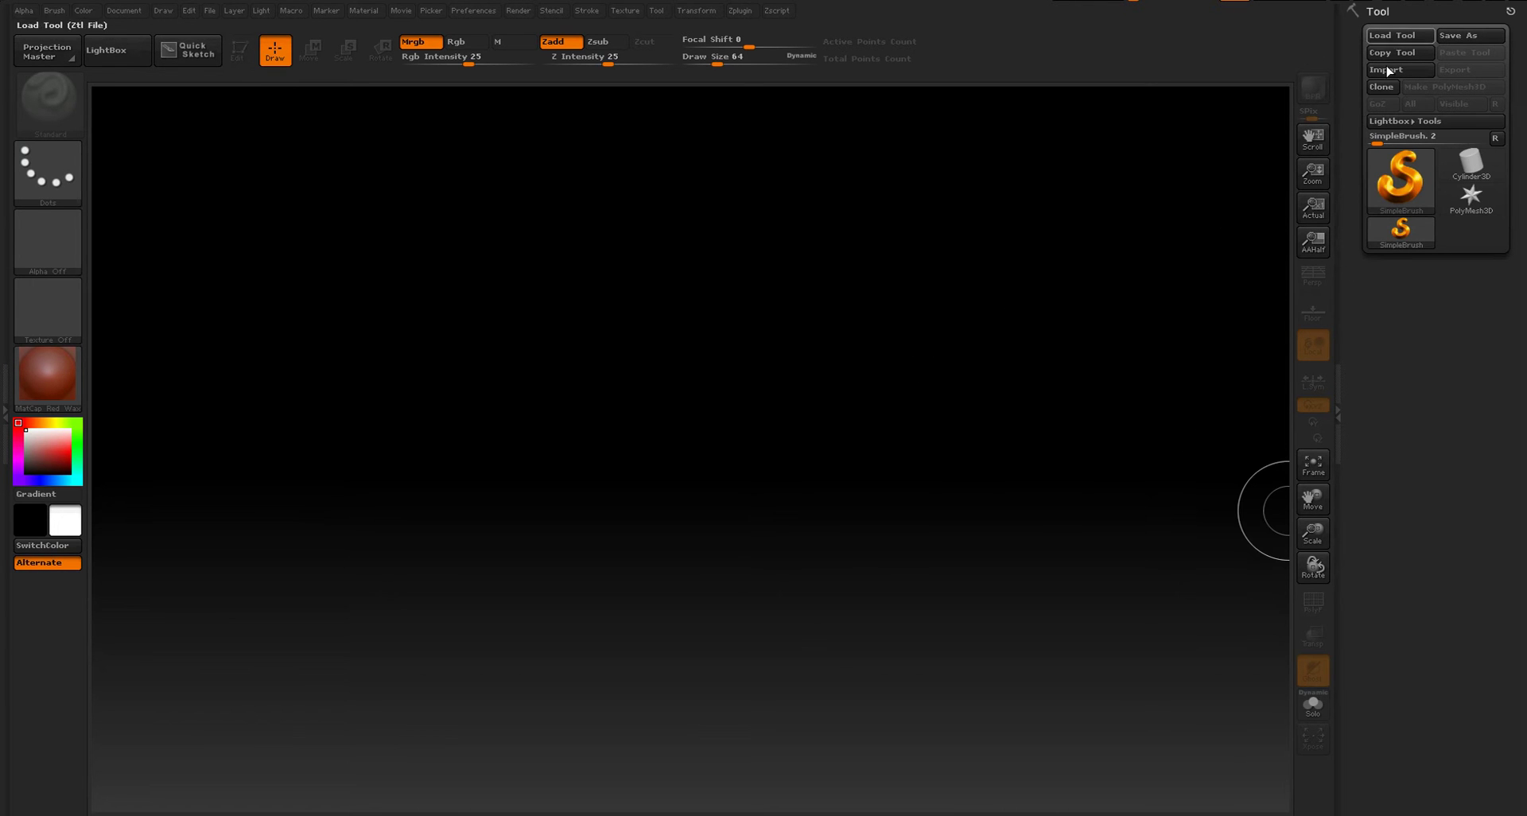
- Choose ZSphere from the 3D meshes as the current tool
click(1389, 13)
click(1387, 14)
mouse_move(1388, 199)
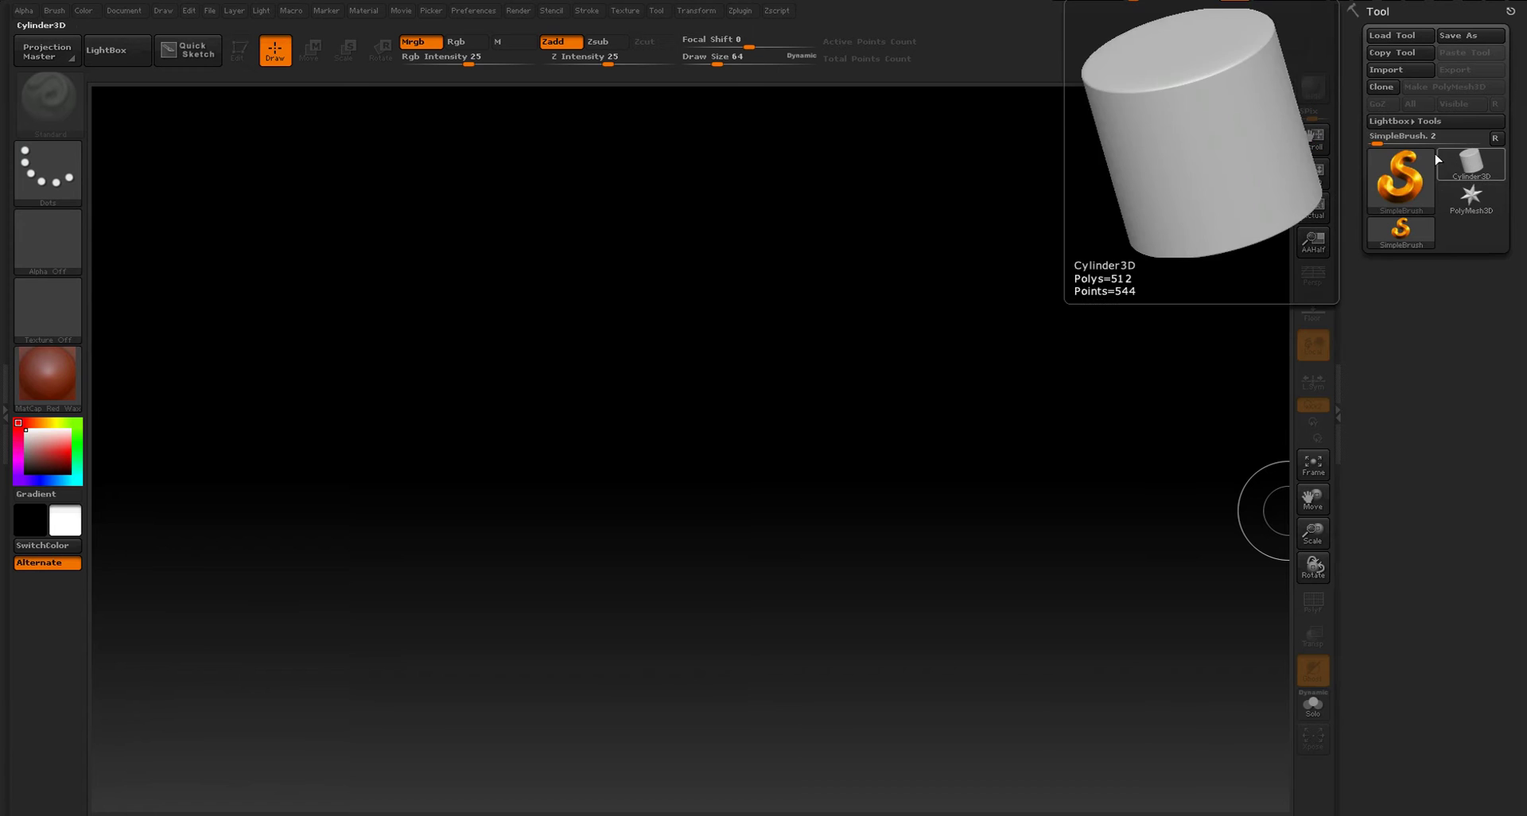
mouse_move(1445, 159)
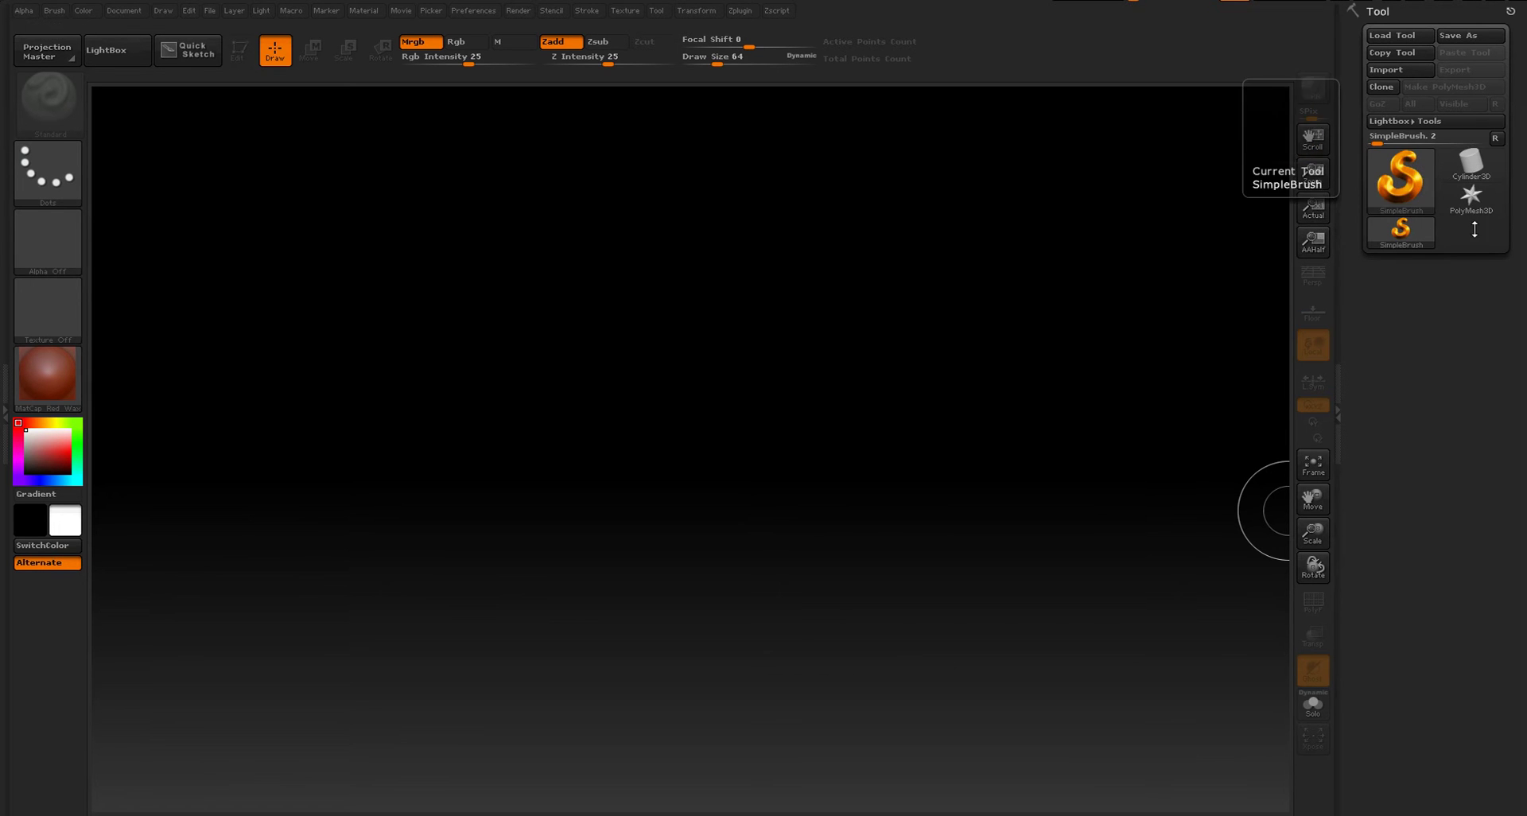
click(1418, 175)
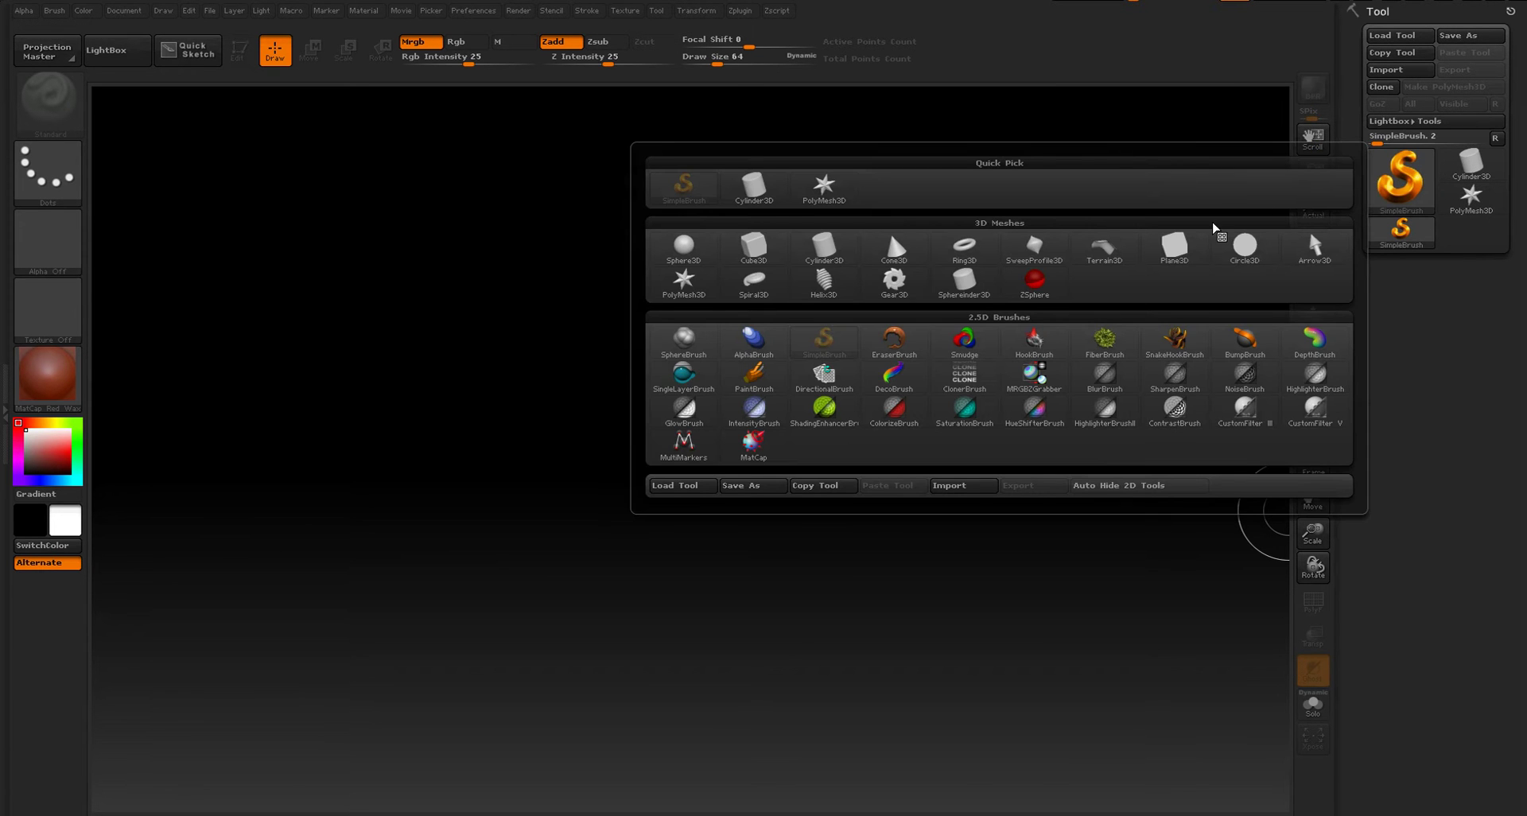
mouse_move(965, 264)
mouse_move(811, 242)
mouse_move(1034, 286)
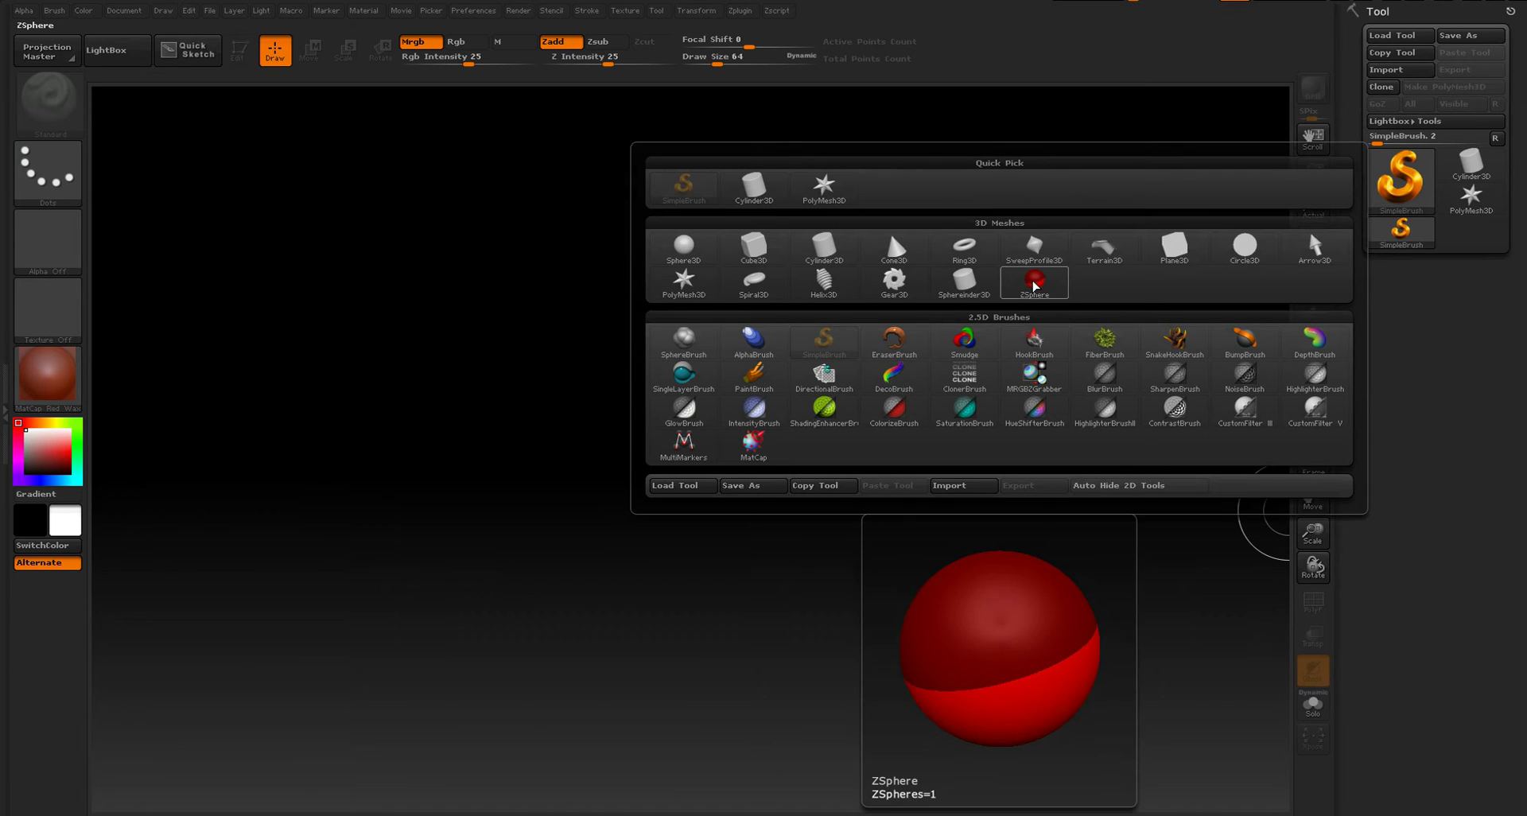
click(1035, 286)
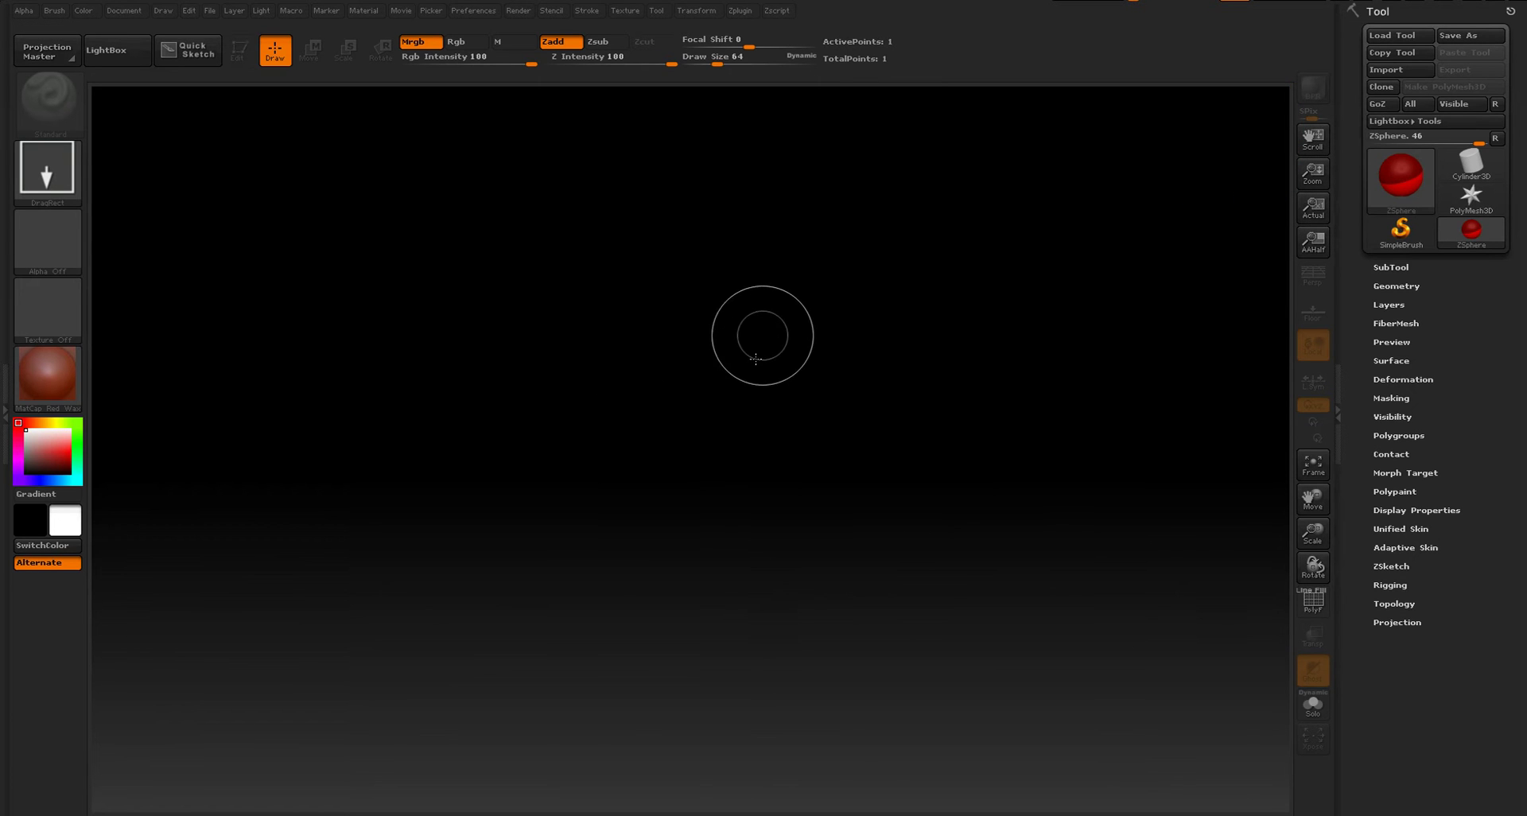
- Draw several overlapping ZSpheres of different sizes around the middle of the canvas
drag(702, 398, 702, 600)
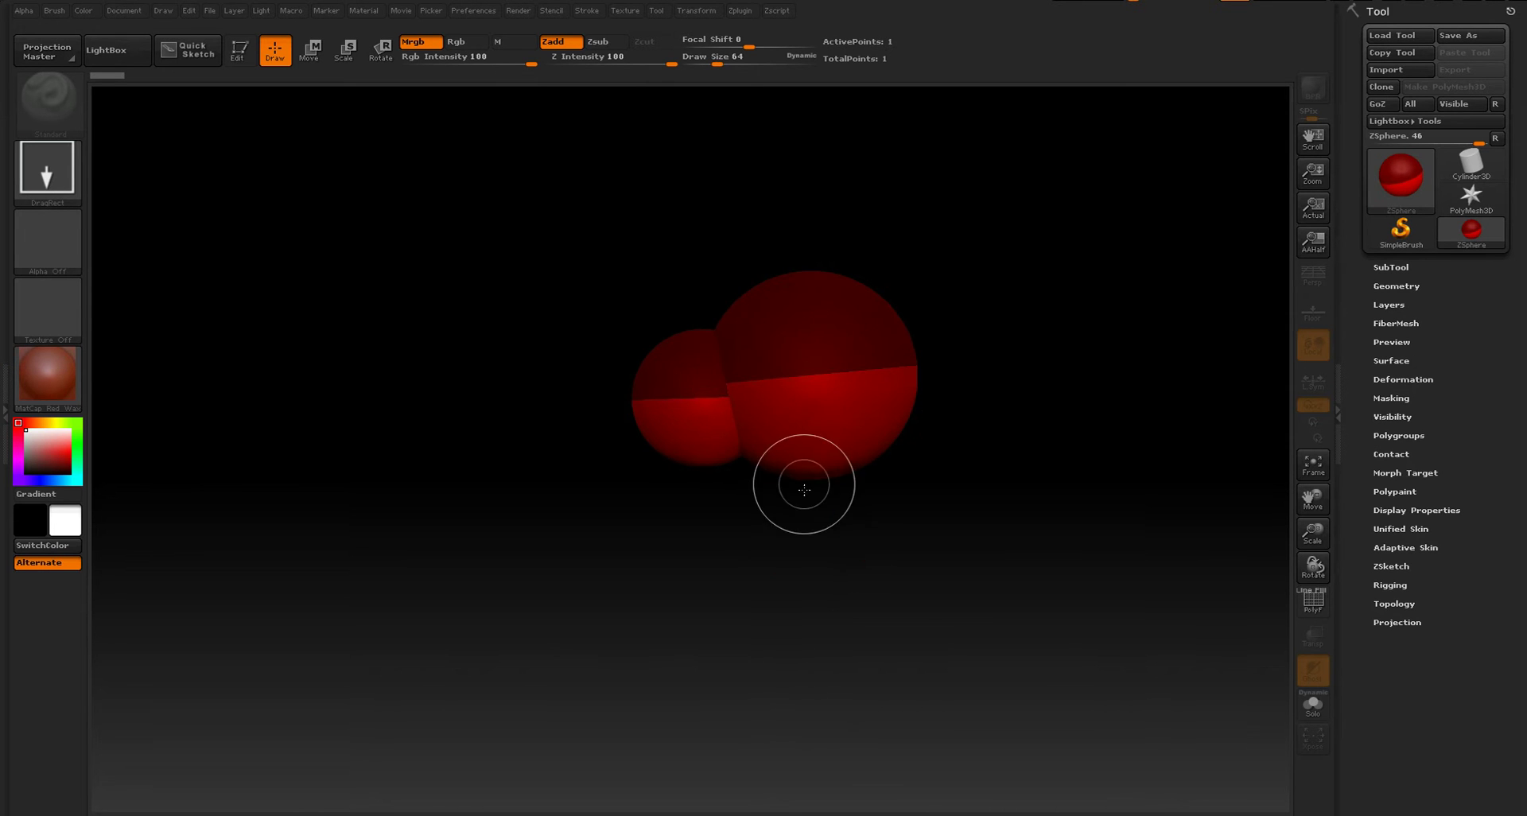
drag(804, 497, 788, 747)
drag(717, 443, 722, 609)
drag(760, 433, 824, 744)
drag(840, 448, 869, 812)
drag(811, 507, 811, 810)
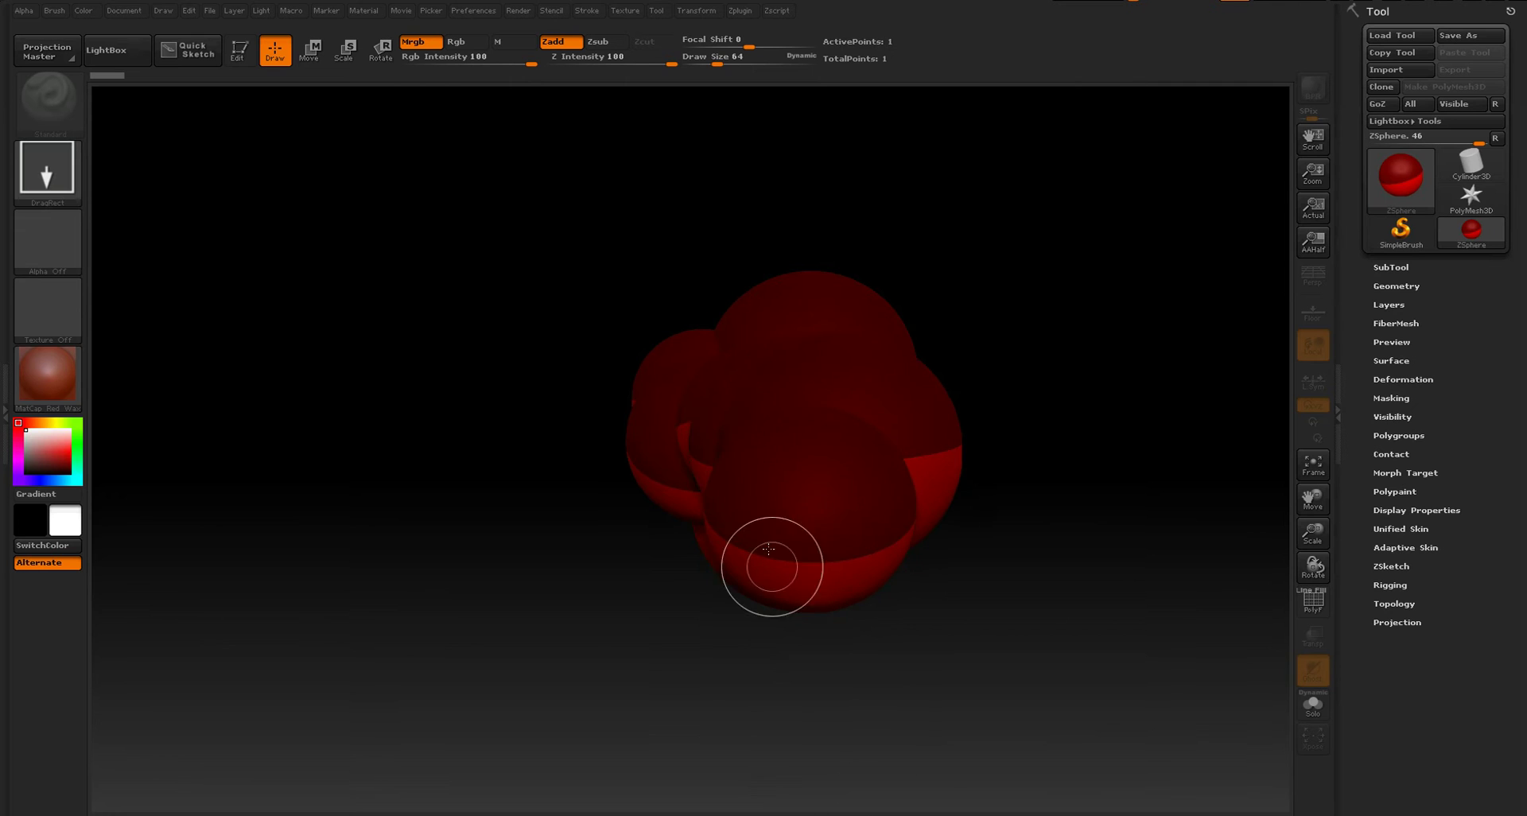
drag(664, 427, 676, 736)
drag(620, 434, 712, 813)
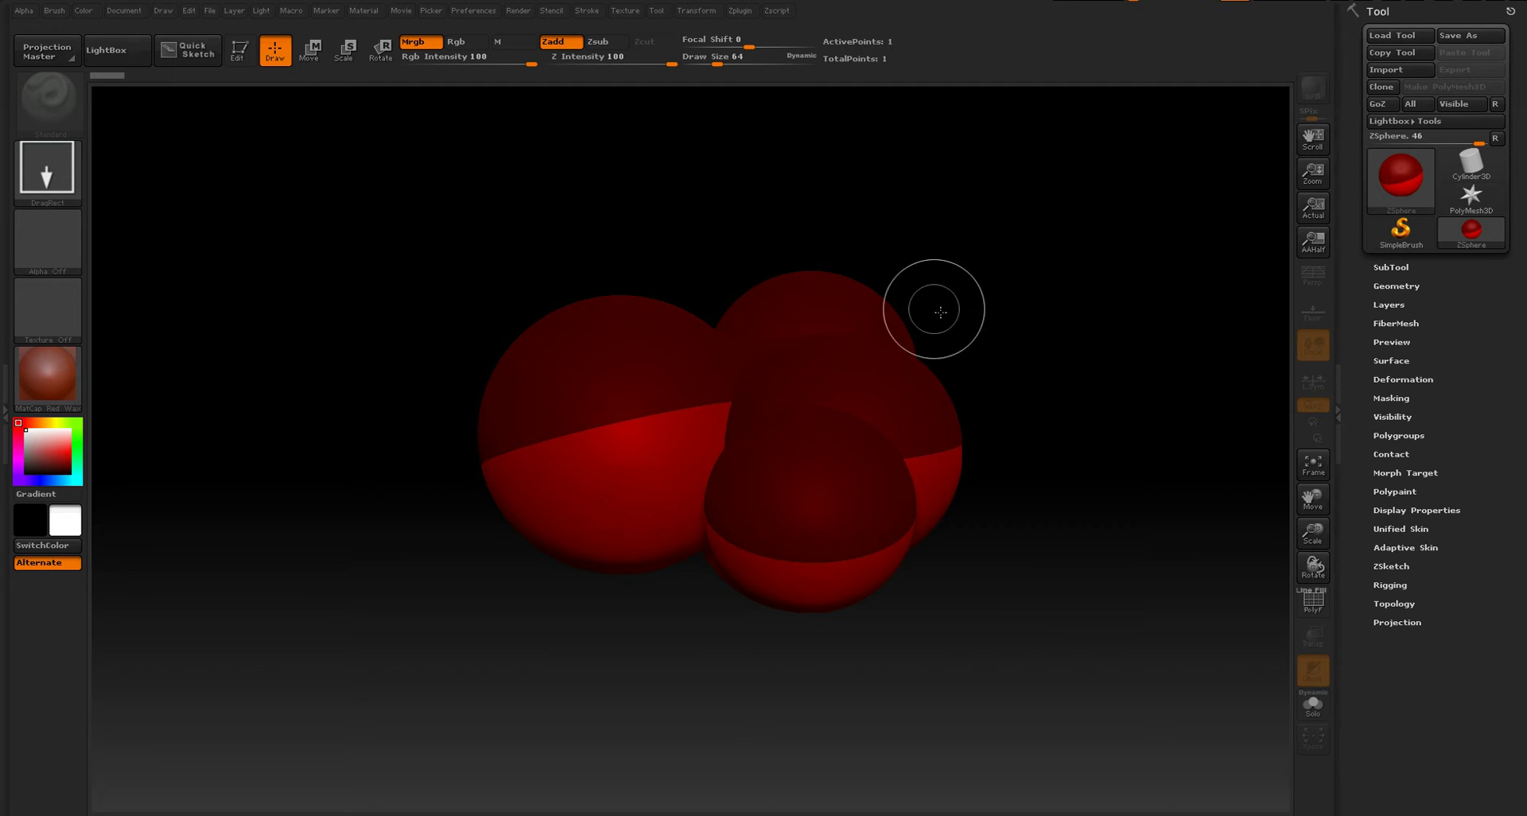
drag(932, 308, 949, 450)
drag(990, 334, 964, 504)
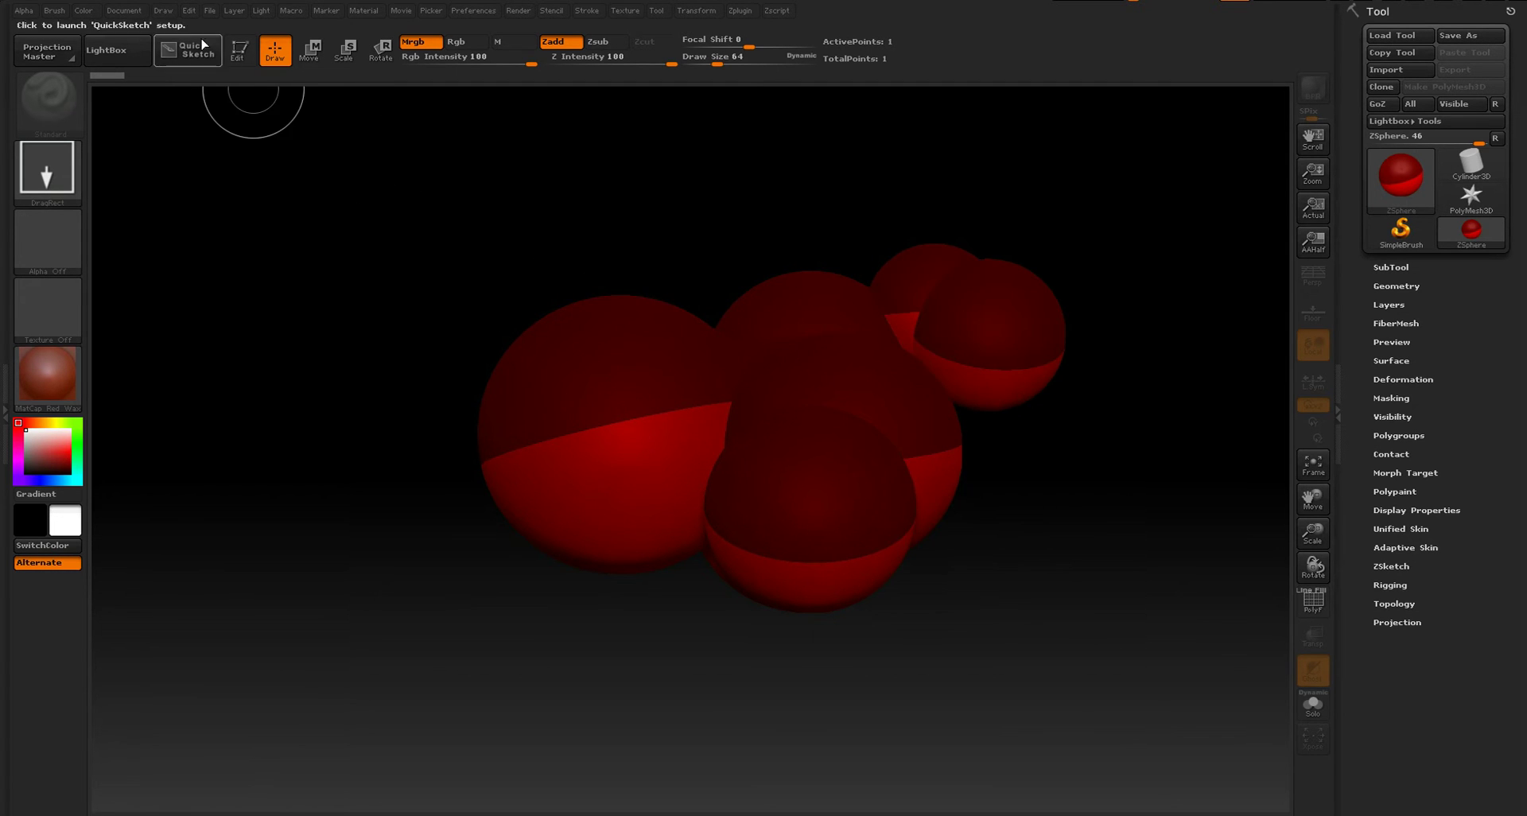
- Start a new document without saving the changes to the current one
click(142, 11)
click(137, 225)
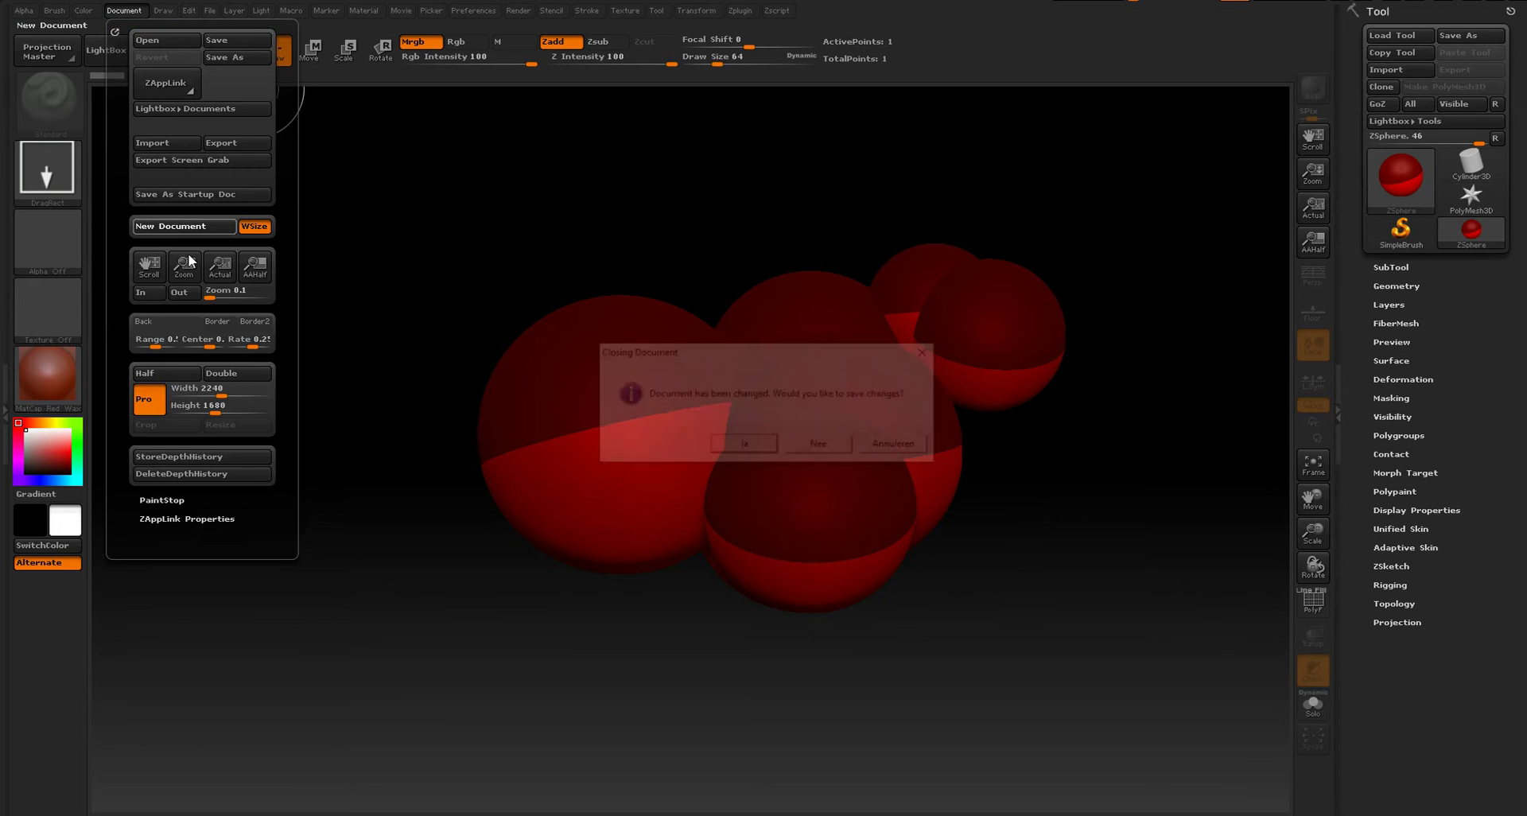
click(849, 447)
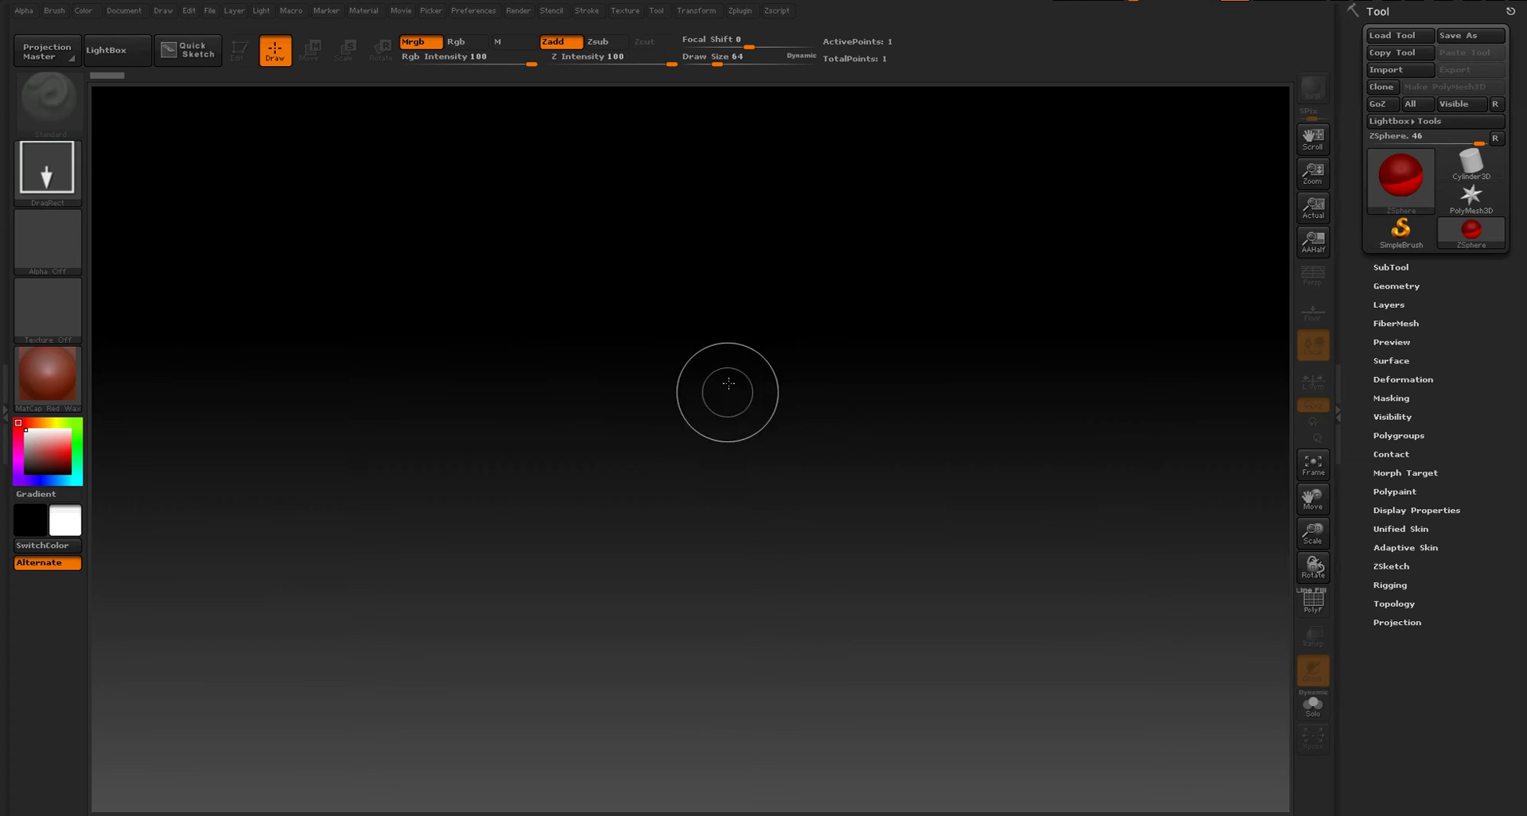
- Draw a single ZSphere in the middle of the canvas and turn on Edit mode
drag(728, 370, 726, 732)
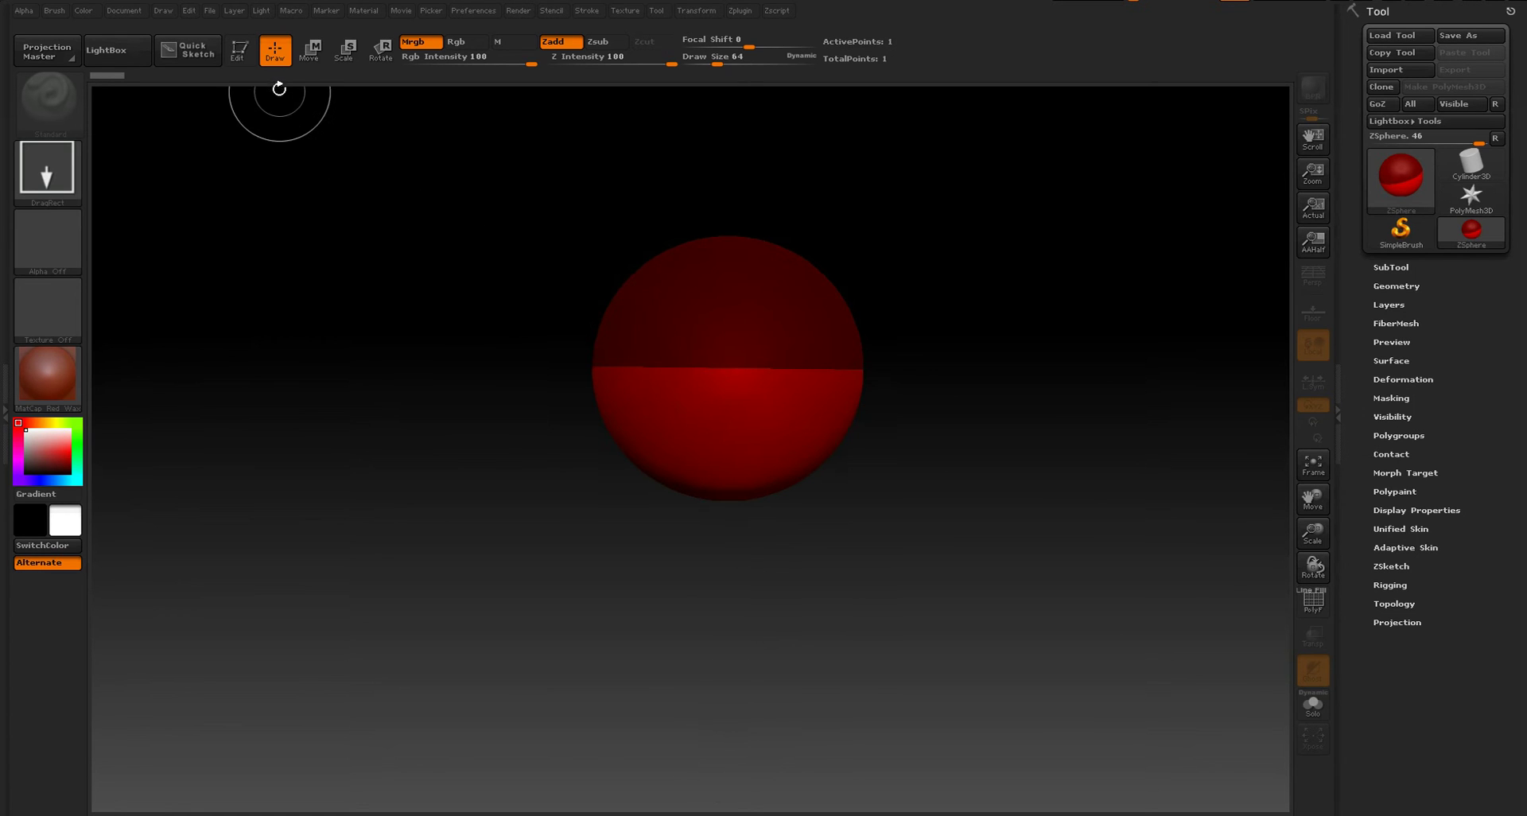
click(248, 61)
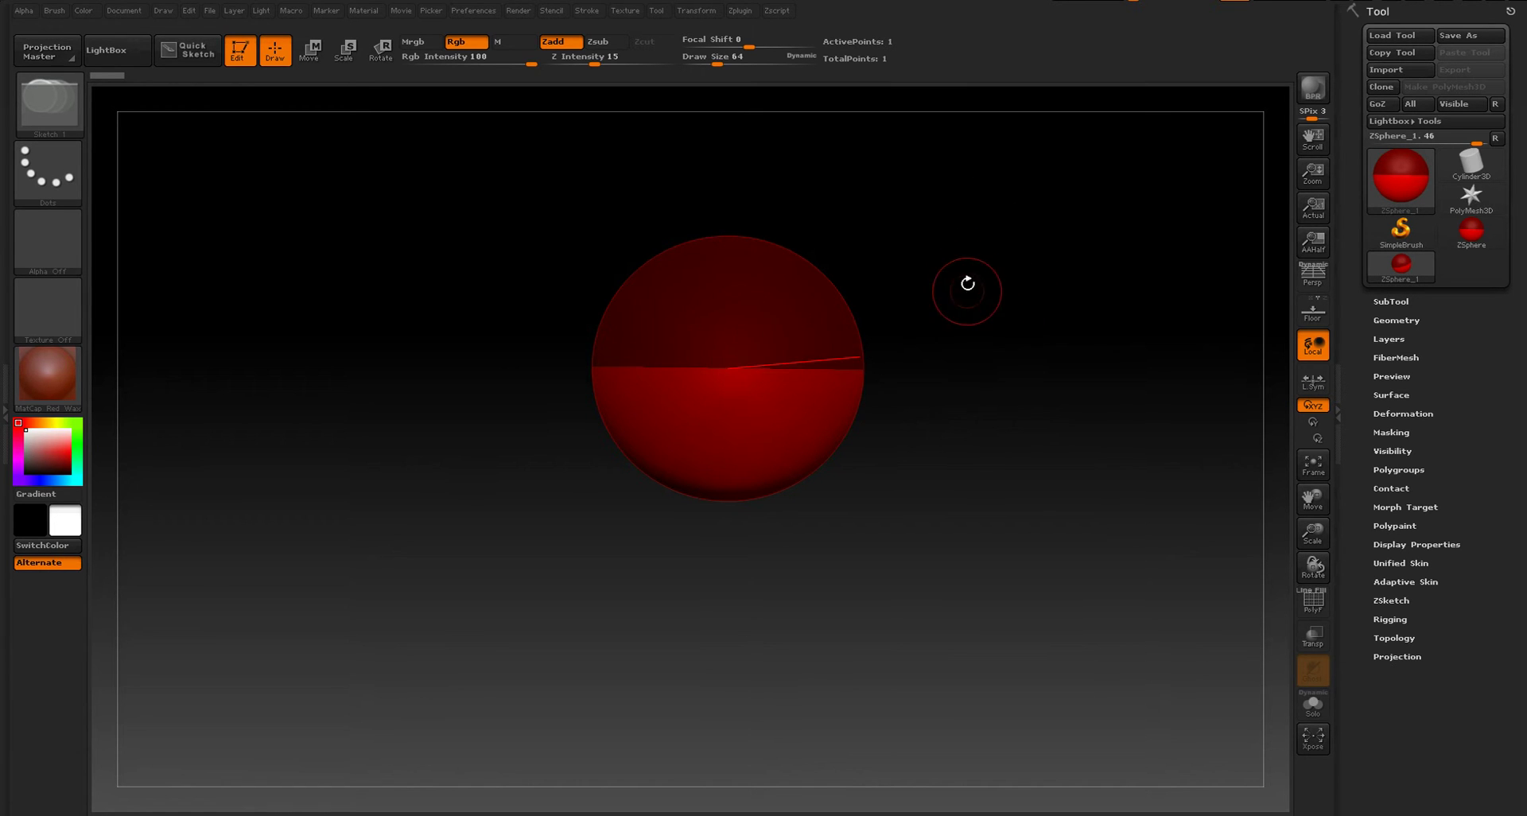
mouse_move(985, 304)
mouse_down()
mouse_move(961, 280)
mouse_move(978, 349)
mouse_move(934, 256)
mouse_move(1041, 318)
mouse_move(896, 327)
mouse_move(968, 228)
mouse_move(991, 393)
mouse_up()
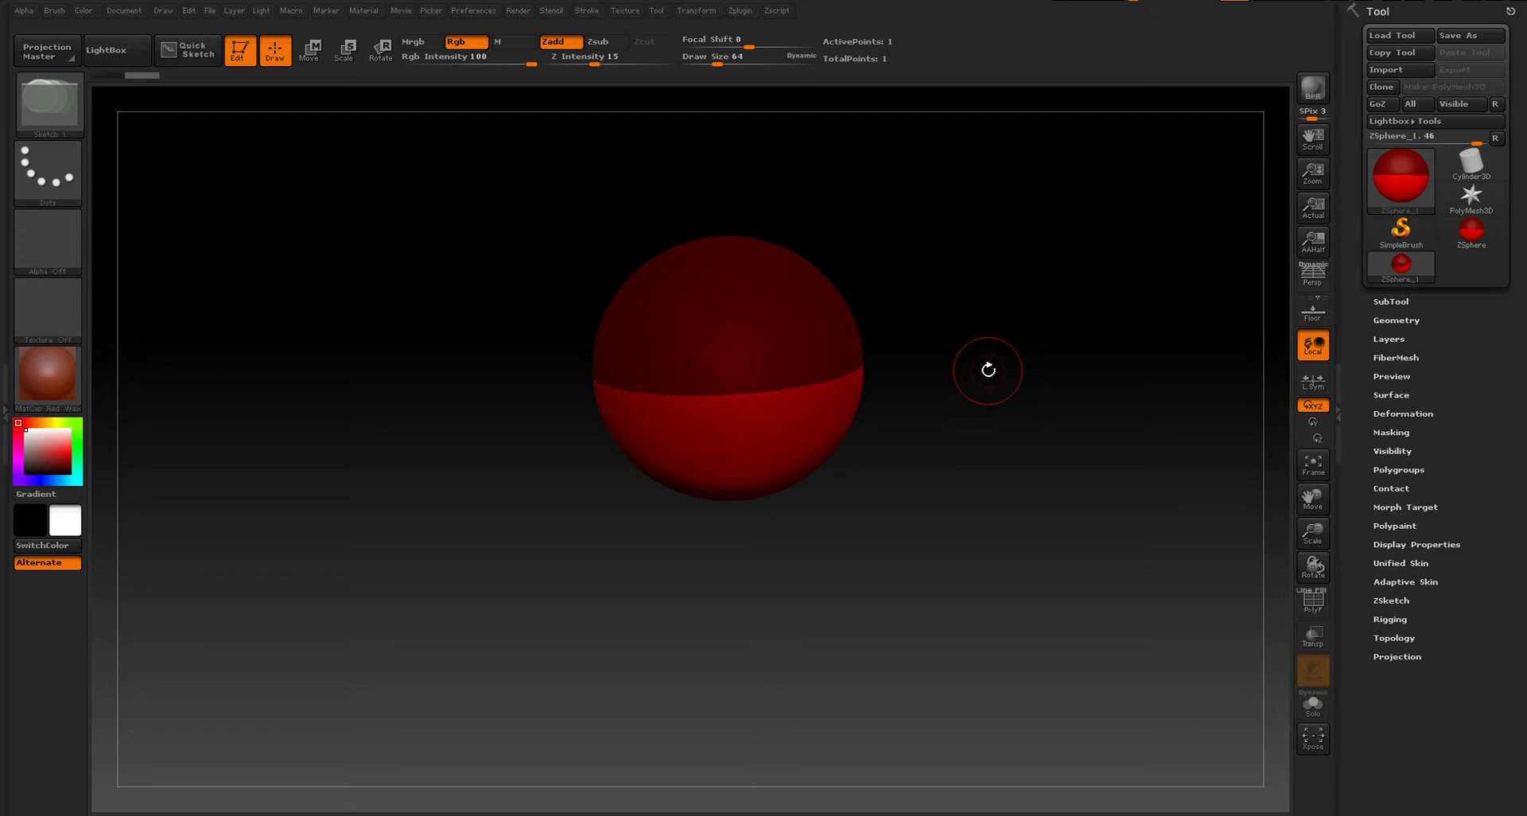
alt+drag(1036, 296, 1053, 364)
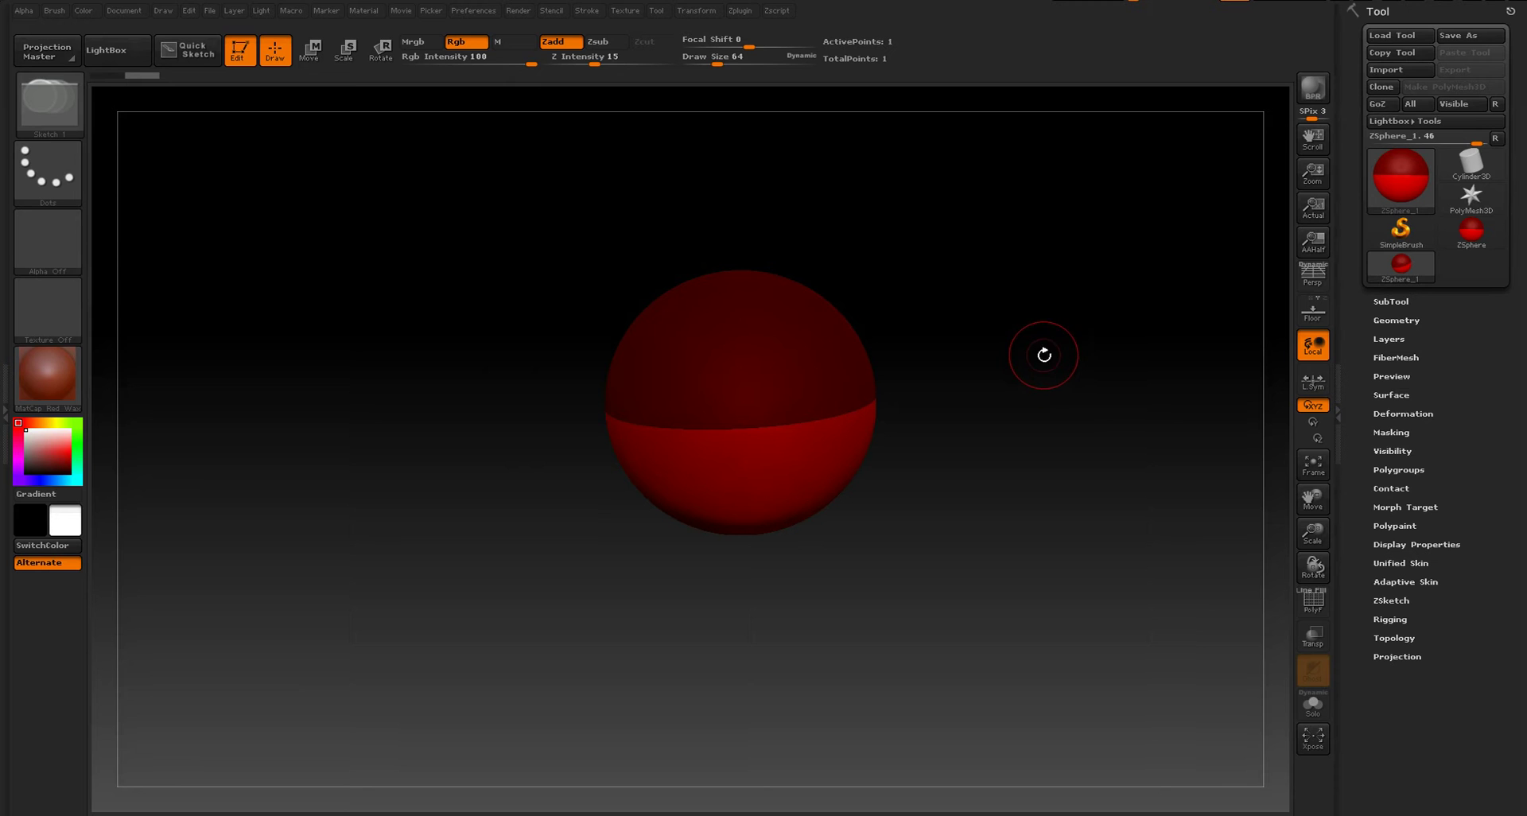
mouse_move(1053, 365)
ctrl+right_down()
mouse_move(1054, 398)
mouse_move(1074, 321)
mouse_move(1053, 385)
mouse_move(1071, 378)
mouse_move(1006, 546)
mouse_move(1084, 488)
ctrl+right_up()
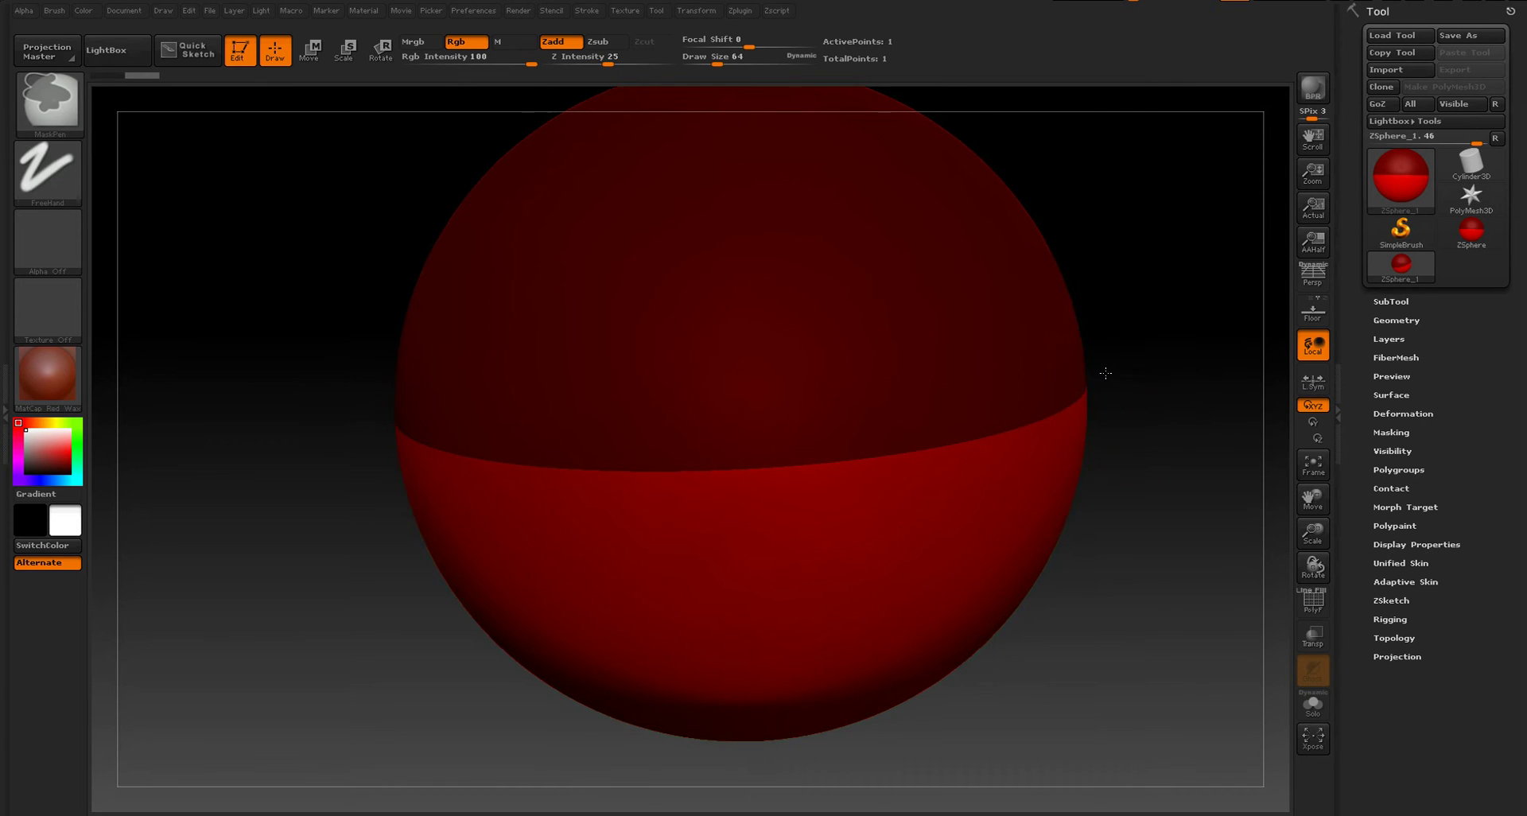
ctrl+right_drag(1103, 373, 1012, 427)
key(f)
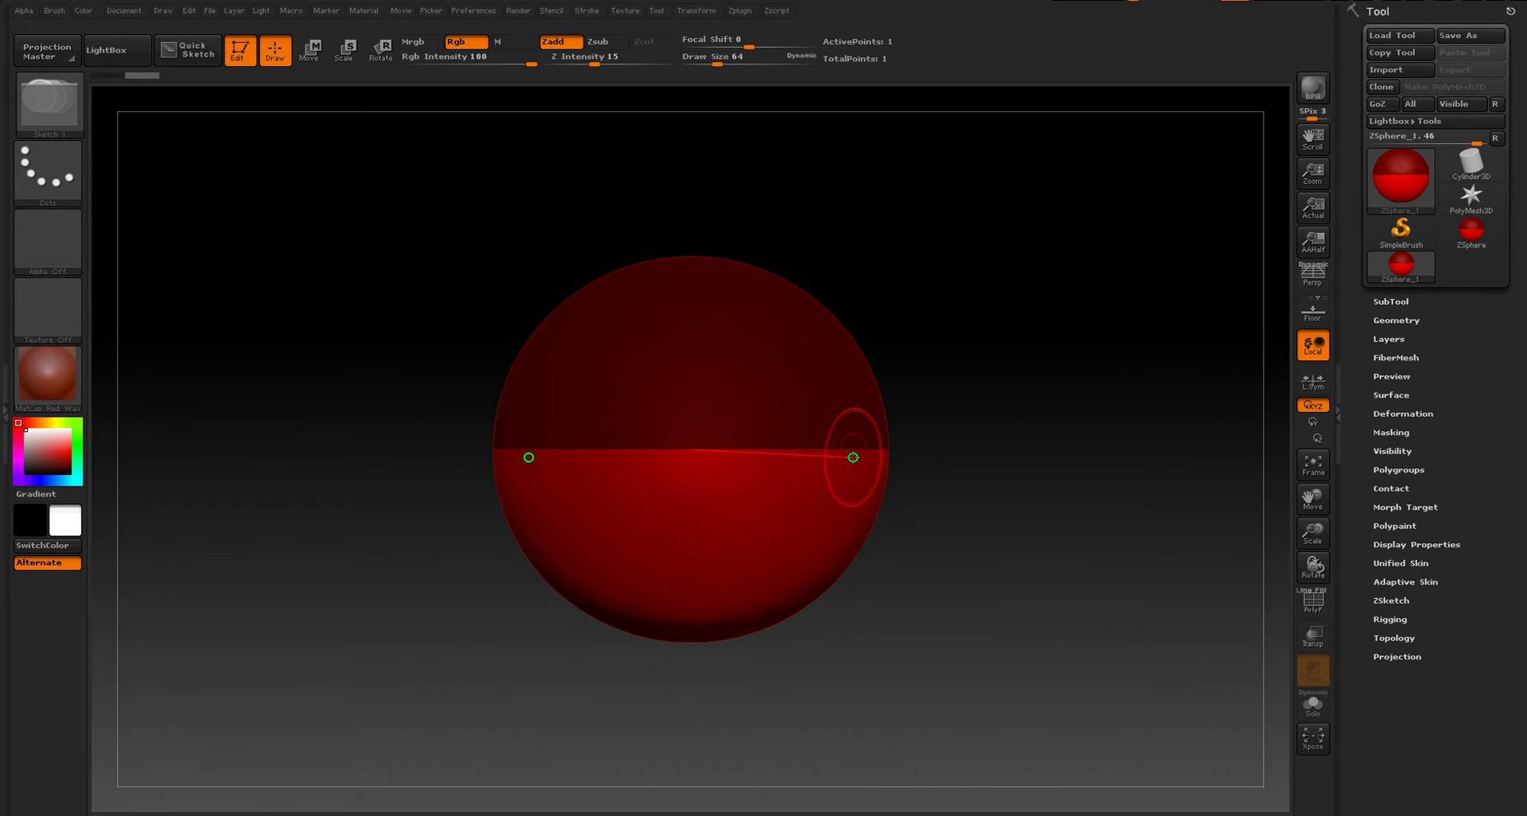
- Open Notepad, list the shortcuts for rotate, pan, zoom and symmetry, and return to ZBrush
key(super)
text(note)
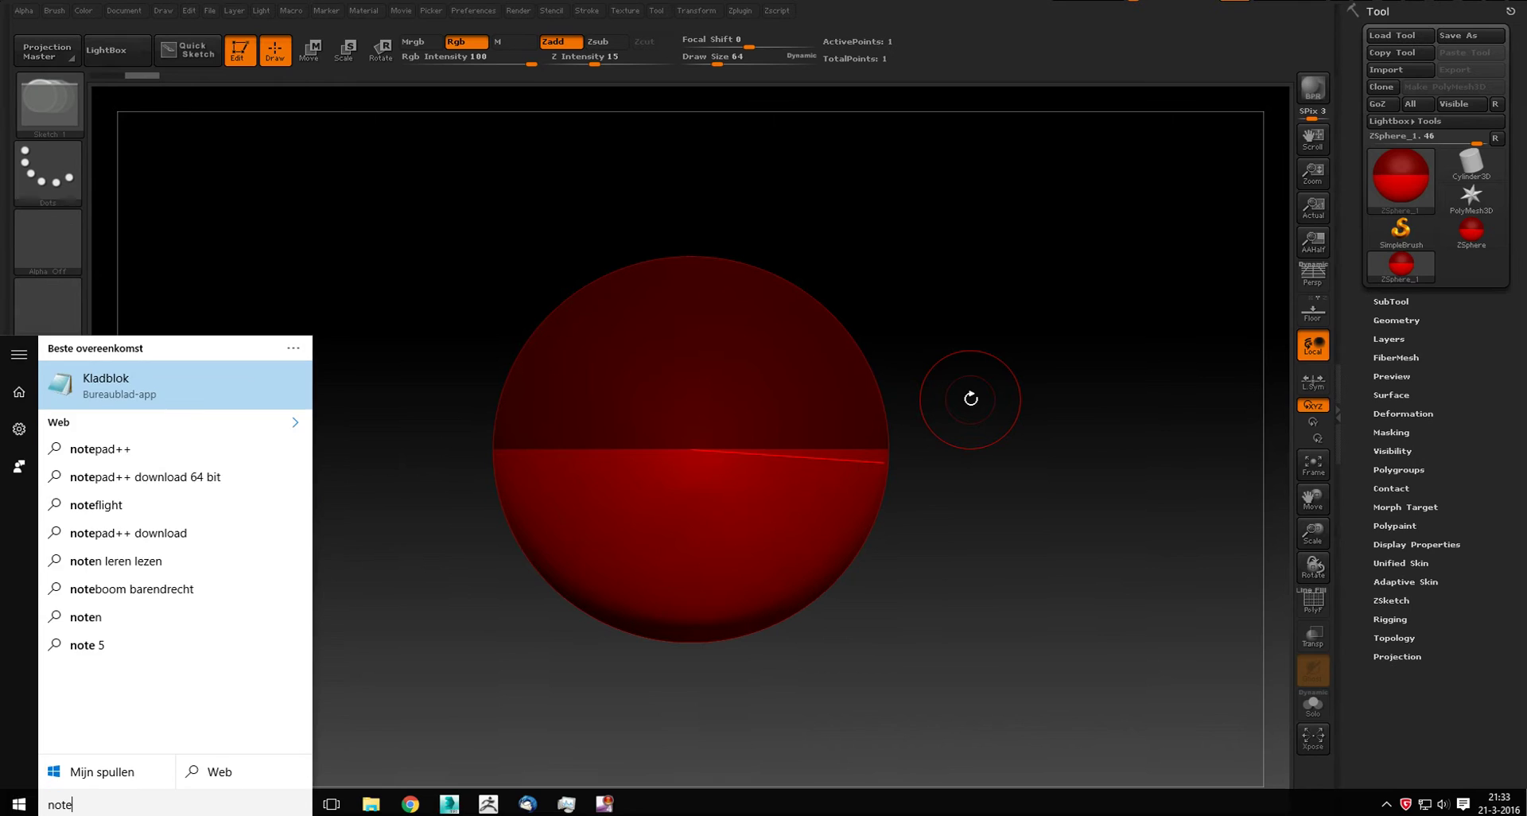
key(Return)
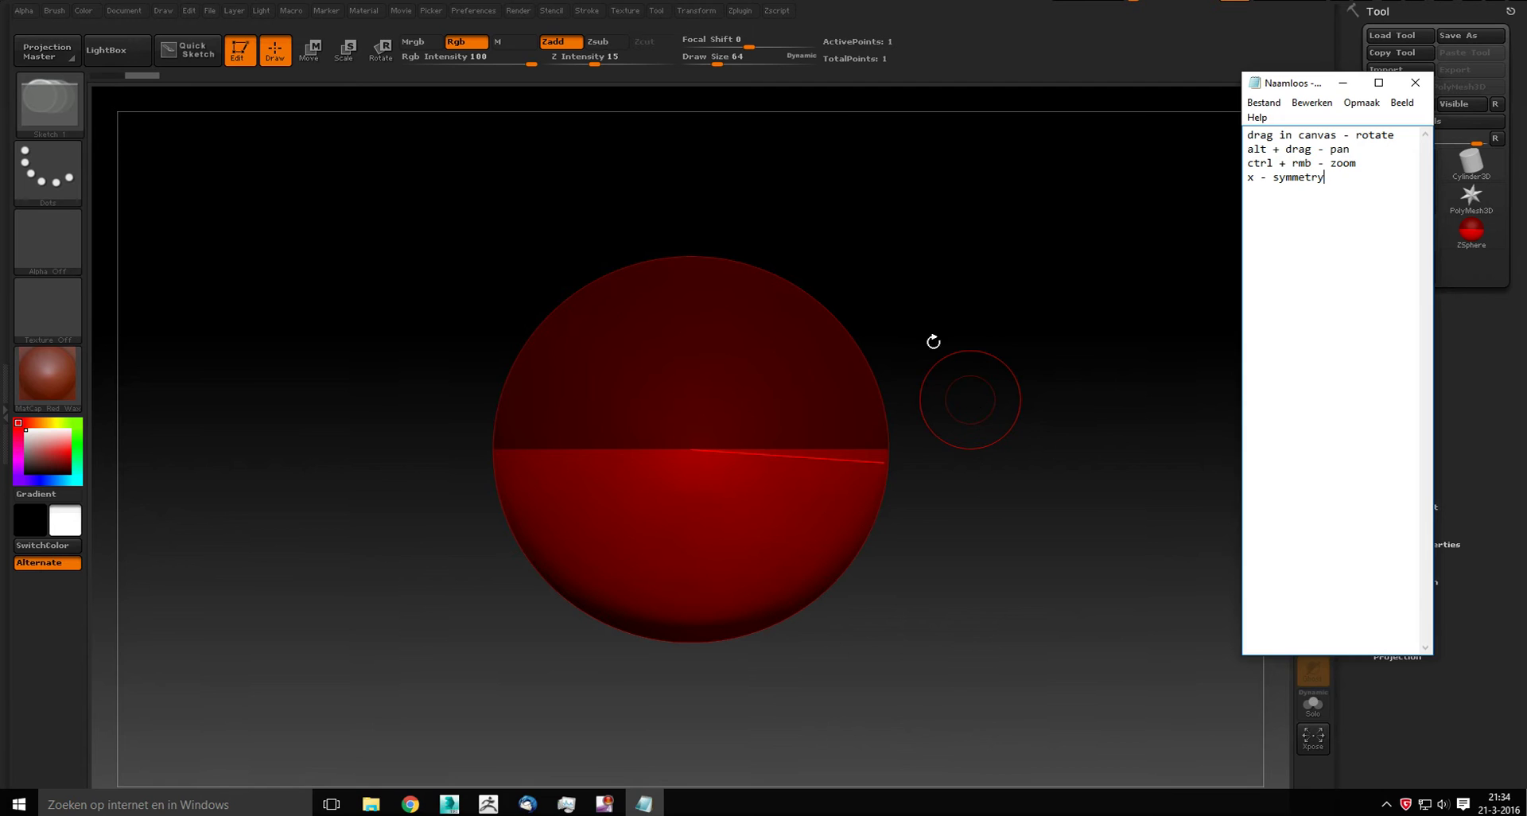
click(933, 341)
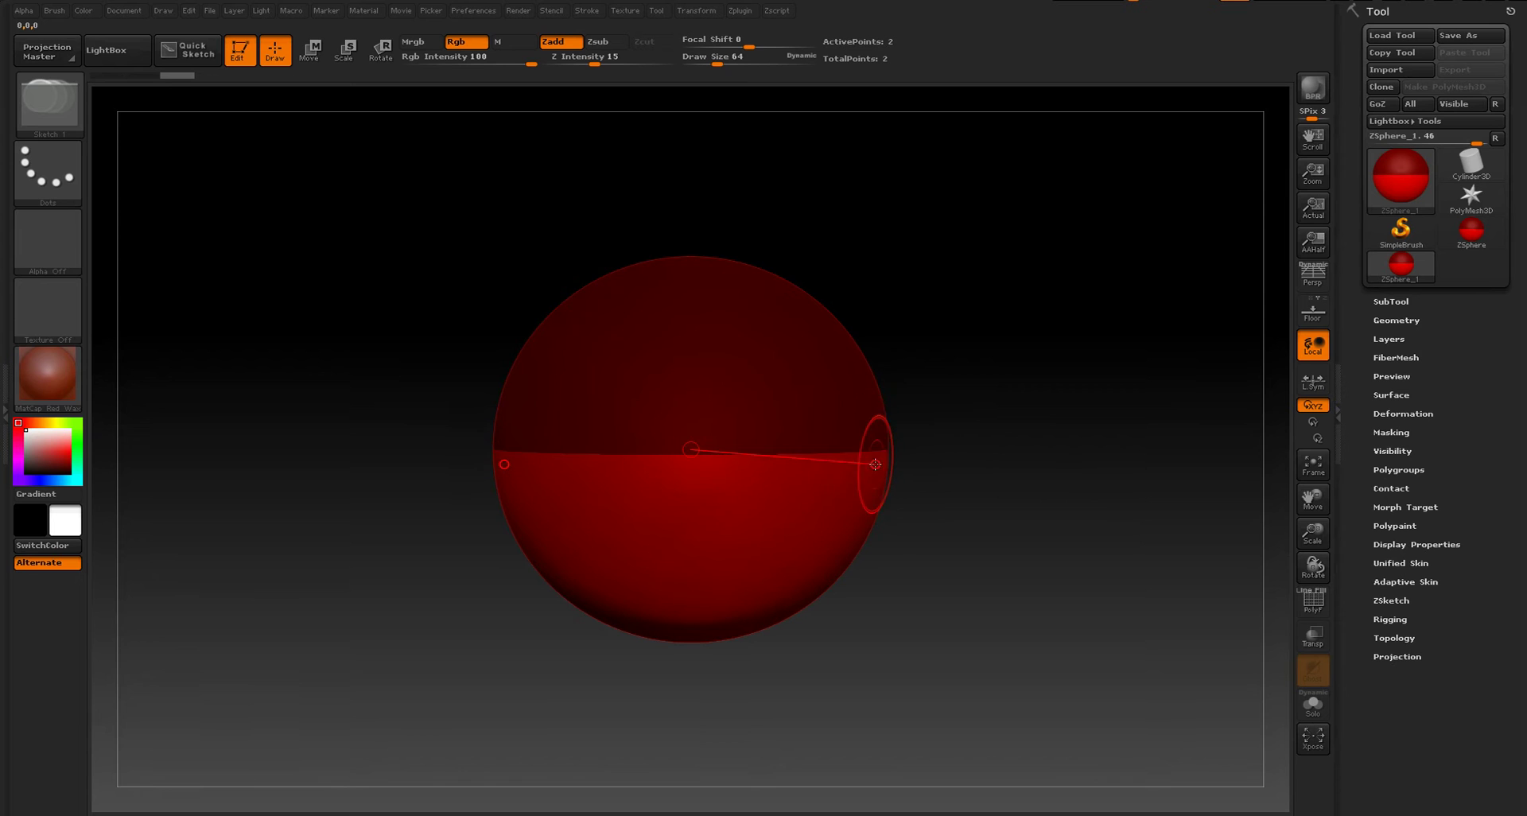
- Try to add another ZSphere near the sphere's right edge, and undo it
key(a)
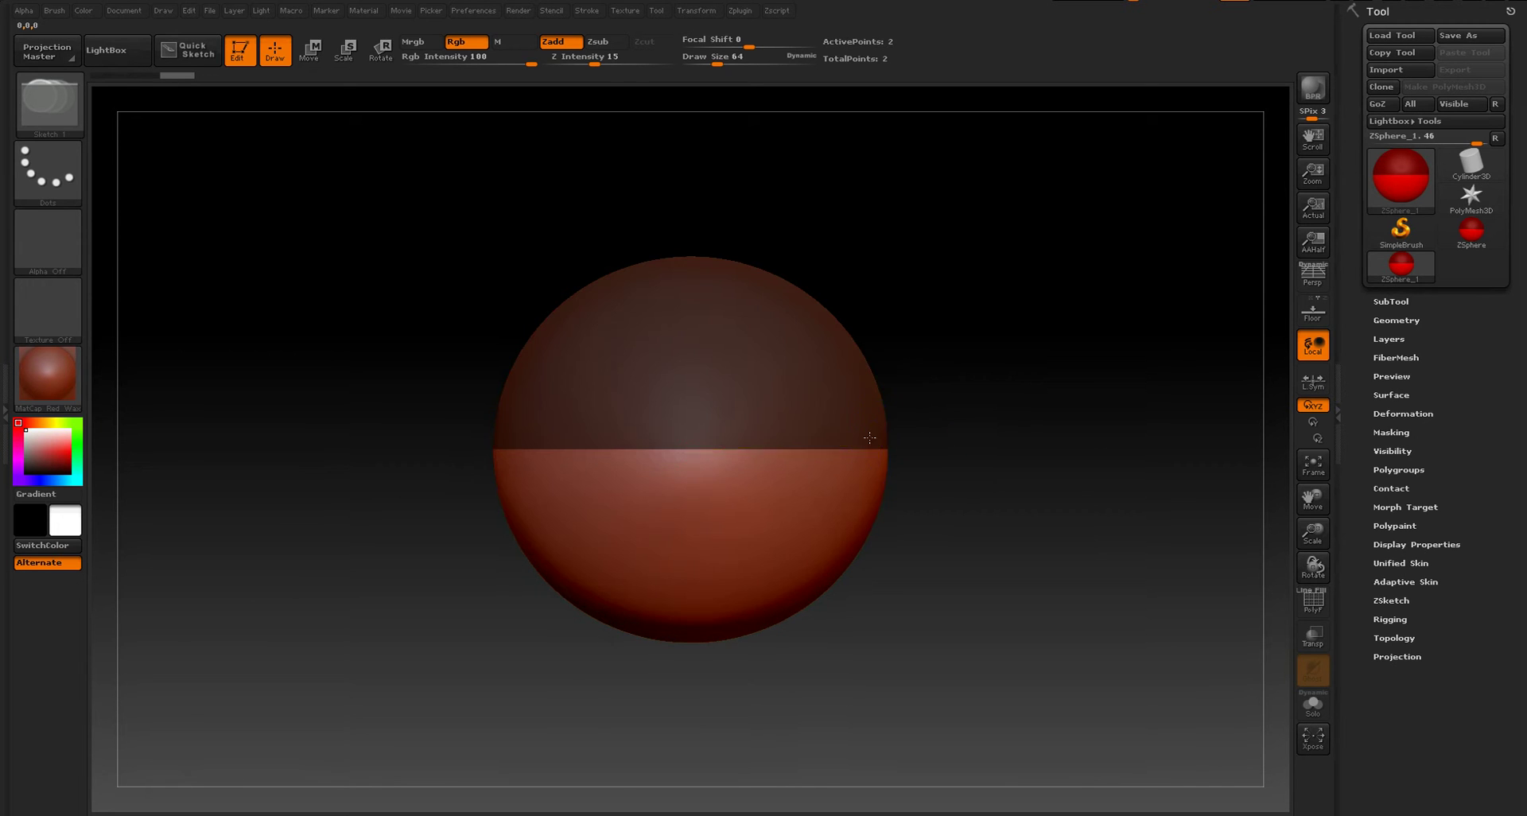
key(a)
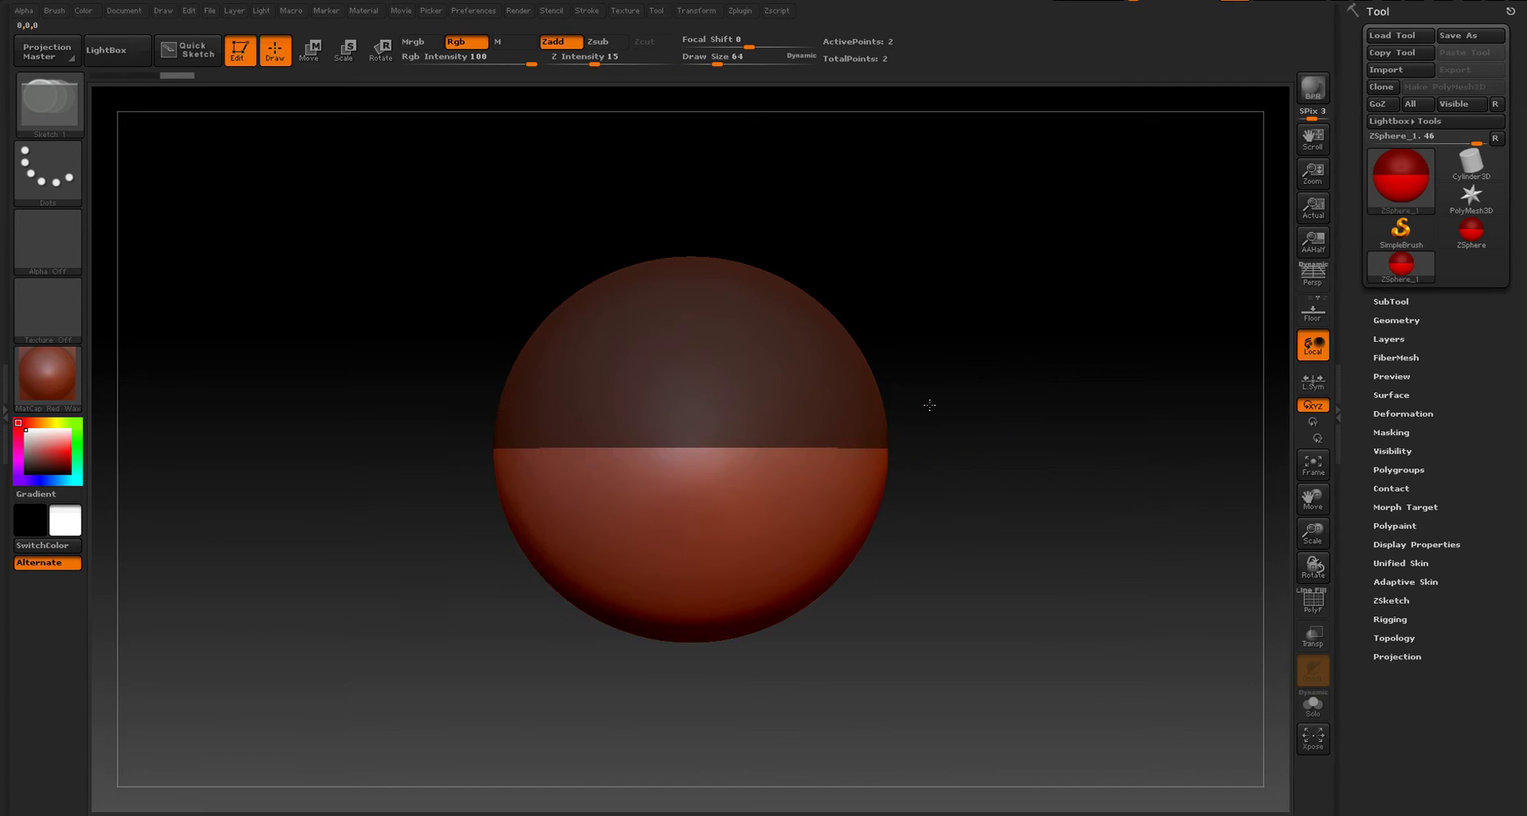
shift+drag(881, 431, 896, 319)
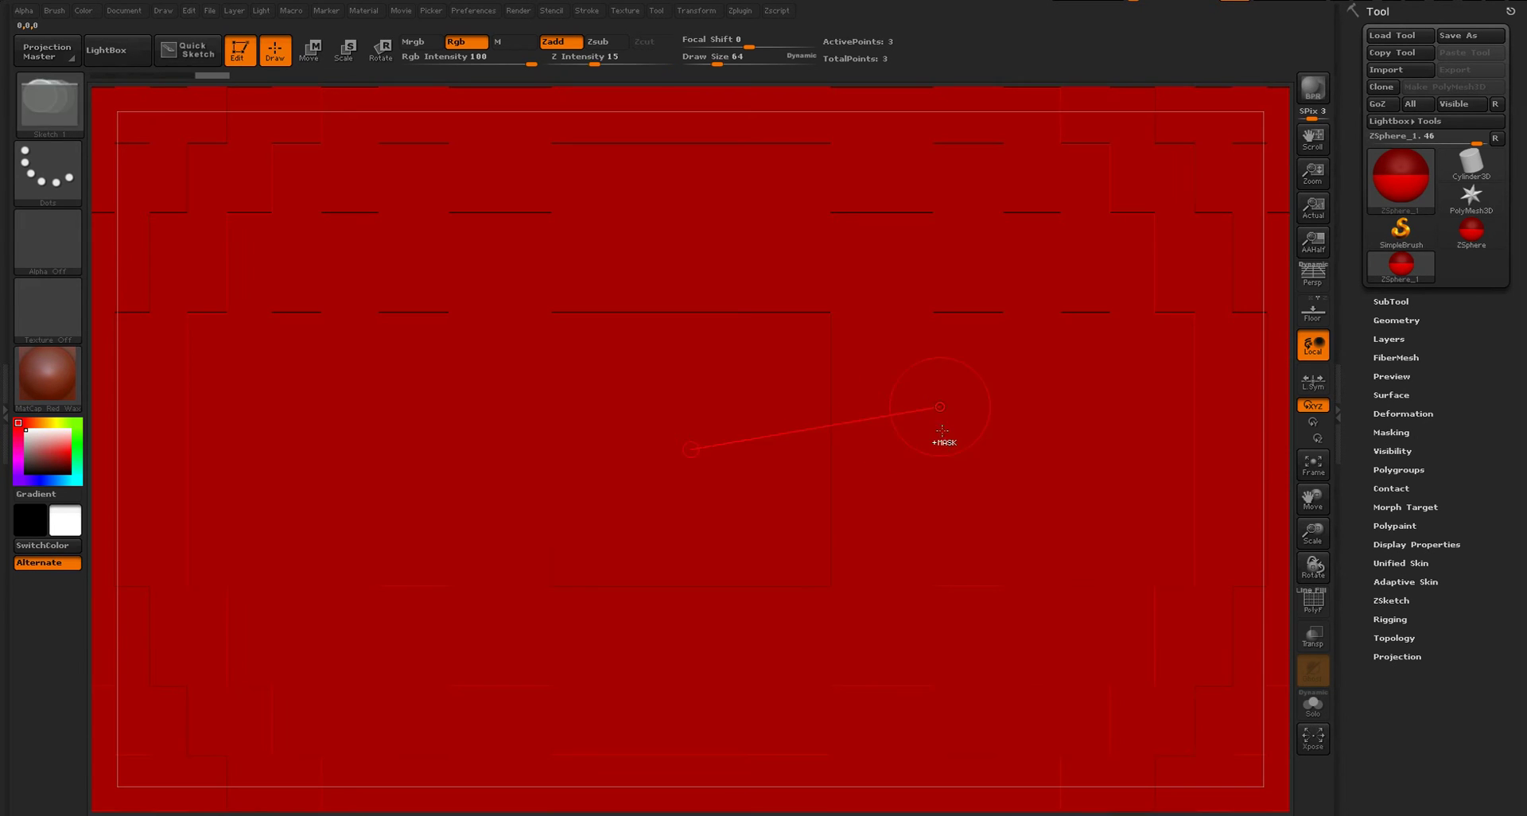
key(ctrl+z)
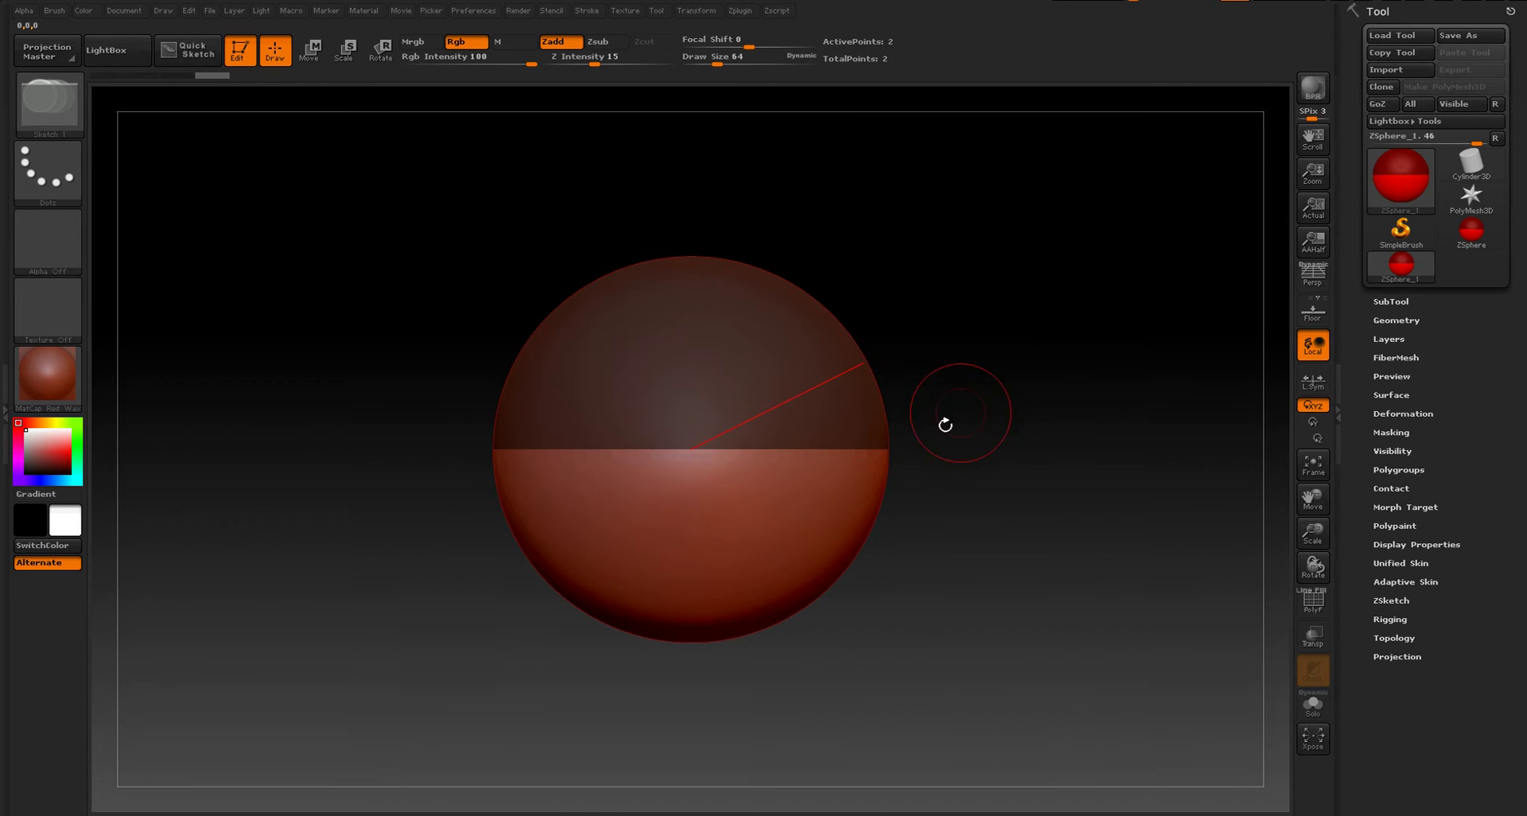
- Draw a child ZSphere on the top centre of the root ZSphere, nearly as large as the root
key(ctrl)
ctrl+right_drag(946, 425, 937, 288)
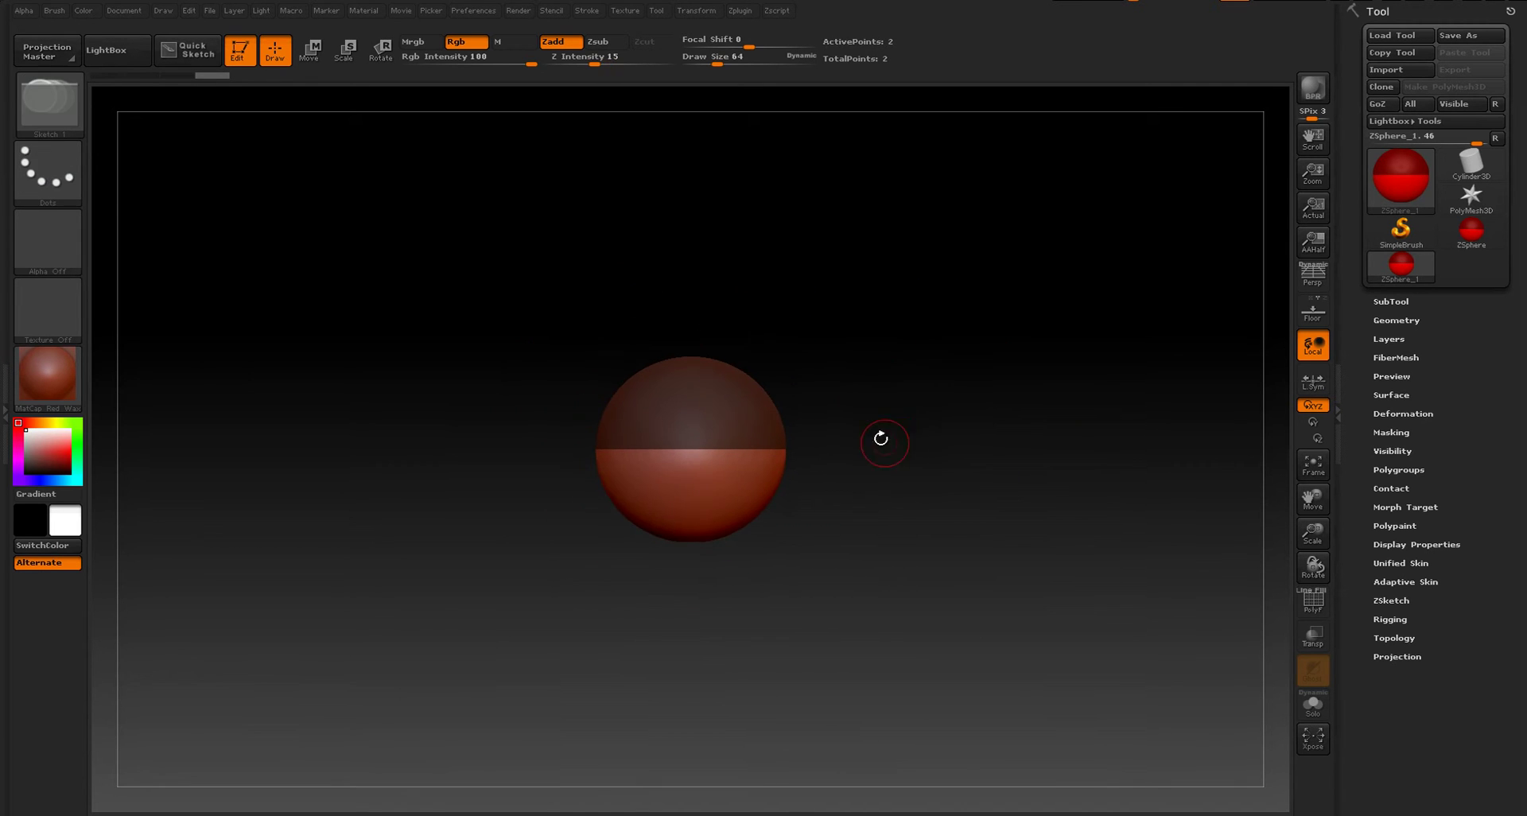
alt+right_drag(924, 398, 961, 430)
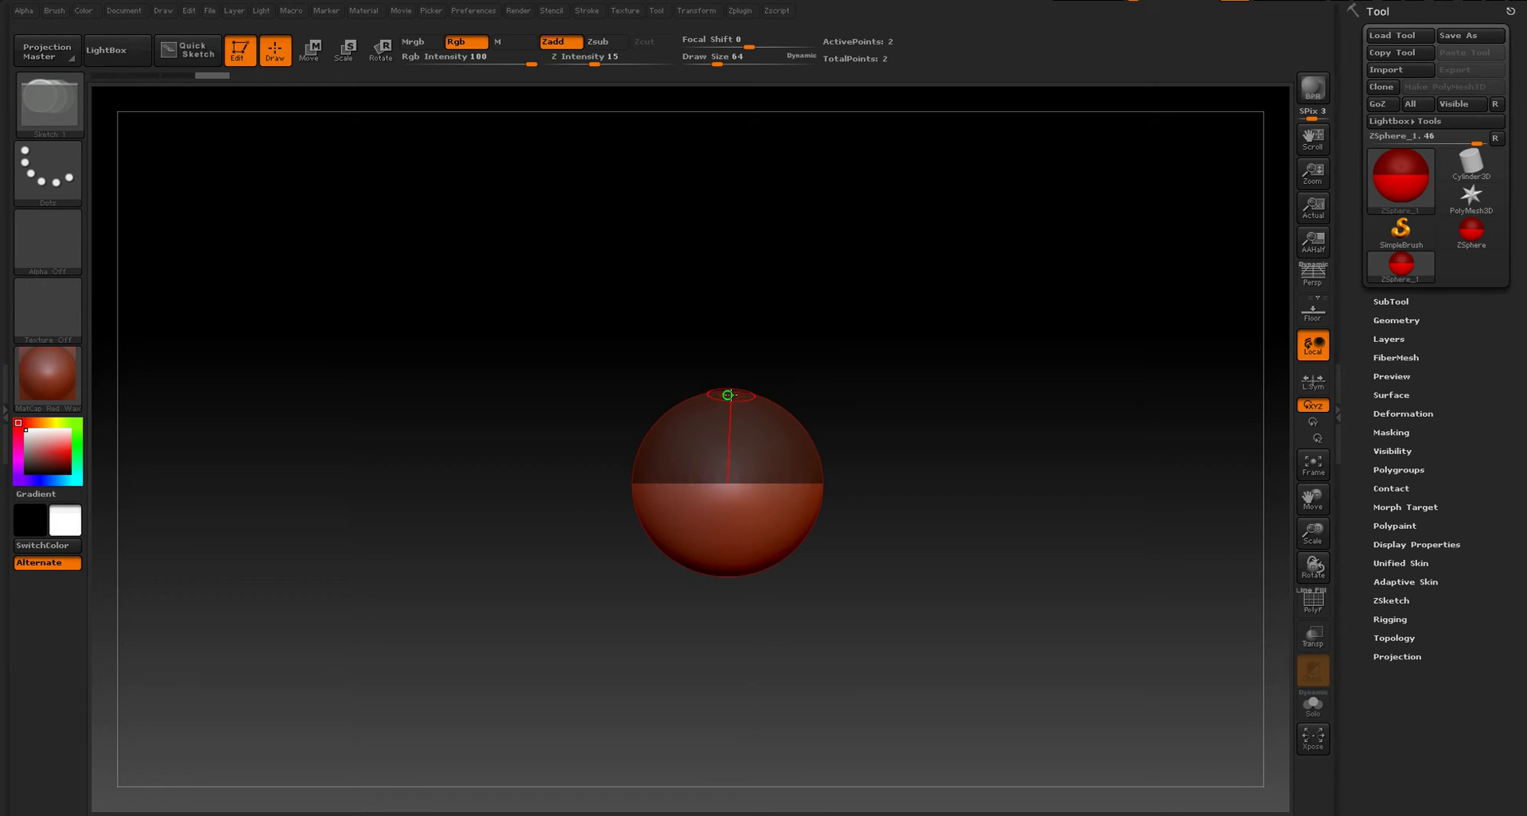
drag(728, 396, 734, 320)
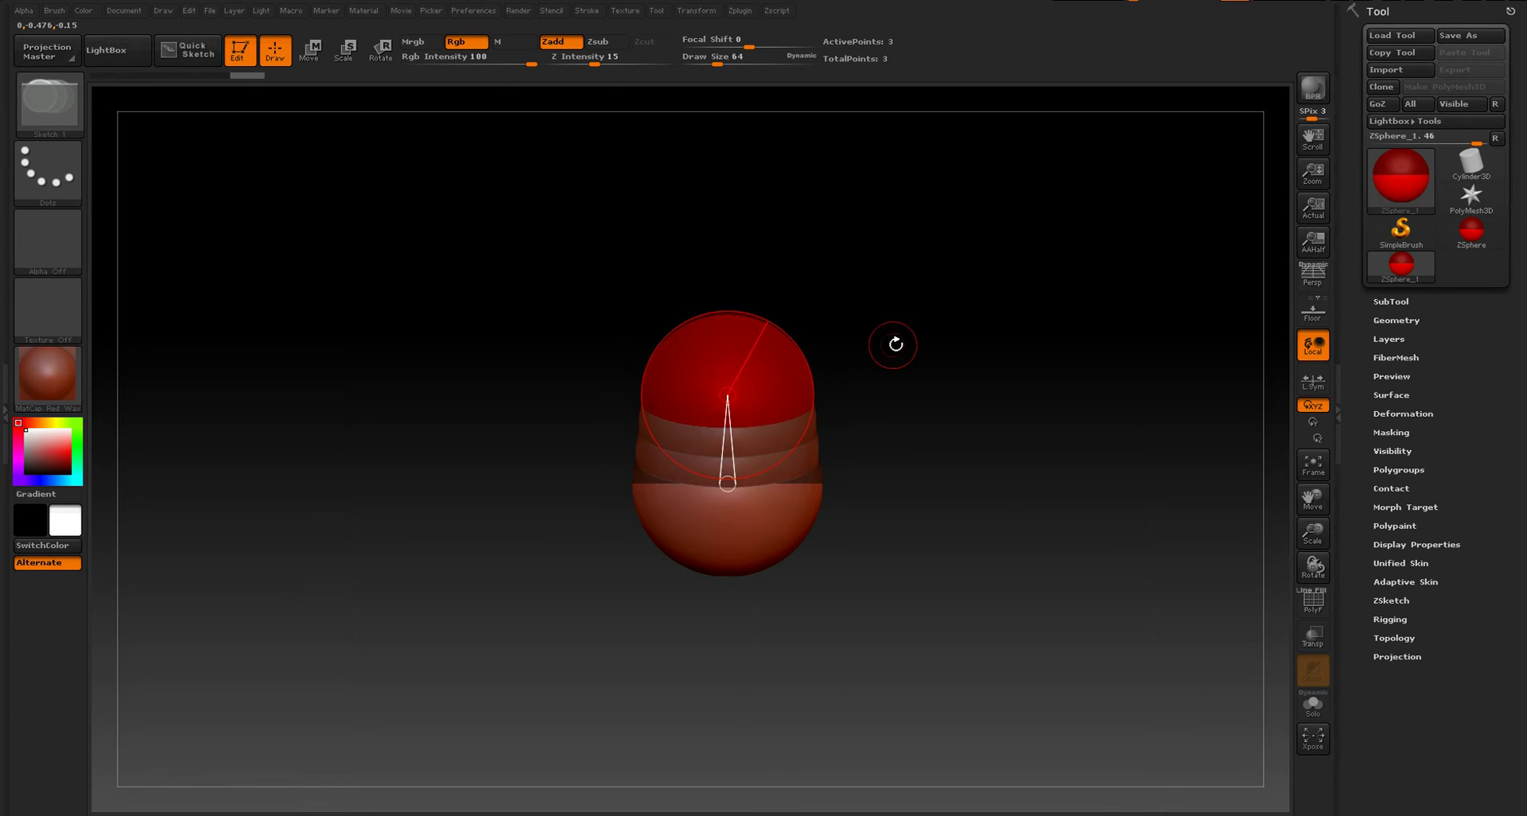
- Move the upper ZSphere far away from the root to stretch the chain into a long limb
mouse_move(893, 345)
mouse_down()
mouse_move(852, 345)
mouse_move(889, 446)
mouse_move(896, 311)
mouse_up()
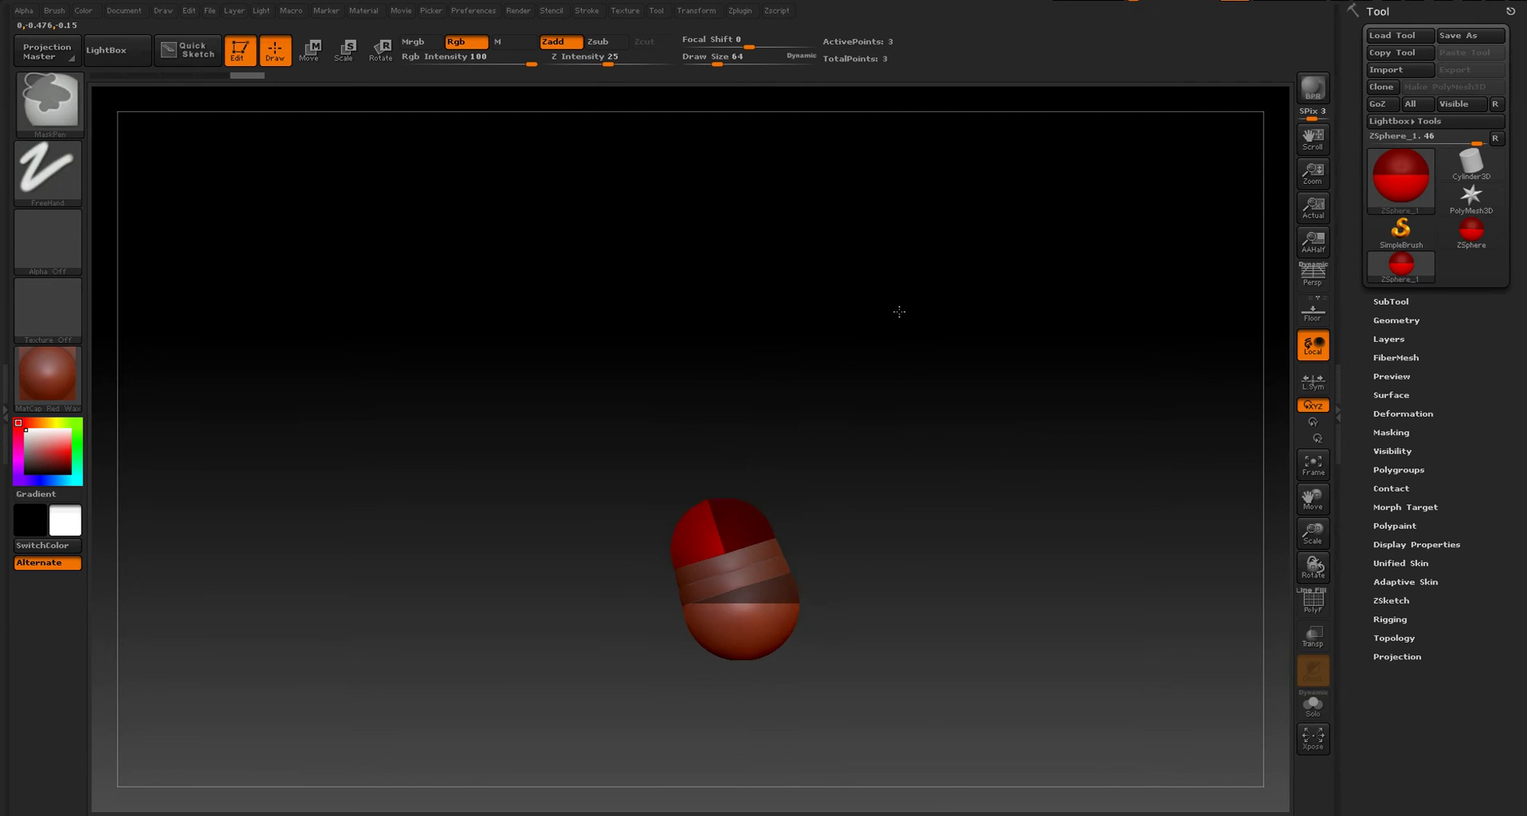
click(313, 51)
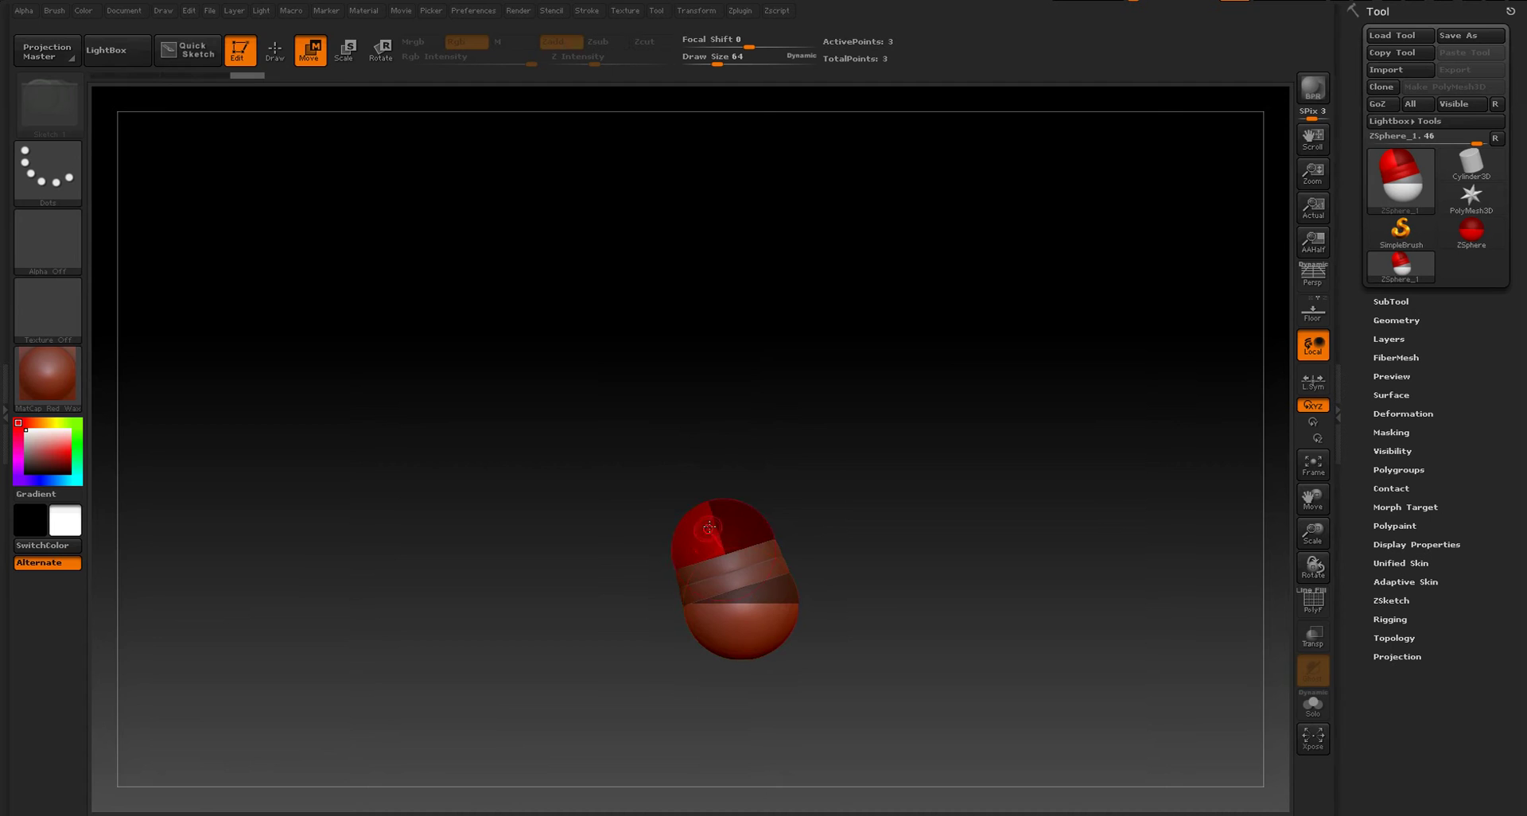
drag(709, 526, 654, 267)
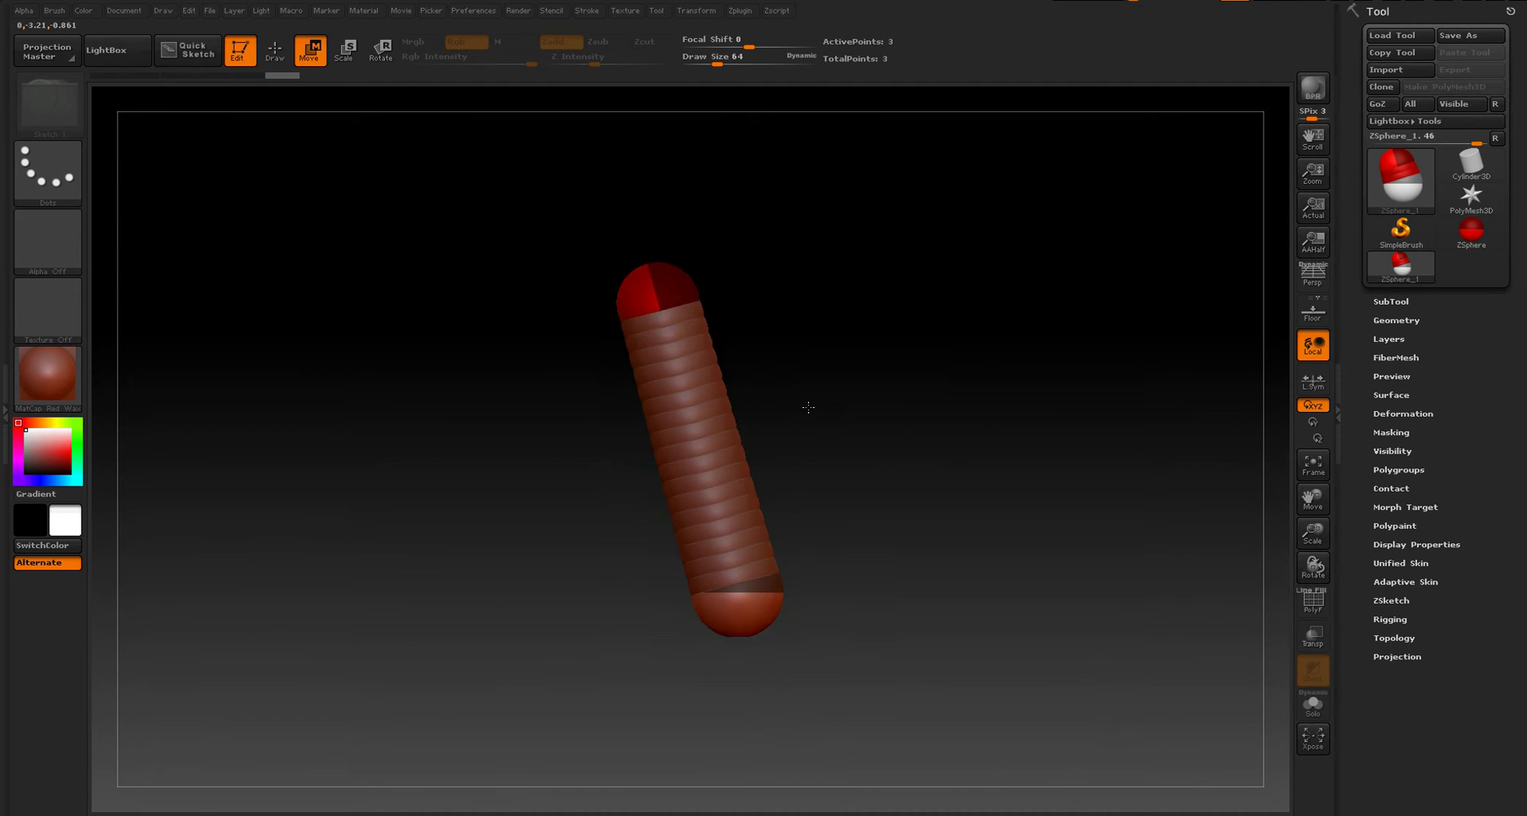
alt+drag(808, 407, 797, 422)
drag(679, 337, 683, 285)
alt+drag(823, 327, 828, 360)
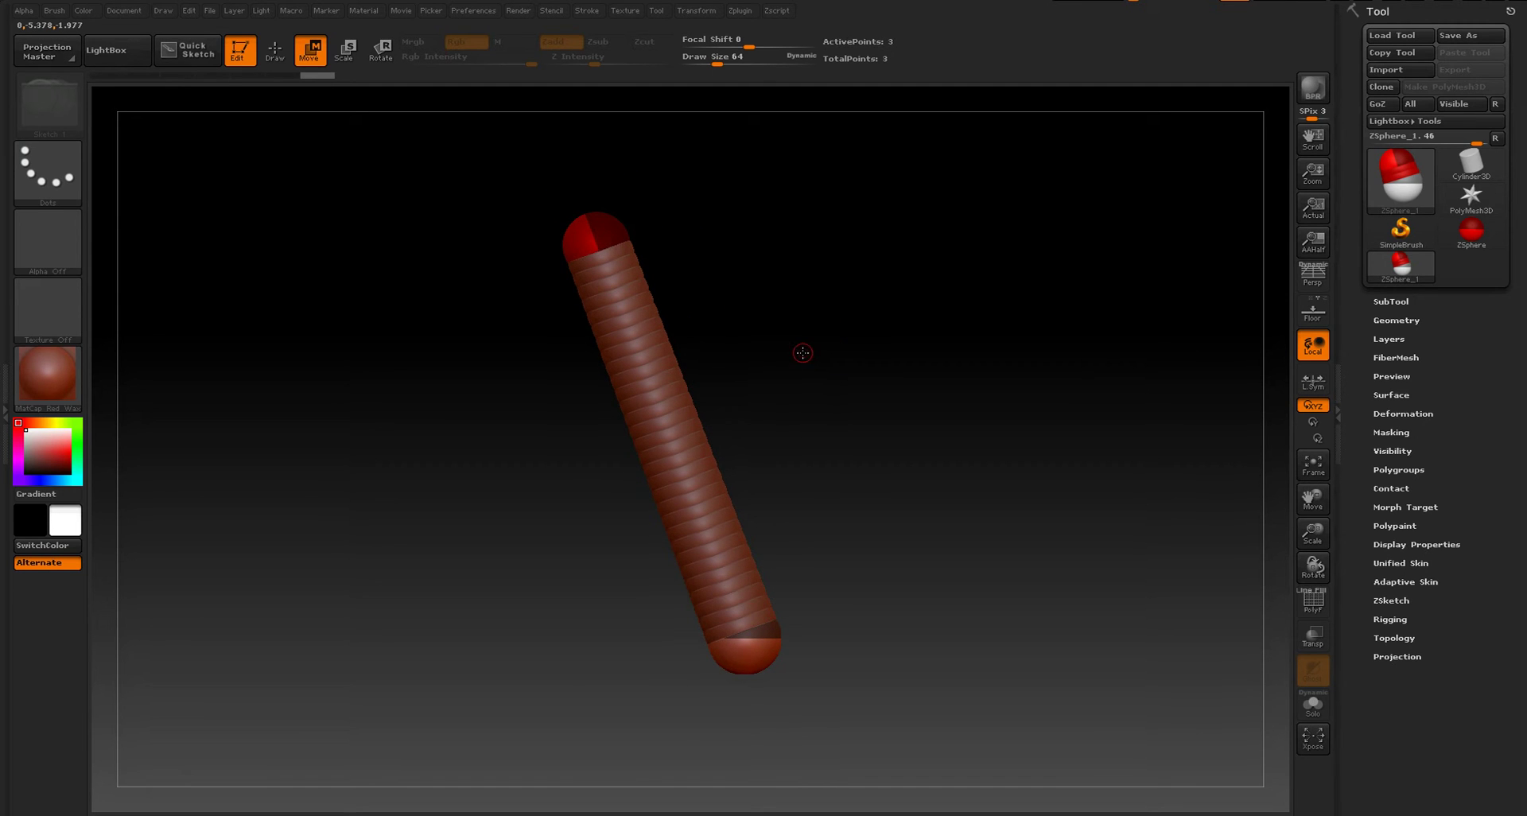
alt+drag(834, 385, 897, 375)
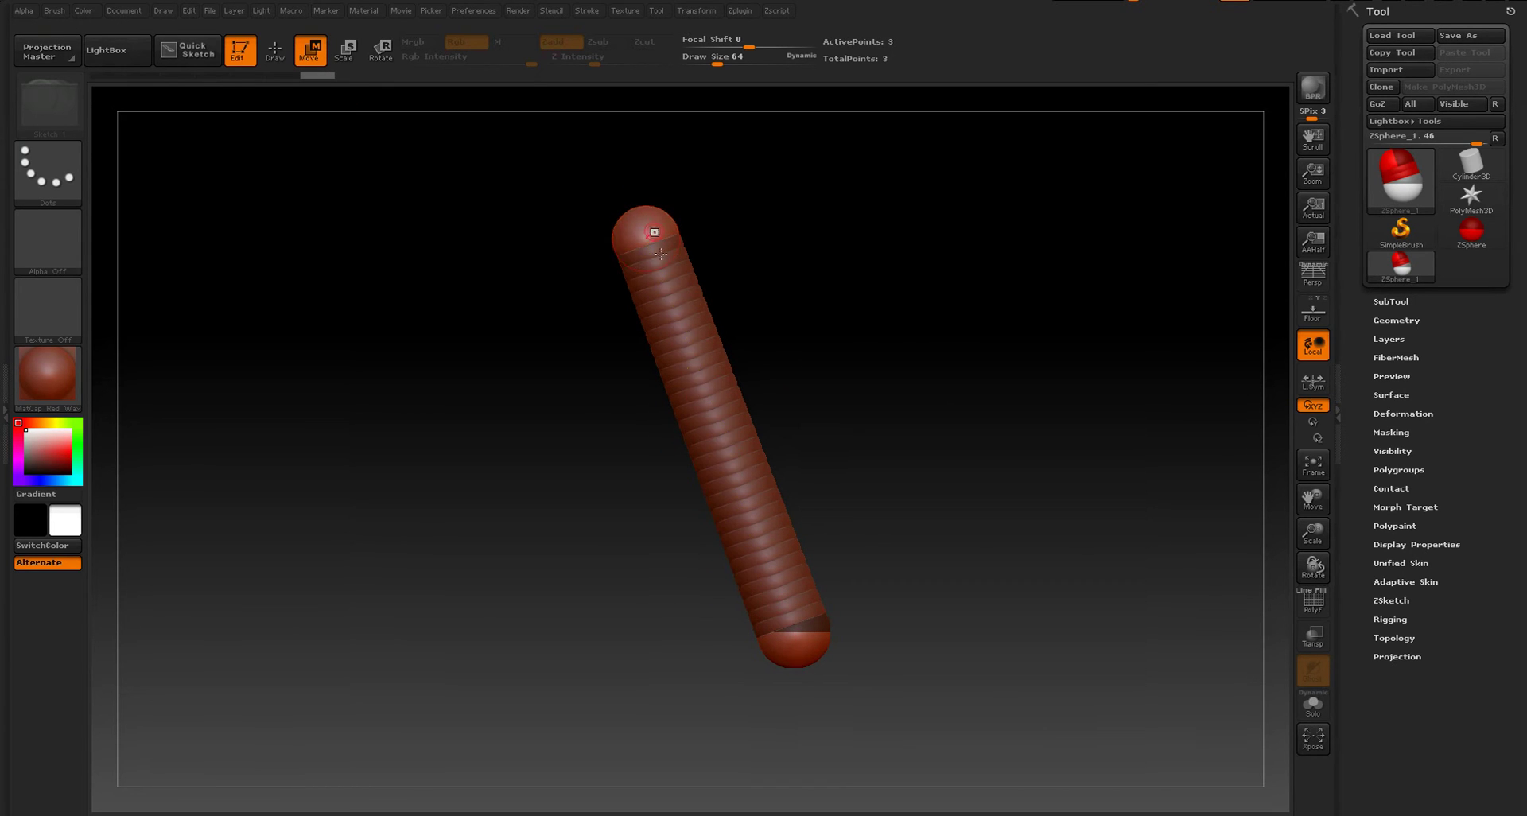
- Insert a ZSphere halfway along the connecting chain in Draw mode, and undo the insertion
click(275, 51)
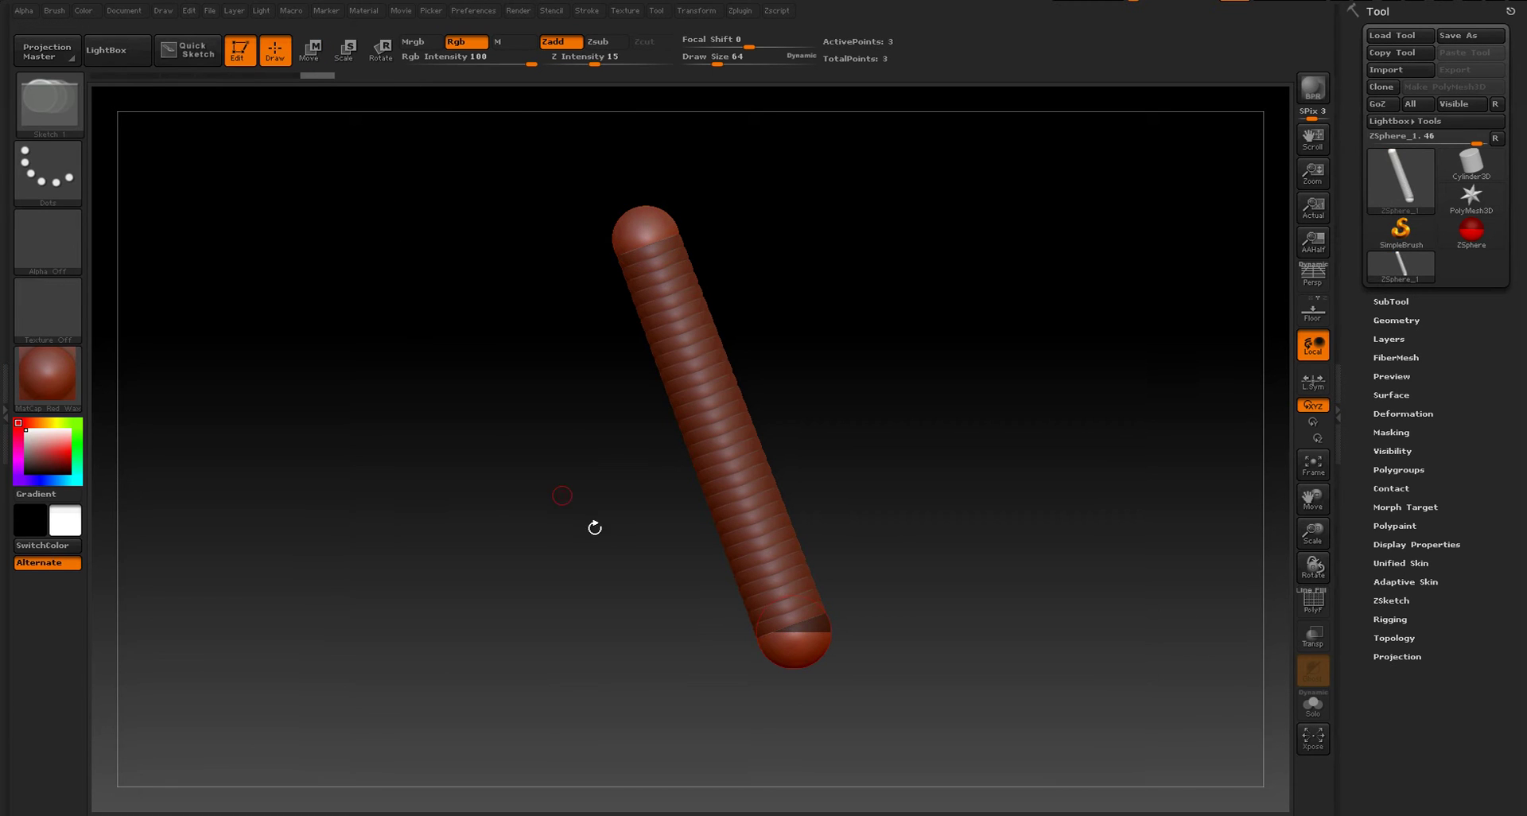
click(726, 453)
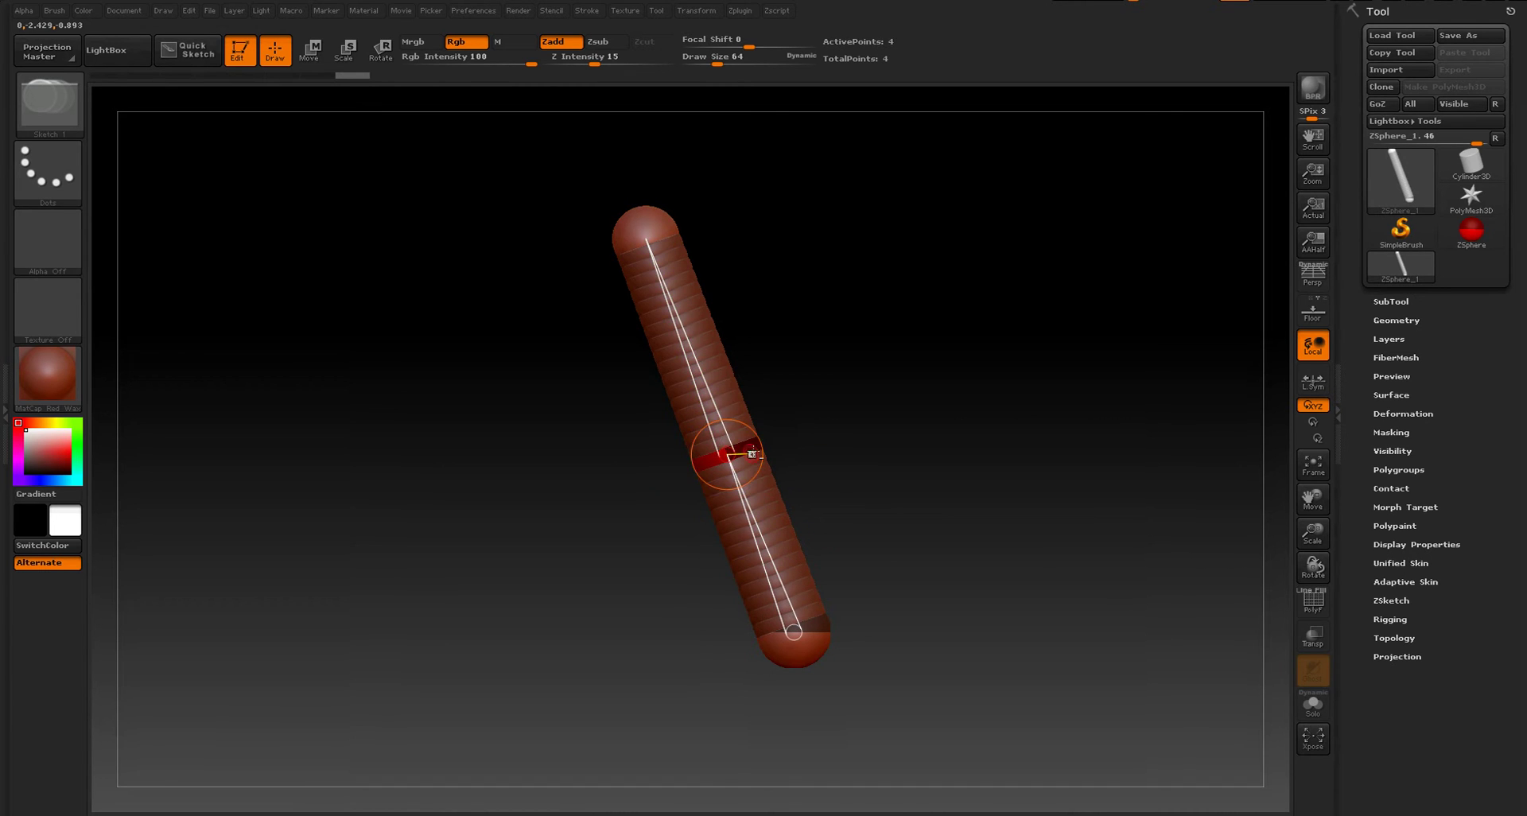
key(ctrl+z)
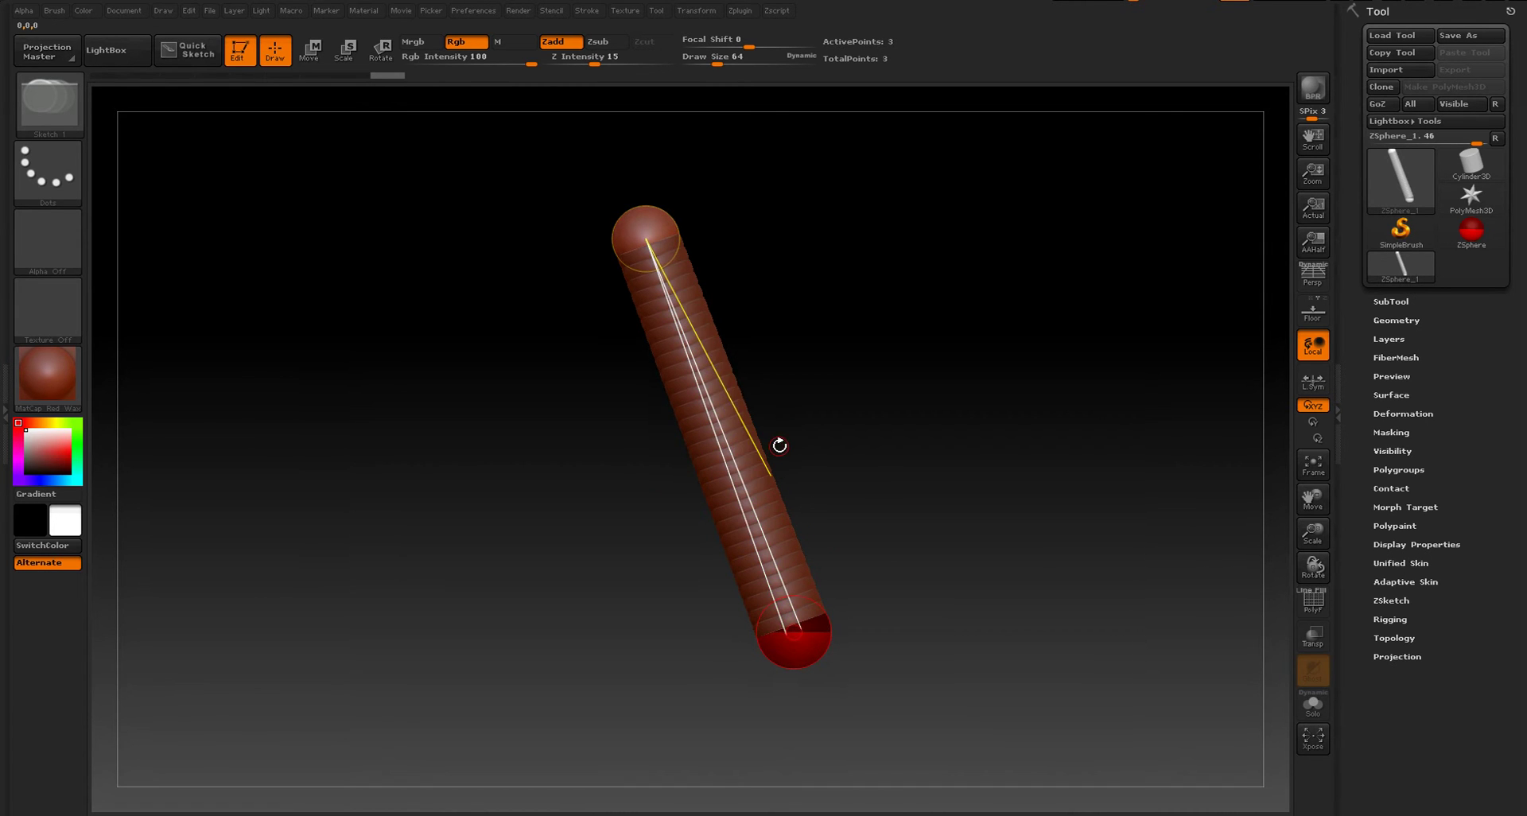
- Insert a ZSphere halfway along the chain in Draw mode, delete it, and insert it again at the same spot
click(749, 441)
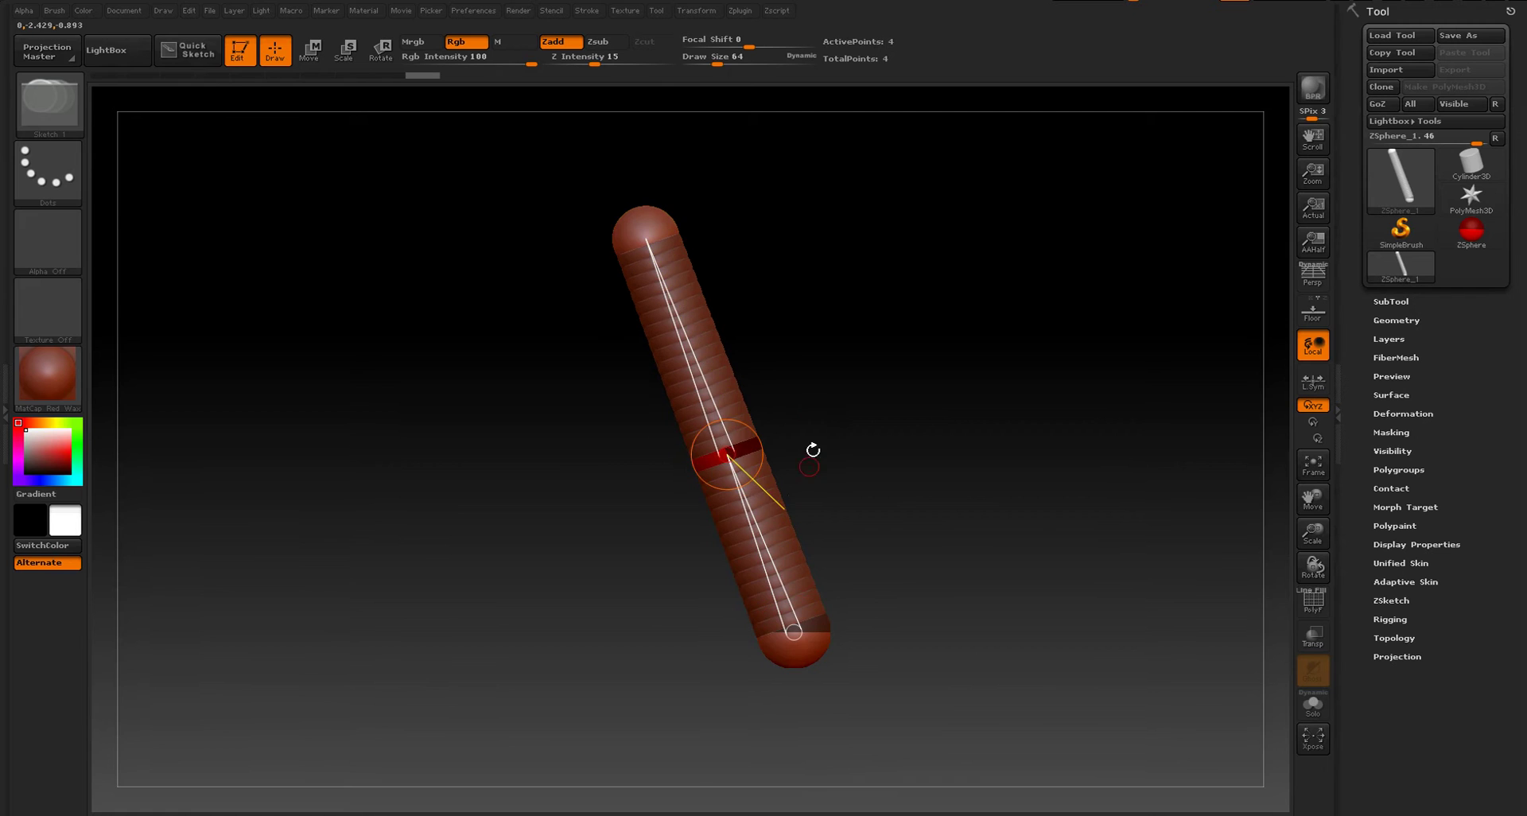
alt+click(751, 445)
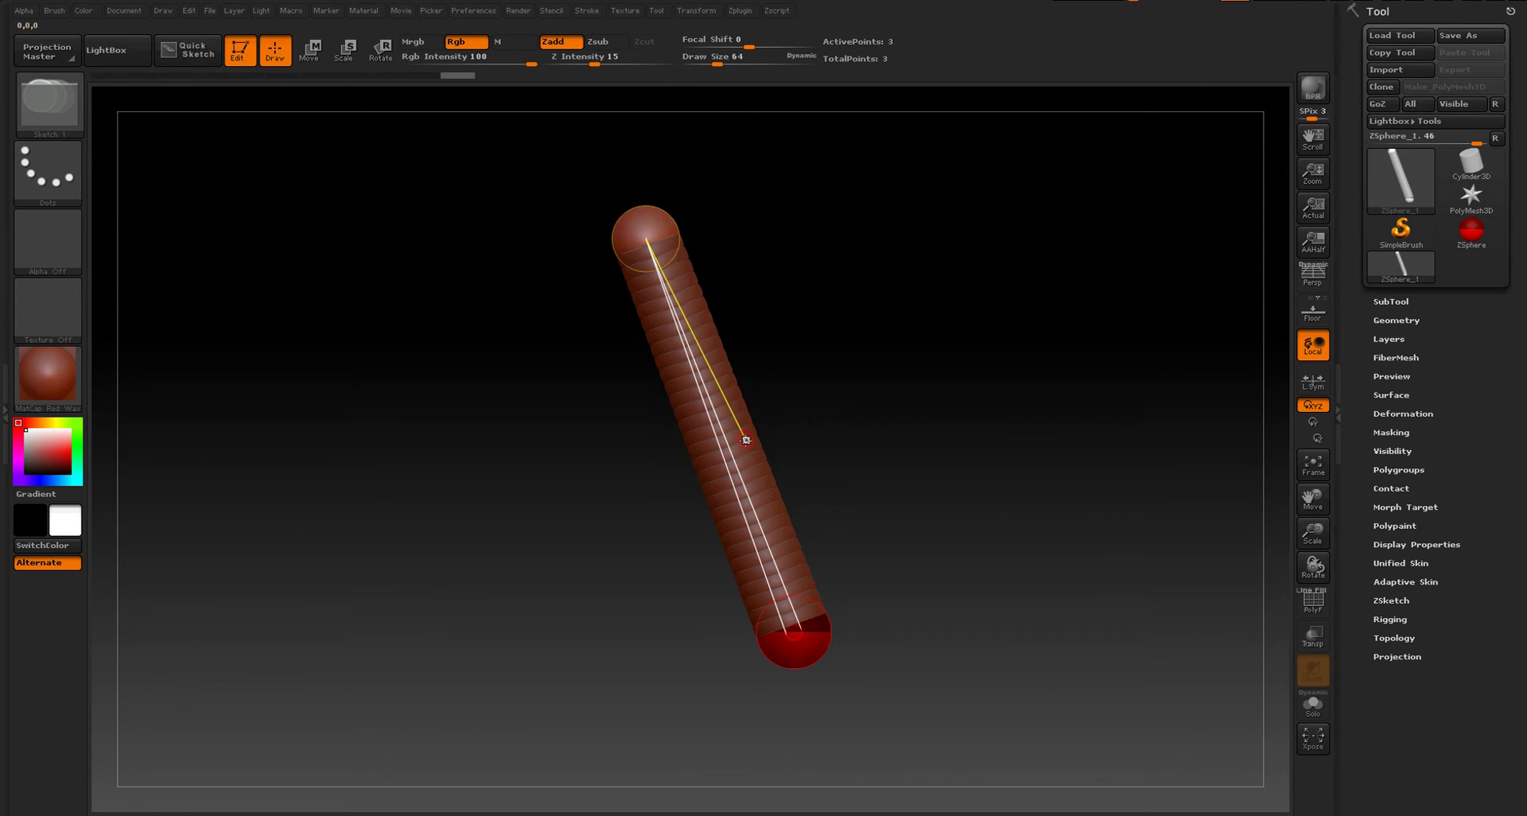
click(741, 440)
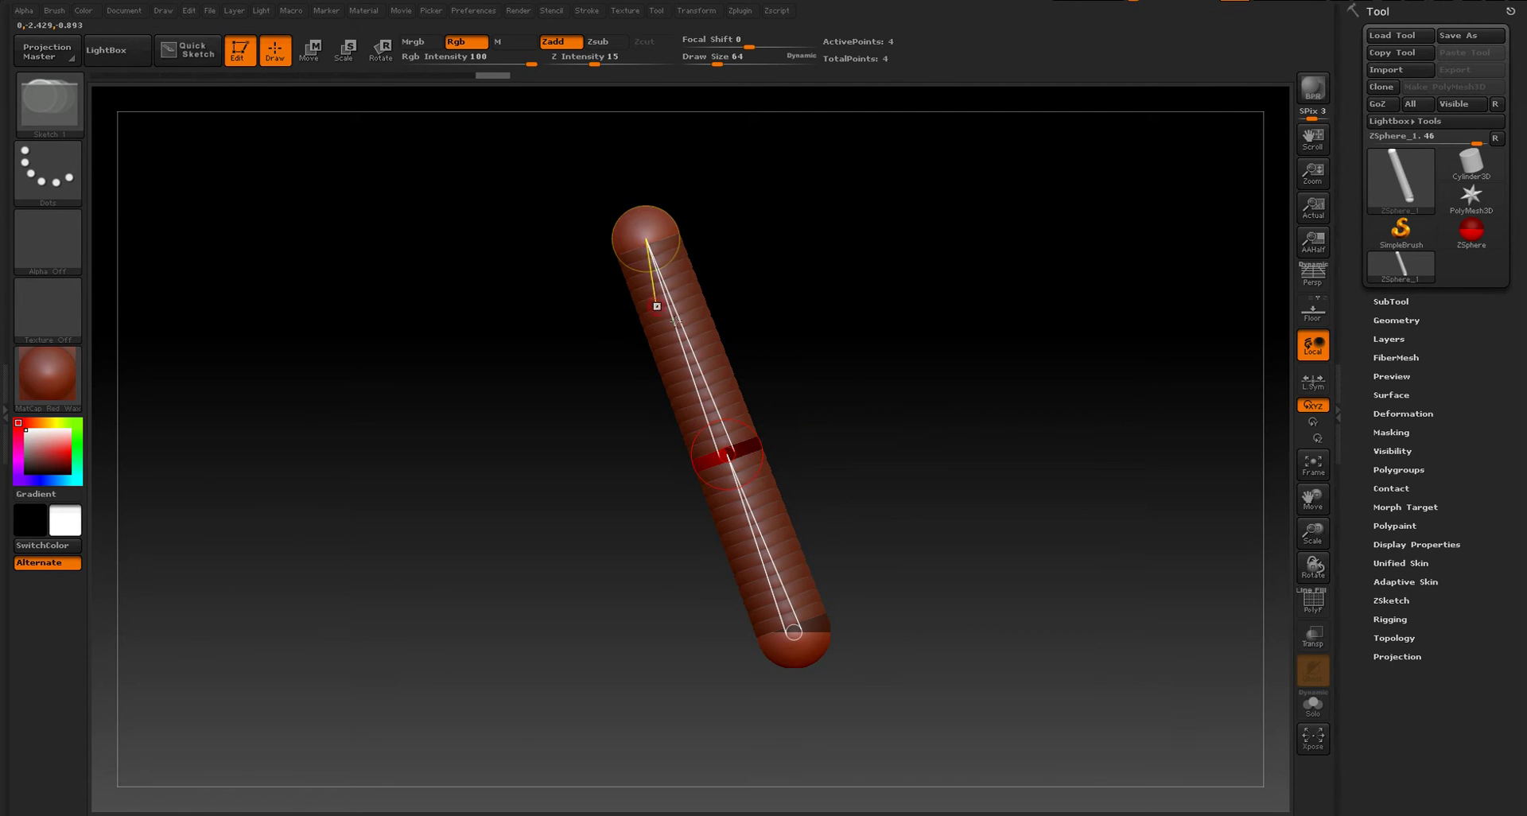
- Move the middle ZSphere sideways and up to bend the chain into an elbow
key(w)
mouse_move(726, 454)
mouse_down()
mouse_move(756, 402)
mouse_move(749, 429)
mouse_up()
drag(737, 435, 773, 394)
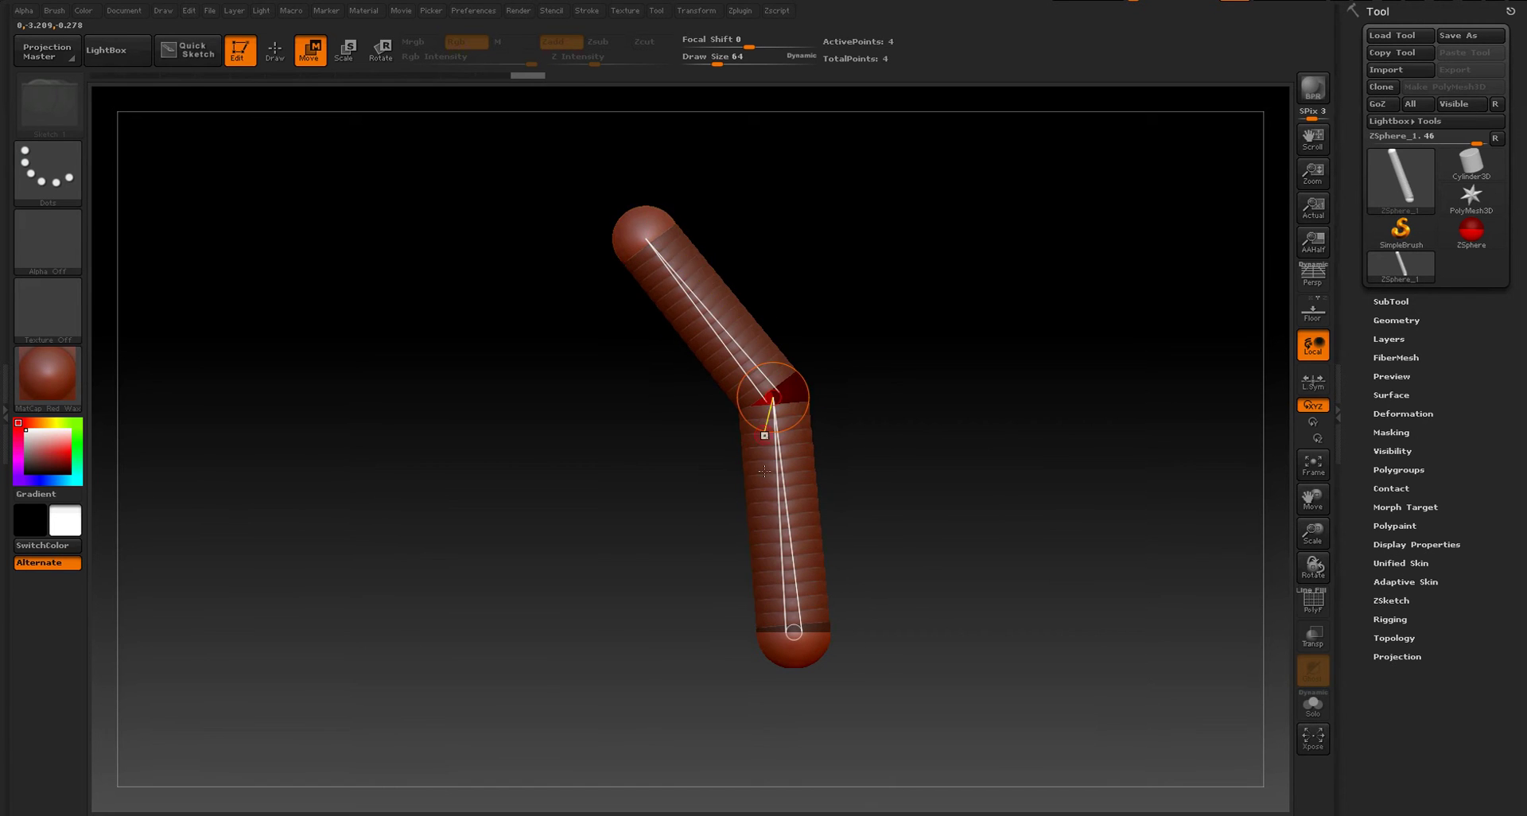
- Scale up the top and bottom end ZSpheres to roughly twice their size, keeping the middle joint narrow
drag(631, 435, 698, 433)
click(342, 50)
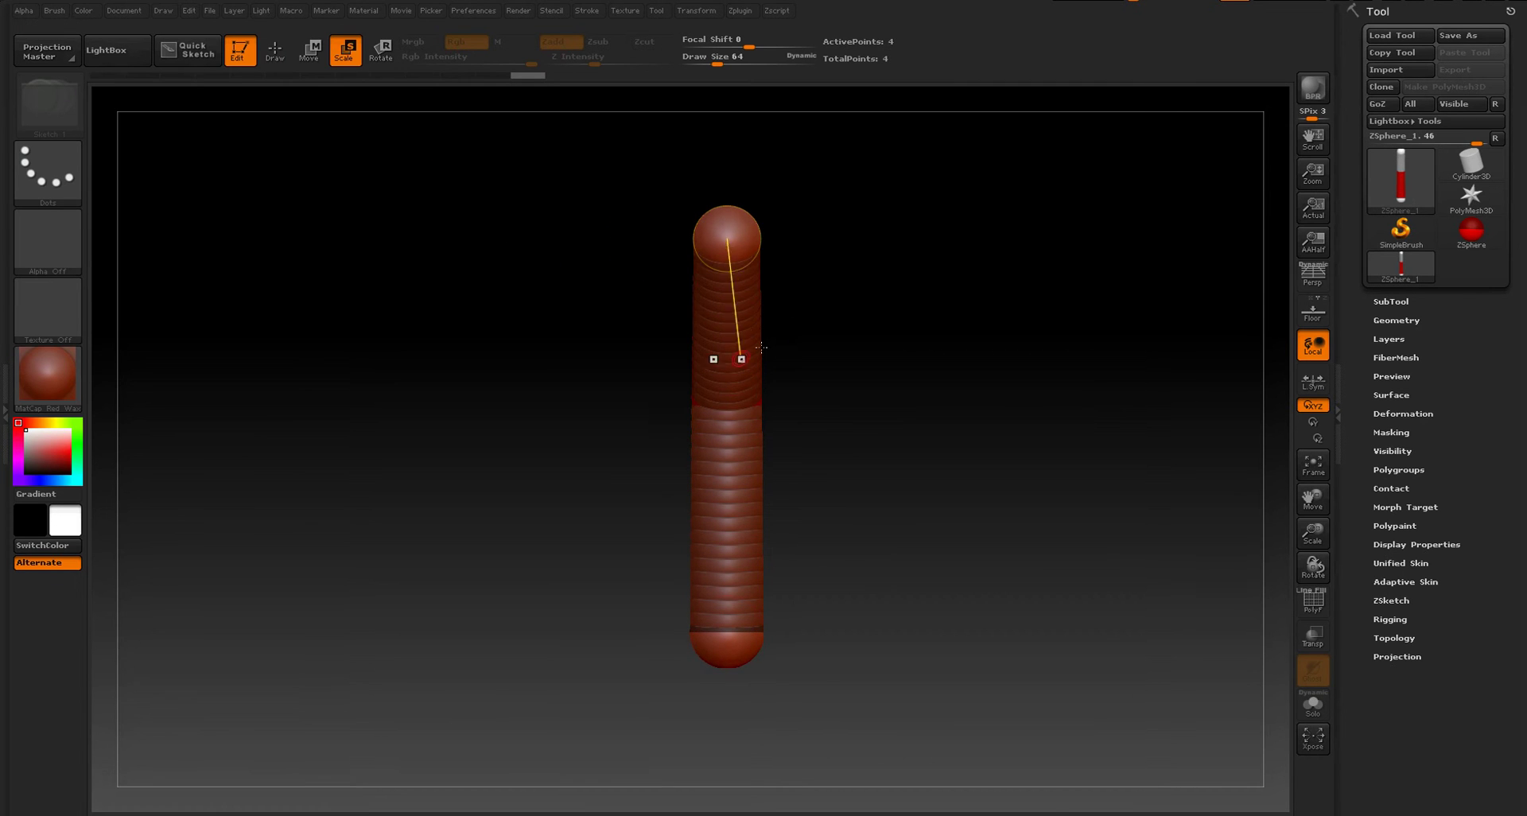
click(728, 235)
drag(840, 272, 736, 560)
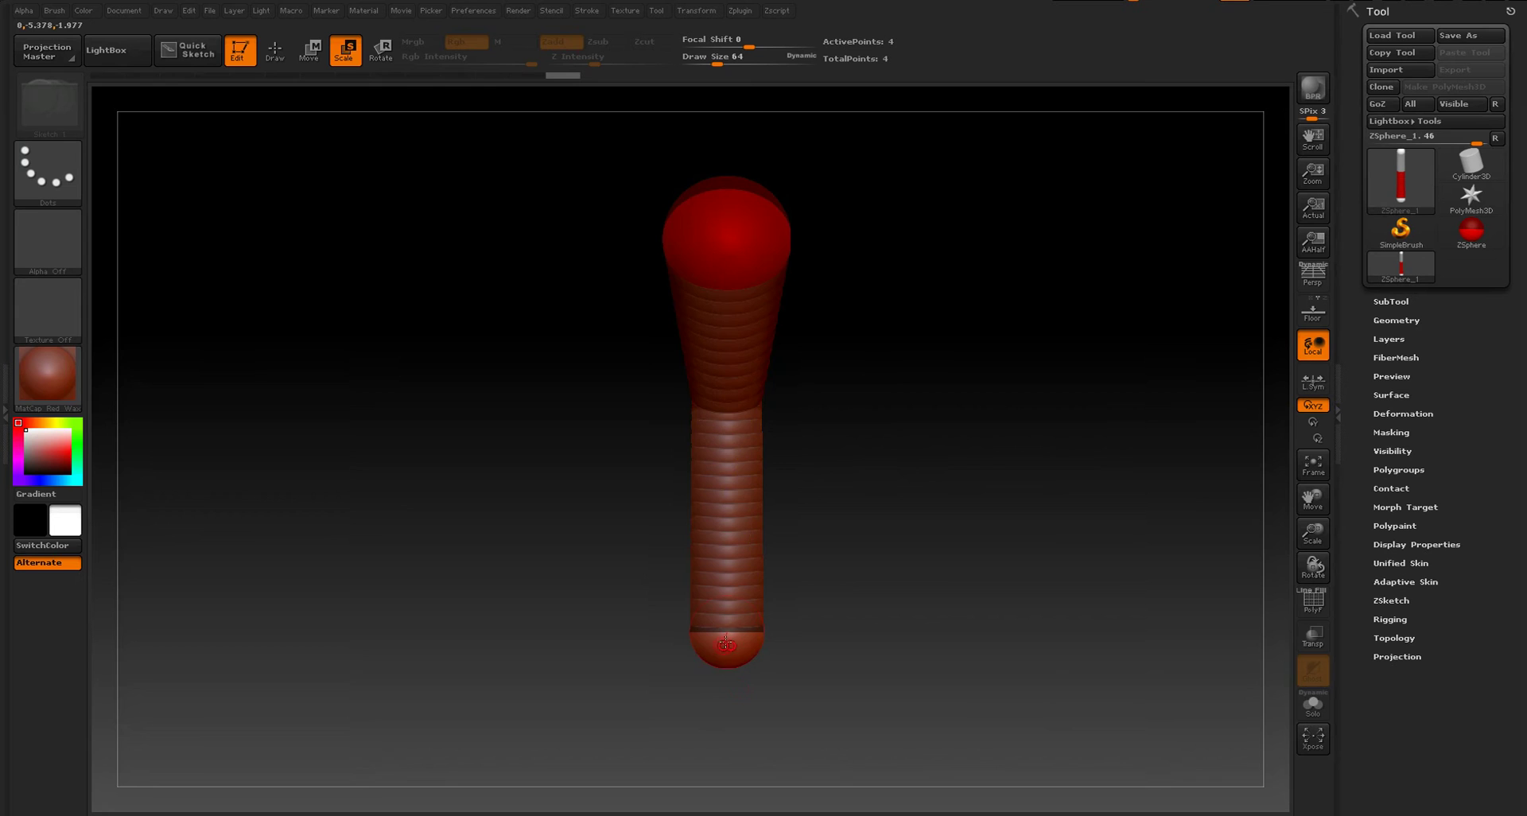
drag(727, 645, 770, 671)
mouse_move(938, 553)
mouse_down()
mouse_move(870, 548)
mouse_move(896, 474)
mouse_move(921, 501)
mouse_move(920, 481)
mouse_move(901, 521)
mouse_move(905, 458)
mouse_up()
drag(886, 556, 835, 518)
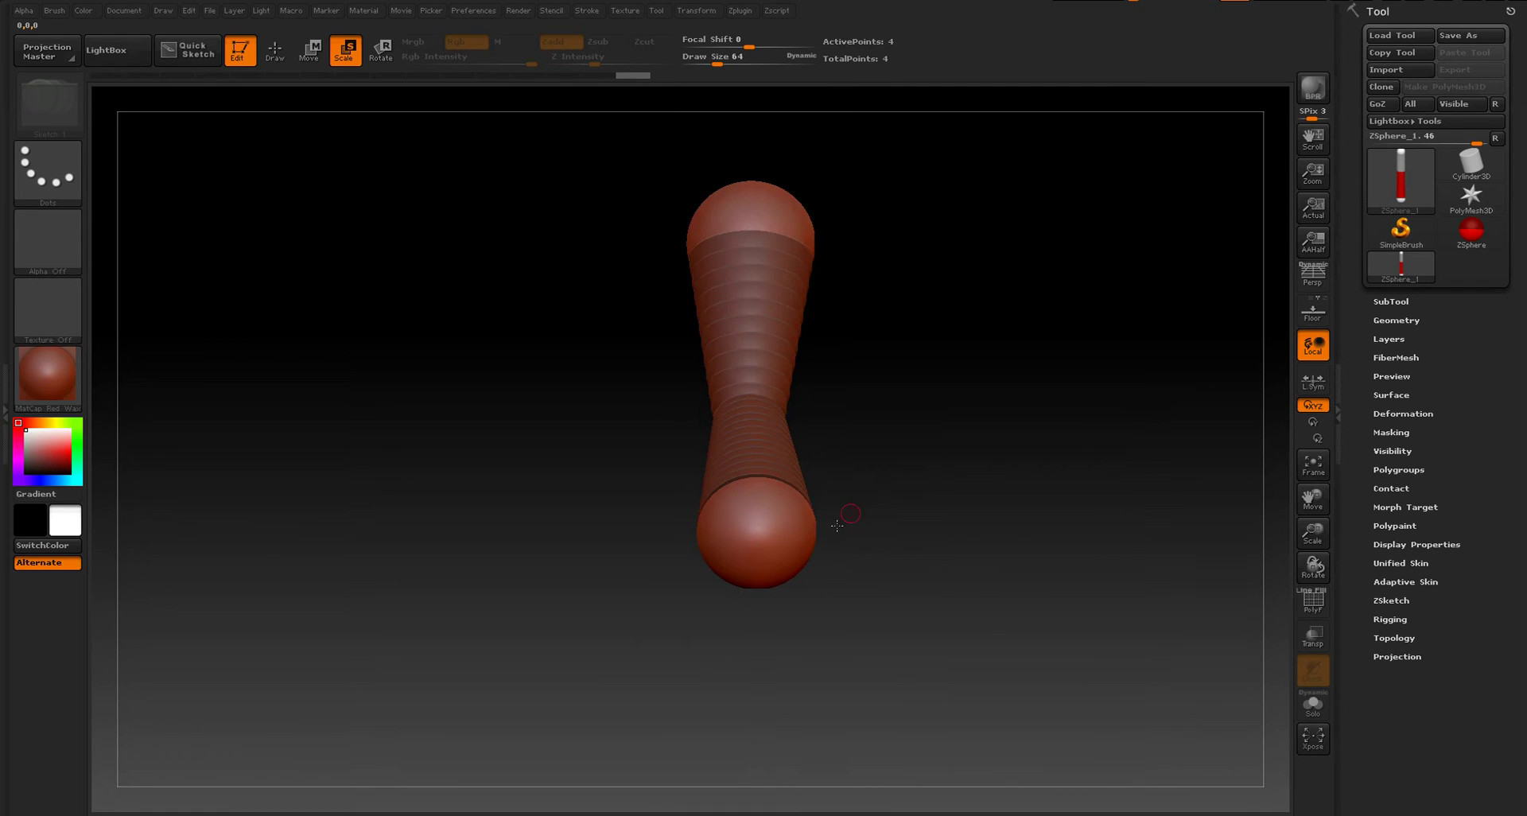
- Draw a symmetric pair of child ZSpheres on the bottom ZSphere and move them down and outward as leg stubs
click(267, 52)
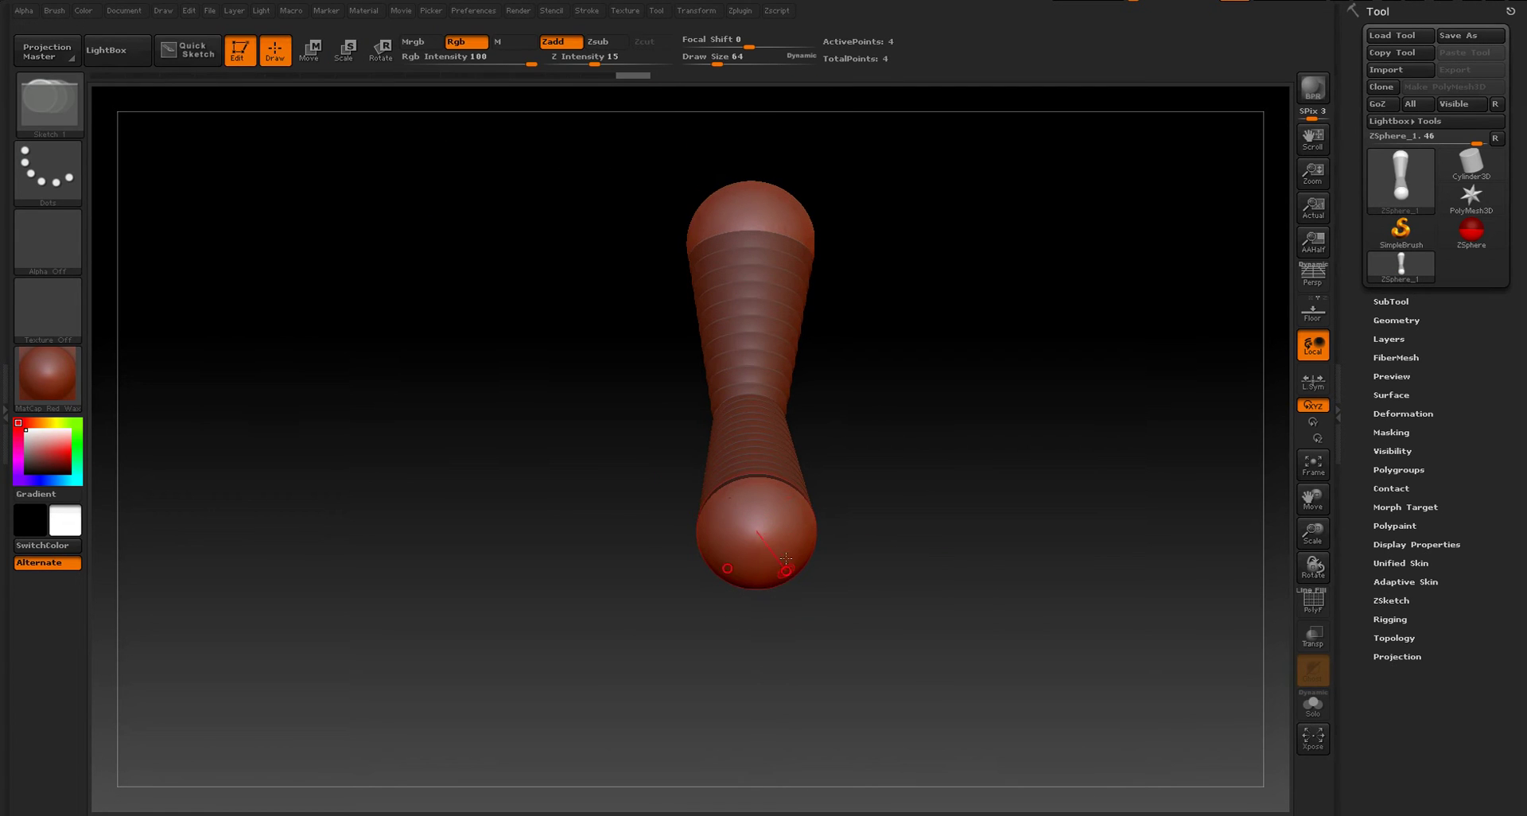
drag(803, 543, 832, 552)
mouse_move(883, 517)
mouse_down()
mouse_move(881, 570)
mouse_move(838, 599)
mouse_move(829, 585)
mouse_move(848, 596)
mouse_move(830, 612)
mouse_move(848, 594)
mouse_up()
key(w)
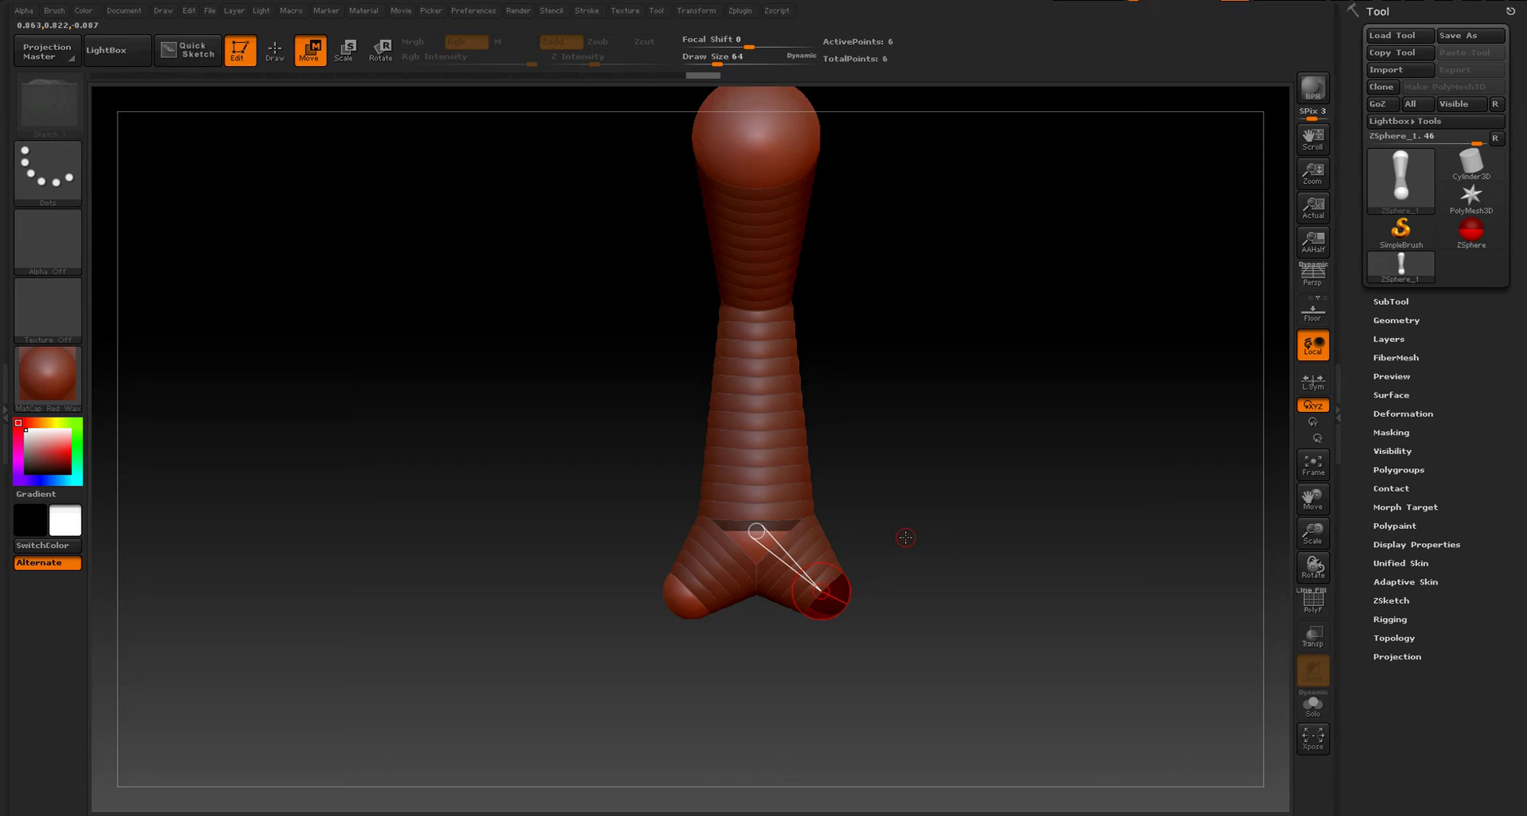
- Preview the adaptive skin mesh of the ZSphere model, and return to the ZSphere display
key(a)
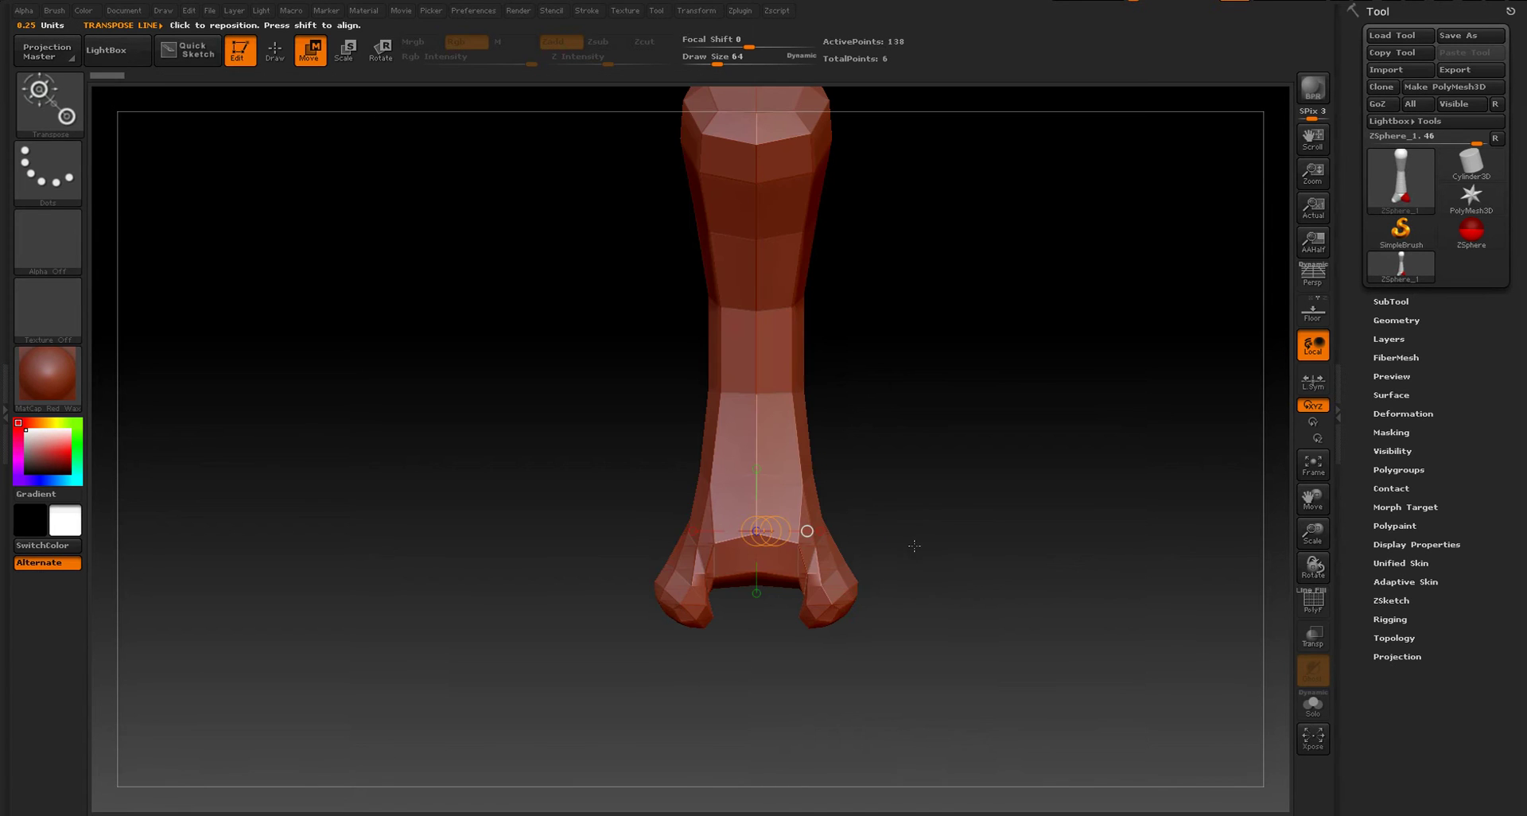
mouse_move(917, 518)
mouse_down()
mouse_move(875, 513)
mouse_move(942, 515)
mouse_move(895, 523)
mouse_up()
key(a)
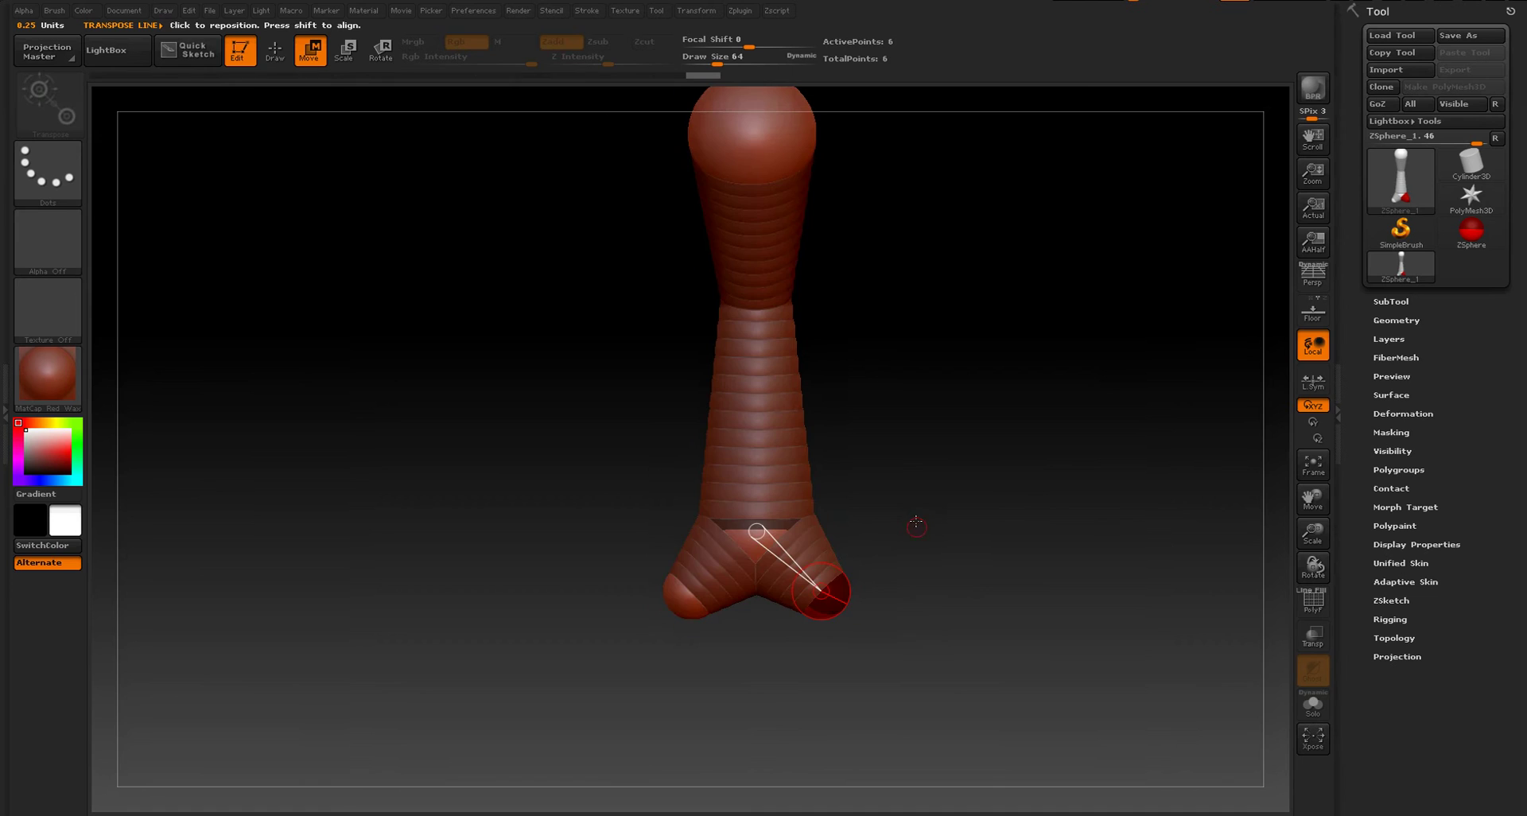
- Switch to the Notepad shortcut list, add the line "a - preview mesh", and return to ZBrush
key(alt+Tab)
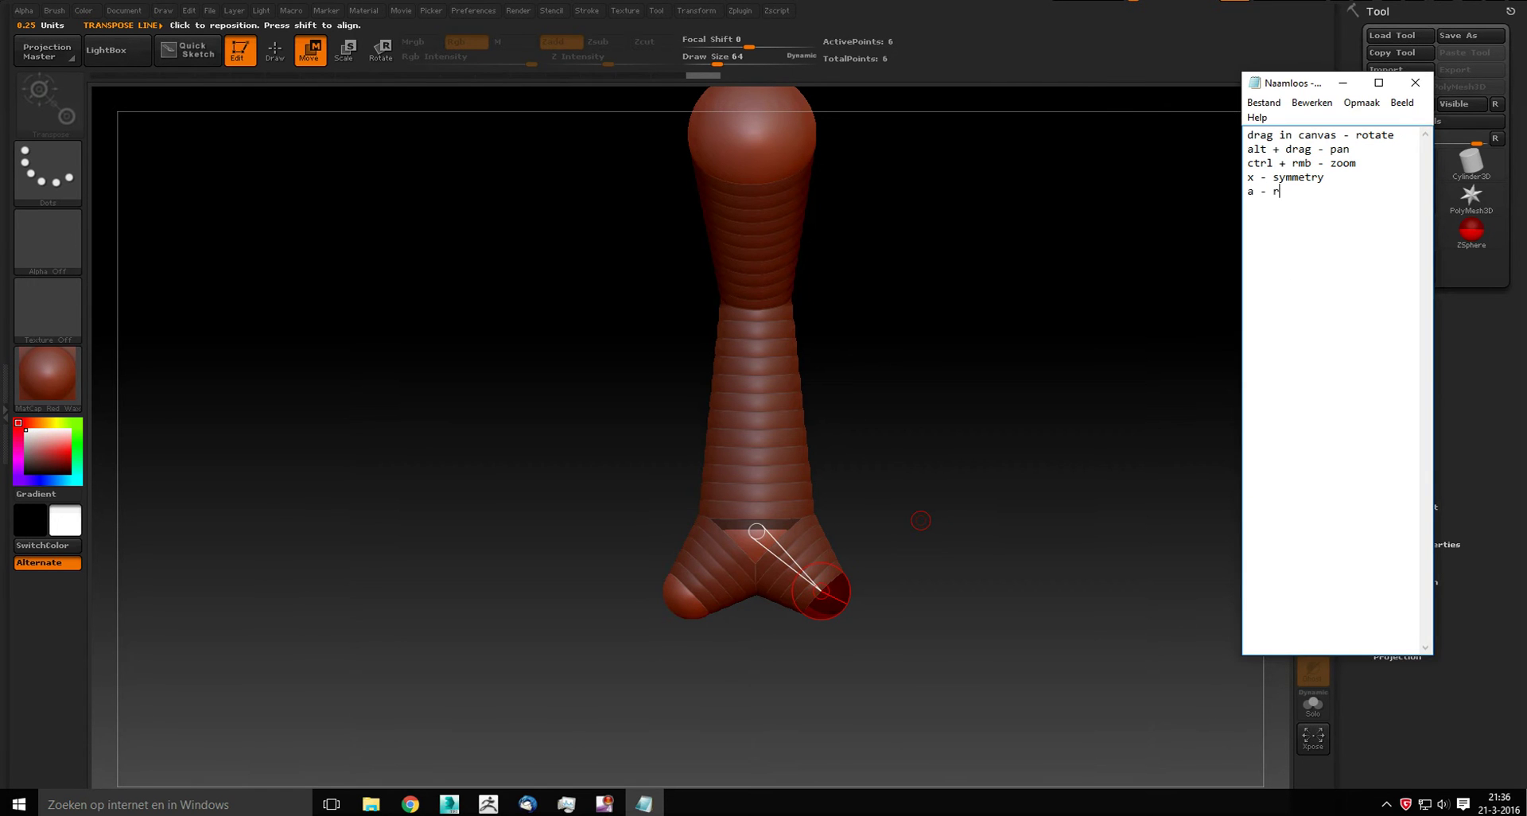
text(sh)
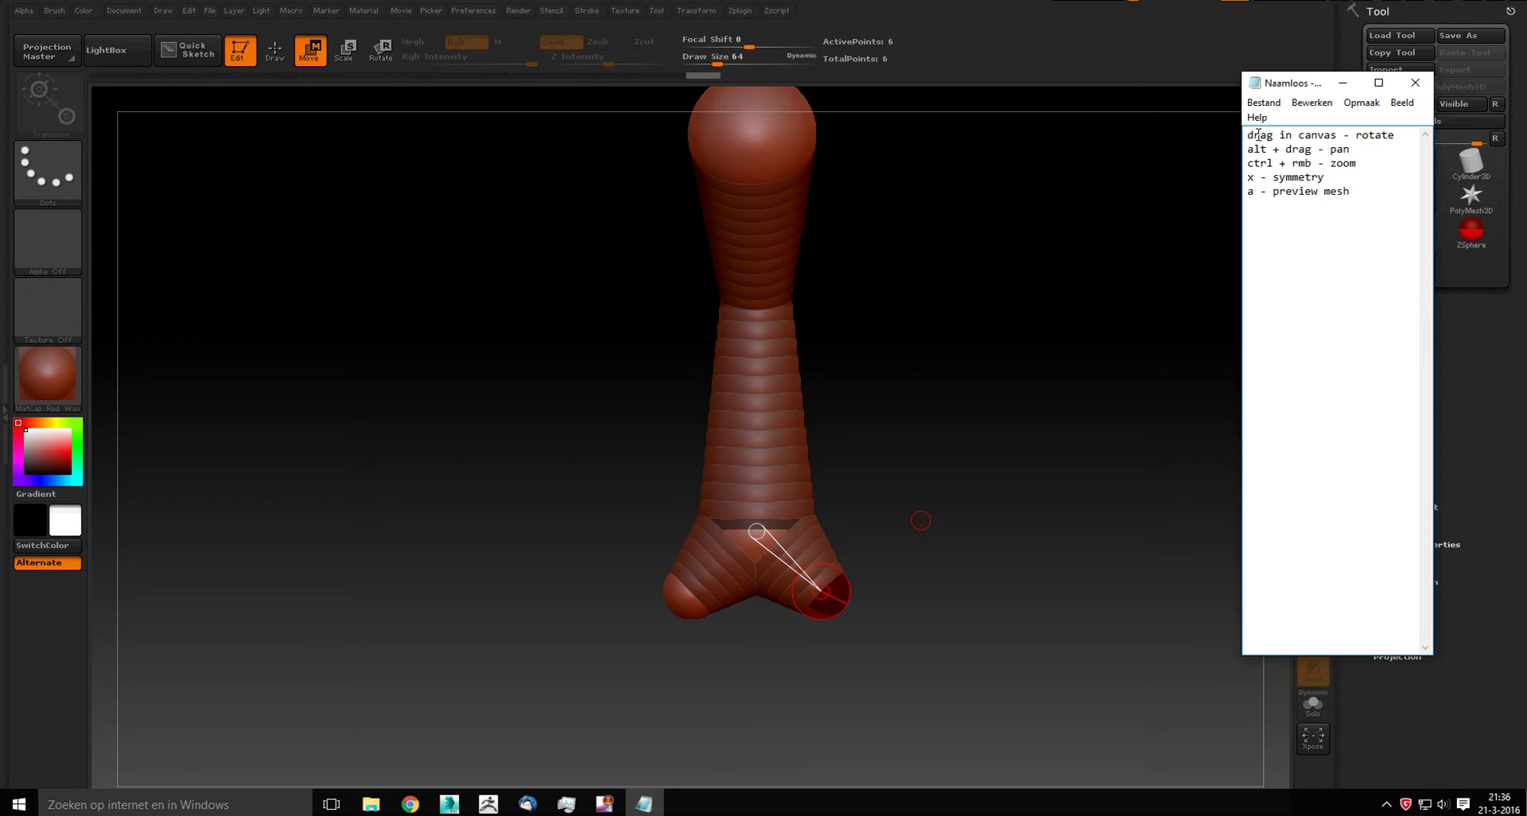
click(1146, 63)
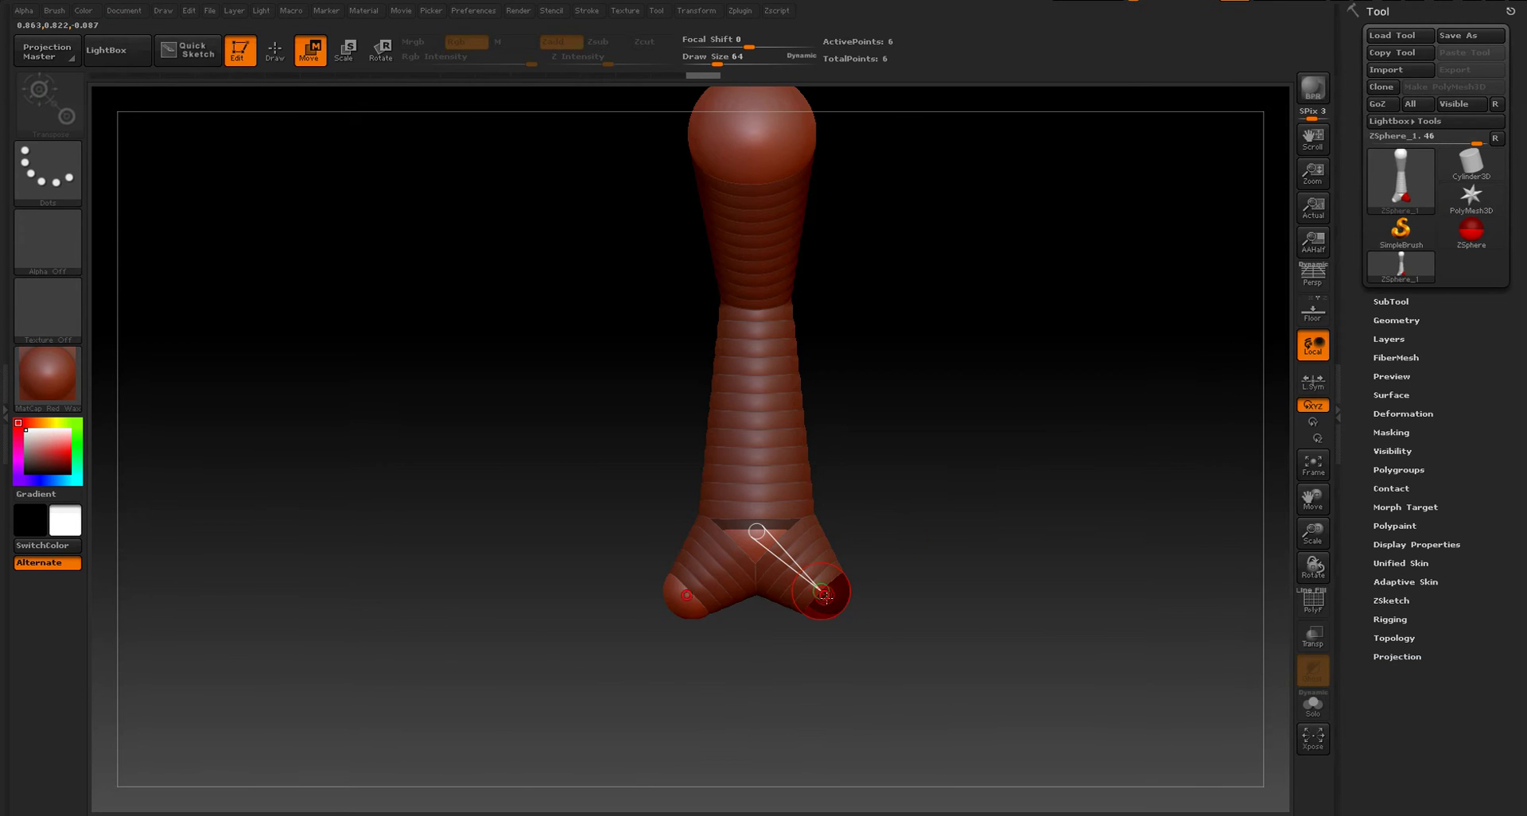
- Move the leg stub ZSpheres slightly outward and check their shape in the mesh preview
drag(825, 595, 849, 589)
key(a)
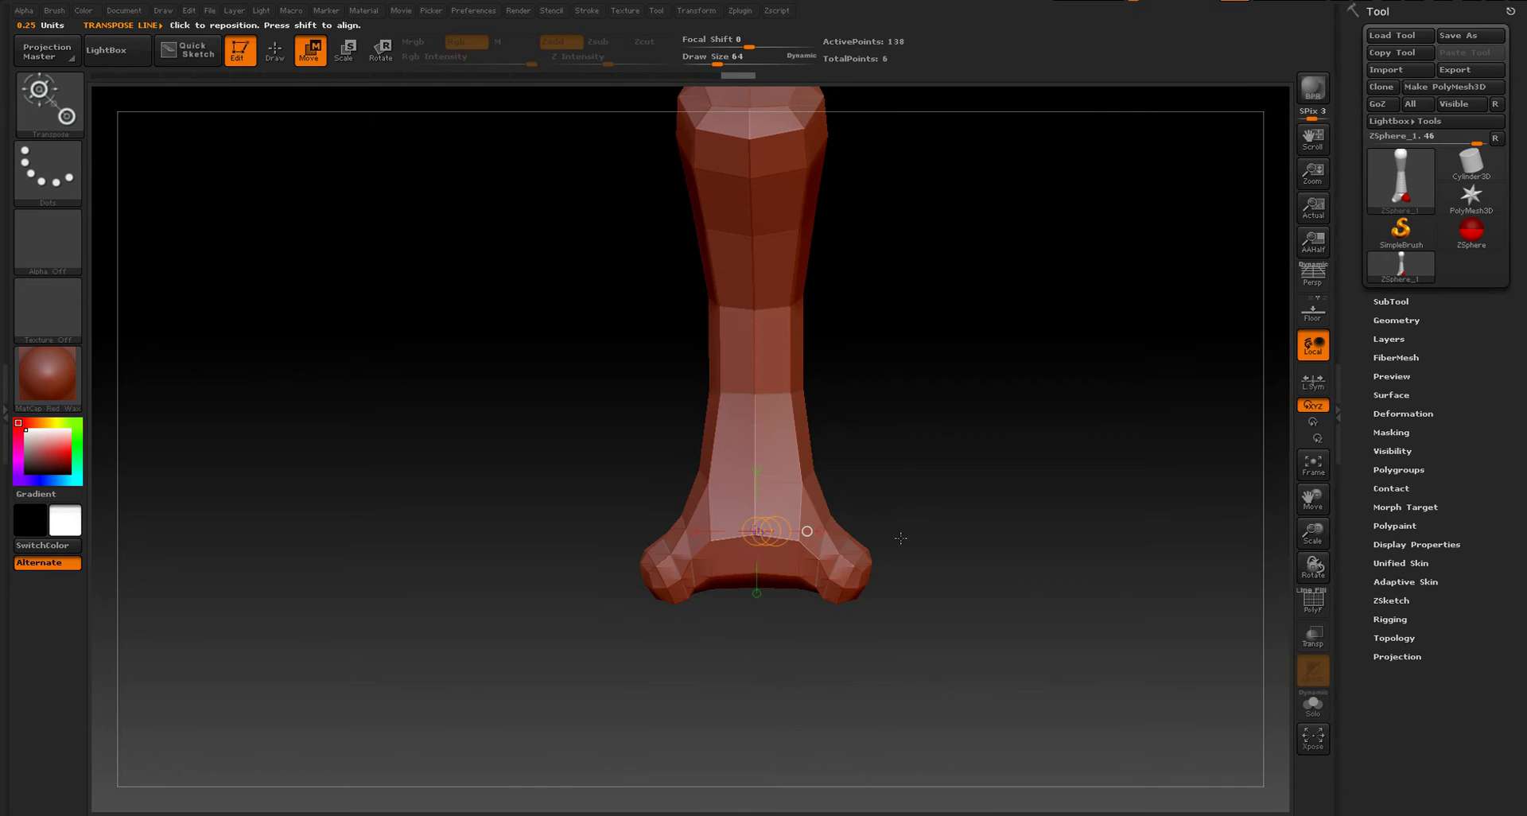
key(a)
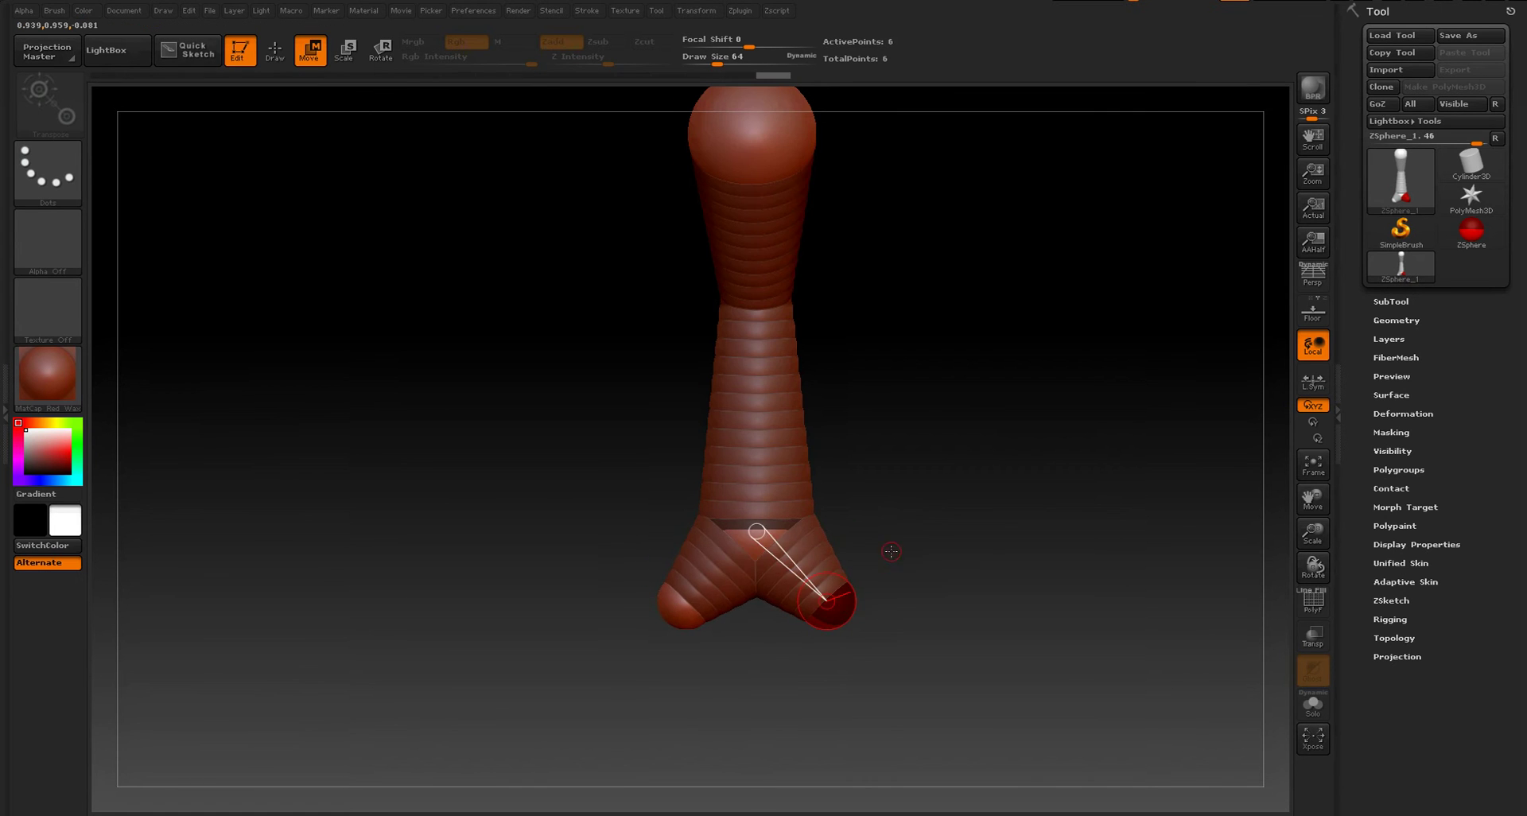
- Scale up the leg stub end ZSpheres slightly and check the result in the mesh preview
drag(891, 551, 883, 468)
key(e)
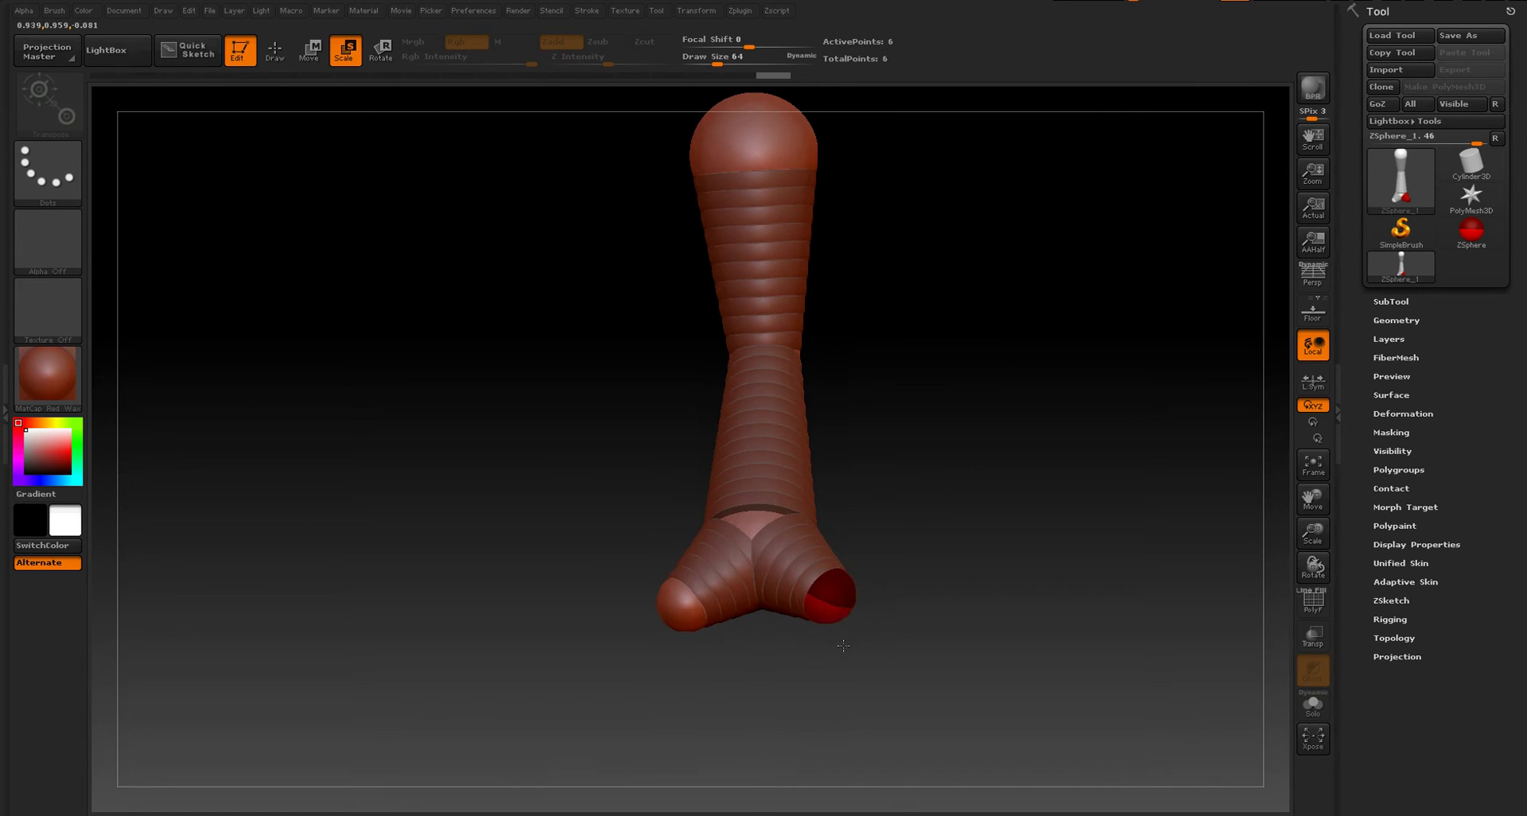
drag(843, 645, 857, 707)
key(a)
key(a)
- From the side view, draw child ZSpheres on the leg stubs and move them down to extend long legs
mouse_move(901, 521)
shift+mouse_down()
mouse_move(903, 594)
mouse_move(876, 528)
shift+mouse_up()
key(q)
mouse_move(833, 592)
mouse_down()
mouse_move(843, 571)
mouse_move(911, 616)
mouse_move(904, 566)
mouse_move(923, 643)
mouse_move(891, 487)
mouse_move(835, 398)
mouse_move(789, 536)
mouse_up()
key(w)
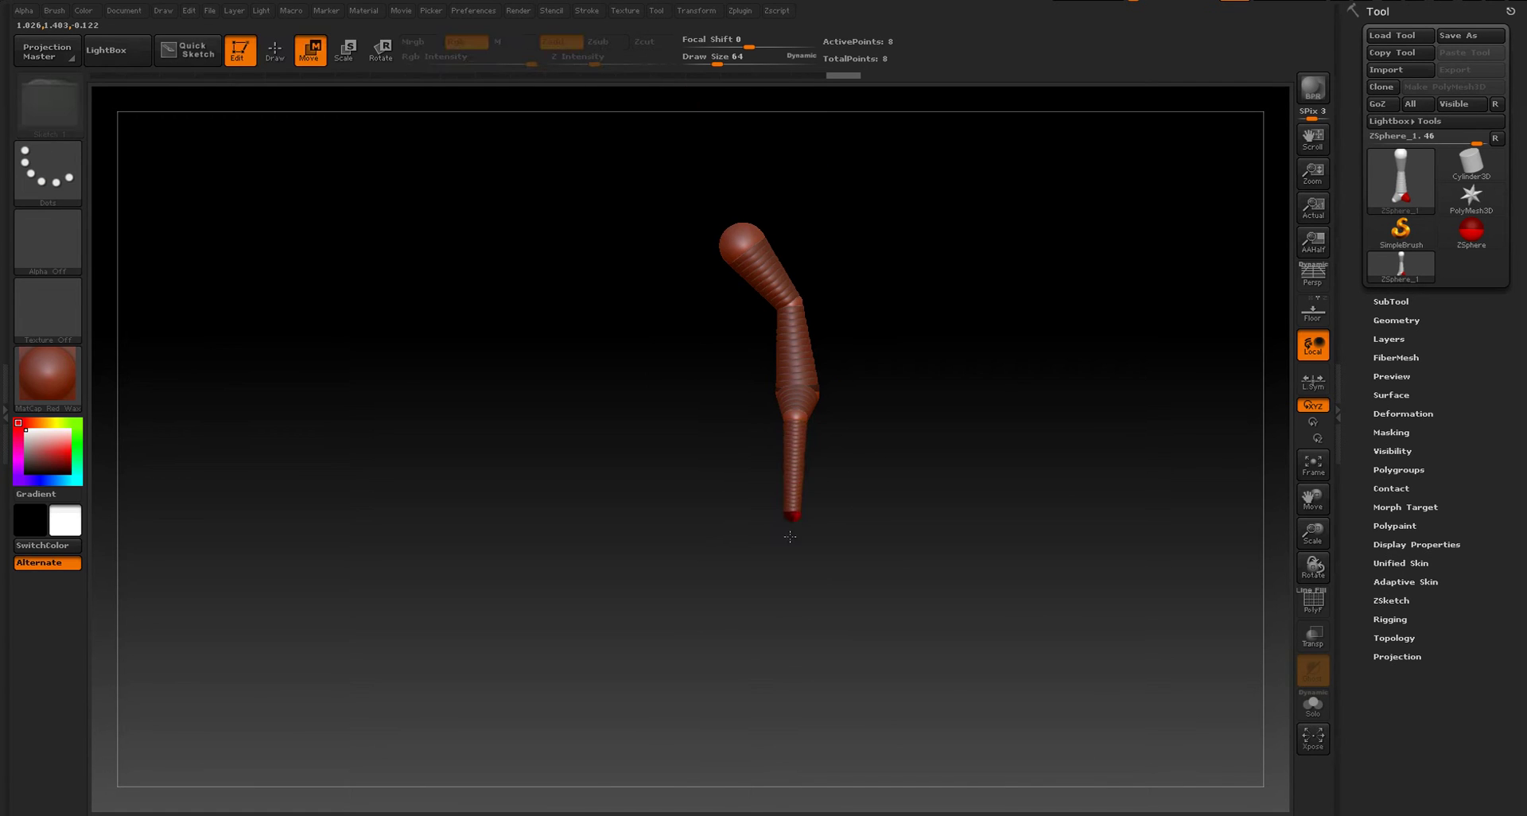
- Insert a knee ZSphere halfway along the leg and move it slightly forward
key(q)
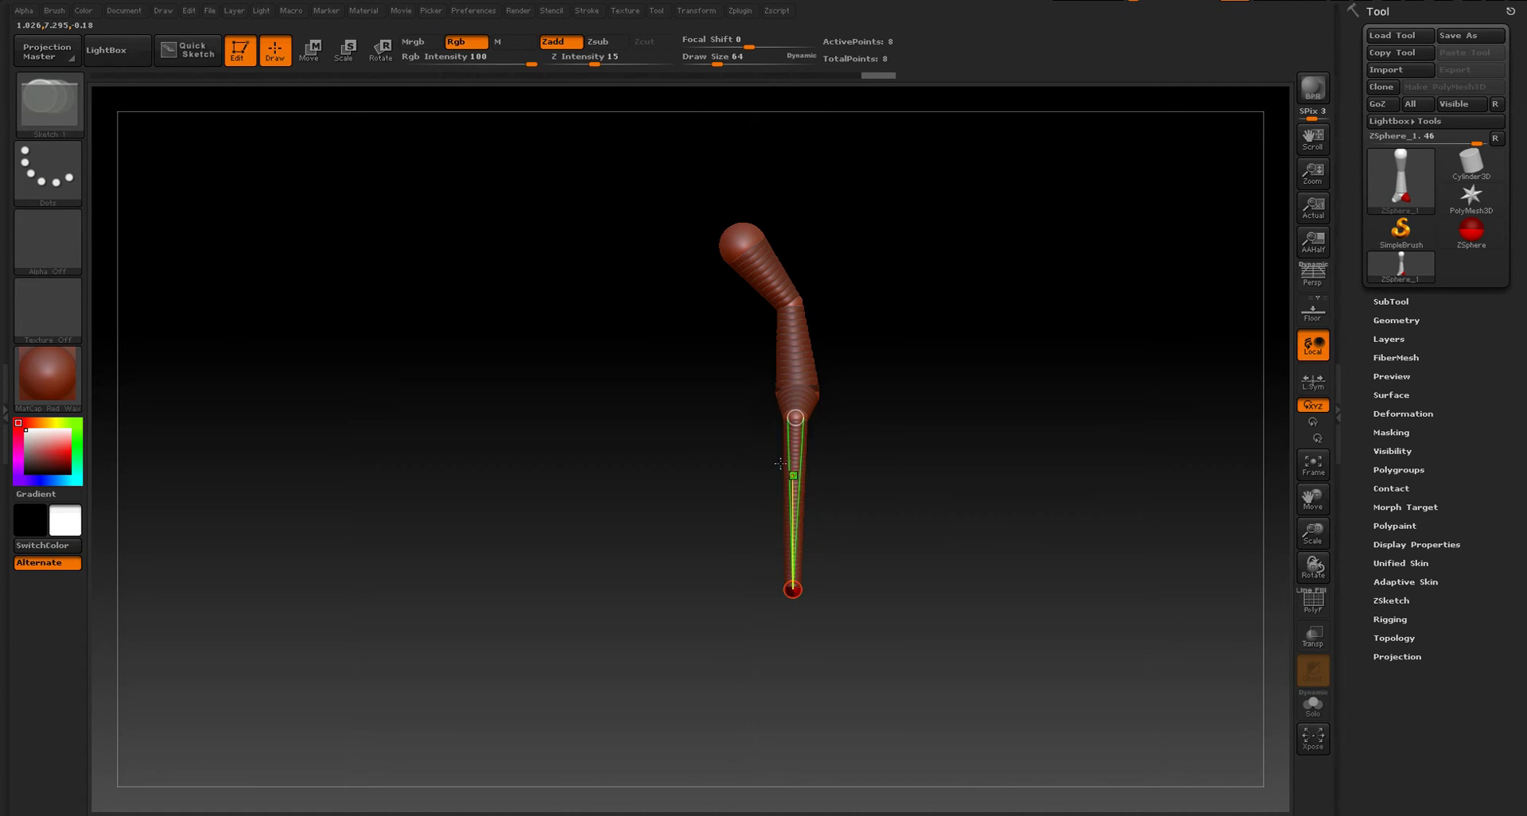
click(792, 488)
key(w)
drag(792, 488, 778, 491)
- Move the hip ZSpheres outward to widen the stance, comparing with the mesh preview from the front
mouse_move(874, 458)
mouse_down()
mouse_move(923, 477)
mouse_move(900, 464)
mouse_up()
key(a)
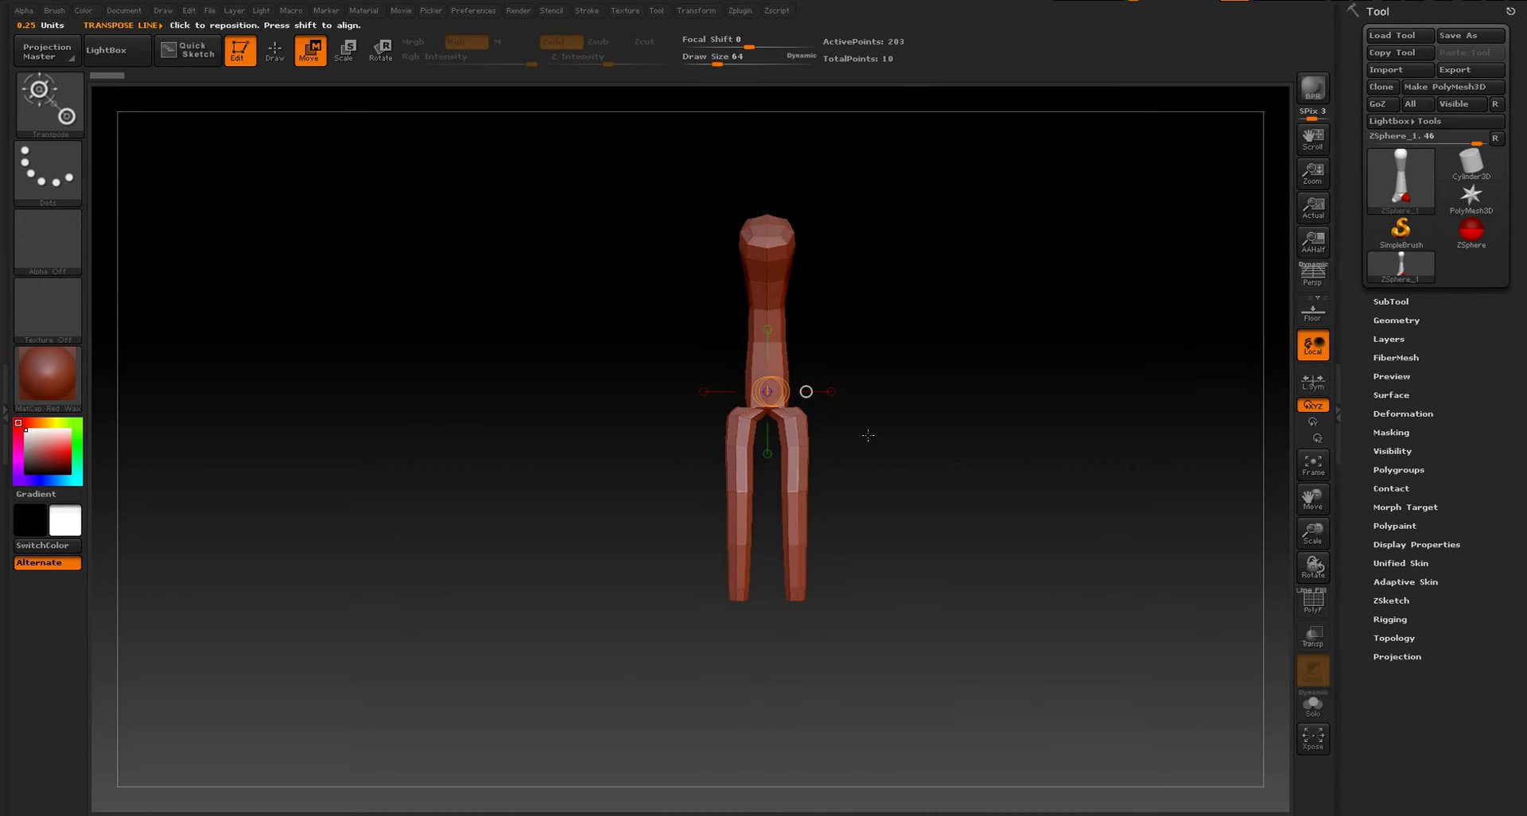
ctrl+right_drag(862, 433, 777, 300)
key(a)
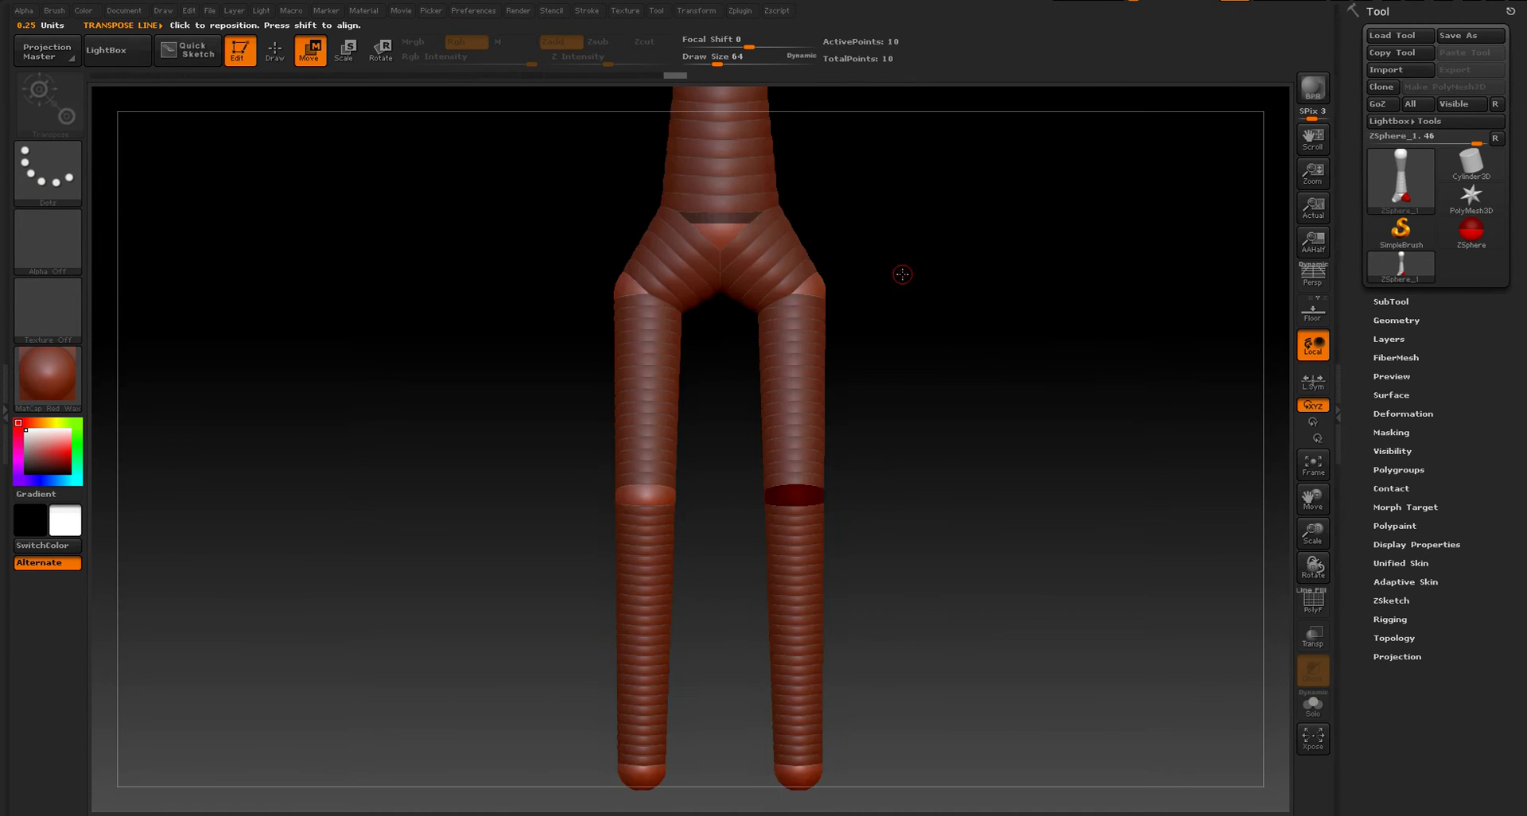
alt+drag(902, 276, 855, 399)
key(a)
key(a)
key(a)
alt+drag(951, 509, 944, 379)
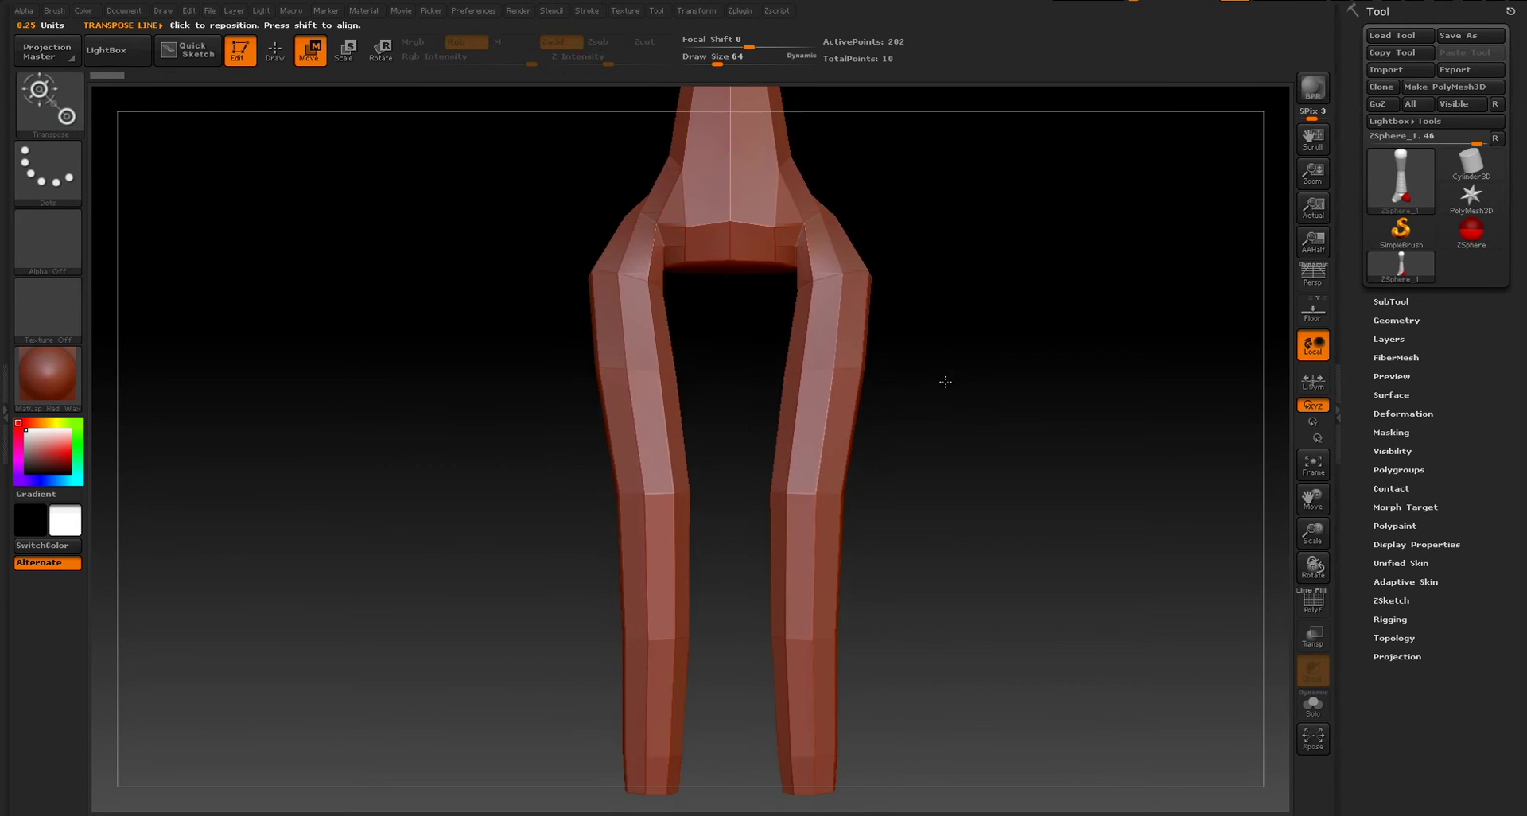
- Scale the hip ZSpheres slightly smaller and move them a little inward and down, checking the mesh preview
key(a)
mouse_move(818, 495)
mouse_down()
mouse_move(857, 498)
mouse_move(820, 496)
mouse_up()
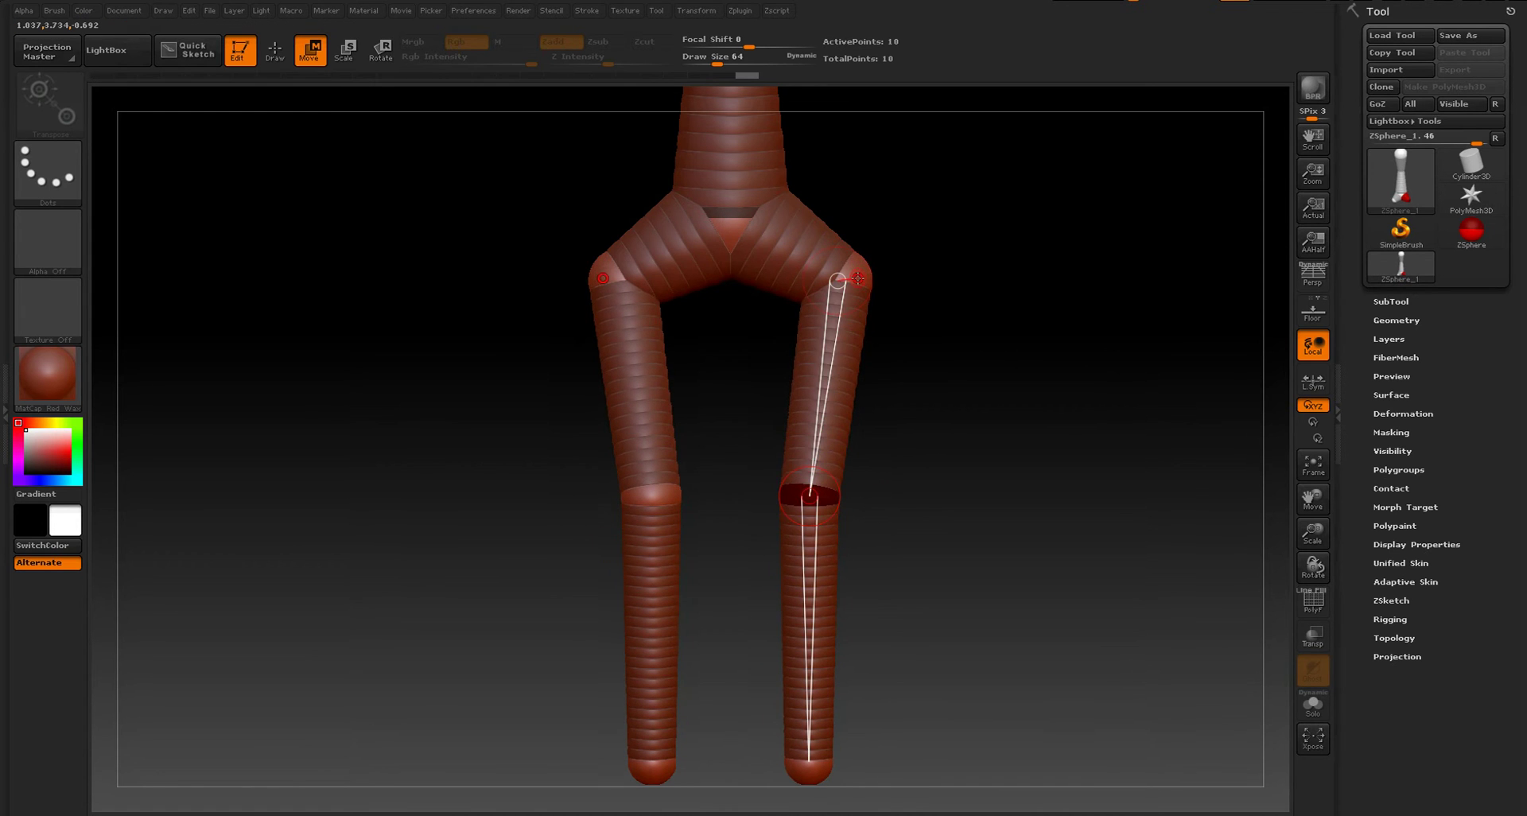
key(e)
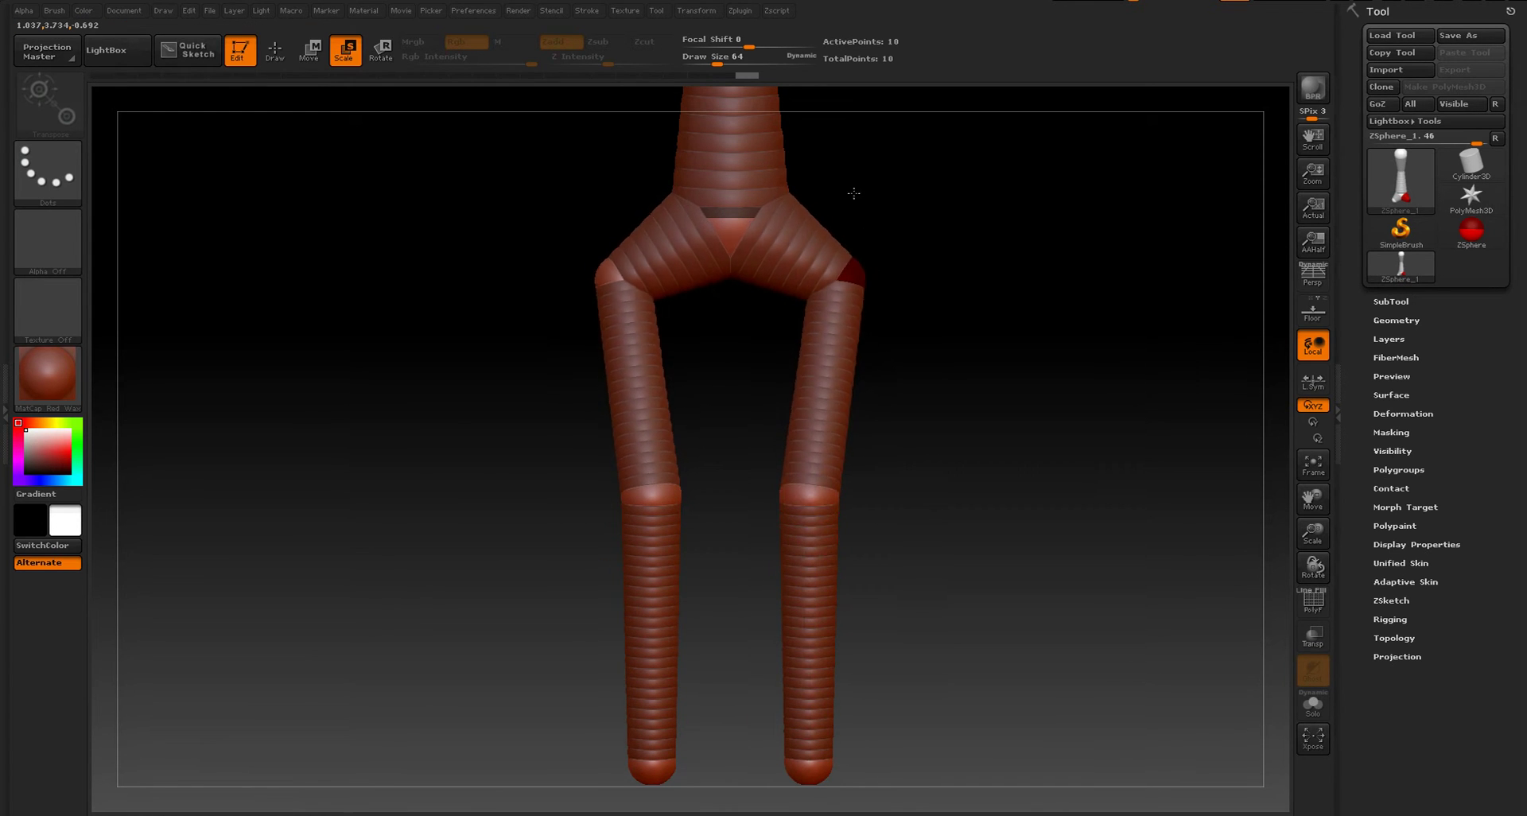
key(a)
key(w)
drag(847, 275, 830, 290)
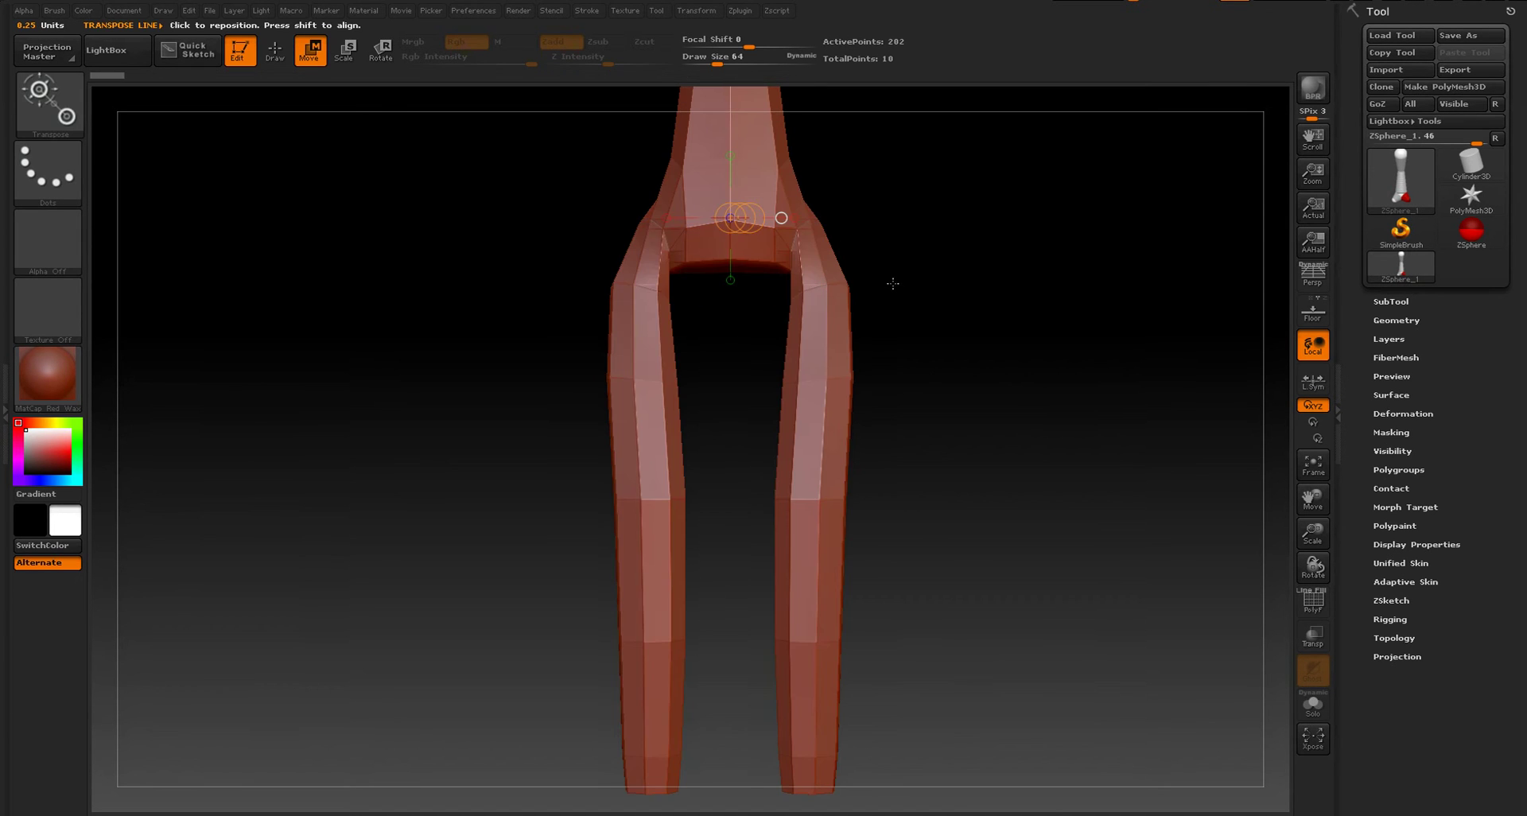
- Leave the mesh preview and move the knee and ankle ZSpheres outward so the legs bow apart
key(a)
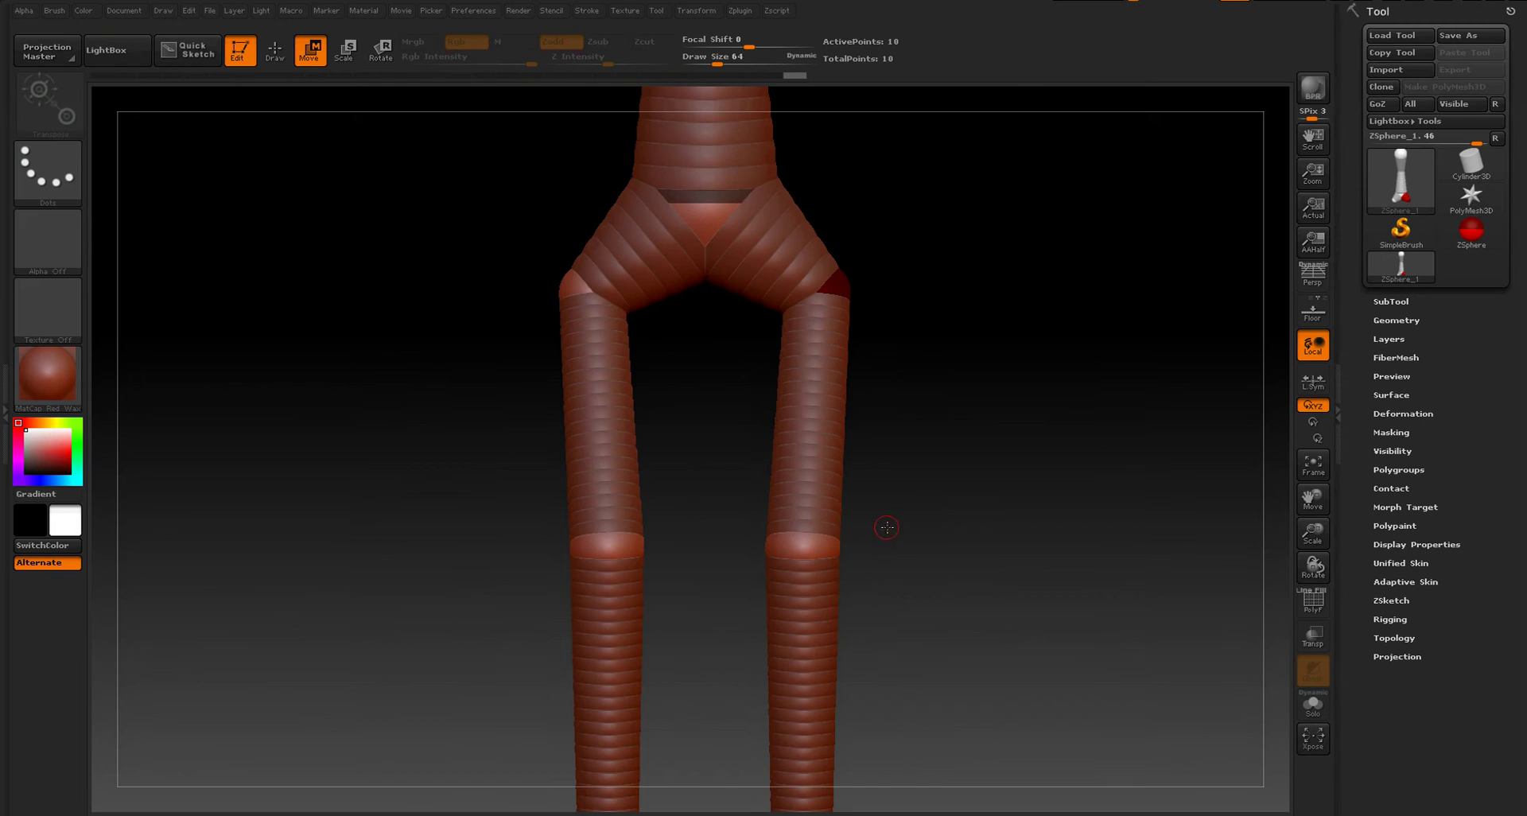
alt+drag(905, 481, 845, 445)
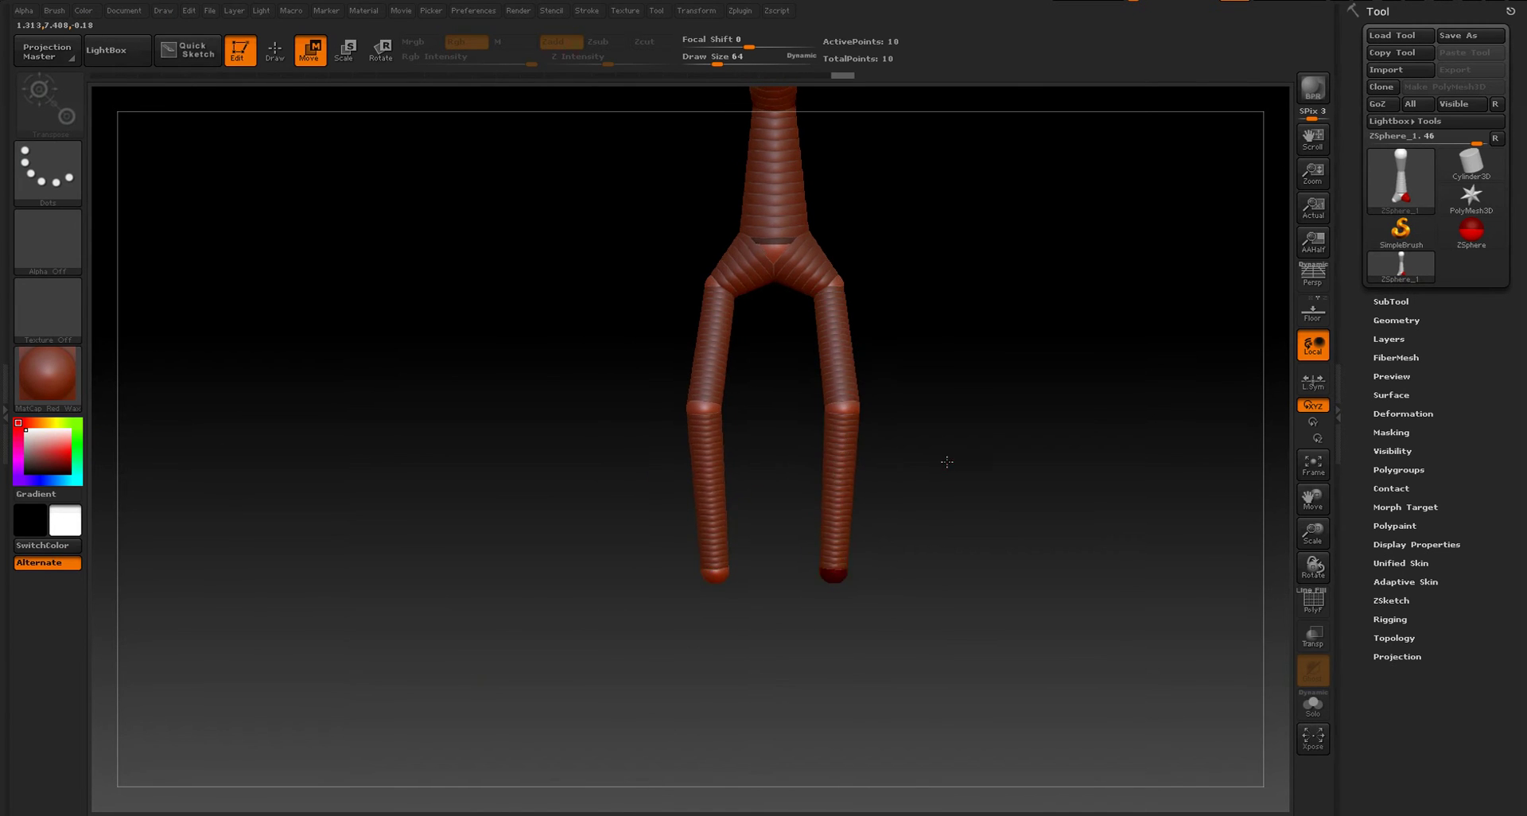
drag(944, 457, 927, 431)
- Scale up the hip, knee and ankle ZSpheres to thicken the legs, and check the mesh preview
key(e)
drag(844, 406, 846, 768)
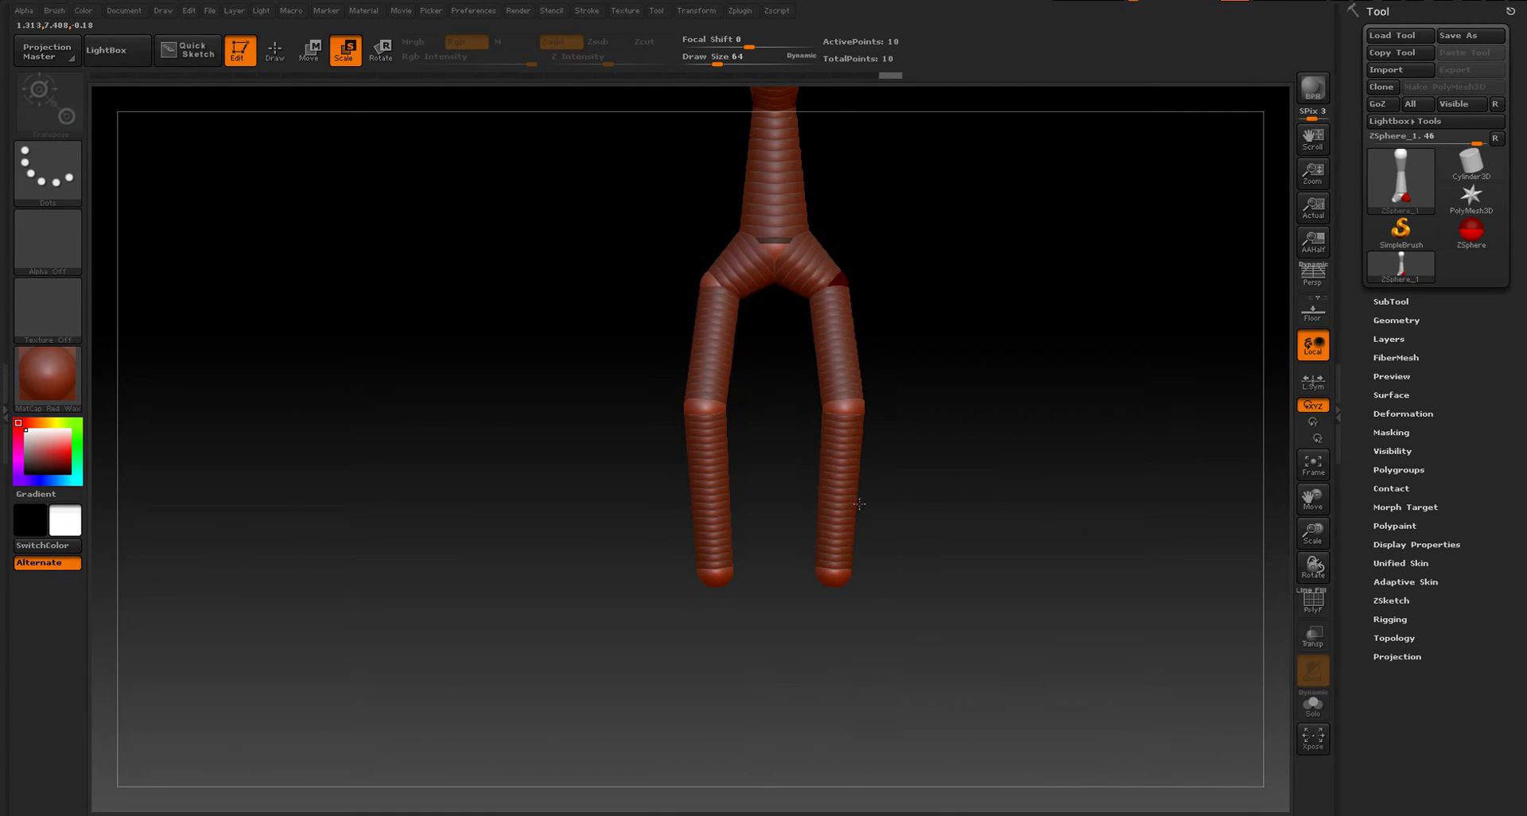
key(a)
key(a)
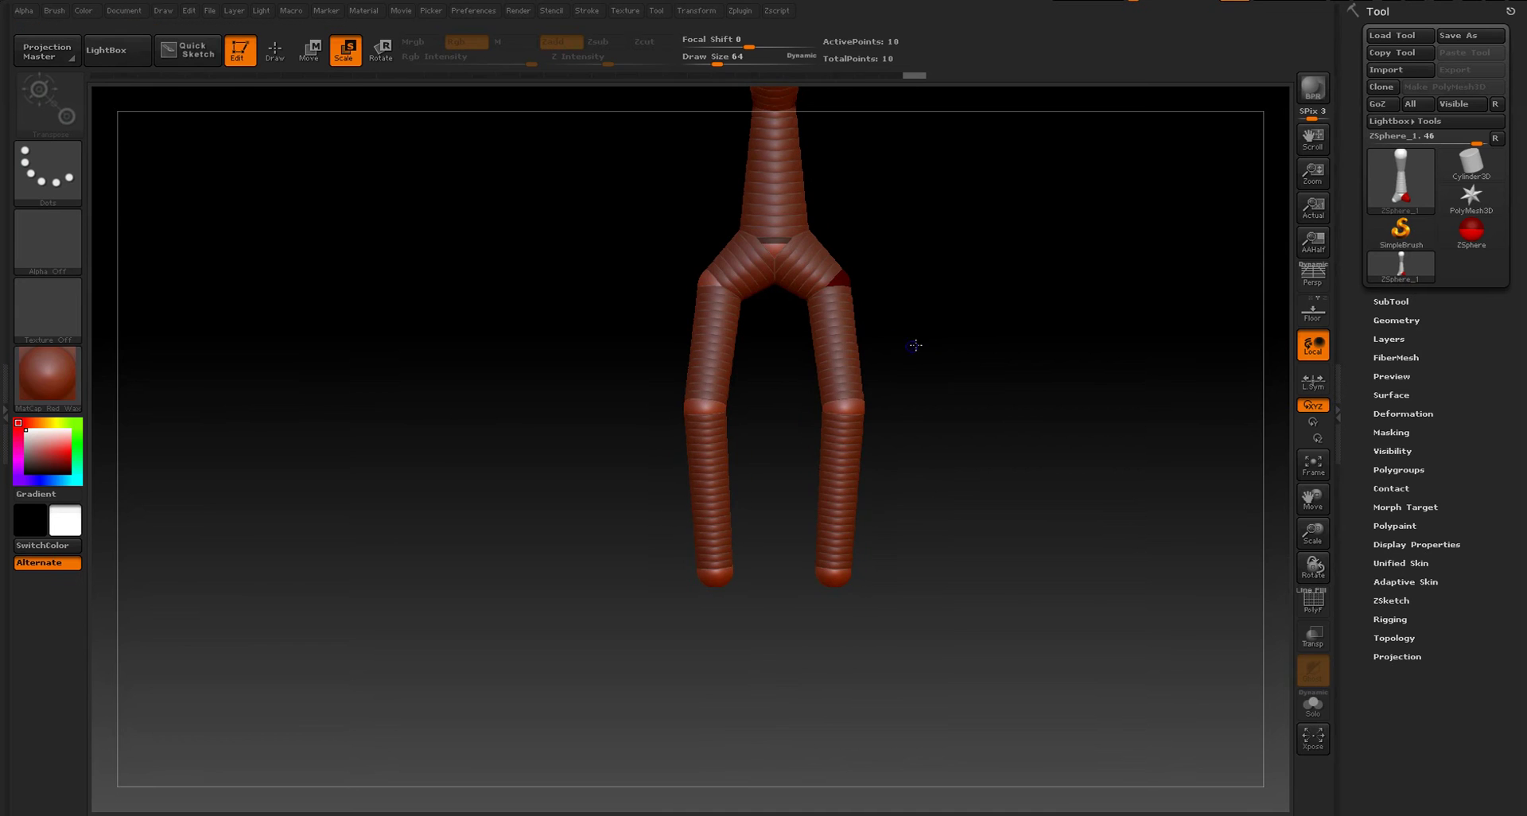
- Draw child ZSpheres on the ankles and move them forward in side view to form the feet
alt+drag(914, 486, 943, 394)
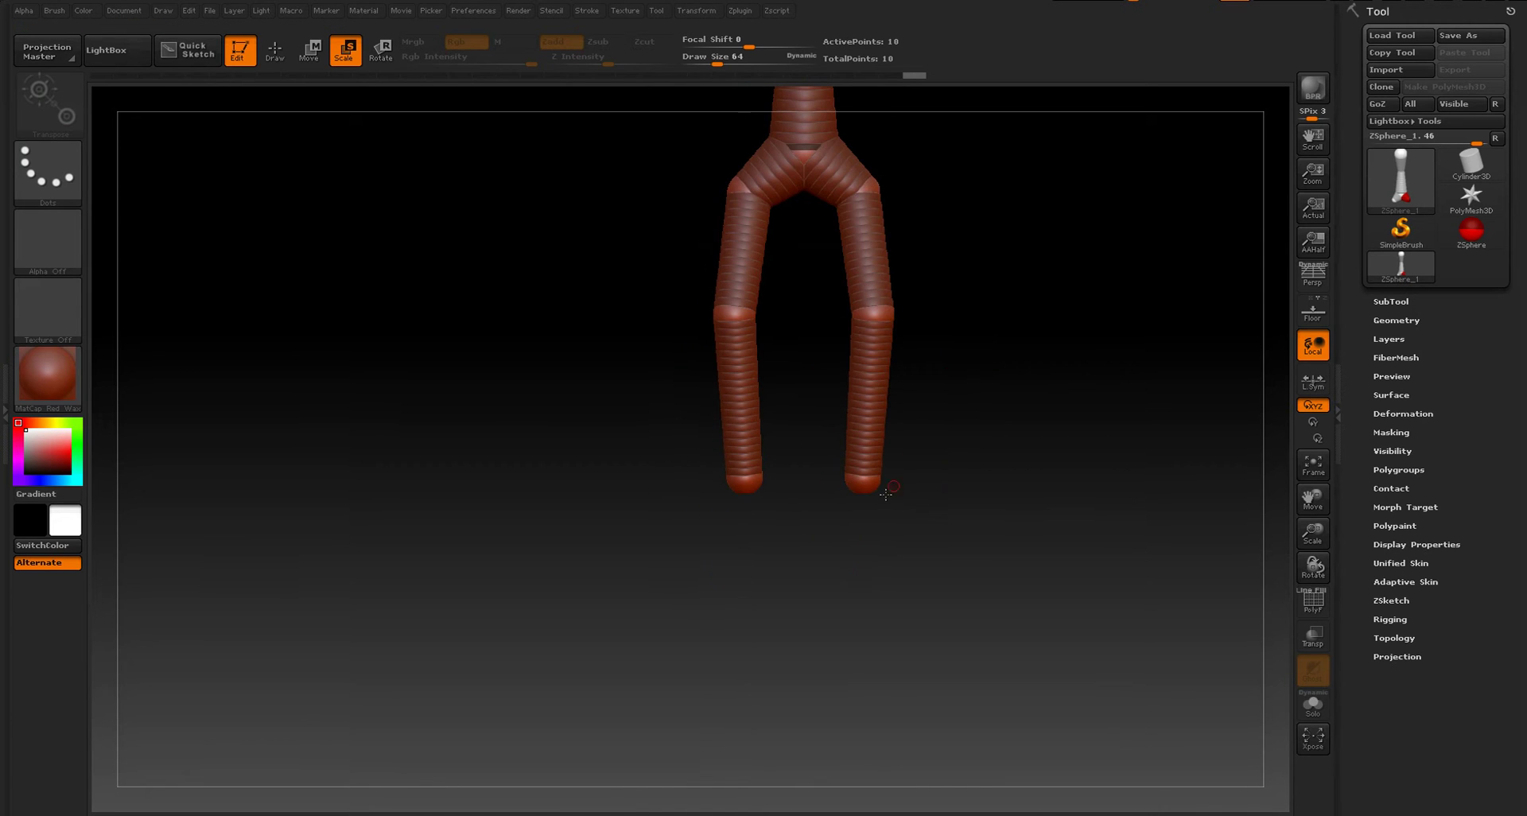
key(q)
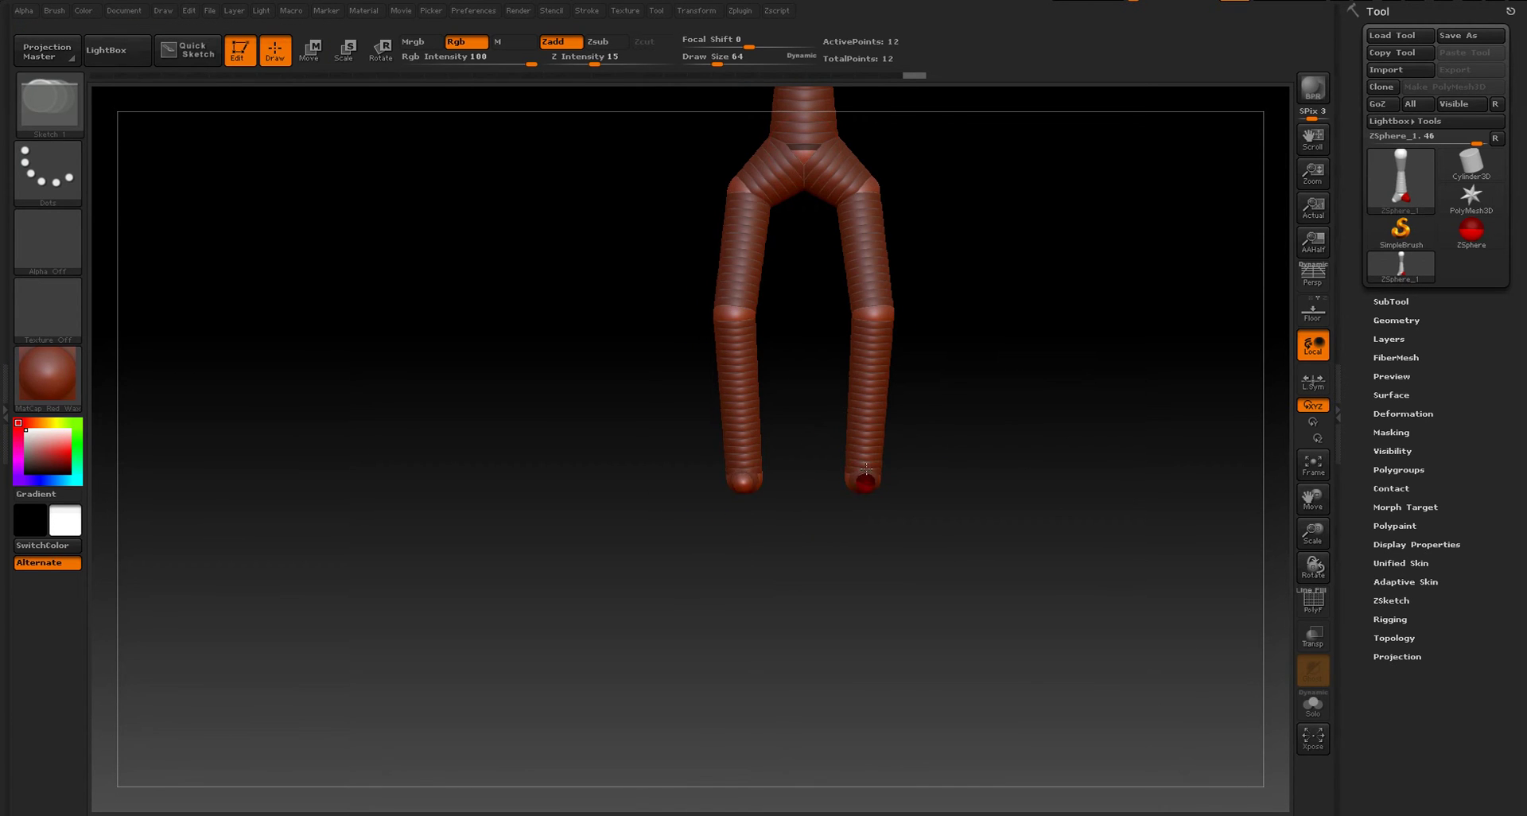
key(w)
mouse_move(914, 444)
mouse_down()
mouse_move(846, 481)
mouse_move(767, 489)
mouse_up()
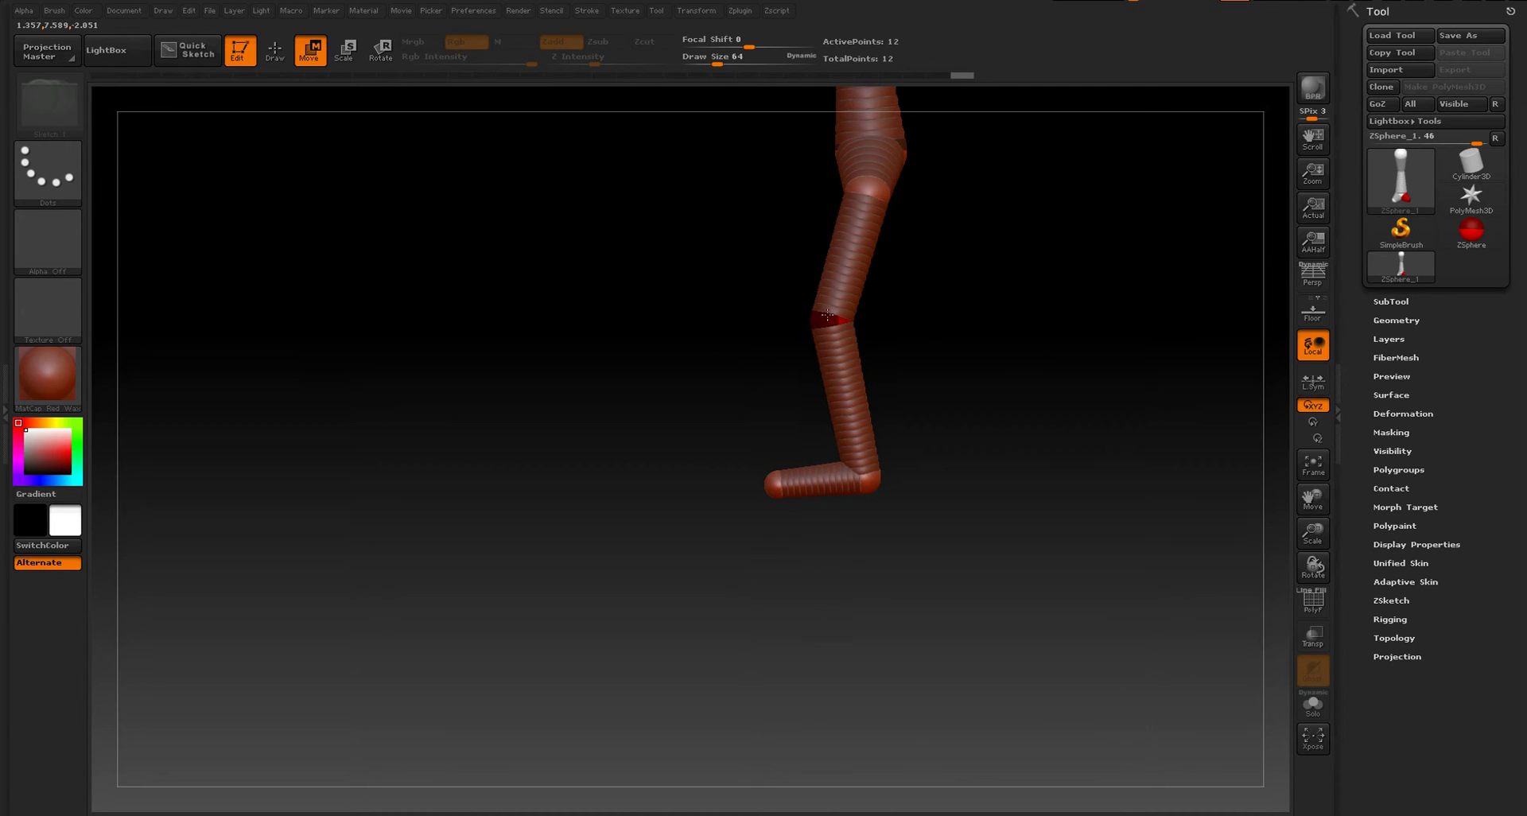
- Pose the leg as a zigzag by moving the knee forward, the ankle backward and the foot end downward
drag(863, 476, 905, 435)
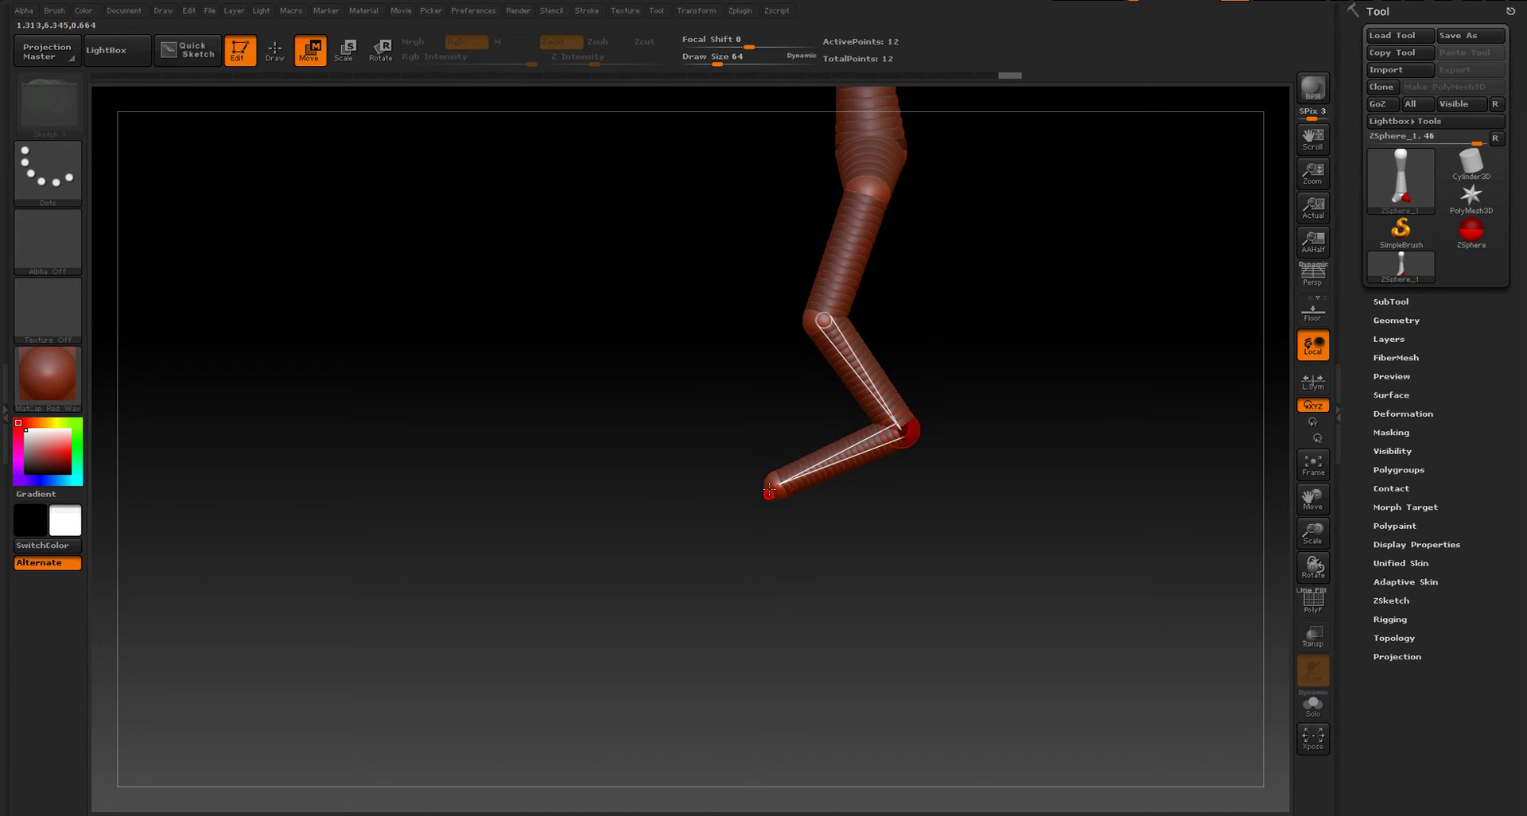
drag(768, 491, 828, 586)
drag(903, 365, 786, 469)
drag(833, 540, 861, 487)
mouse_move(795, 634)
mouse_down()
mouse_move(797, 587)
mouse_move(799, 616)
mouse_up()
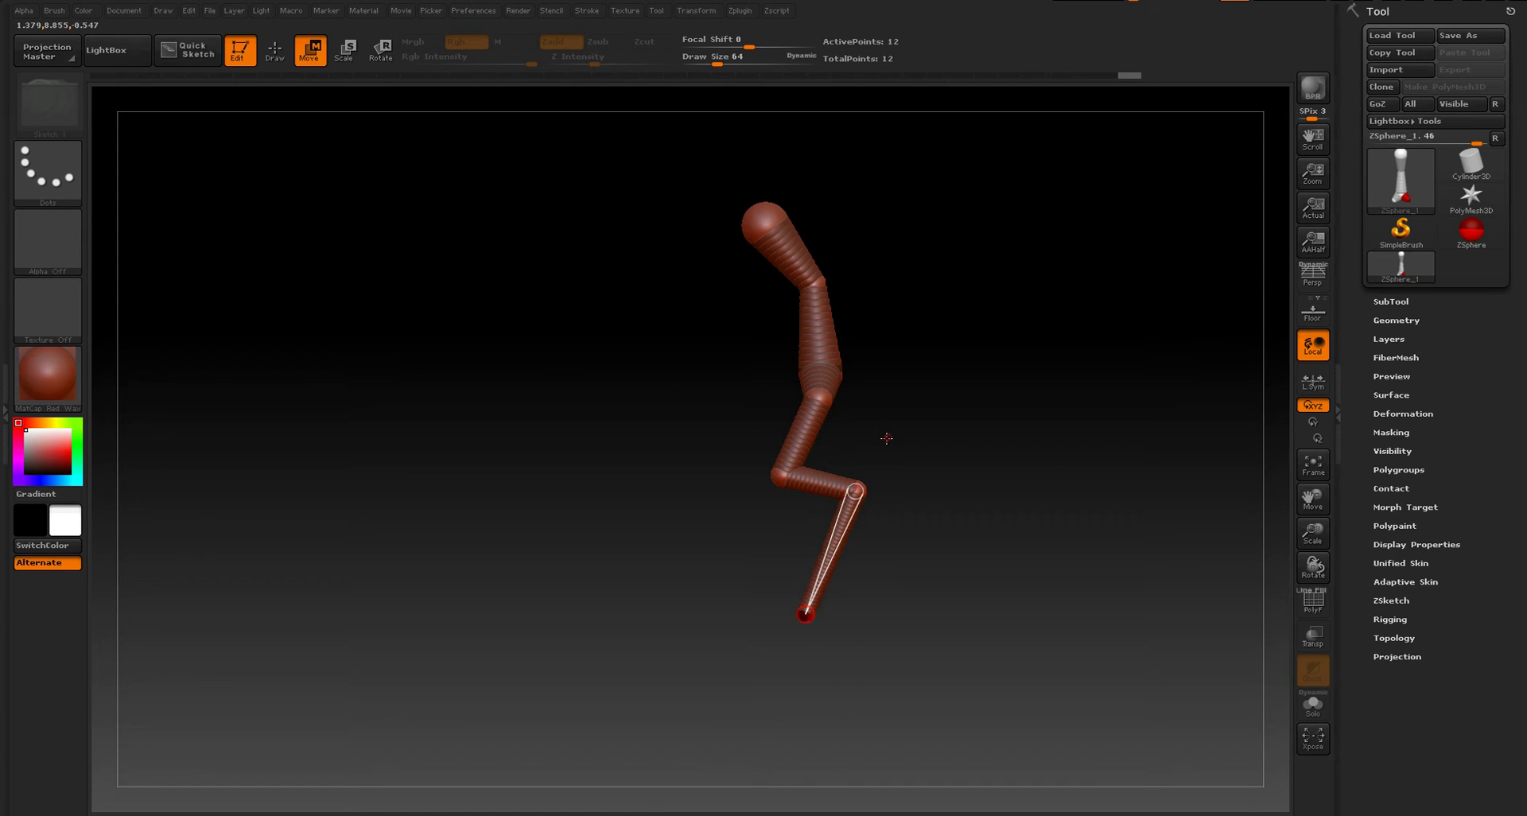
- Delete the ankle ZSphere so the knee connects straight to the foot end
key(q)
alt+click(859, 486)
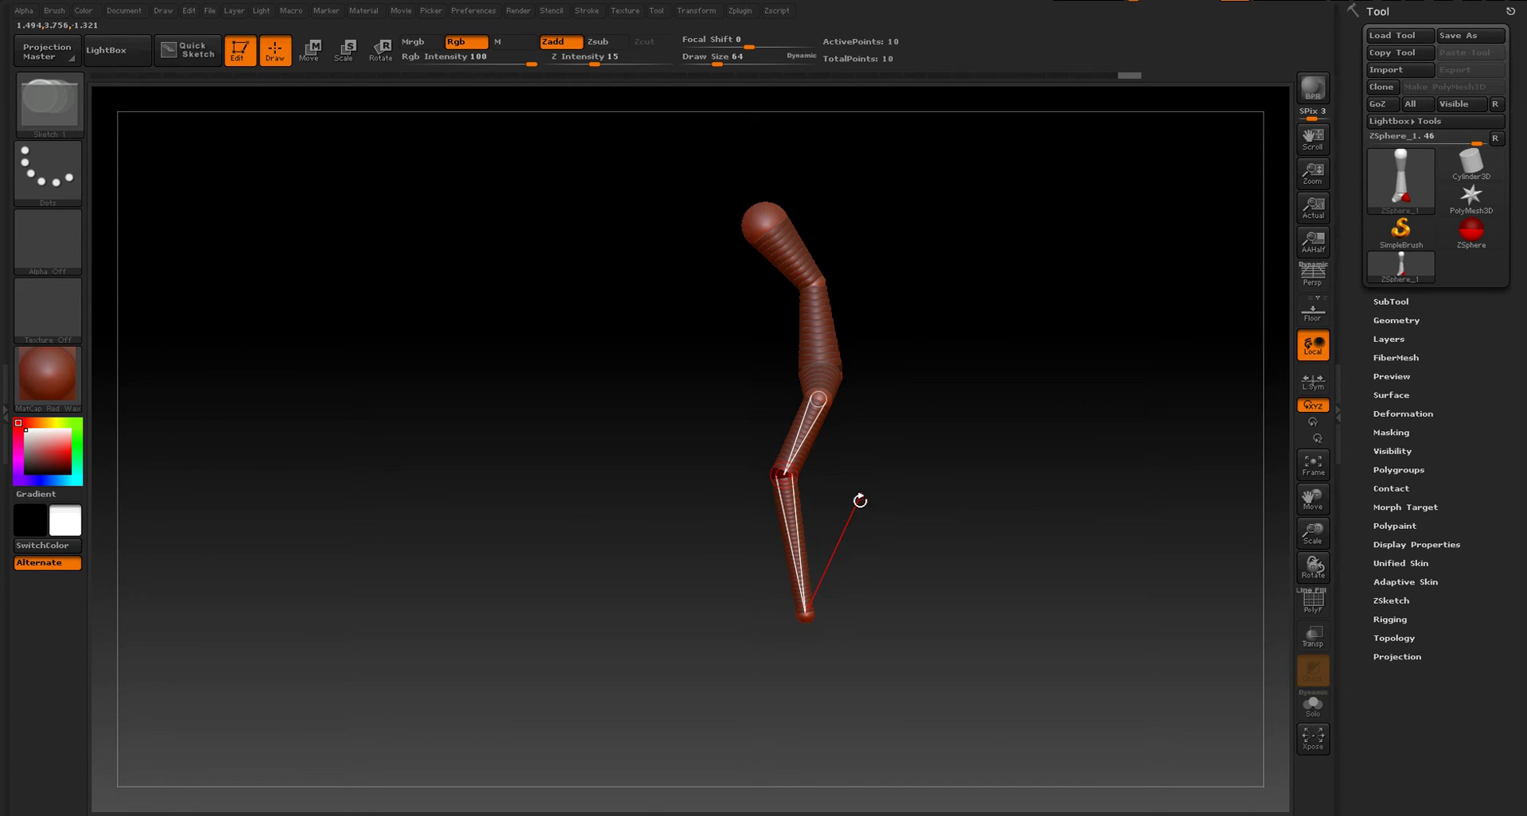
- Undo the ankle deletion, and move the ankle down and the foot end forward so the foot lies flat
key(w)
key(ctrl+z)
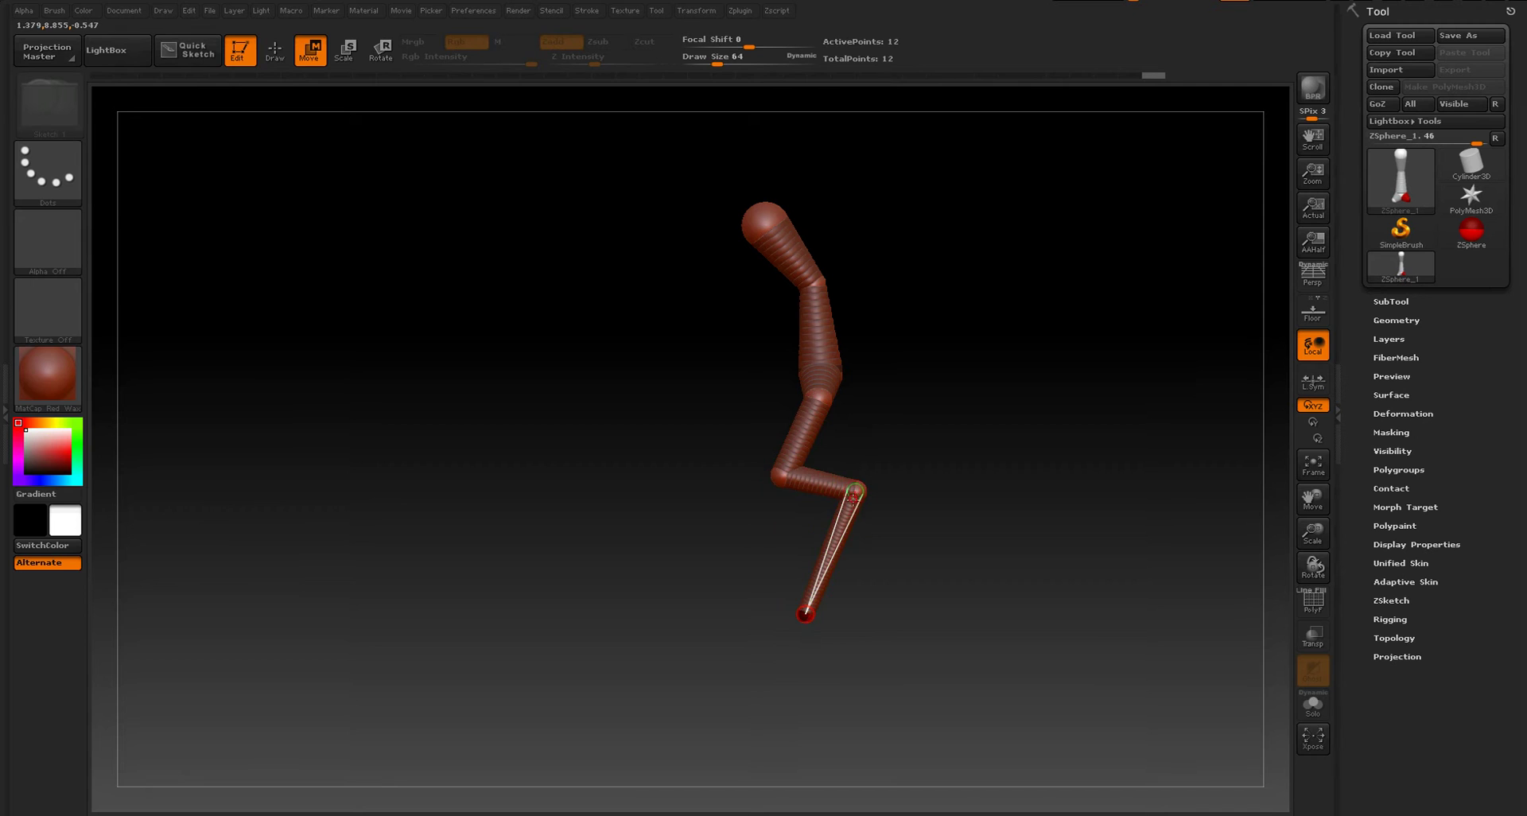
drag(857, 490, 833, 561)
drag(776, 602, 733, 578)
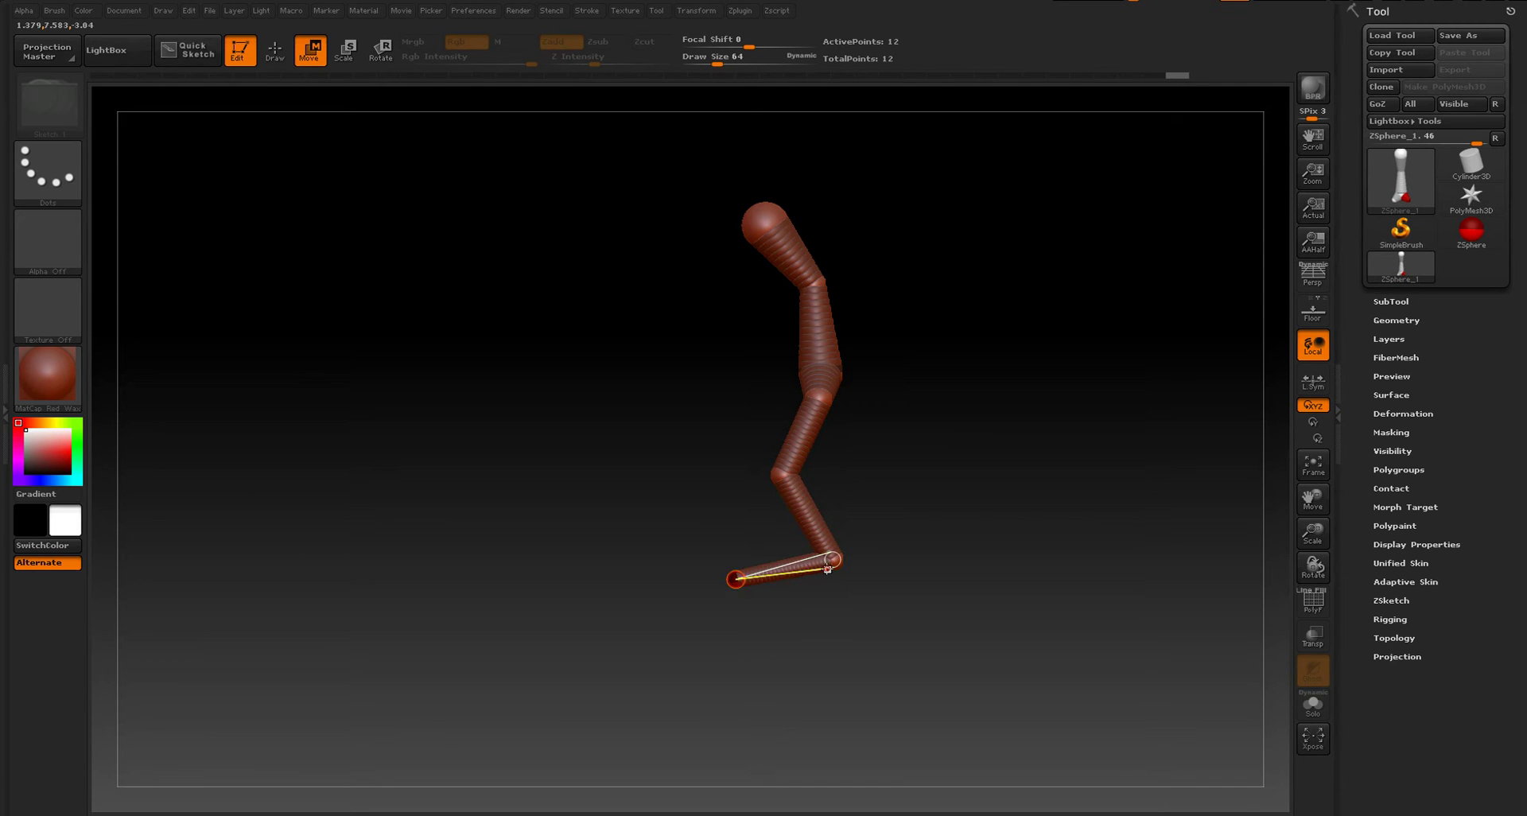
mouse_move(831, 559)
mouse_down()
mouse_move(808, 579)
mouse_move(827, 581)
mouse_up()
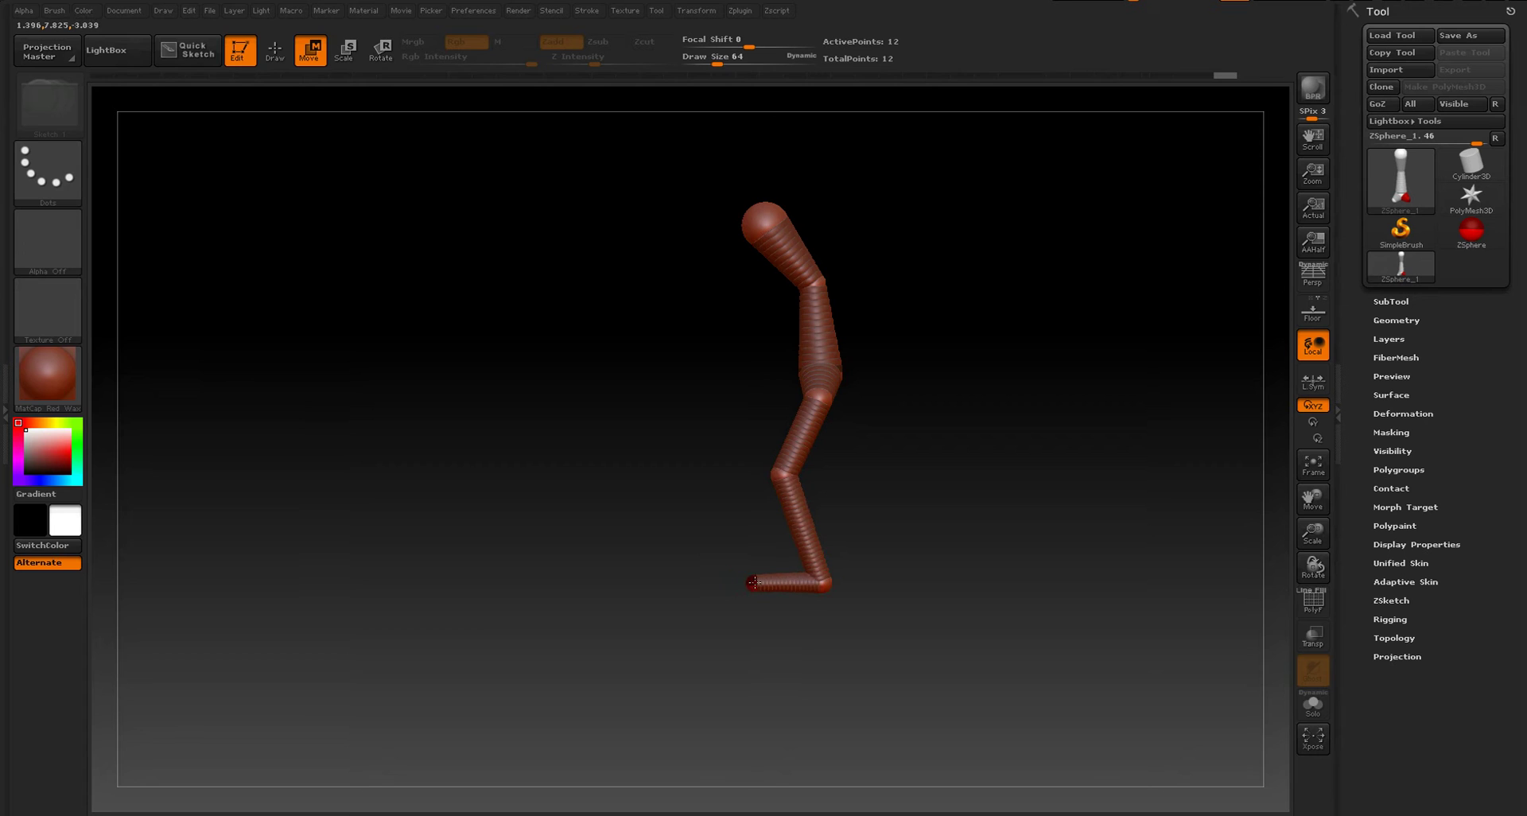
- Move the knee slightly backward in side view to straighten the leg, and check the mesh preview
alt+drag(858, 452, 824, 634)
alt+drag(871, 570, 878, 484)
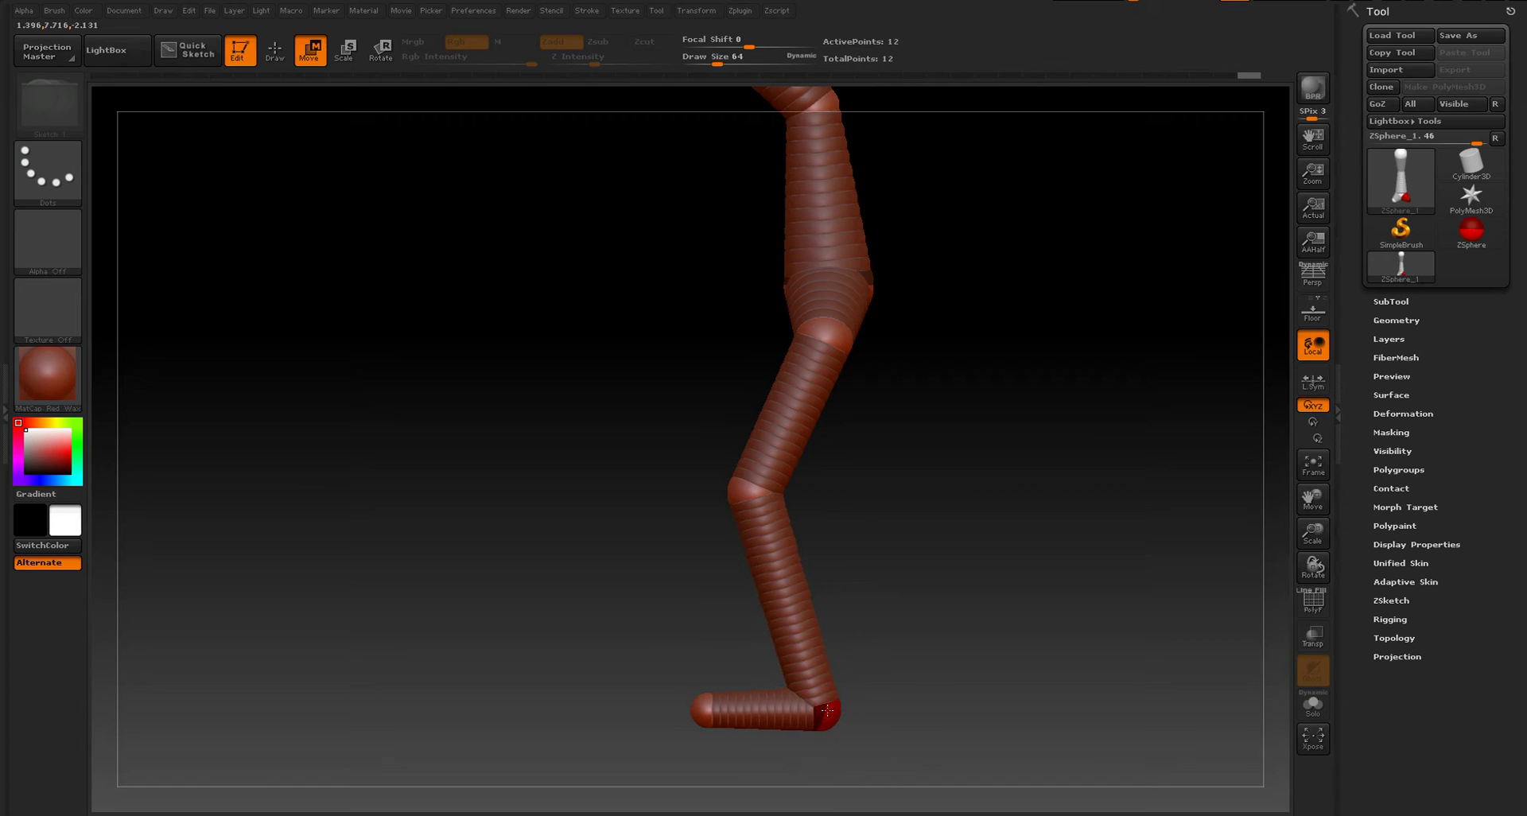
drag(737, 483, 756, 486)
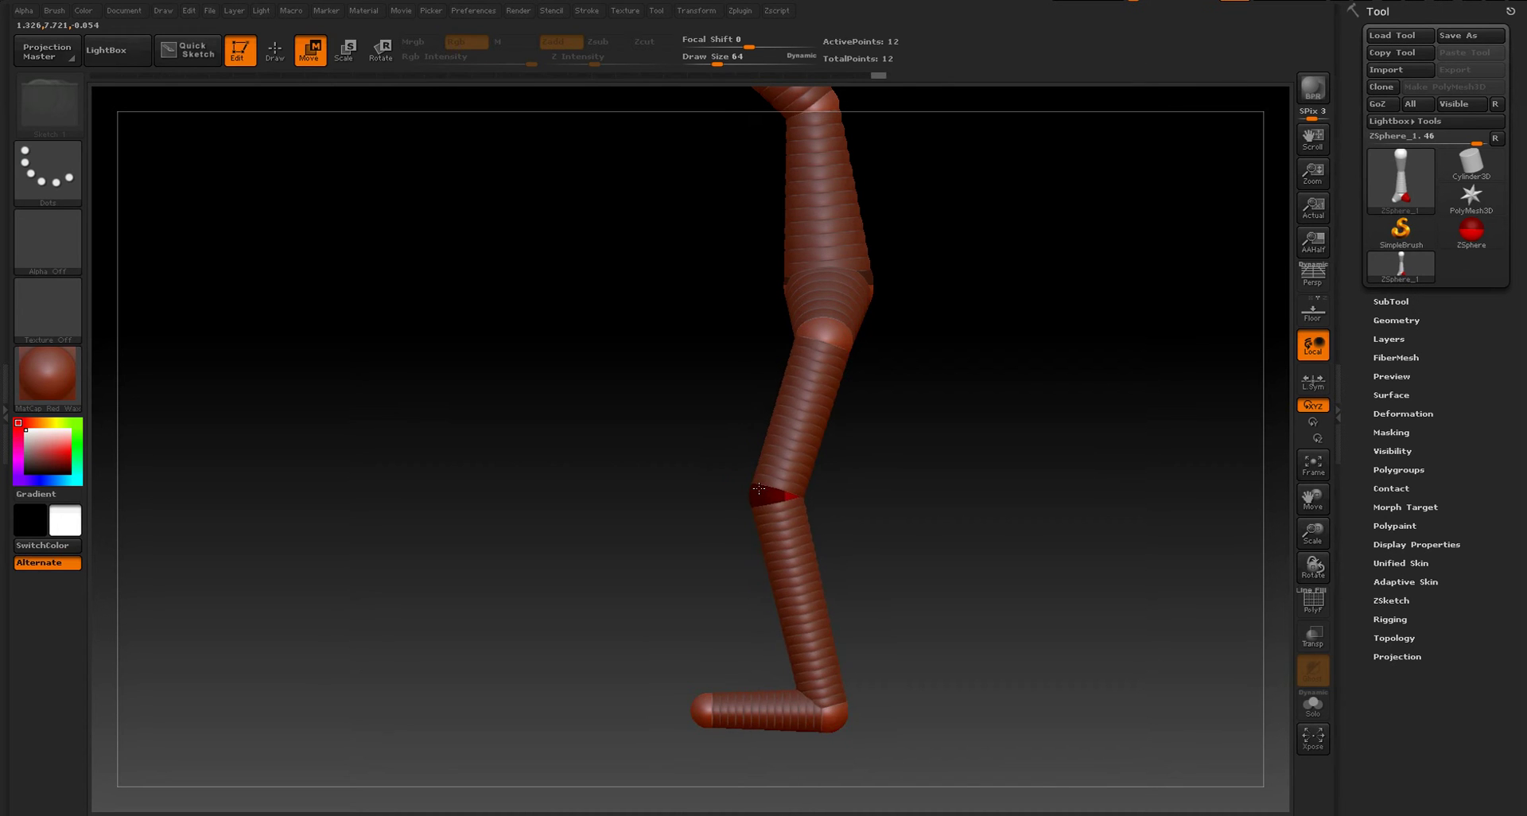
drag(914, 488, 990, 487)
alt+drag(913, 434, 887, 459)
key(a)
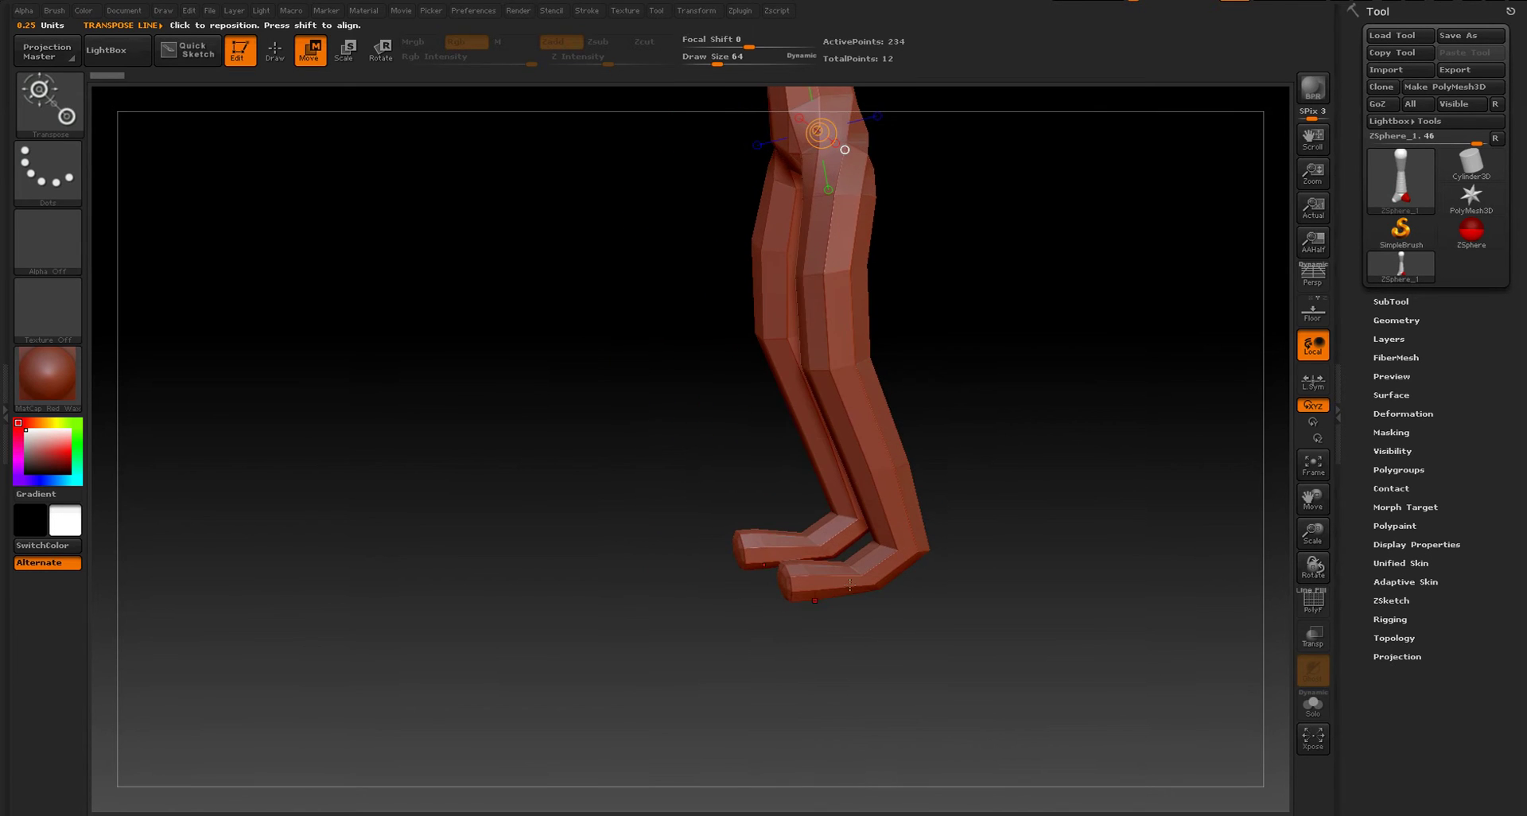
drag(1022, 291, 995, 345)
alt+drag(1001, 203, 883, 398)
key(a)
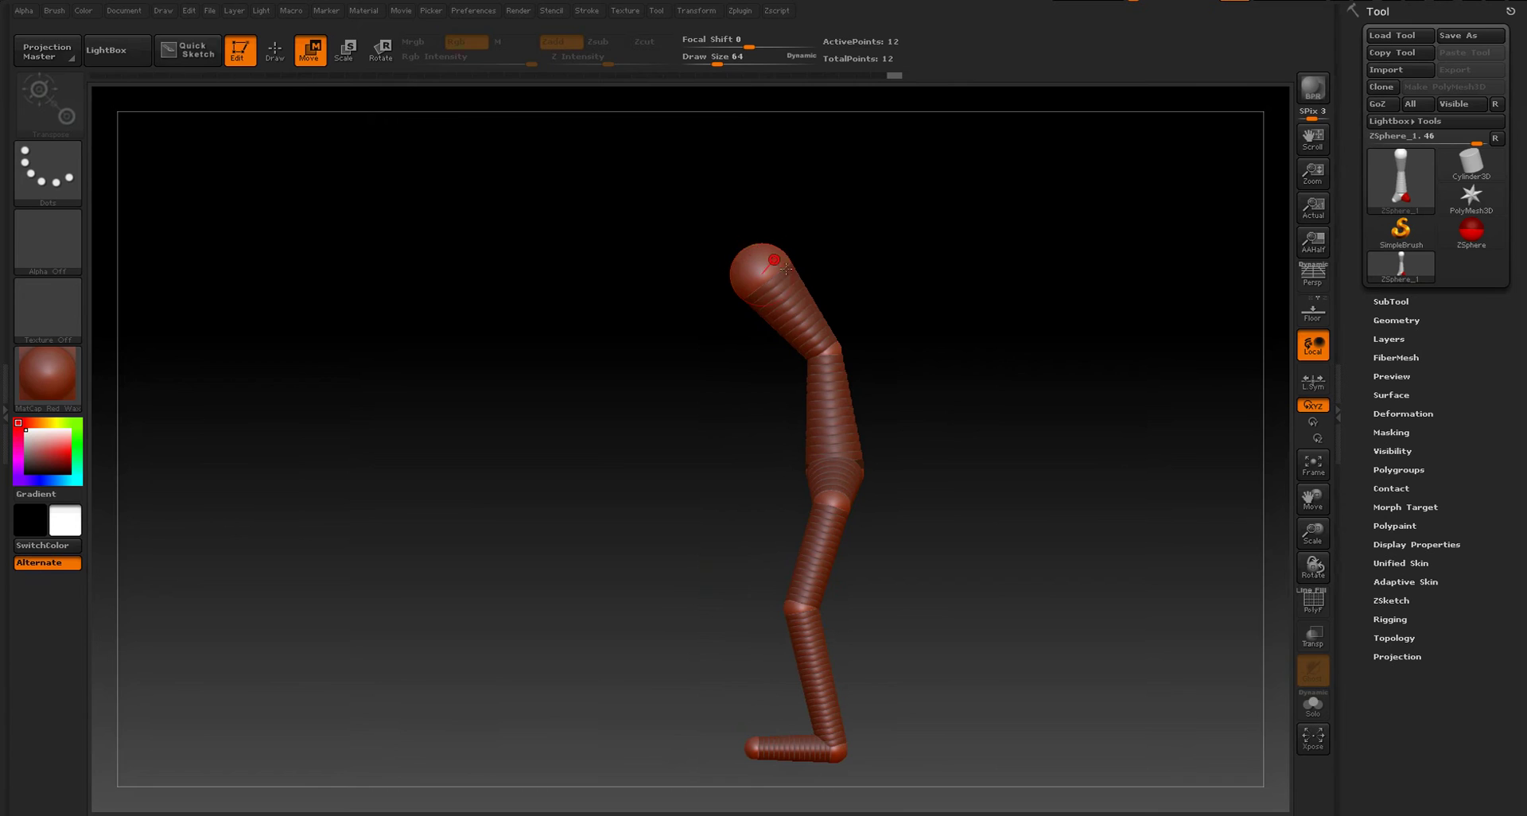
- Draw a child ZSphere on top of the uppermost body ZSphere and move it up to form the neck
drag(864, 263, 903, 313)
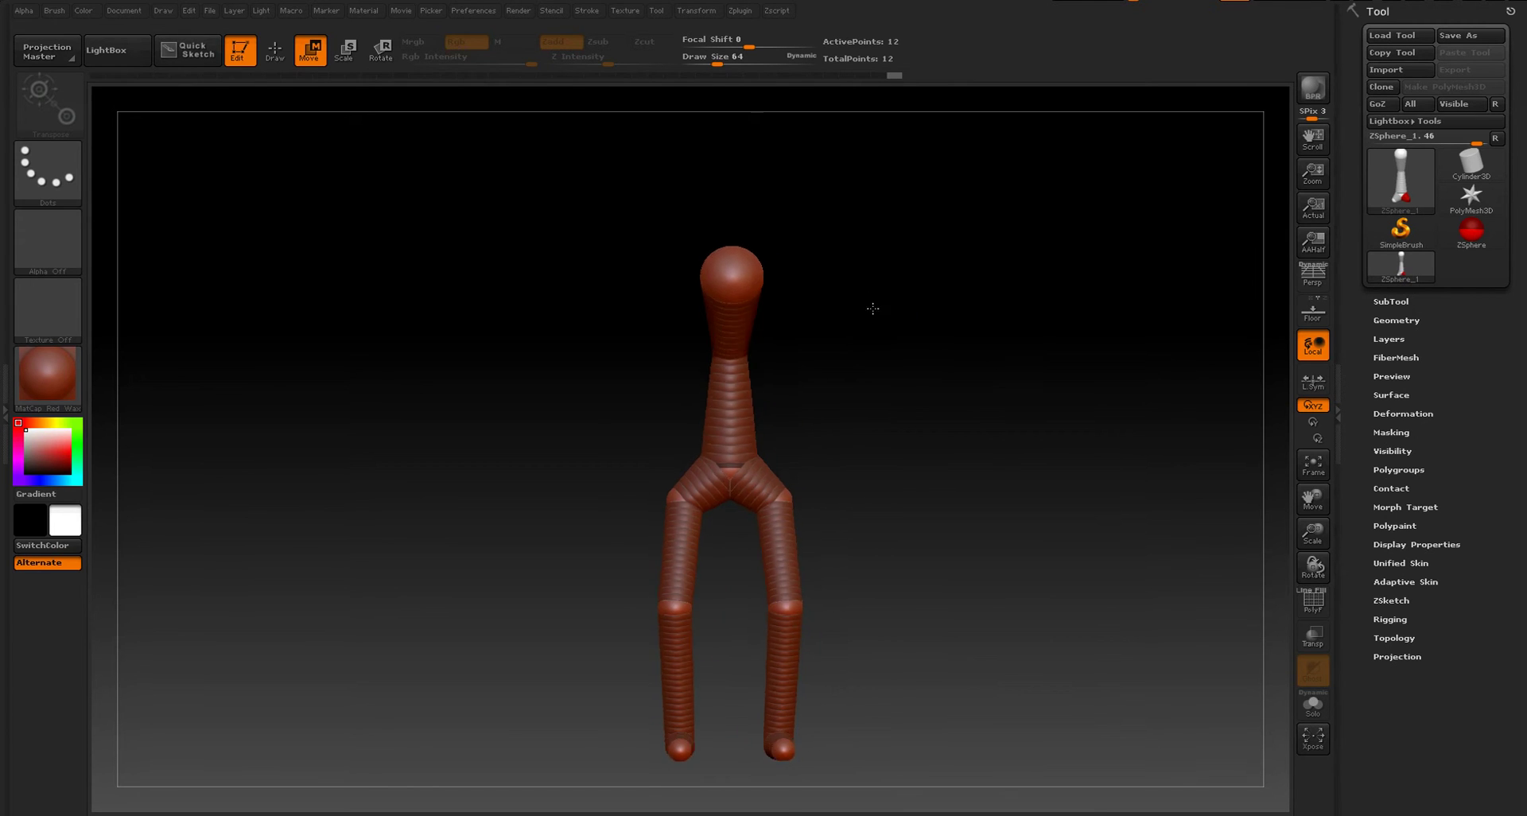
key(a)
key(q)
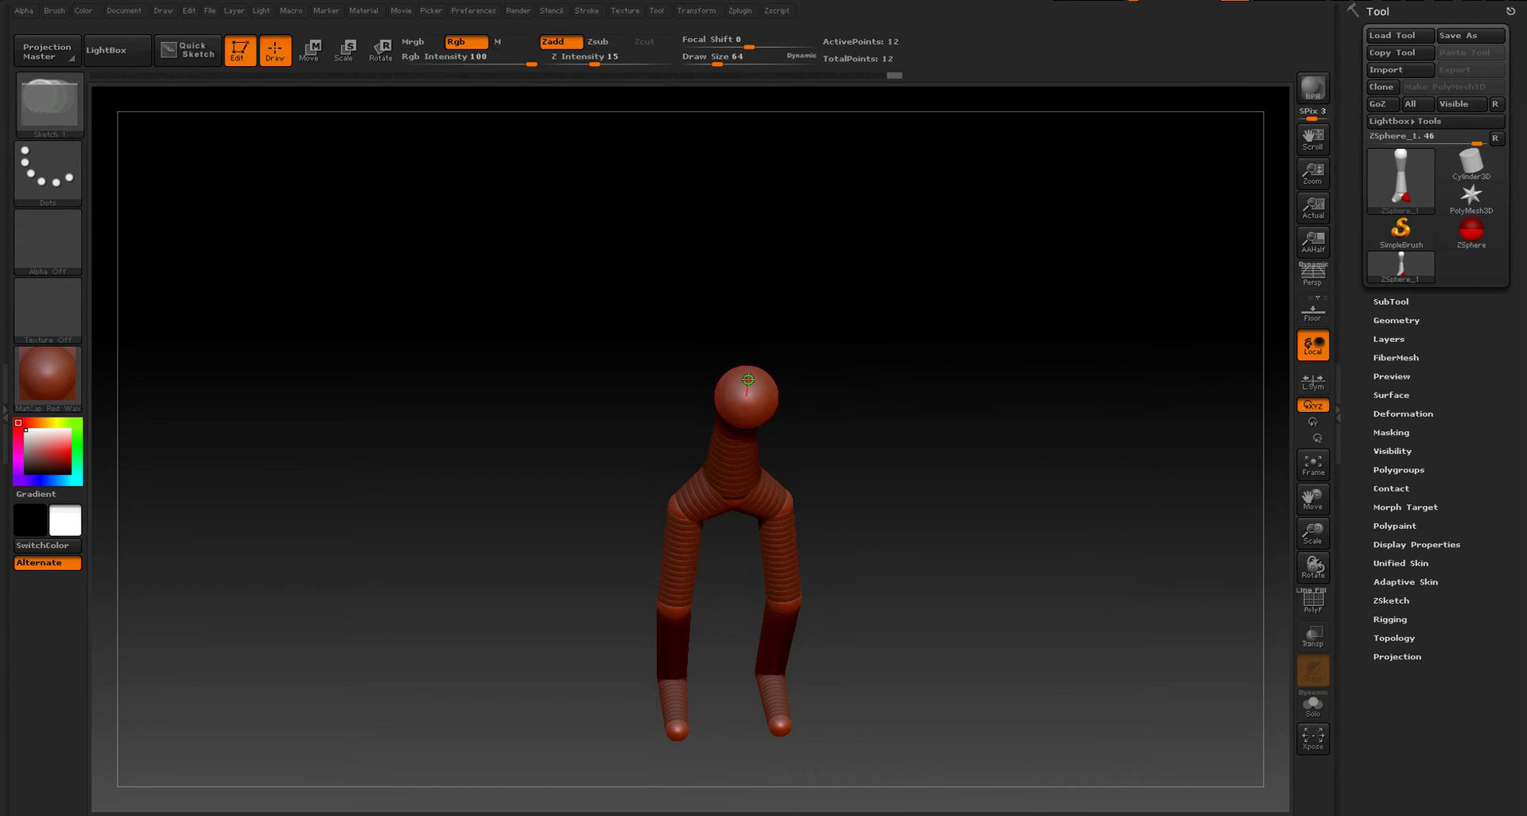
drag(748, 361, 770, 294)
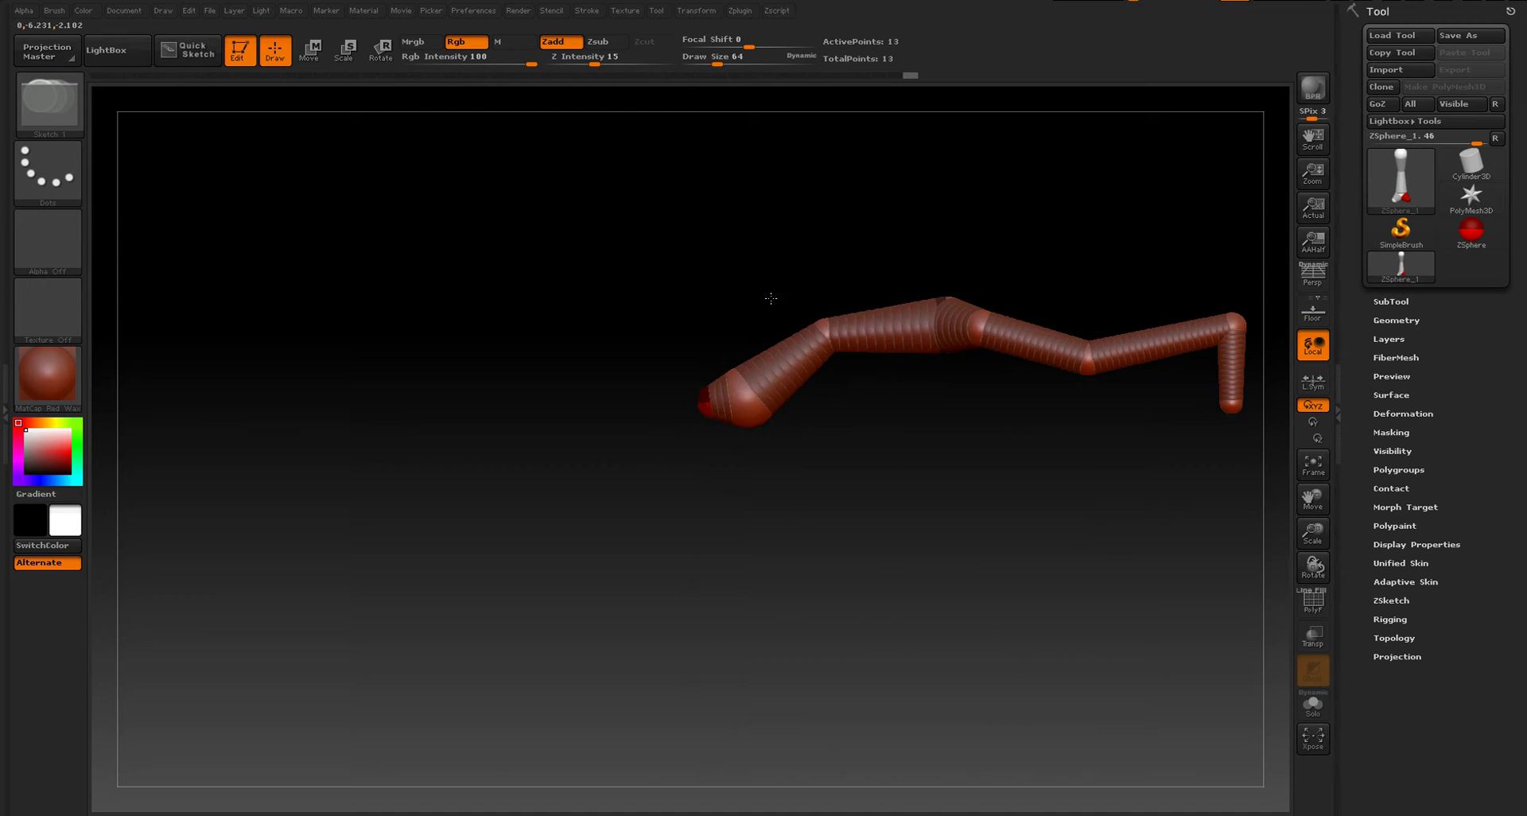
mouse_move(941, 225)
mouse_down()
mouse_move(904, 347)
mouse_move(941, 324)
mouse_move(934, 361)
mouse_move(957, 280)
mouse_move(923, 277)
mouse_up()
key(ctrl+z)
key(w)
mouse_move(783, 230)
mouse_down()
mouse_move(743, 222)
mouse_move(758, 190)
mouse_move(756, 227)
mouse_move(754, 204)
mouse_move(901, 225)
mouse_move(849, 251)
mouse_move(832, 292)
mouse_move(845, 279)
mouse_up()
- Draw a symmetrical pair of shoulder ZSpheres on the sides of the chest and move them outward
key(e)
key(w)
key(q)
key(w)
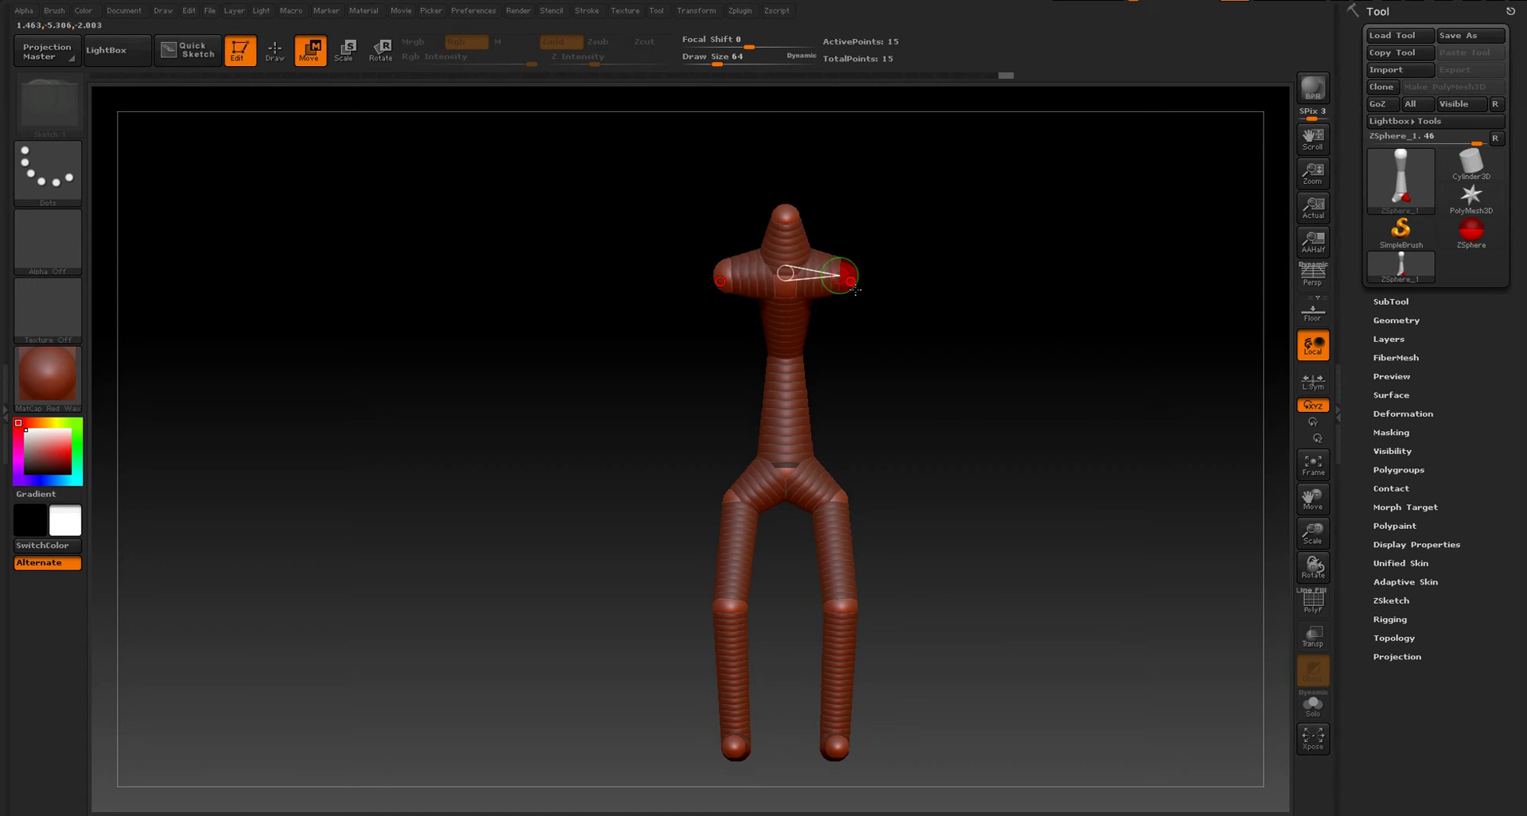
mouse_move(907, 350)
mouse_down()
mouse_move(869, 348)
mouse_move(899, 349)
mouse_move(896, 301)
mouse_move(848, 278)
mouse_move(845, 256)
mouse_up()
- Draw elbow and wrist ZSpheres out from the shoulders and move them down so the arms hang beside the body
key(q)
drag(914, 291, 903, 378)
key(w)
mouse_move(841, 301)
mouse_down()
mouse_move(820, 358)
mouse_move(855, 380)
mouse_up()
key(q)
click(831, 385)
key(w)
- Widen the shoulders and move the elbows and wrists outward so the arms hang clear of the torso
drag(913, 238, 992, 237)
drag(852, 264, 875, 267)
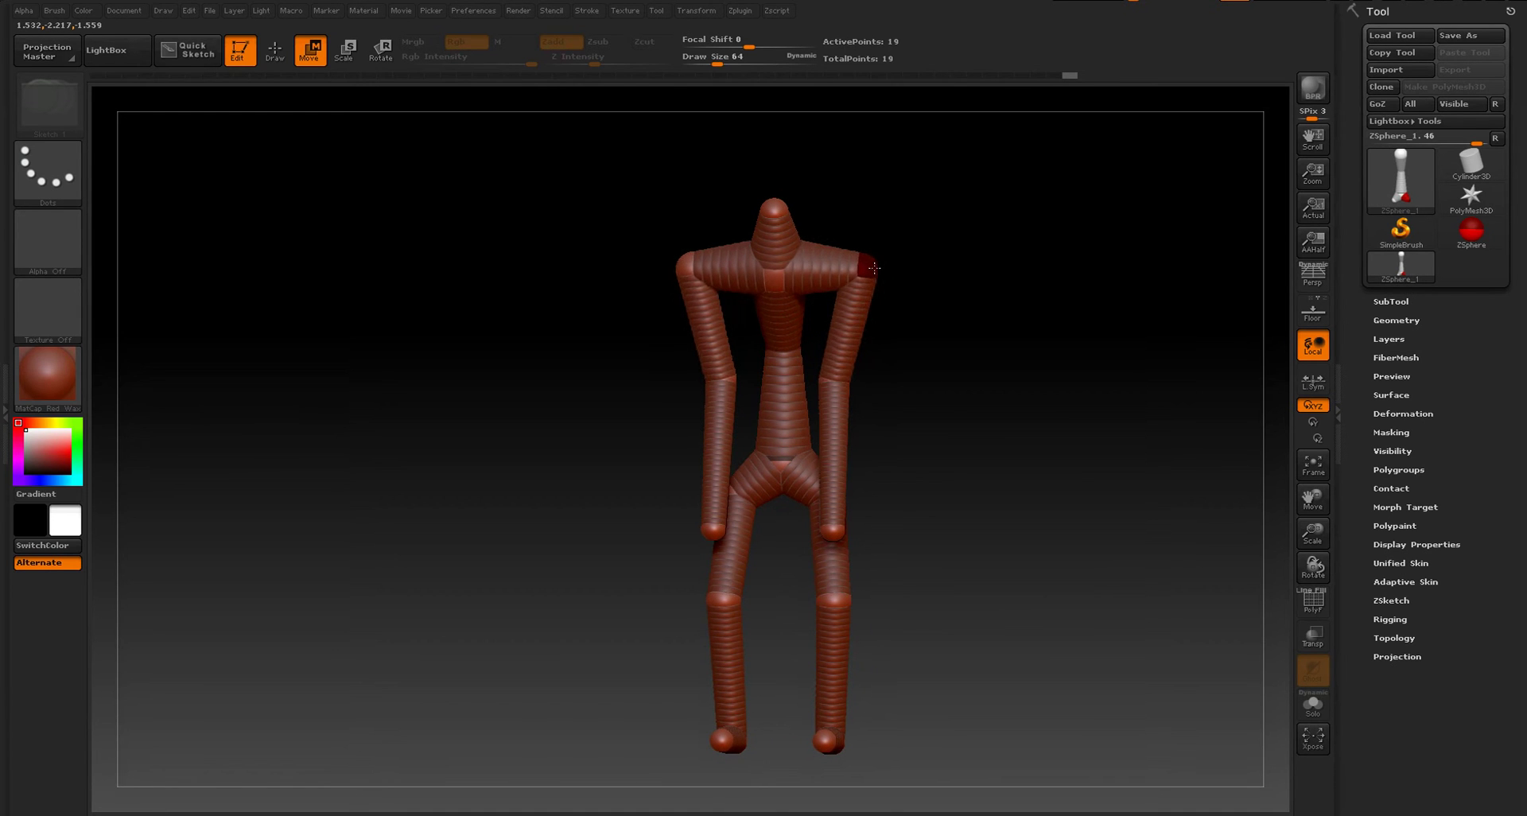
drag(846, 383, 835, 380)
shift+drag(929, 367, 880, 364)
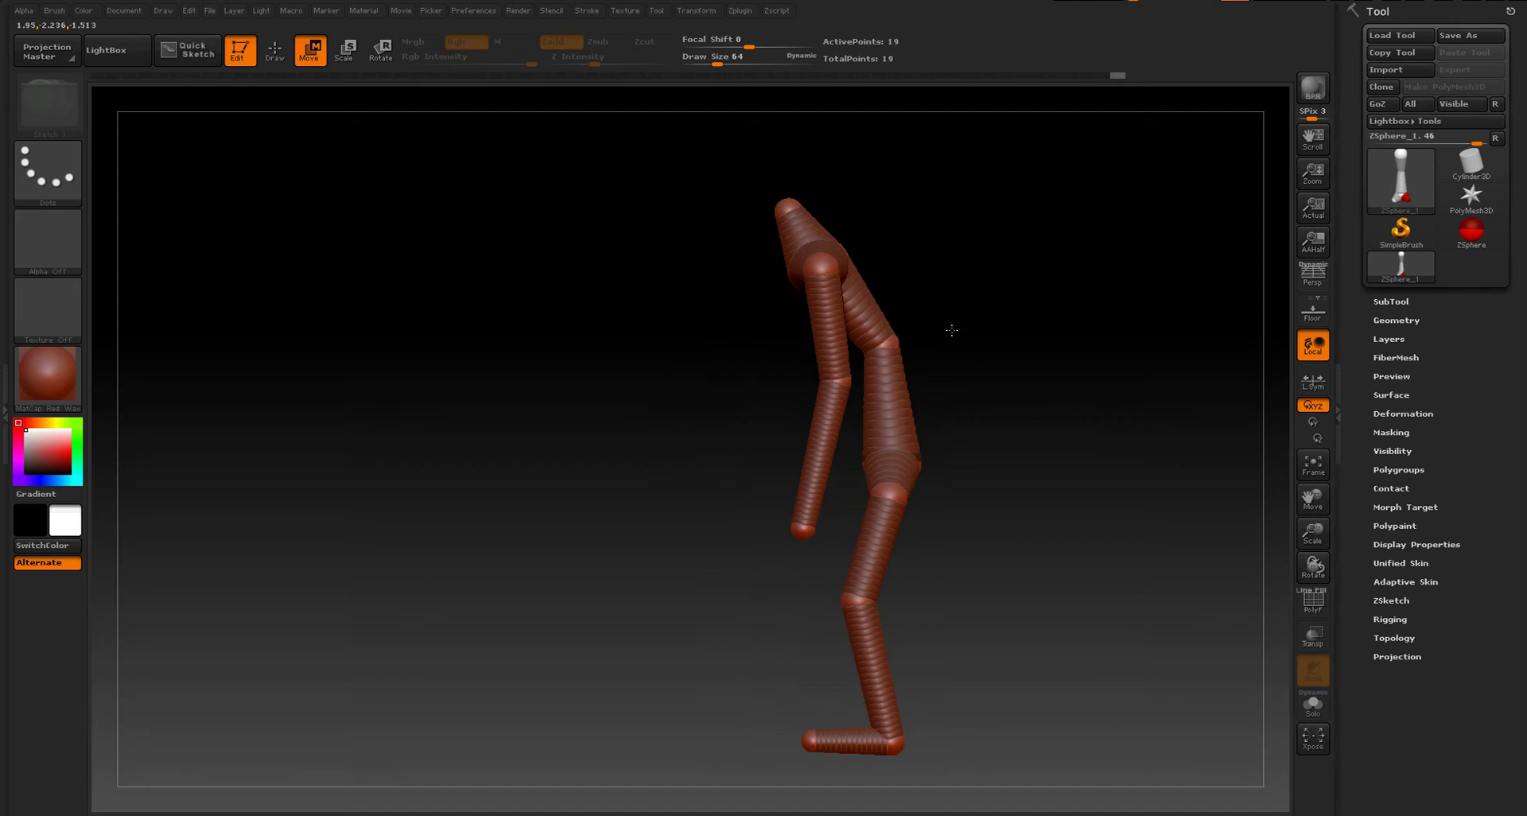
shift+drag(951, 330, 852, 380)
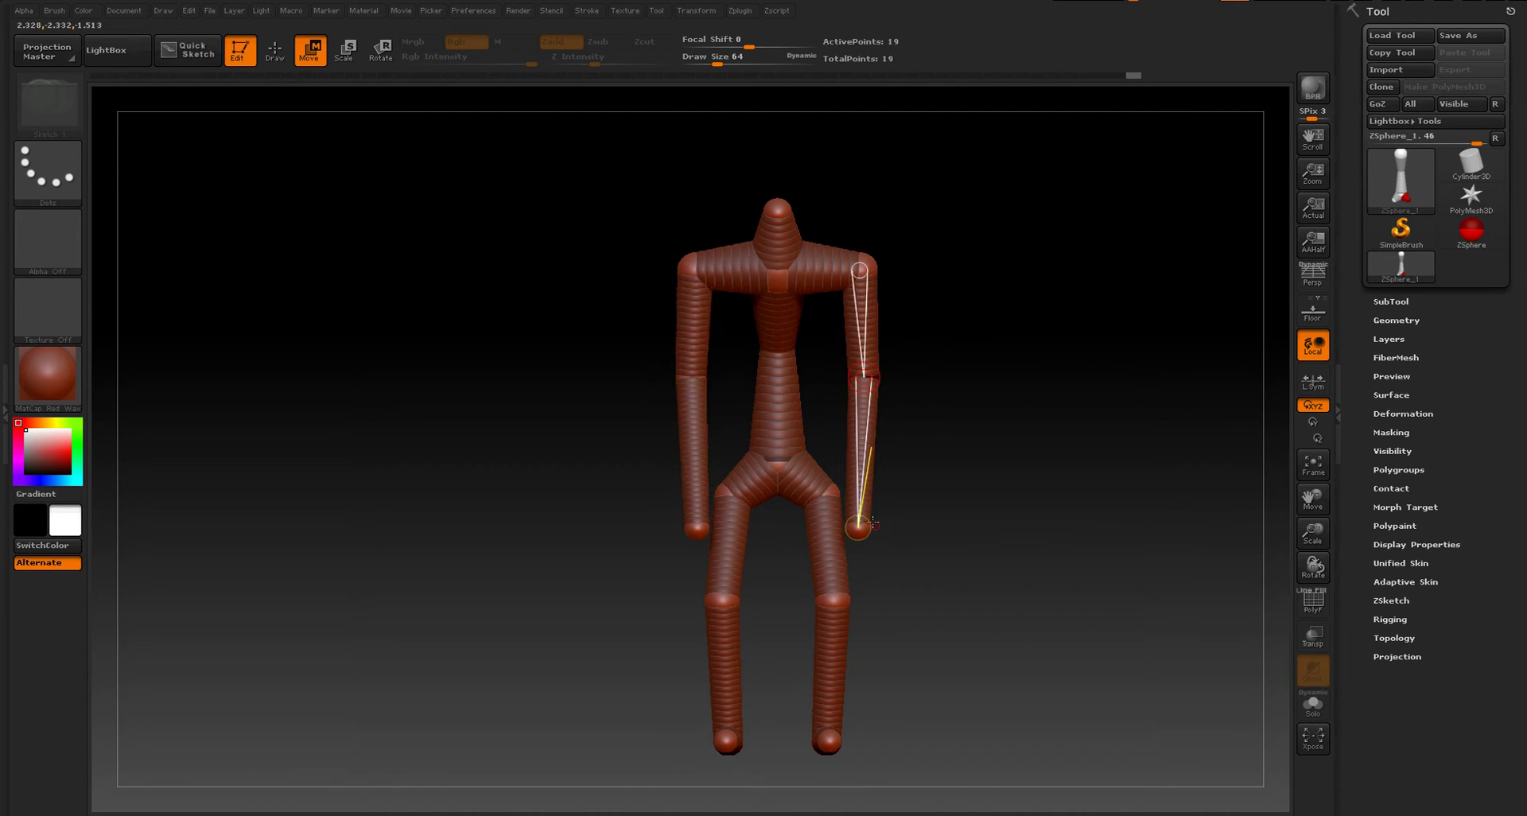
drag(860, 527, 885, 521)
- Draw a ZSphere on the neck, move it up and scale it up to form the head
key(a)
shift+drag(1003, 388, 1004, 356)
mouse_move(1004, 358)
mouse_down()
mouse_move(825, 192)
mouse_move(804, 209)
mouse_move(706, 177)
mouse_up()
key(q)
key(w)
alt+drag(801, 204, 749, 700)
key(e)
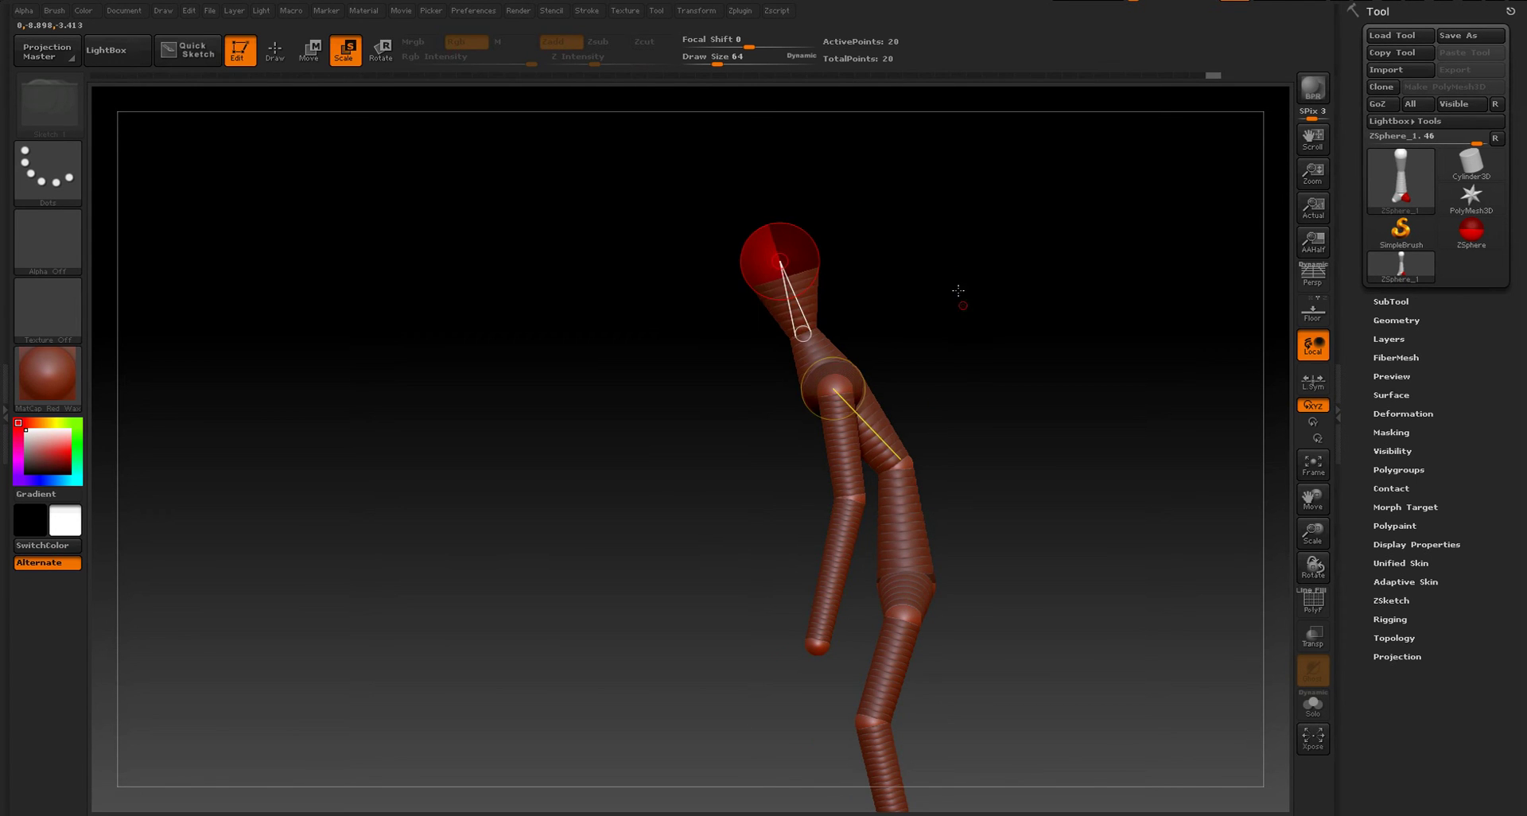
- Scale up the chest and pelvis ZSpheres to shape the torso, checking the mesh preview between changes
key(a)
drag(954, 317, 1020, 365)
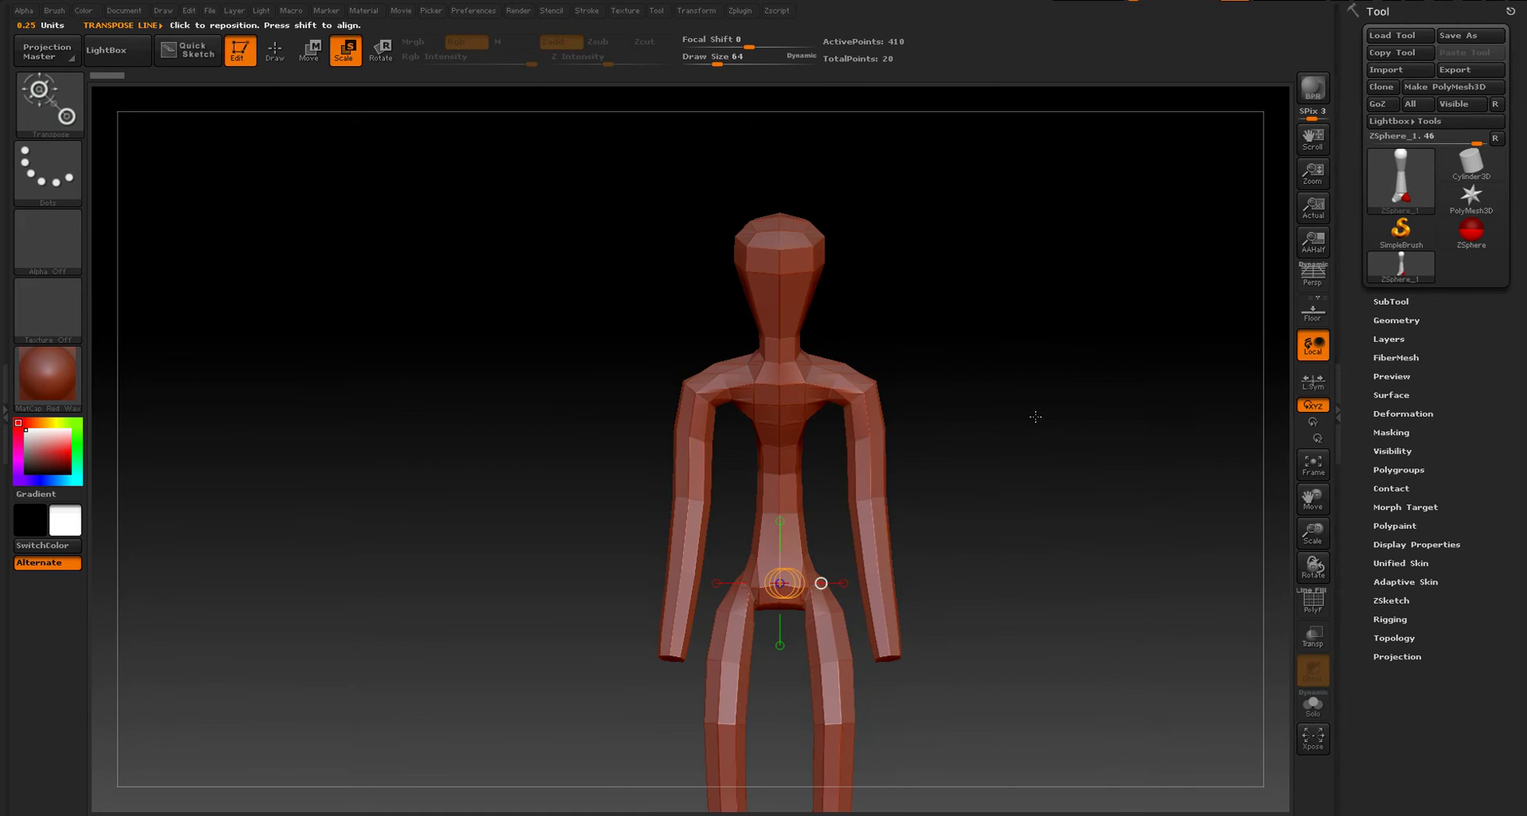
drag(1036, 416, 951, 413)
key(a)
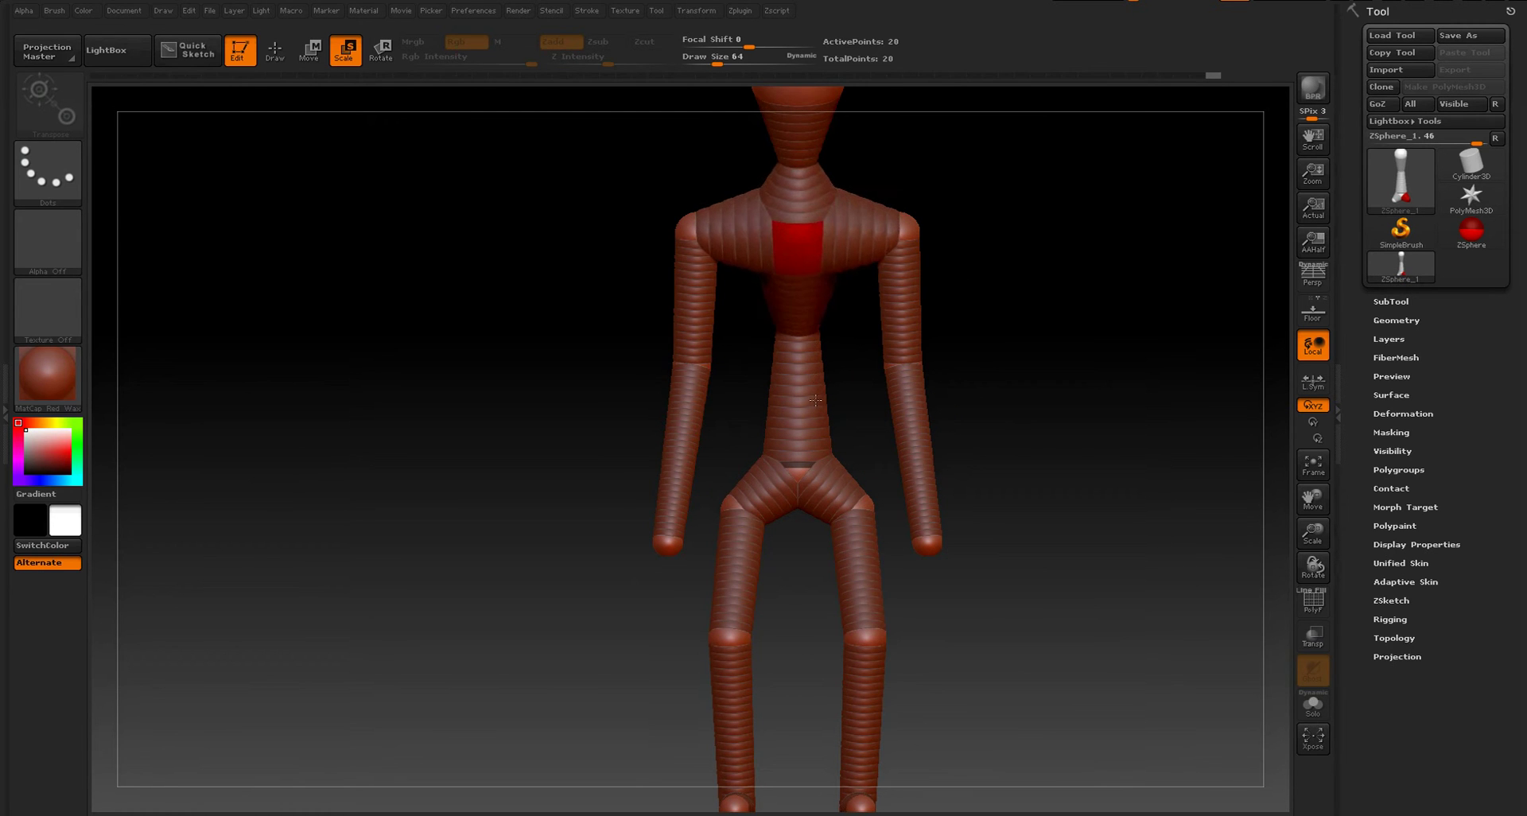
key(a)
mouse_move(1035, 269)
mouse_down()
mouse_move(963, 269)
mouse_move(1030, 271)
mouse_up()
key(a)
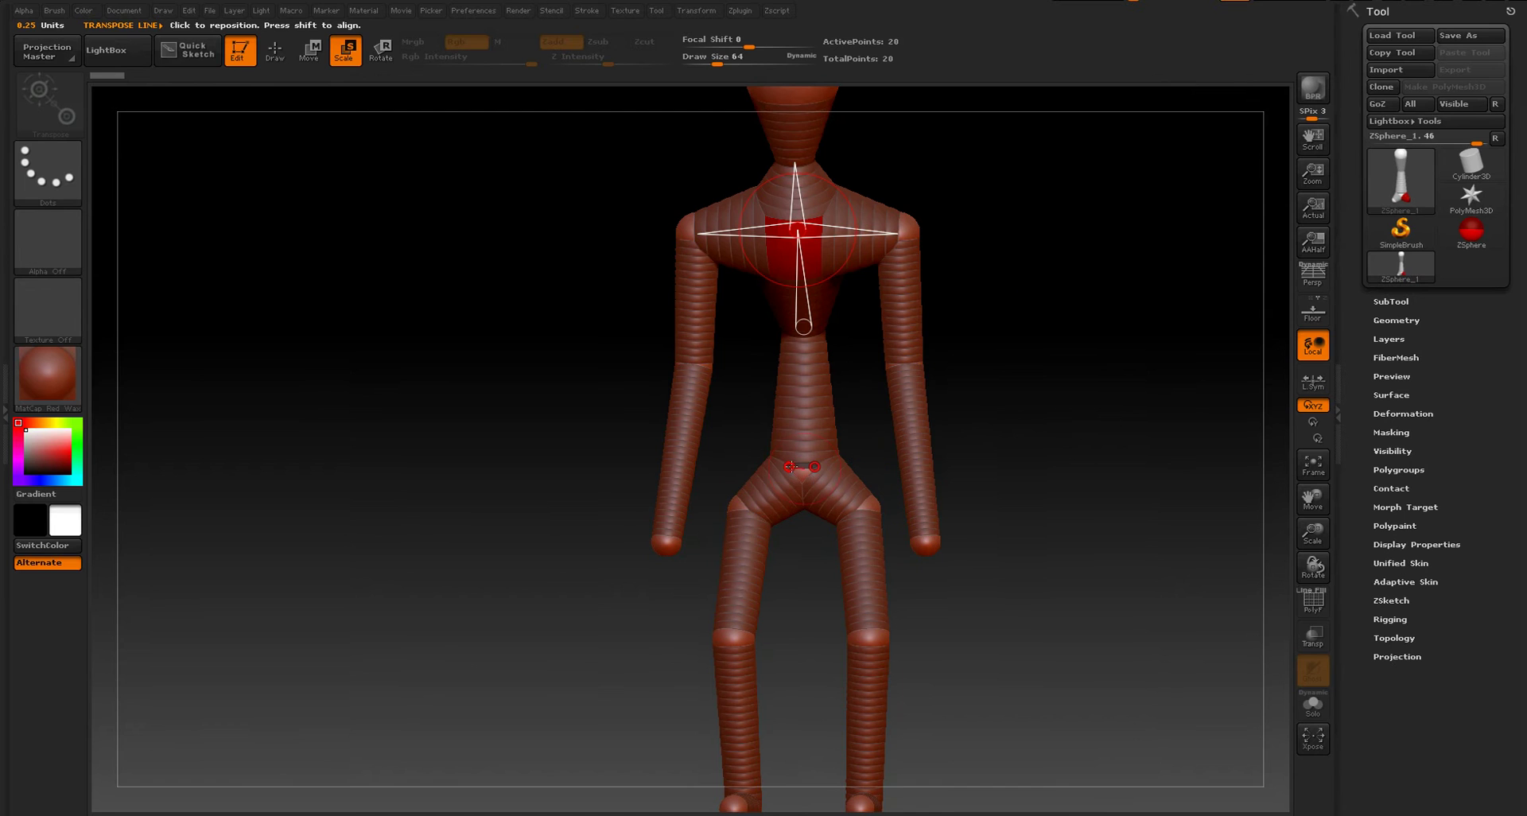
key(a)
drag(1067, 380, 1036, 368)
key(a)
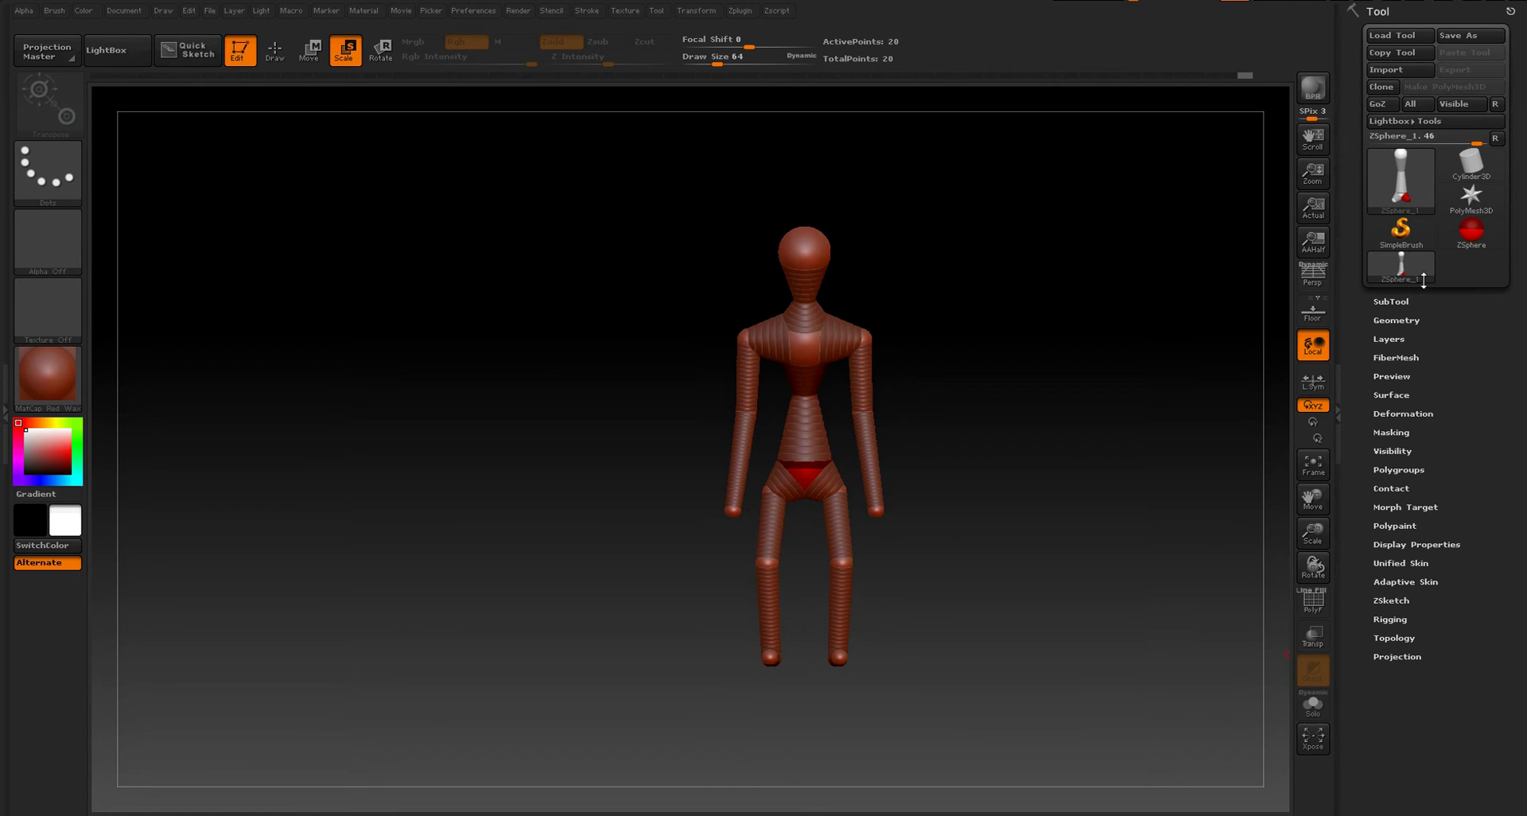
- Set the adaptive skin density to 3 and preview the skin
click(1401, 583)
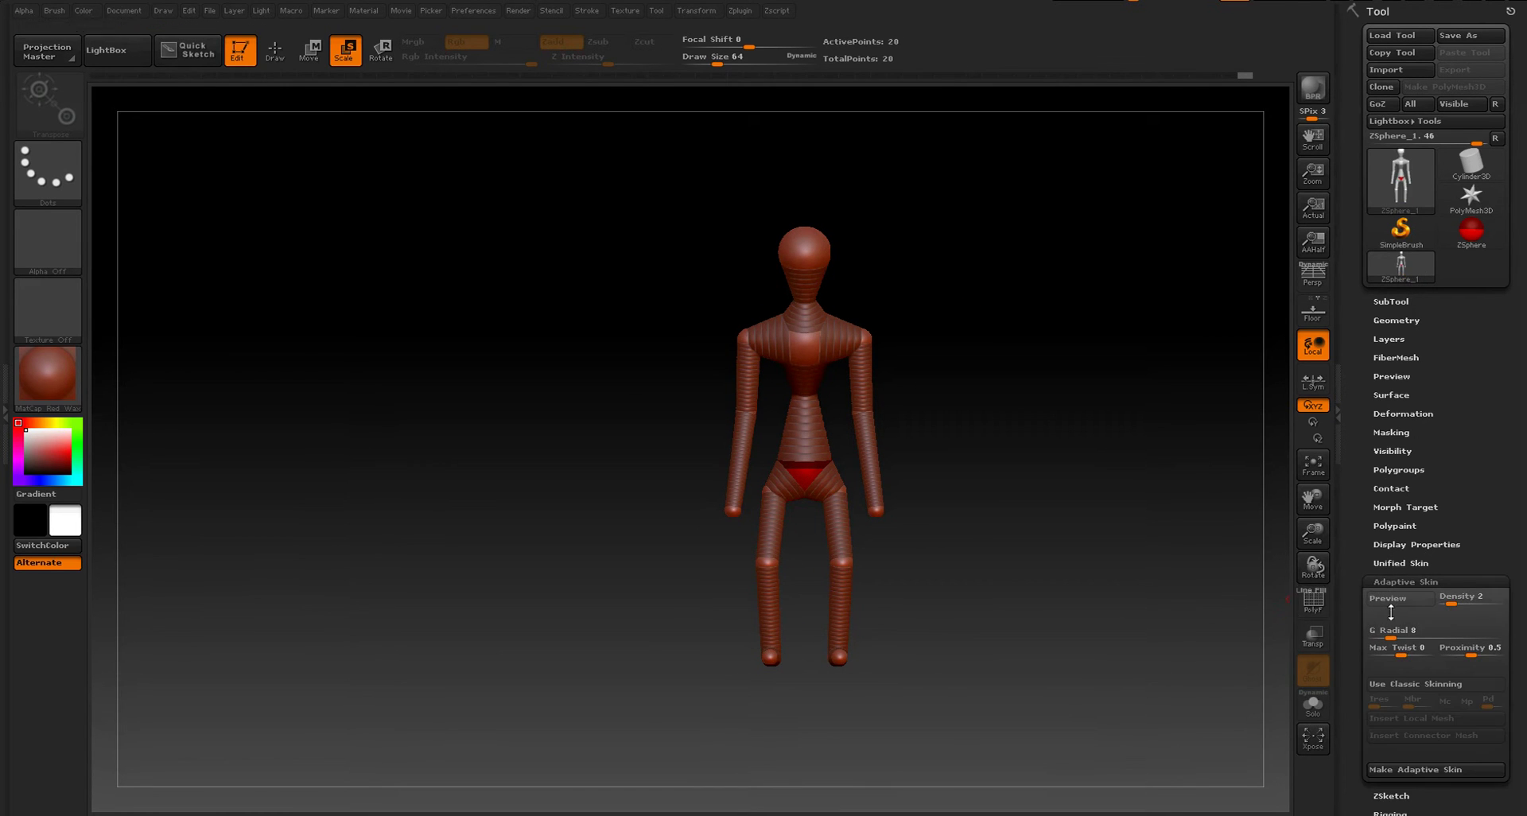
click(1391, 605)
click(1391, 605)
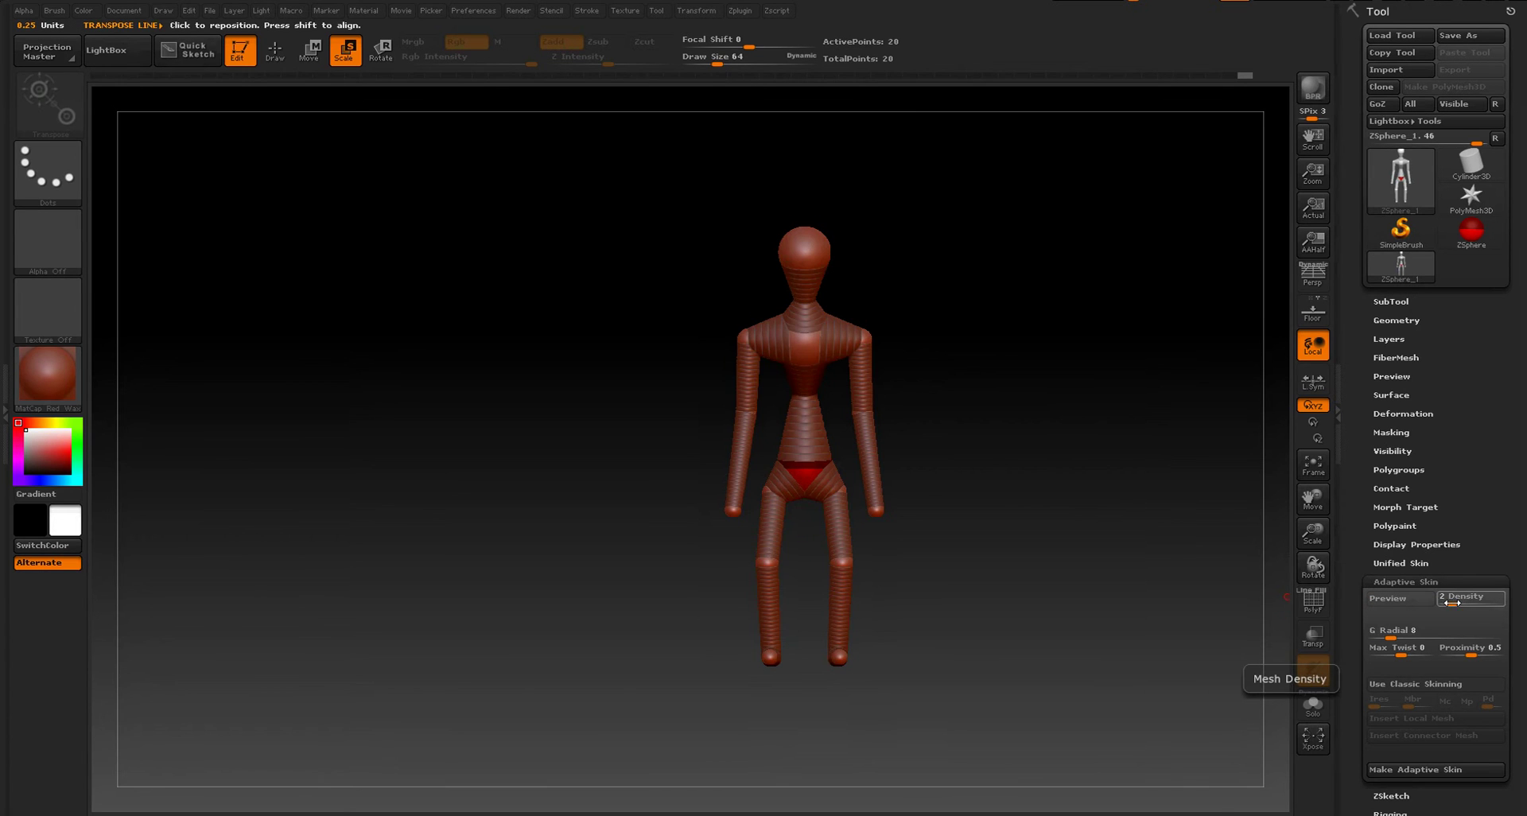
drag(1453, 603, 1460, 603)
click(1399, 598)
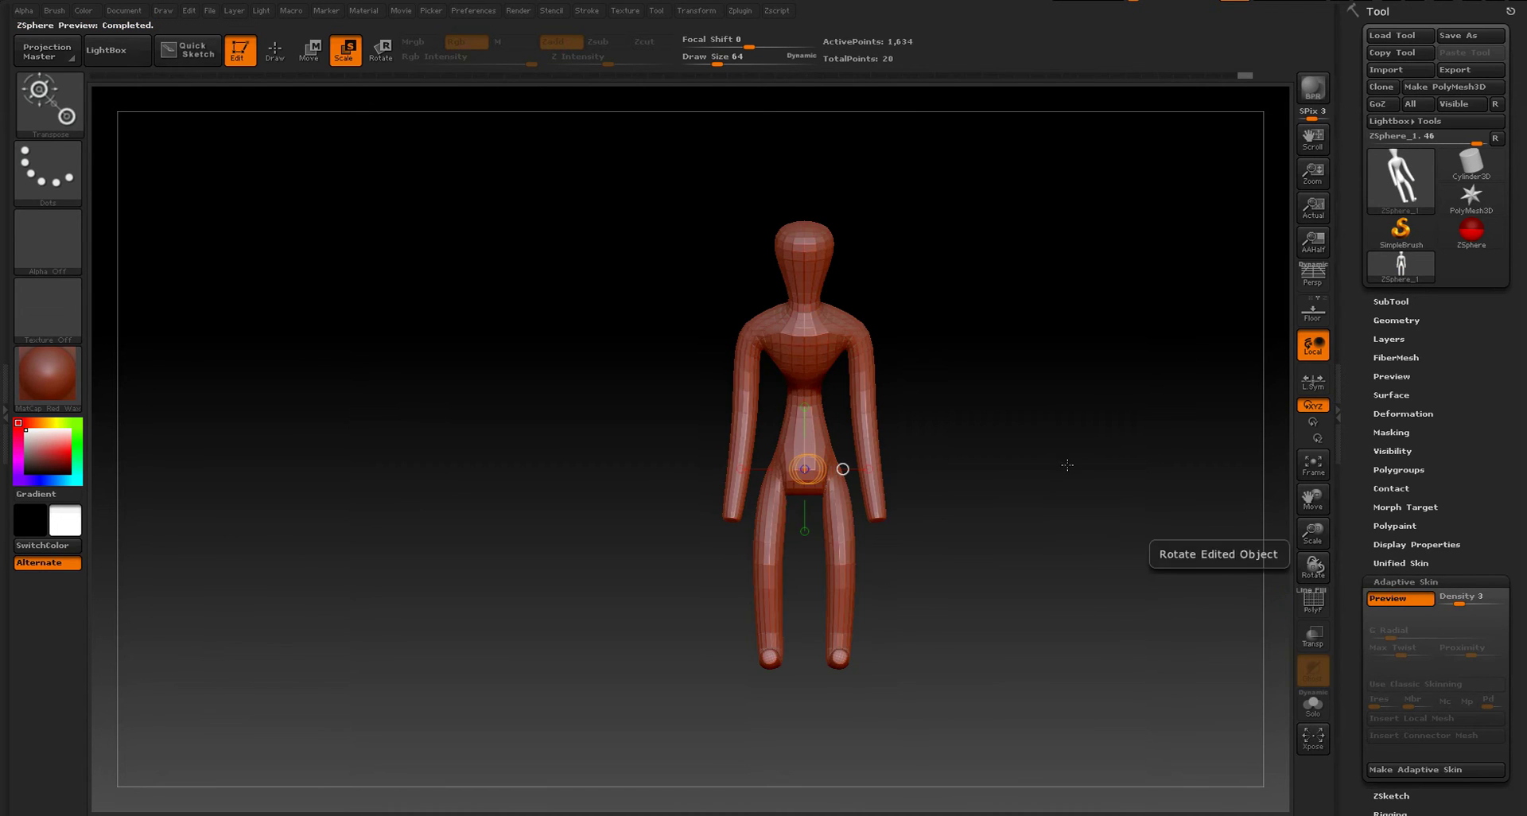
- Compare the adaptive skin preview at a higher density, at 2 and at 3, from front and side, and return to the ZSpheres
ctrl+right_drag(1067, 465, 1012, 585)
click(1443, 604)
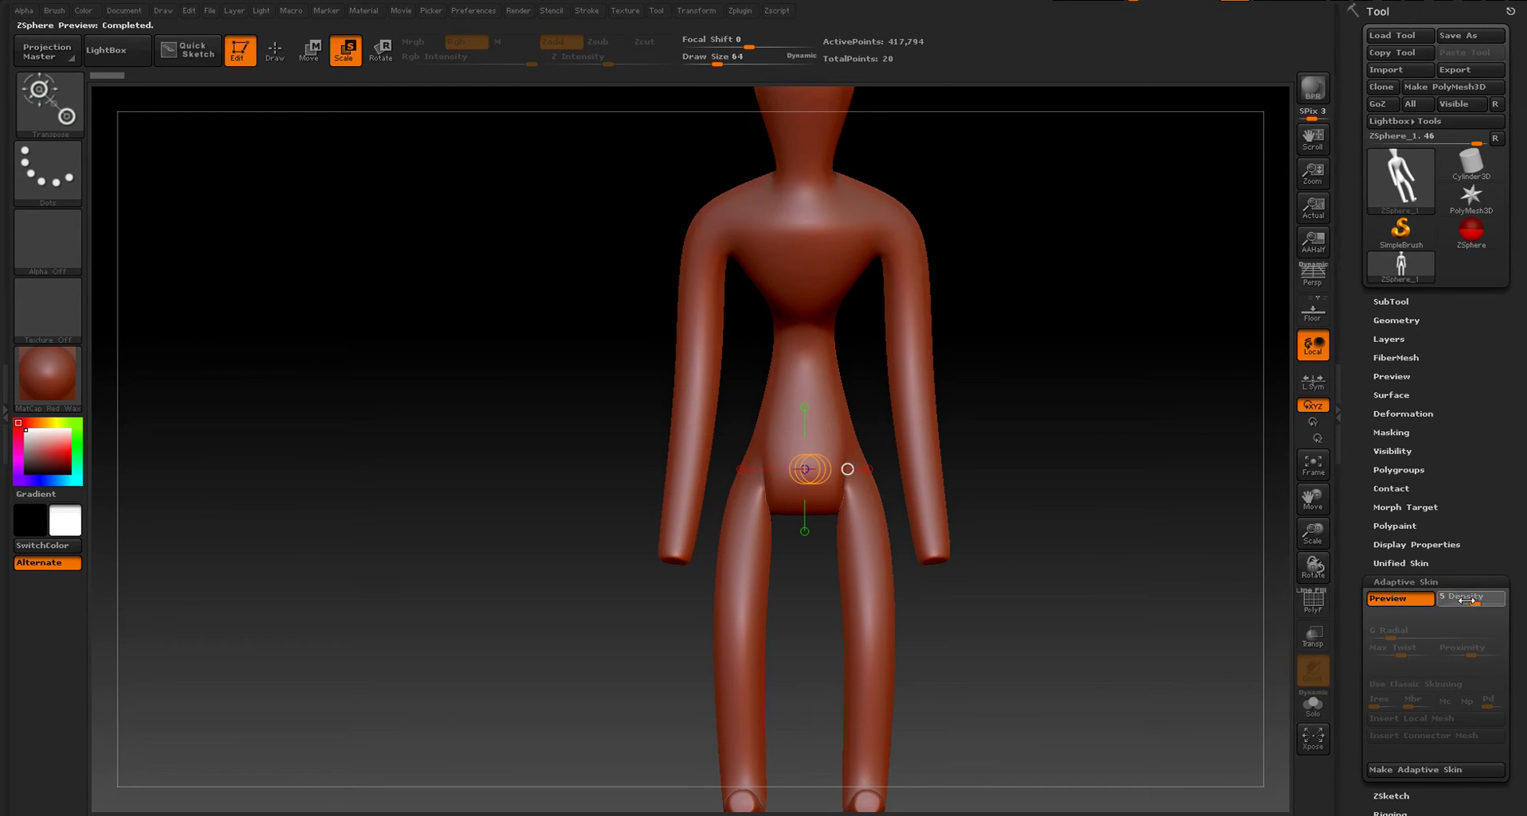
click(1452, 603)
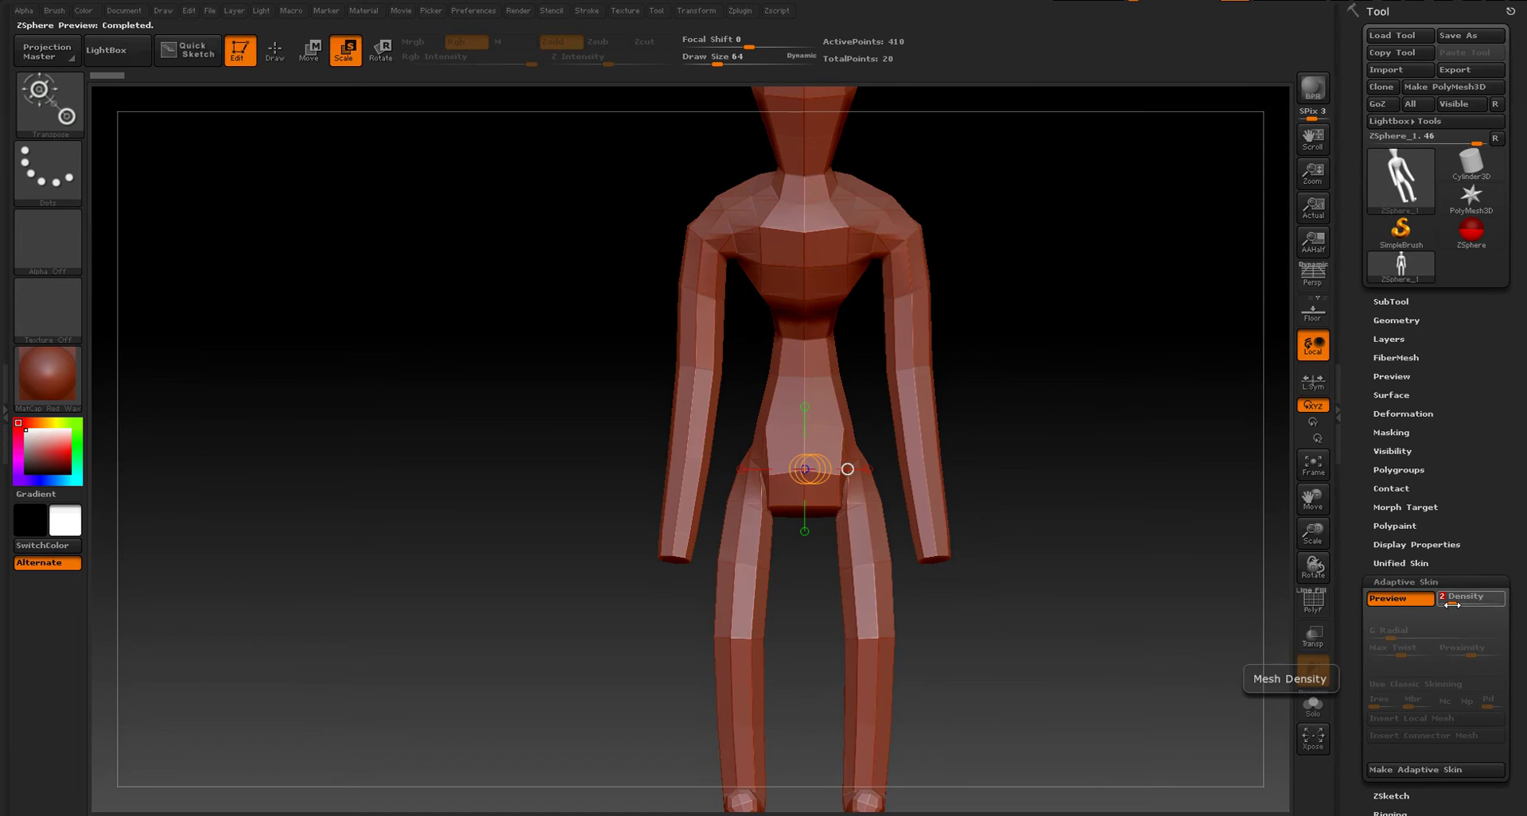
click(1459, 603)
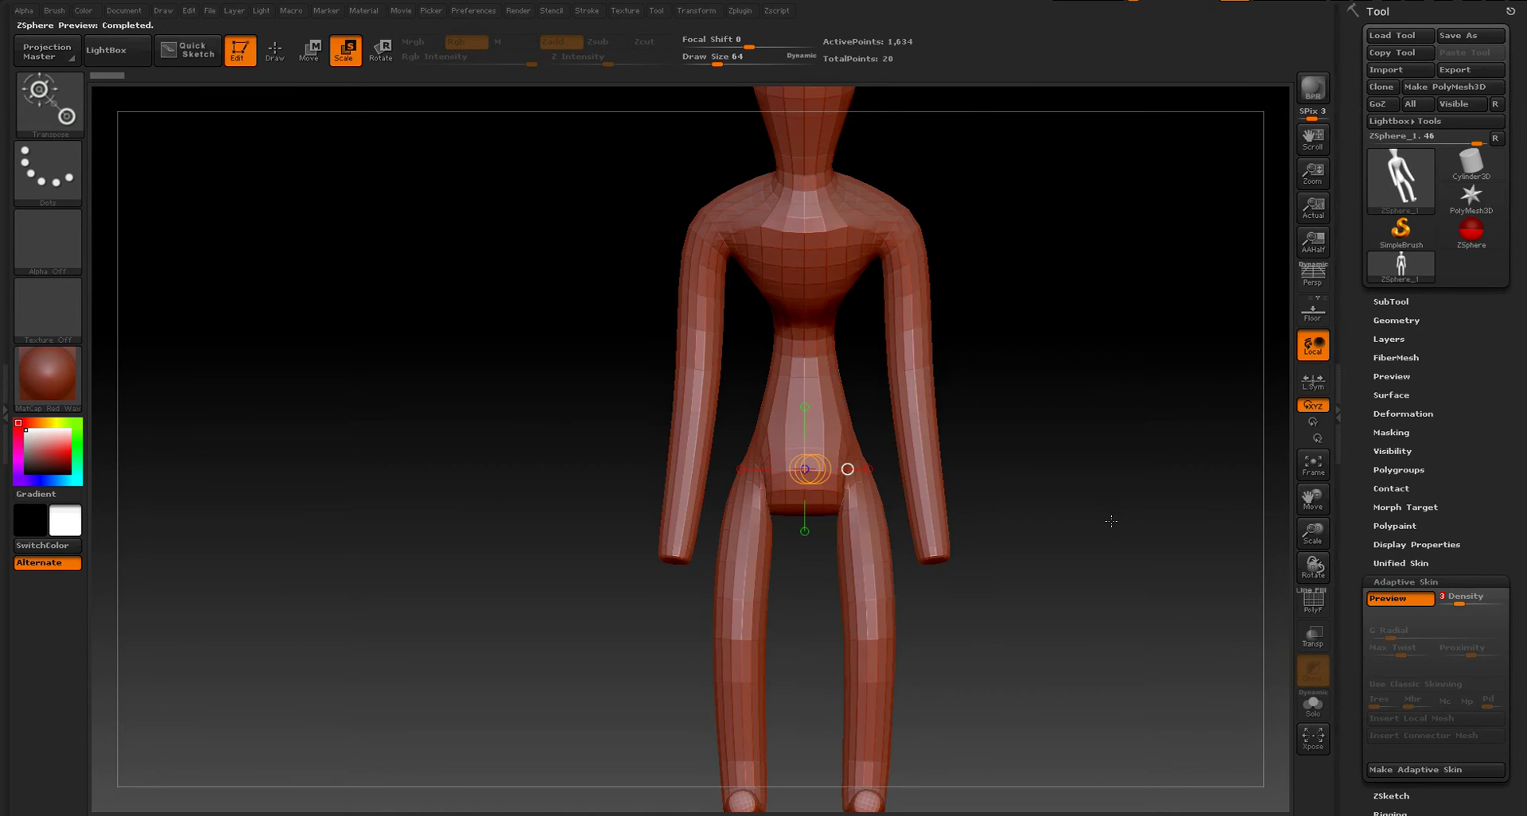
drag(1111, 520, 1049, 526)
click(1452, 603)
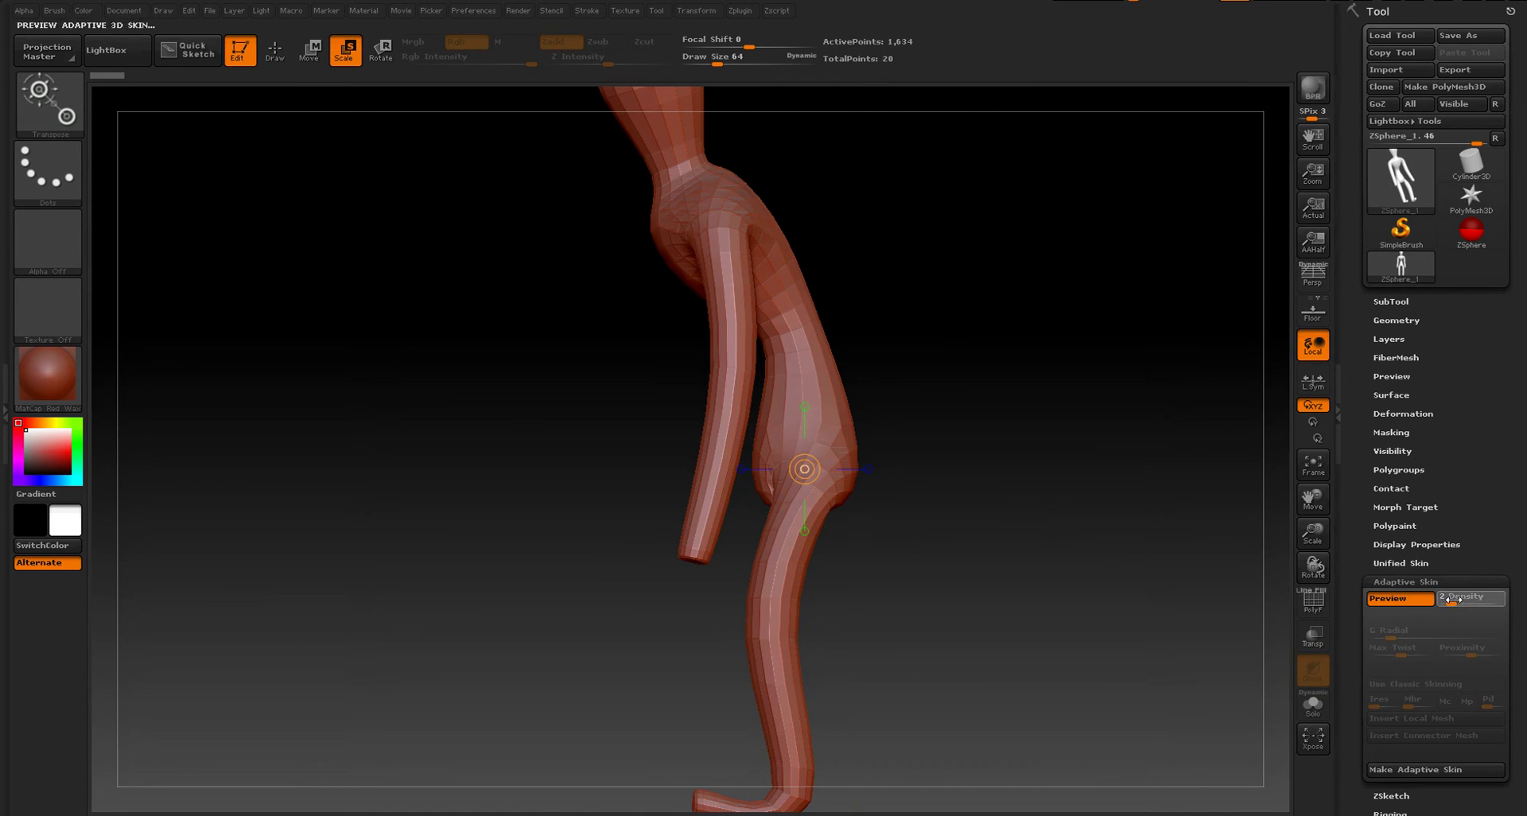
click(1458, 602)
drag(1013, 534, 1055, 538)
right_drag(1055, 538, 1015, 415)
drag(1015, 415, 974, 513)
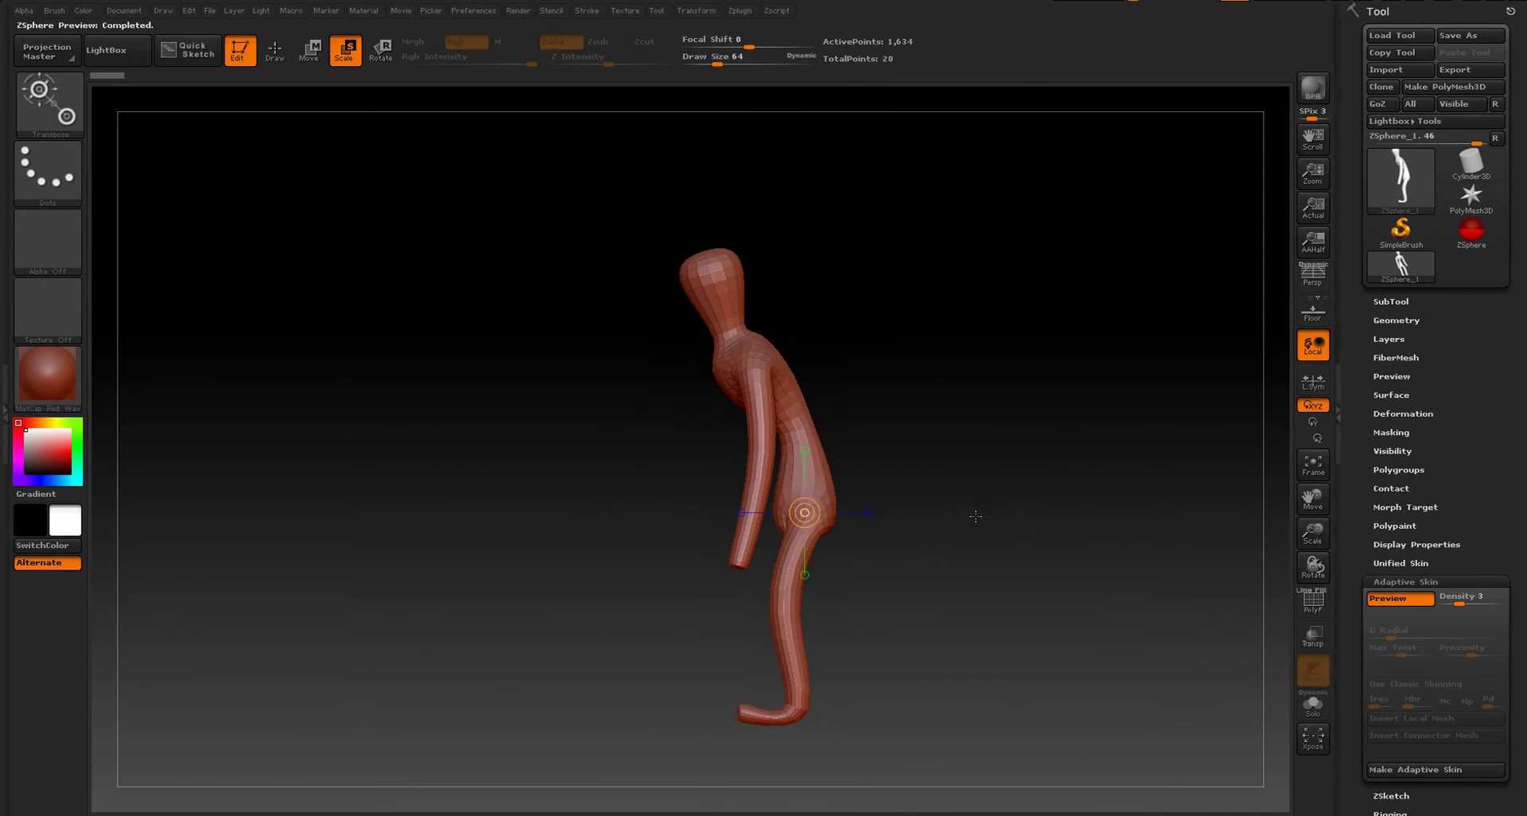
key(a)
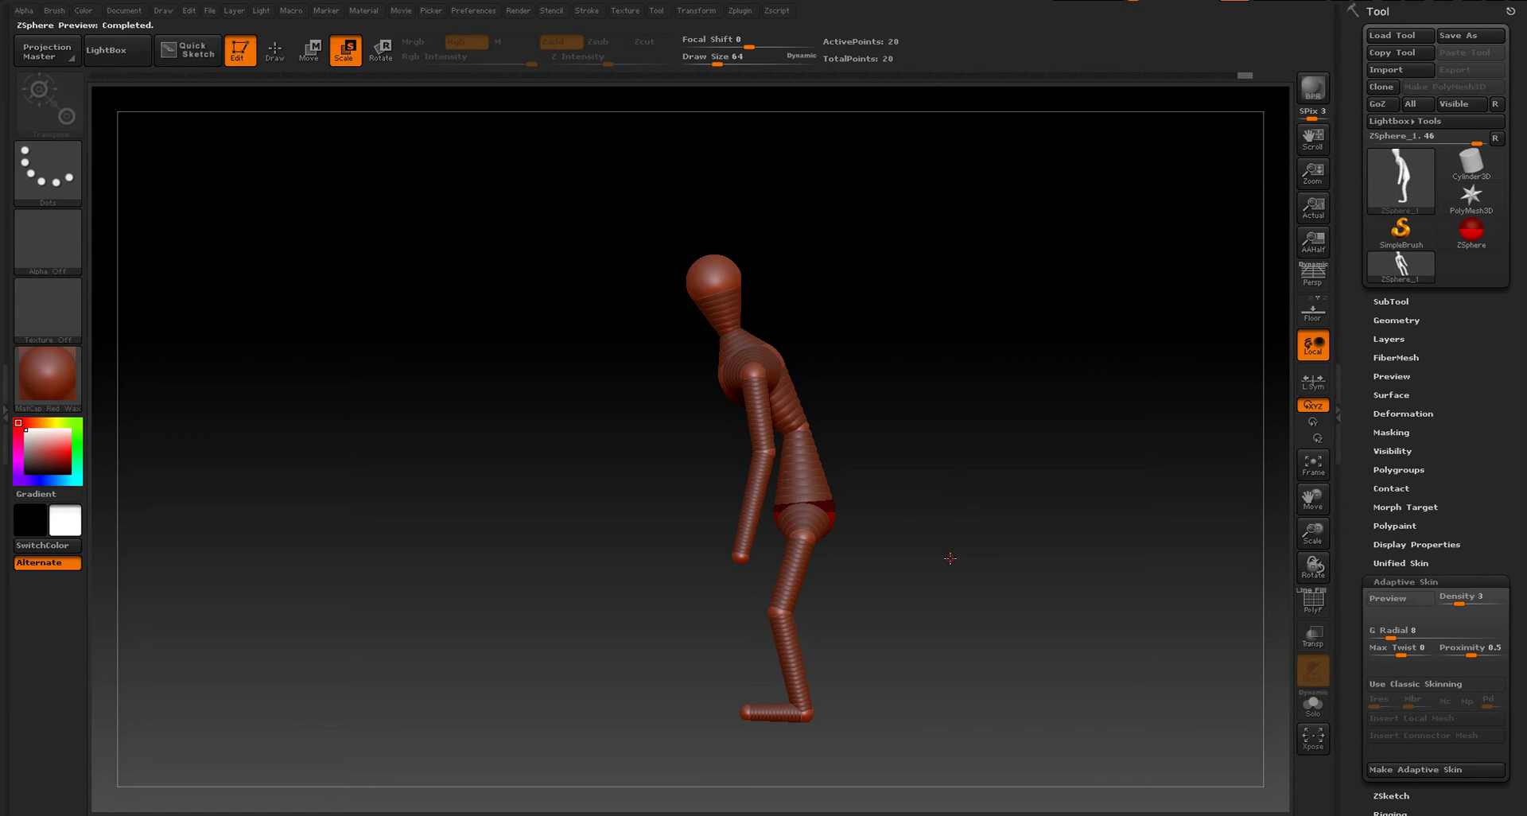
- Move the foot end slightly toward the ankle in side view to shorten the foot, and check the mesh preview
alt+drag(951, 558, 966, 393)
alt+drag(966, 393, 945, 601)
key(w)
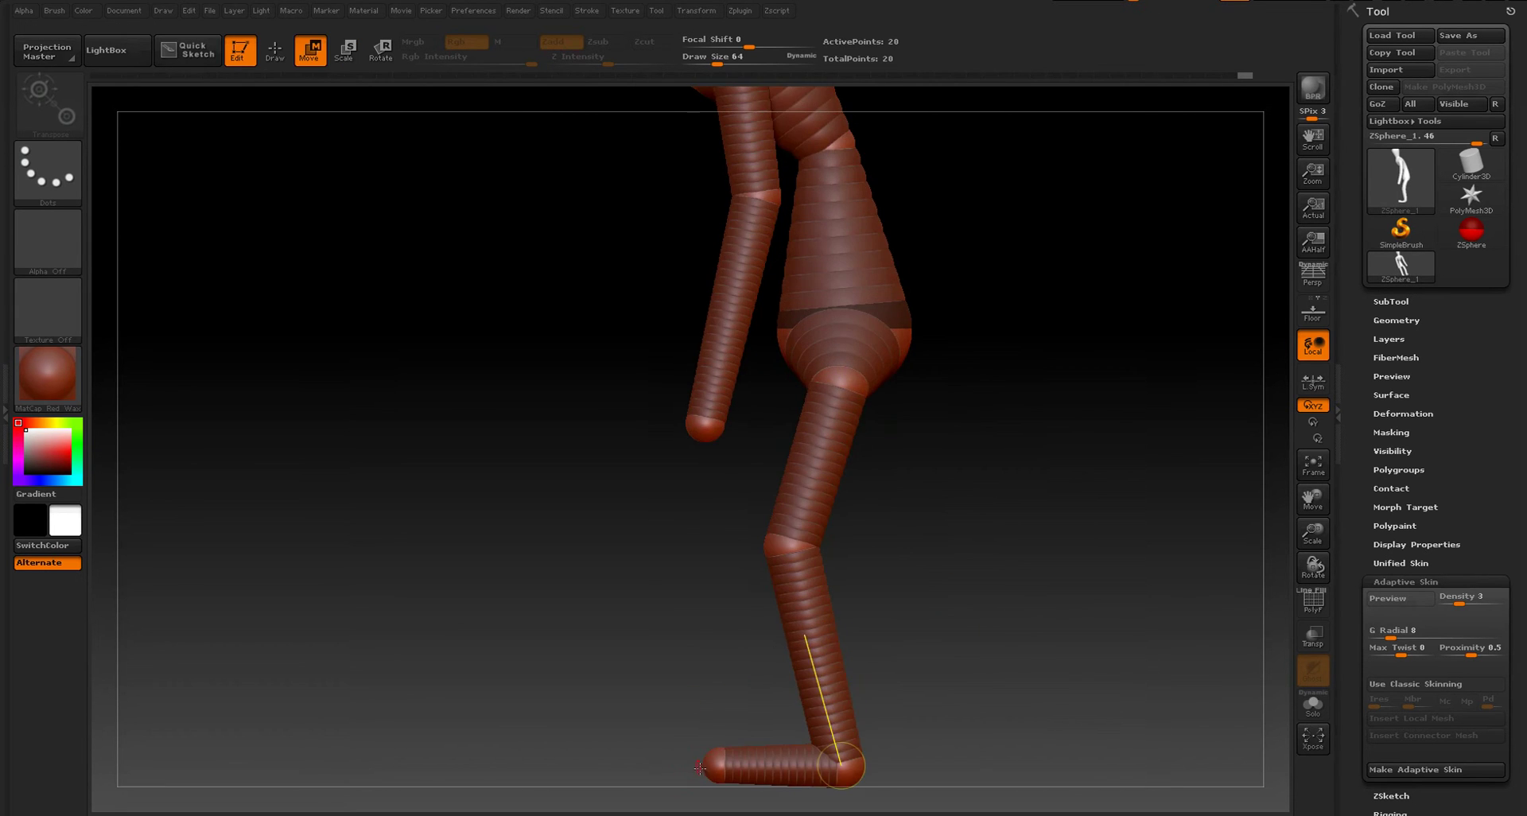
alt+drag(995, 536, 972, 615)
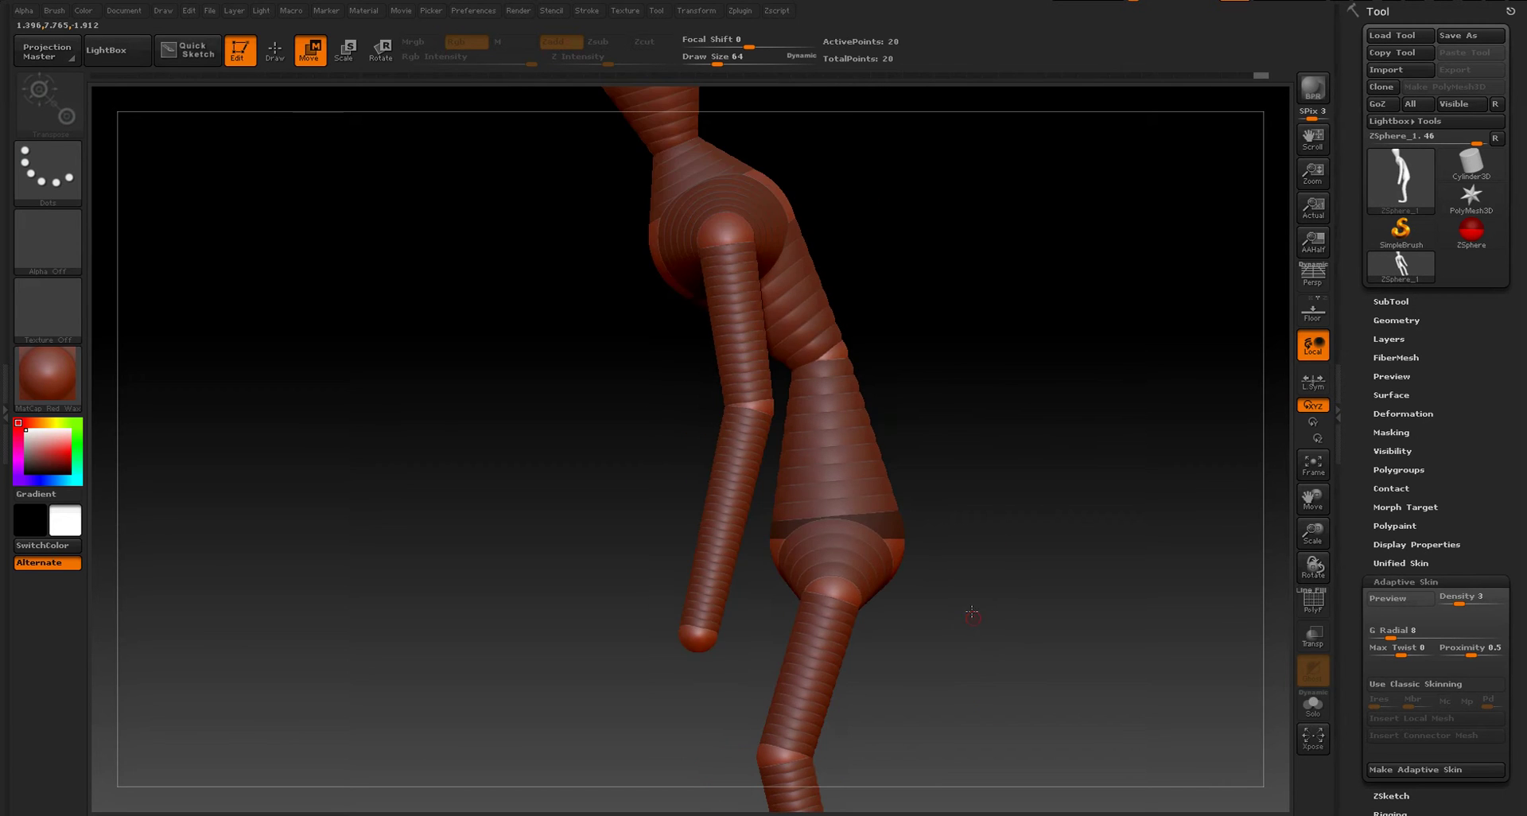
alt+right_drag(972, 612, 978, 465)
key(a)
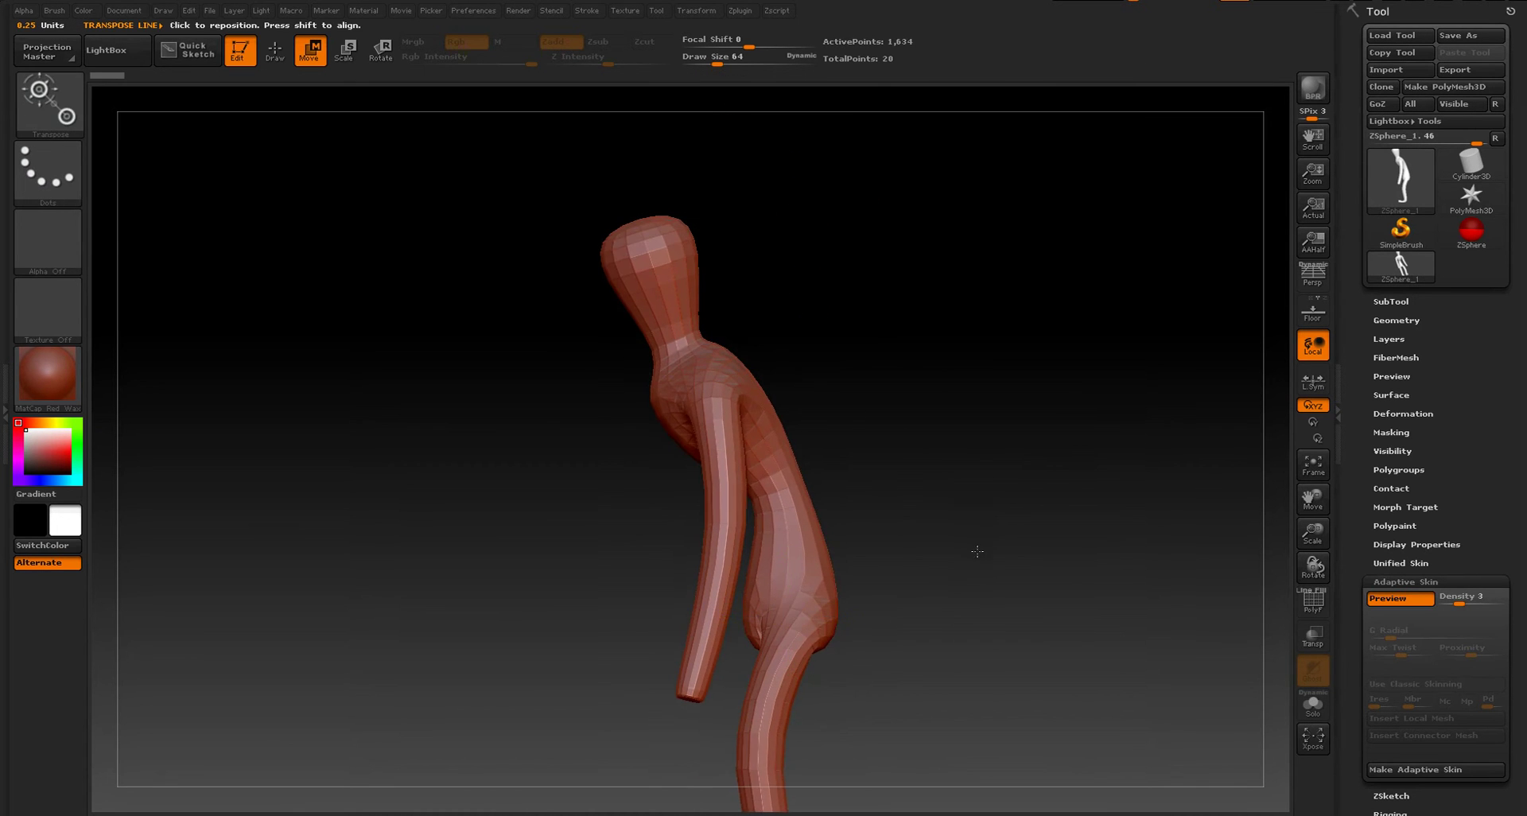
drag(978, 551, 802, 158)
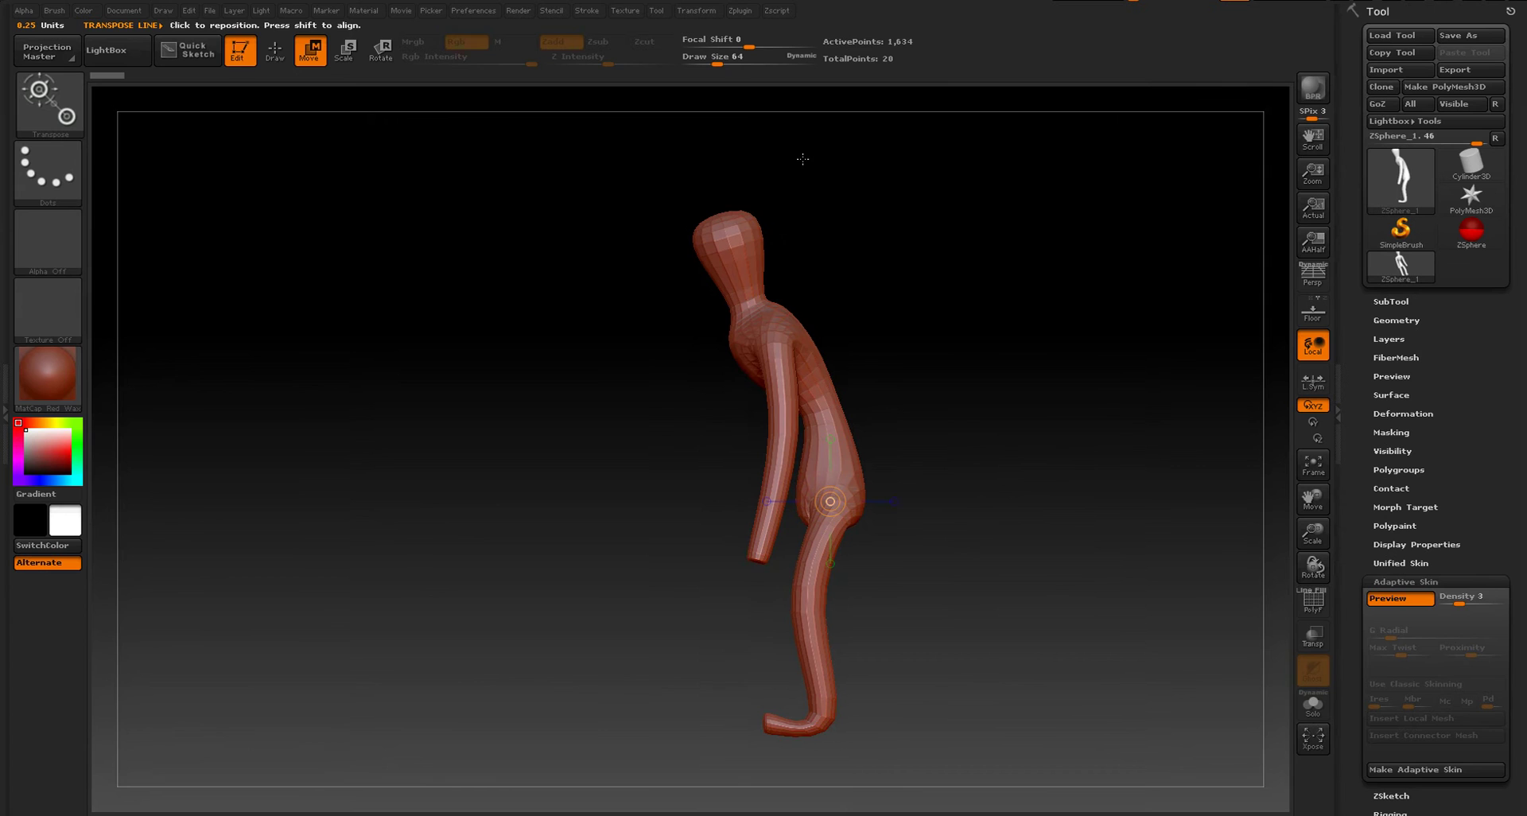
- Convert the previewed figure into a PolyMesh3D and view it from the side
click(657, 11)
click(762, 94)
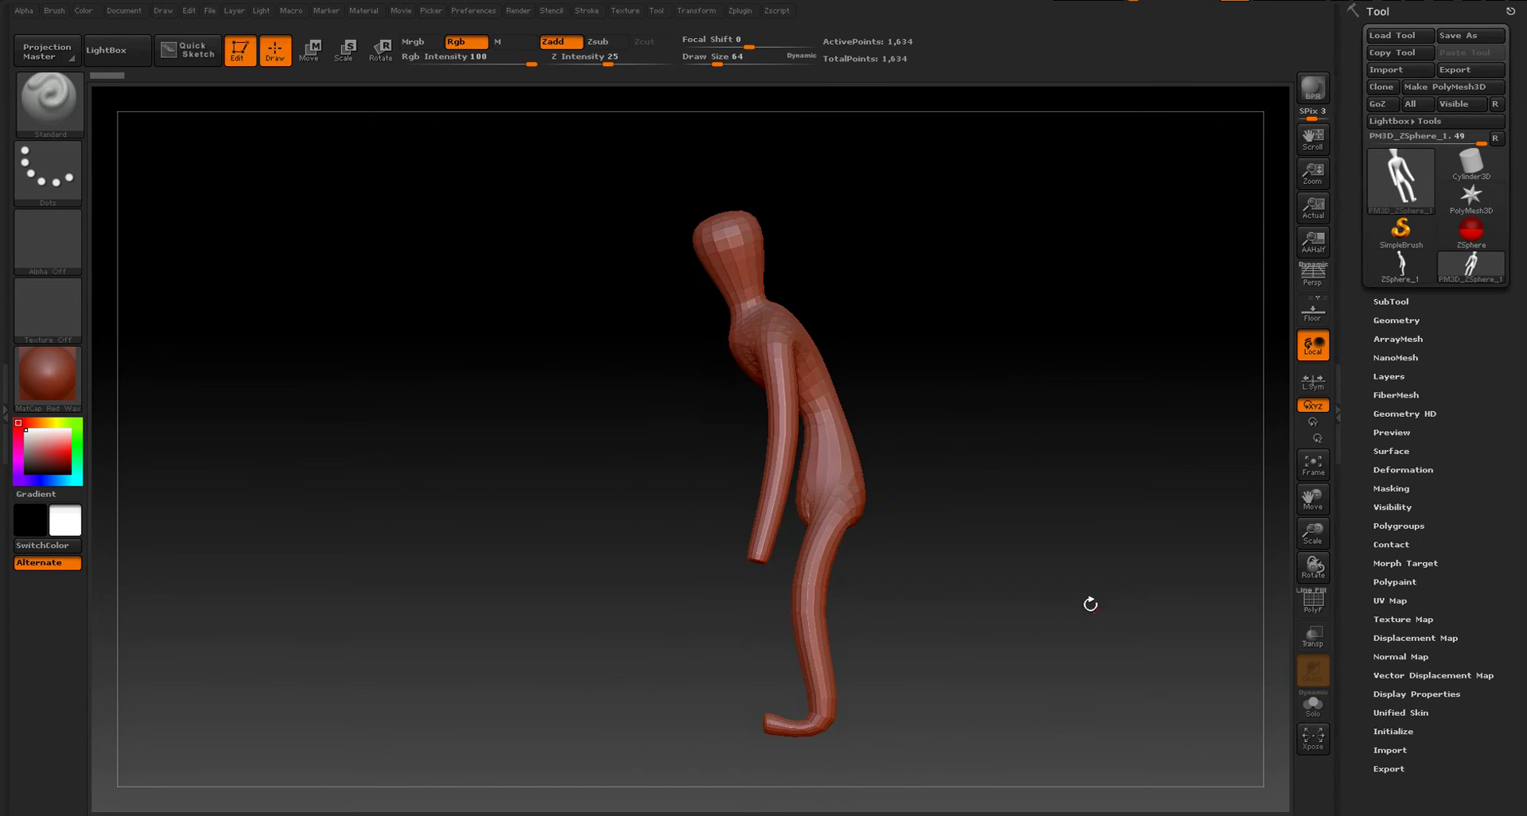
shift+drag(1090, 605, 1032, 639)
drag(1056, 560, 996, 477)
ctrl+right_drag(1025, 510, 1005, 454)
- Turn on the polyframe display to examine the mesh's wireframe and polygroups
key(shift+f)
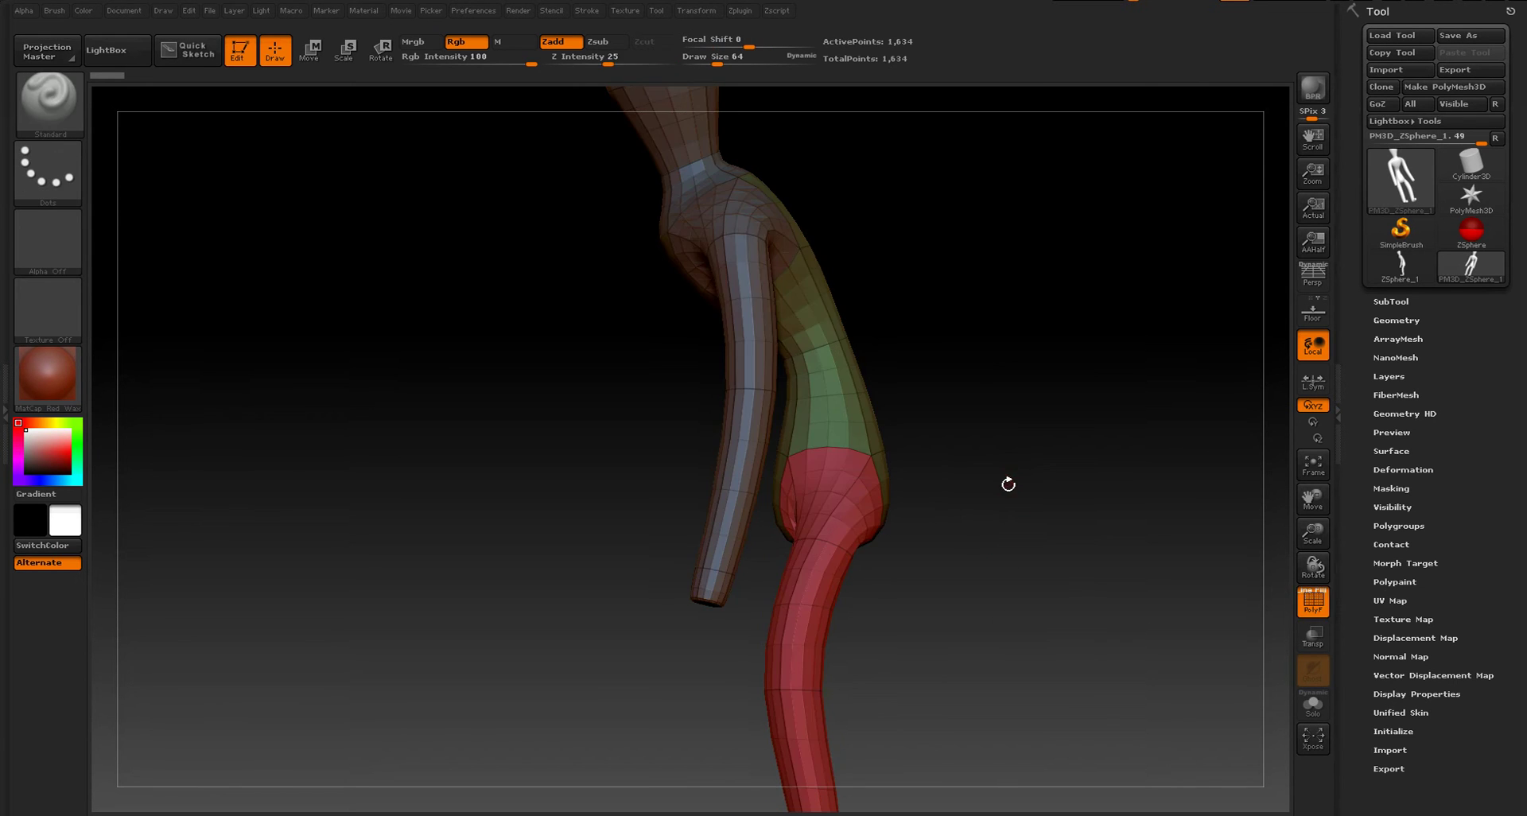
key(shift+f)
key(f)
key(shift+f)
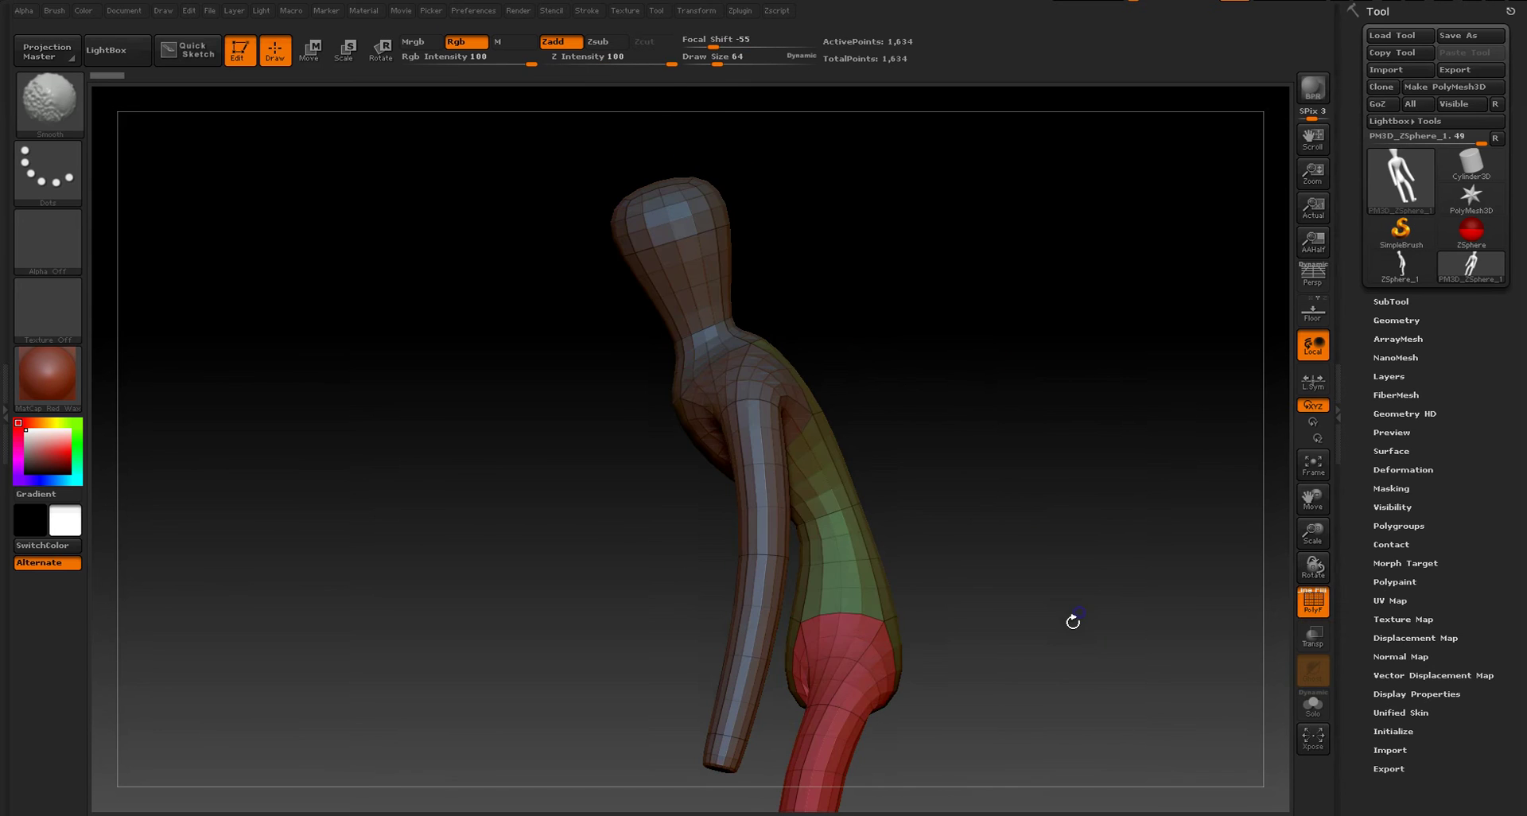
- Examine the polymesh wireframe and polygroups from the front and side, and turn off the polyframe display
drag(1036, 553, 1108, 550)
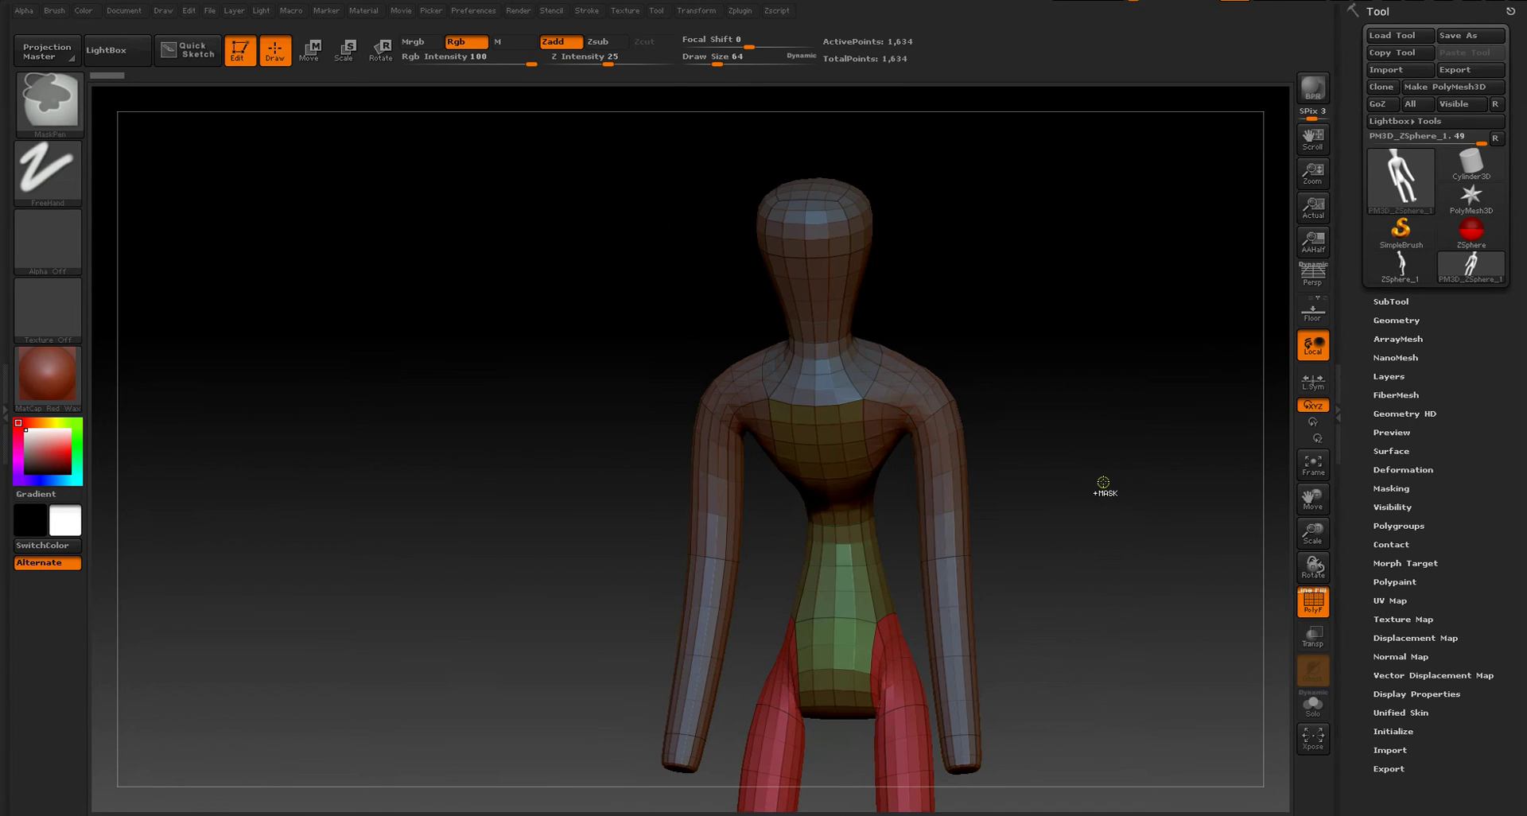
ctrl+right_drag(1101, 484, 973, 518)
key(f)
mouse_move(1043, 487)
mouse_down()
mouse_move(969, 498)
mouse_move(1060, 504)
mouse_up()
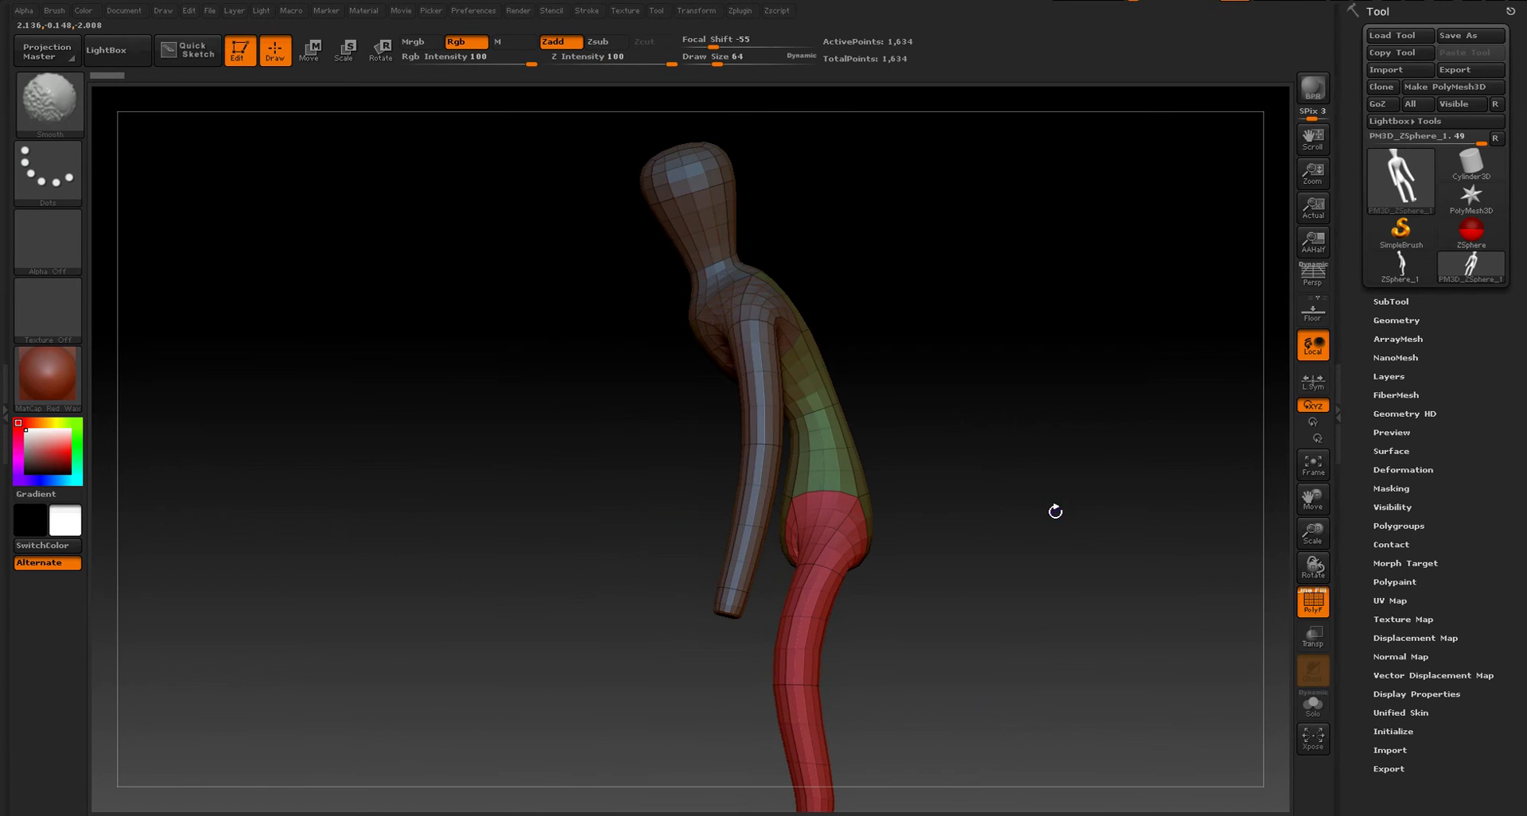
key(shift+f)
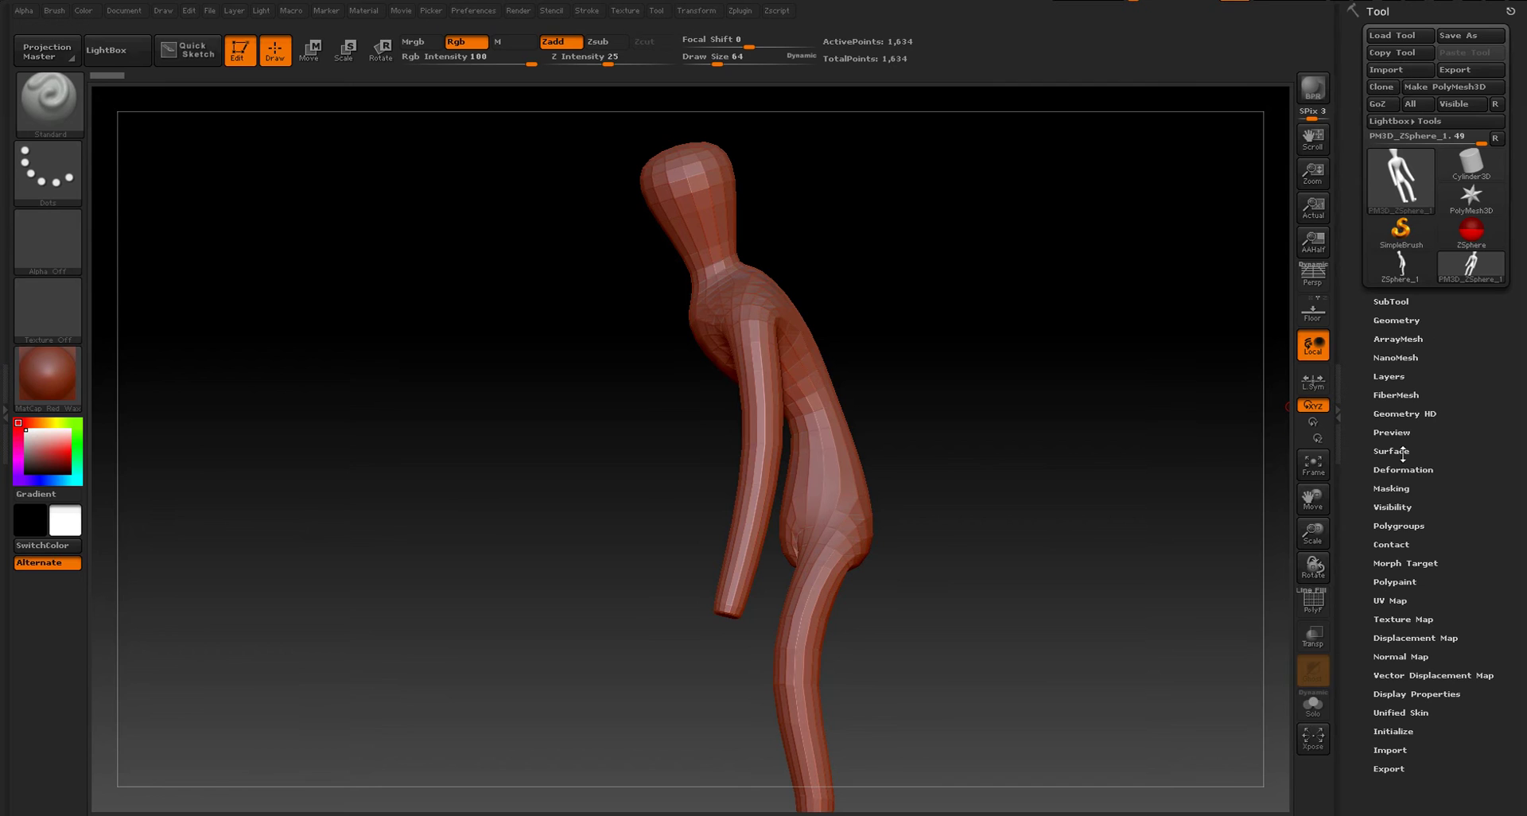
- Convert the figure into a DynaMesh at resolution 64
click(1397, 321)
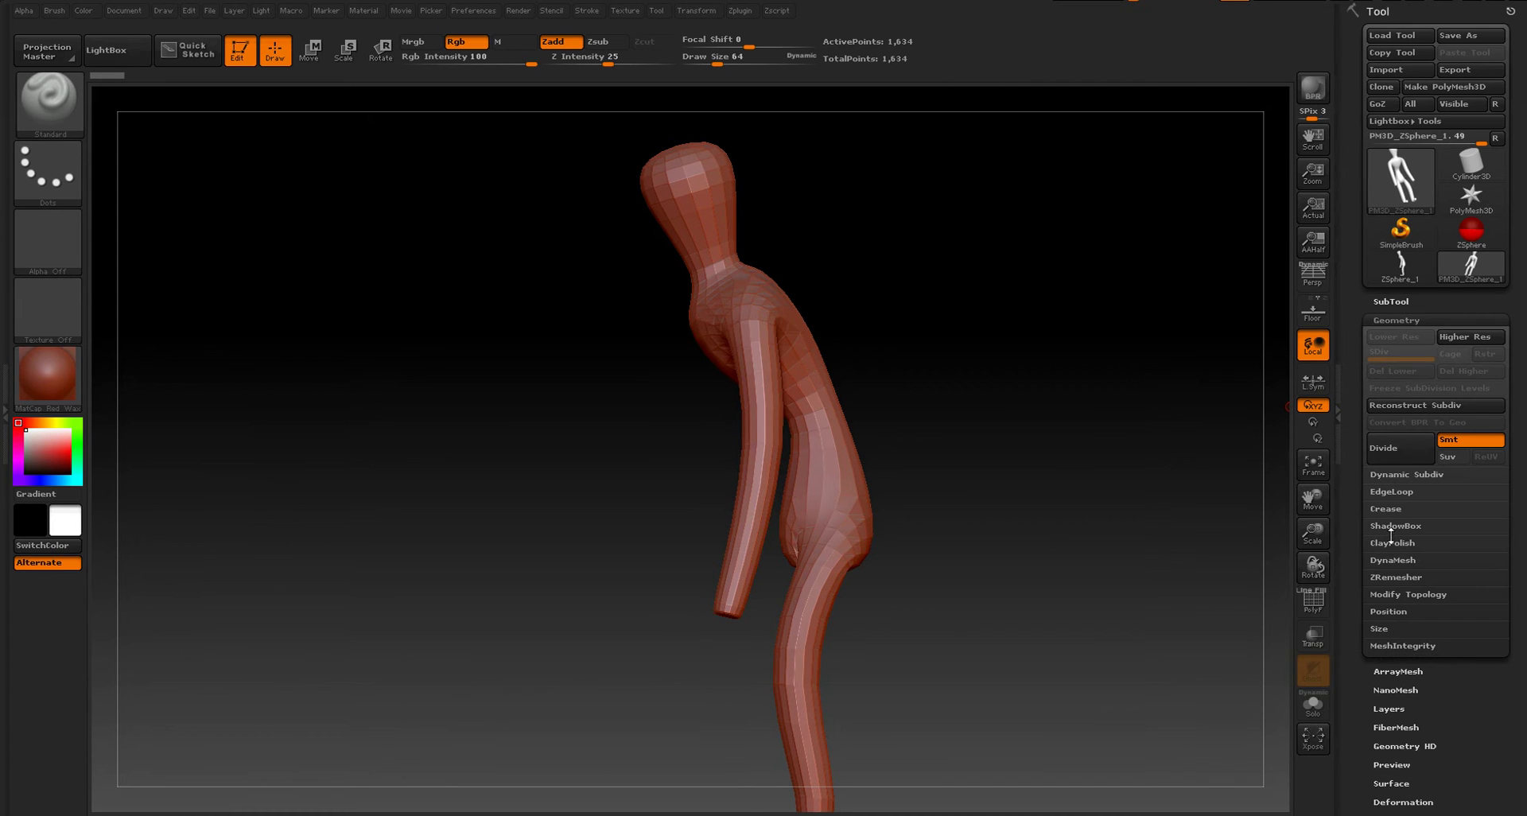
click(1391, 560)
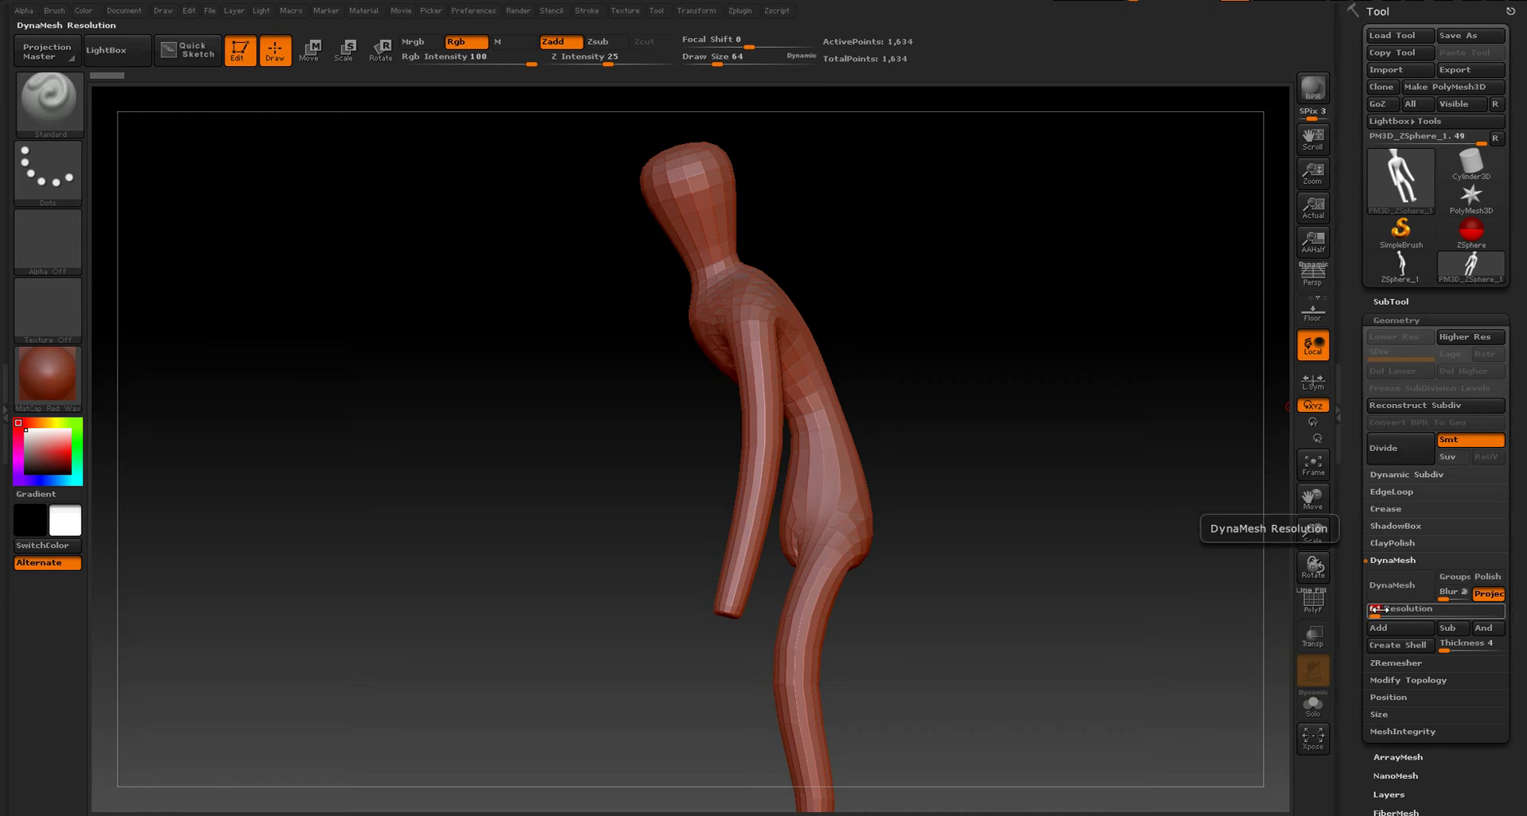
click(1417, 588)
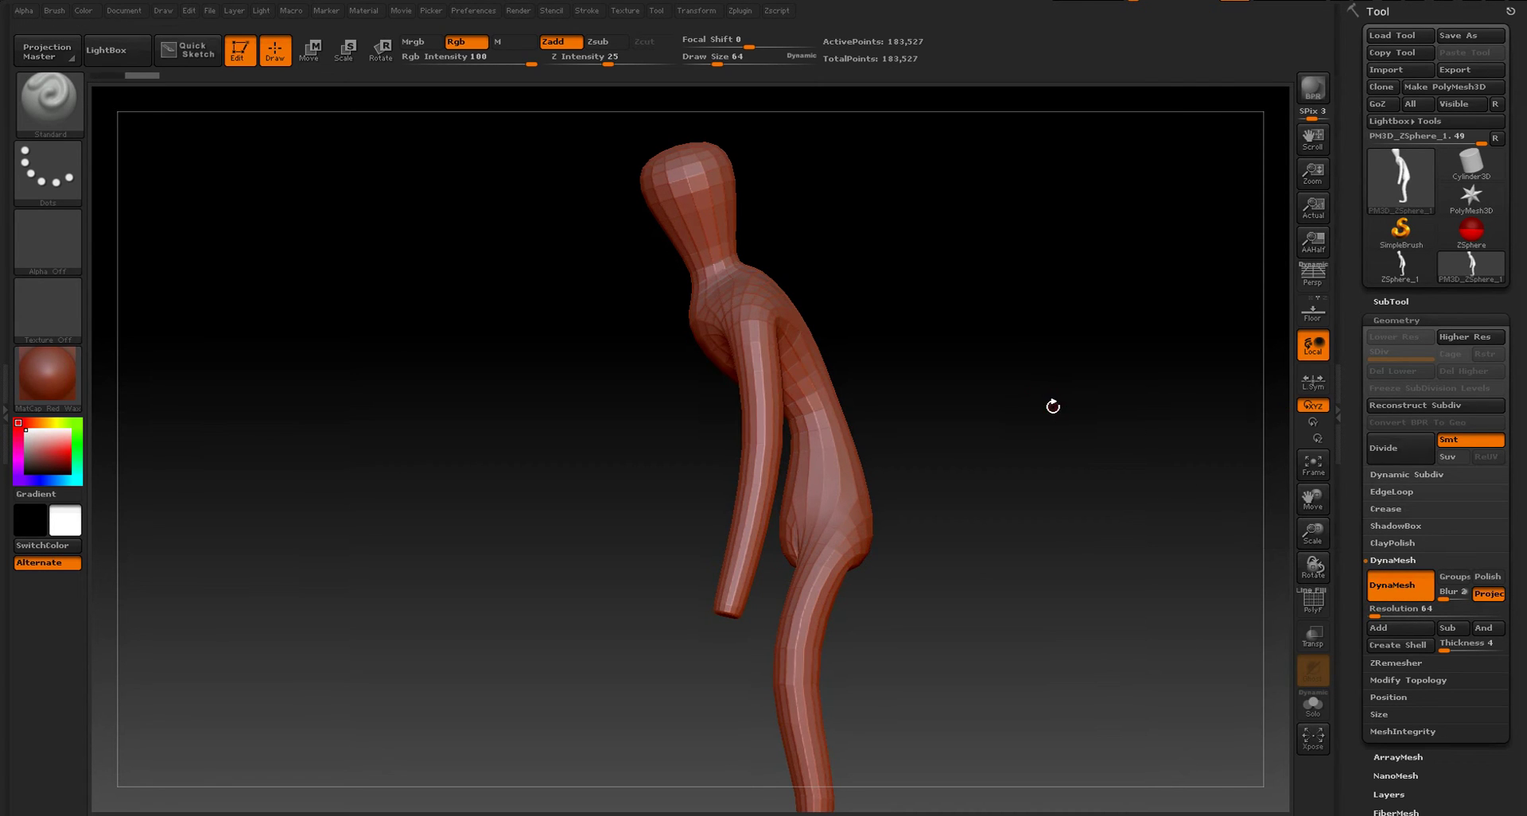
- Display the polyframe and examine the DynaMesh grid up close around the hips and over the whole figure
drag(985, 415, 1055, 421)
key(shift+f)
ctrl+right_drag(1031, 402, 989, 562)
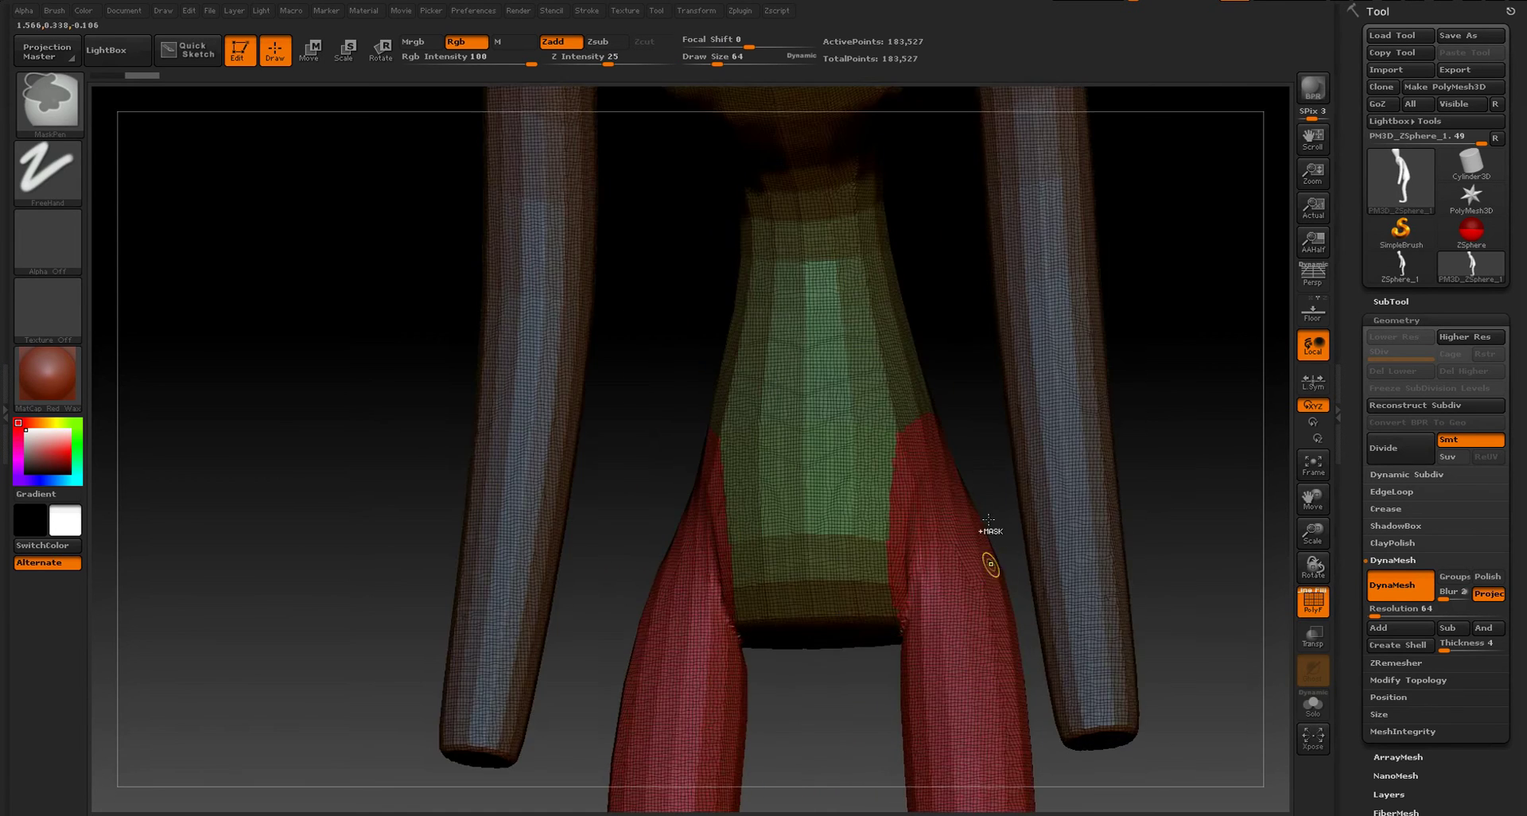
ctrl+right_drag(969, 348, 935, 585)
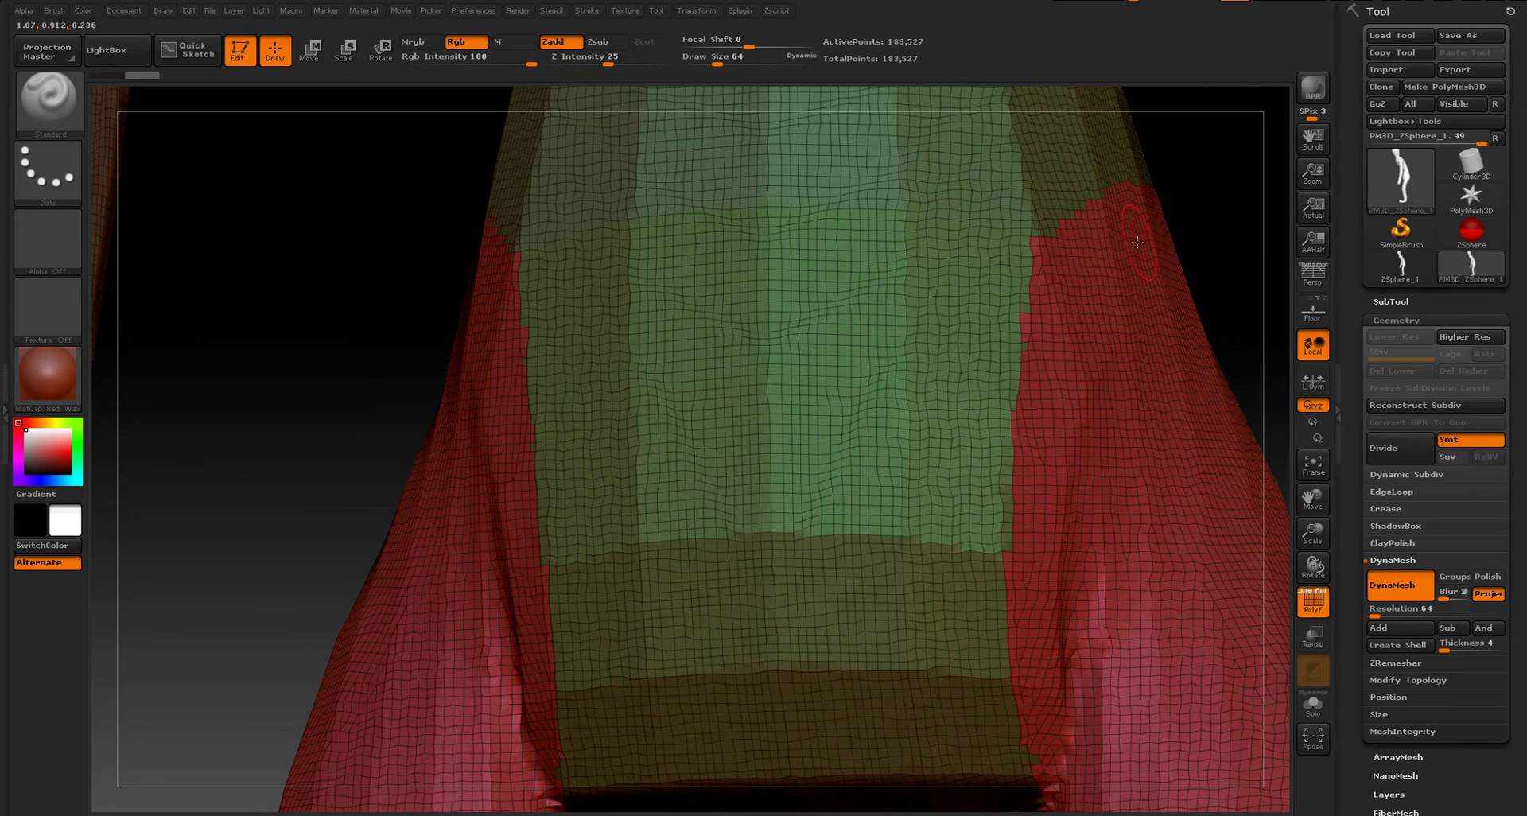
key(f)
drag(1070, 341, 988, 371)
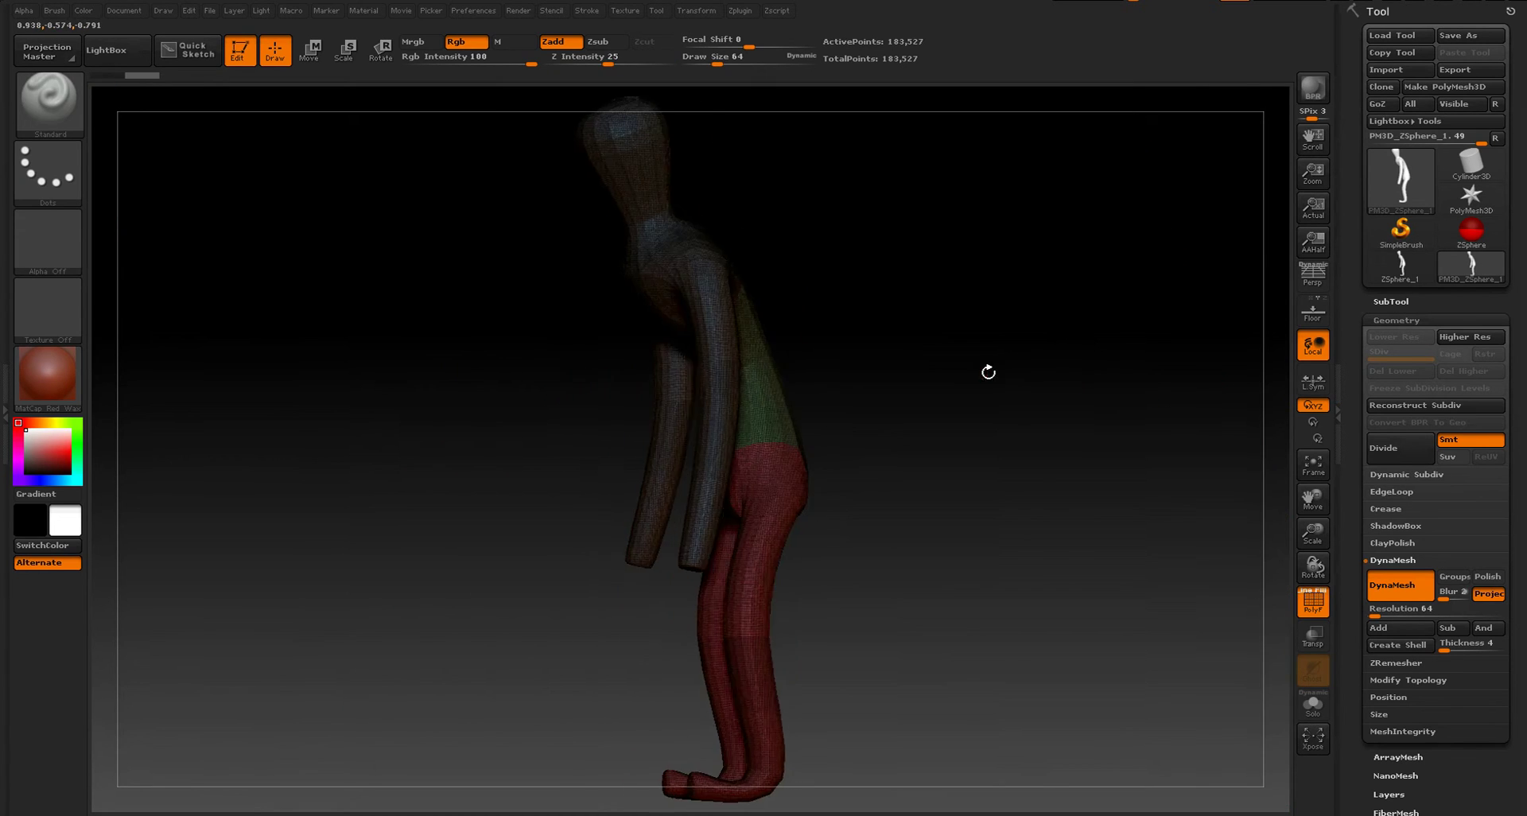
- Undo the DynaMesh conversion of the figure
key(ctrl+z)
key(ctrl+z)
key(ctrl+z)
key(ctrl+z)
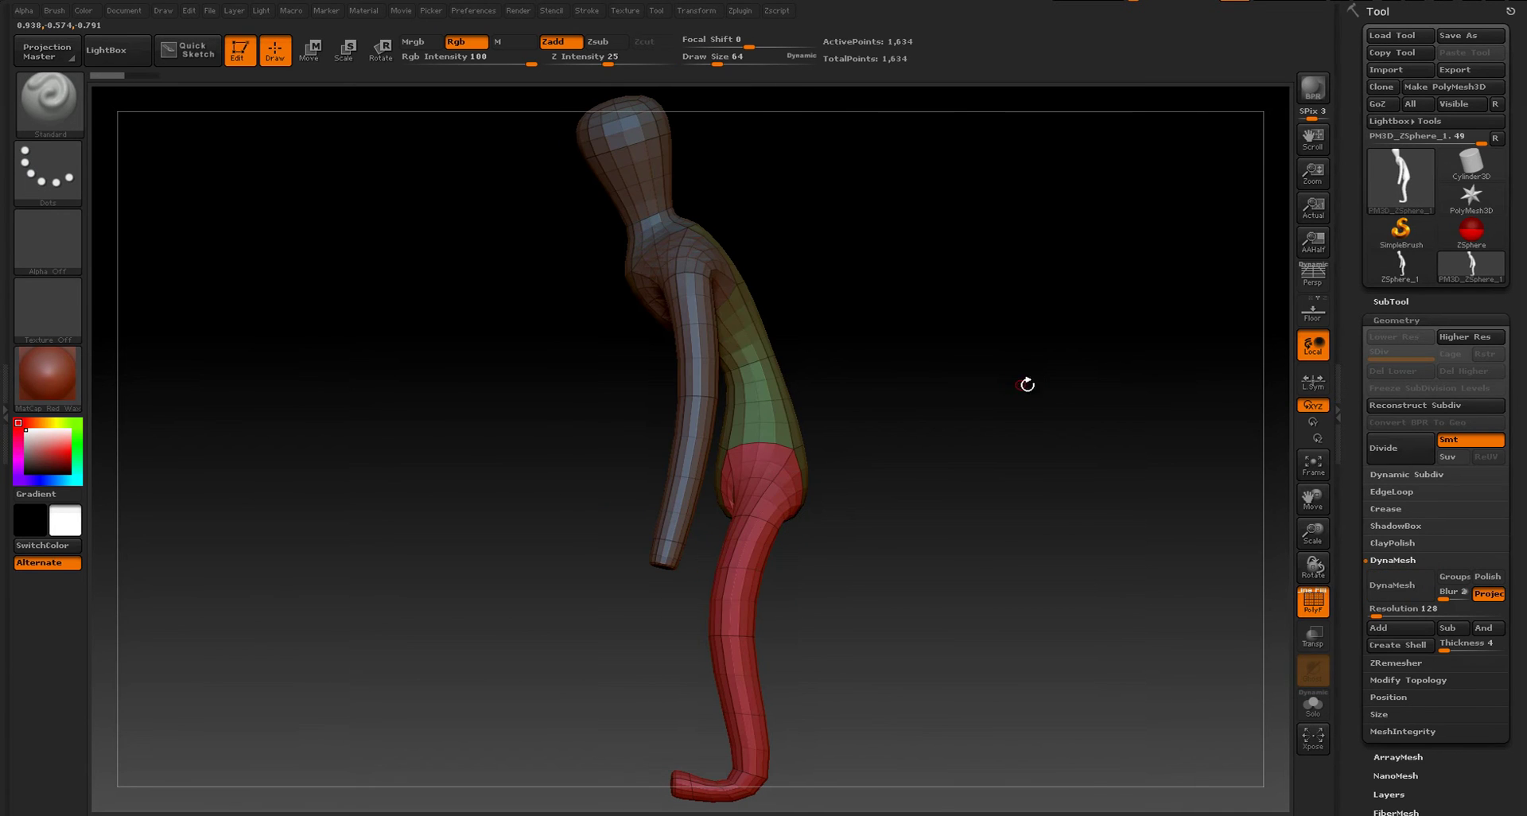
- Reapply DynaMesh to the figure at resolution 64 from the front view and check its wireframe
drag(1011, 358, 1043, 358)
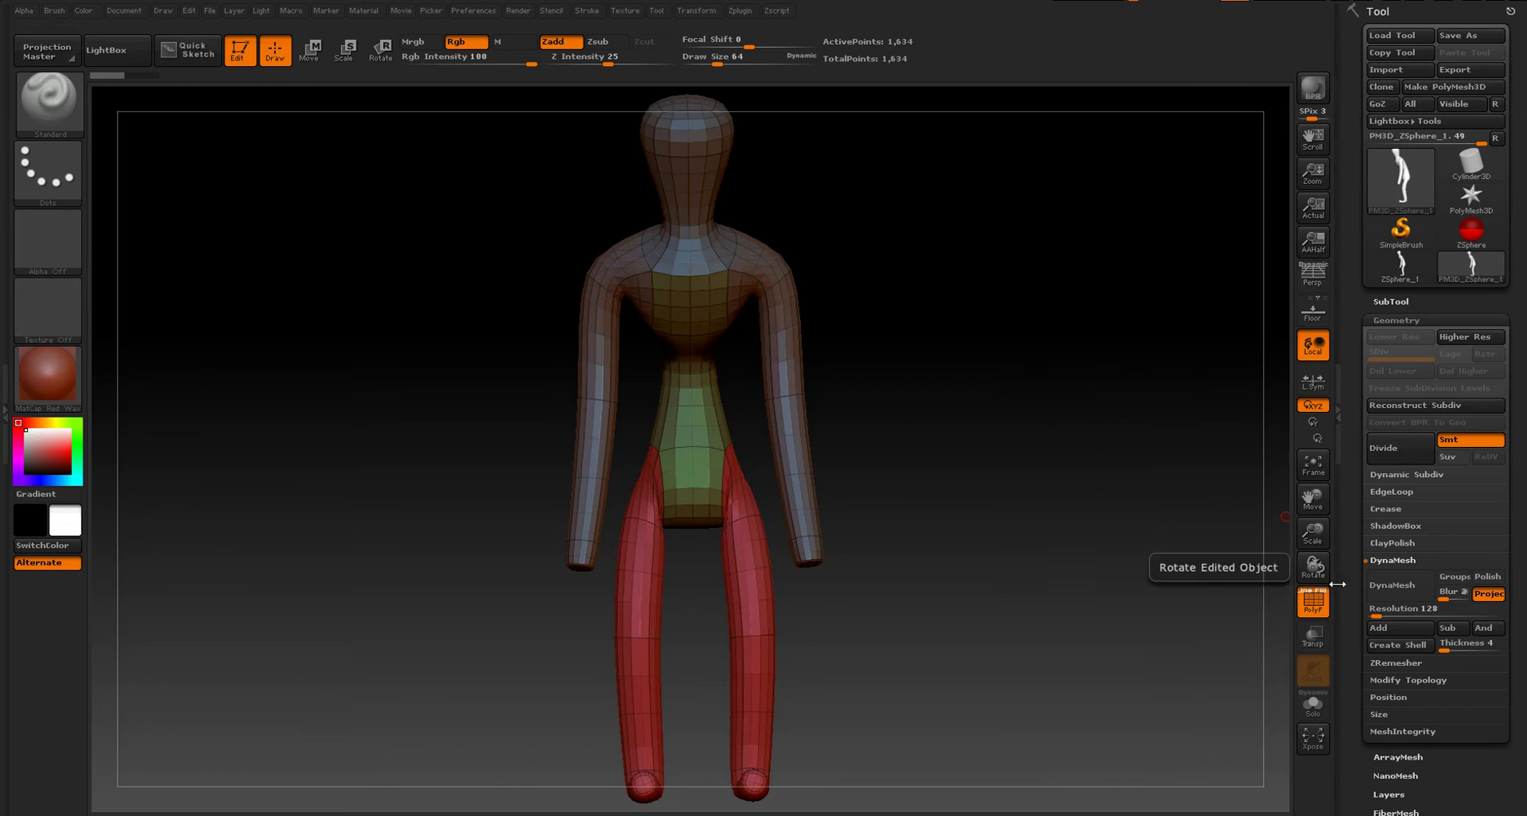
click(1375, 612)
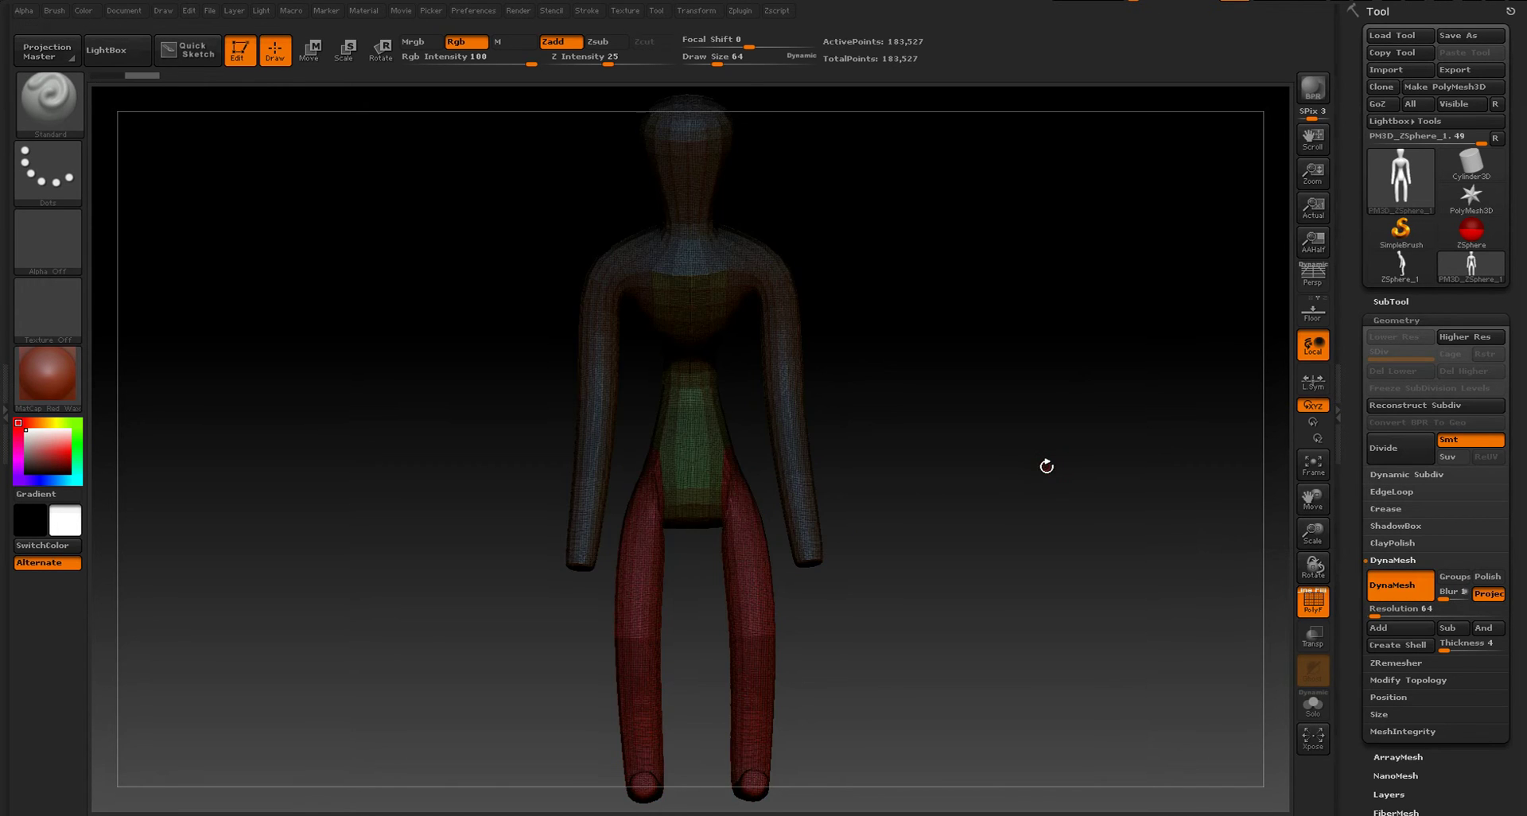
key(shift+f)
key(shift+f)
mouse_move(1026, 464)
ctrl+right_down()
mouse_move(1050, 608)
mouse_move(990, 483)
mouse_move(969, 513)
ctrl+right_up()
- Set the brush draw size to 530 and hide the polyframe so the plain figure shows from the front
key(s)
drag(936, 505, 997, 503)
shift+drag(997, 503, 994, 413)
key(f)
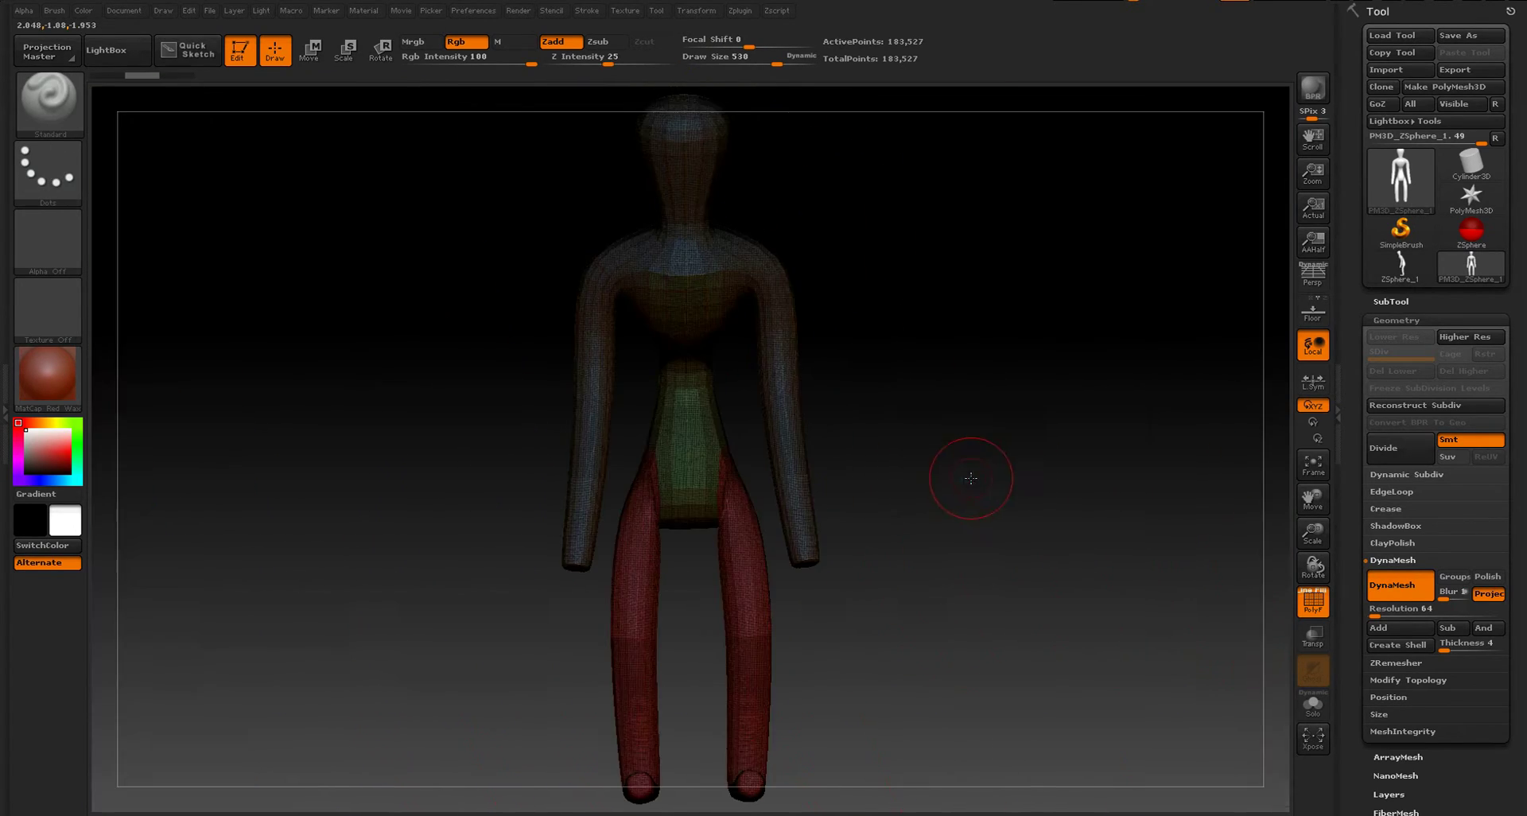
mouse_move(968, 478)
mouse_down()
mouse_move(944, 447)
mouse_move(1000, 411)
mouse_move(1053, 408)
mouse_move(1023, 413)
mouse_move(1057, 416)
mouse_move(1030, 434)
mouse_move(1005, 430)
mouse_move(1108, 422)
mouse_move(981, 389)
mouse_move(939, 403)
mouse_move(1029, 423)
mouse_move(1045, 364)
mouse_up()
key(shift+f)
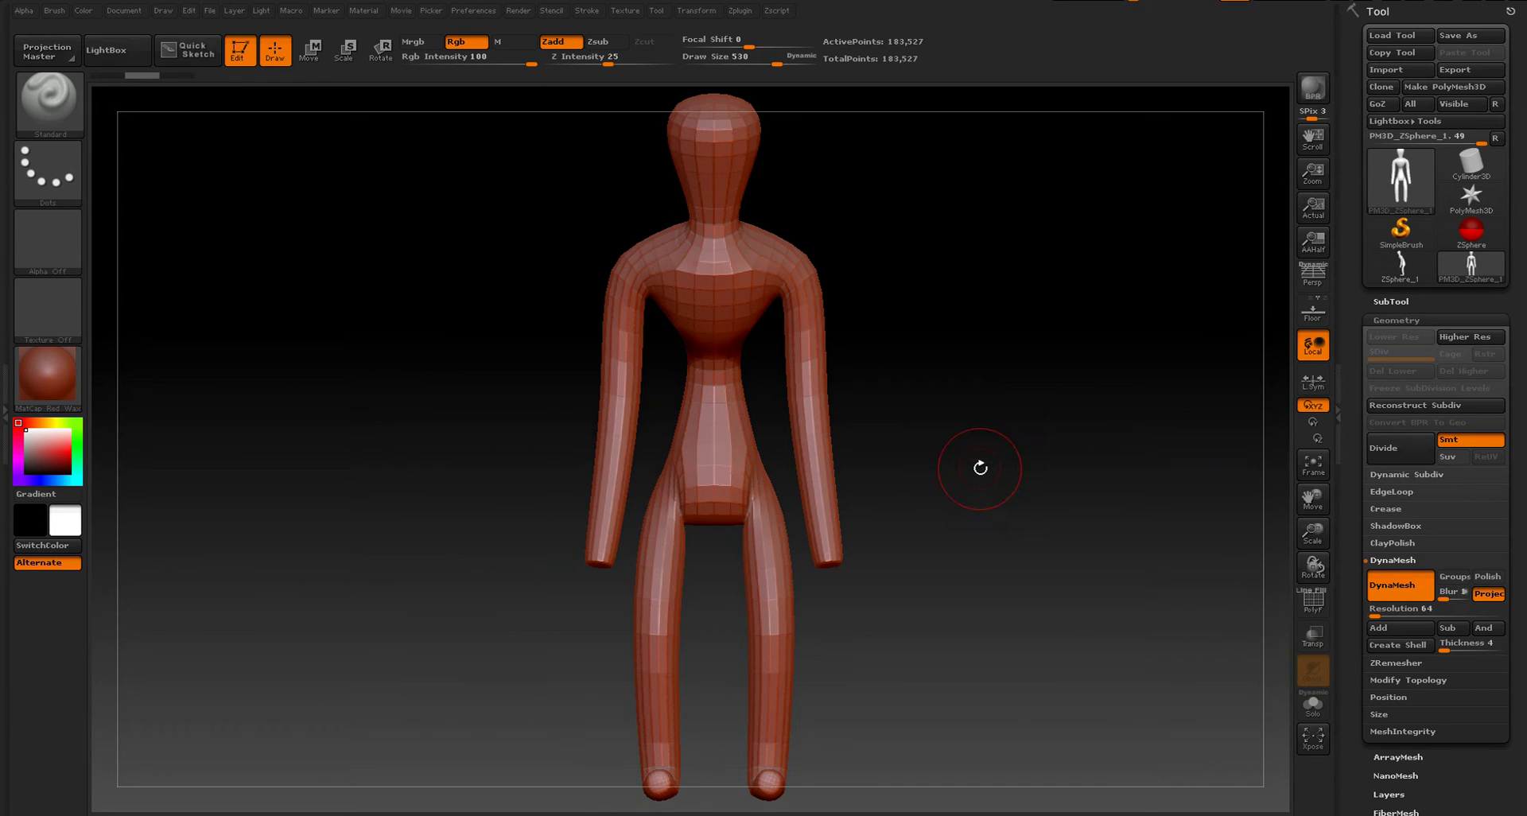
- Temporarily call up the Smooth brush to see how the active brush and its settings change
key(shift)
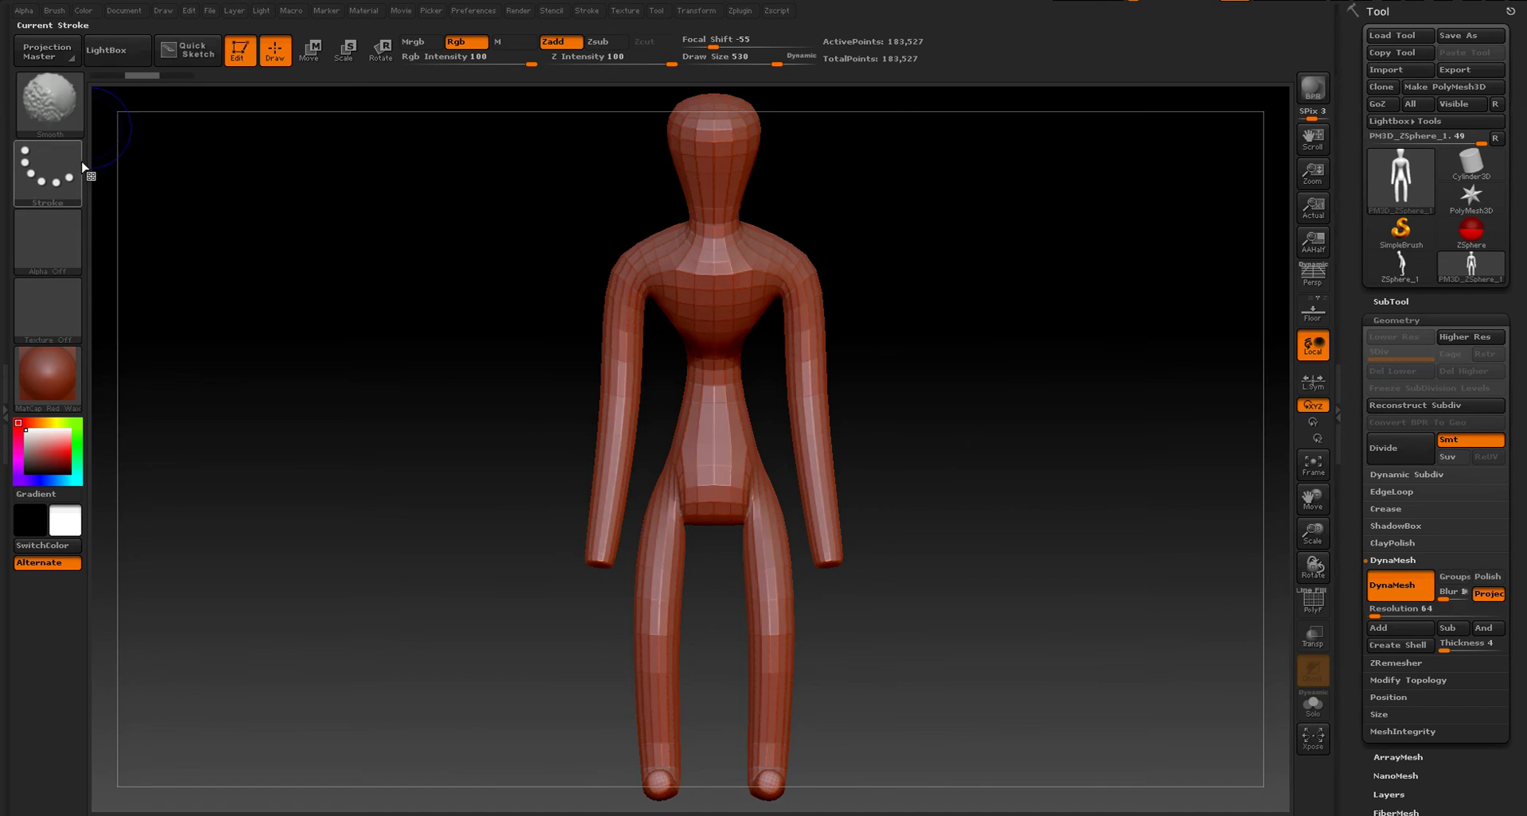
key(shift)
key(shift)
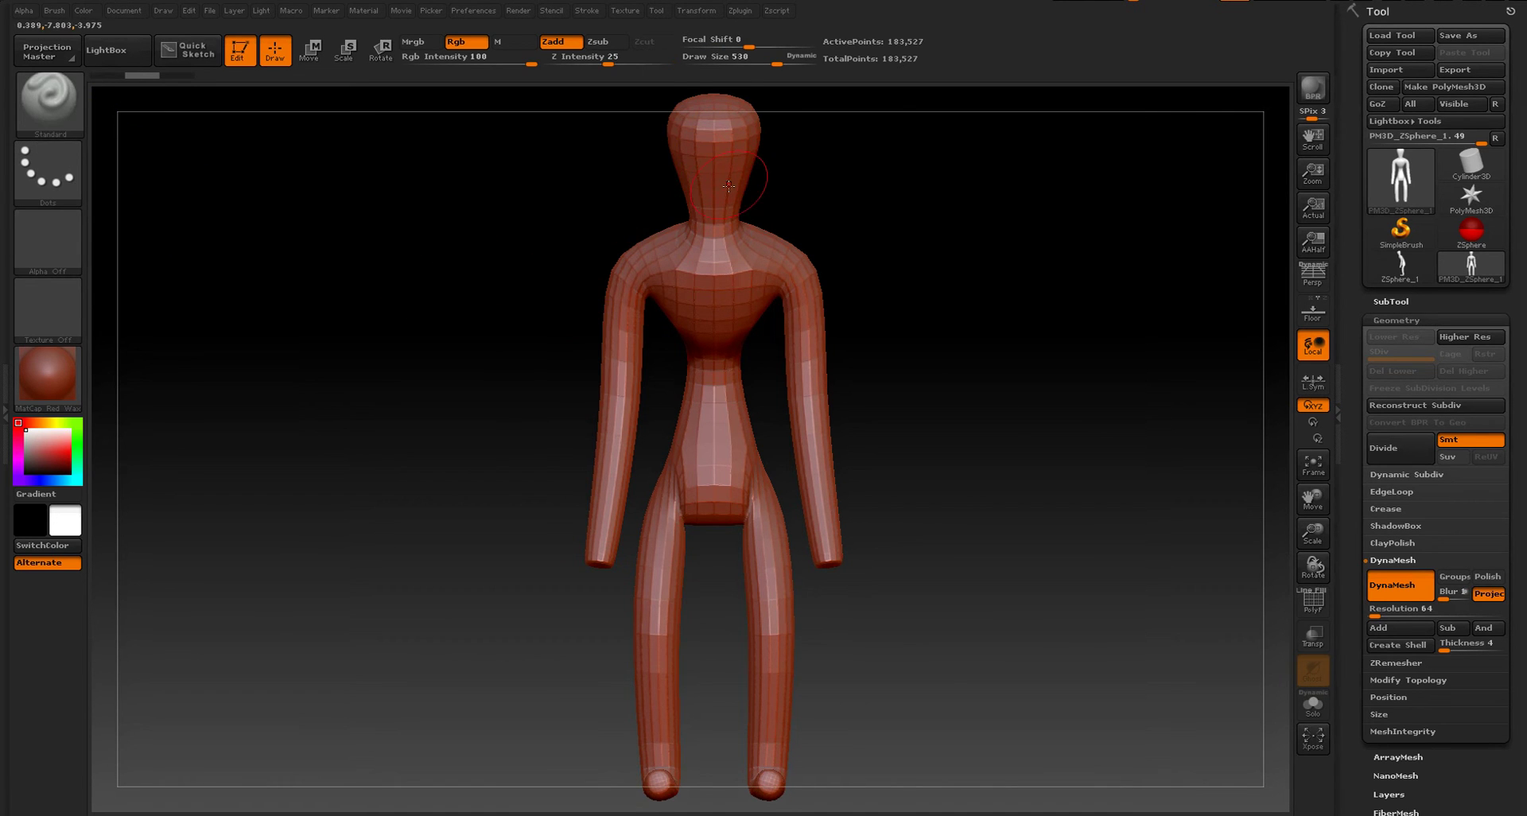
- Look up the brush size shortcut in the notes and raise the brush draw size to 800
click(765, 65)
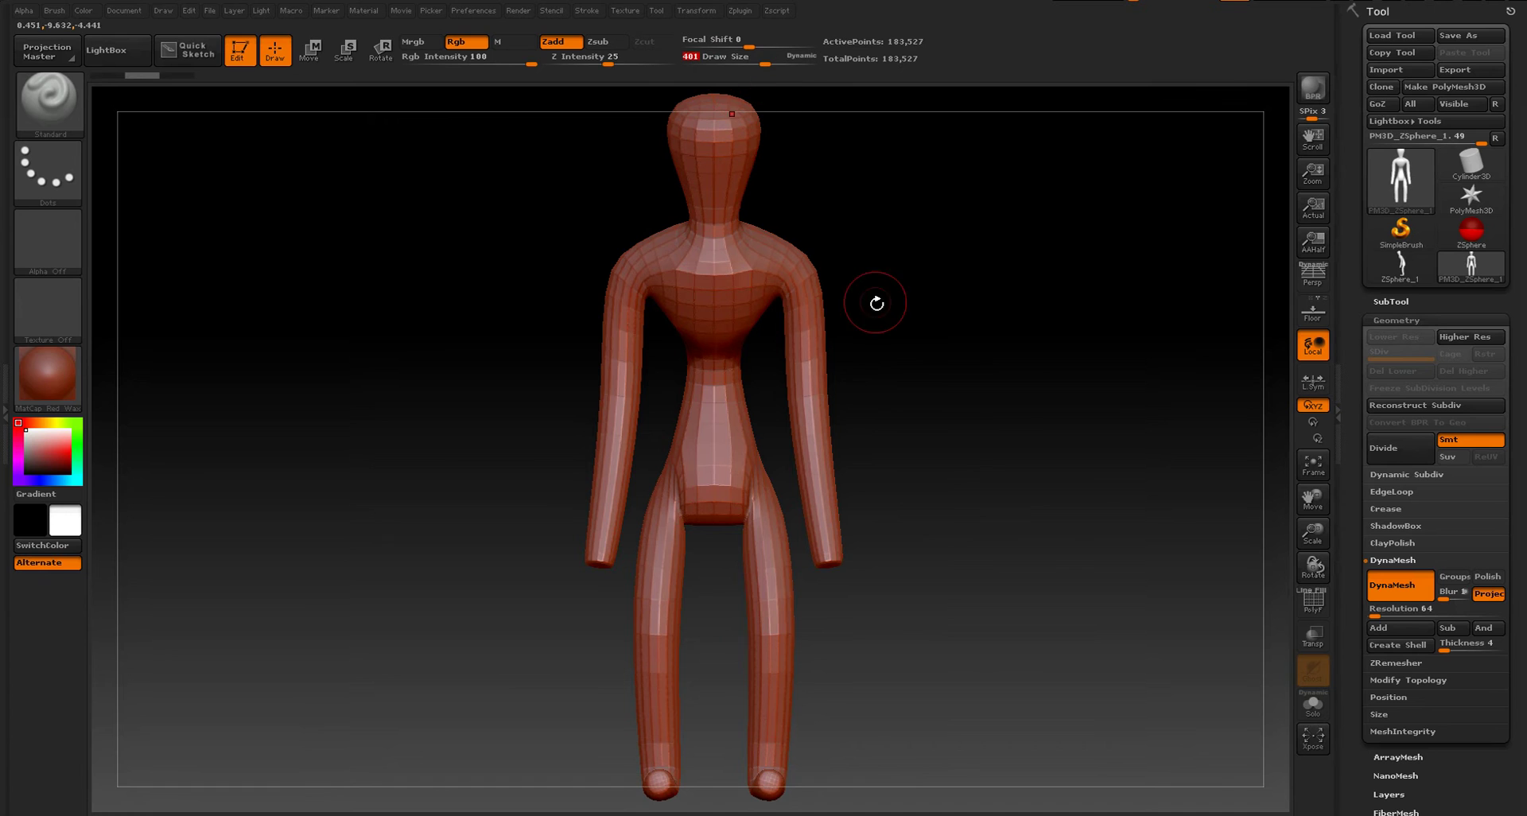
key(s)
key(alt+Tab)
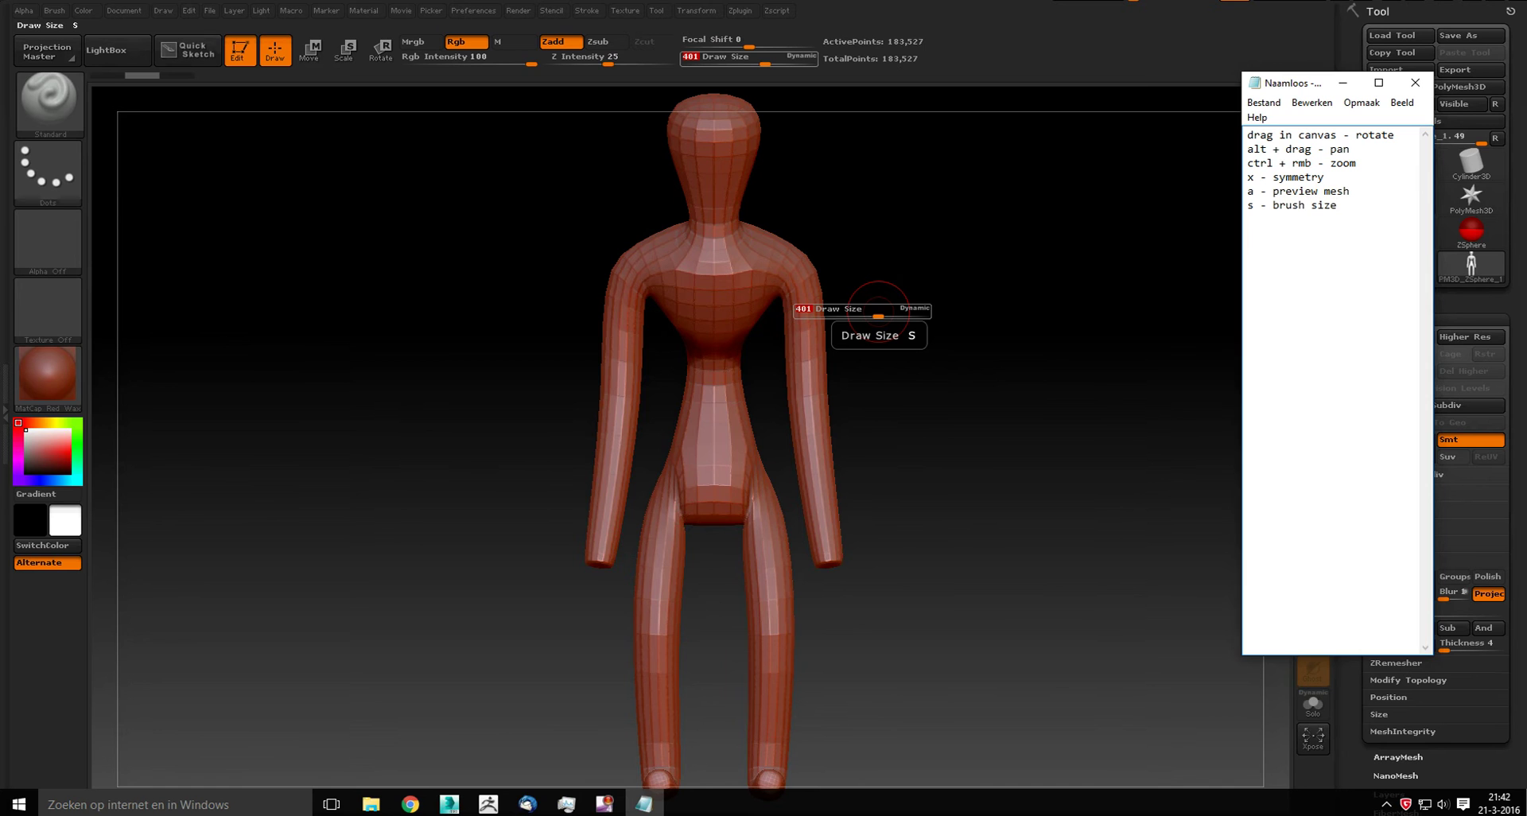
key(alt+Tab)
key(s)
drag(901, 335, 923, 337)
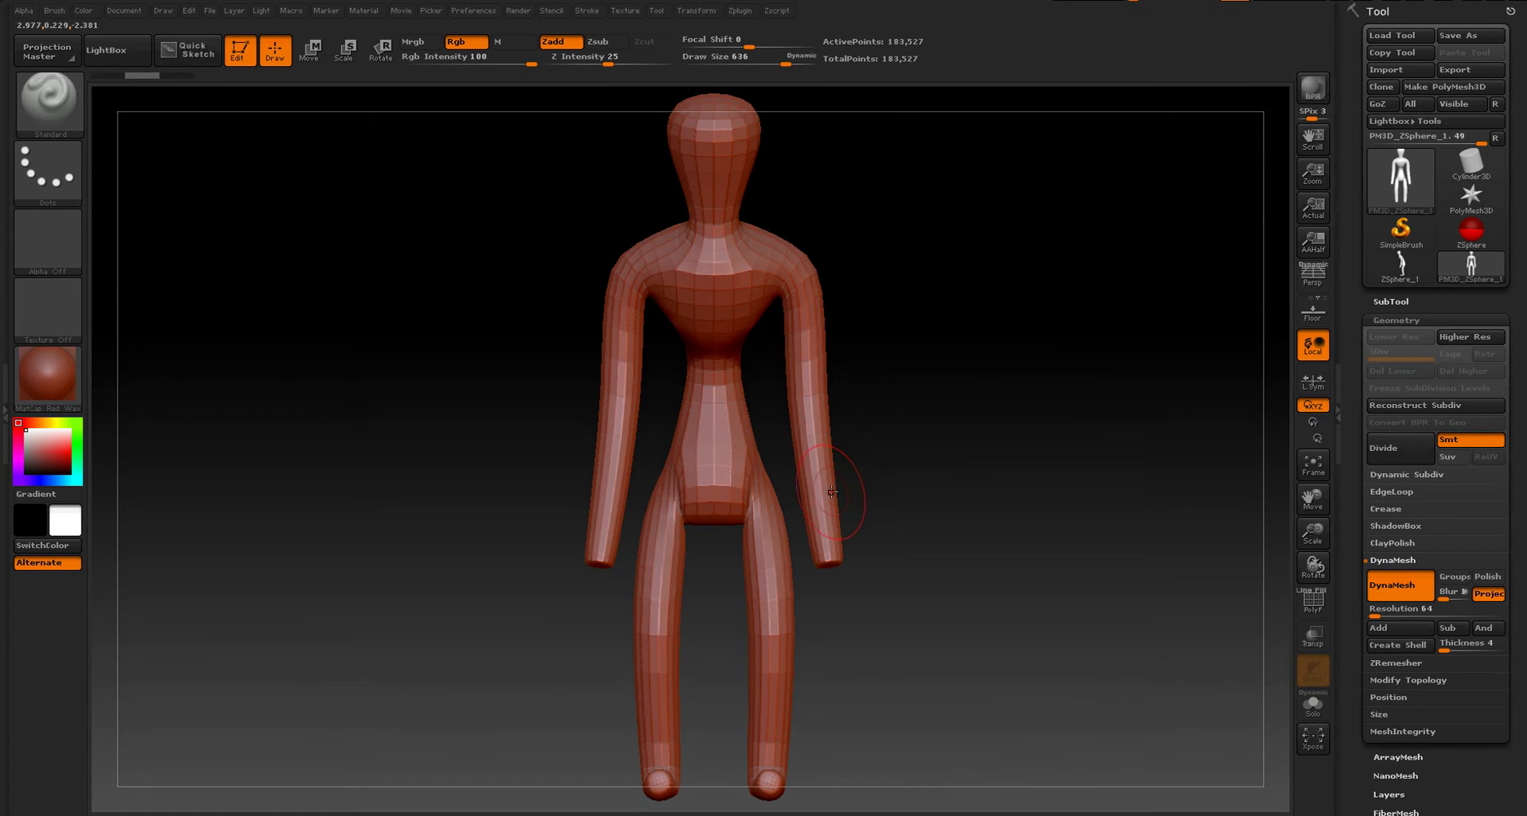
key(s)
click(845, 489)
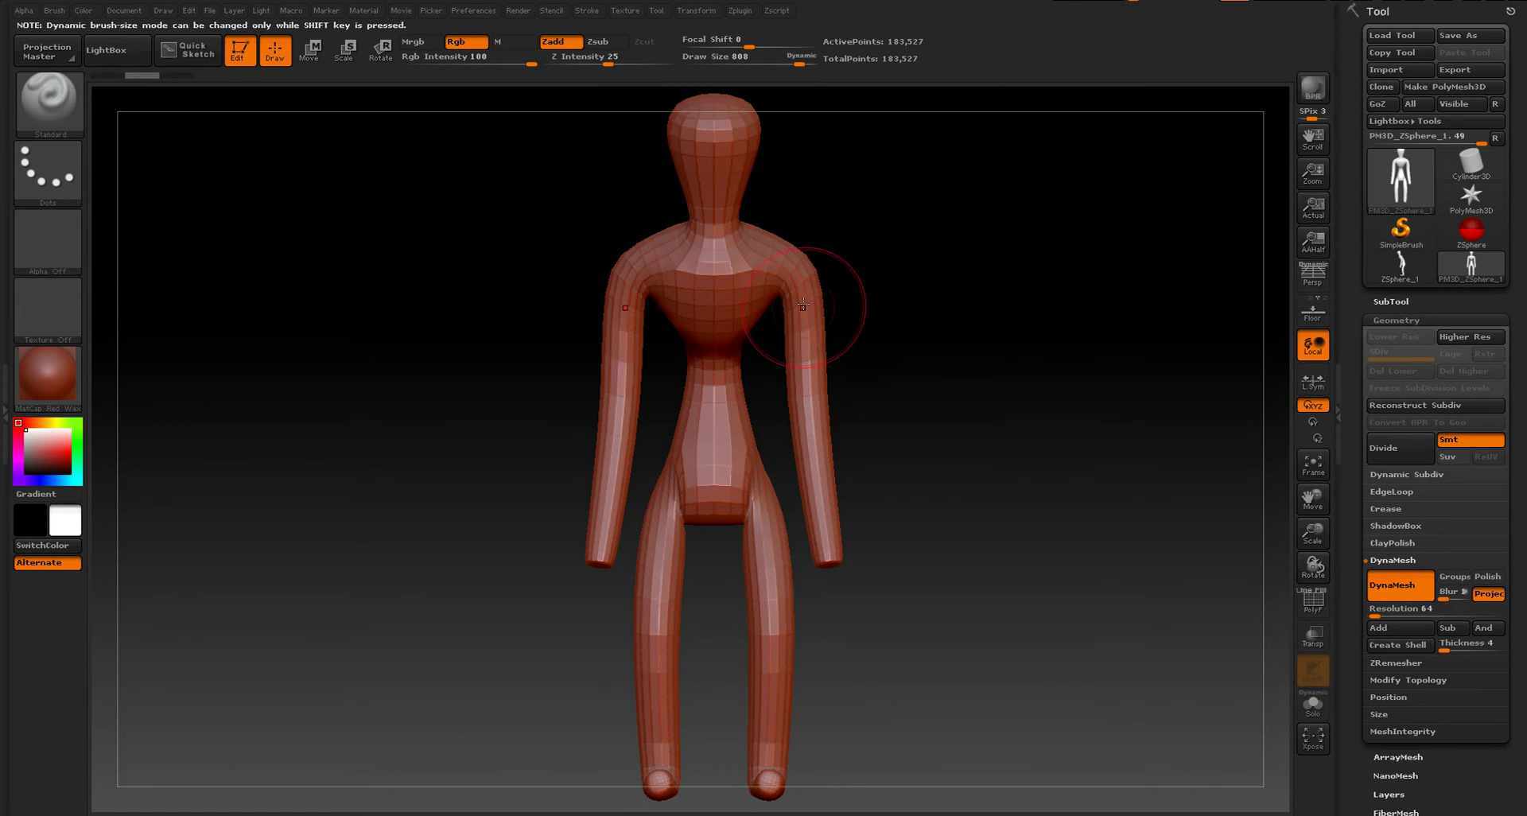
- Smooth away the faceted edges over the whole figure, working from the front, side and back
key(shift)
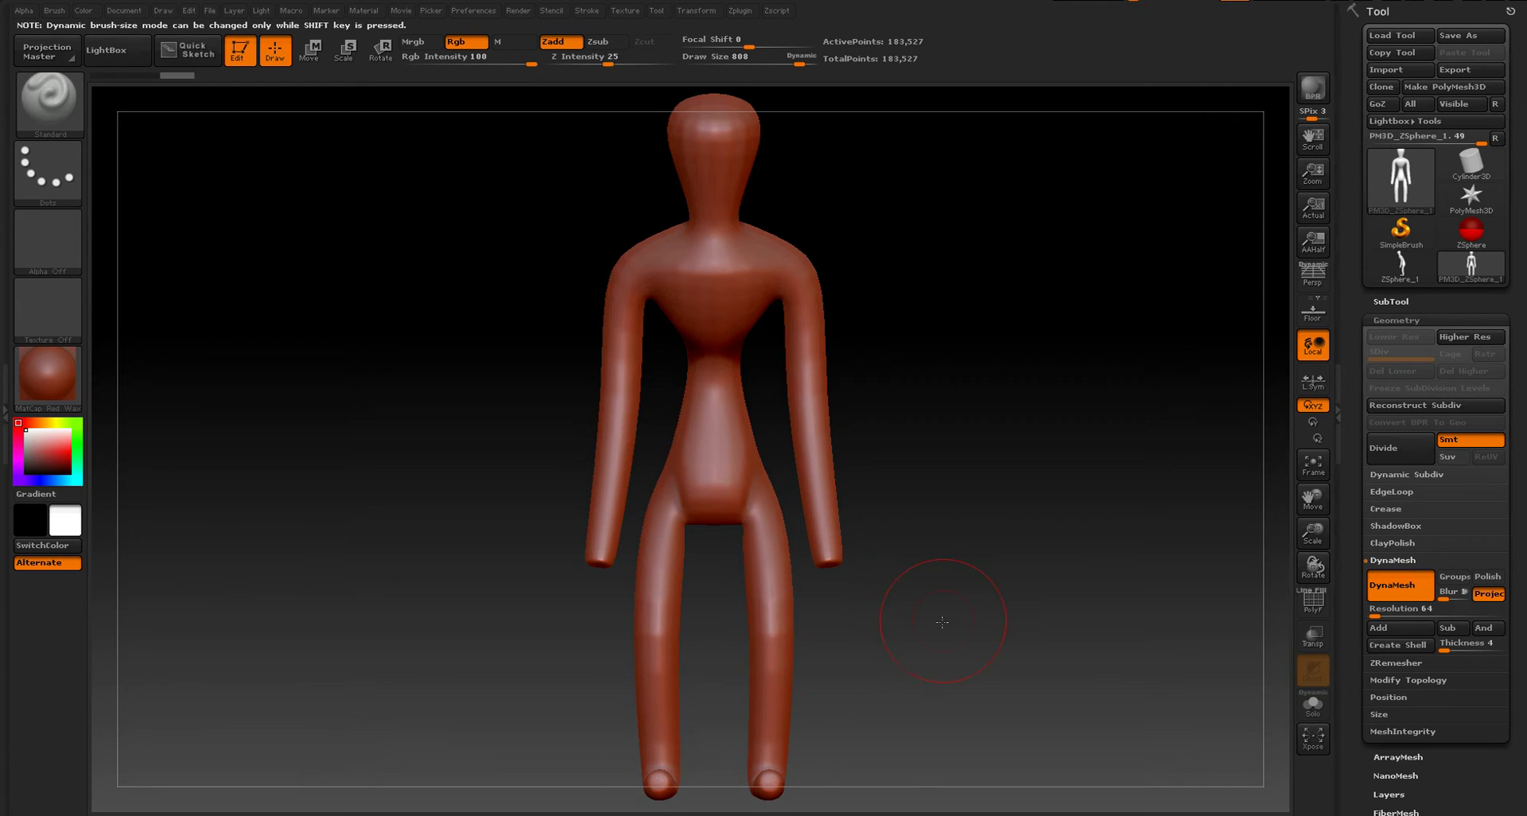
drag(904, 631, 914, 433)
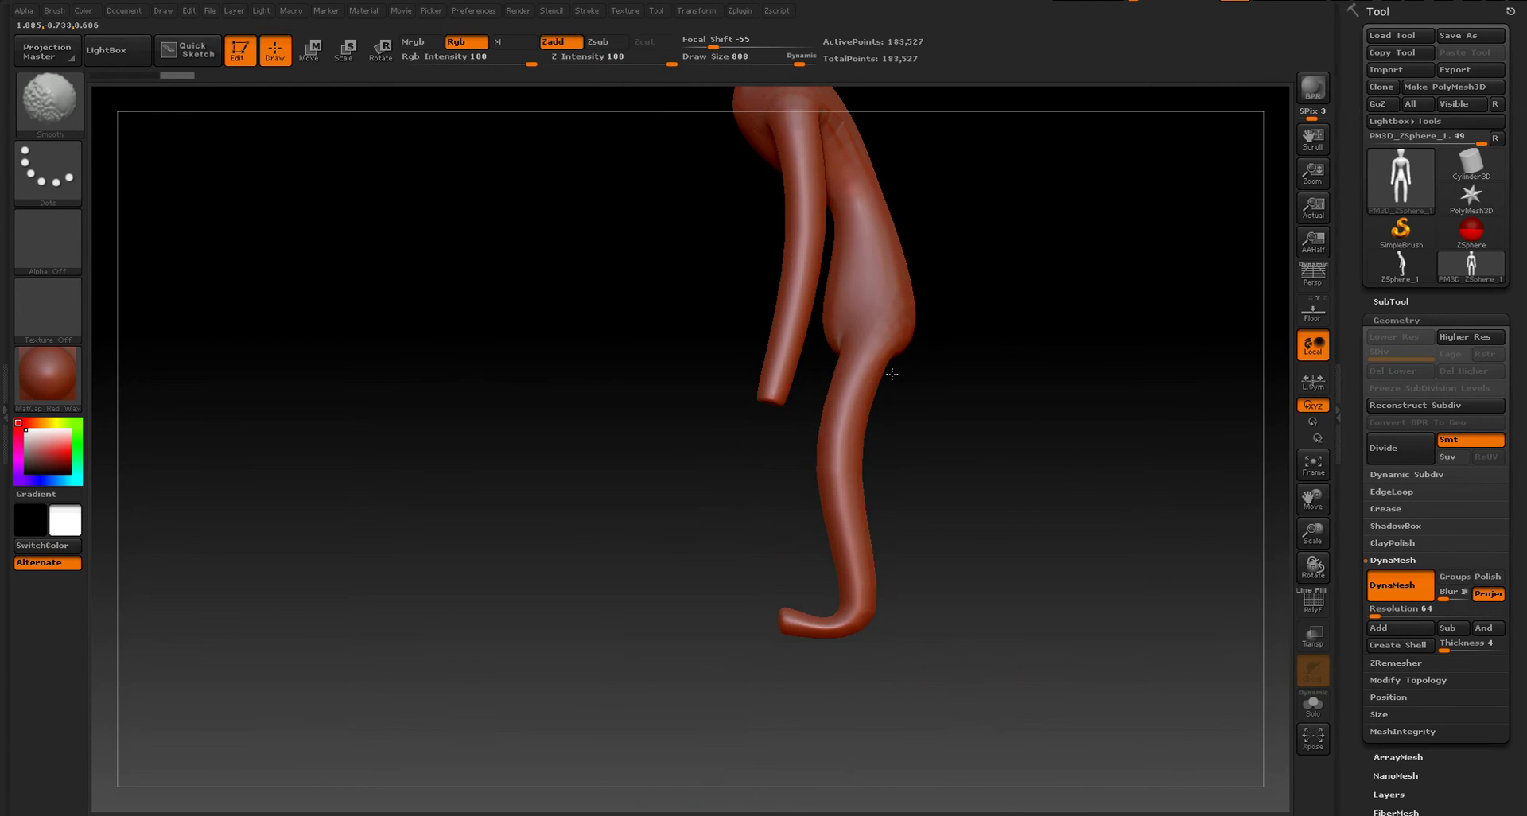
drag(893, 373, 966, 341)
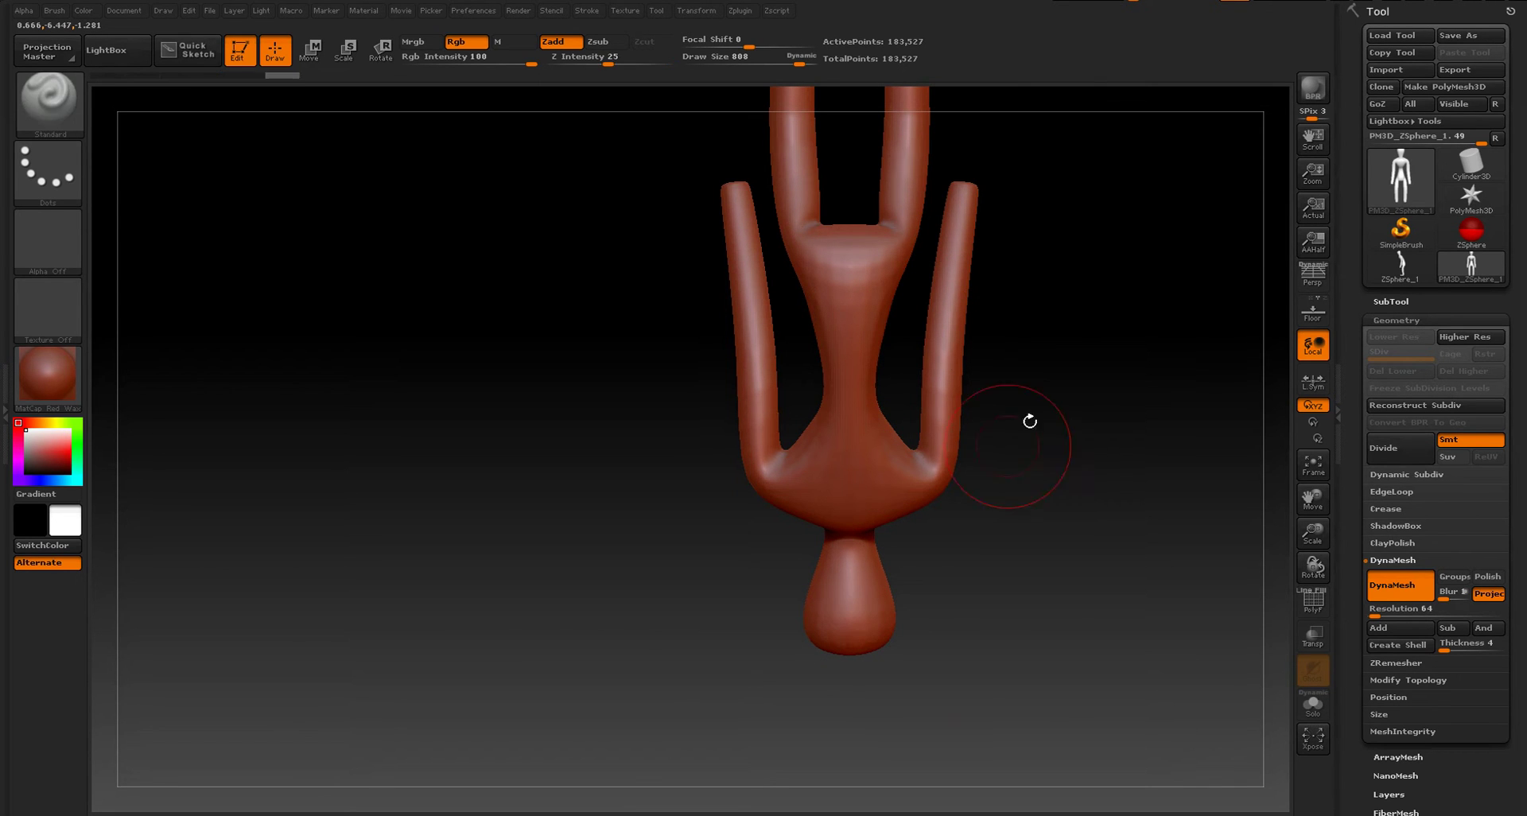
mouse_move(1029, 419)
mouse_down()
mouse_move(1066, 528)
mouse_move(1013, 334)
mouse_up()
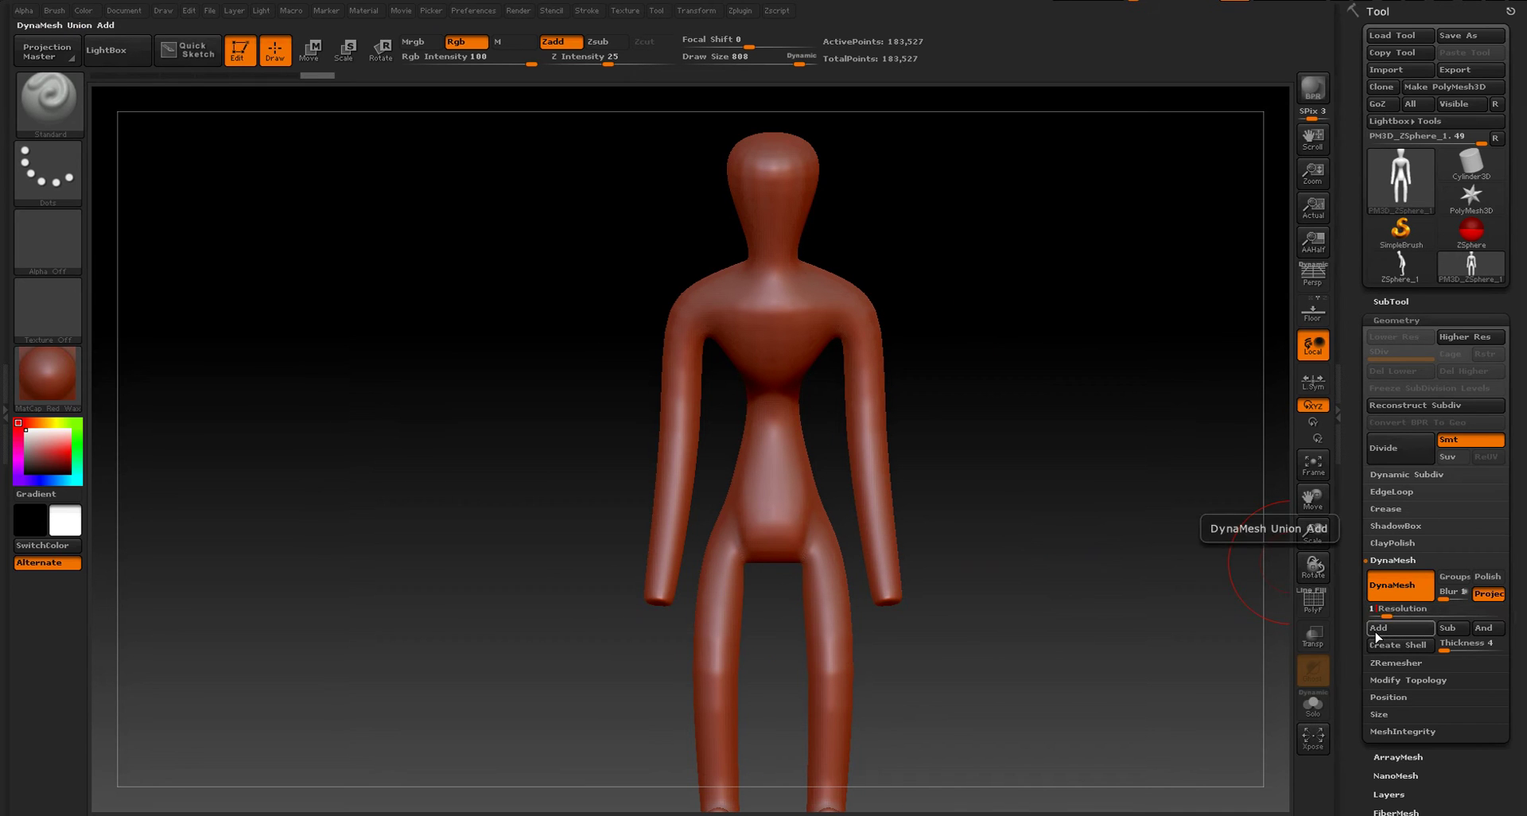
- Turn DynaMesh off and on again to remesh the smoothed figure, and set its resolution to 16
click(1412, 592)
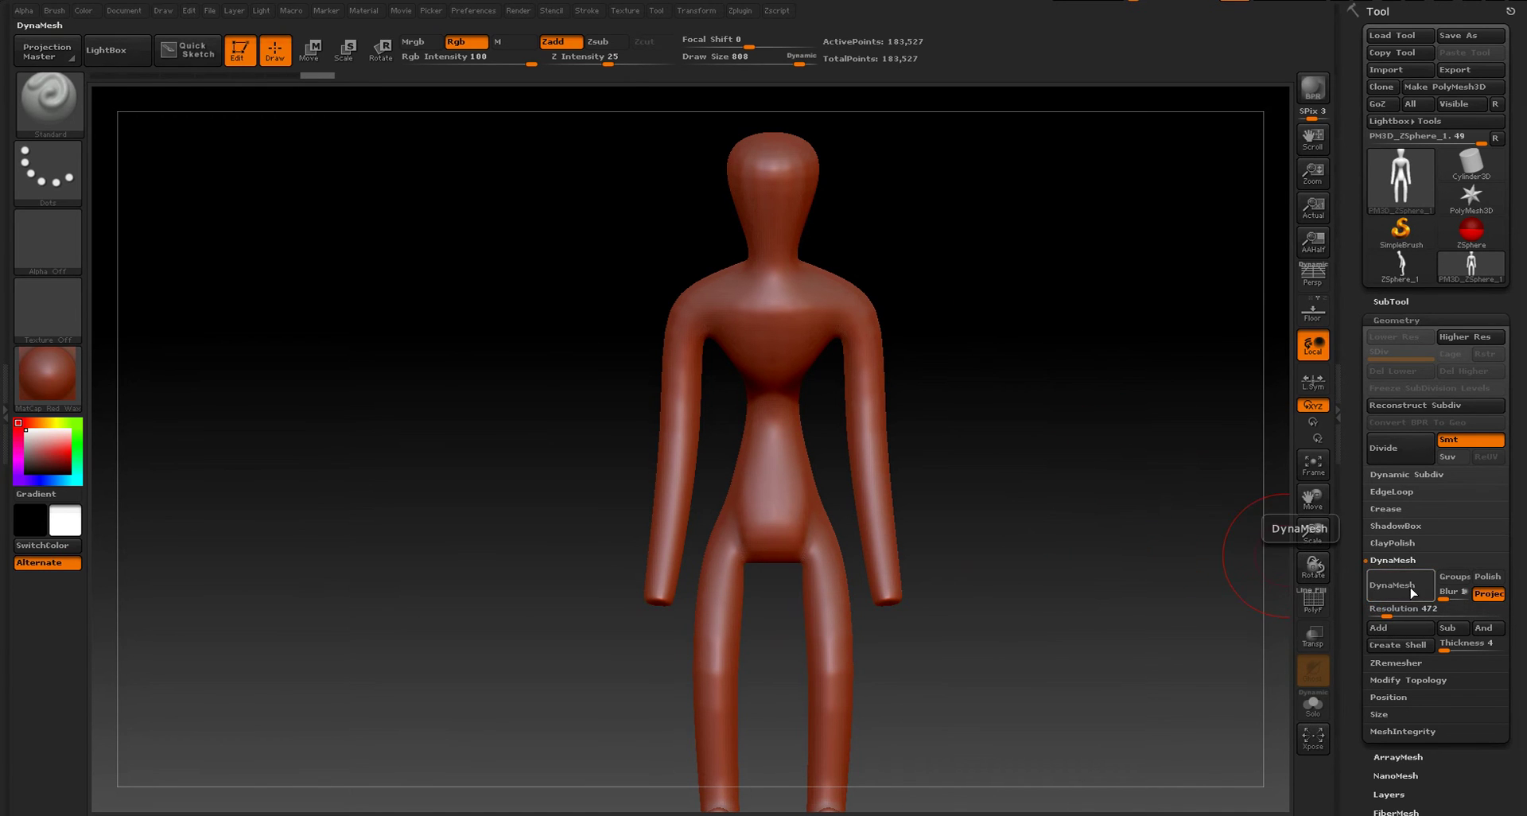
click(1412, 592)
drag(1382, 615, 1387, 615)
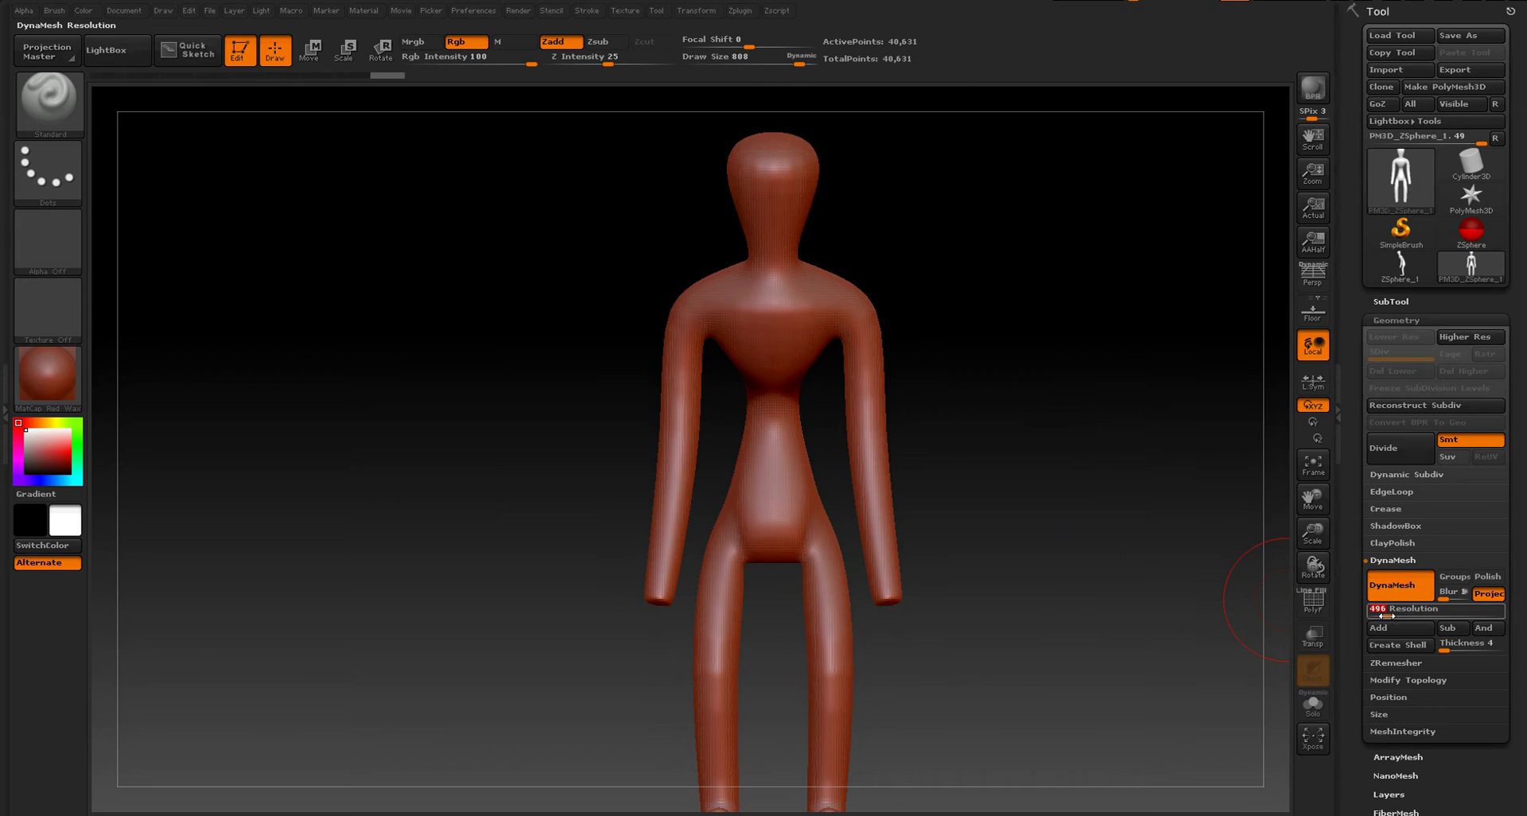
text(16)
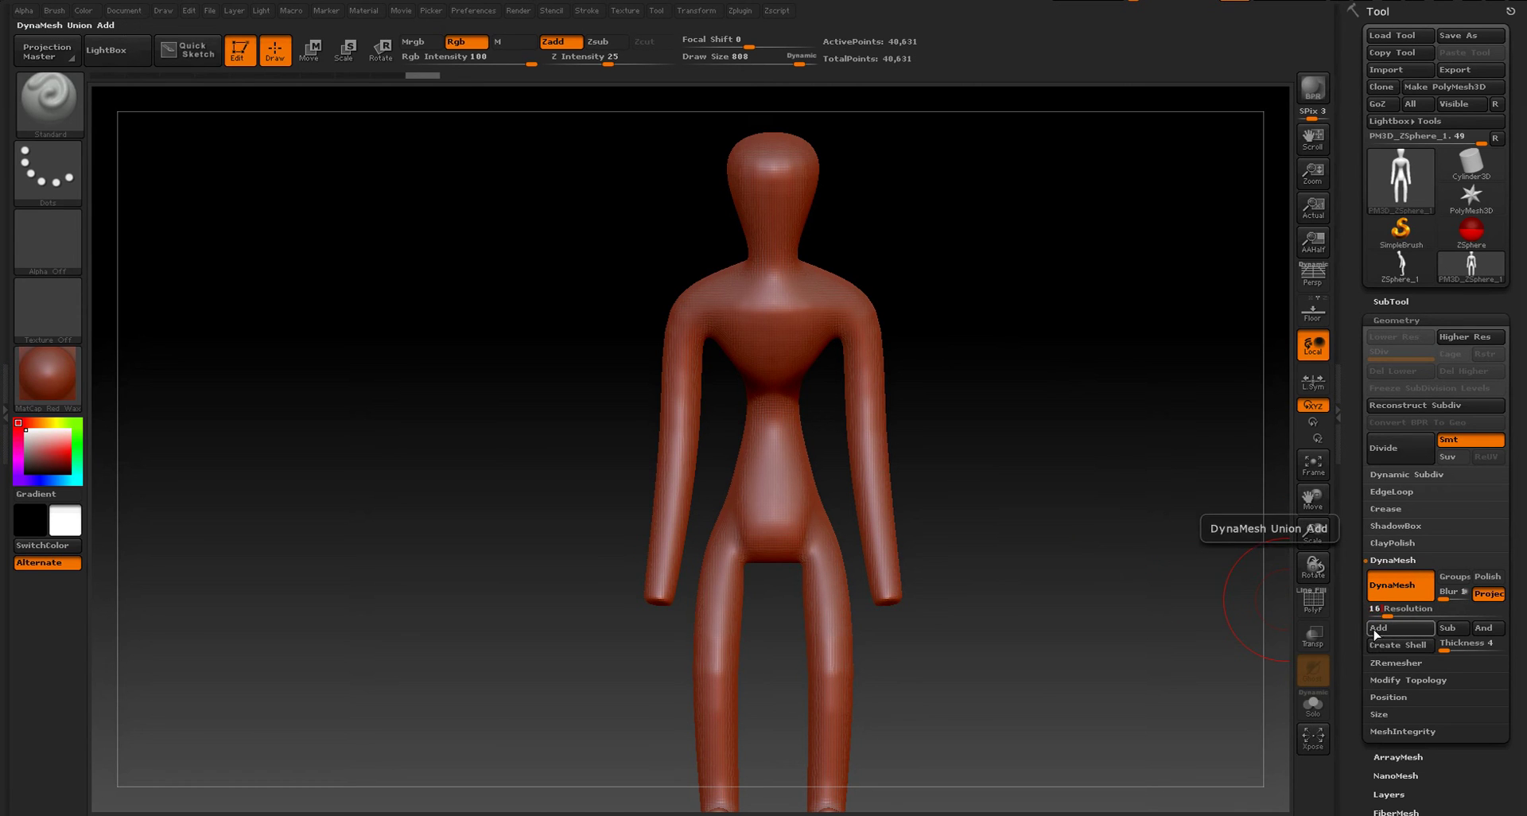
click(1393, 586)
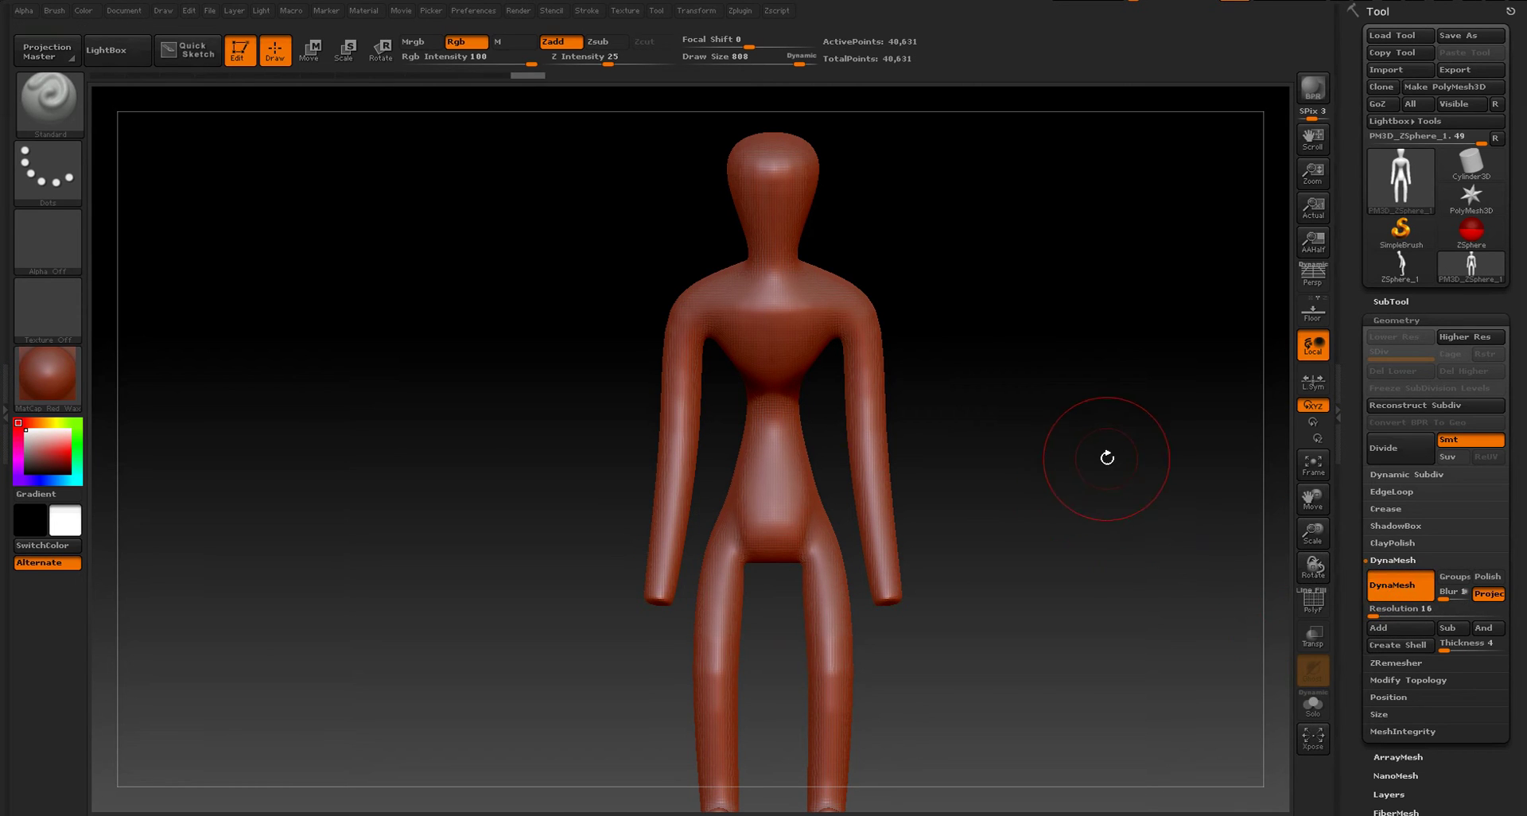
- Show the polyframe to inspect the remeshed grid around the chest and shoulders, and hide it again
key(shift+f)
ctrl+right_drag(1074, 443, 1098, 419)
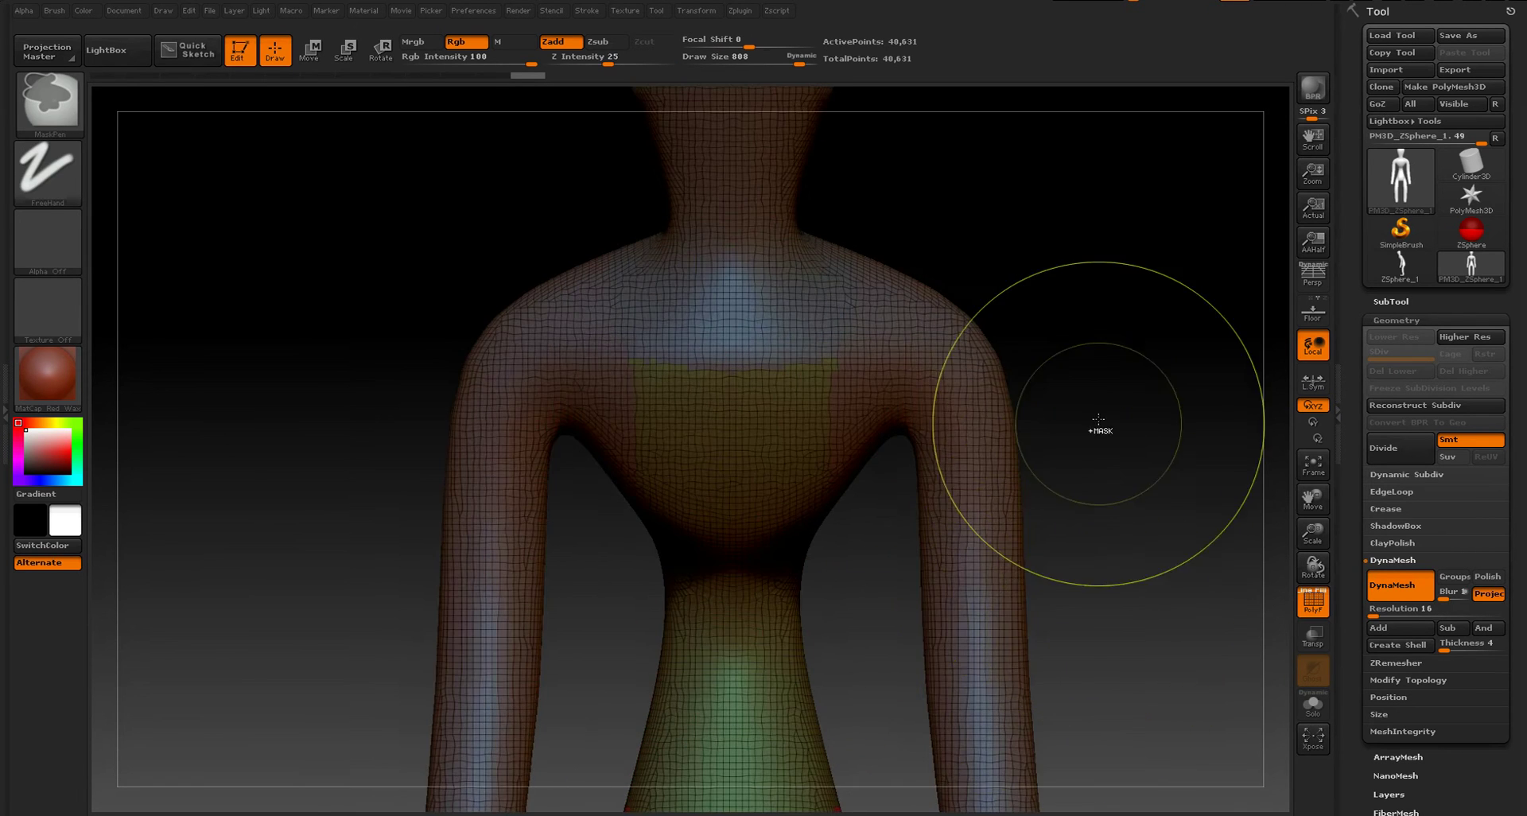
key(shift+f)
key(f)
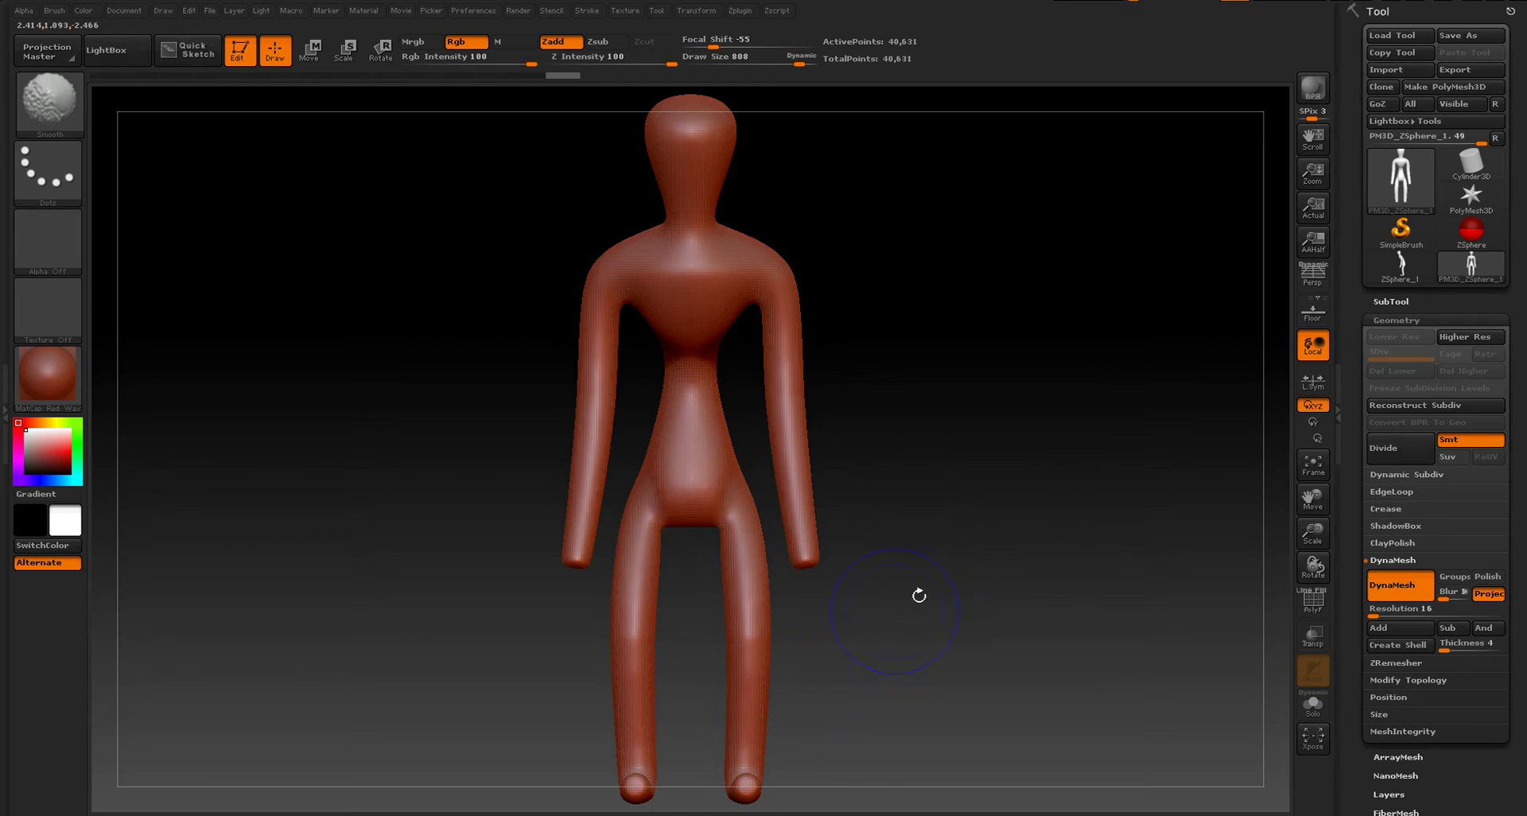
- Smooth the remeshed figure further, rounding the arm ends, and view it from the back
drag(919, 595, 881, 571)
shift+drag(890, 480, 1061, 347)
drag(1133, 366, 989, 394)
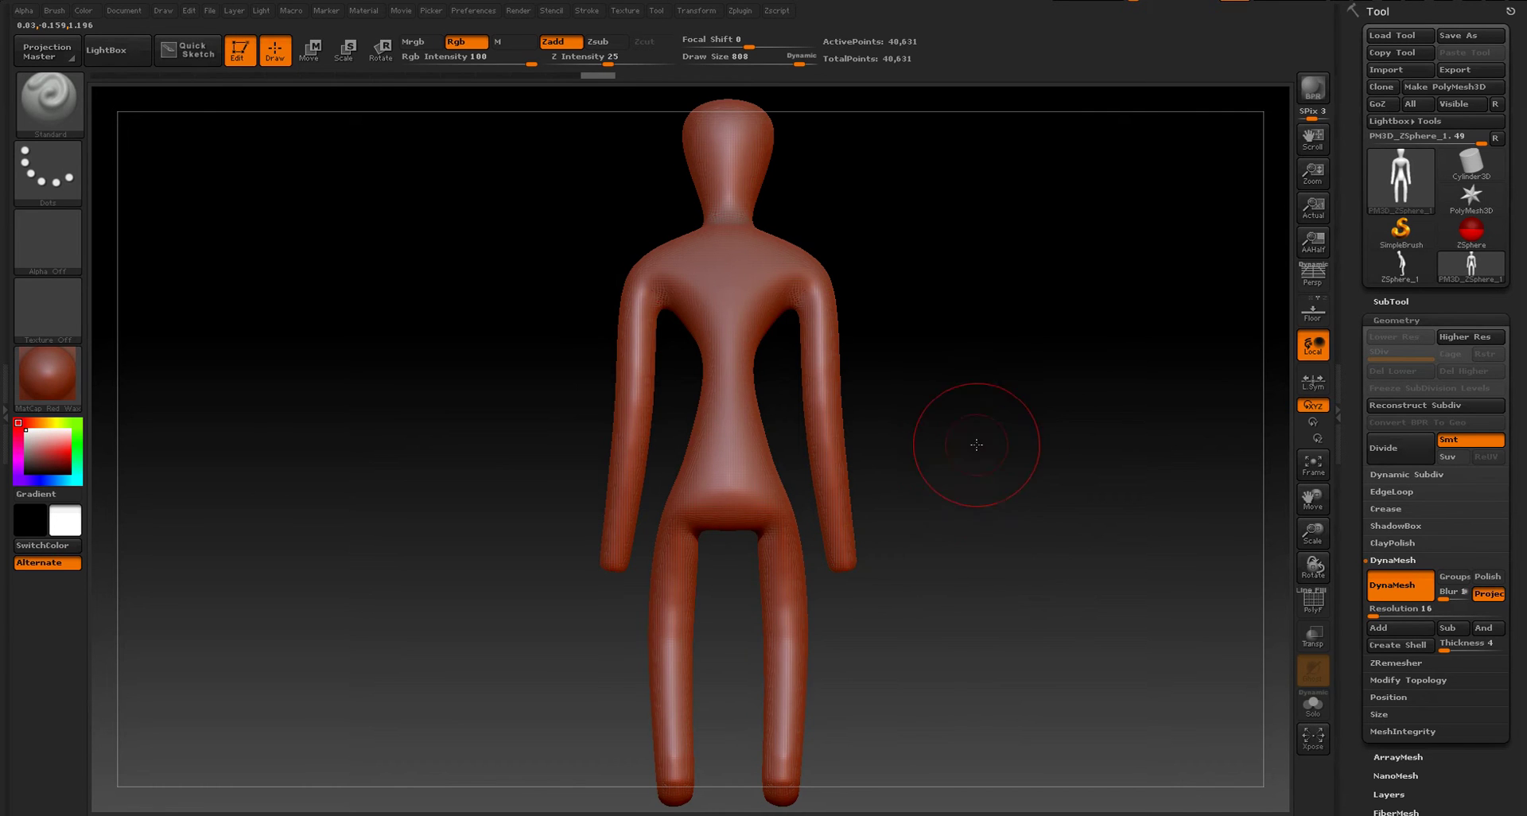
mouse_move(977, 445)
mouse_down()
mouse_move(1043, 430)
mouse_move(924, 445)
mouse_move(976, 441)
mouse_up()
mouse_move(962, 359)
mouse_down()
mouse_move(978, 446)
mouse_move(975, 389)
mouse_up()
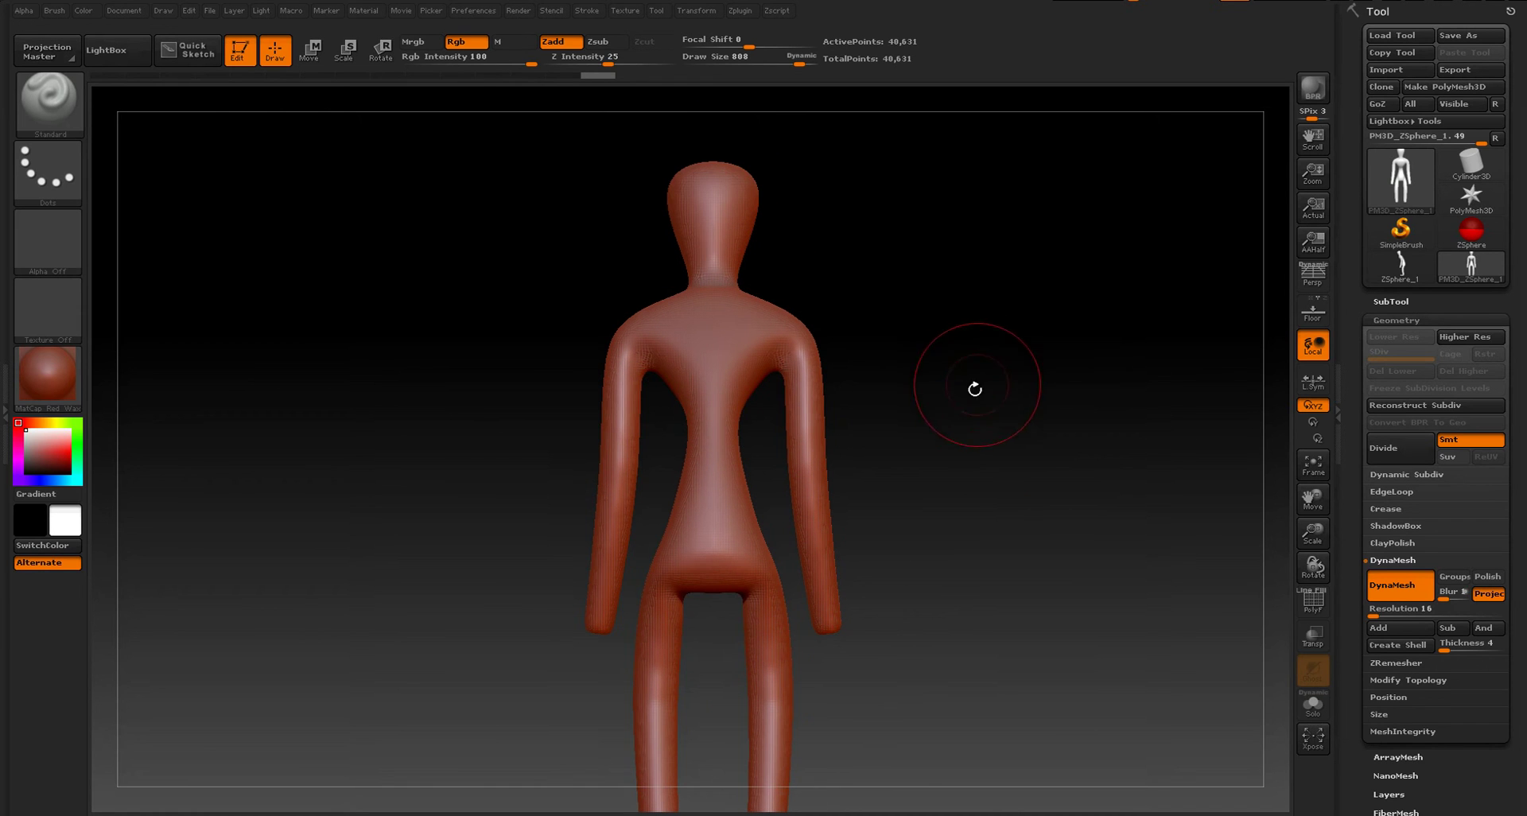
- Choose the Move brush as the sculpting brush
click(49, 102)
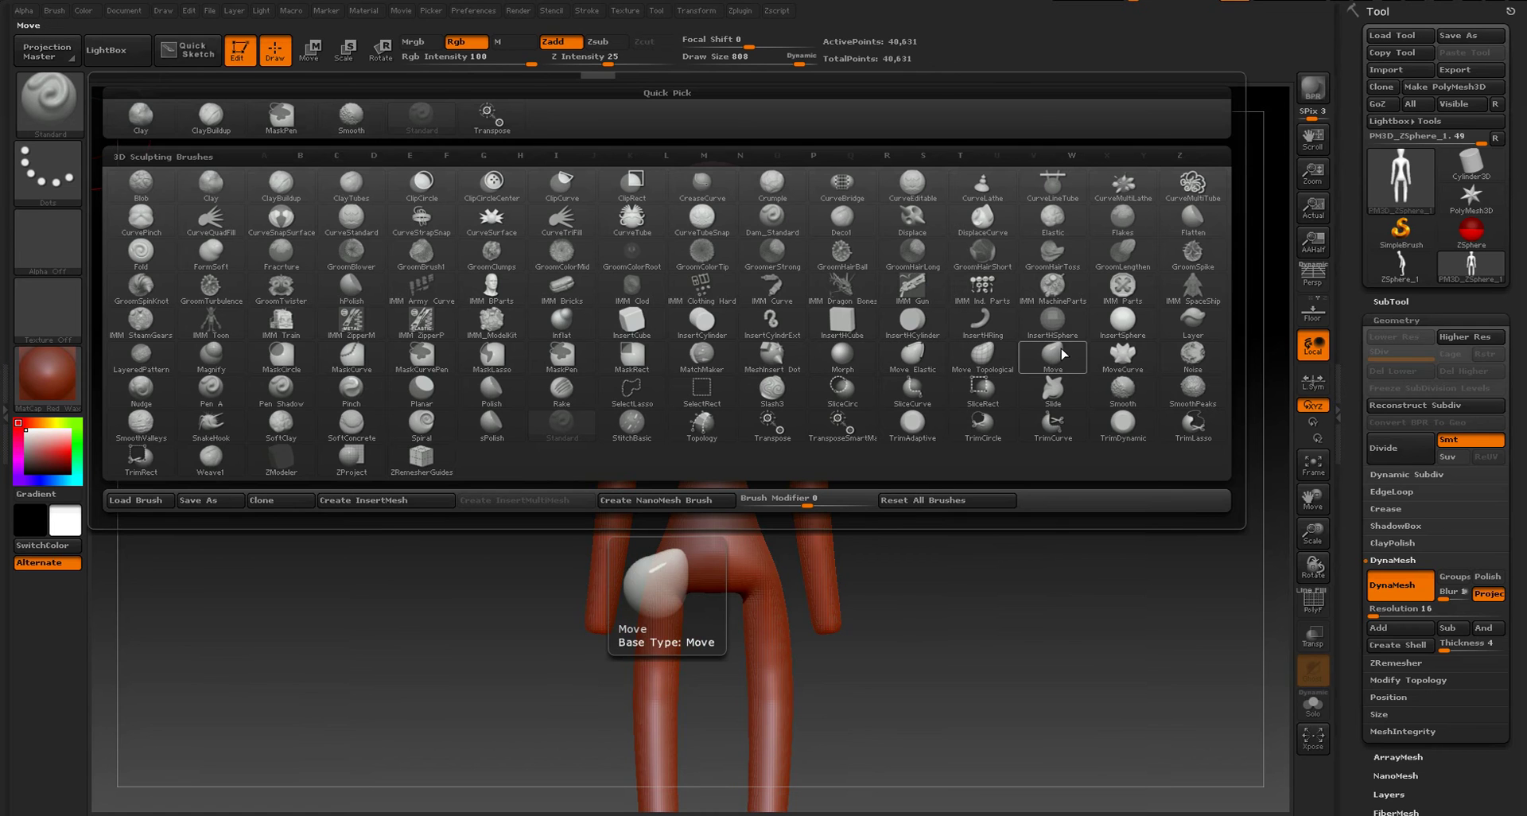
key(b)
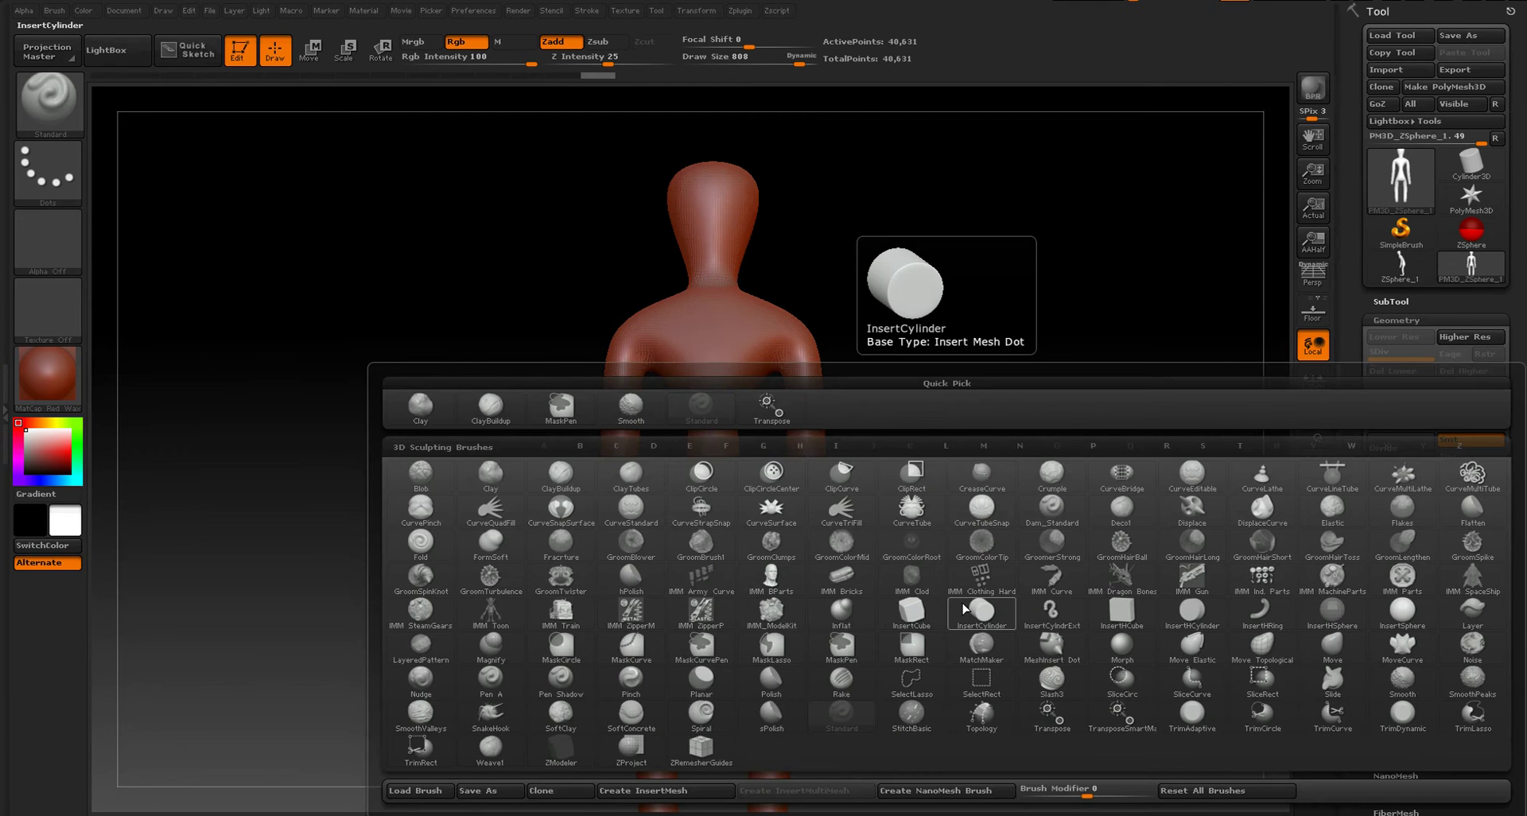
key(m)
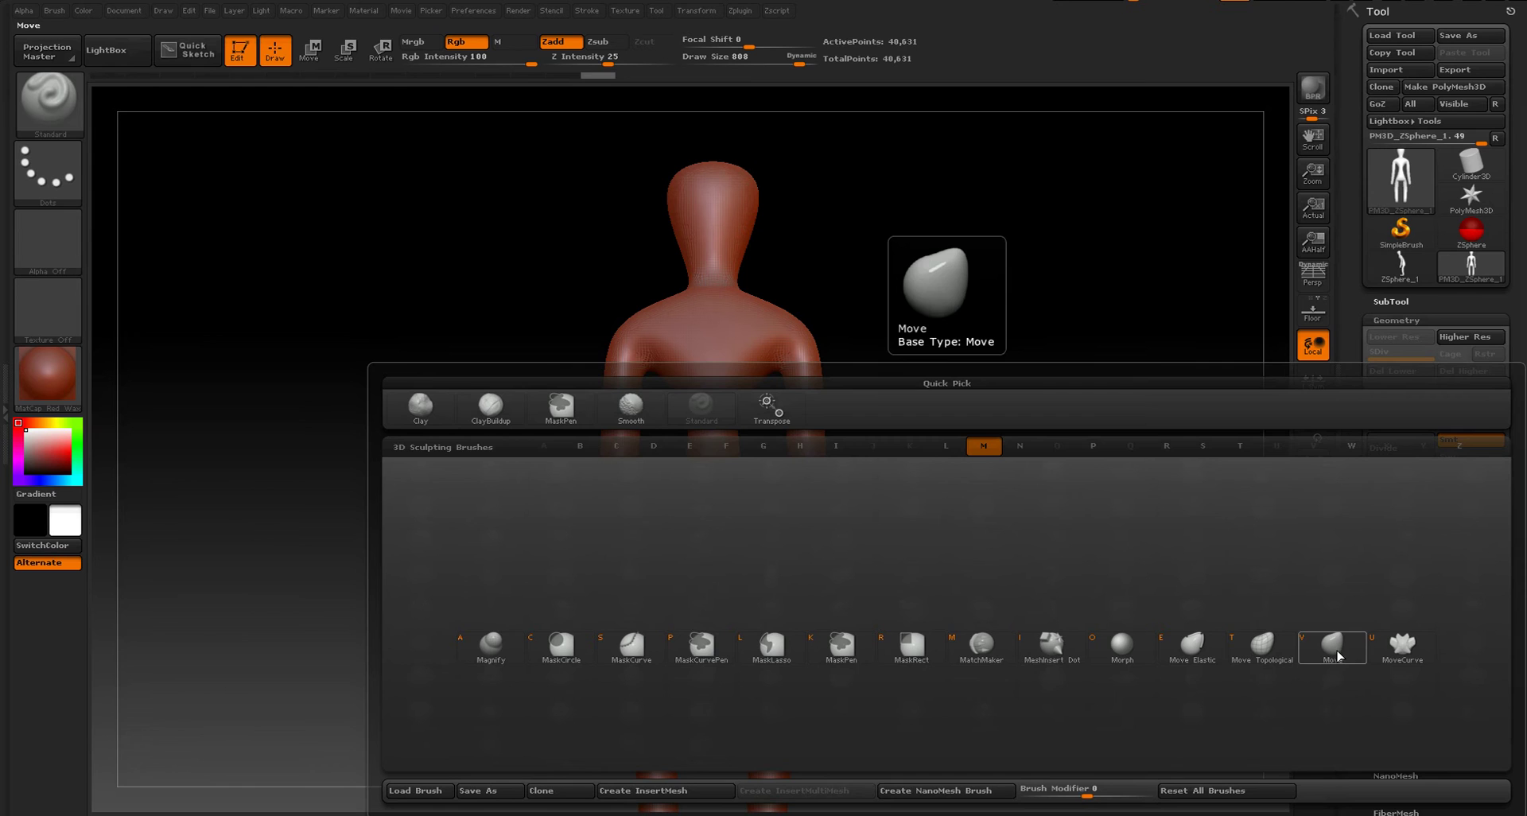
click(1335, 646)
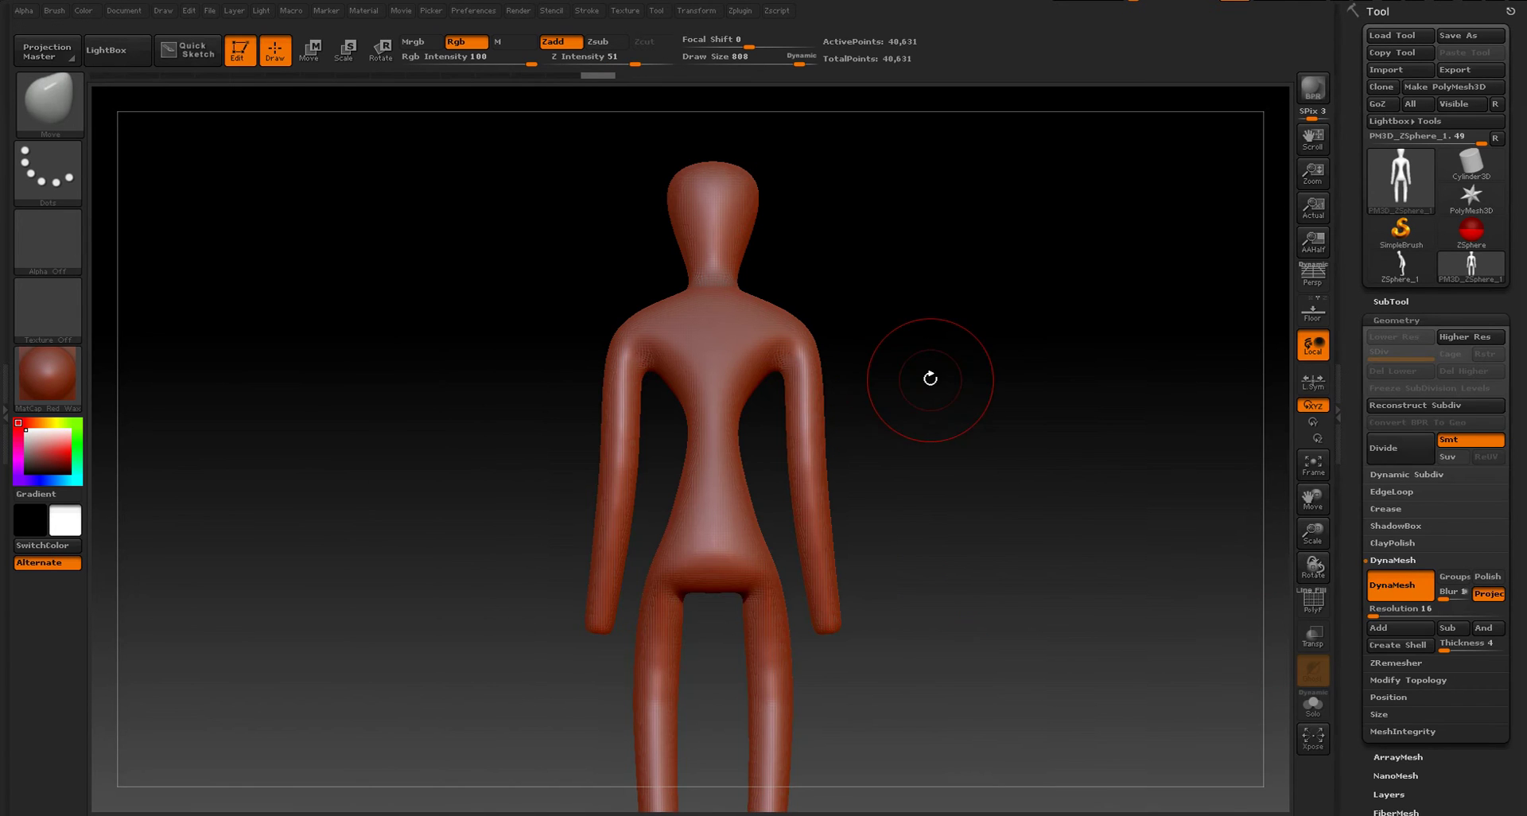
- Widen the ribcage and waist from the back with the Move brush, raising its draw size to 842
mouse_move(947, 372)
alt+right_down()
mouse_move(961, 393)
mouse_move(944, 385)
mouse_move(1050, 331)
alt+right_up()
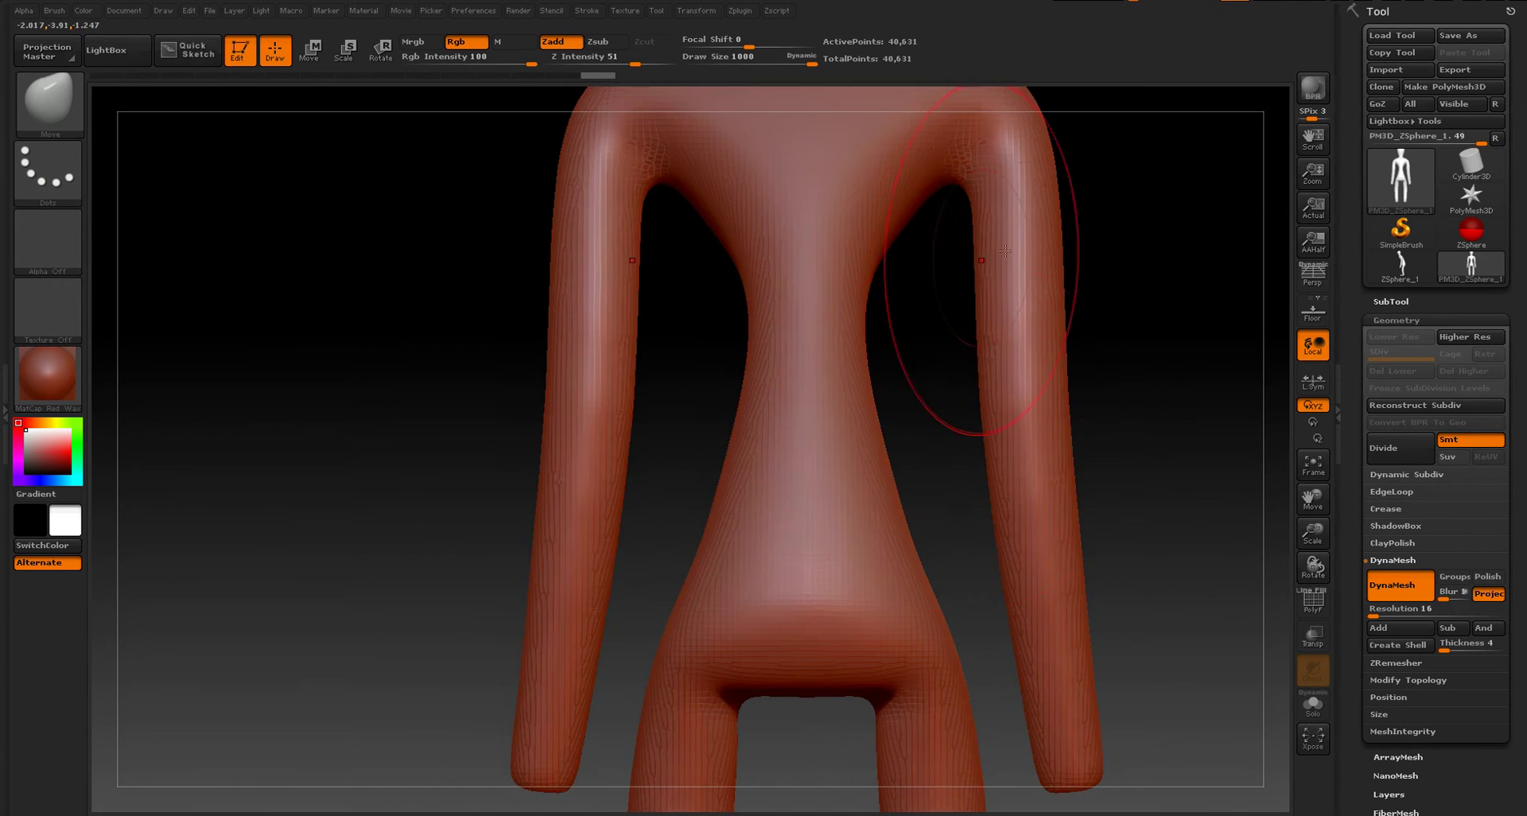
alt+right_drag(1164, 258, 1109, 480)
key(s)
drag(788, 408, 766, 409)
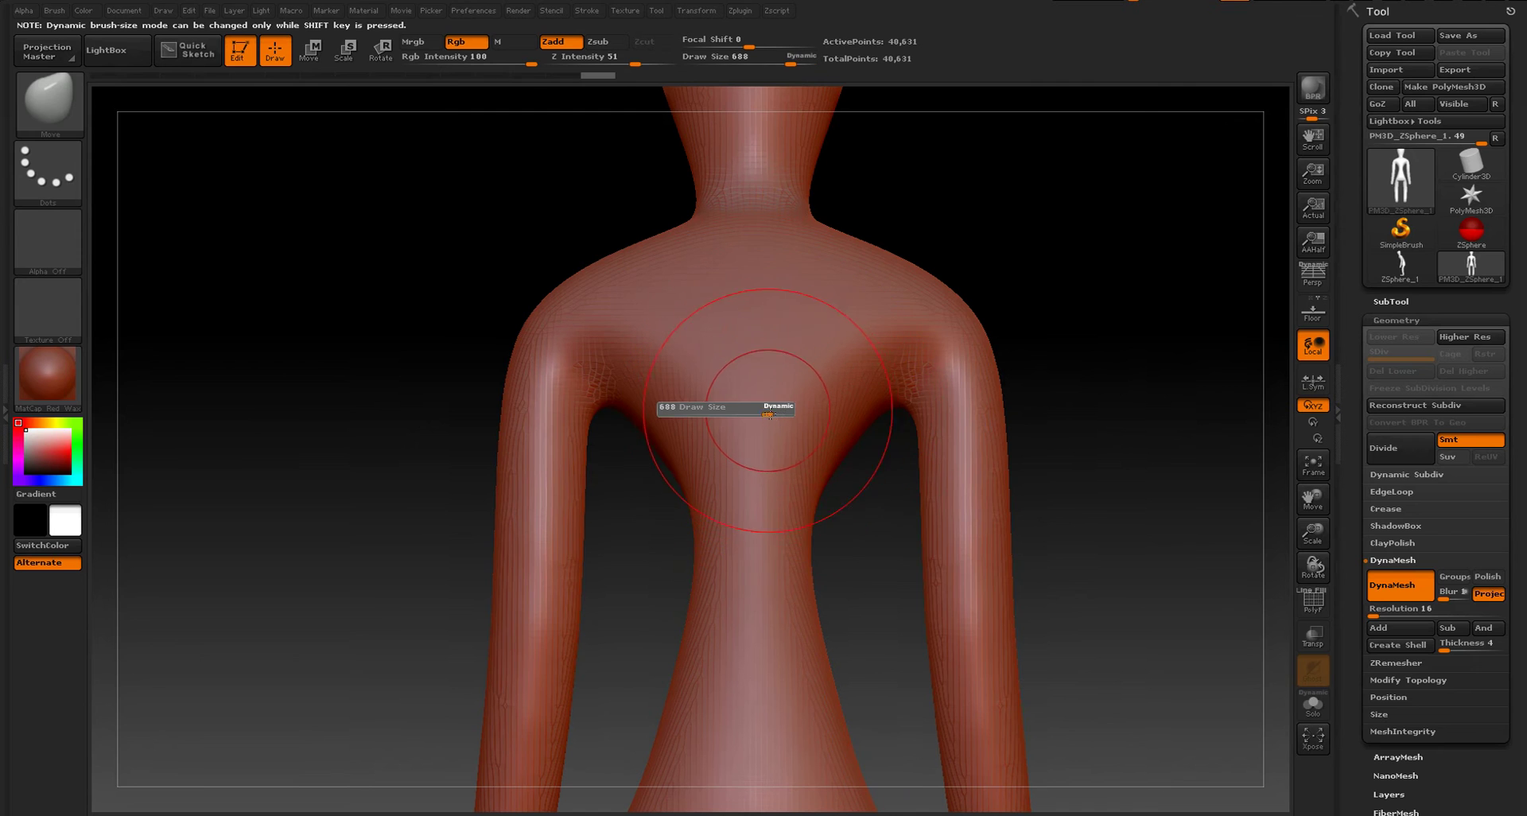
key(bracketright)
key(bracketright)
mouse_move(860, 390)
mouse_down()
mouse_move(879, 409)
mouse_move(843, 435)
mouse_move(851, 527)
mouse_up()
drag(880, 356, 907, 376)
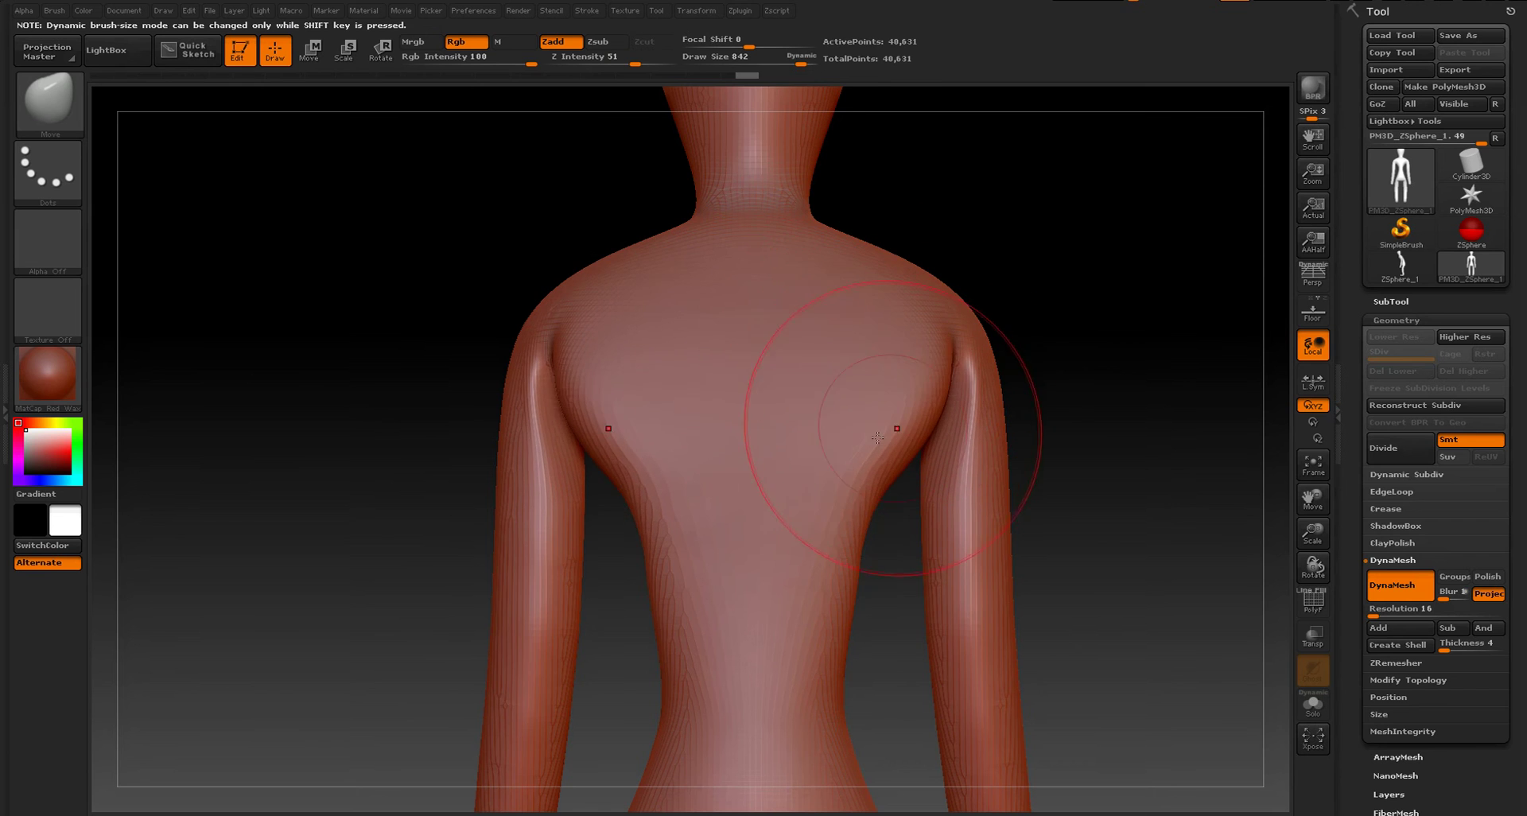
drag(857, 536, 869, 542)
- Reshape the upper back, fill out the nape and pull out the back of the head from the side
drag(1033, 270, 1145, 267)
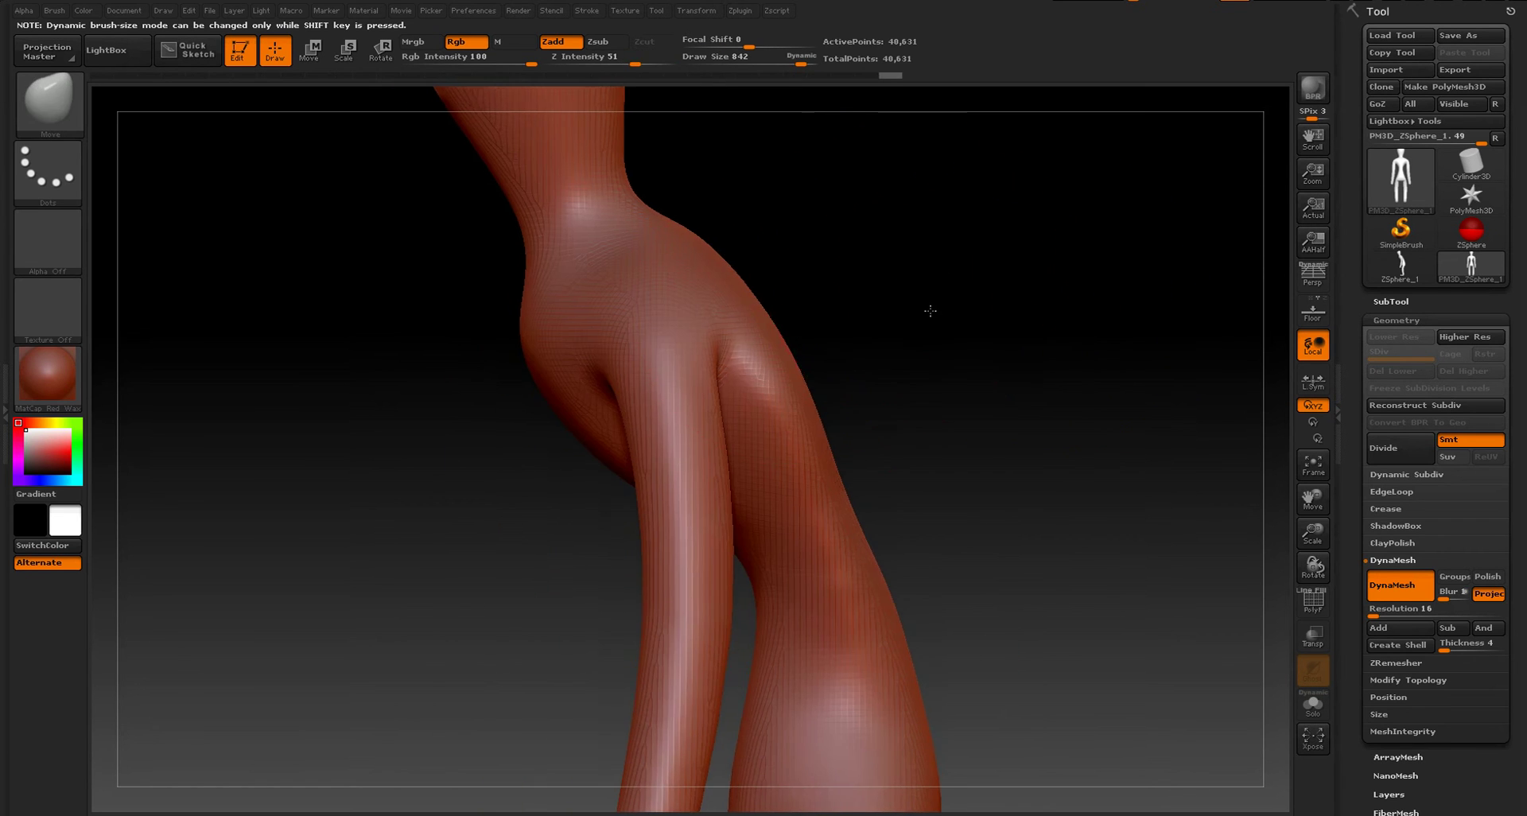
mouse_move(930, 310)
ctrl+right_down()
mouse_move(912, 238)
mouse_move(944, 365)
mouse_move(963, 368)
ctrl+right_up()
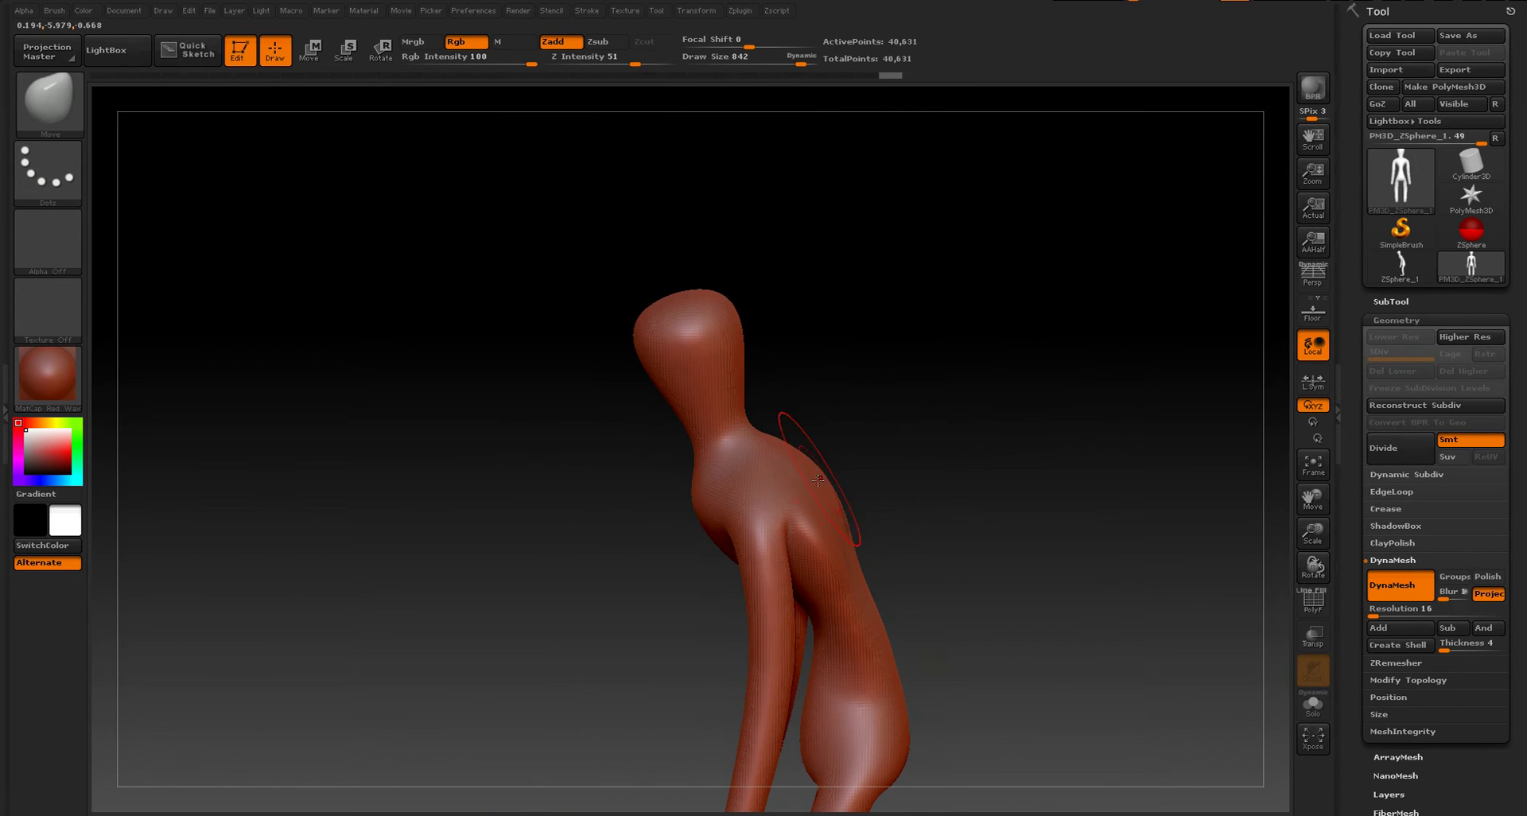
shift+drag(871, 544, 960, 534)
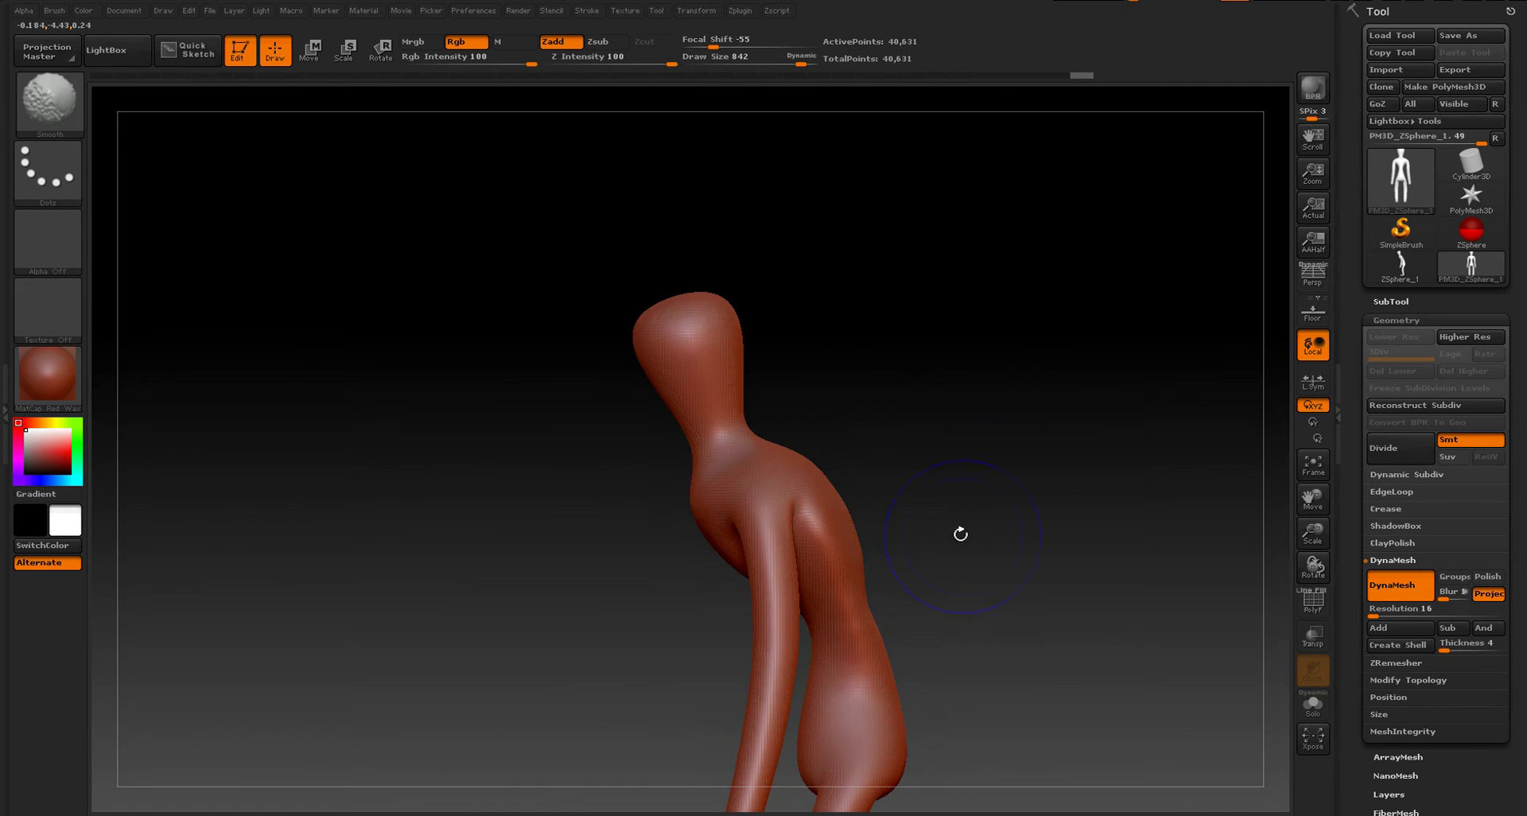
drag(740, 425, 759, 415)
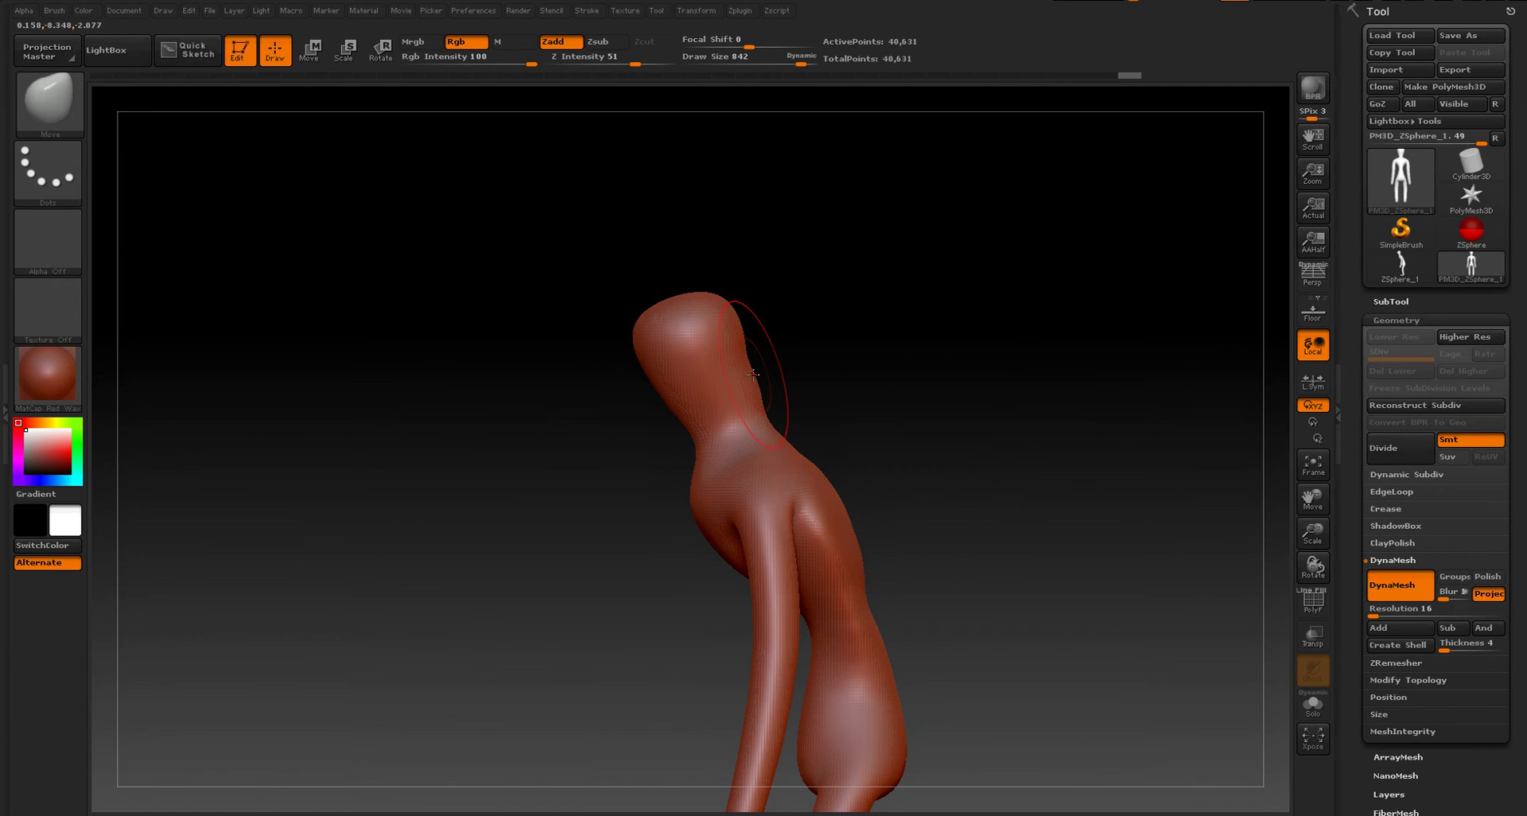
mouse_move(741, 316)
mouse_down()
mouse_move(758, 311)
mouse_move(697, 286)
mouse_up()
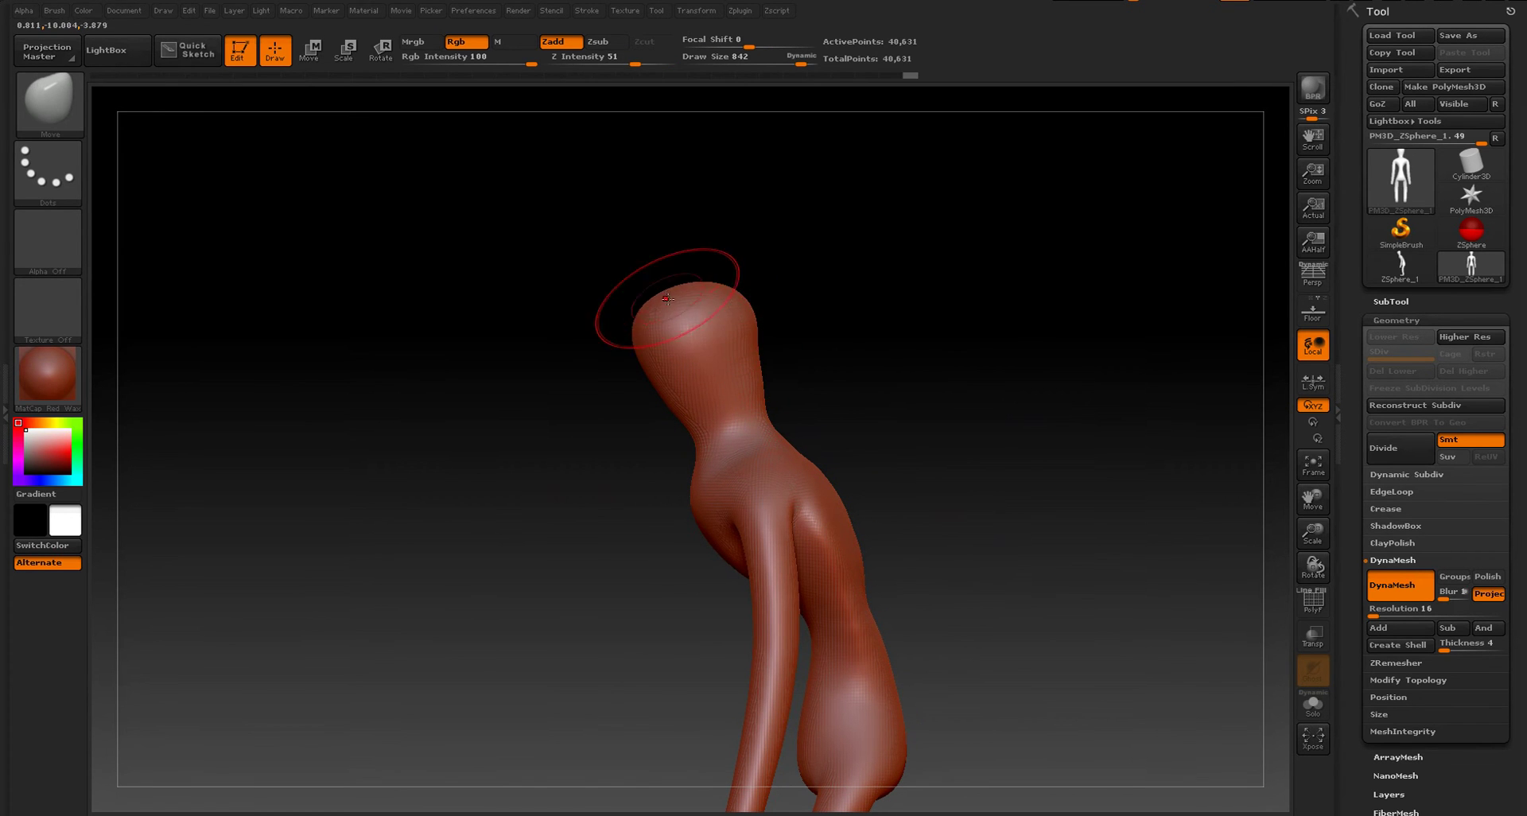
drag(881, 405, 958, 402)
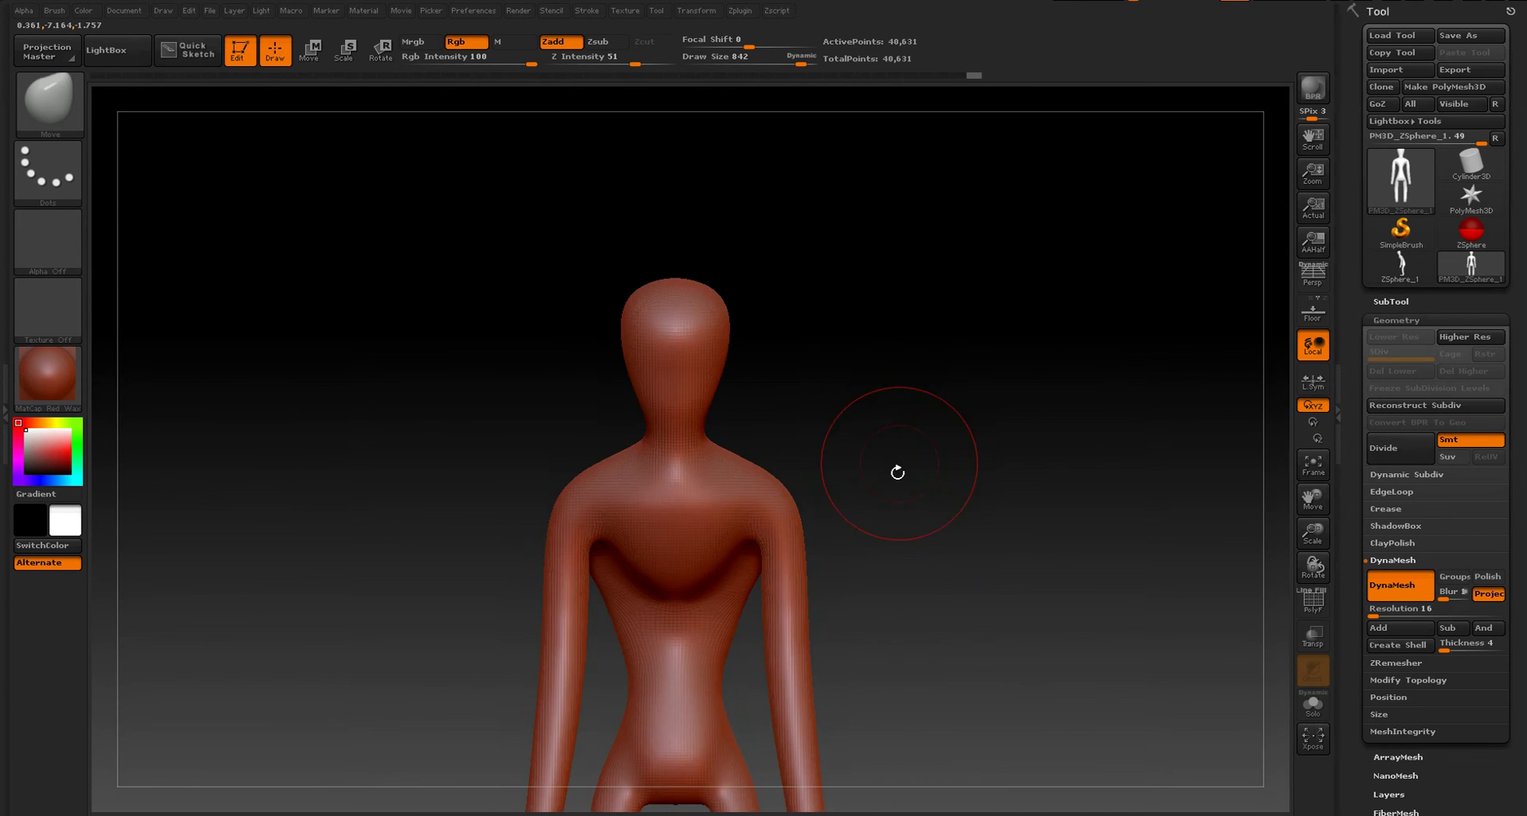
- Shape the upper arms below the armpits from the front, reducing the Move brush's draw size to 720
alt+drag(898, 481, 960, 284)
drag(801, 372, 792, 381)
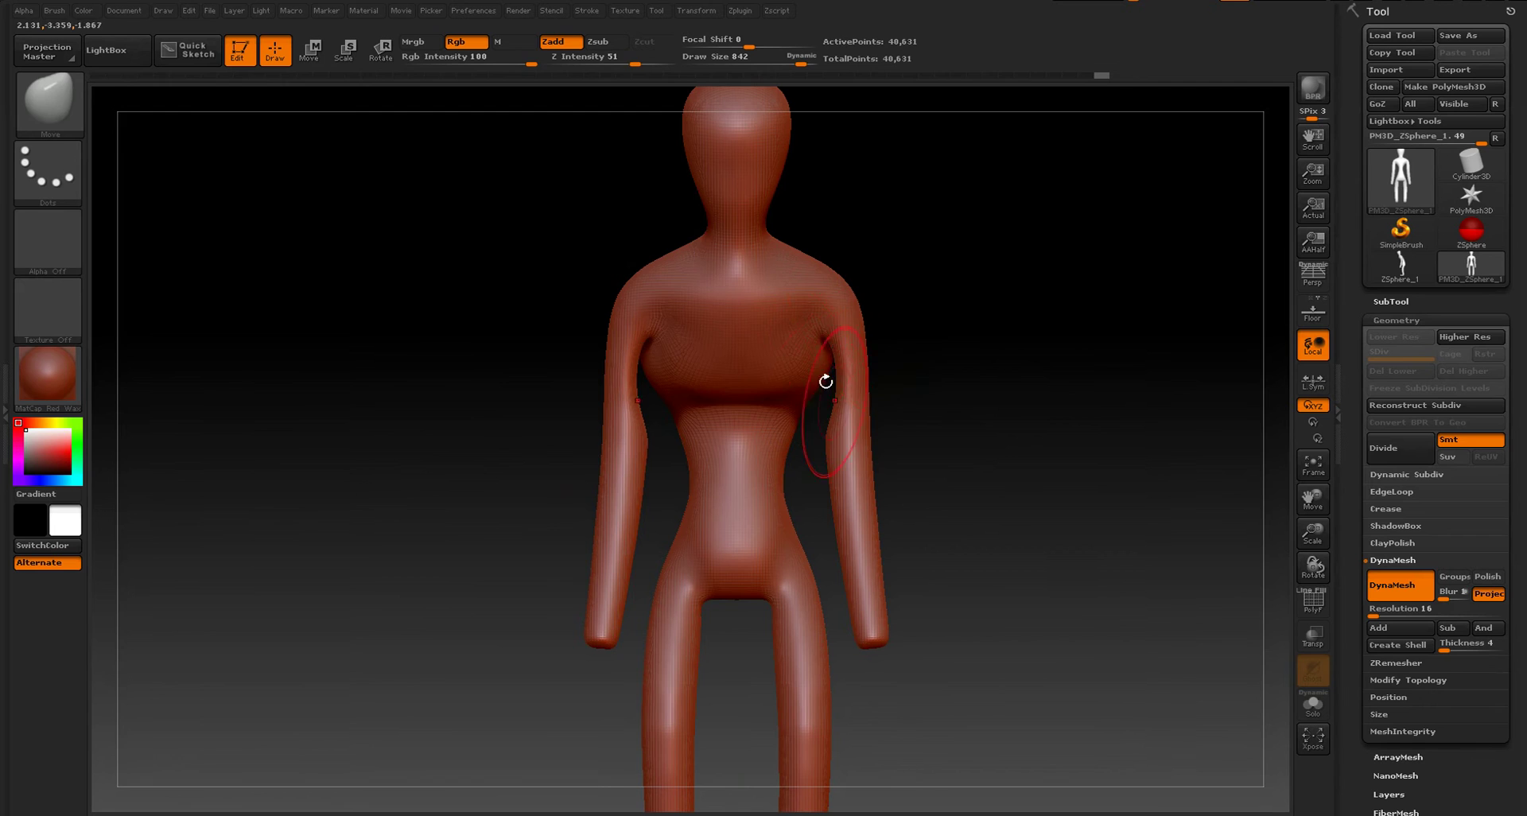
key(shift)
key(s)
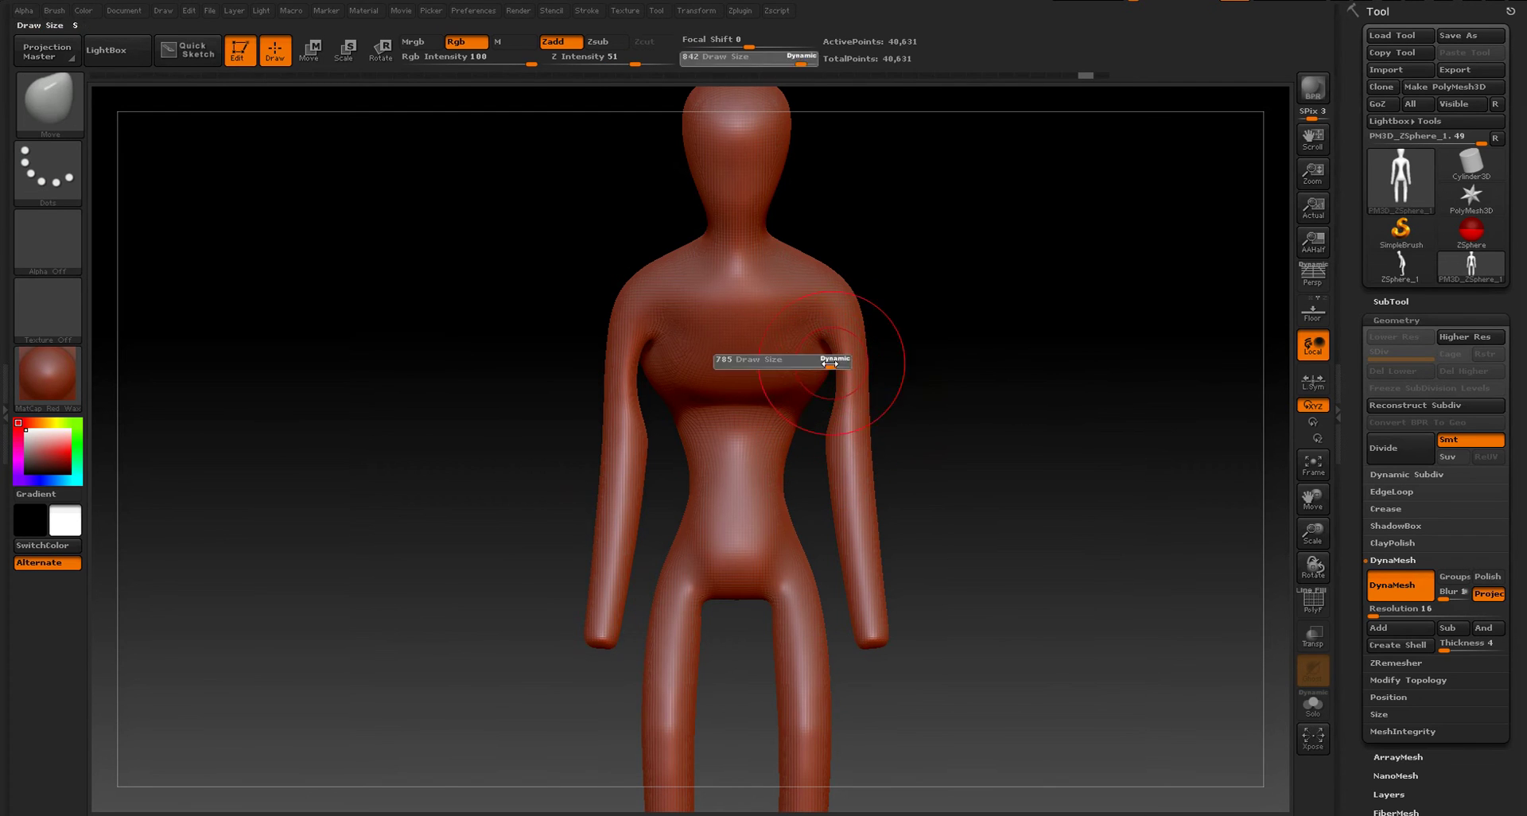
drag(837, 363, 839, 376)
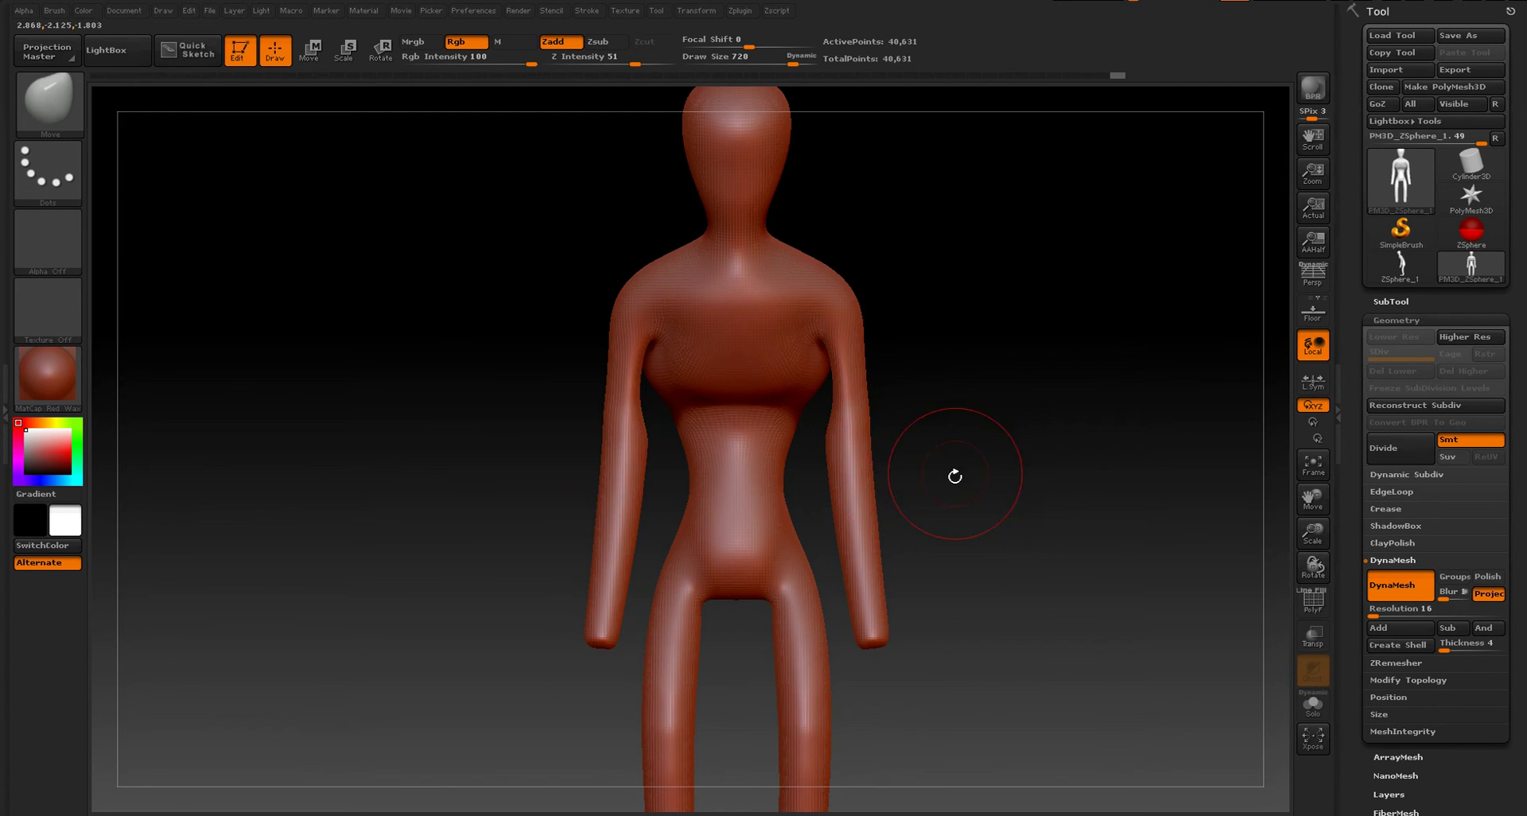
- Pull the crotch down and fill out the thighs from the front with the Move brush at draw size 1000
alt+drag(954, 475, 966, 328)
key(s)
click(796, 456)
drag(794, 465, 798, 489)
key(s)
mouse_move(818, 579)
mouse_down()
mouse_move(835, 574)
mouse_move(813, 568)
mouse_up()
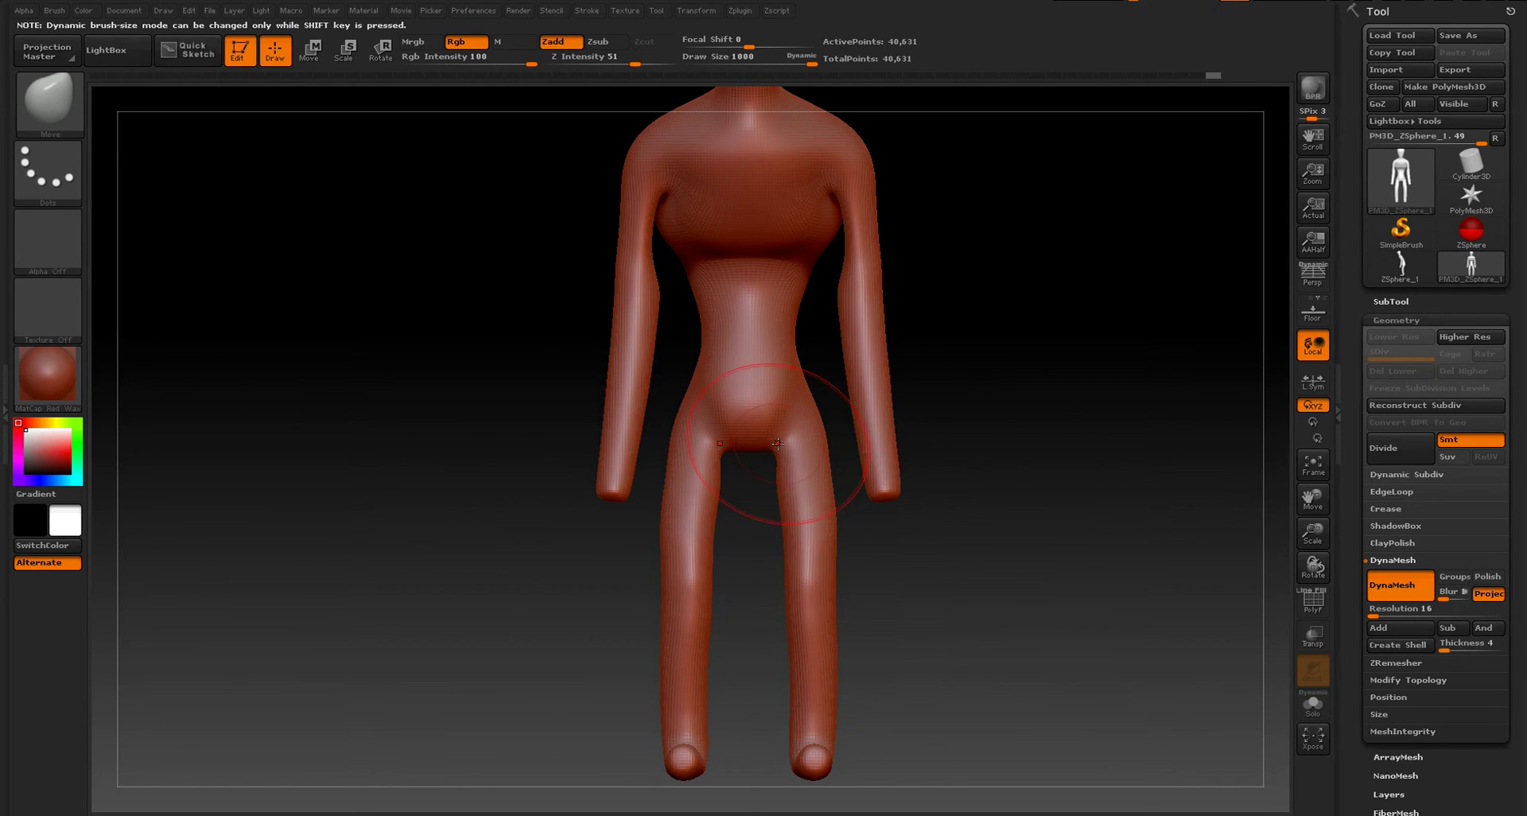
drag(778, 444, 774, 444)
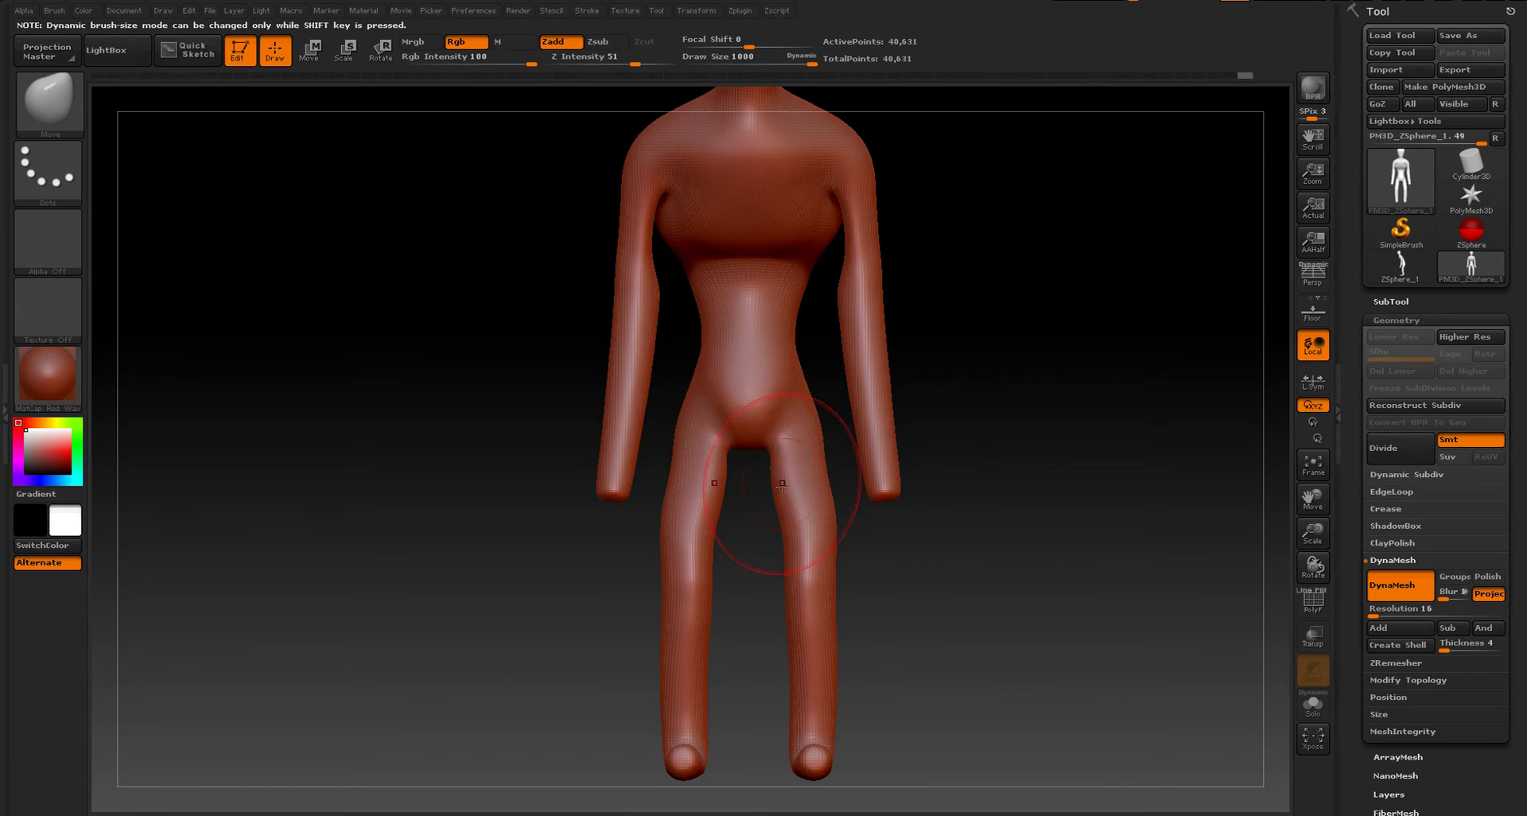
drag(876, 528, 827, 547)
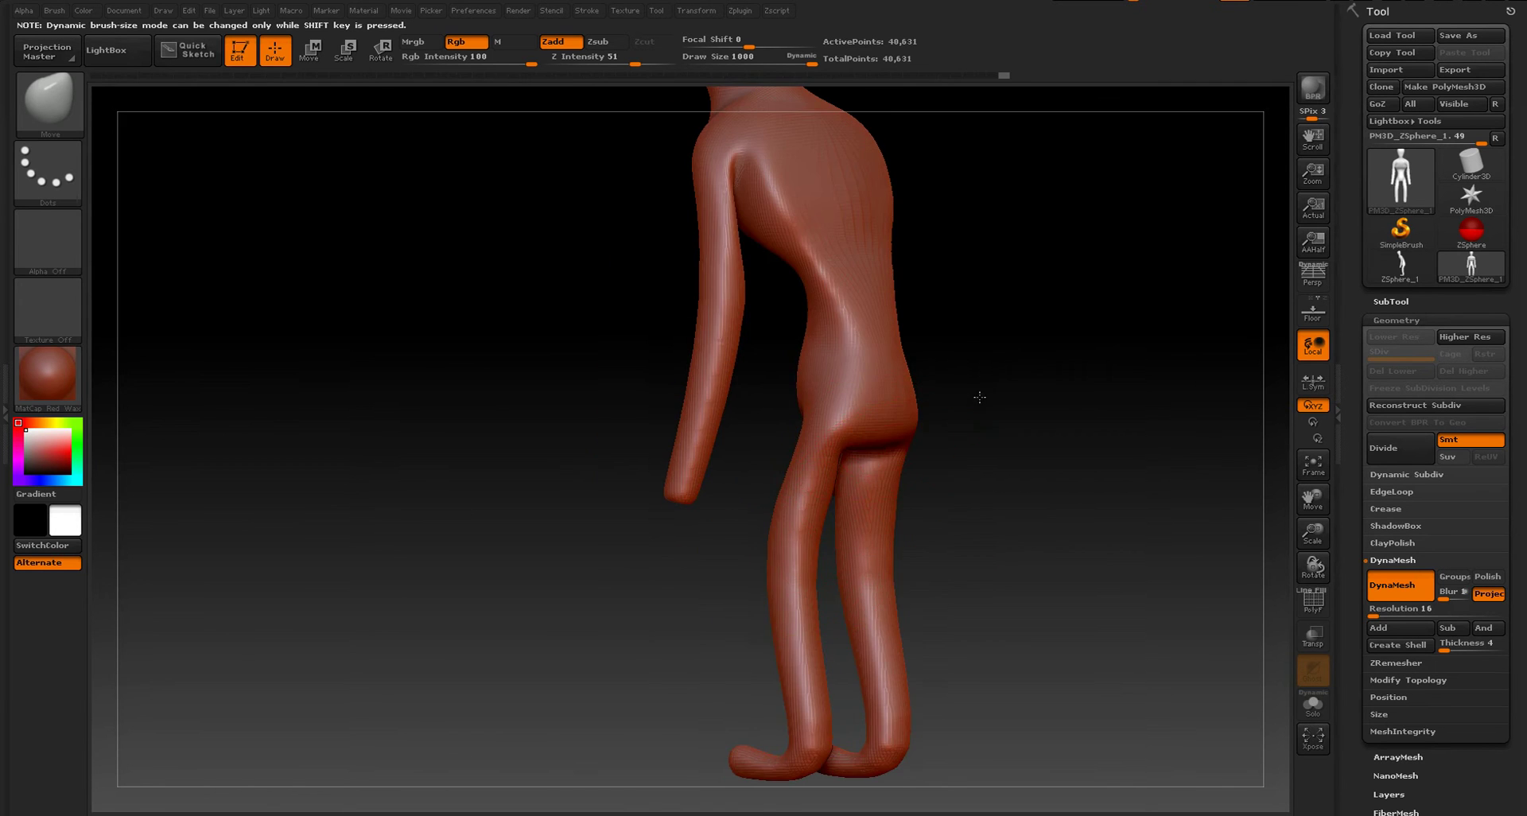
- Adjust the upper arms from the back and build a slope from neck to shoulders, reducing the draw size to 854
shift+drag(979, 396, 795, 429)
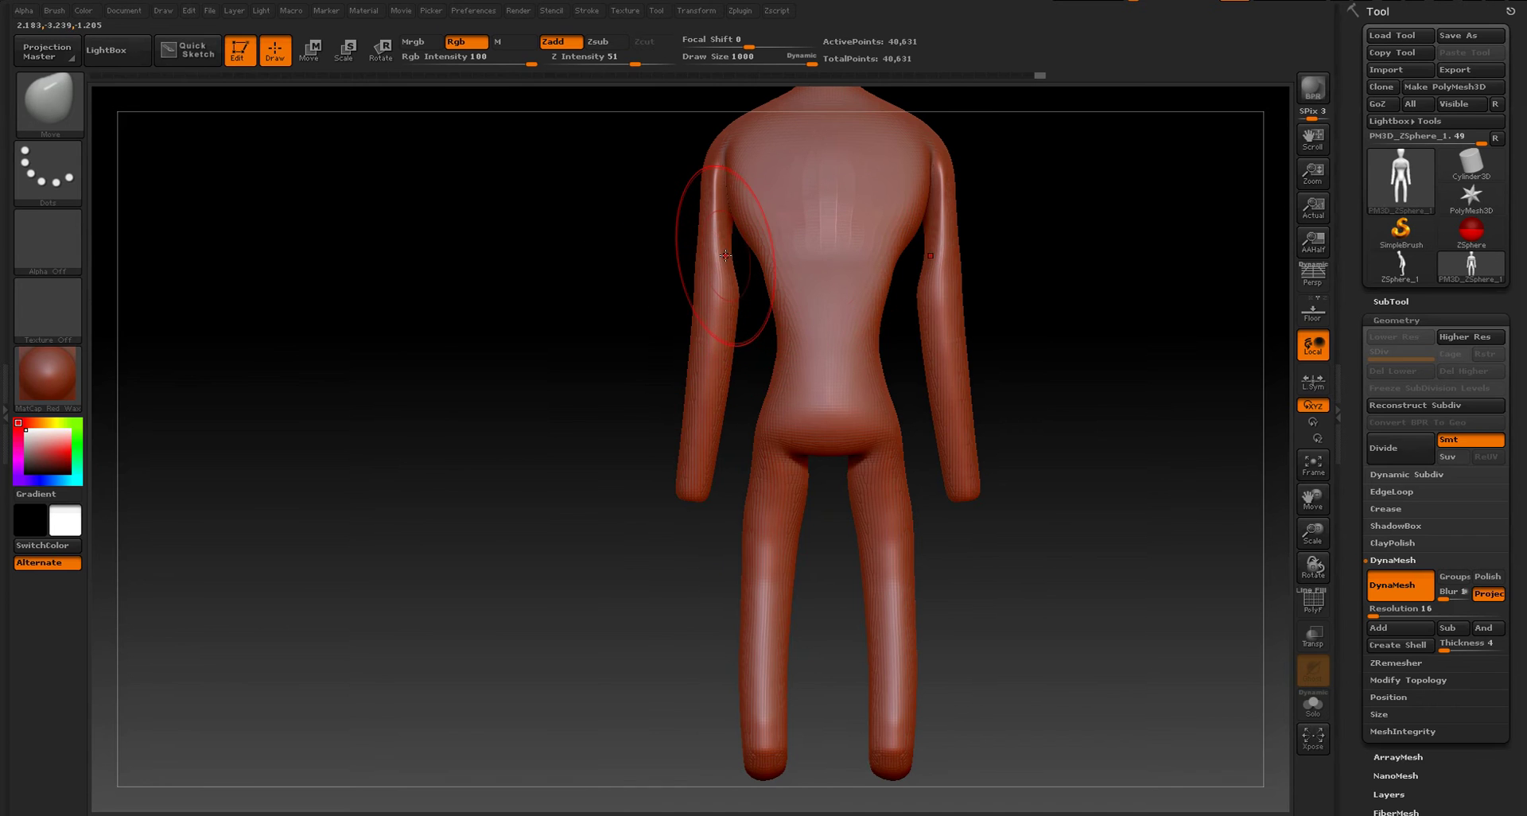
drag(715, 295, 710, 272)
mouse_move(620, 330)
shift+mouse_down()
mouse_move(863, 210)
mouse_move(705, 328)
shift+mouse_up()
mouse_move(888, 308)
mouse_down()
mouse_move(954, 323)
mouse_move(875, 365)
mouse_move(928, 302)
mouse_move(972, 327)
mouse_move(962, 378)
mouse_move(1057, 330)
mouse_move(699, 446)
mouse_move(668, 405)
mouse_move(880, 343)
mouse_up()
key(s)
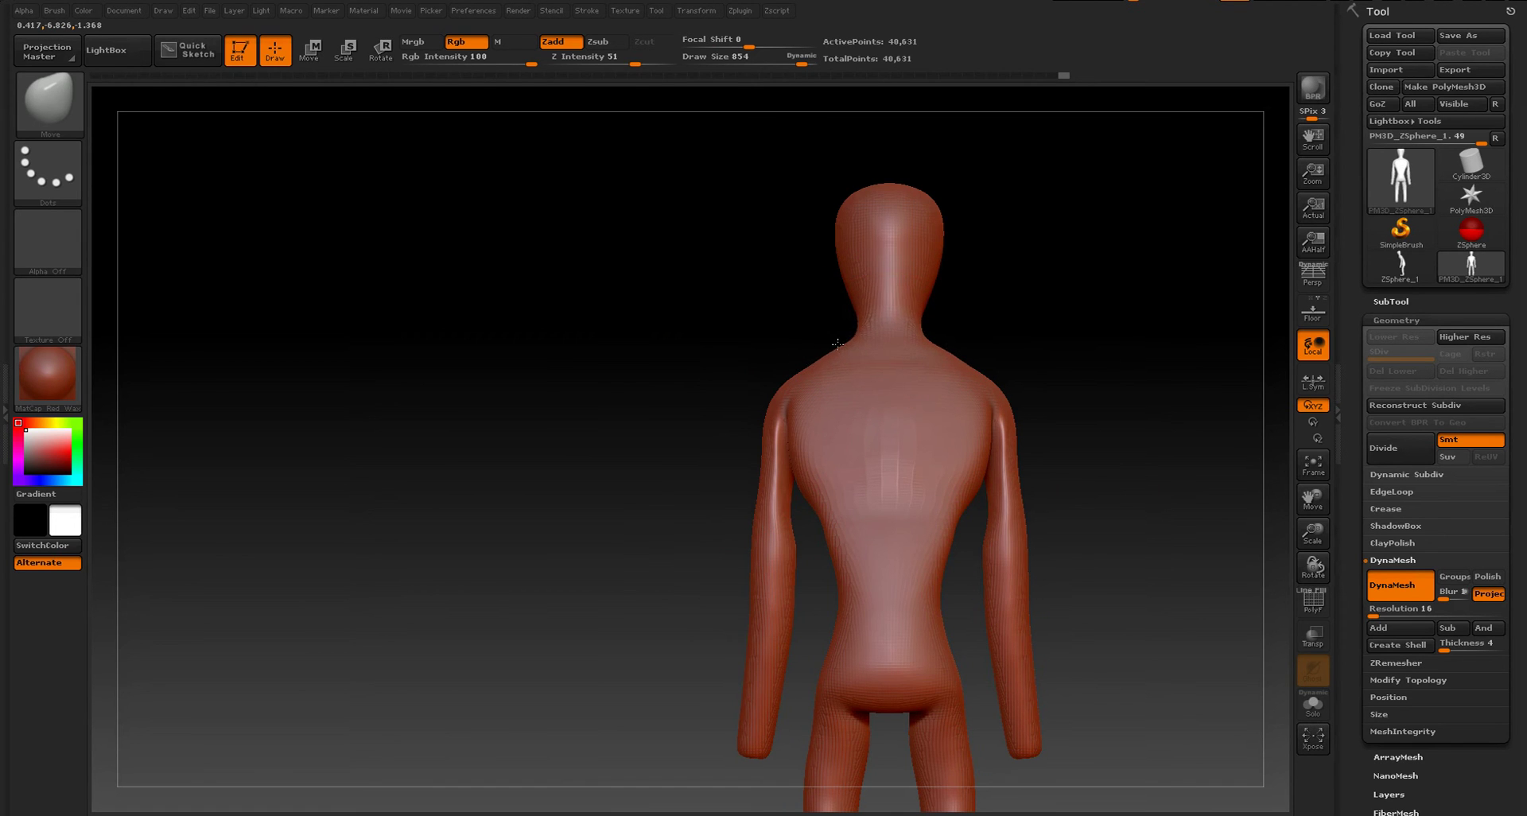
drag(768, 349, 981, 303)
alt+drag(1015, 374, 994, 296)
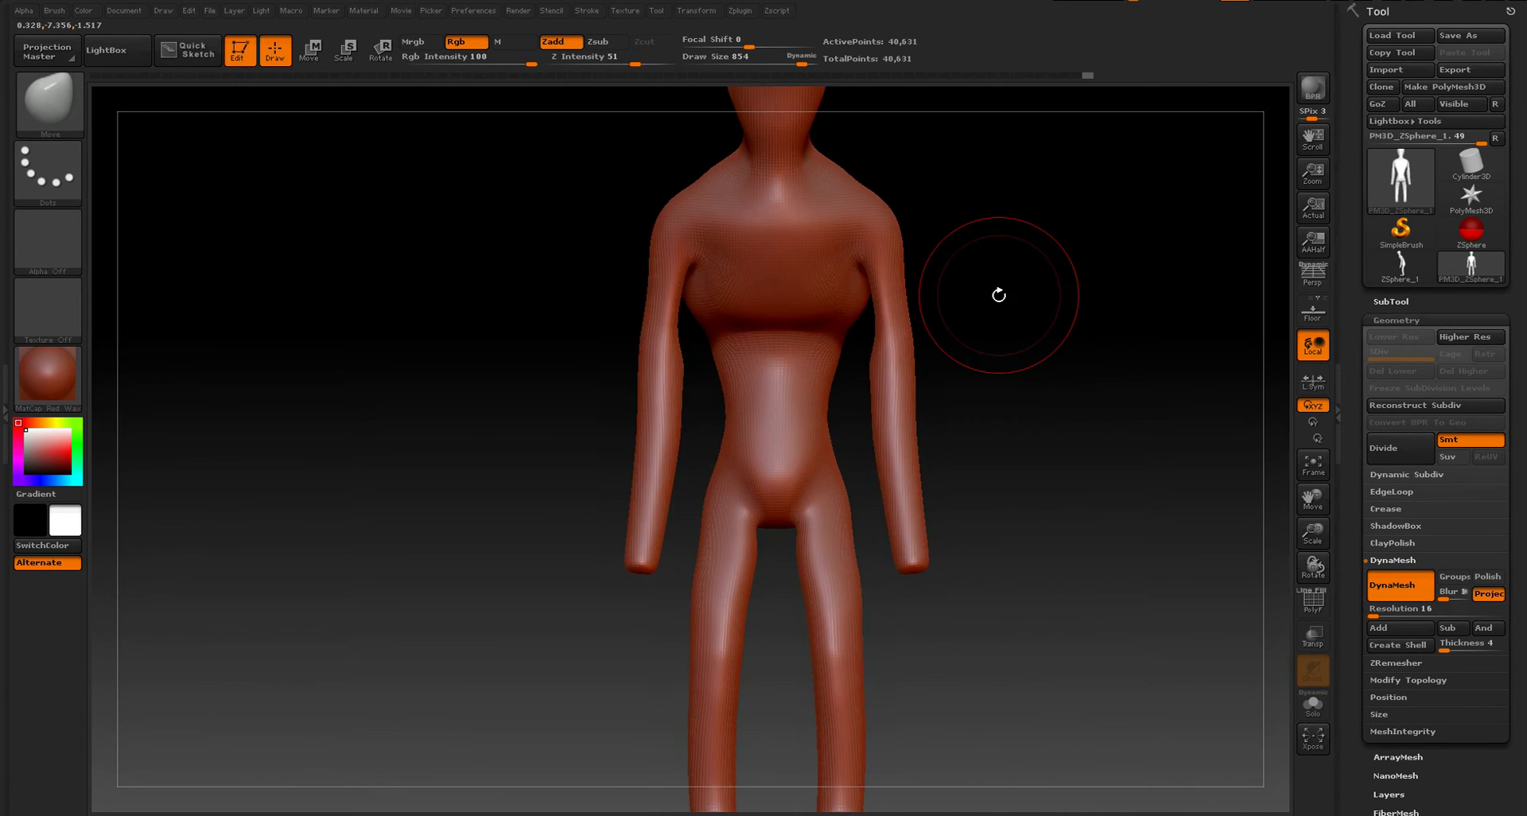
key(f)
mouse_move(943, 593)
alt+mouse_down()
mouse_move(1002, 270)
mouse_move(961, 440)
alt+mouse_up()
ctrl+right_drag(941, 292, 923, 450)
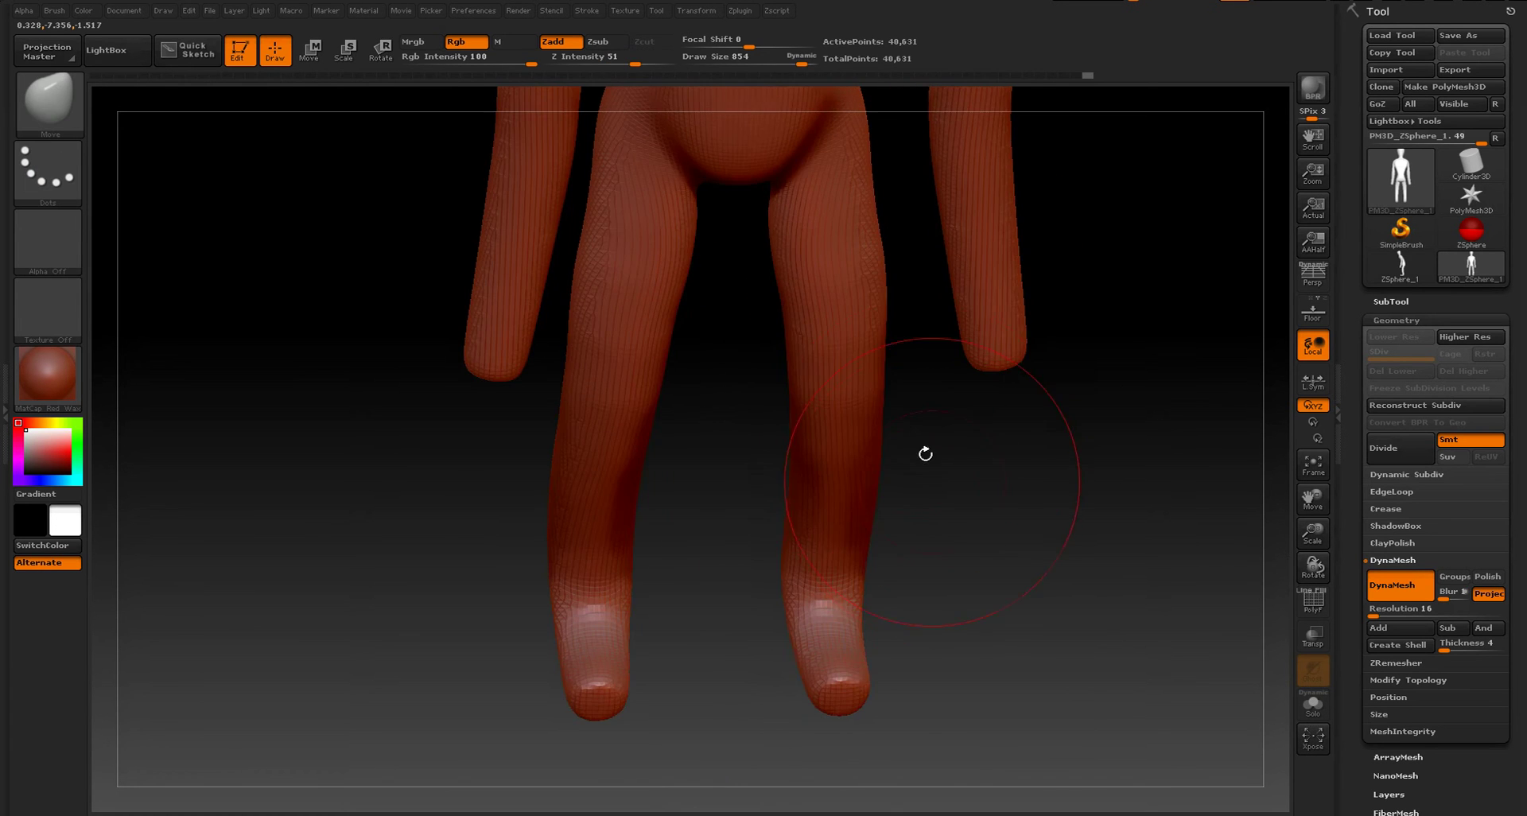
mouse_move(924, 452)
mouse_down()
mouse_move(948, 543)
mouse_move(954, 480)
mouse_up()
alt+drag(393, 265, 532, 380)
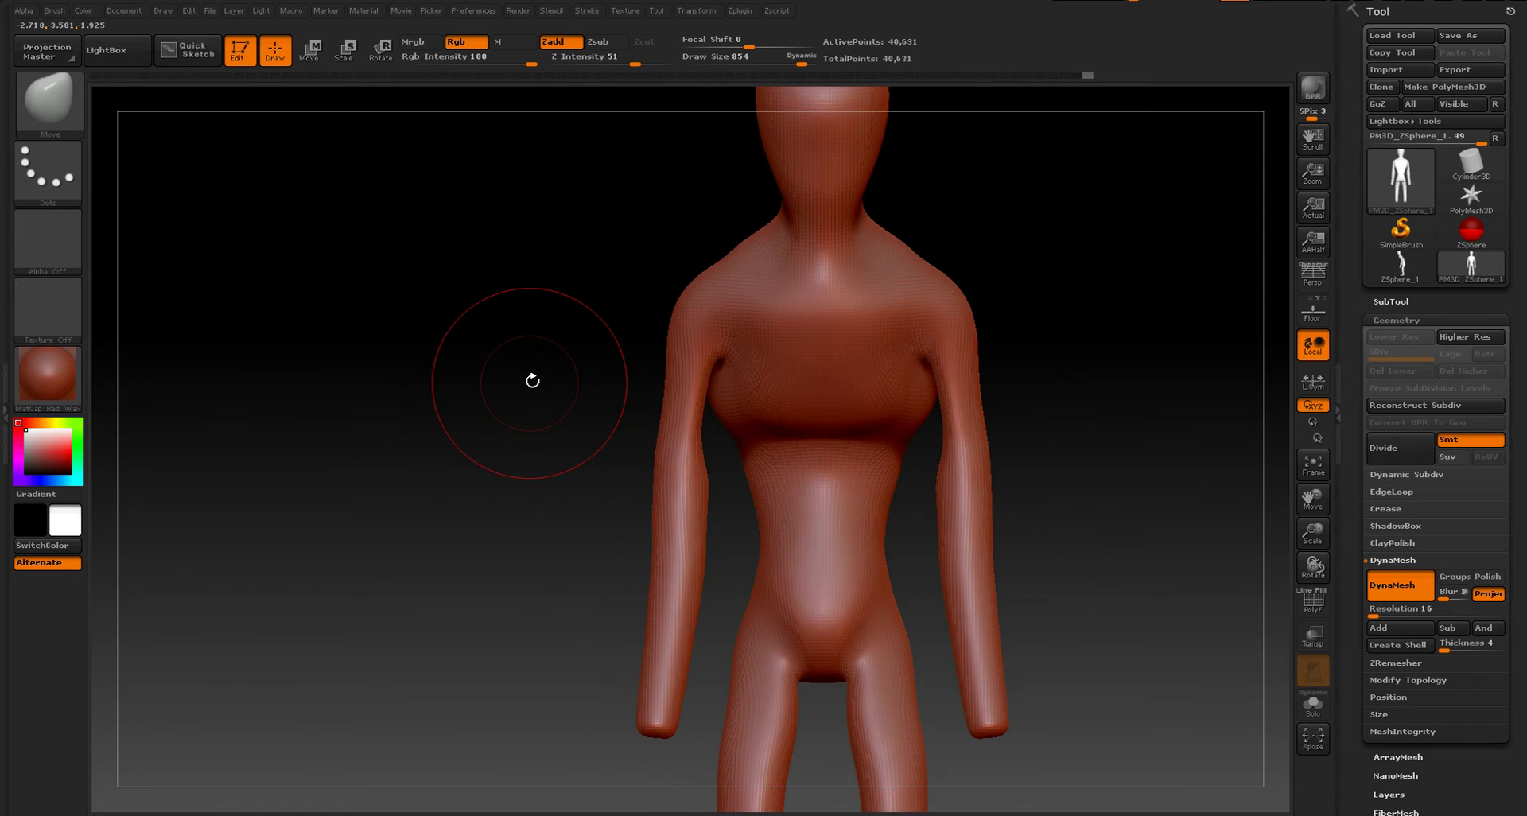
- Switch to the ClayBuildup brush and turn its alpha off
key(b)
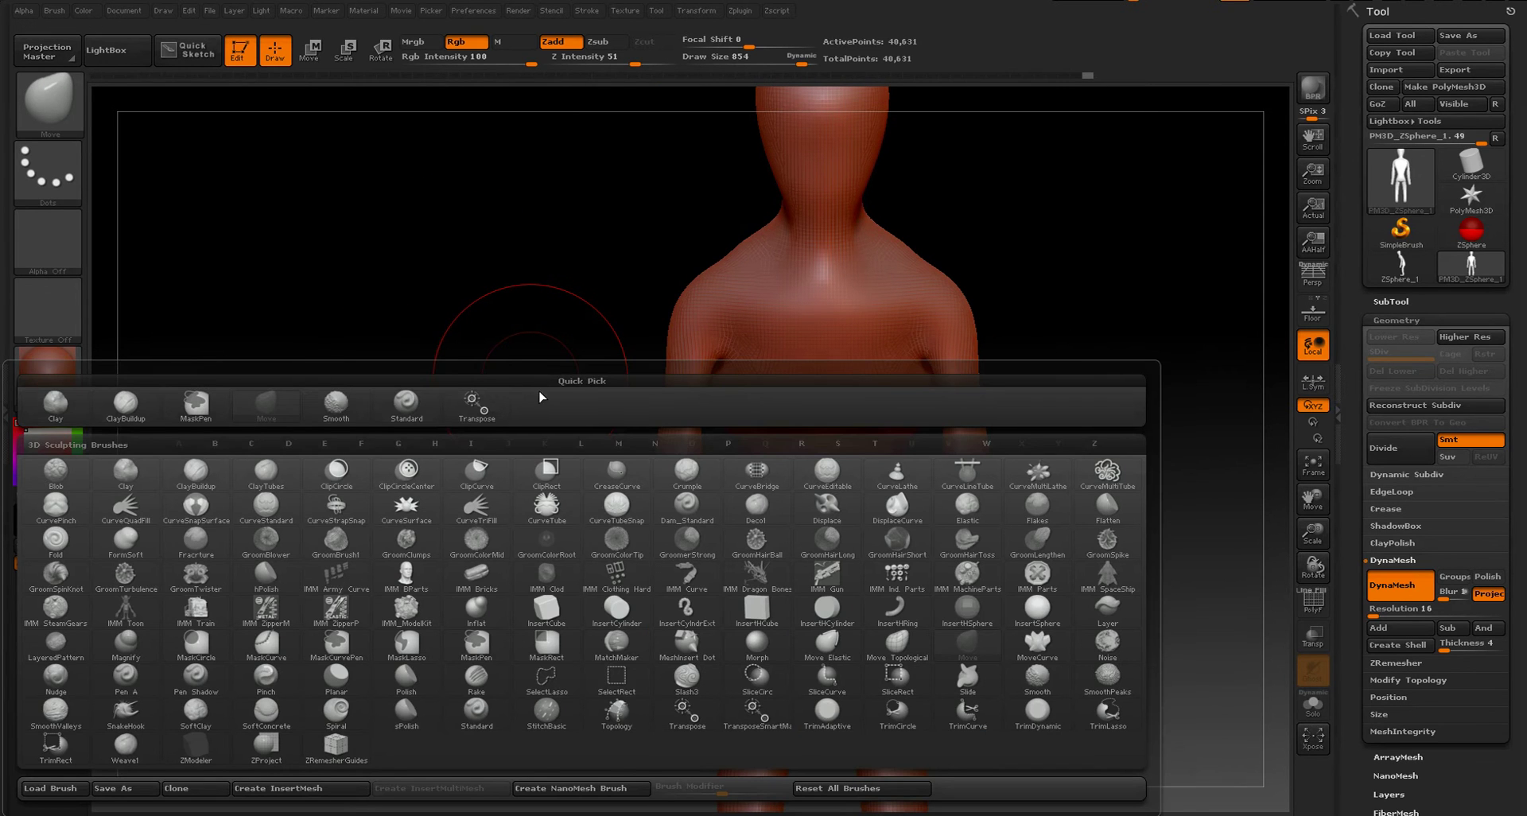
click(127, 414)
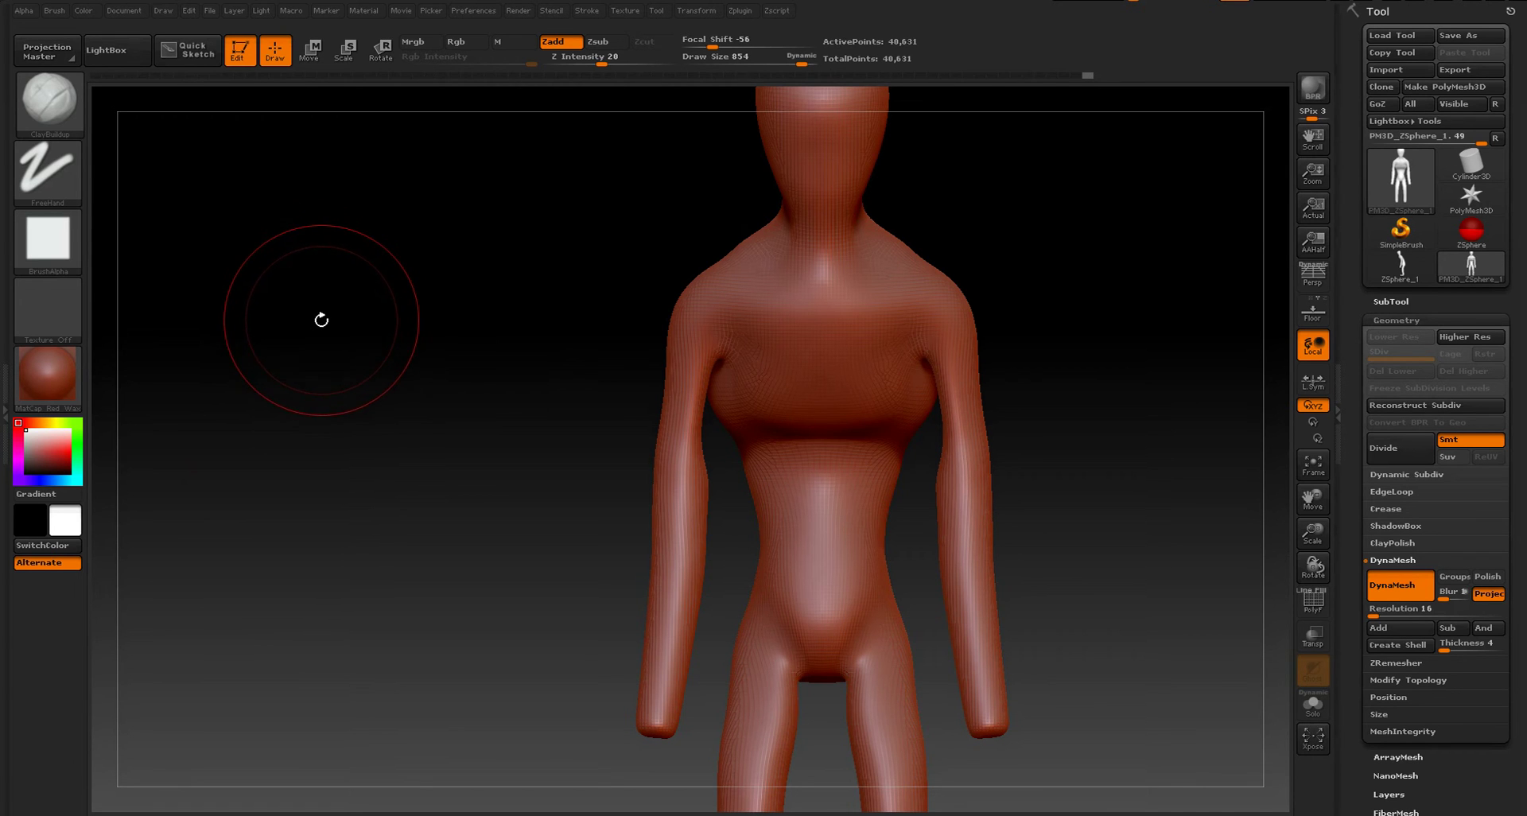
click(48, 239)
click(48, 239)
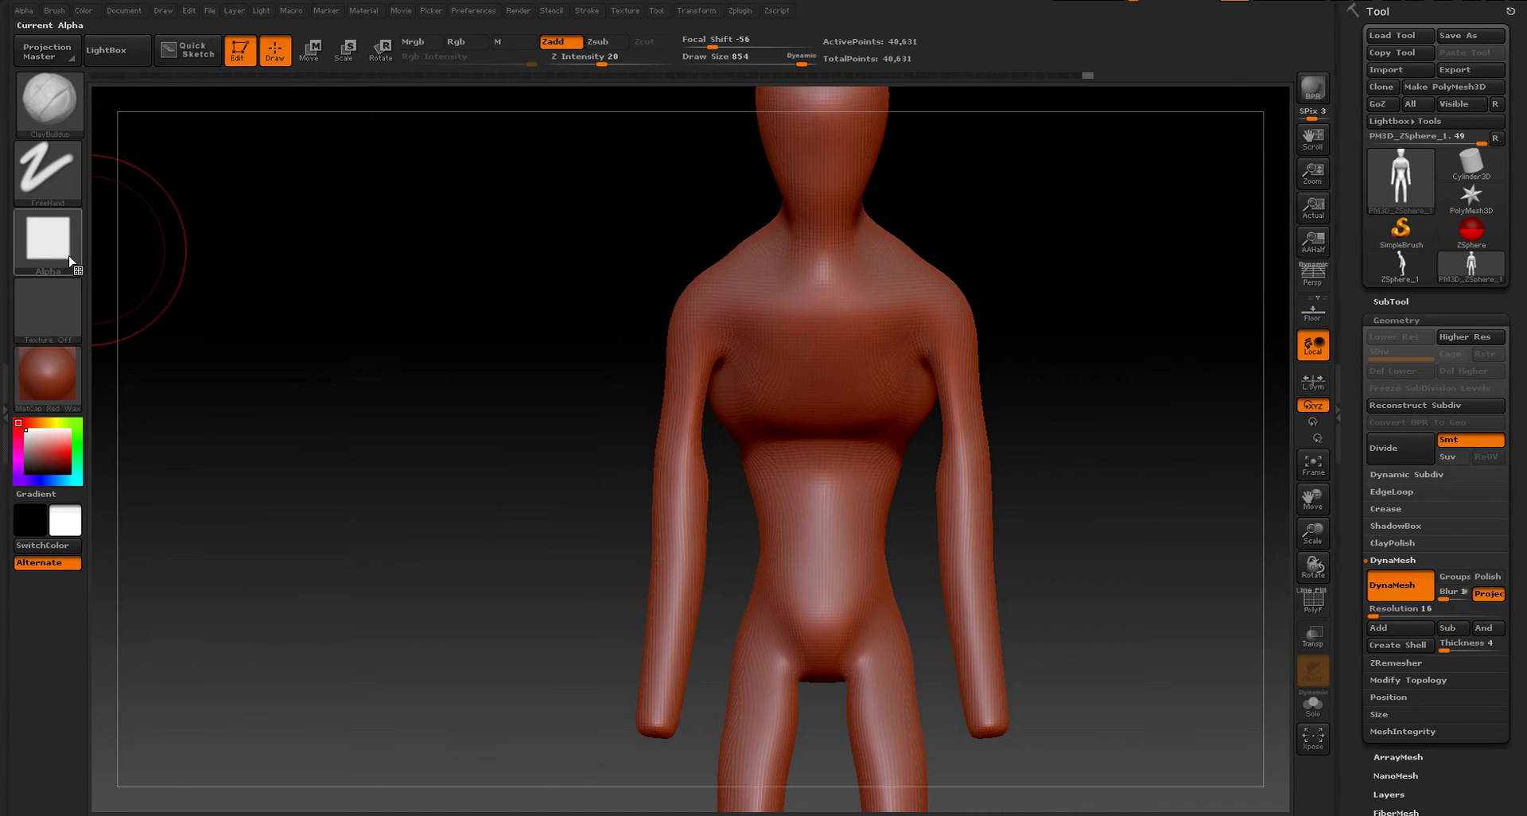
click(48, 239)
click(124, 263)
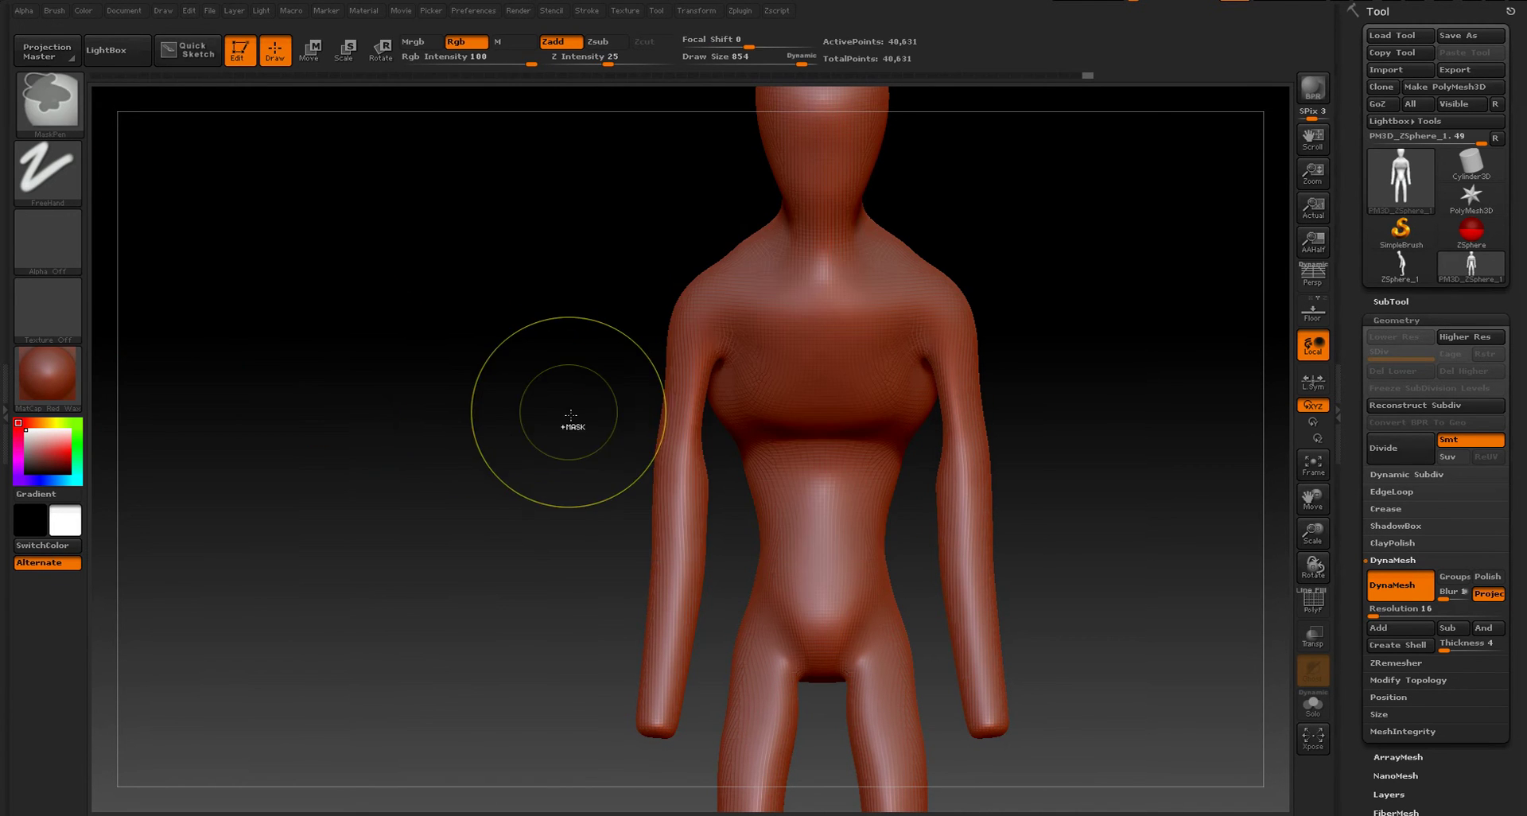
- Reduce the ClayBuildup draw size to about 160 and build up an arched ridge along the lower edge of the ribcage
ctrl+right_drag(572, 423, 575, 537)
alt+drag(1163, 242, 1131, 437)
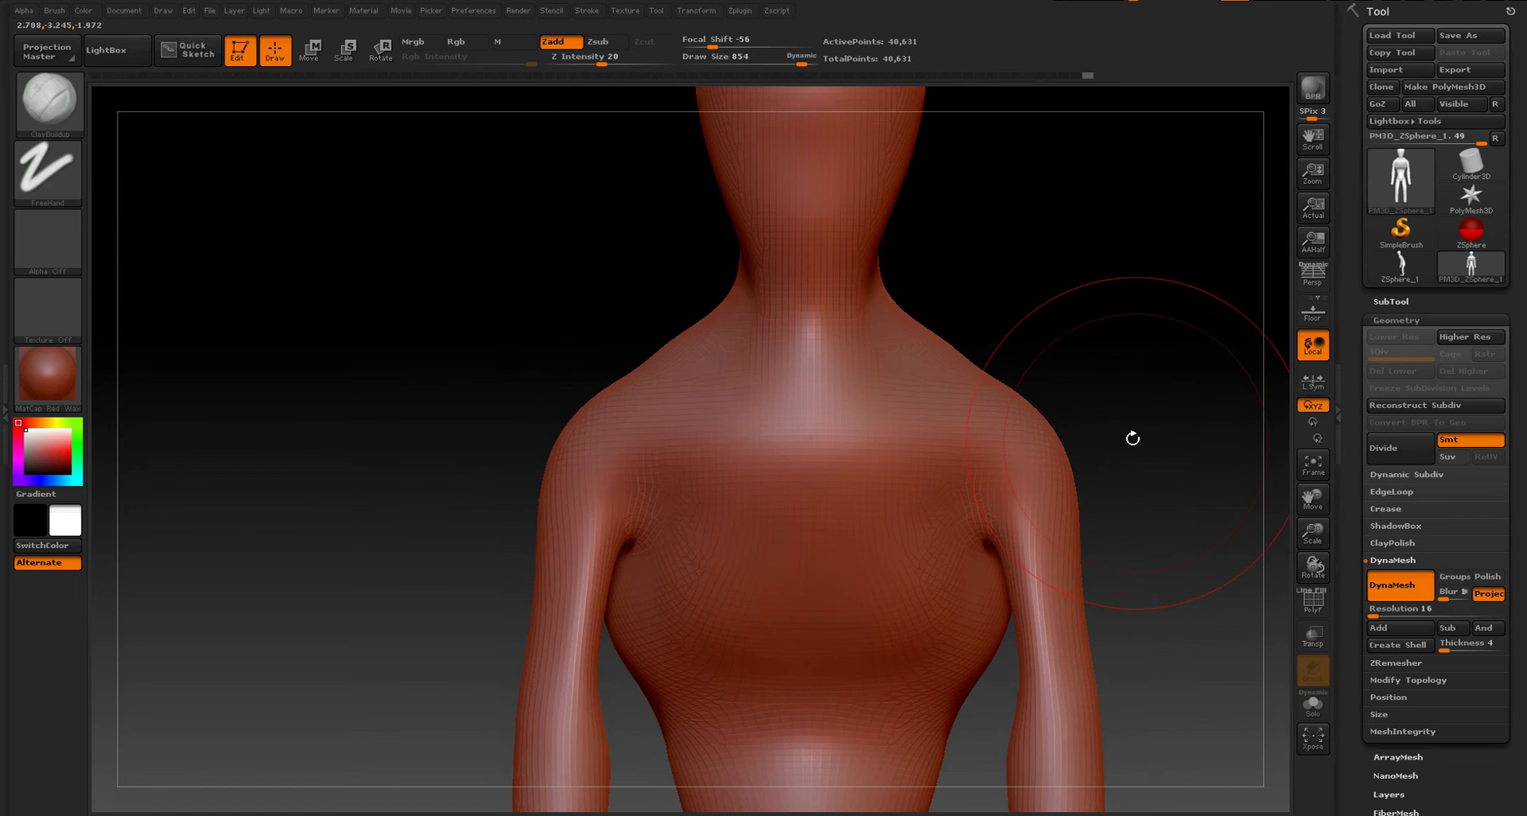
key(s)
mouse_move(1067, 307)
mouse_down()
mouse_move(1013, 294)
mouse_move(1056, 330)
mouse_up()
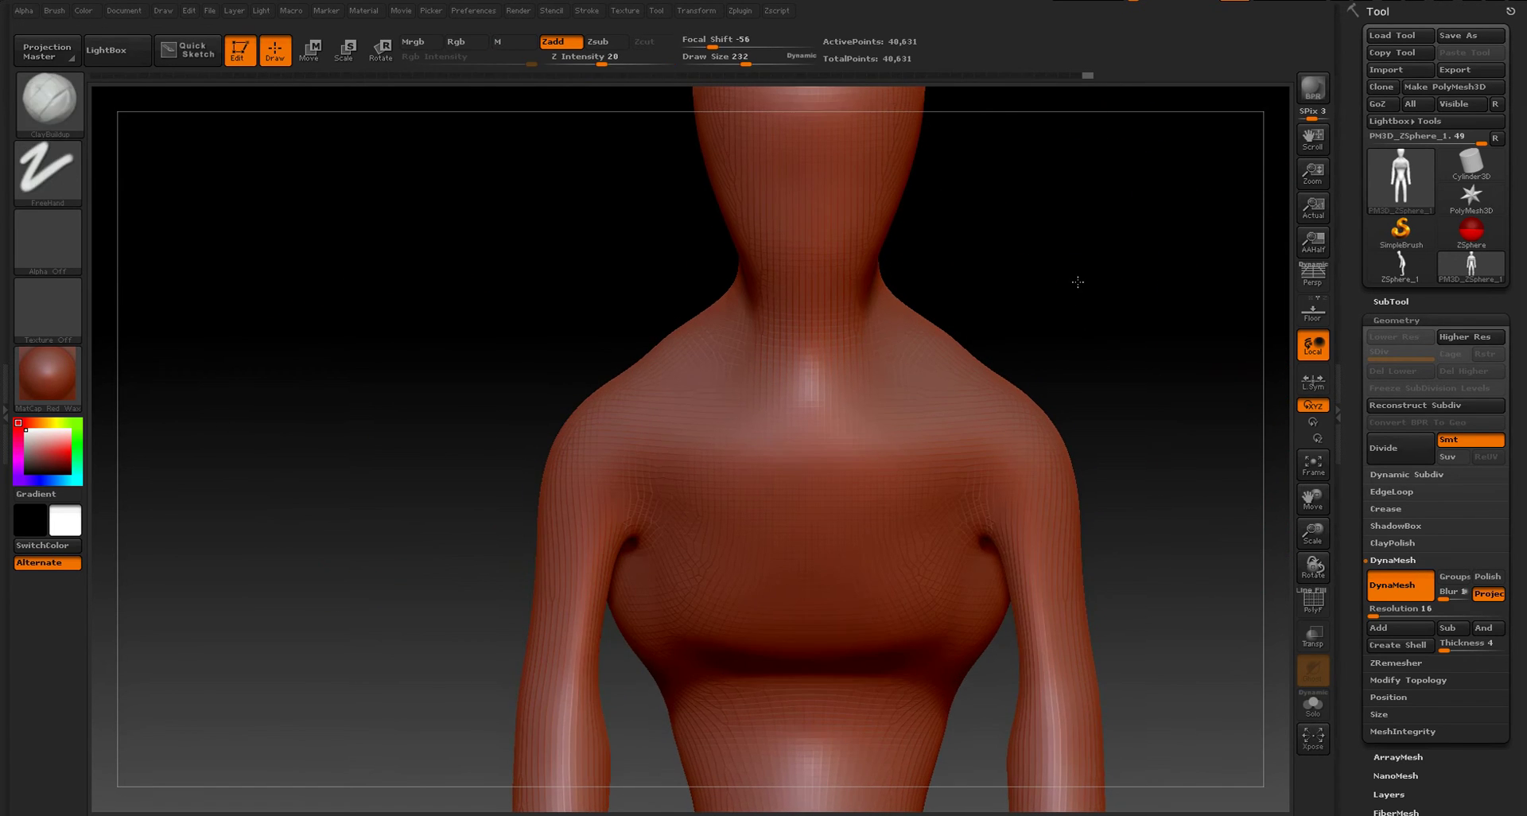
mouse_move(1080, 283)
alt+mouse_down()
mouse_move(1069, 326)
mouse_move(1035, 312)
mouse_move(1088, 340)
mouse_move(1072, 343)
alt+mouse_up()
key(s)
alt+drag(1085, 330, 1083, 247)
mouse_move(1110, 293)
alt+mouse_down()
mouse_move(1106, 151)
mouse_move(1117, 342)
alt+mouse_up()
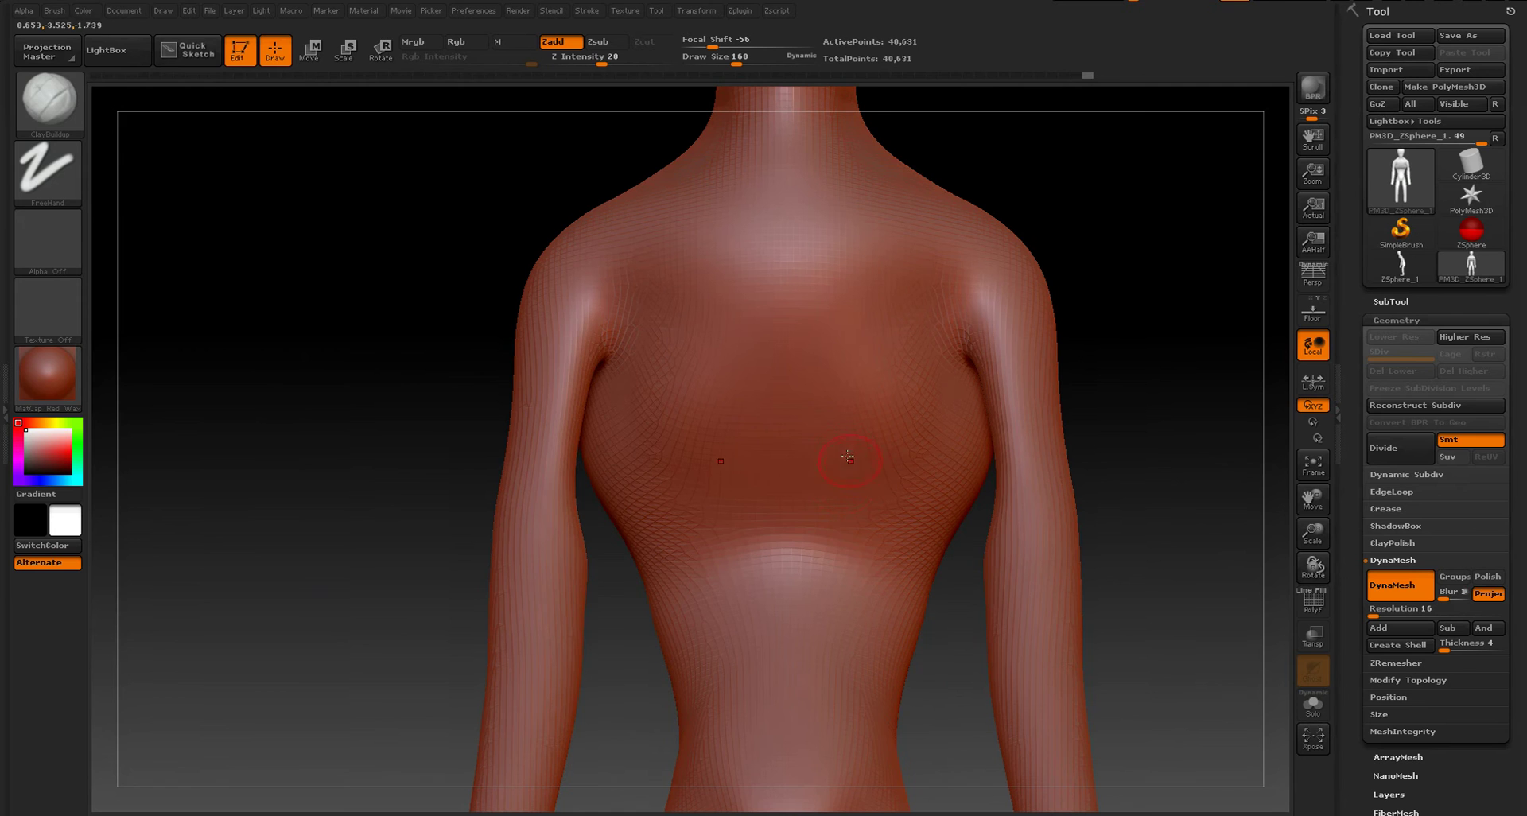
drag(794, 452, 921, 547)
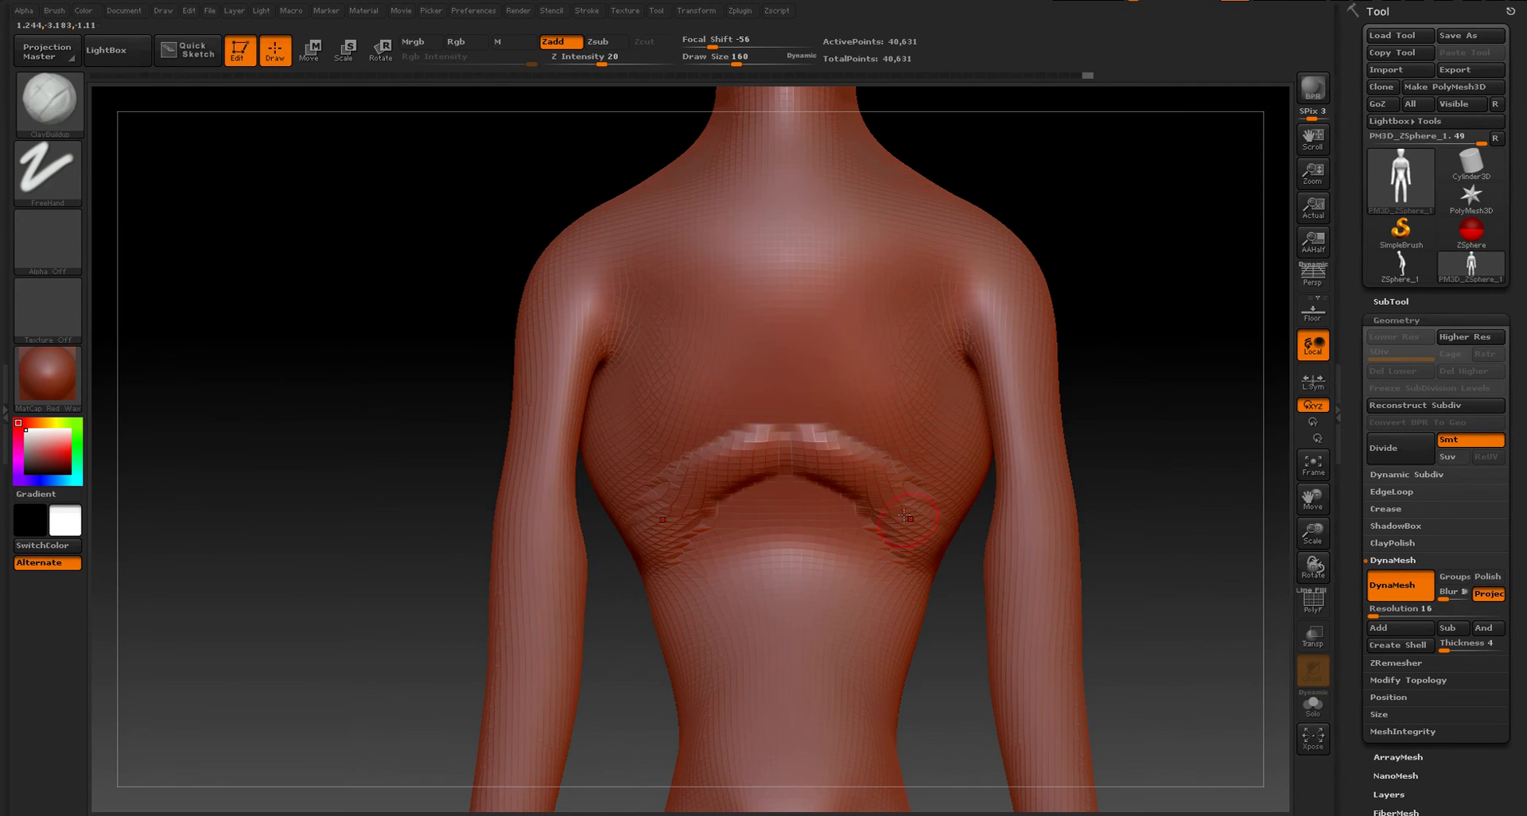
drag(852, 471, 935, 564)
- Rework the ends of the ribcage ridge at both sides of the torso, checking it from the side and front
mouse_move(1145, 495)
mouse_down()
mouse_move(1078, 472)
mouse_move(1022, 480)
mouse_up()
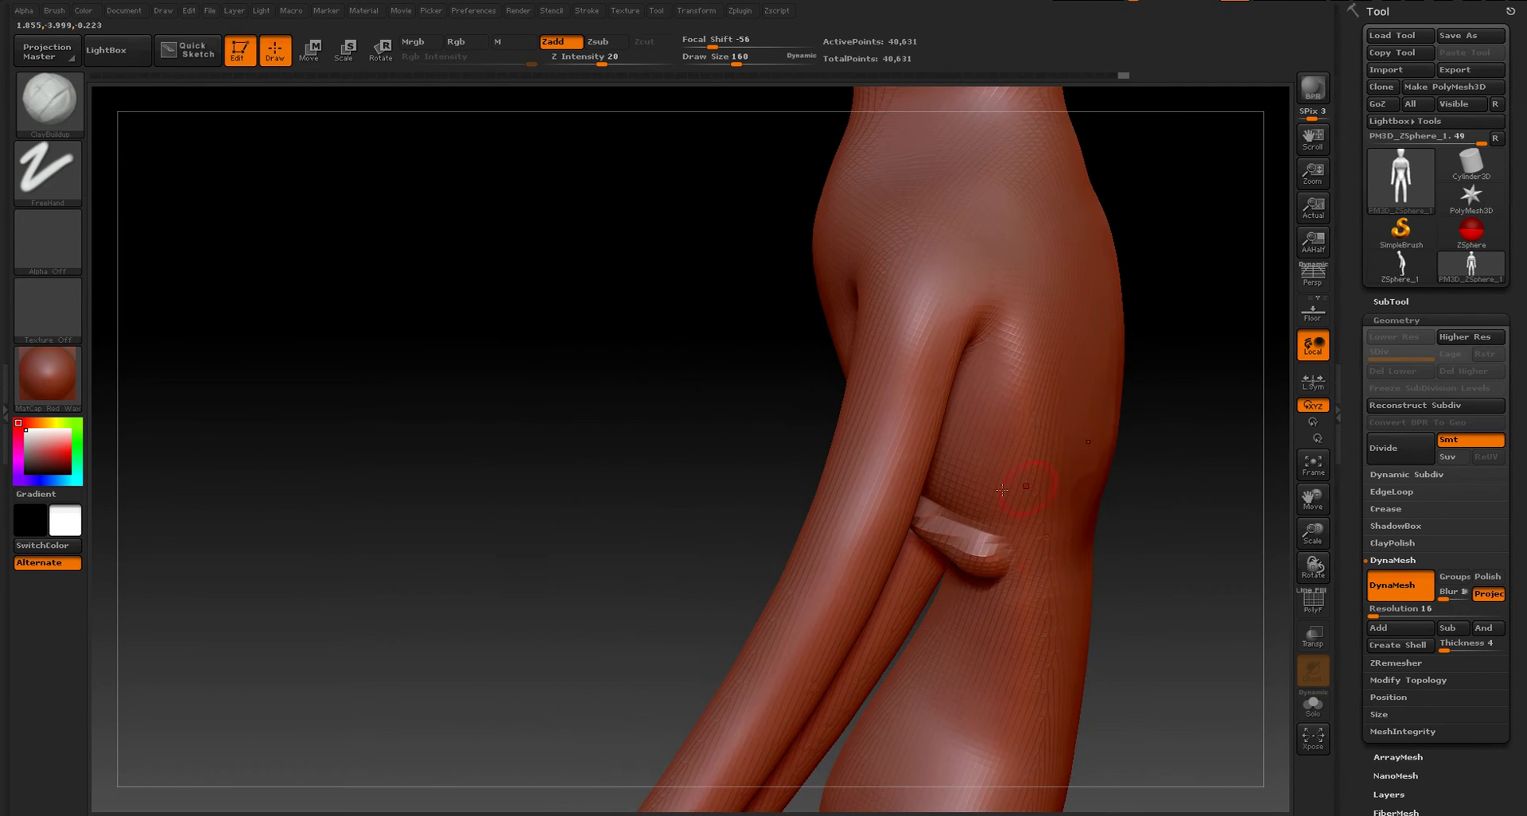
shift+drag(988, 573, 994, 549)
drag(760, 484, 882, 501)
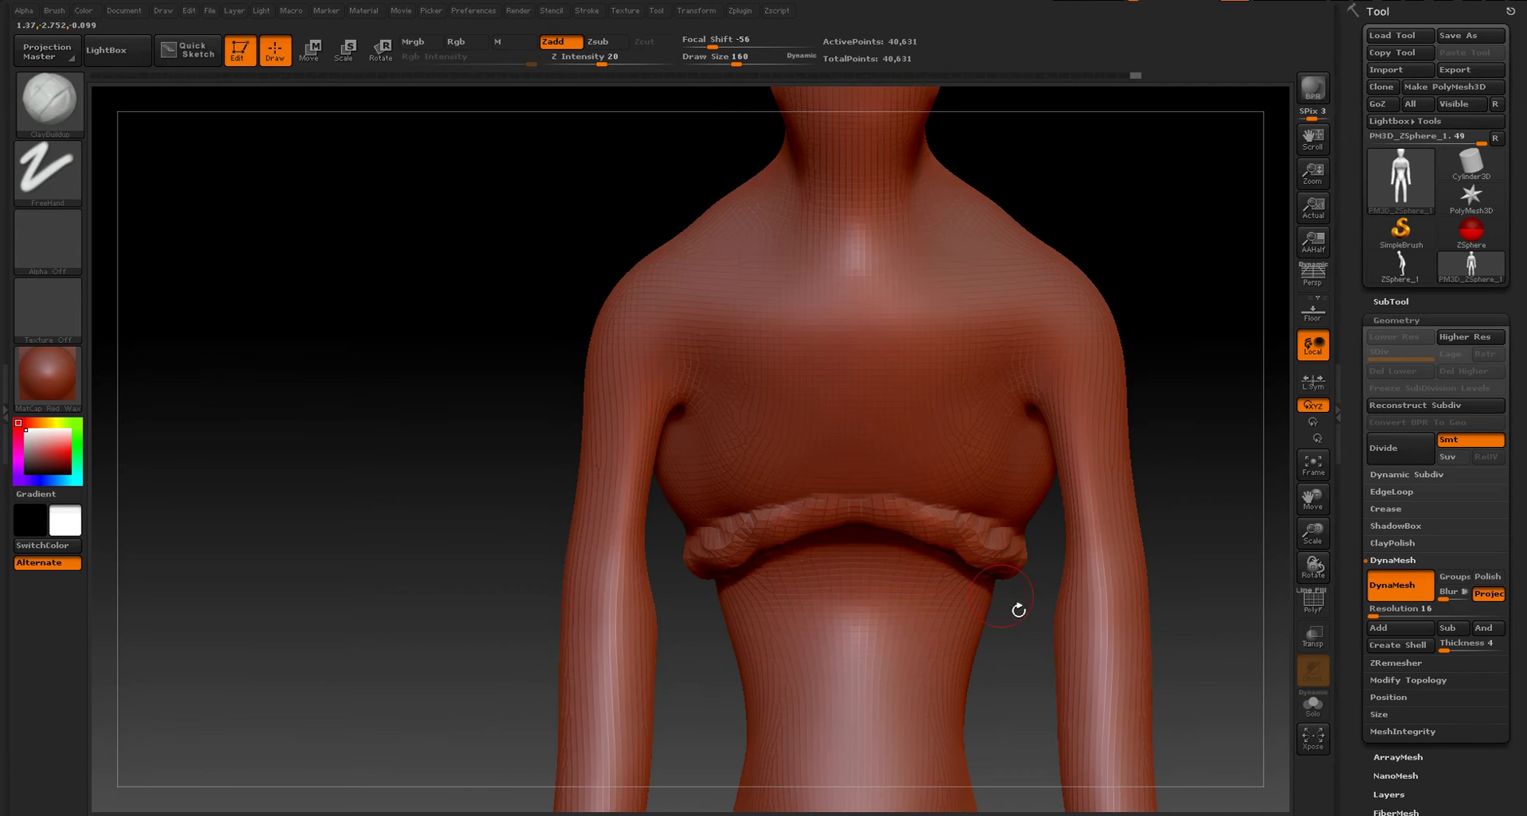
drag(1016, 611, 1030, 587)
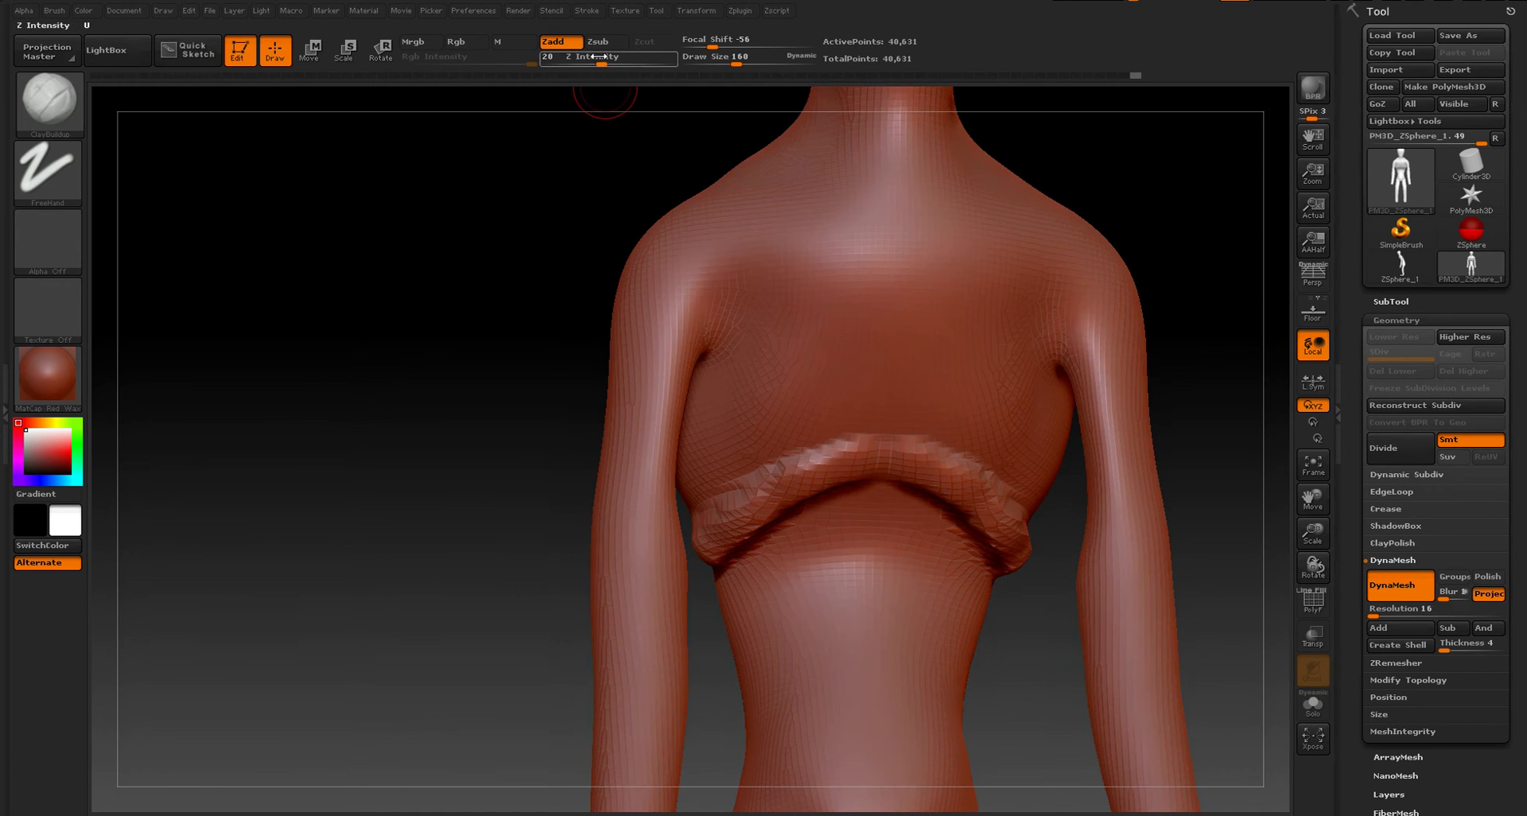
- Lower the Z Intensity to 9, smooth the ribcage ridge and rebuild it more softly with a draw size of 203
drag(585, 58, 582, 58)
mouse_move(1016, 520)
shift+mouse_down()
mouse_move(739, 517)
mouse_move(934, 502)
shift+mouse_up()
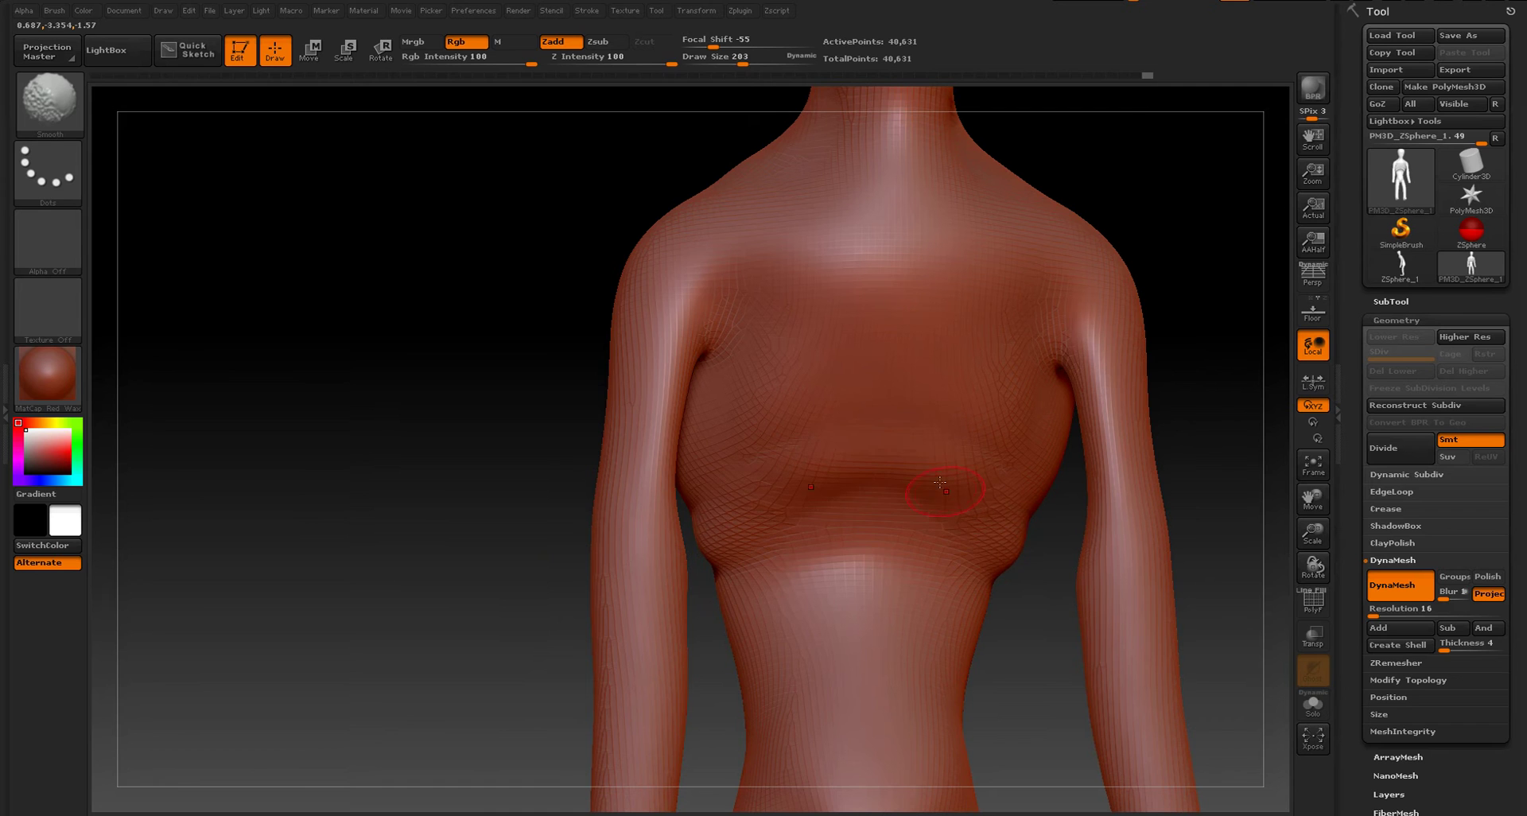
drag(885, 451, 994, 531)
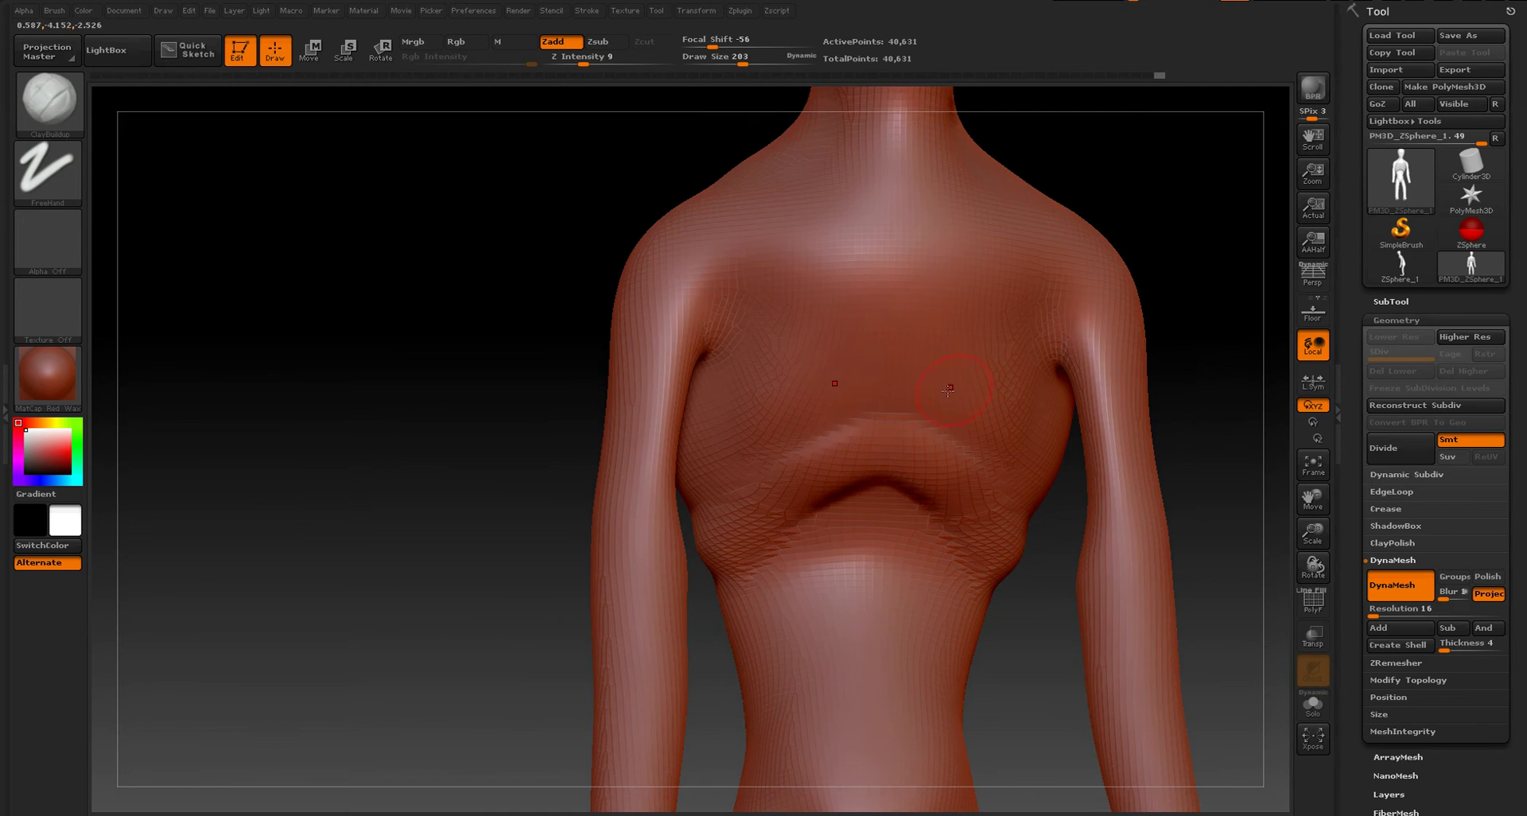
- Build up the pectorals diagonally from the breastbone to the shoulders and add volume to the outer shoulders
mouse_move(944, 390)
mouse_down()
mouse_move(1070, 301)
mouse_move(1110, 298)
mouse_move(1101, 271)
mouse_move(1070, 266)
mouse_up()
drag(899, 366, 1042, 239)
mouse_move(1134, 181)
mouse_down()
mouse_move(1210, 180)
mouse_move(586, 290)
mouse_move(1060, 363)
mouse_move(1023, 443)
mouse_move(989, 402)
mouse_move(1040, 412)
mouse_up()
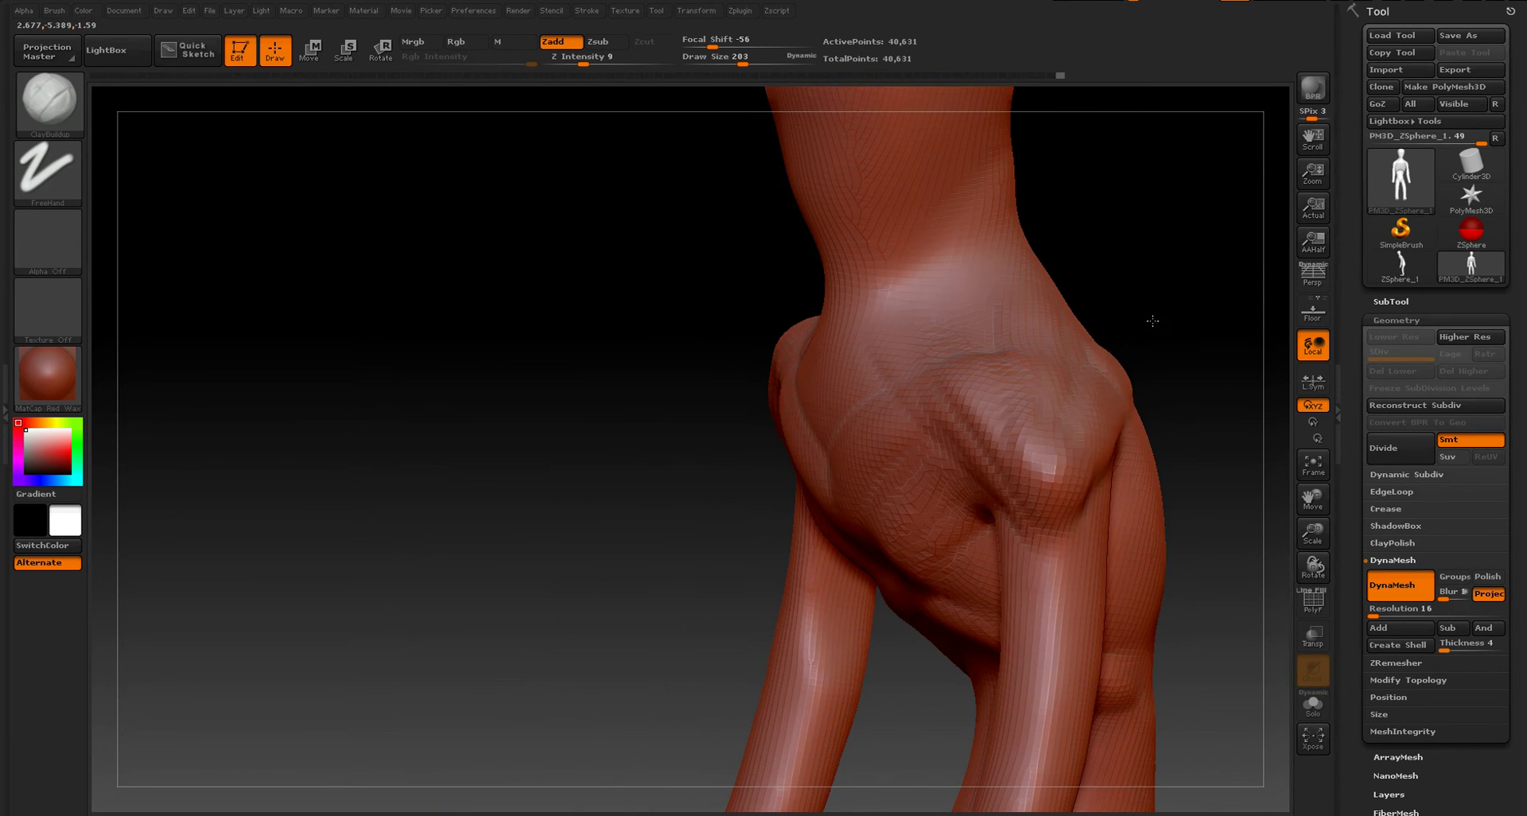
drag(1153, 317, 1136, 332)
drag(1050, 441, 1048, 461)
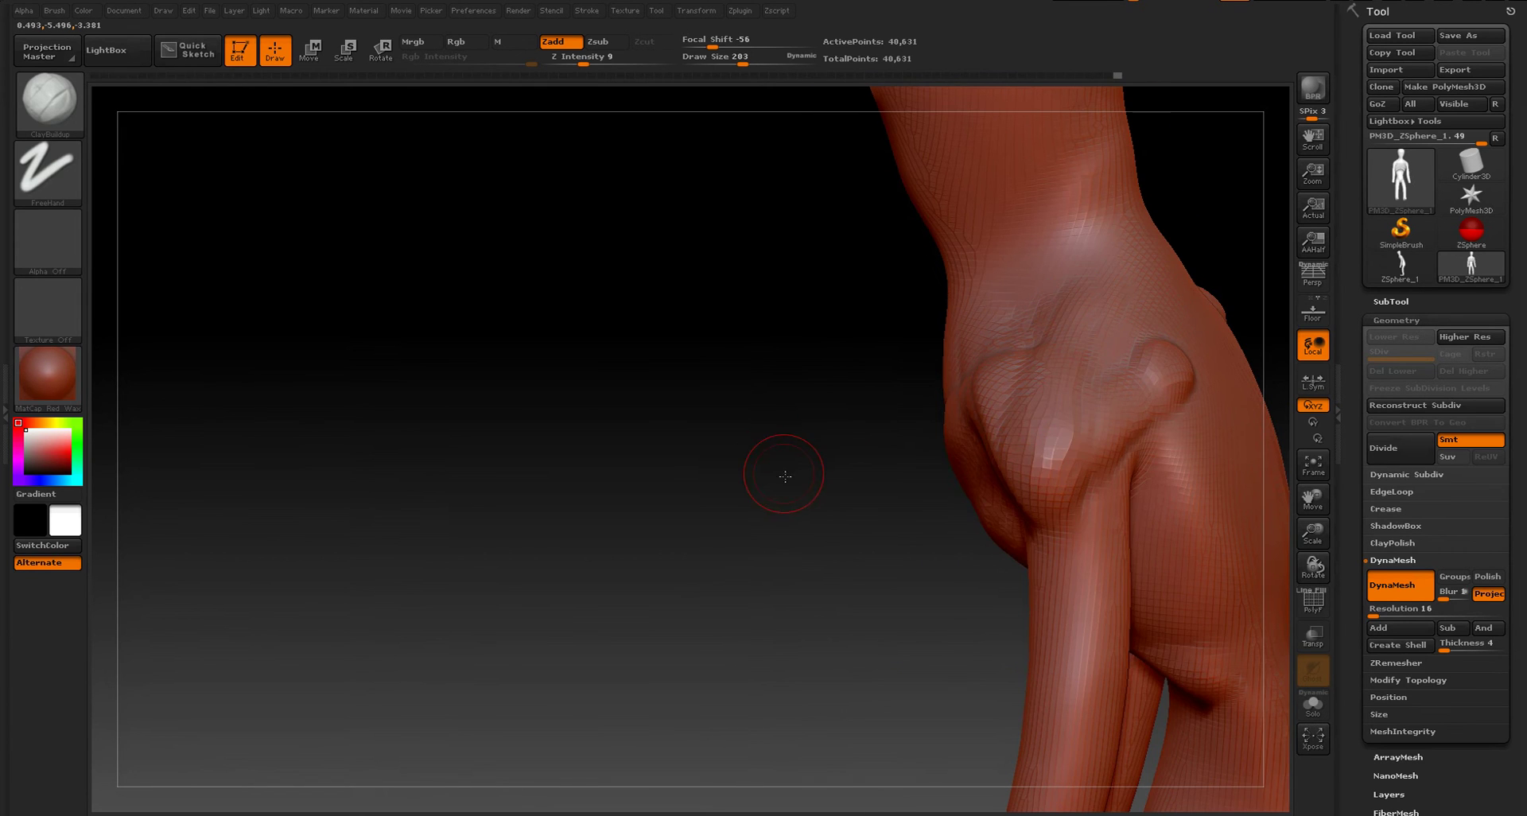
- Build up the trapezius from the back of the neck to the shoulder blades, raising the draw size to 311
drag(785, 476, 1000, 363)
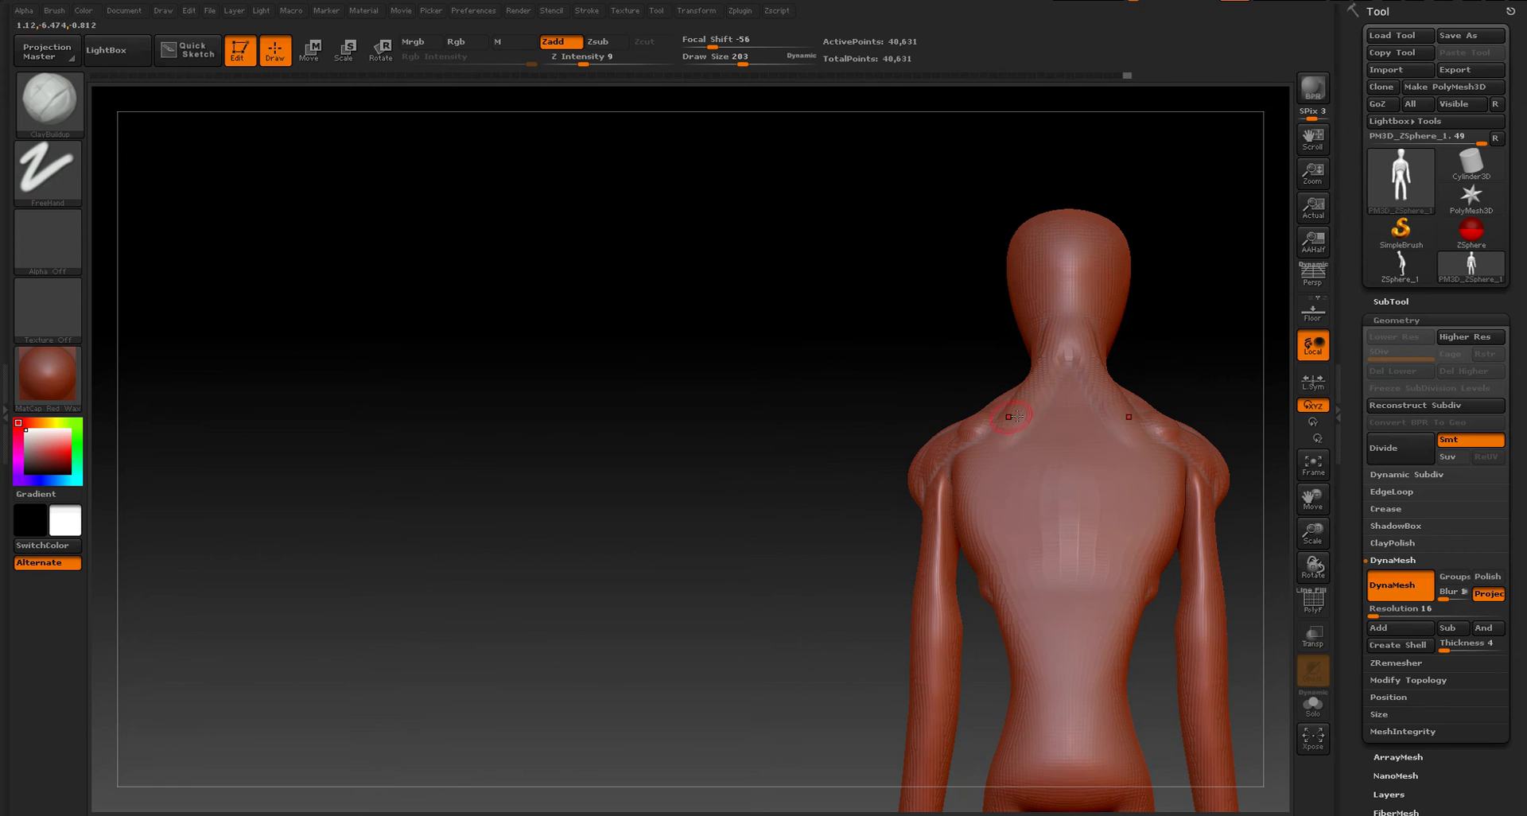
key(s)
drag(994, 447, 1009, 449)
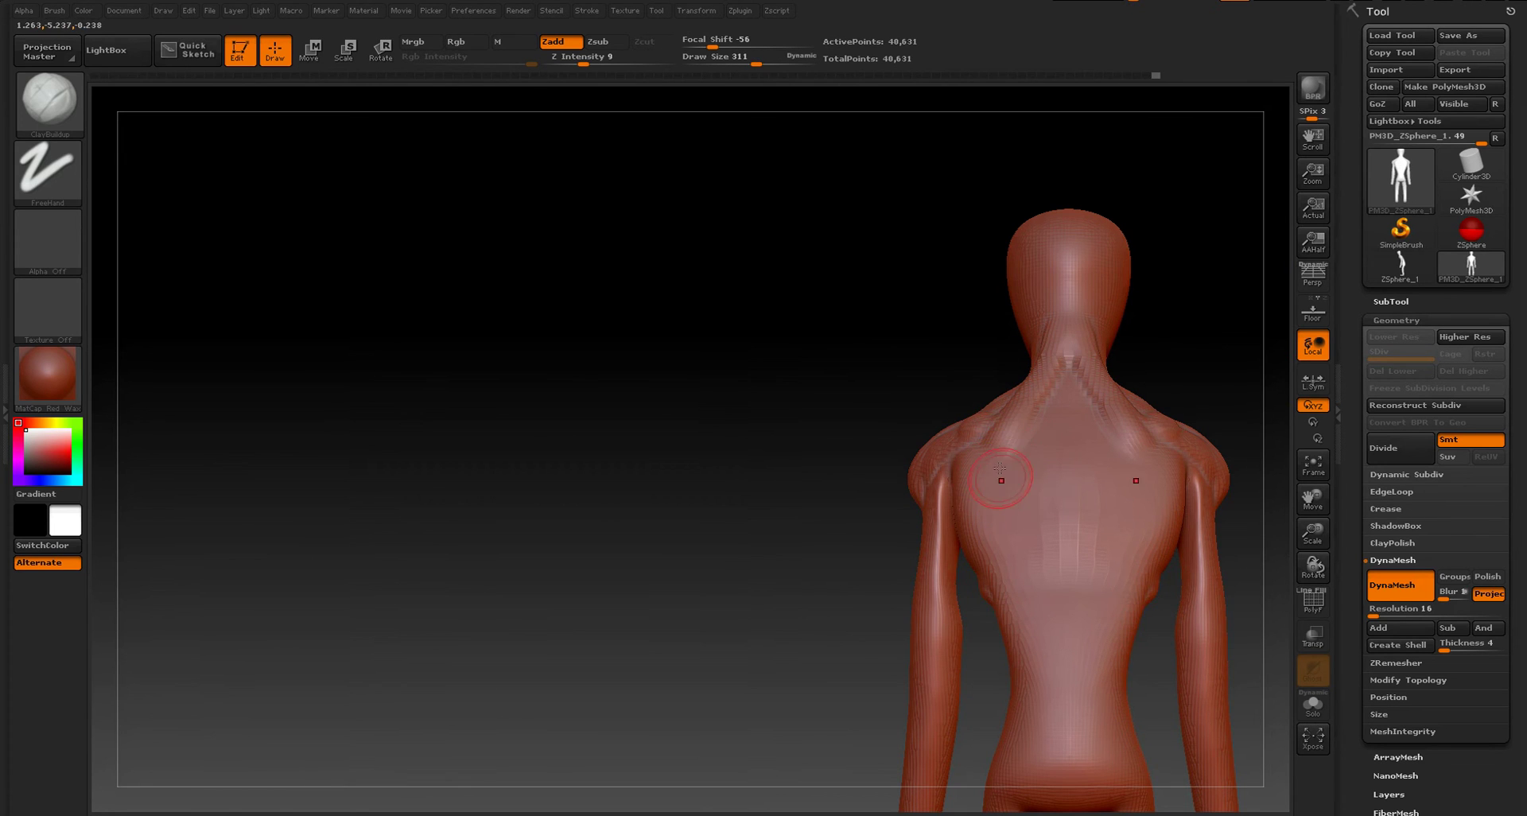
- Build up the shoulder blades and the sides of the upper back, working from a three-quarter rear view
drag(919, 515, 952, 553)
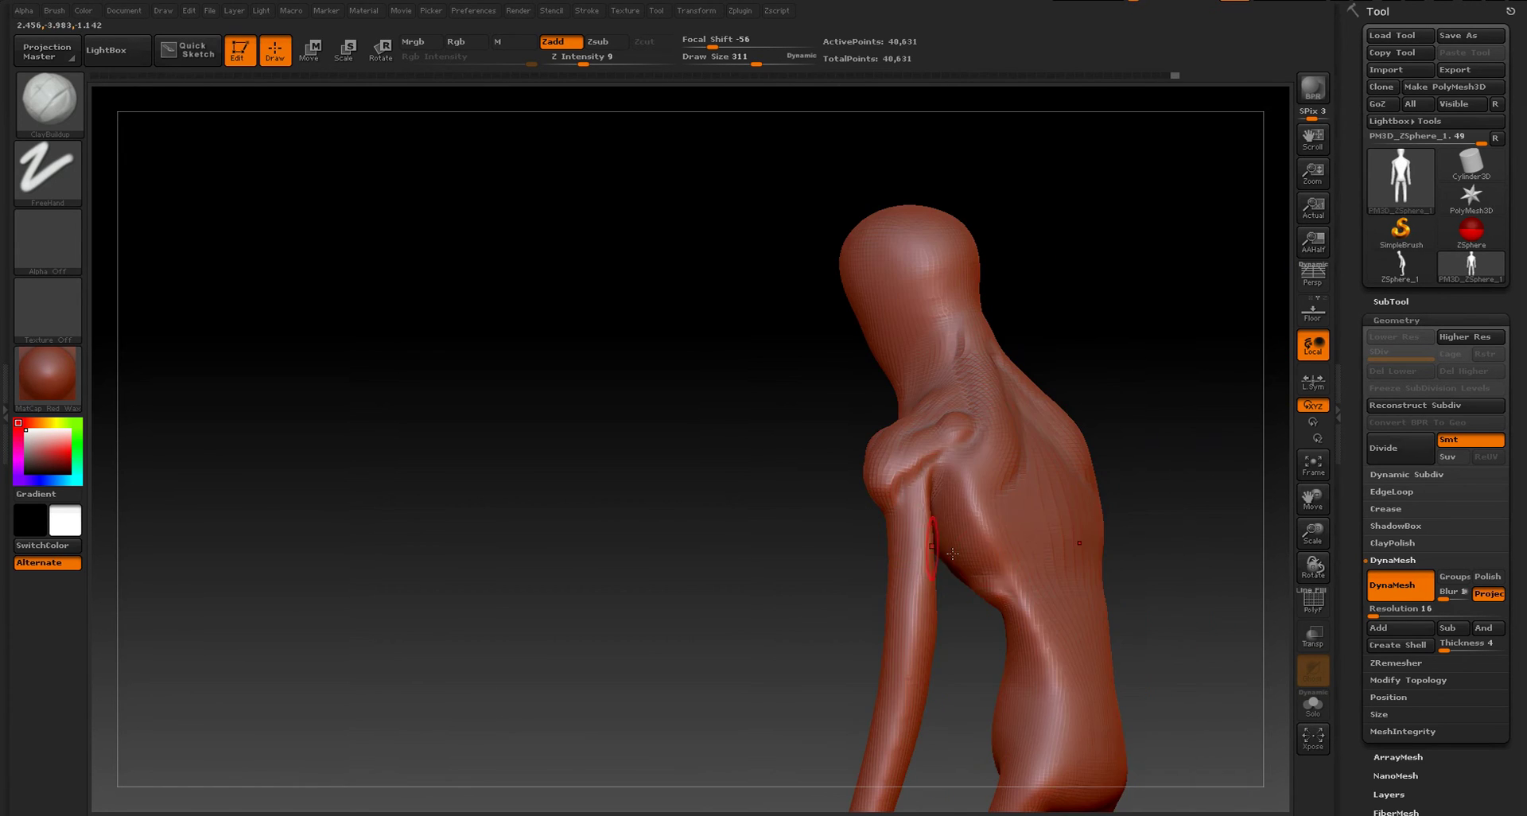
mouse_move(956, 496)
mouse_down()
mouse_move(994, 513)
mouse_move(1025, 561)
mouse_up()
key(shift)
key(shift)
key(shift)
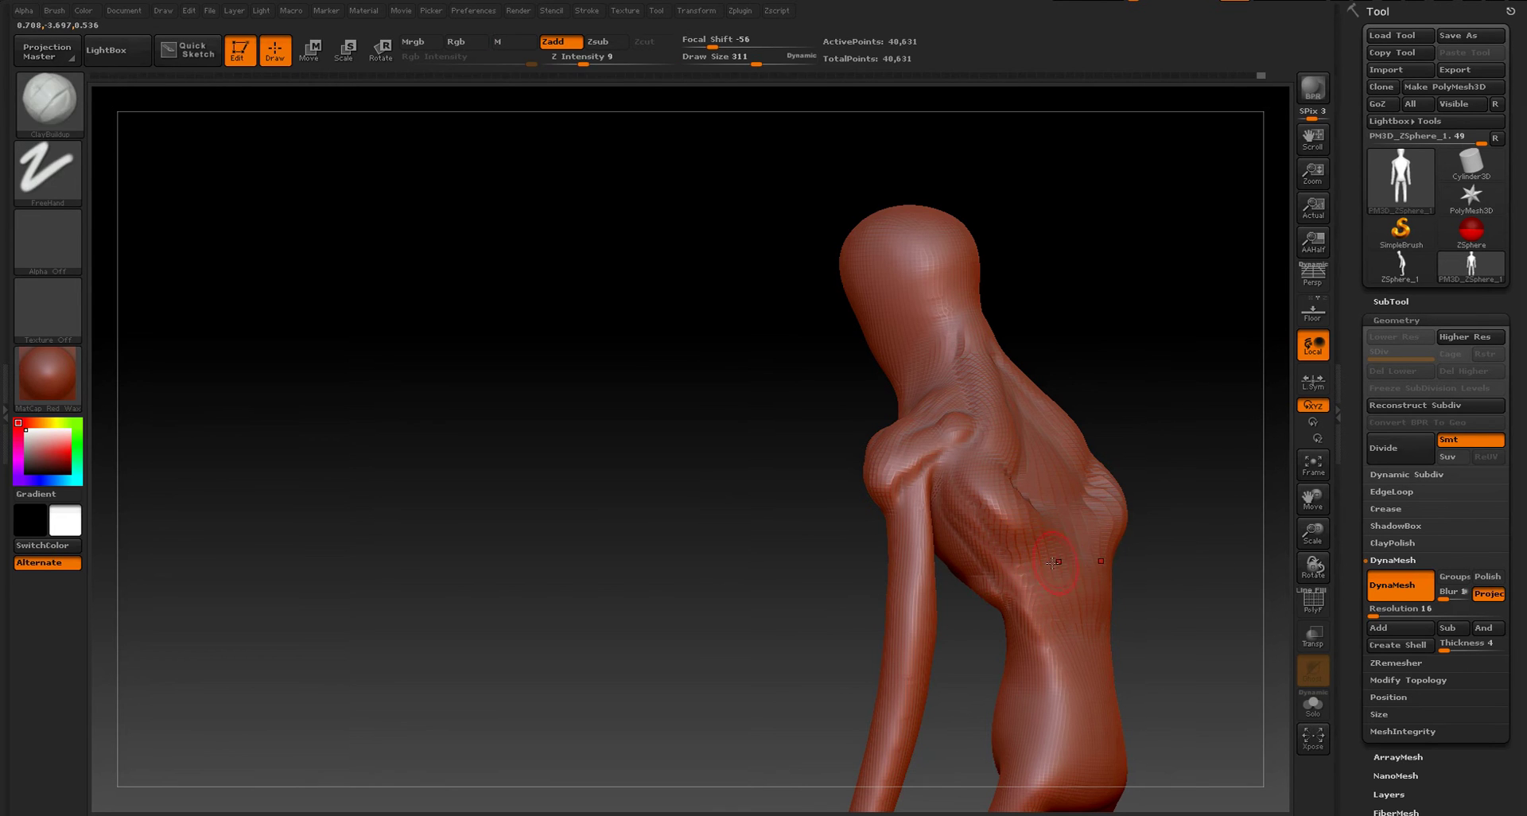
drag(1015, 546, 922, 494)
drag(1027, 394, 1096, 407)
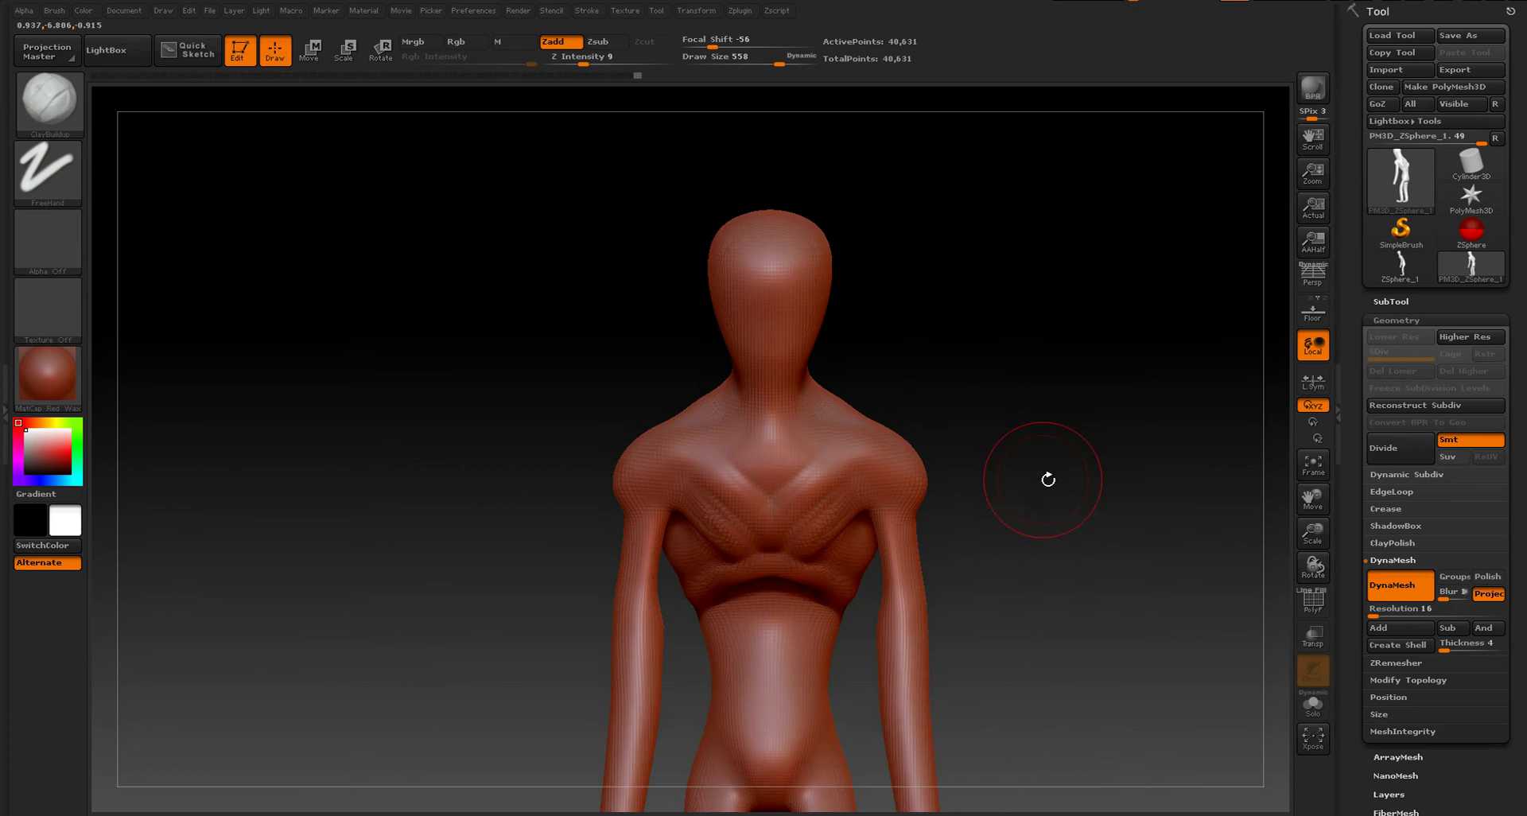
- Reduce the draw size to 238 and strengthen the pectorals and upper ribcage on the front of the torso
mouse_move(1047, 477)
alt+mouse_down()
mouse_move(1128, 338)
mouse_move(1146, 351)
mouse_move(1136, 370)
mouse_move(1122, 347)
alt+mouse_up()
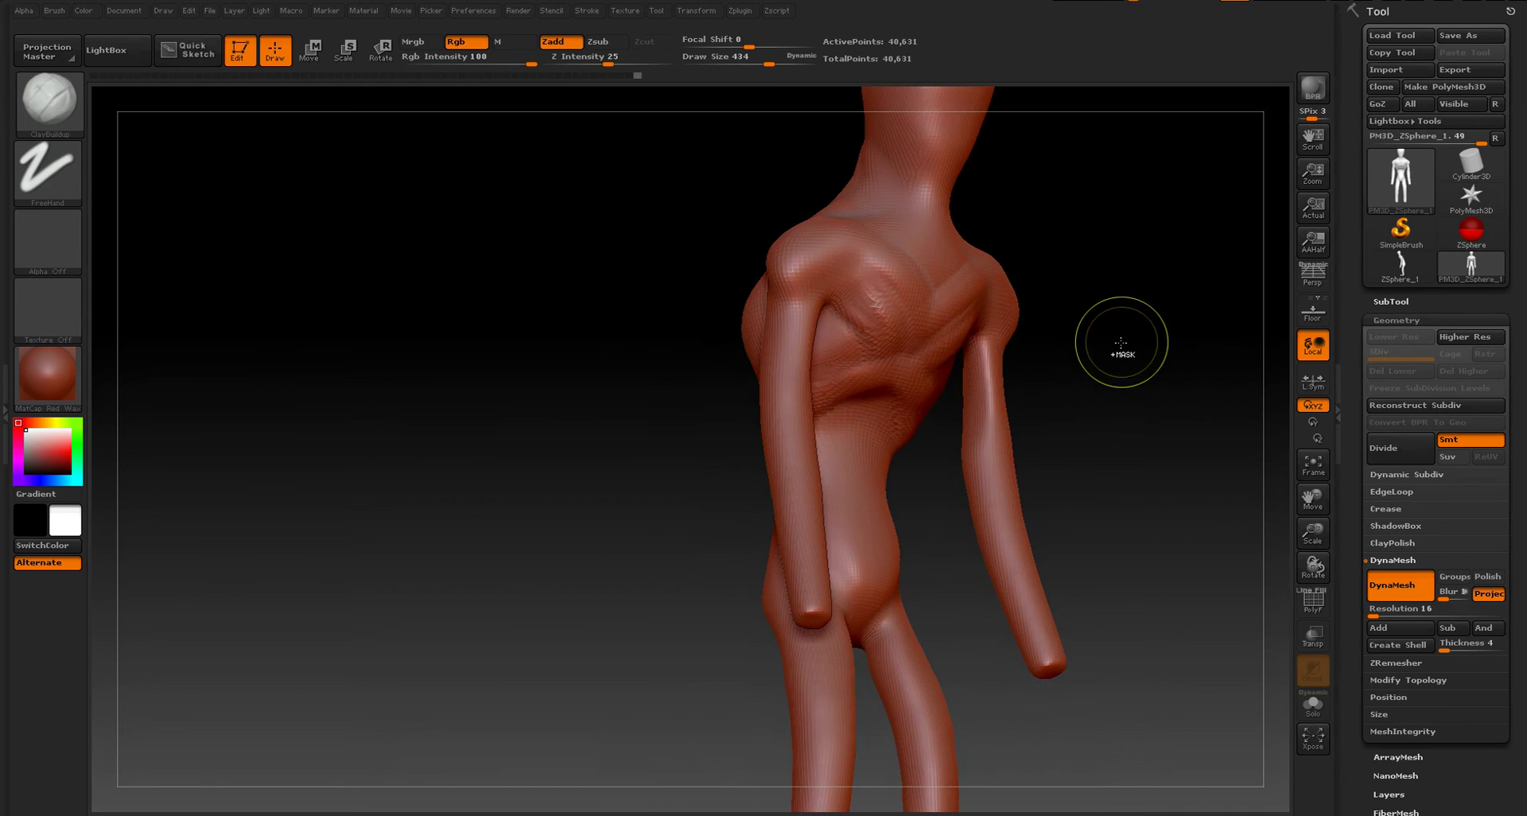
ctrl+right_drag(1142, 365, 1120, 485)
key(s)
click(968, 437)
drag(968, 438, 962, 438)
drag(959, 361, 960, 541)
mouse_move(1088, 506)
mouse_down()
mouse_move(1129, 490)
mouse_move(1101, 444)
mouse_up()
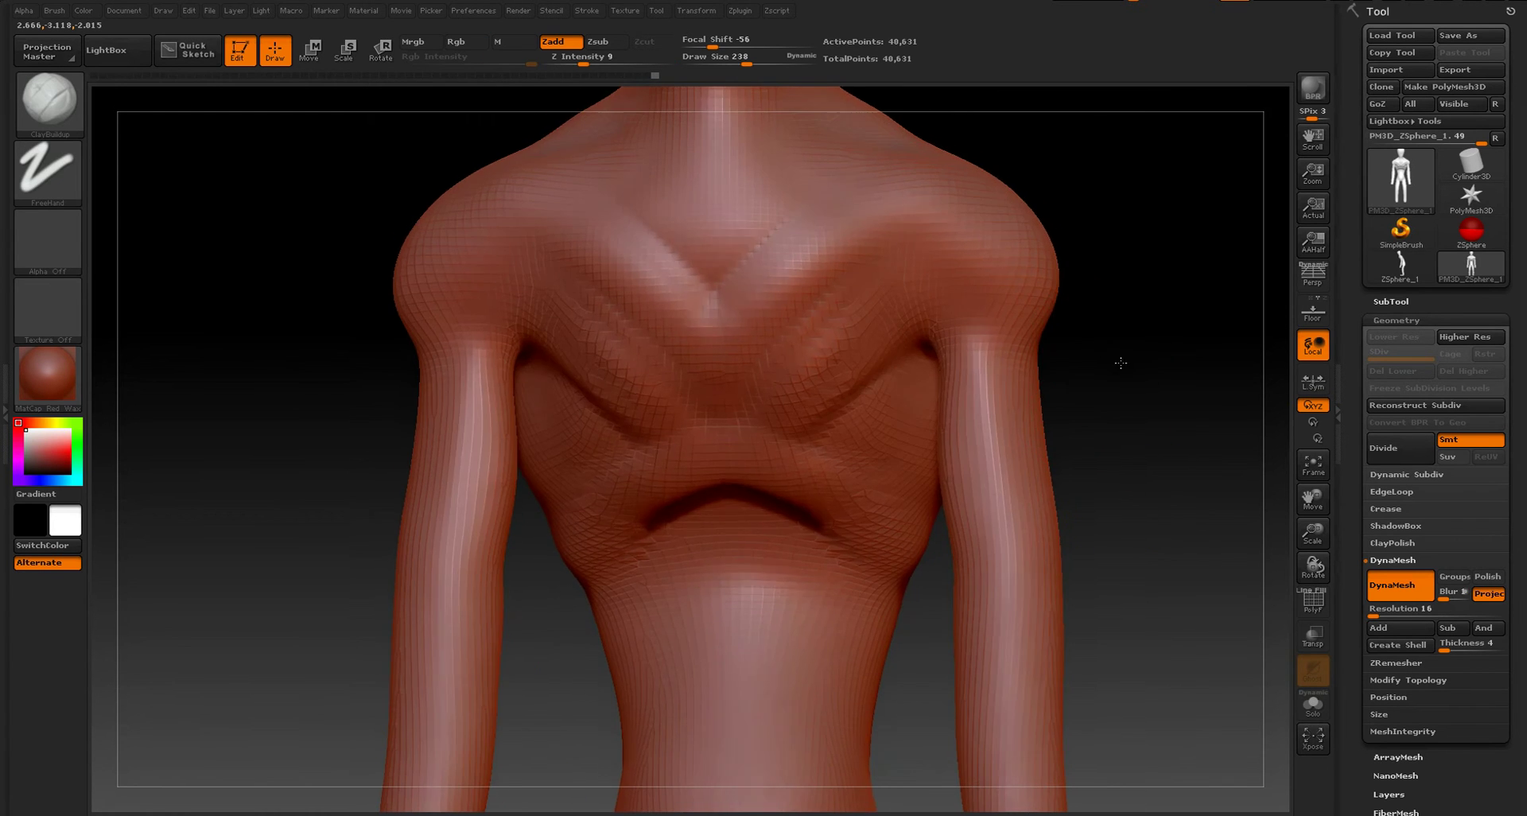
- Build up the deltoids around the shoulders and smooth their transition into the upper arms
mouse_move(1122, 359)
mouse_down()
mouse_move(1070, 398)
mouse_move(1117, 412)
mouse_up()
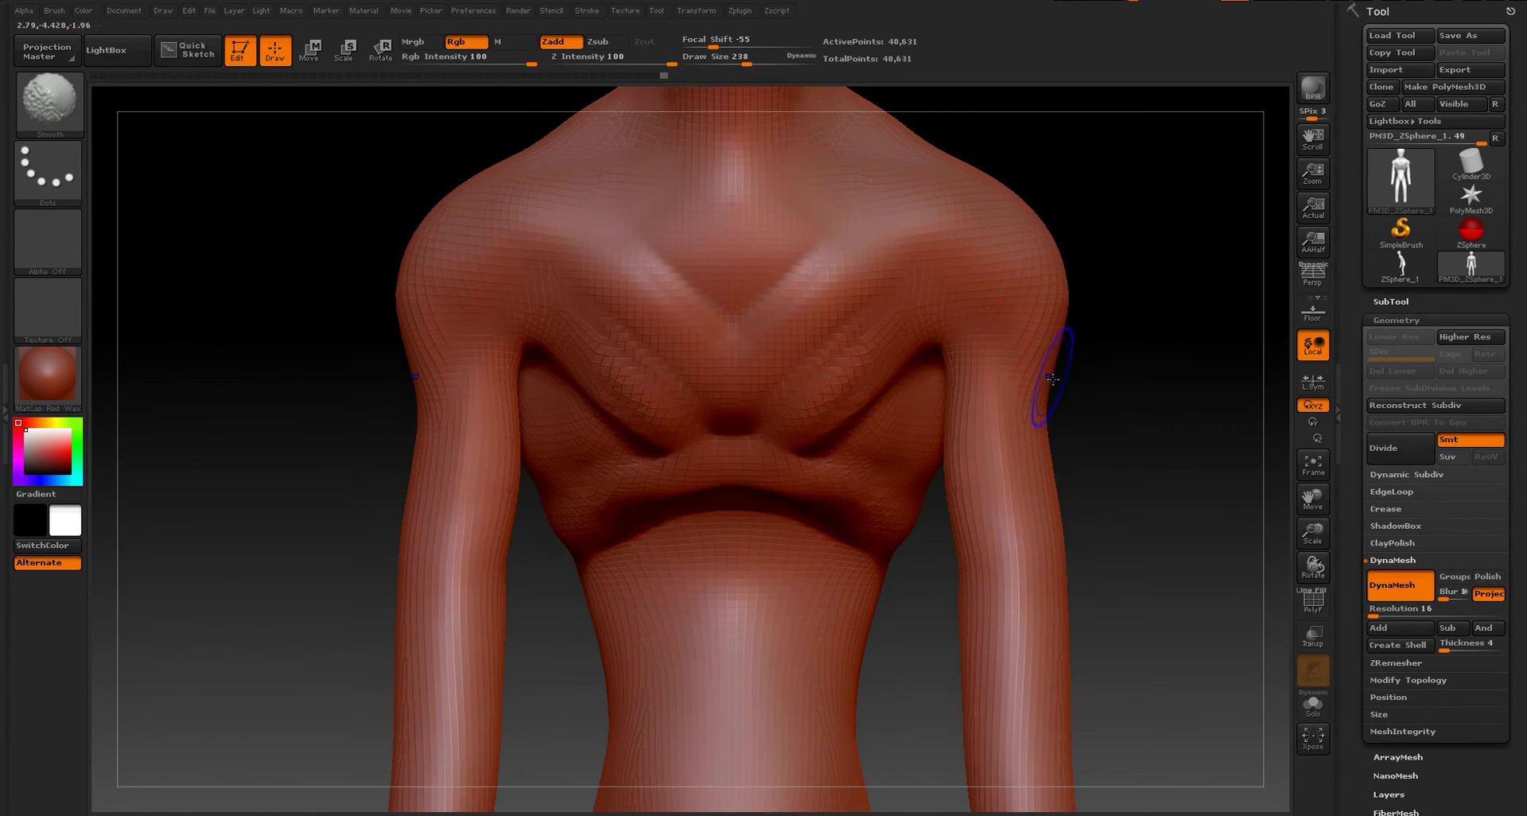
drag(958, 306, 1081, 362)
alt+drag(1173, 446, 1204, 582)
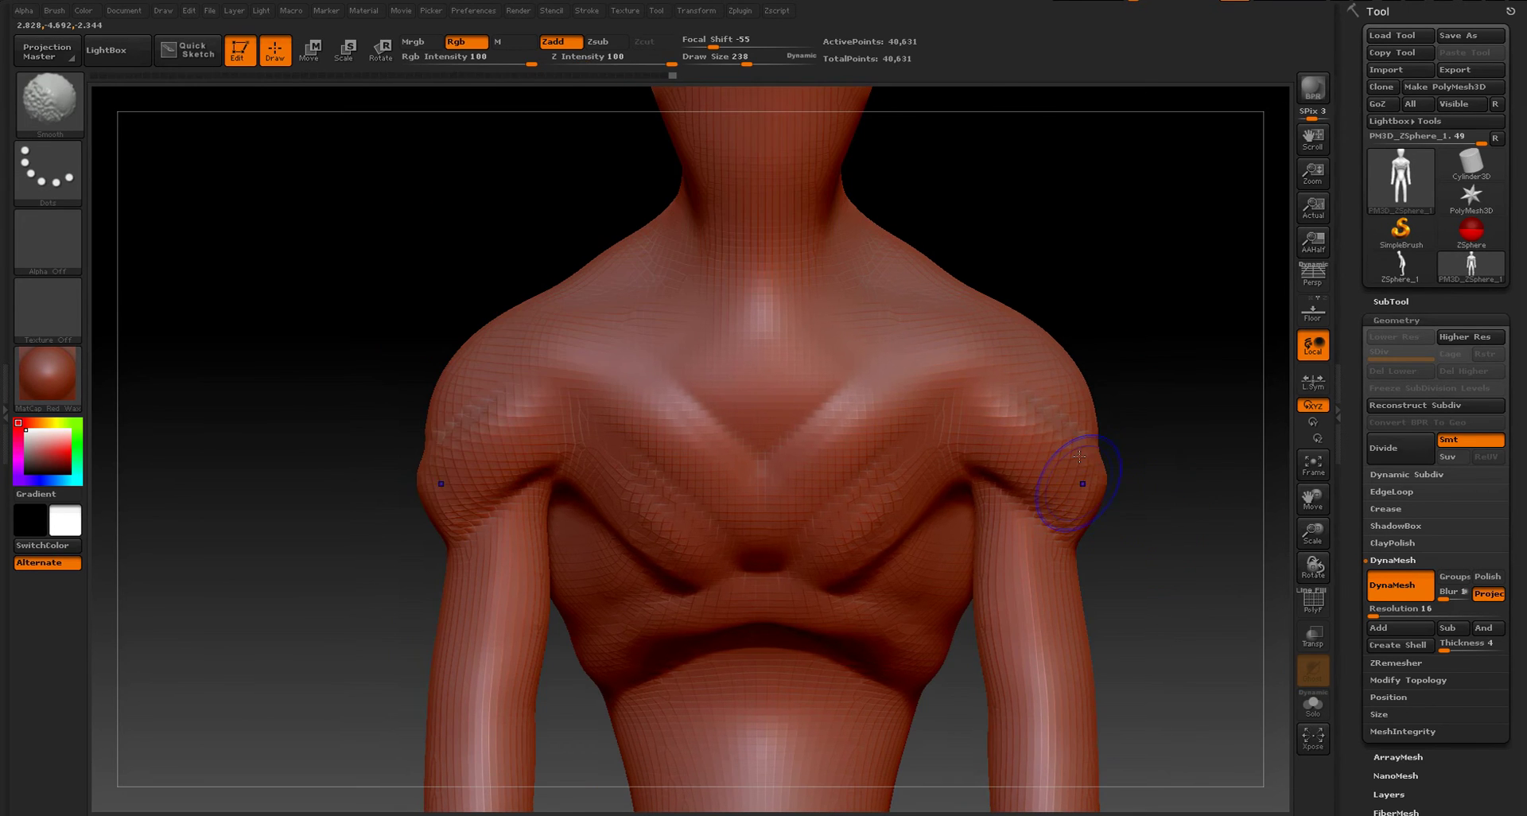
shift+drag(1079, 456, 1006, 483)
drag(1225, 458, 1106, 437)
drag(1168, 513, 1211, 368)
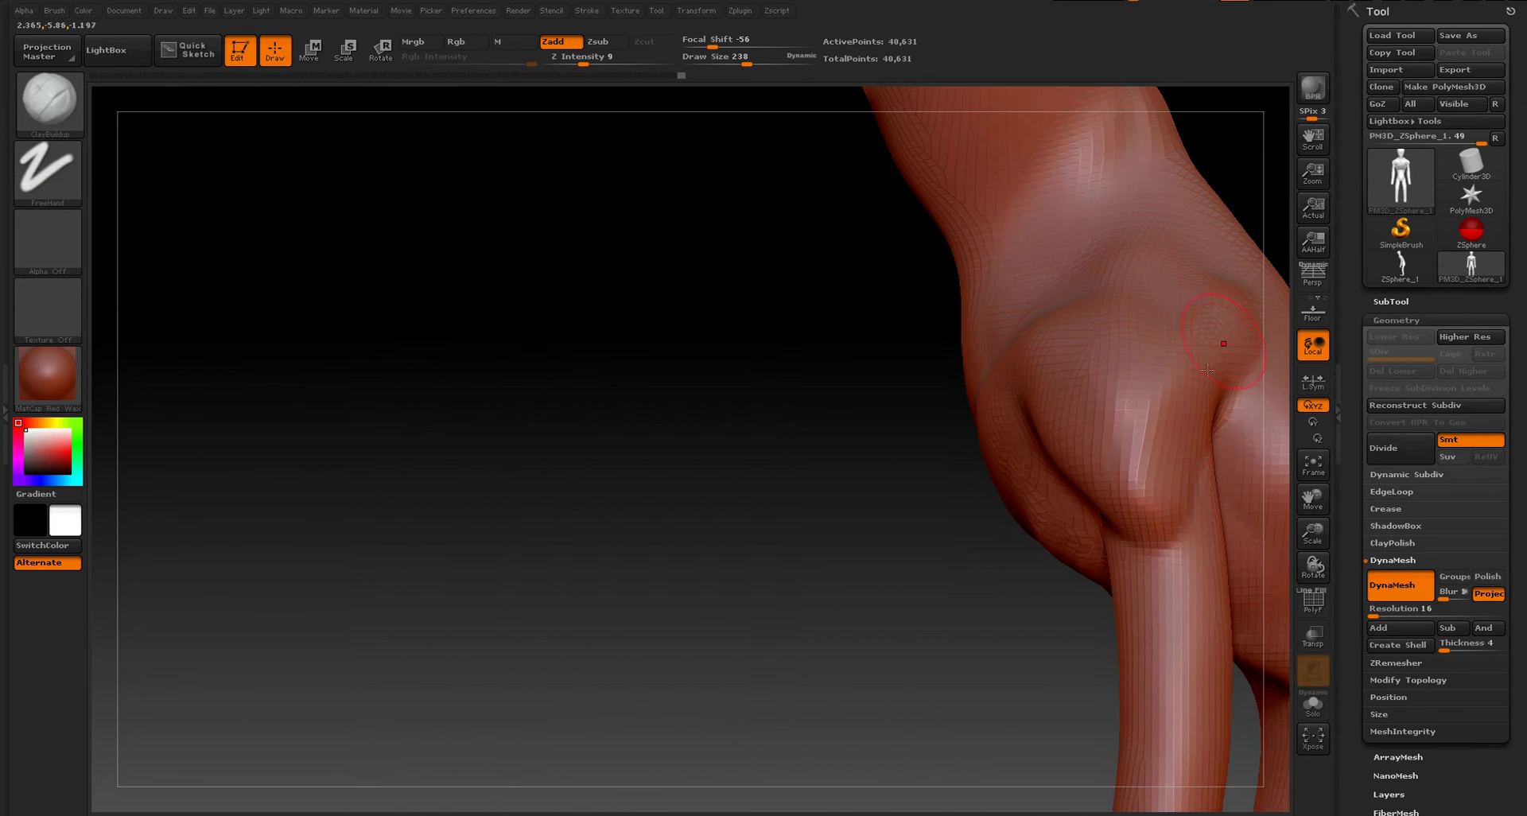
mouse_move(1184, 485)
mouse_down()
mouse_move(1252, 358)
mouse_move(1161, 470)
mouse_move(1143, 430)
mouse_up()
key(f)
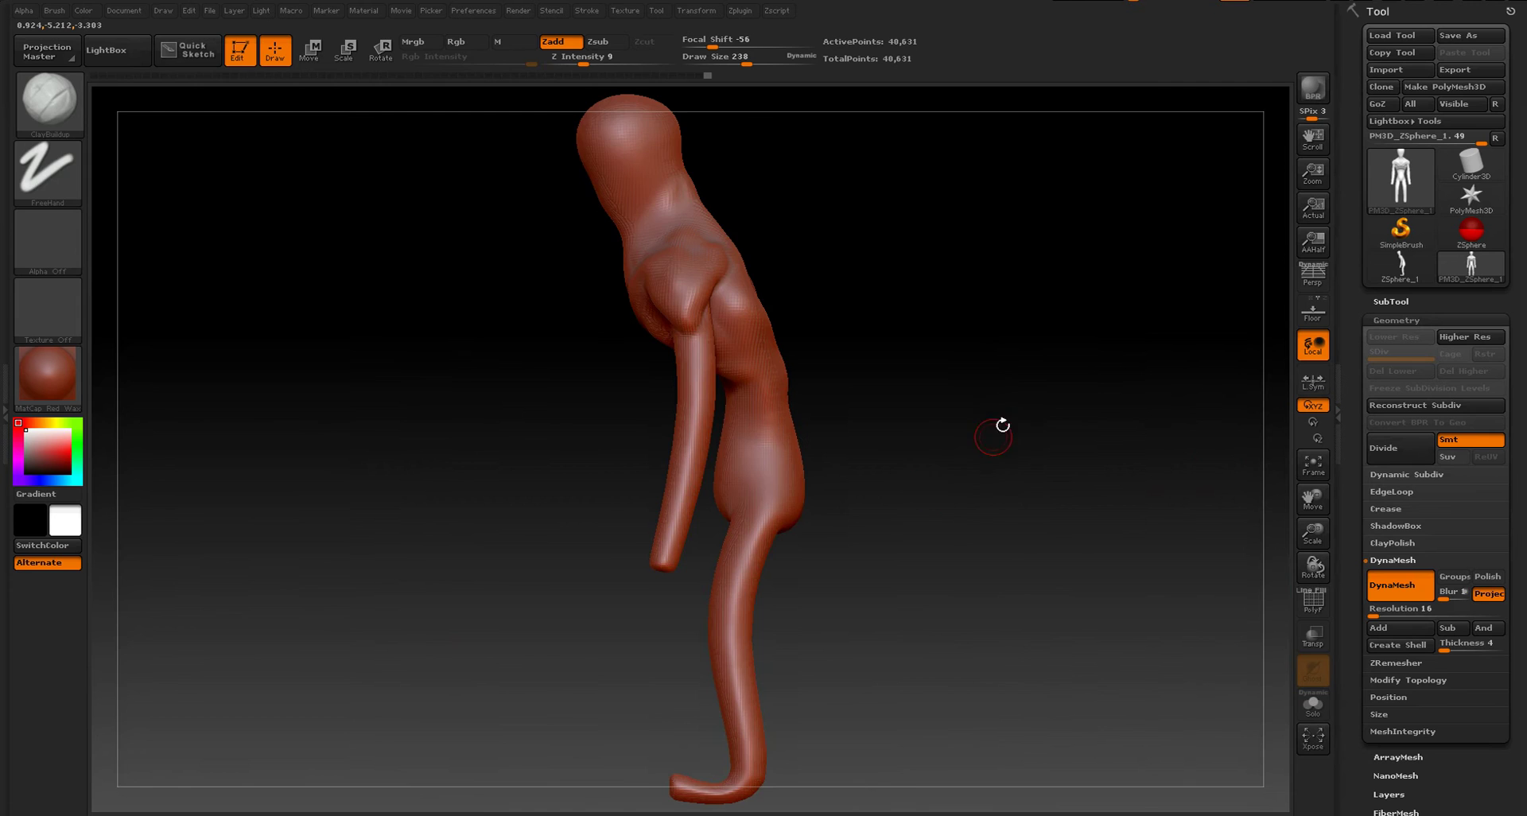
- Fill out the lower pectorals and the sides of the ribcage, varying the draw size between 238 and 311
drag(899, 441, 1058, 454)
drag(1114, 301, 1058, 393)
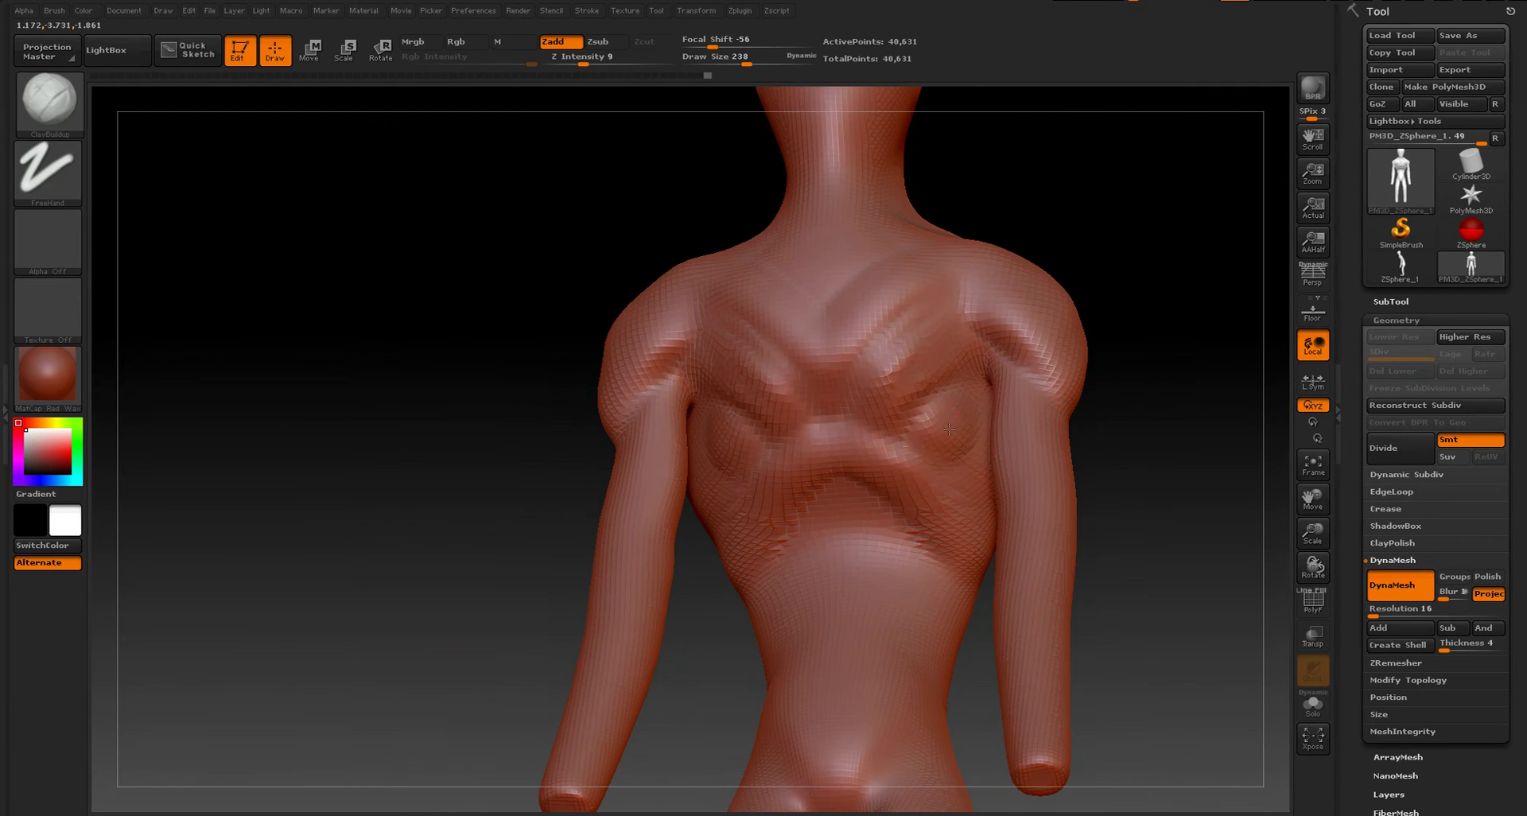
mouse_move(949, 429)
mouse_down()
mouse_move(936, 442)
mouse_move(956, 447)
mouse_move(924, 391)
mouse_move(888, 391)
mouse_up()
key(s)
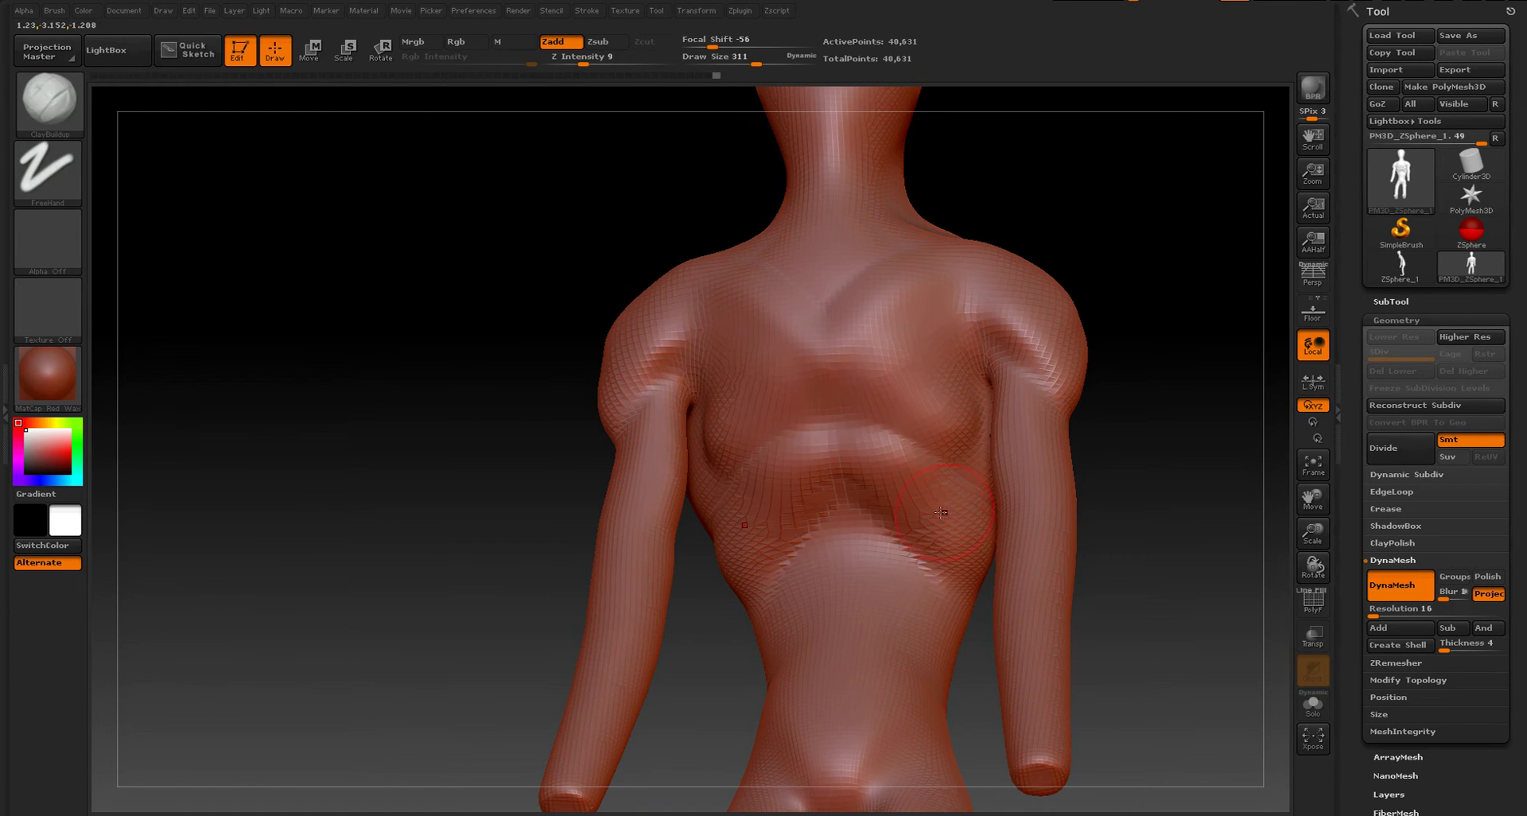
key(s)
mouse_move(944, 526)
mouse_down()
mouse_move(910, 513)
mouse_move(987, 559)
mouse_move(937, 529)
mouse_move(978, 511)
mouse_up()
key(s)
drag(1133, 557, 1135, 480)
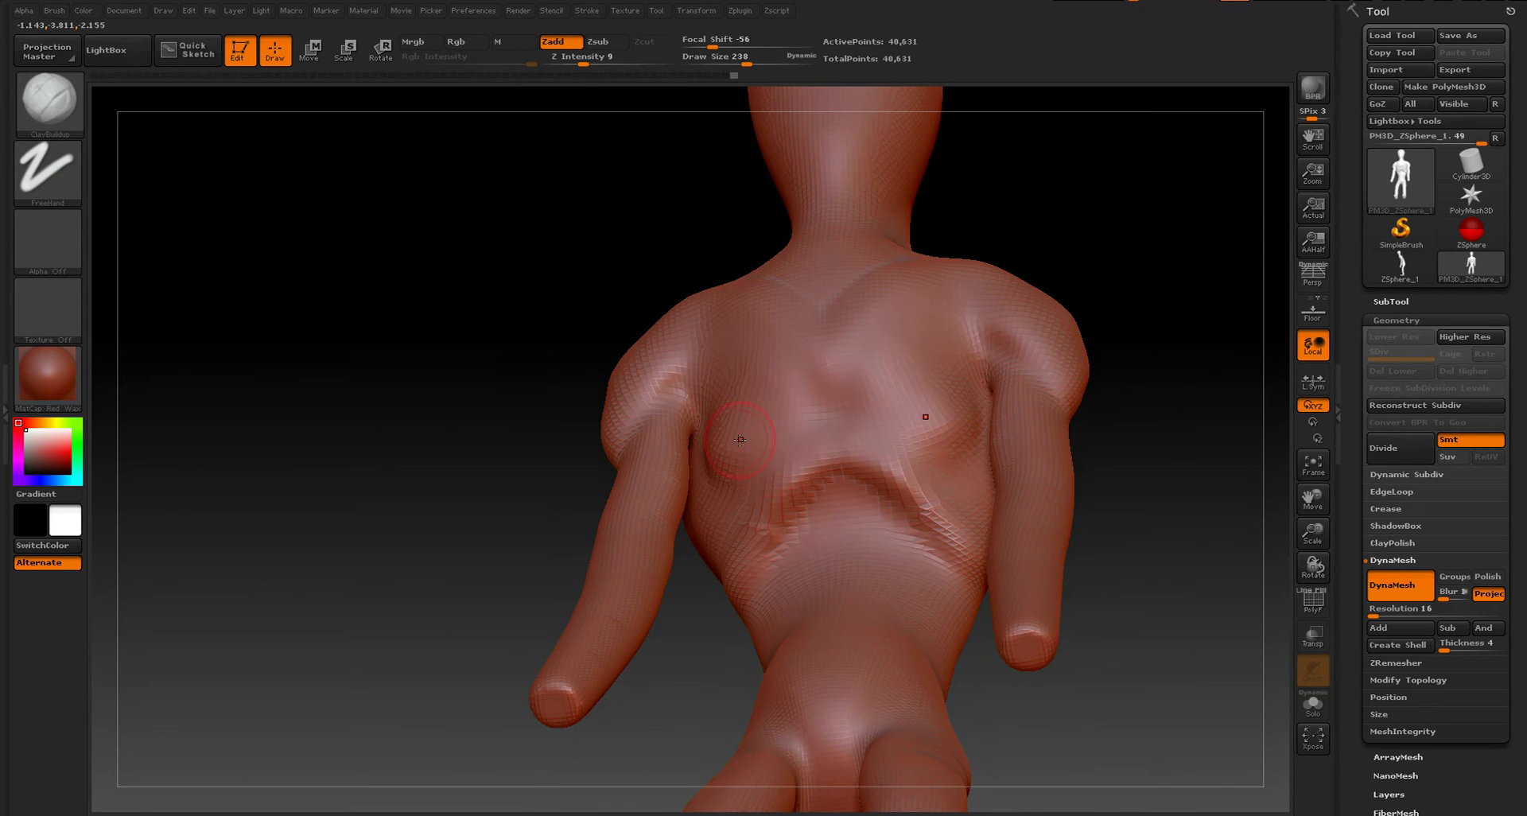
- Reduce the draw size to 97, define the arch along the lower ribcage edge and smooth it
key(s)
drag(813, 481, 795, 481)
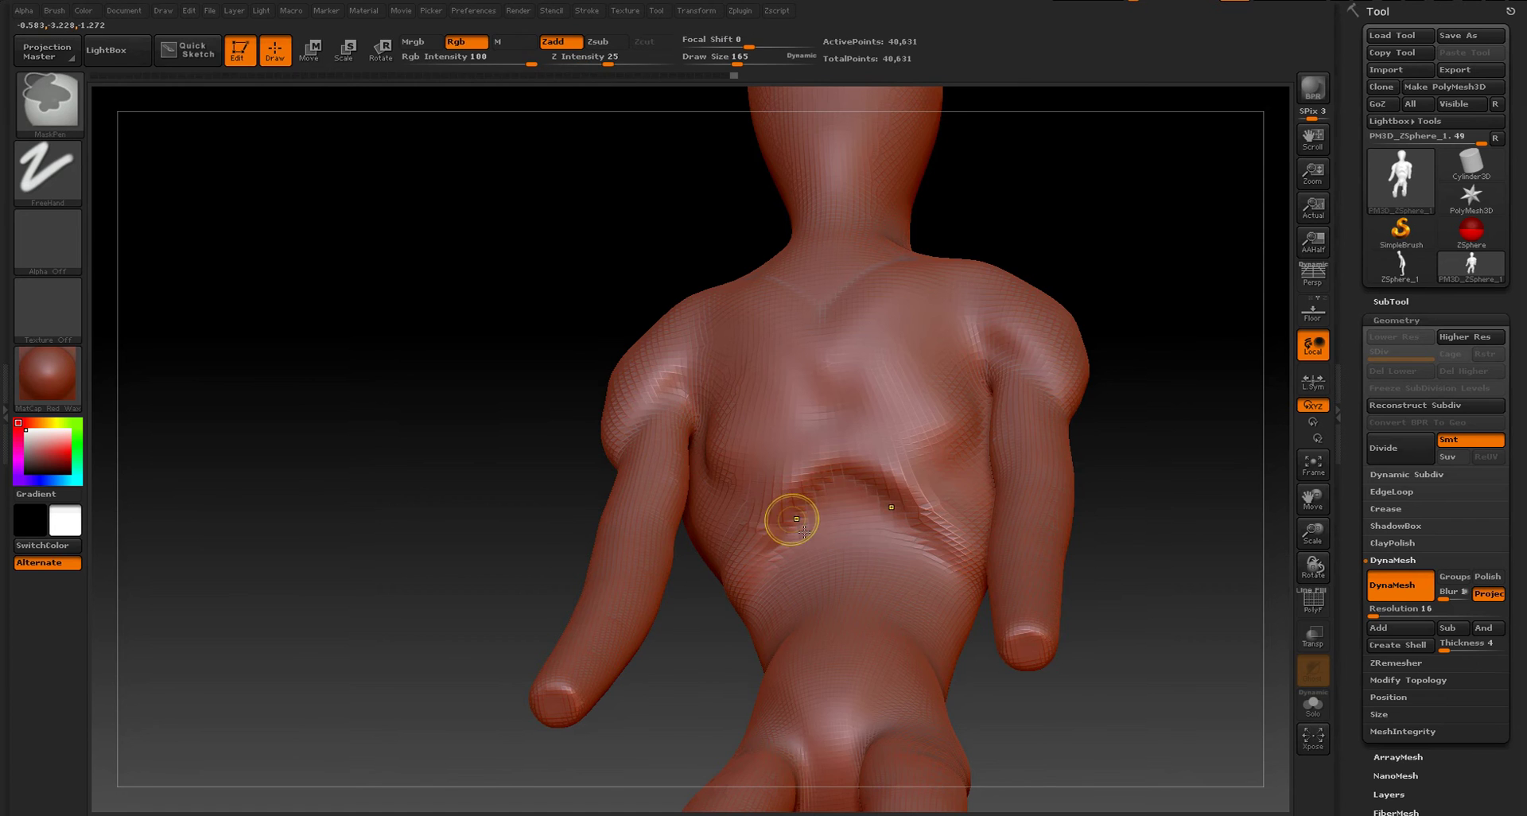
ctrl+right_drag(793, 521, 874, 484)
key(s)
mouse_move(907, 470)
mouse_down()
mouse_move(894, 469)
mouse_move(931, 486)
mouse_up()
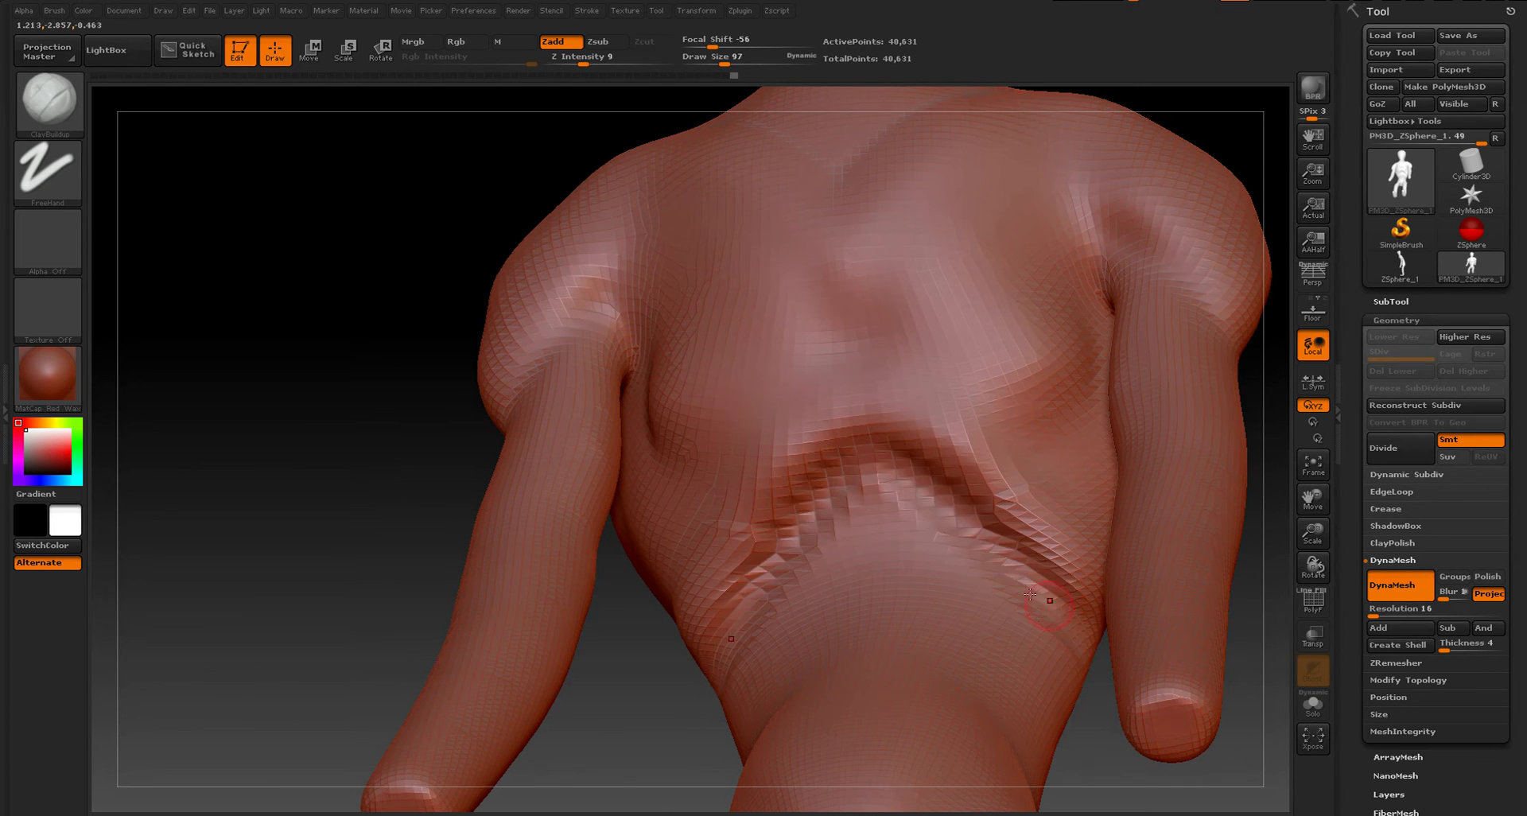
shift+drag(1018, 557, 893, 453)
- Enlarge the draw size to 401, then fill and smooth the shoulders and armpit areas of the chest
key(f)
mouse_move(927, 573)
mouse_down()
mouse_move(938, 341)
mouse_move(780, 344)
mouse_move(787, 318)
mouse_up()
drag(907, 350, 983, 368)
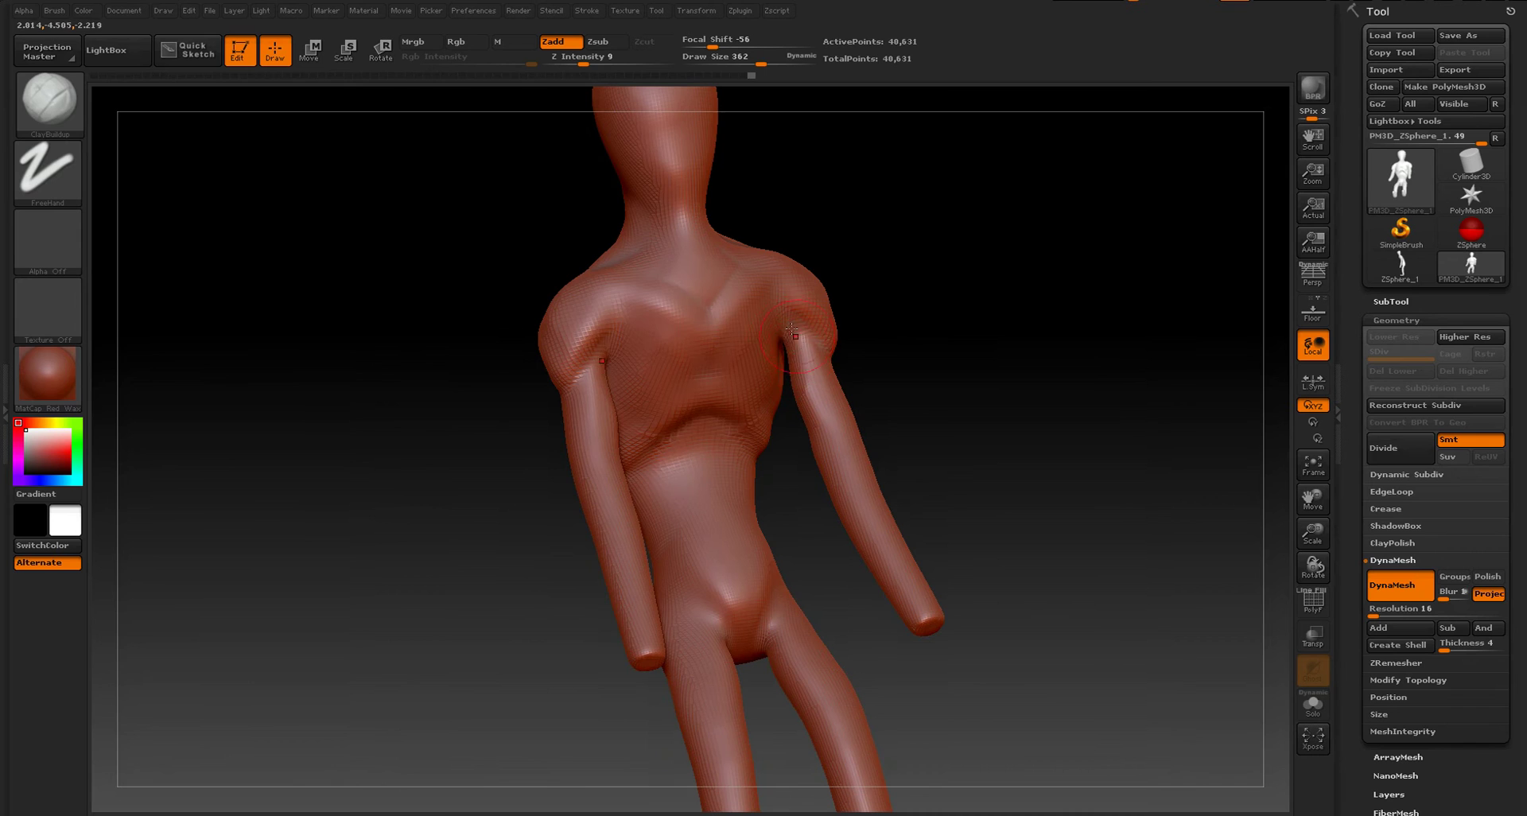
key(s)
mouse_move(798, 314)
mouse_down()
mouse_move(784, 315)
mouse_move(797, 327)
mouse_up()
mouse_move(936, 360)
shift+mouse_down()
mouse_move(759, 330)
mouse_move(831, 280)
shift+mouse_up()
shift+drag(754, 336, 781, 302)
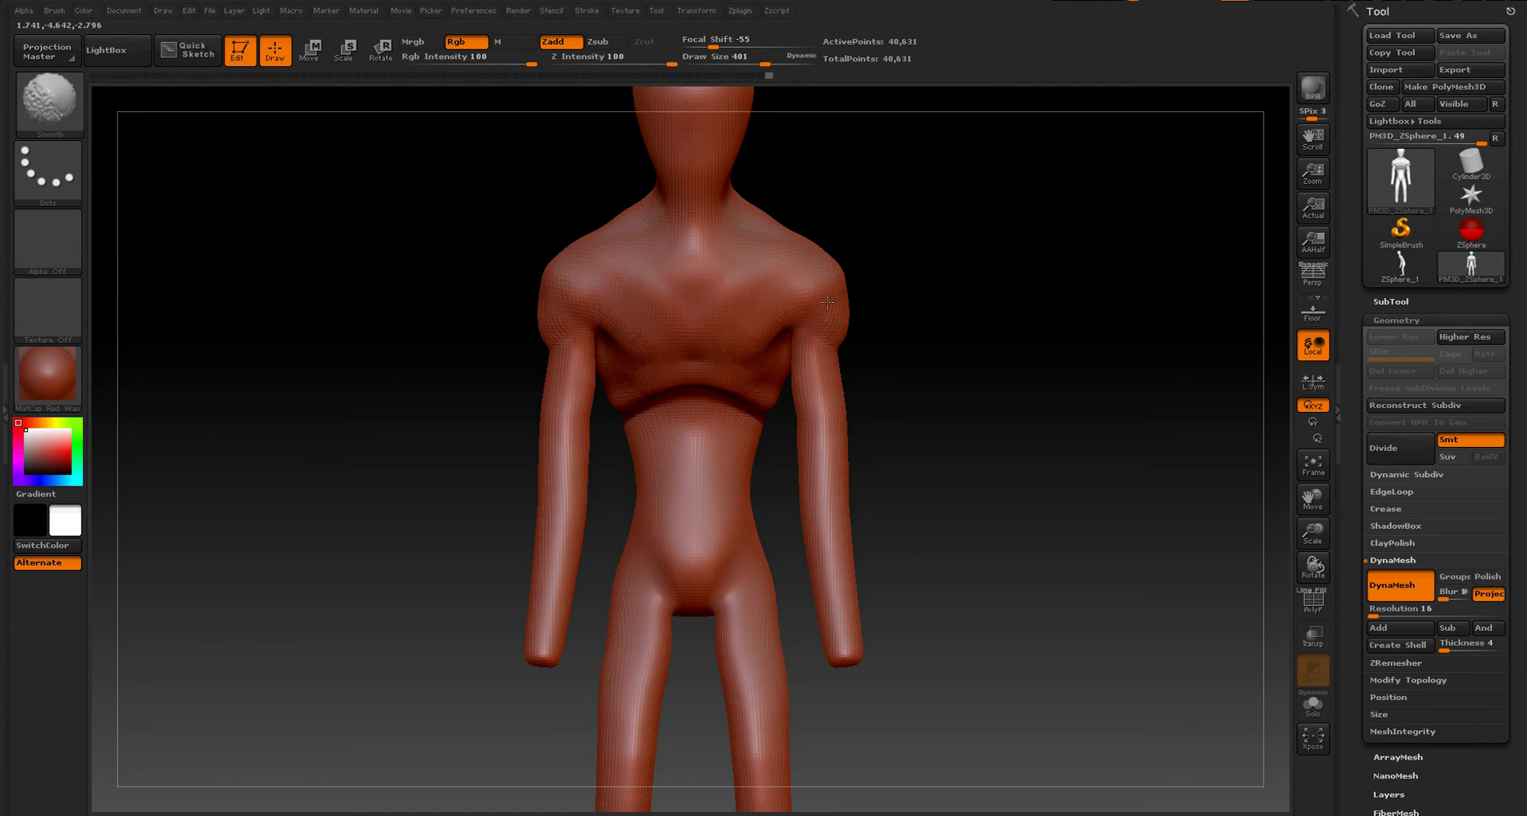
- Frame the shoulders and neck closely from the front and reduce the draw size to 118
mouse_move(907, 295)
mouse_down()
mouse_move(954, 260)
mouse_move(937, 325)
mouse_move(1001, 379)
mouse_move(985, 365)
mouse_move(978, 403)
mouse_up()
ctrl+right_drag(977, 403, 967, 471)
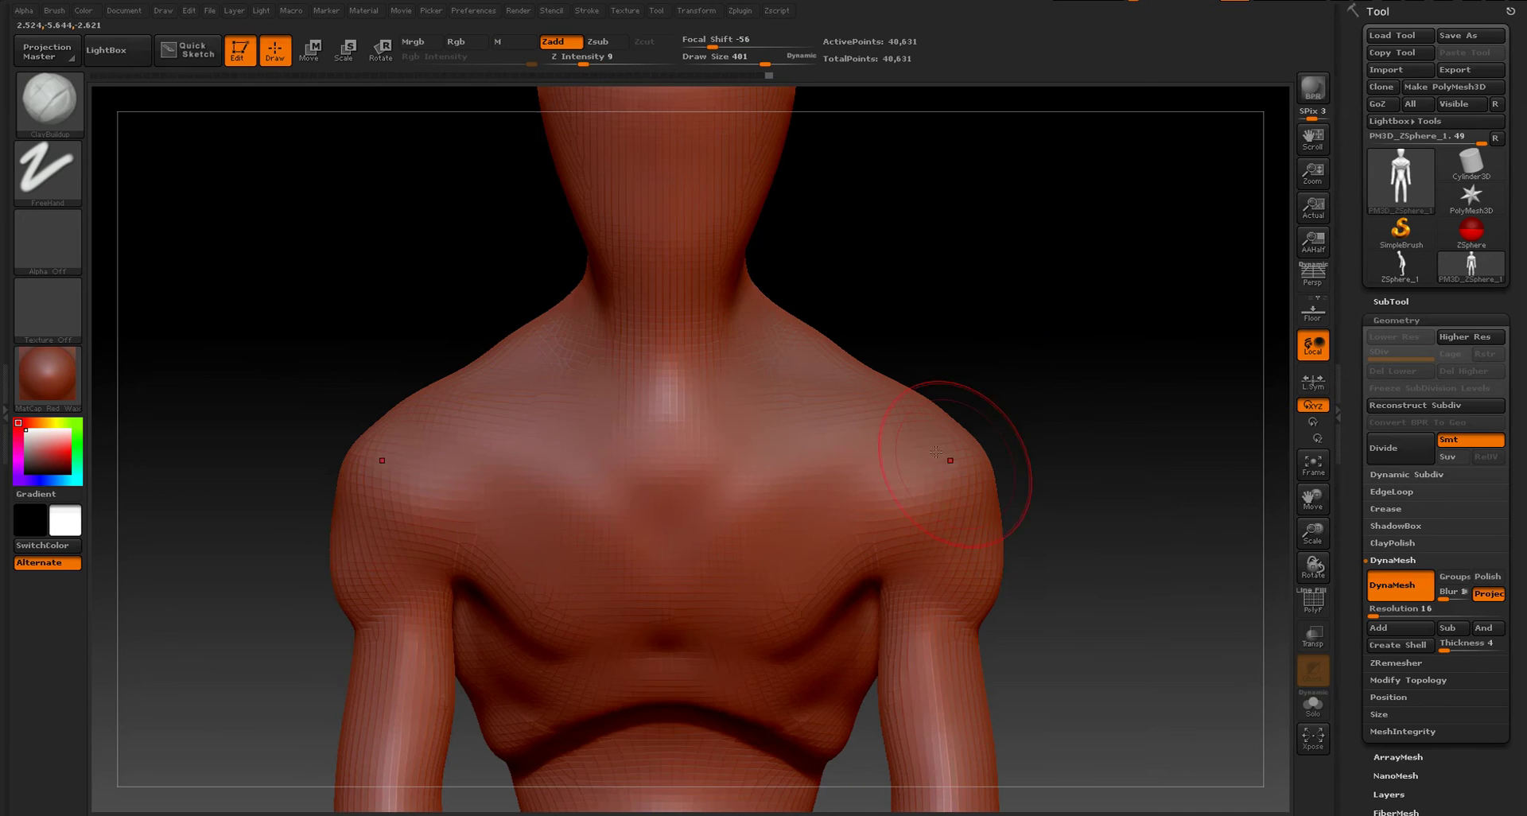
key(s)
drag(729, 444, 827, 475)
drag(723, 458, 805, 442)
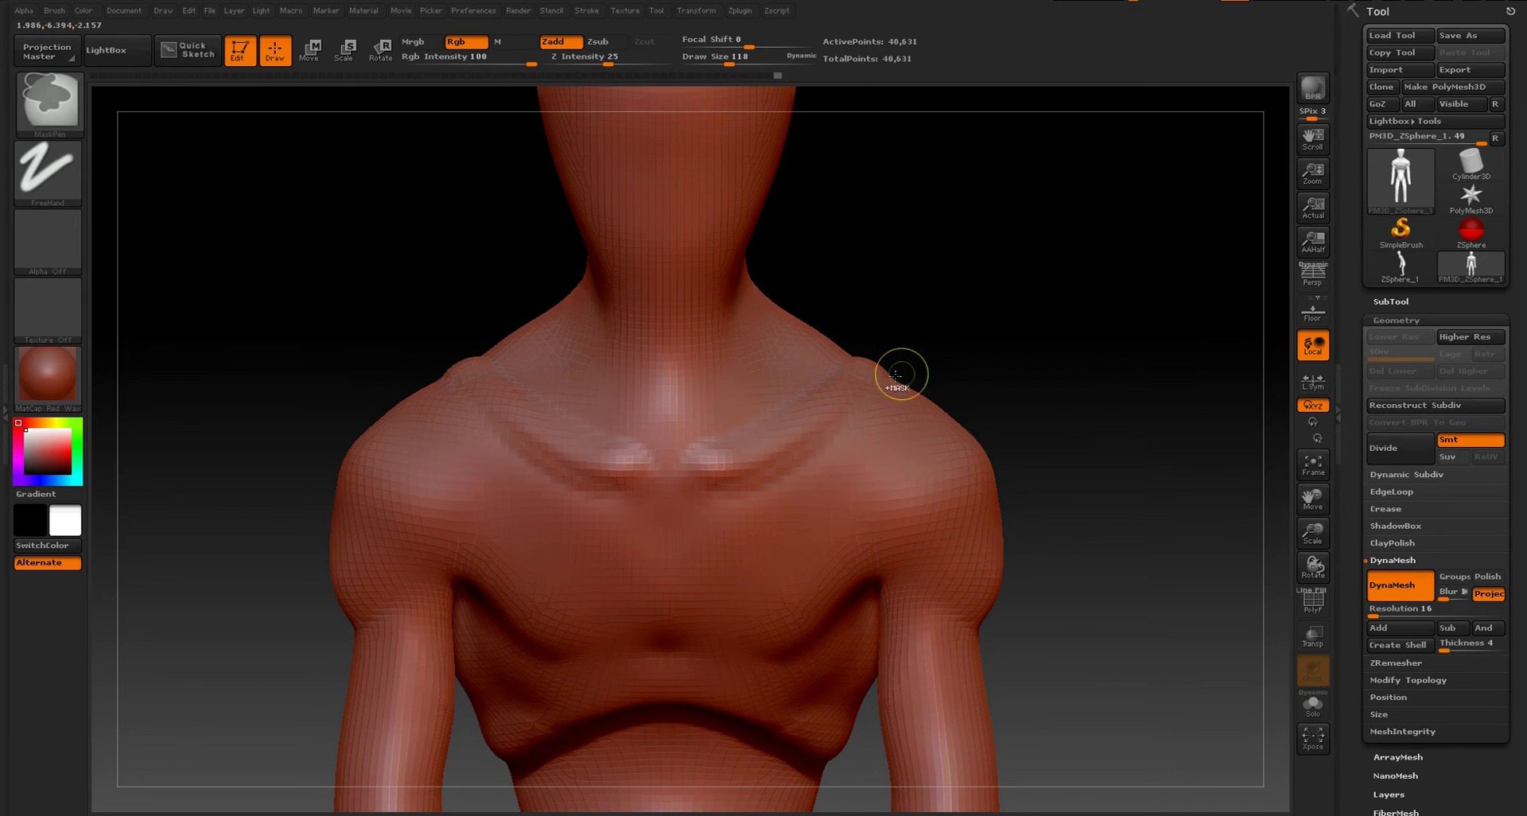
key(ctrl+z)
key(ctrl+z)
- Build up the collarbones from the base of the neck out to the tops of the shoulders
drag(714, 480, 869, 439)
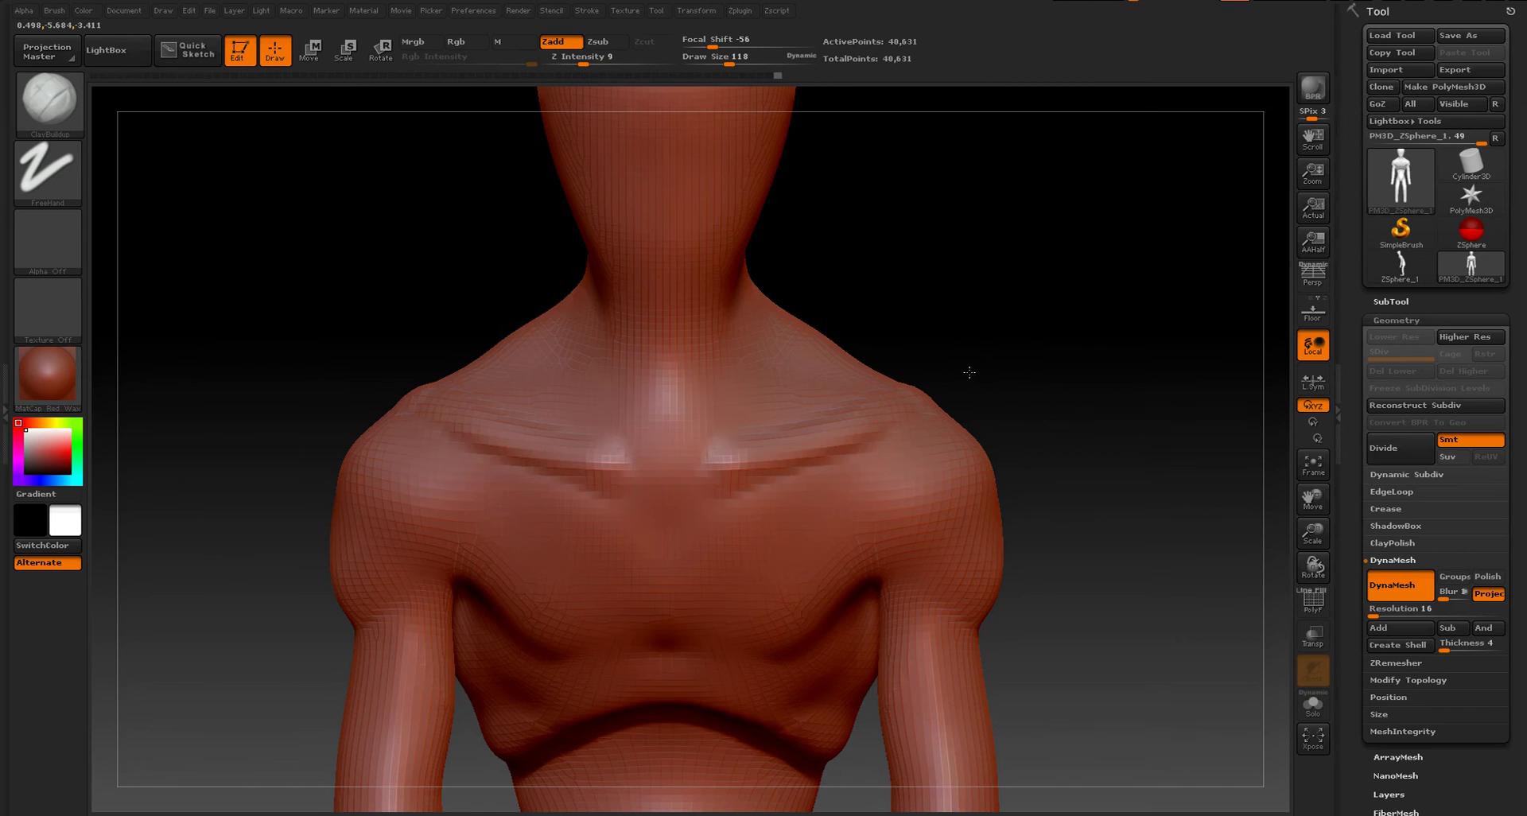
drag(1050, 350, 1010, 358)
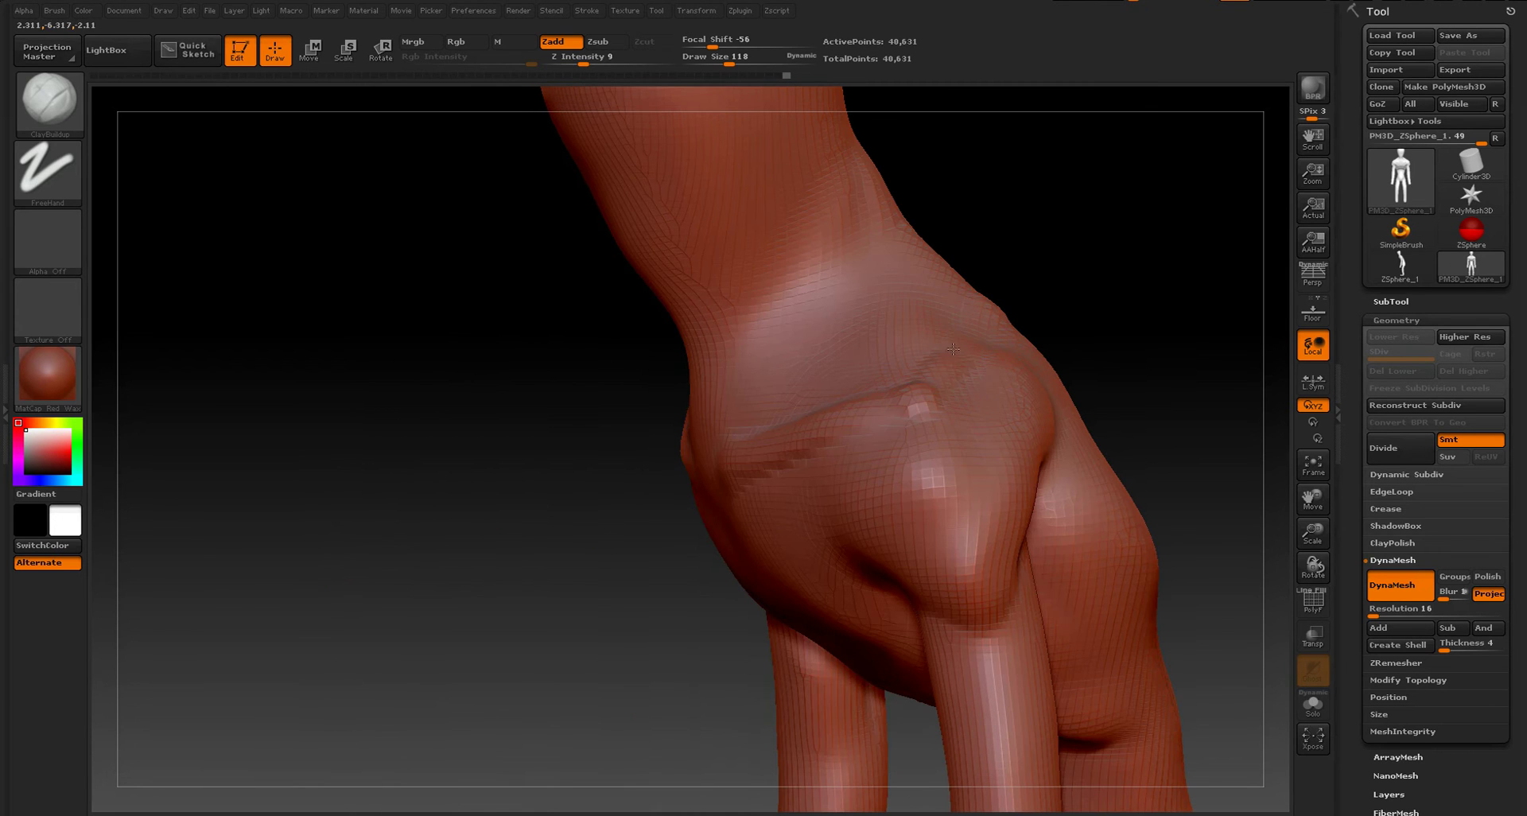
mouse_move(1046, 256)
mouse_down()
mouse_move(1077, 236)
mouse_move(948, 346)
mouse_move(1124, 323)
mouse_up()
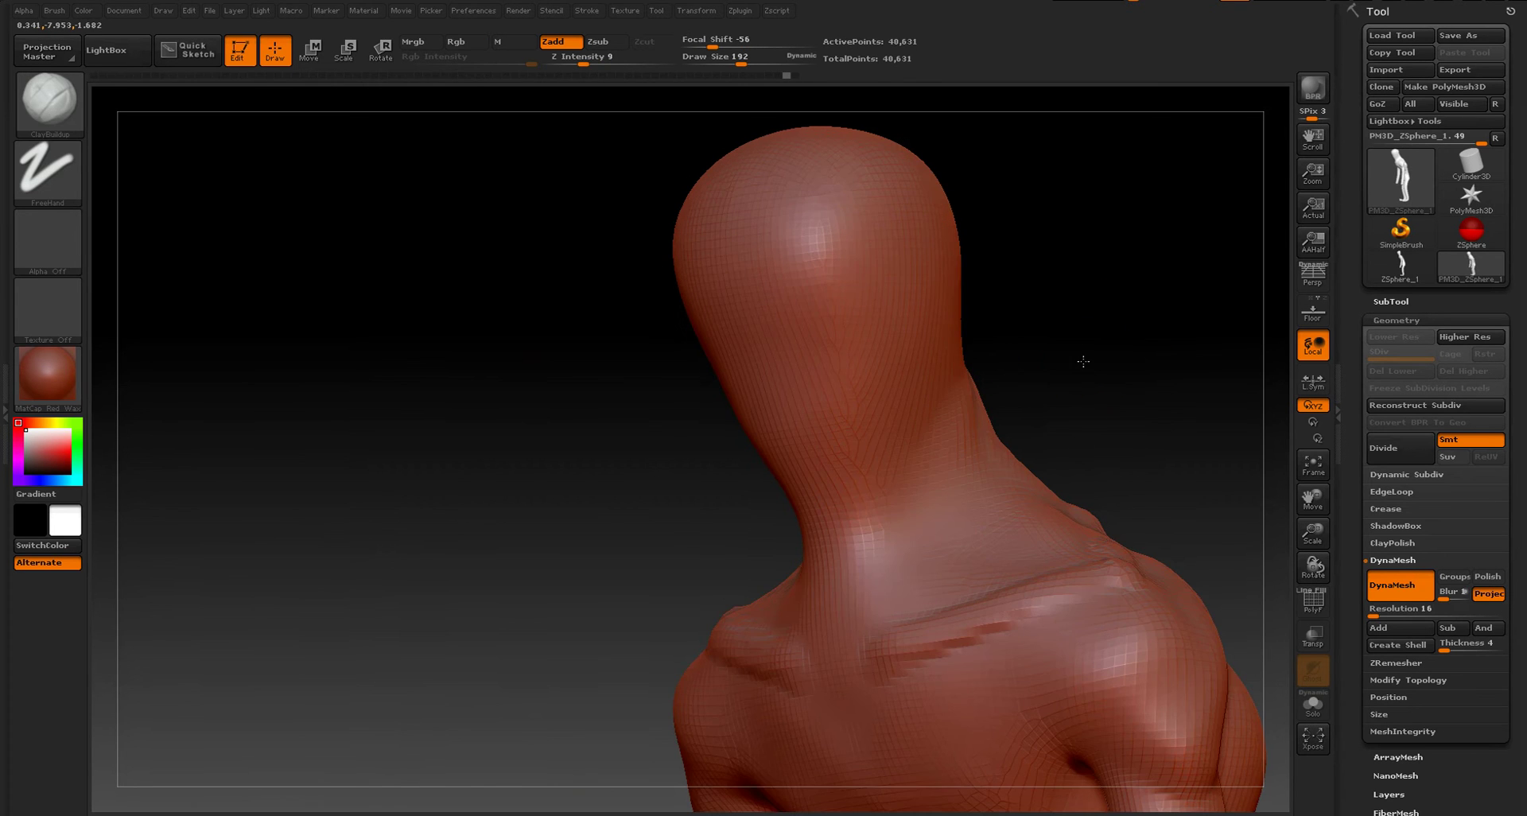
- Build up the neck muscles running from behind the head down to the collarbones with a draw size of 131
key(s)
mouse_move(993, 365)
mouse_down()
mouse_move(938, 528)
mouse_move(972, 446)
mouse_move(1039, 373)
mouse_move(1084, 392)
mouse_move(985, 428)
mouse_up()
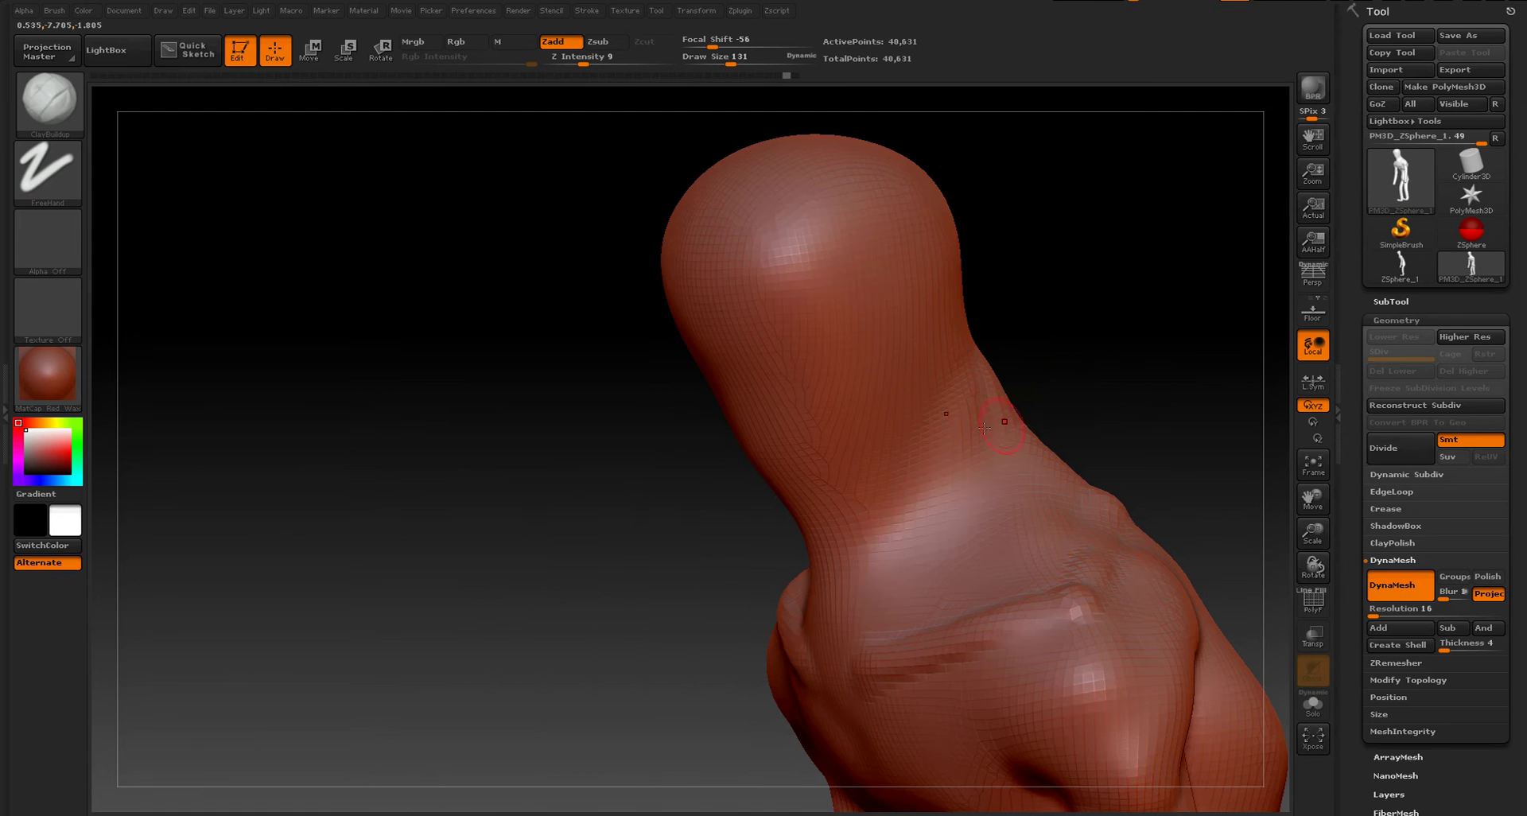
drag(905, 484, 869, 611)
mouse_move(1026, 407)
mouse_down()
mouse_move(1076, 371)
mouse_move(873, 503)
mouse_move(851, 608)
mouse_up()
key(ctrl+z)
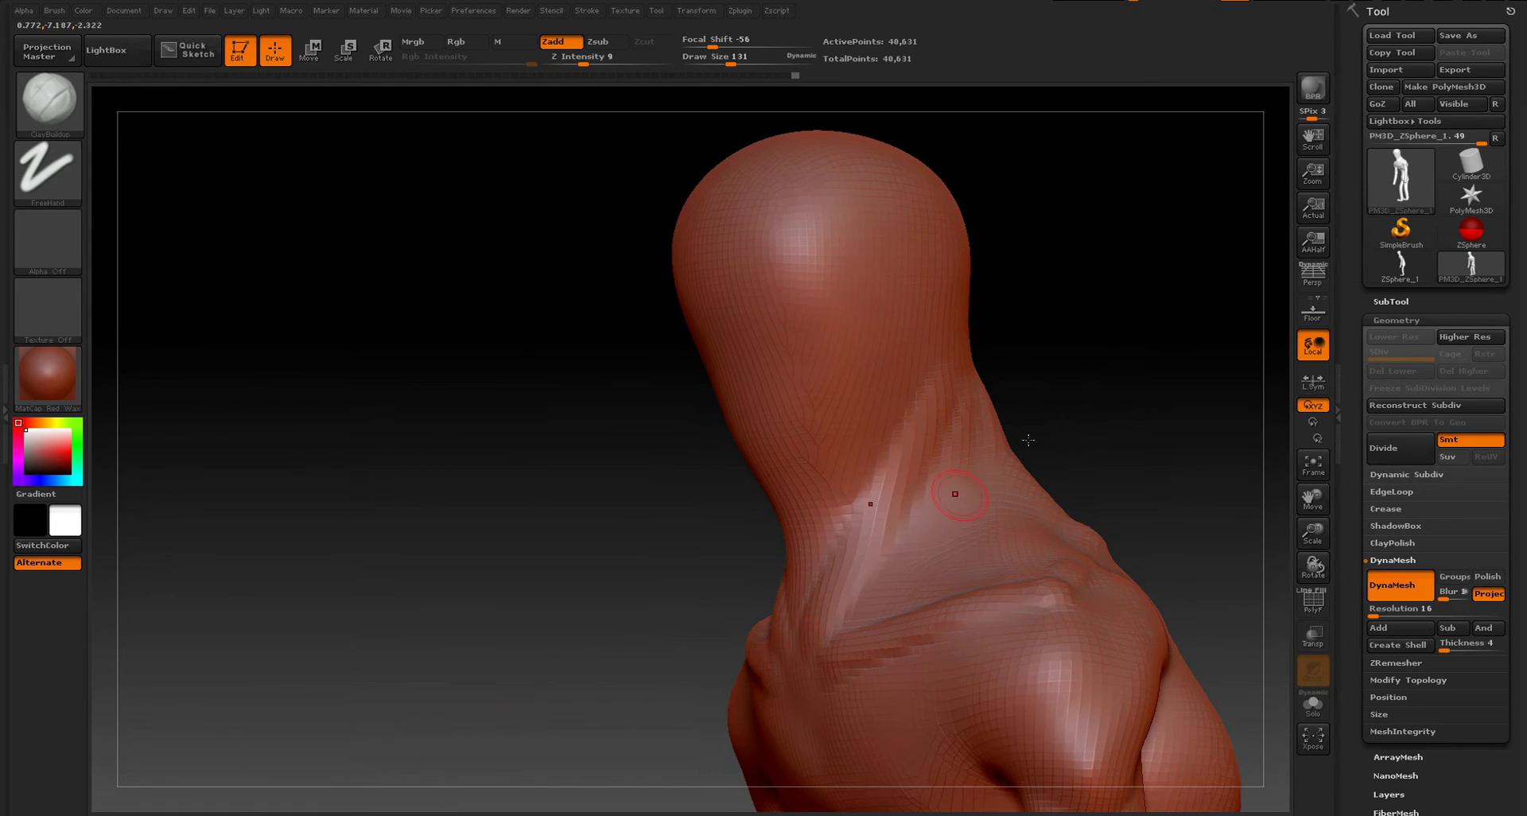
- Show the hips and legs from the side and set the SelectRect brush's stroke to Lasso
key(f)
mouse_move(1074, 395)
shift+mouse_down()
mouse_move(1081, 426)
mouse_move(1159, 385)
mouse_move(1122, 361)
shift+mouse_up()
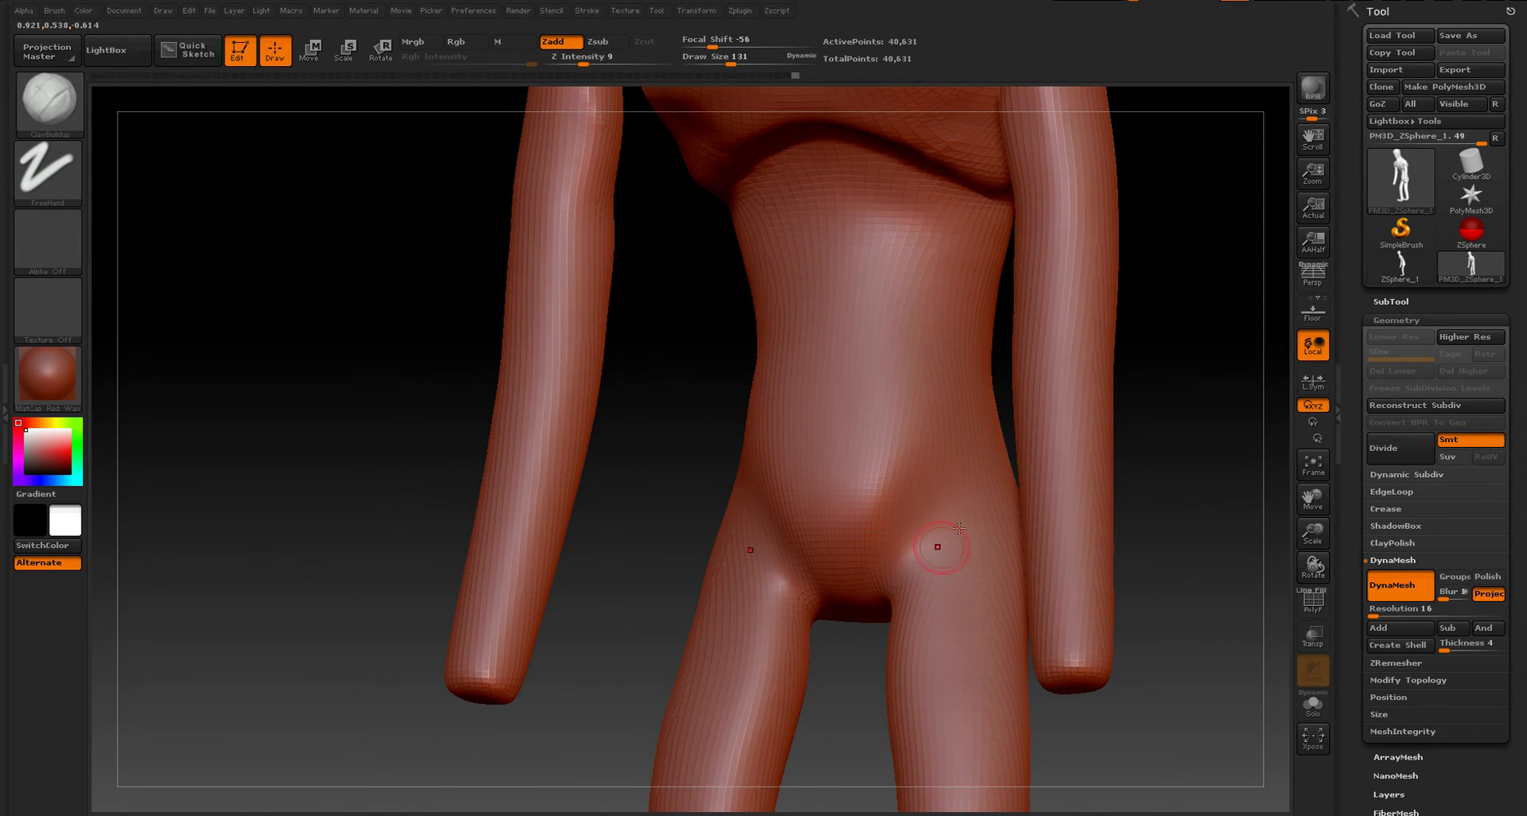
key(f)
mouse_move(1193, 425)
mouse_down()
mouse_move(1043, 469)
mouse_move(1121, 467)
mouse_move(1067, 470)
mouse_move(1060, 457)
mouse_move(1036, 477)
mouse_move(1128, 313)
mouse_up()
ctrl+right_drag(1115, 357, 1110, 417)
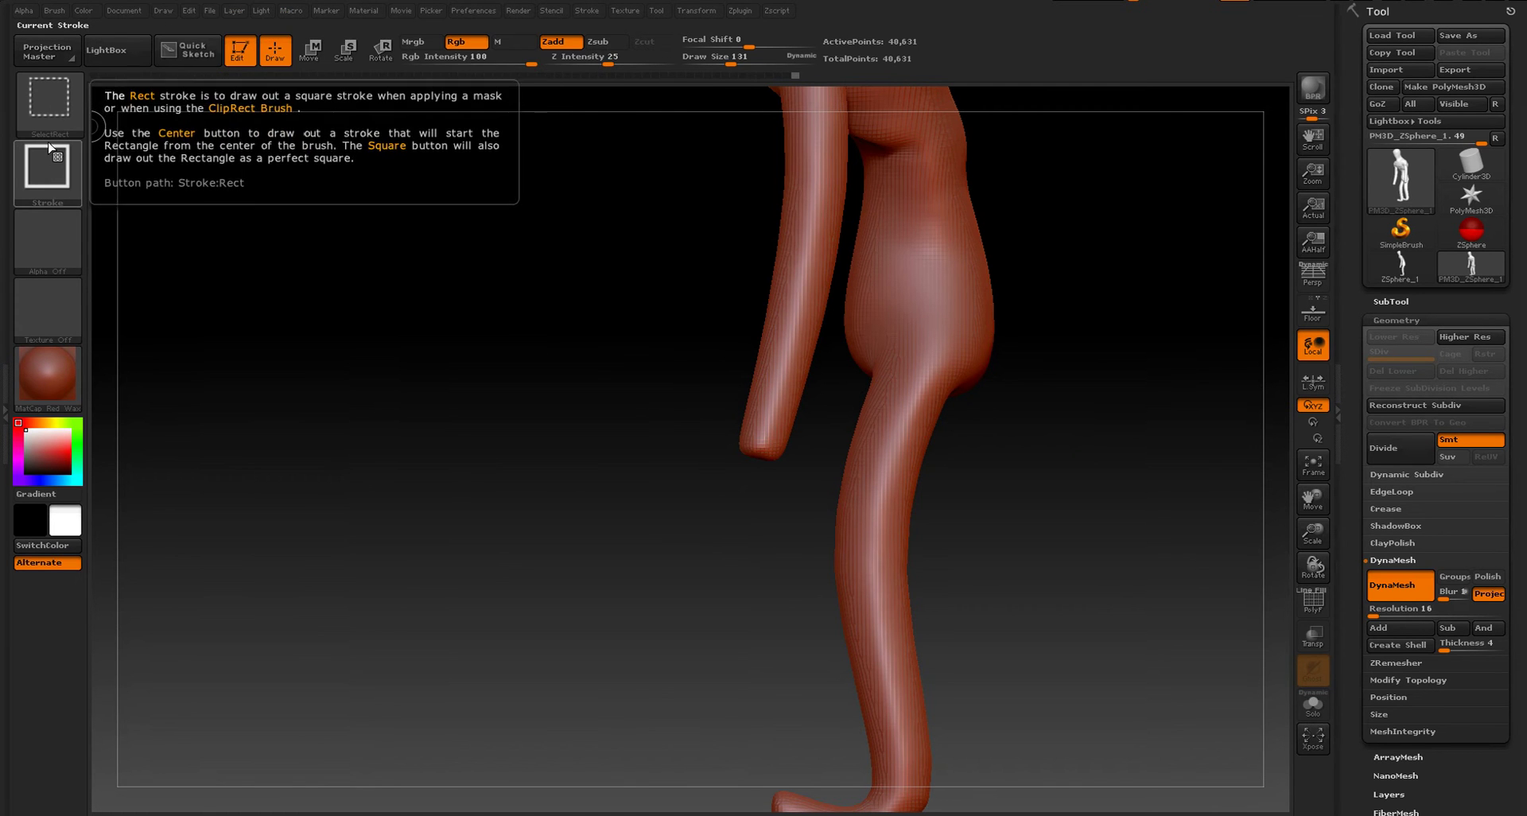
ctrl+shift+click(66, 181)
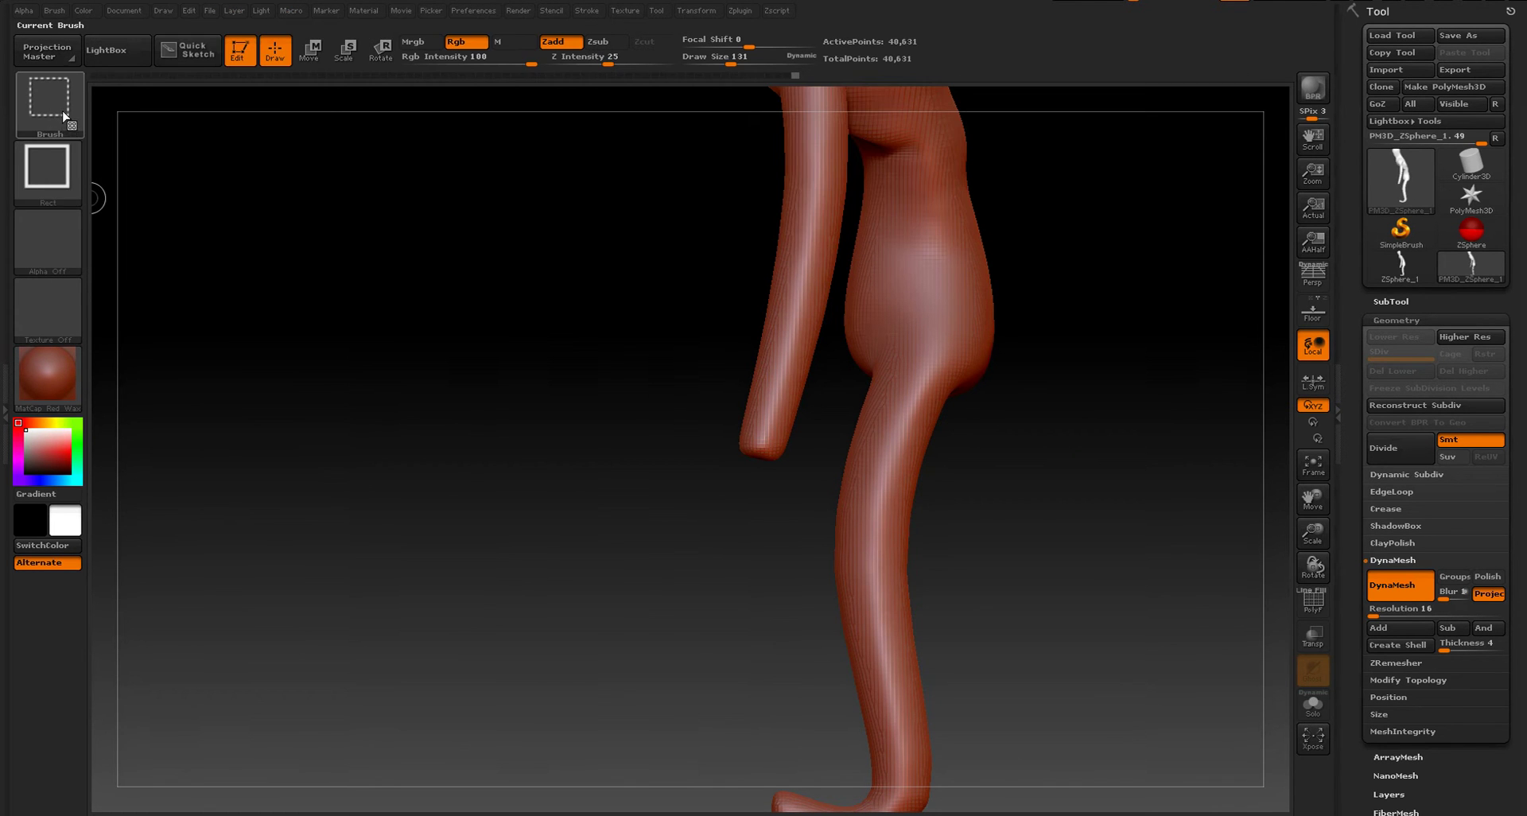
ctrl+shift+click(68, 181)
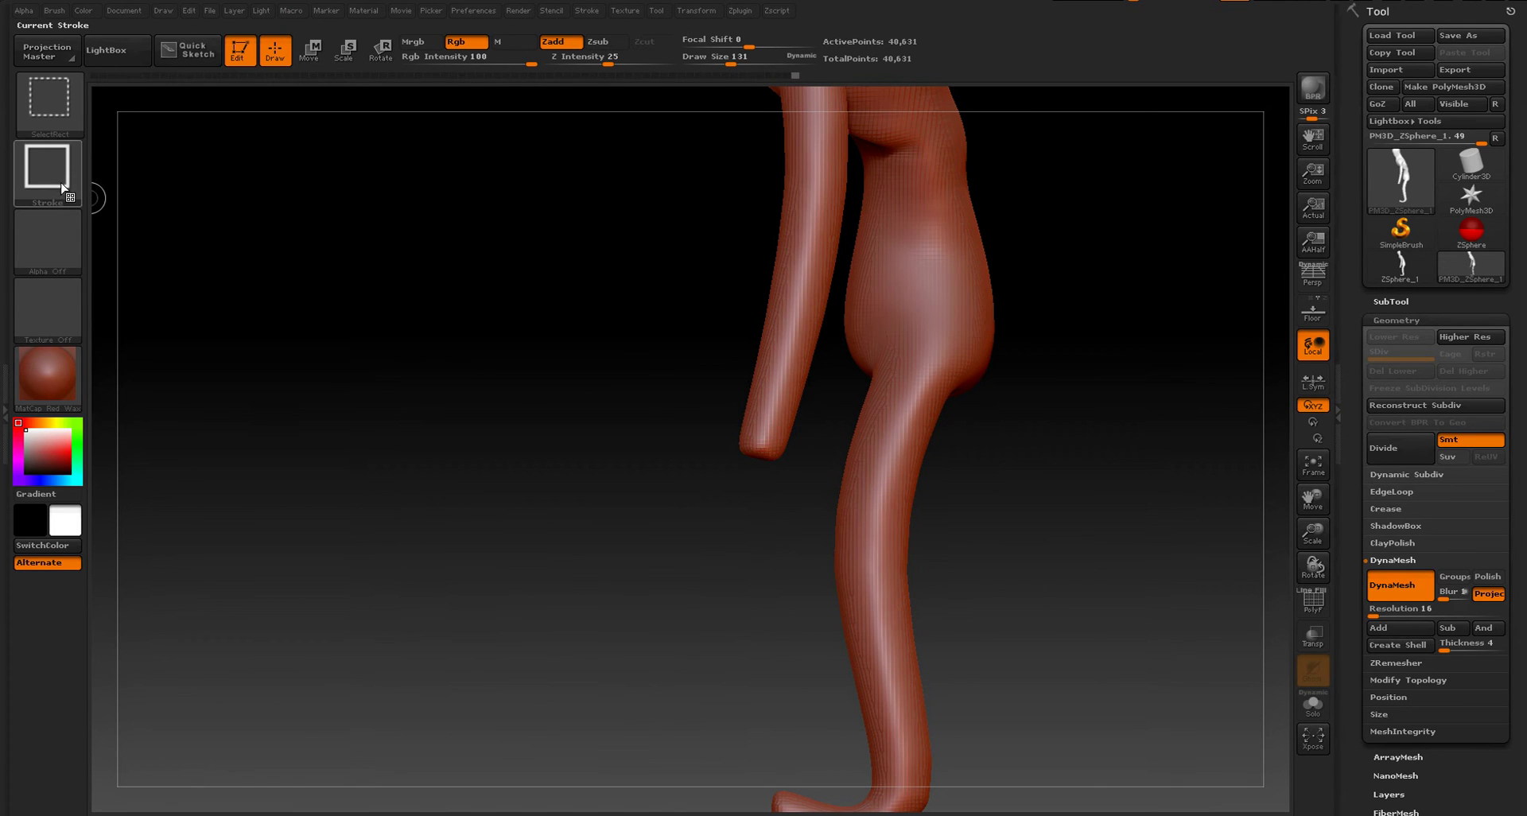
ctrl+shift+click(64, 189)
click(353, 196)
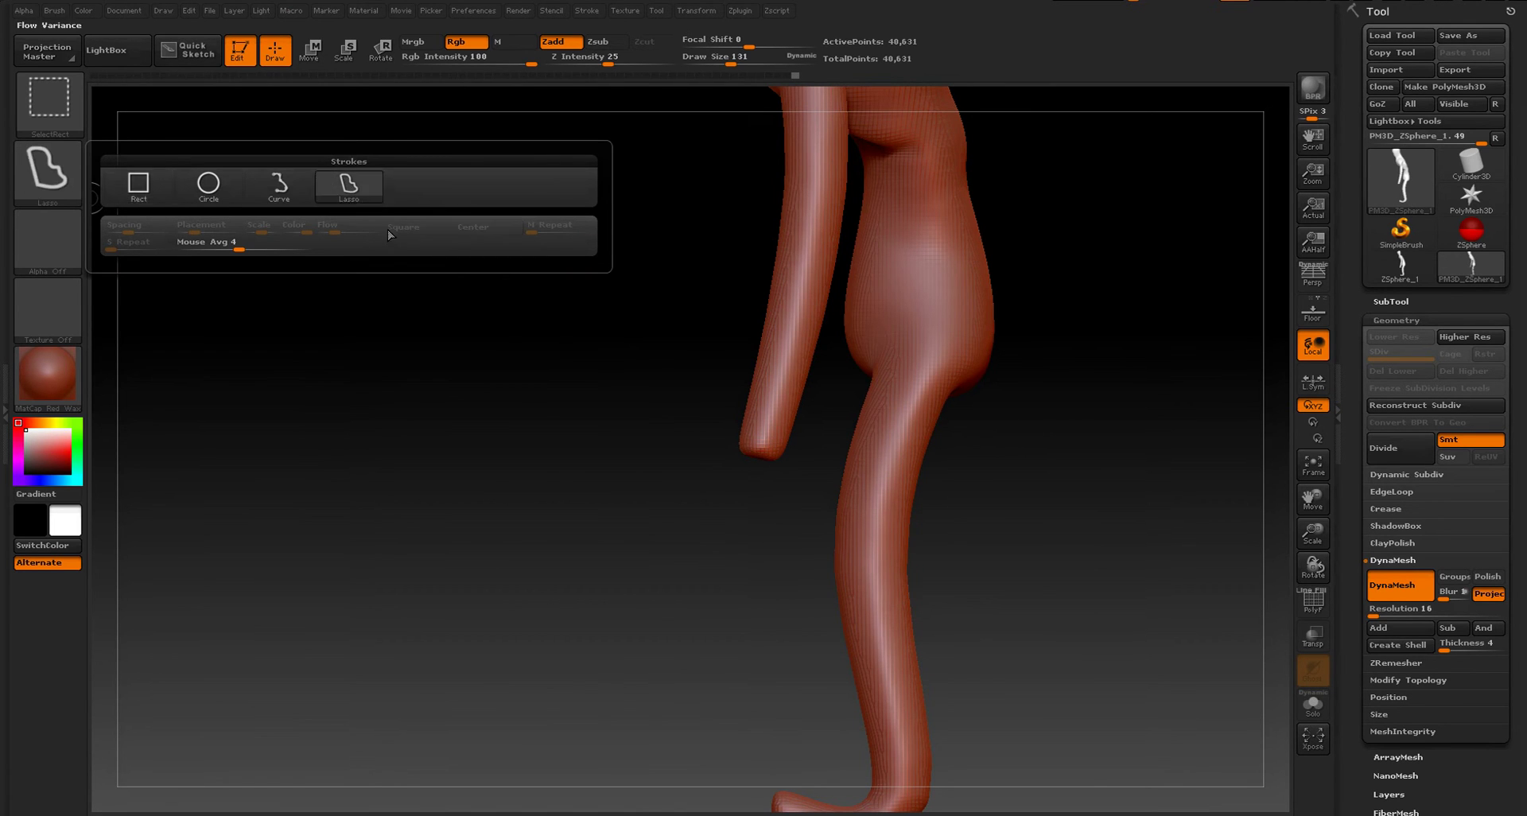
key(ctrl+shift)
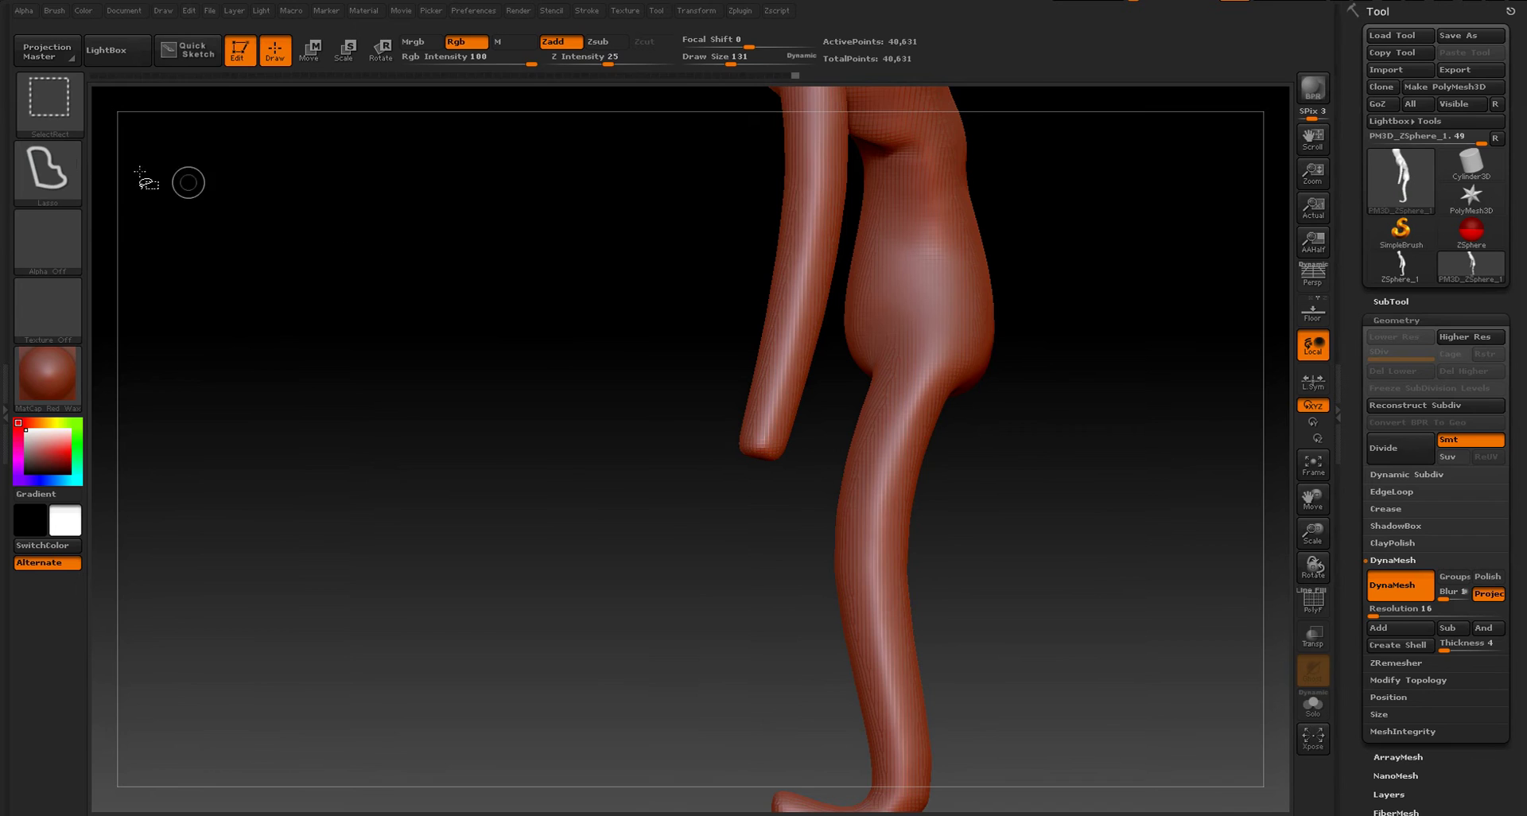
- Isolate the hips and thighs with a lasso selection and view them from the front
alt+drag(1109, 368, 1026, 303)
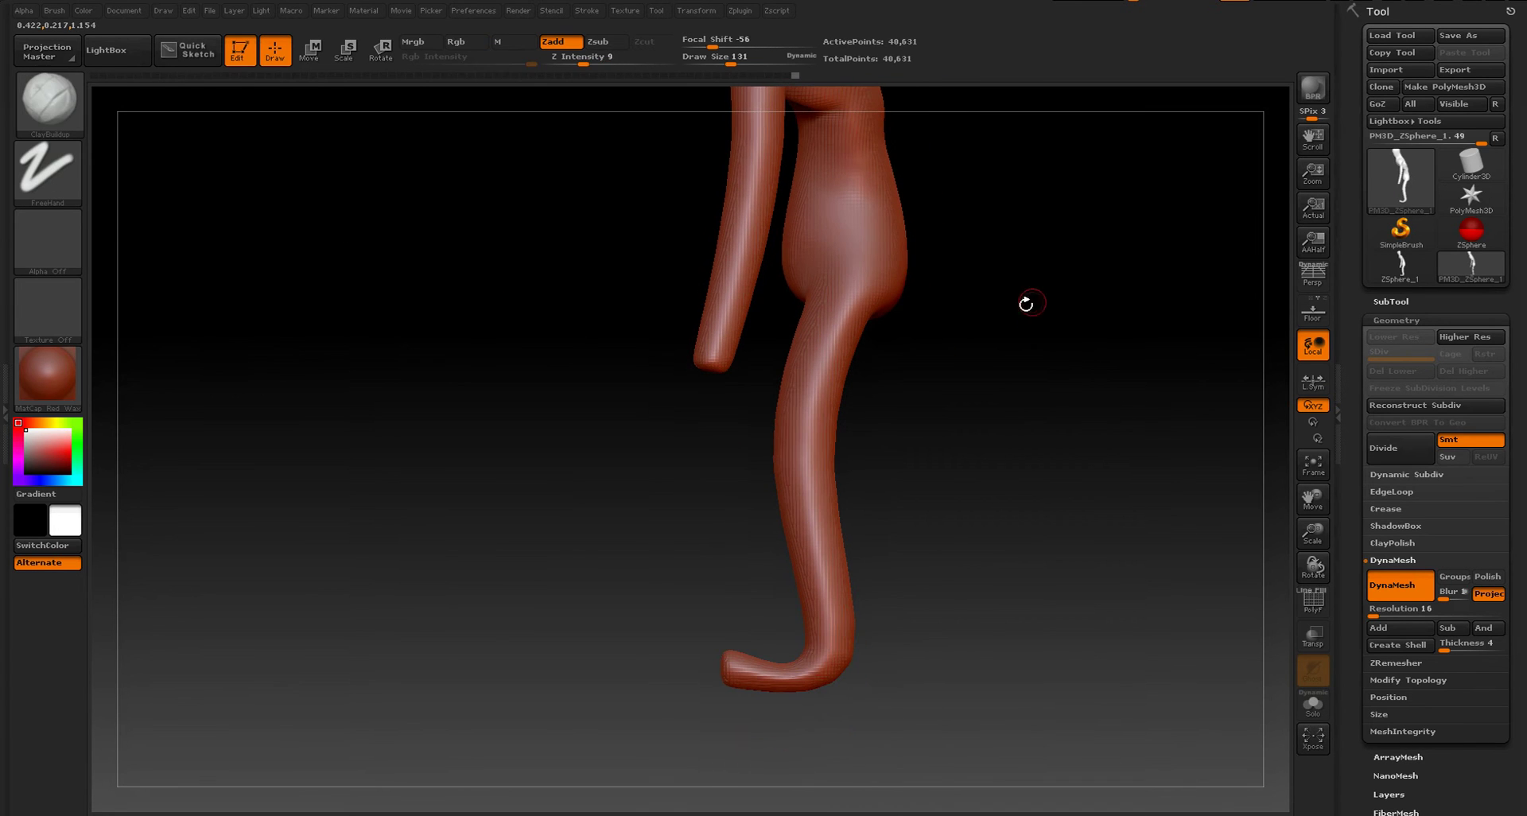
key(ctrl+shift)
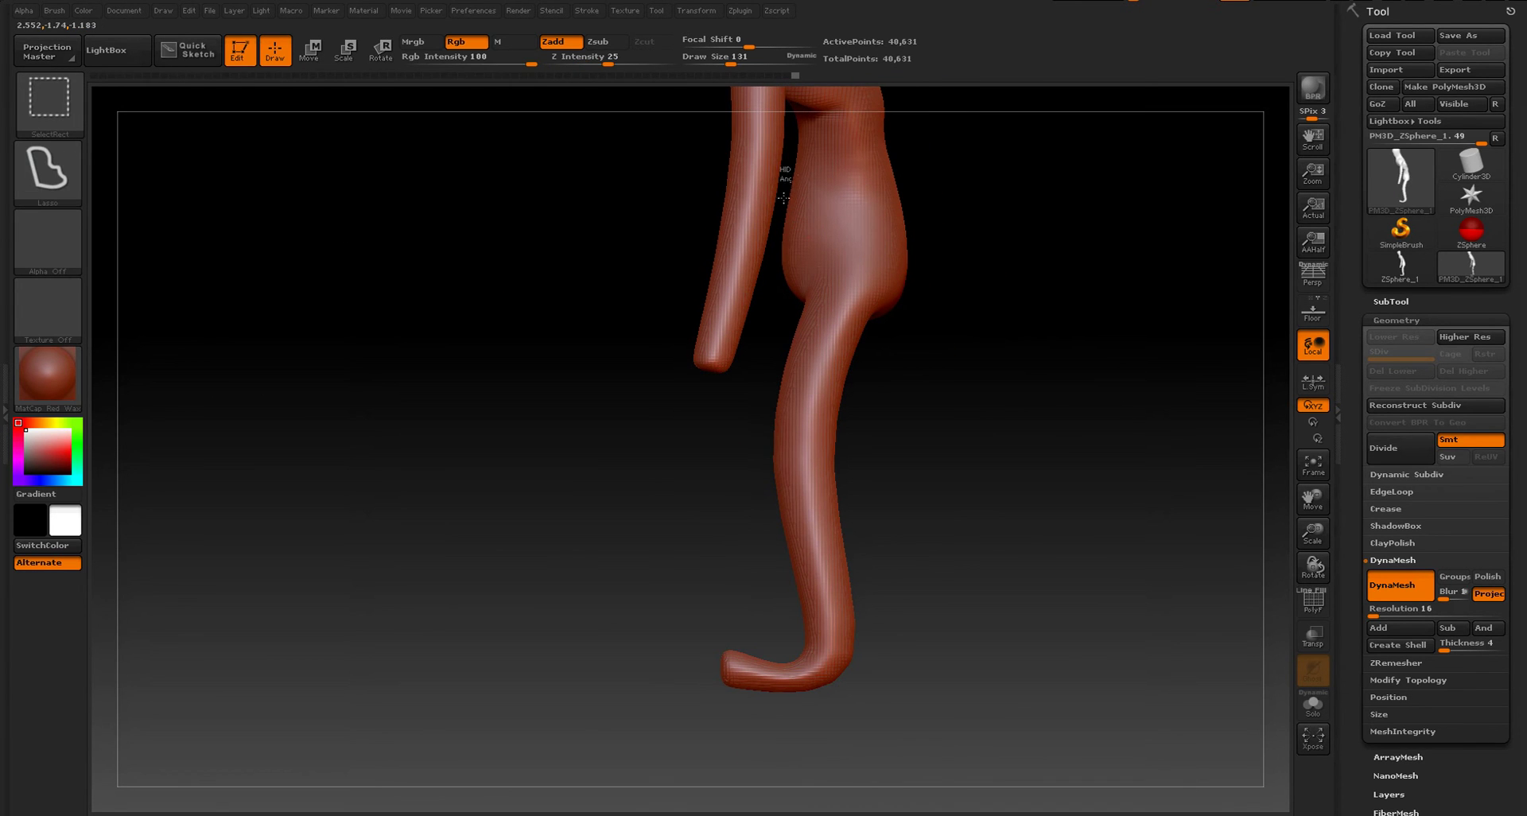
mouse_move(770, 274)
ctrl+shift+mouse_down()
mouse_move(716, 455)
mouse_move(882, 566)
mouse_move(1077, 266)
mouse_move(967, 126)
mouse_move(787, 168)
ctrl+shift+mouse_up()
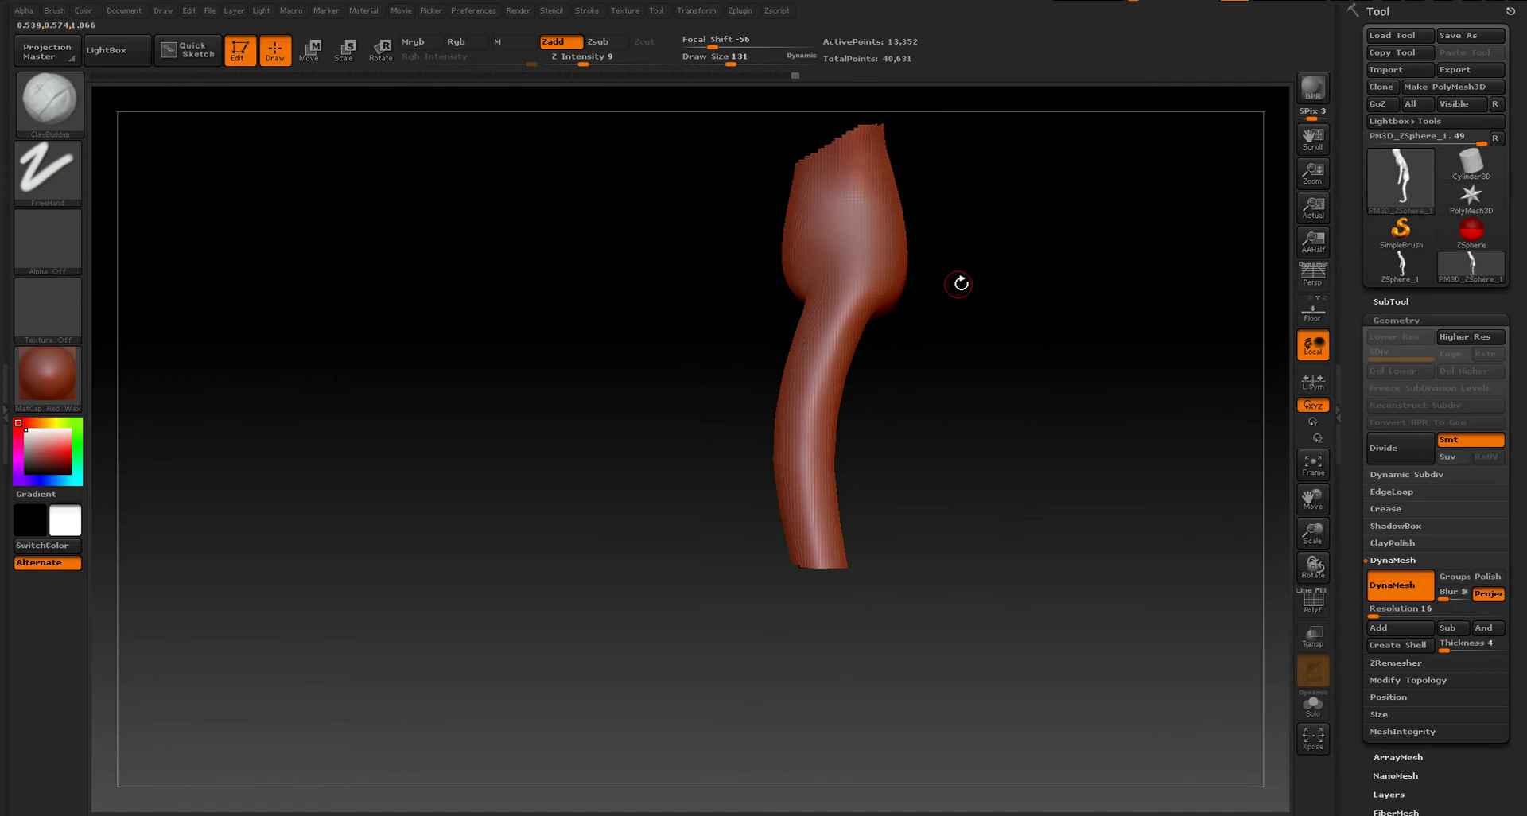
drag(961, 284, 1042, 342)
right_drag(987, 283, 1002, 314)
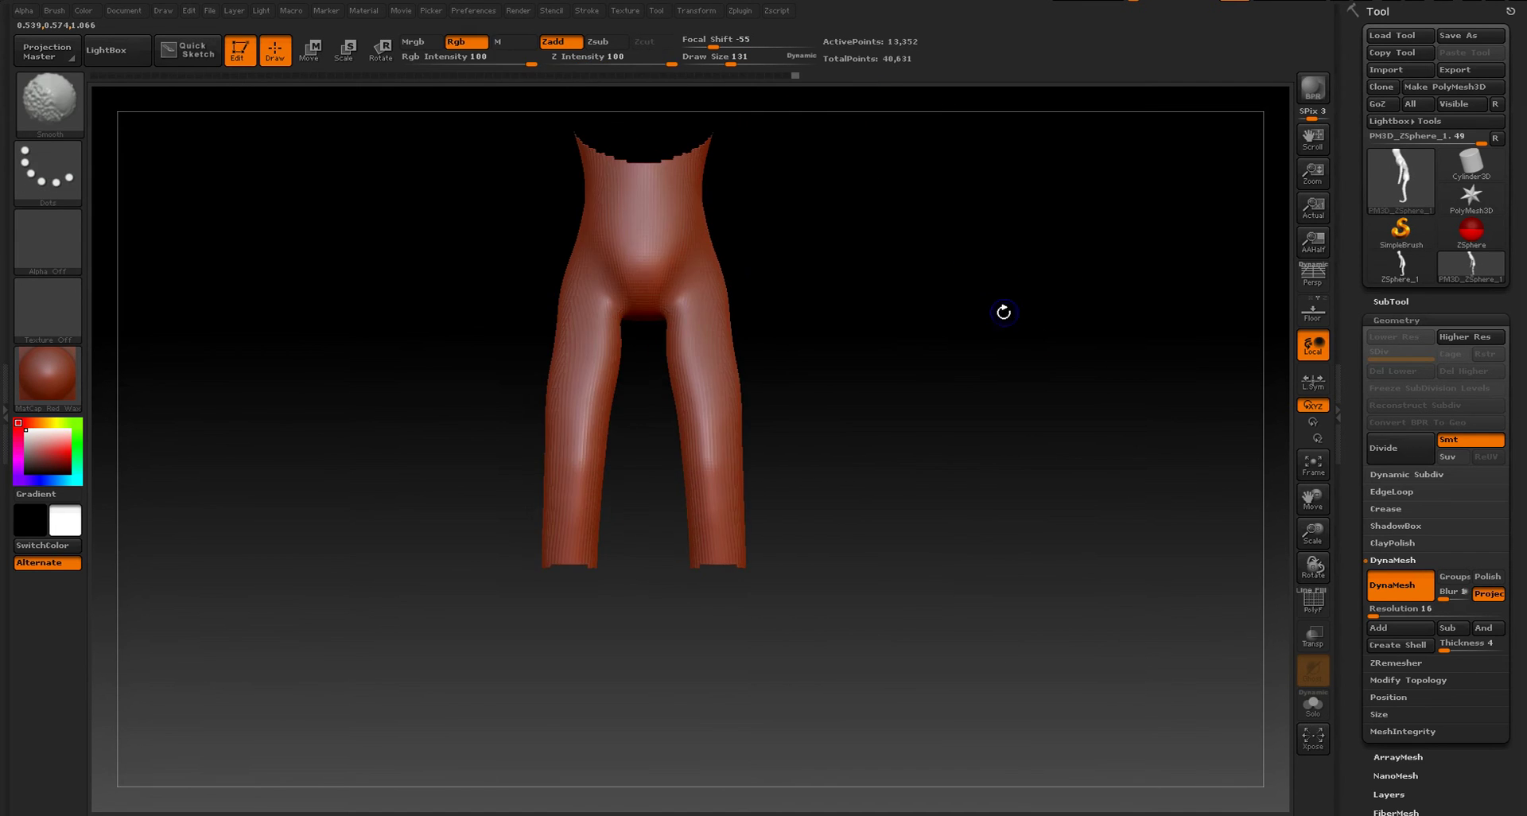
- Build up the pelvis from the crotch out to the hip bones with a draw size of 160 and smooth it
mouse_move(899, 272)
alt+right_down()
mouse_move(1060, 310)
mouse_move(994, 380)
mouse_move(927, 296)
alt+right_up()
key(s)
mouse_move(991, 344)
alt+right_down()
mouse_move(1023, 249)
mouse_move(973, 384)
alt+right_up()
key(s)
drag(925, 319, 920, 321)
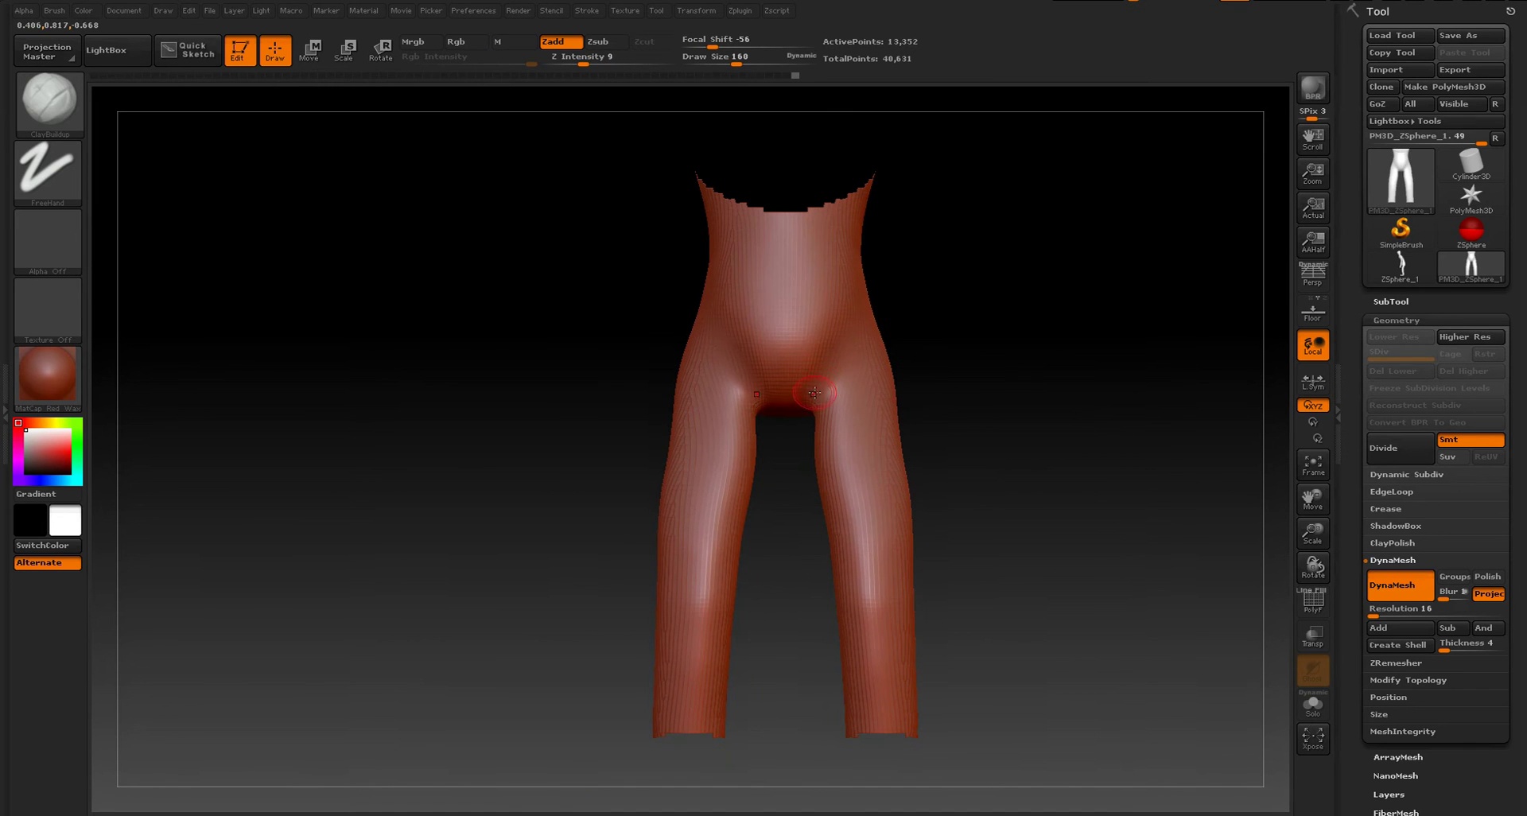
mouse_move(814, 393)
mouse_down()
mouse_move(889, 329)
mouse_move(831, 375)
mouse_up()
mouse_move(969, 272)
right_down()
mouse_move(939, 288)
mouse_move(969, 295)
mouse_move(935, 343)
right_up()
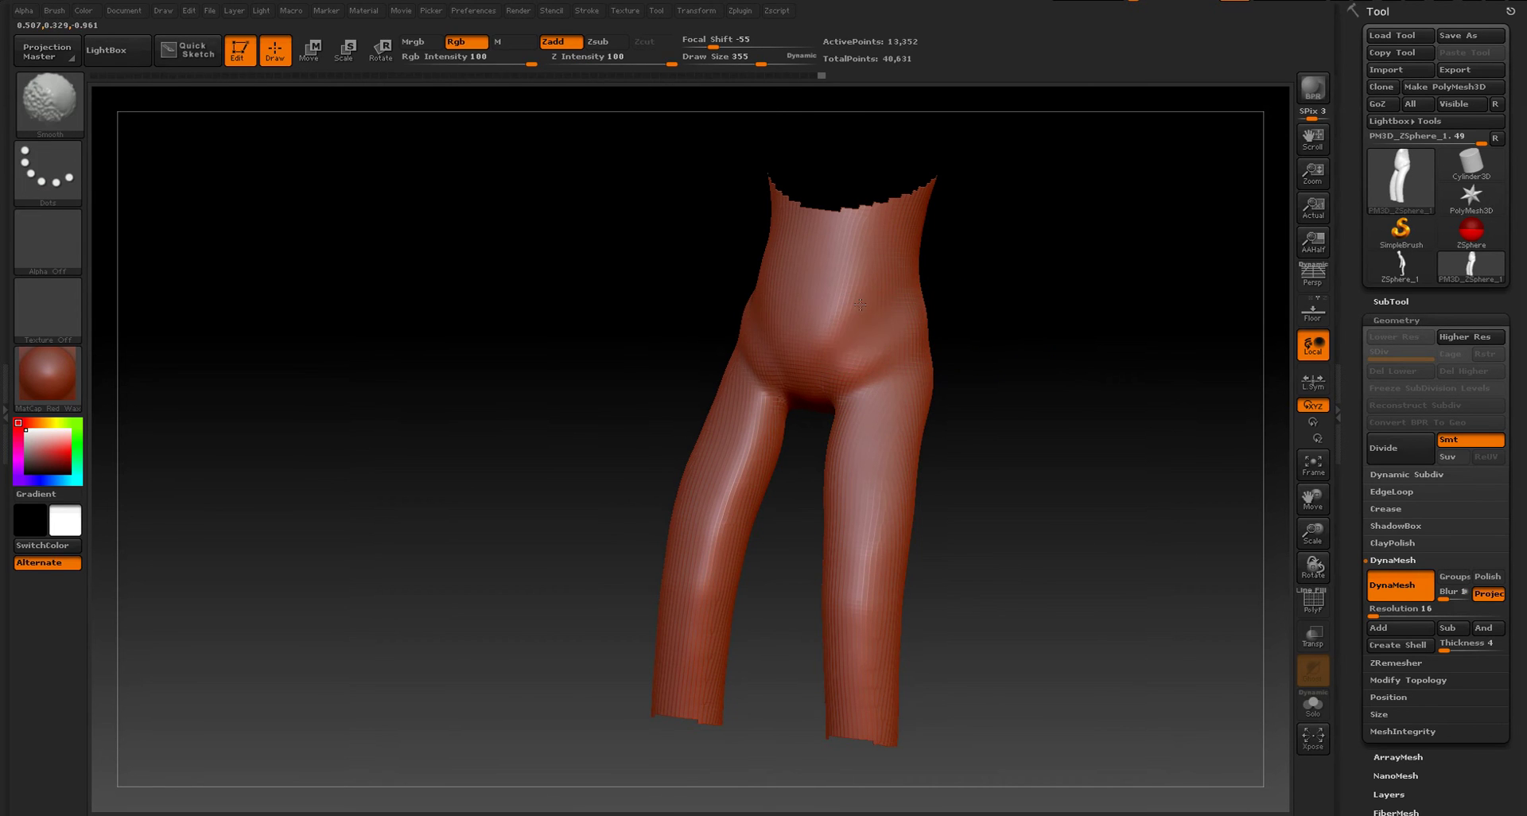
mouse_move(860, 303)
shift+right_down()
mouse_move(981, 304)
mouse_move(914, 354)
mouse_move(905, 293)
shift+right_up()
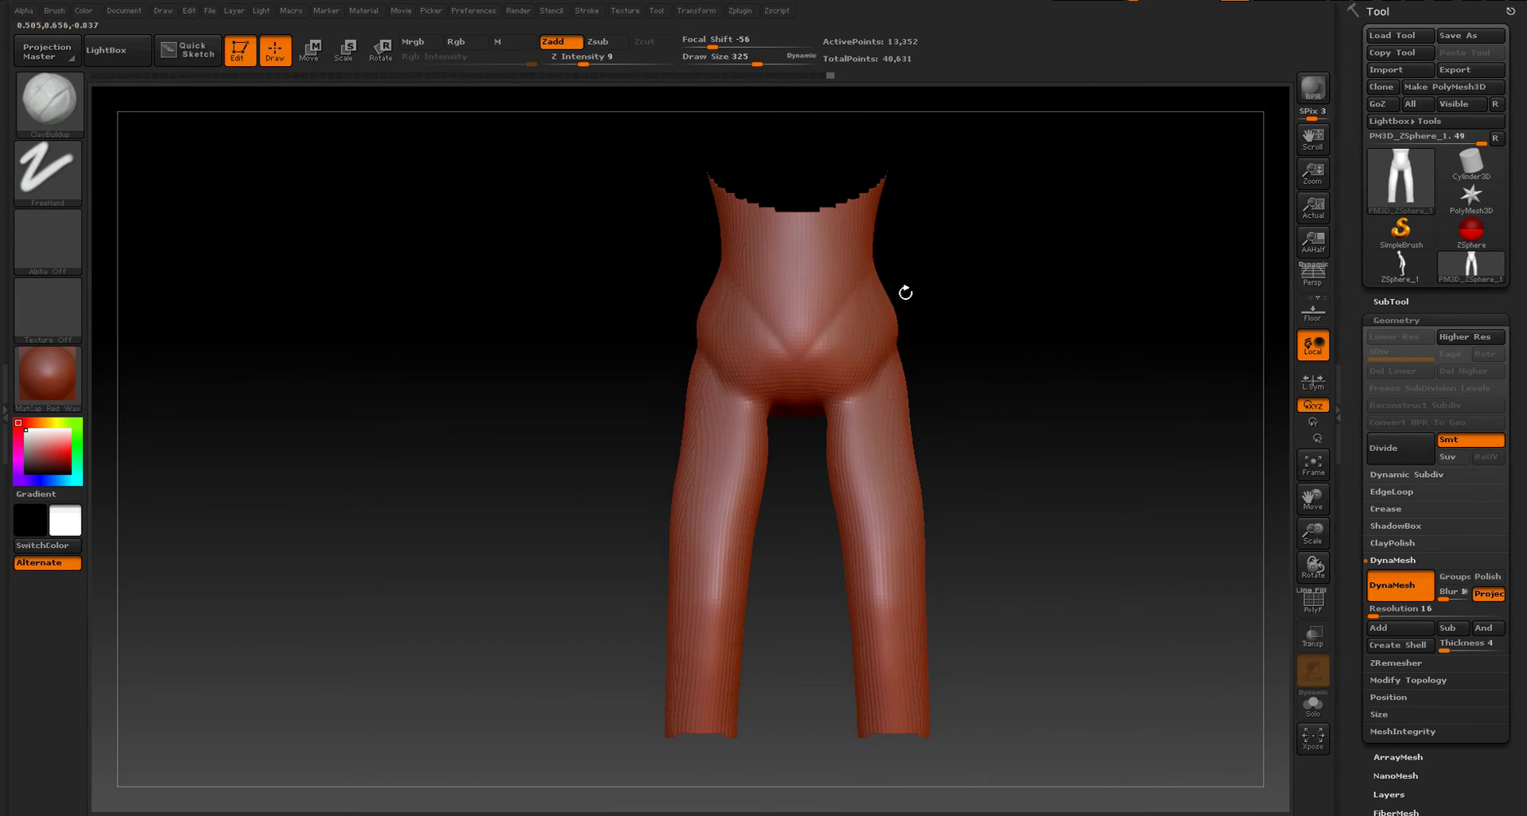
- Smooth the hip bones and carve the groin line from the crotch up to the hips with a draw size of 160
key(s)
mouse_move(890, 308)
shift+mouse_down()
mouse_move(811, 354)
mouse_move(863, 323)
shift+mouse_up()
mouse_move(811, 373)
alt+mouse_down()
mouse_move(889, 303)
mouse_move(985, 287)
mouse_move(912, 333)
alt+mouse_up()
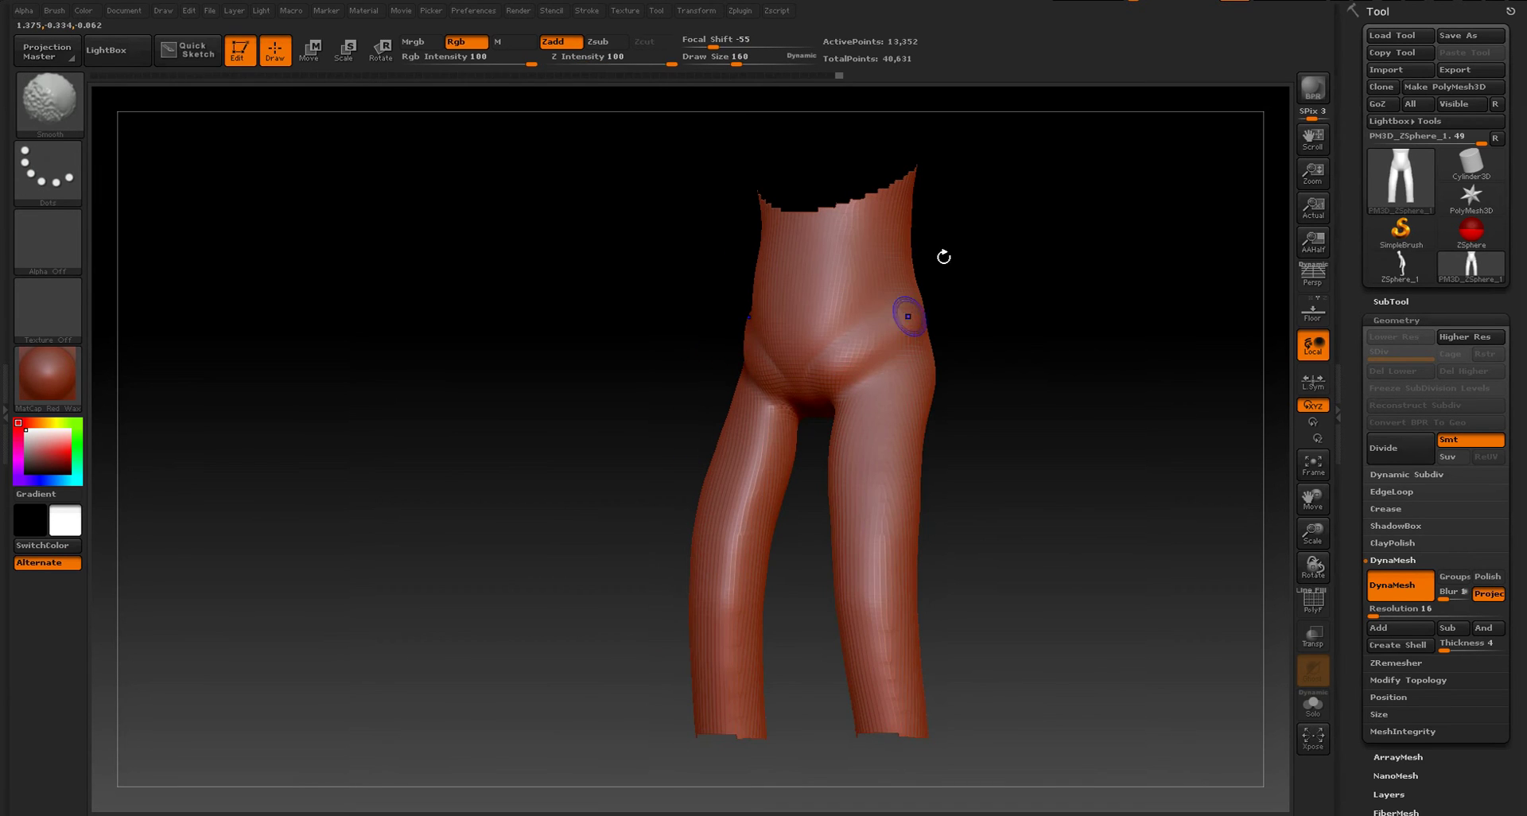
- Sculpt the abdominal muscle line down the belly and smooth it with a draw size of 264
mouse_move(819, 269)
mouse_down()
mouse_move(805, 350)
mouse_move(839, 312)
mouse_up()
key(s)
shift+drag(827, 318, 808, 261)
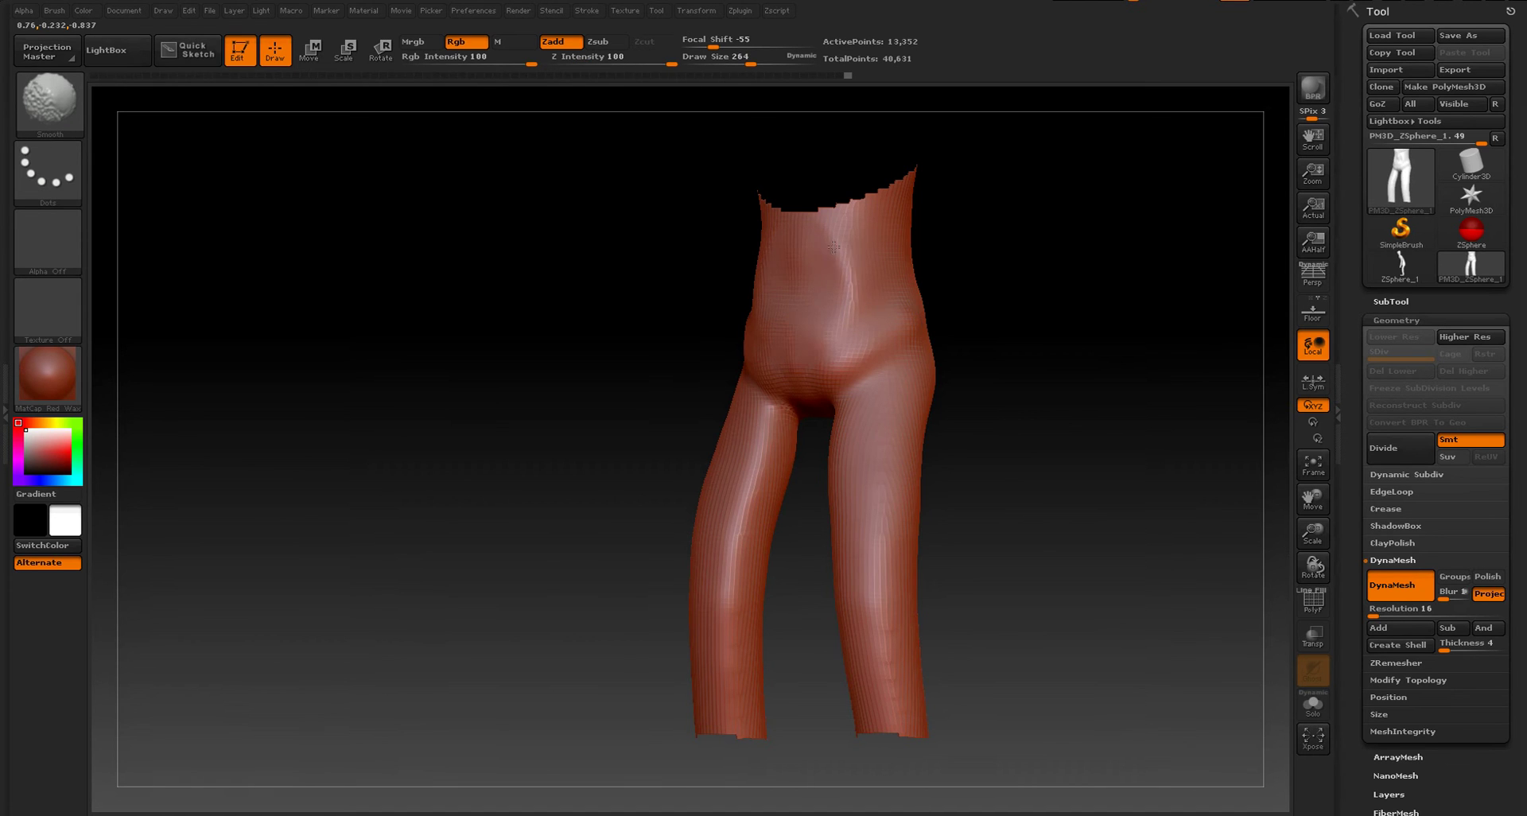
- Build up the pubic area between the thighs and smooth its transition into the lower belly
mouse_move(964, 333)
shift+mouse_down()
mouse_move(1002, 335)
mouse_move(913, 340)
mouse_move(1011, 266)
shift+mouse_up()
key(s)
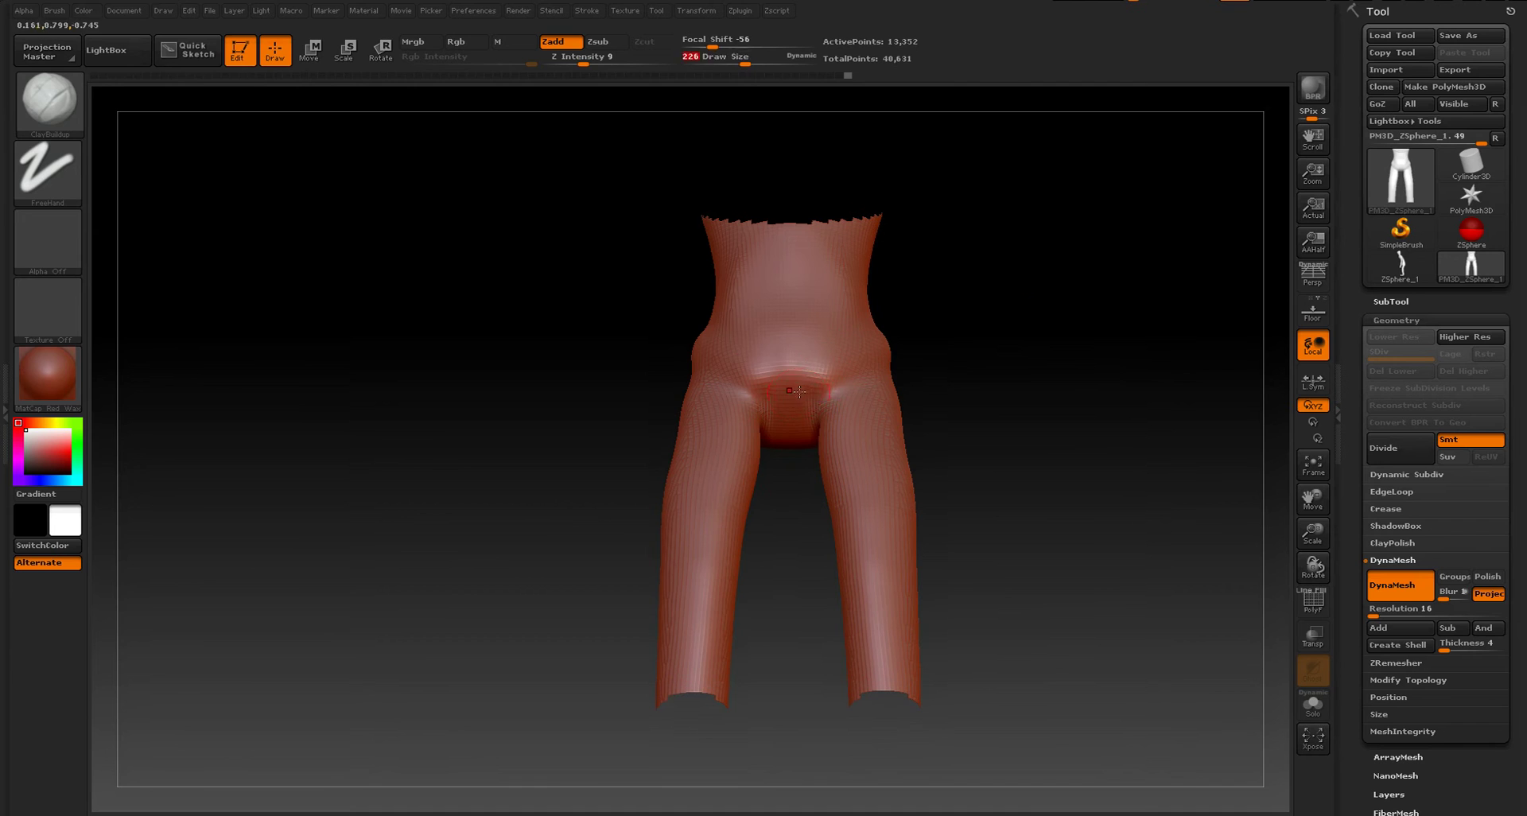
key(shift)
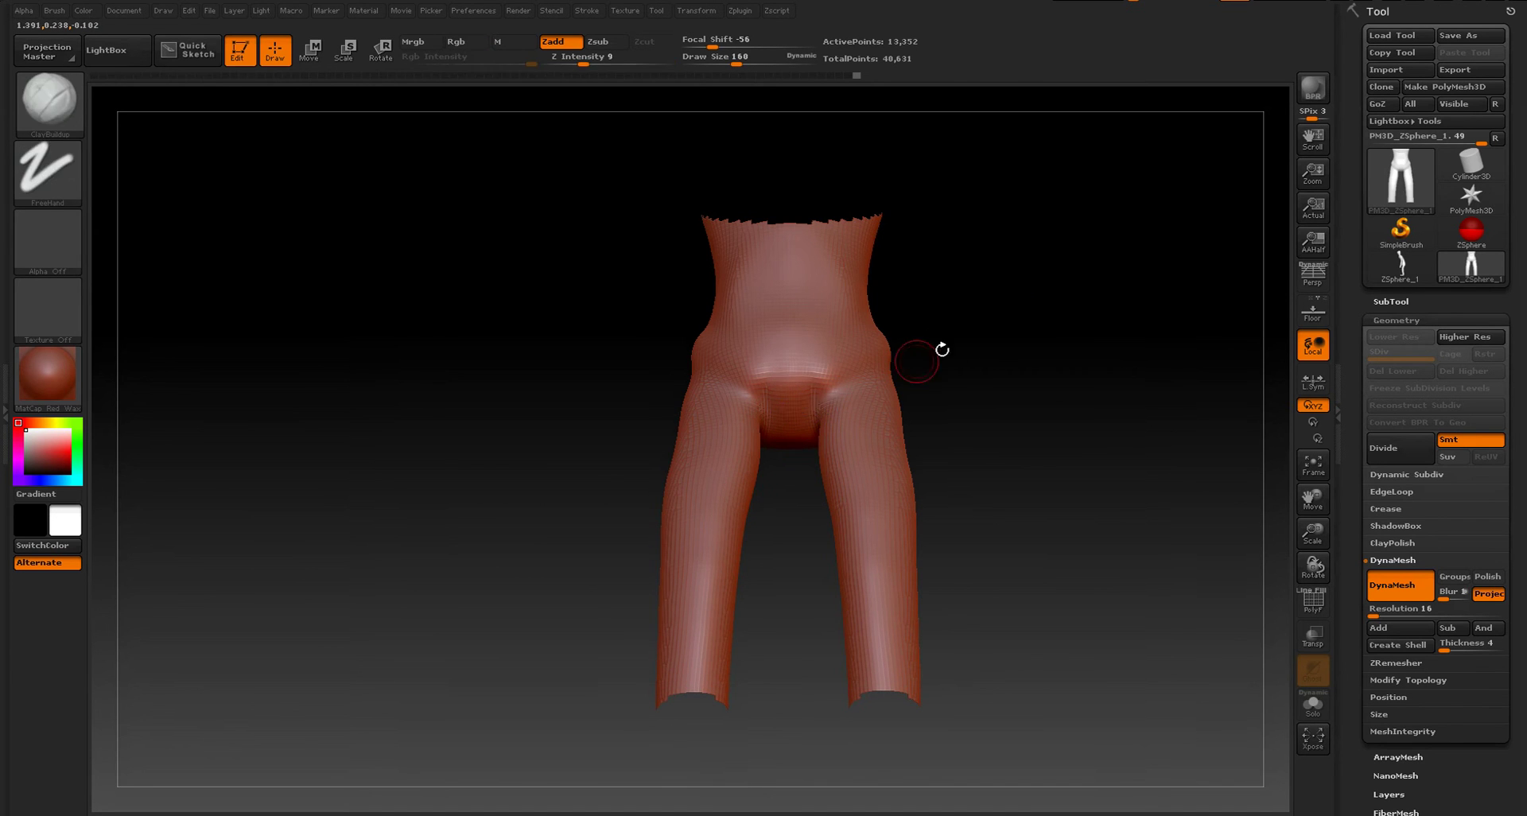
mouse_move(938, 349)
mouse_down()
mouse_move(978, 410)
mouse_move(883, 431)
mouse_move(928, 437)
mouse_move(1019, 348)
mouse_move(923, 350)
mouse_up()
key(shift)
- Shape the lower back and buttocks from behind and smooth them with a draw size of 238
key(s)
click(917, 259)
mouse_move(923, 267)
mouse_down()
mouse_move(978, 276)
mouse_move(931, 281)
mouse_up()
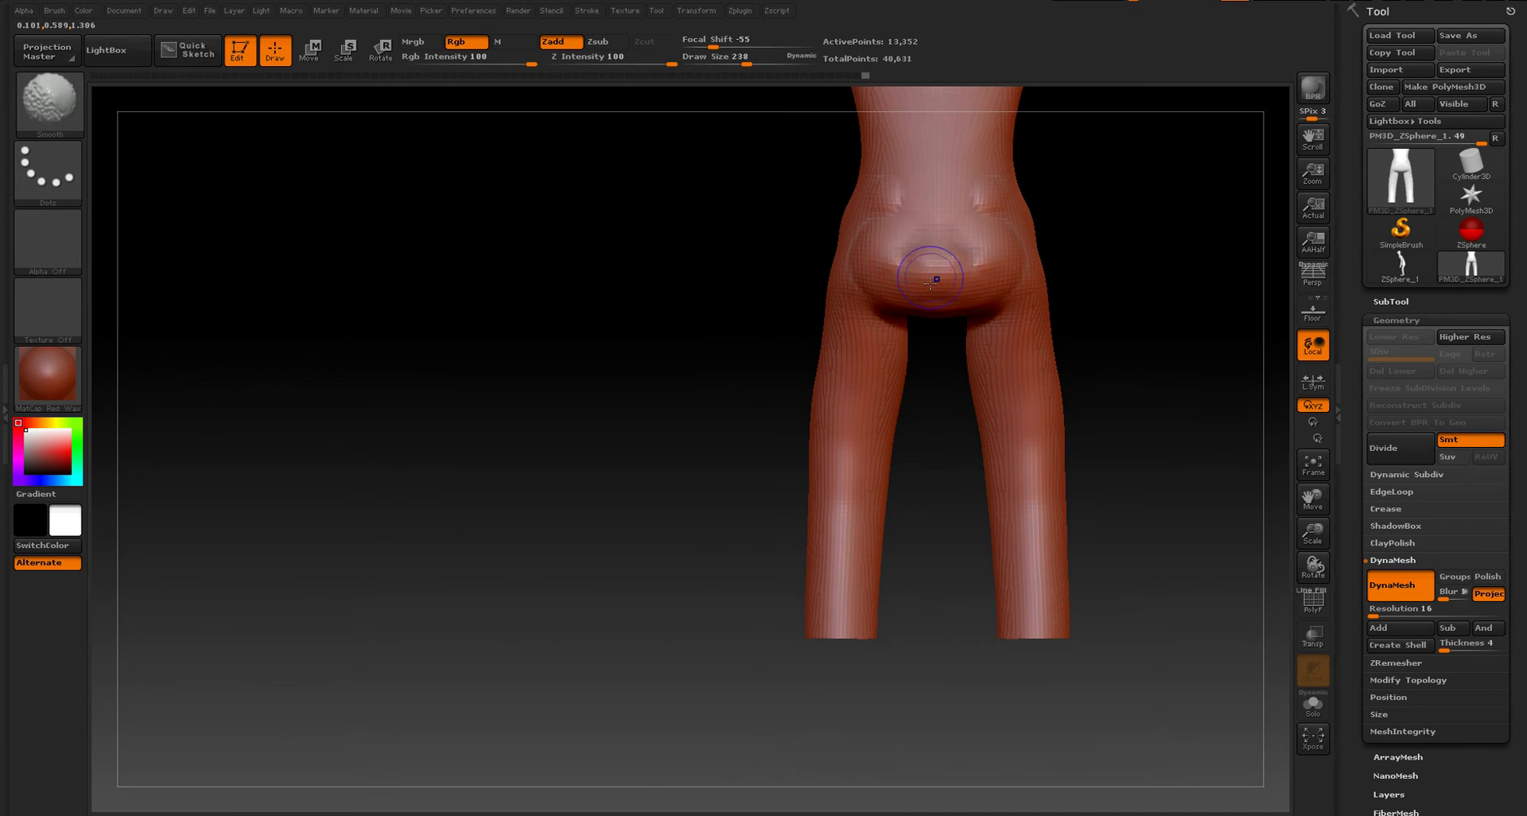
- Build up the front thigh muscles from the hips down to the knees with a draw size of 238
mouse_move(935, 338)
mouse_down()
mouse_move(1075, 321)
mouse_move(1110, 419)
mouse_up()
mouse_move(1078, 470)
mouse_down()
mouse_move(1105, 449)
mouse_move(1116, 468)
mouse_move(1134, 445)
mouse_move(1115, 330)
mouse_up()
drag(1207, 382, 1154, 378)
drag(1065, 358, 1060, 388)
- Refine the front and inner thigh muscles with a draw size of 113
key(s)
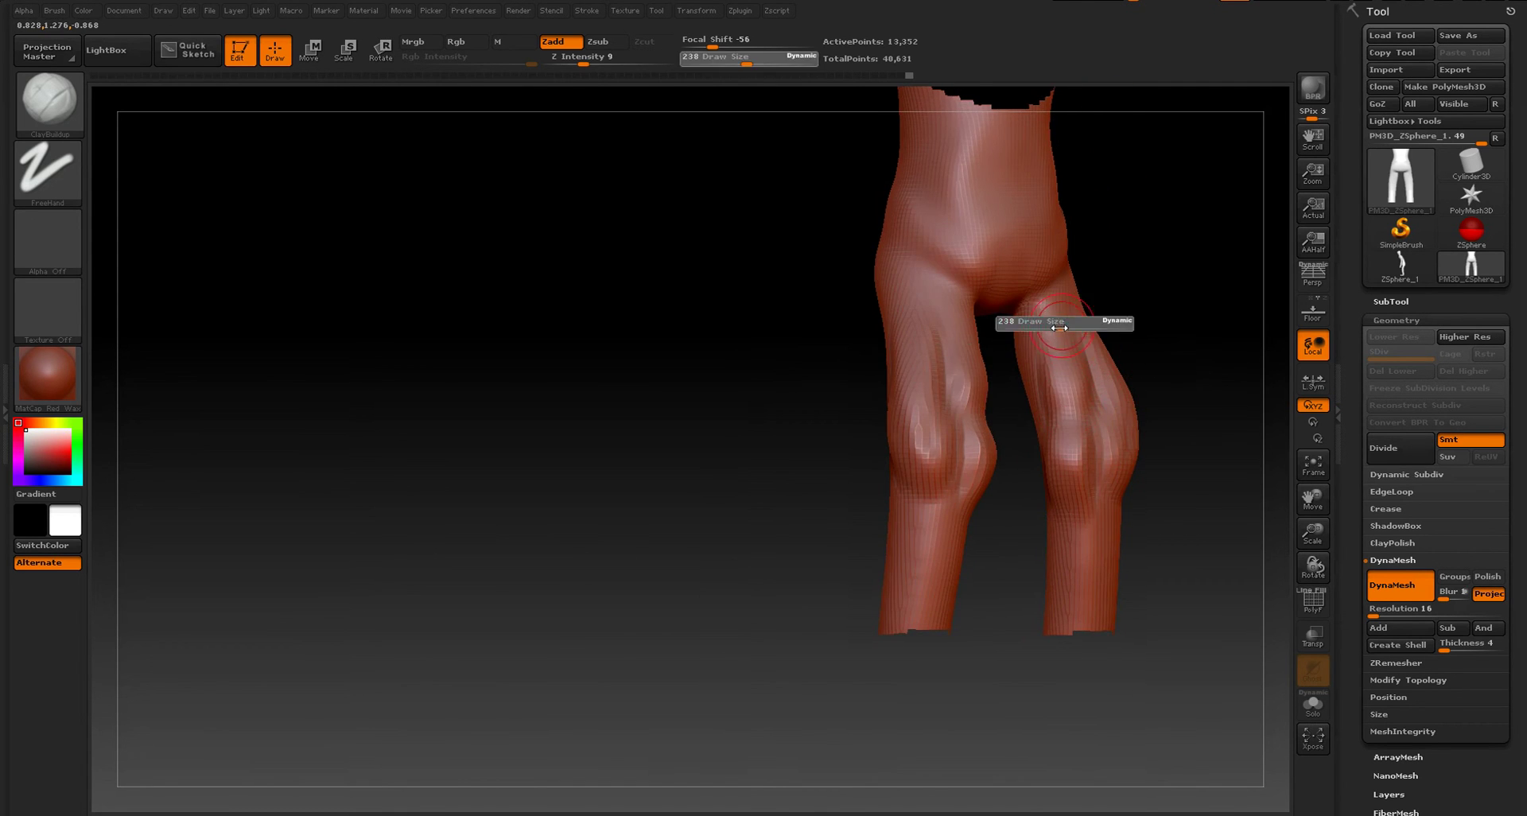
mouse_move(1061, 327)
mouse_down()
mouse_move(1047, 309)
mouse_move(1043, 350)
mouse_up()
key(s)
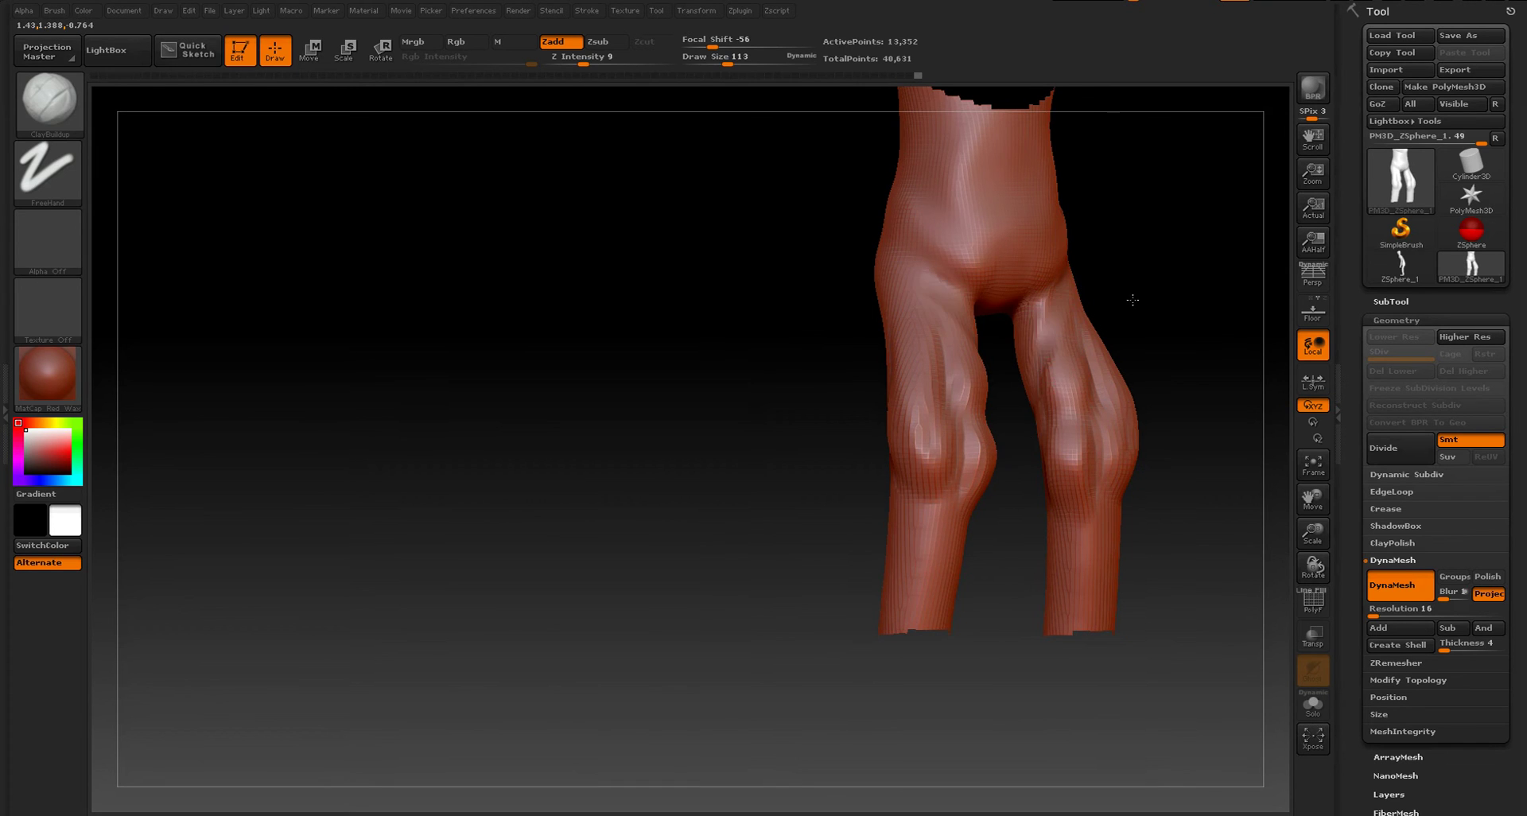
drag(1135, 299, 1161, 298)
drag(927, 389, 1009, 388)
- Build up the backs and outer sides of the thighs down to the knees with a draw size of 226
key(s)
click(1066, 360)
mouse_move(1065, 335)
mouse_down()
mouse_move(1047, 446)
mouse_move(1069, 479)
mouse_move(1111, 444)
mouse_up()
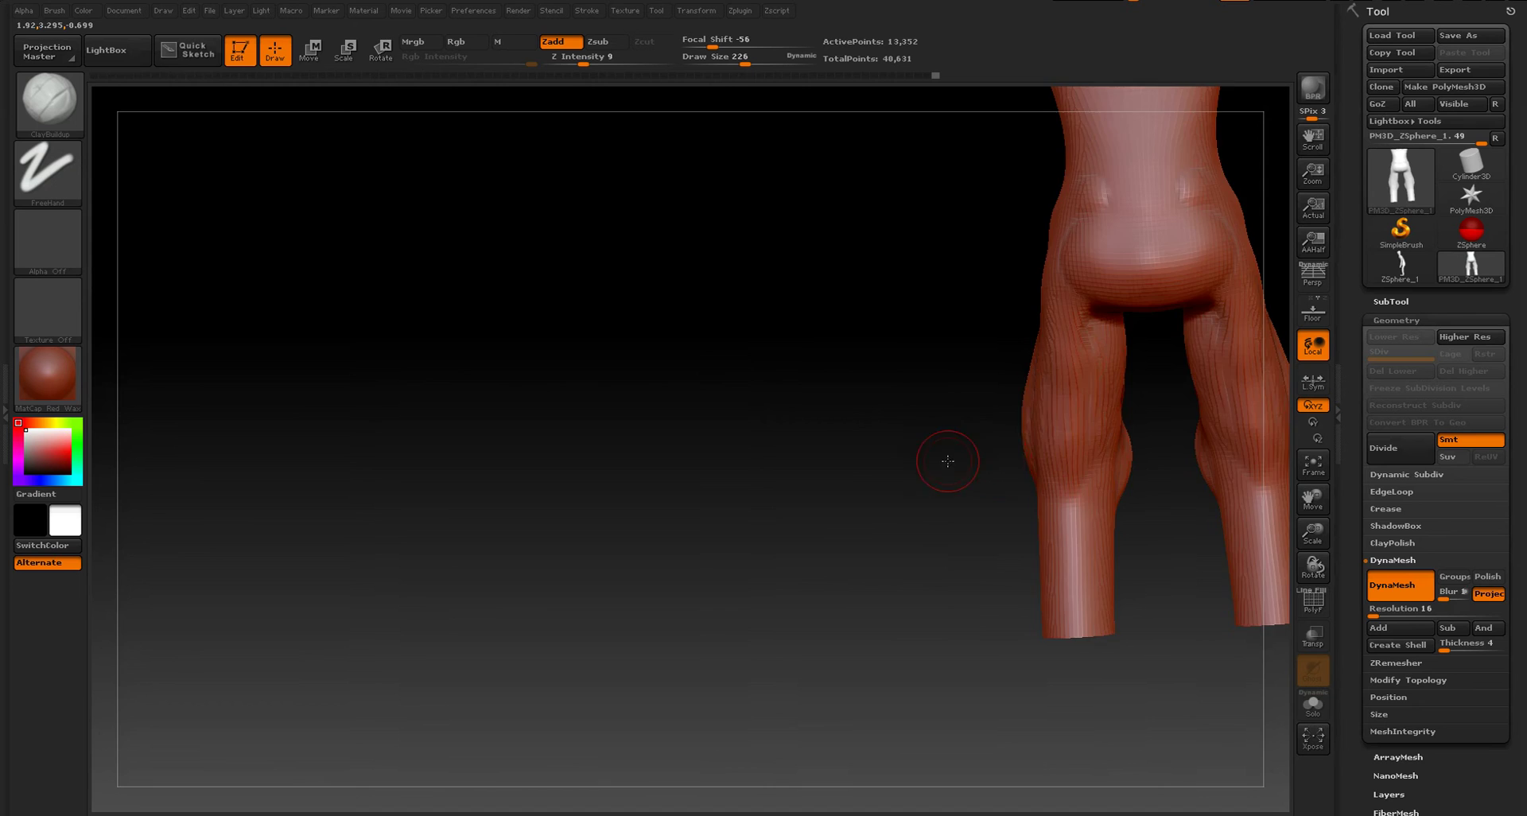
mouse_move(948, 461)
mouse_down()
mouse_move(1006, 460)
mouse_move(1037, 354)
mouse_move(894, 447)
mouse_up()
mouse_move(1038, 465)
mouse_down()
mouse_move(1049, 346)
mouse_move(1062, 362)
mouse_up()
- Even out the thigh and knee volumes by smoothing them with a draw size of 362
drag(957, 422, 987, 415)
mouse_move(1079, 364)
mouse_down()
mouse_move(1105, 456)
mouse_move(1078, 401)
mouse_move(890, 432)
mouse_move(1108, 586)
mouse_move(1149, 437)
mouse_up()
key(shift)
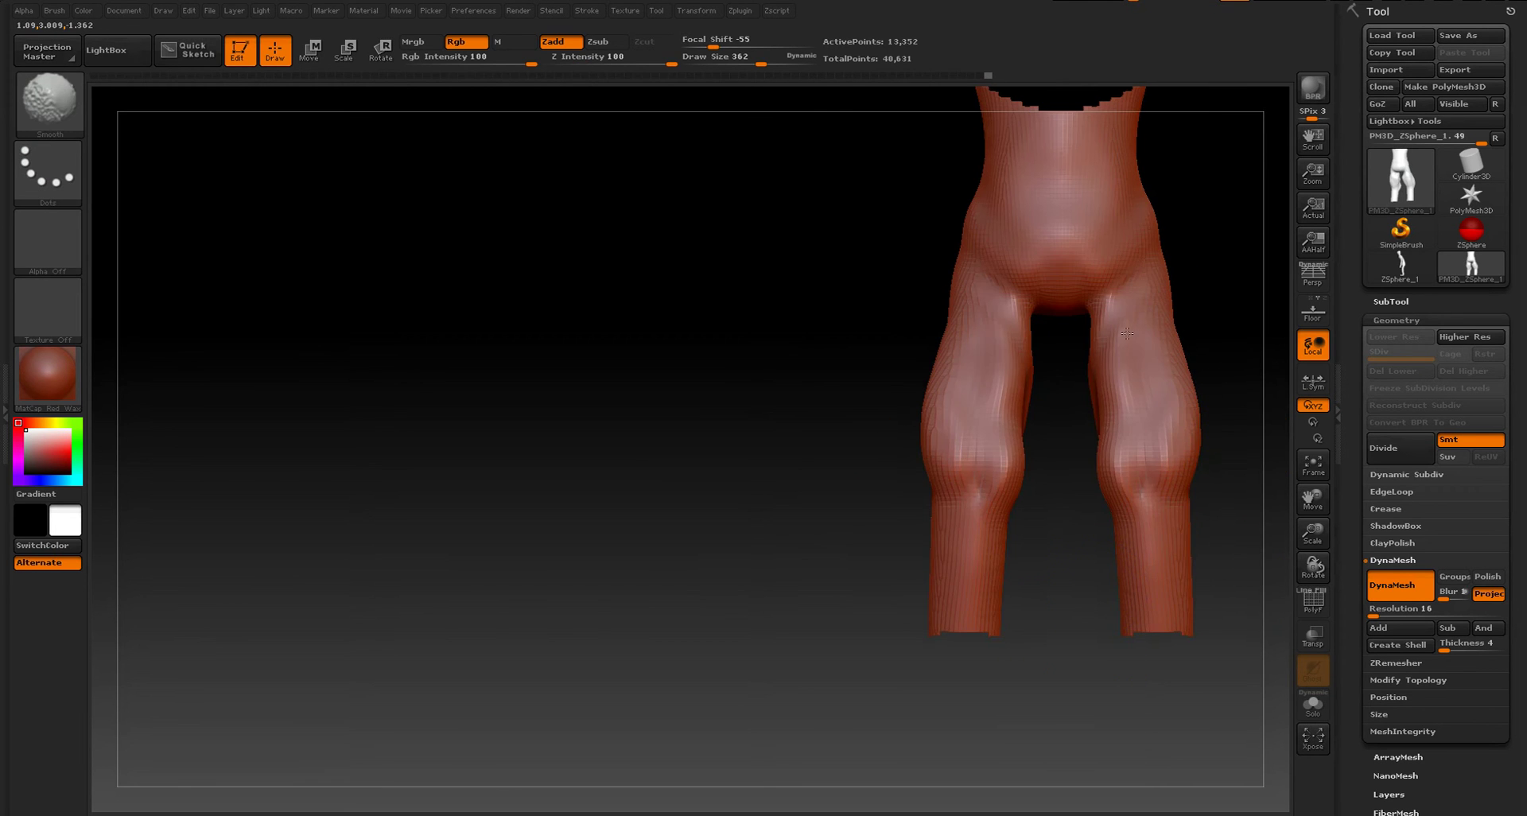
- Build up the outer thigh muscles with a draw size of 197 and smooth them with a draw size of 238
mouse_move(823, 548)
mouse_down()
mouse_move(780, 552)
mouse_move(907, 454)
mouse_move(975, 480)
mouse_move(997, 439)
mouse_move(999, 459)
mouse_move(1002, 415)
mouse_up()
key(s)
key(s)
mouse_move(901, 501)
mouse_down()
mouse_move(964, 493)
mouse_move(893, 355)
mouse_up()
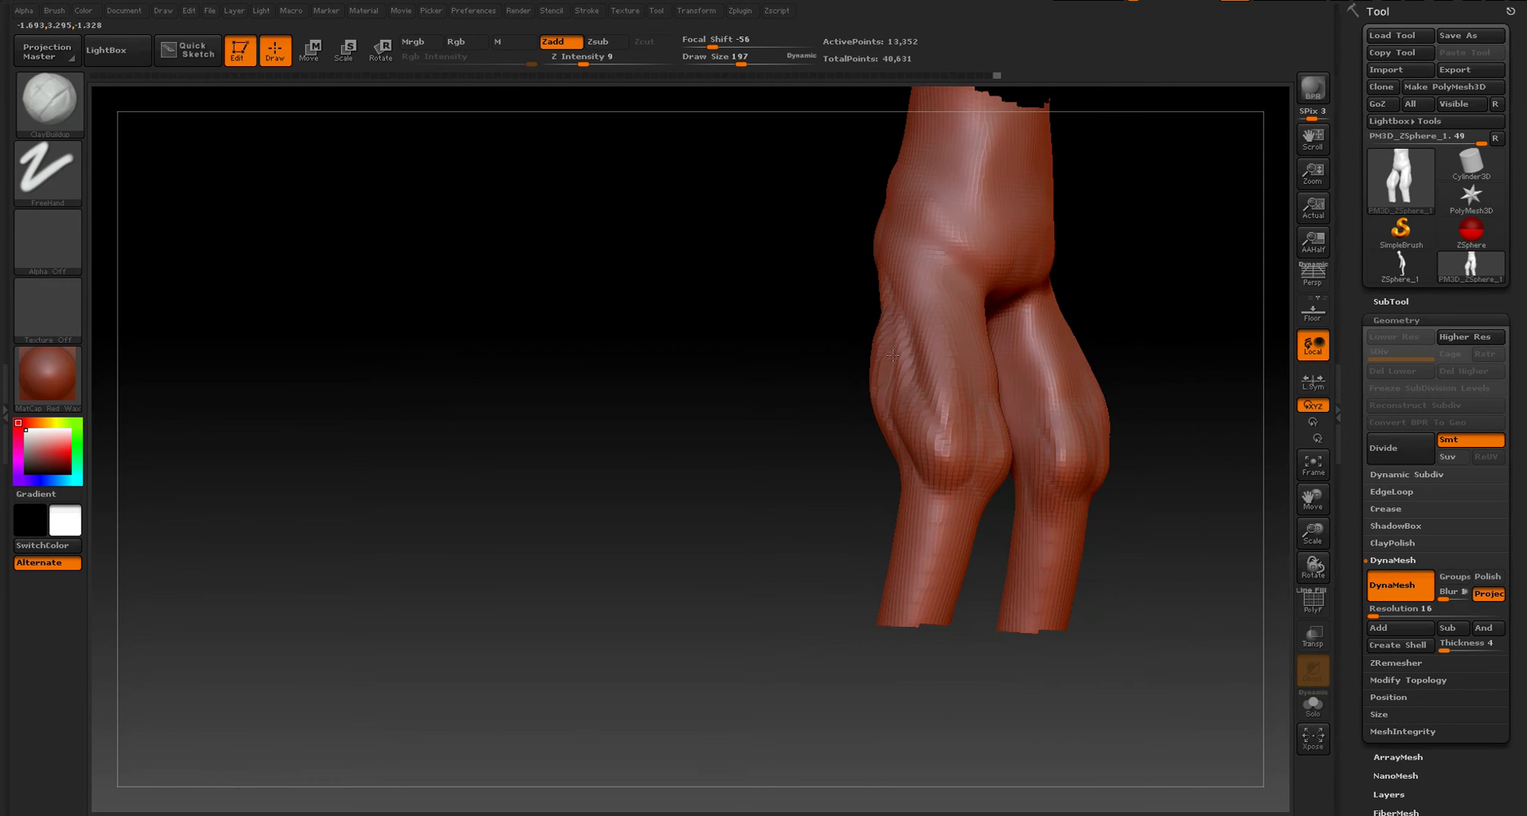
key(s)
mouse_move(937, 428)
mouse_down()
mouse_move(915, 346)
mouse_move(933, 424)
mouse_up()
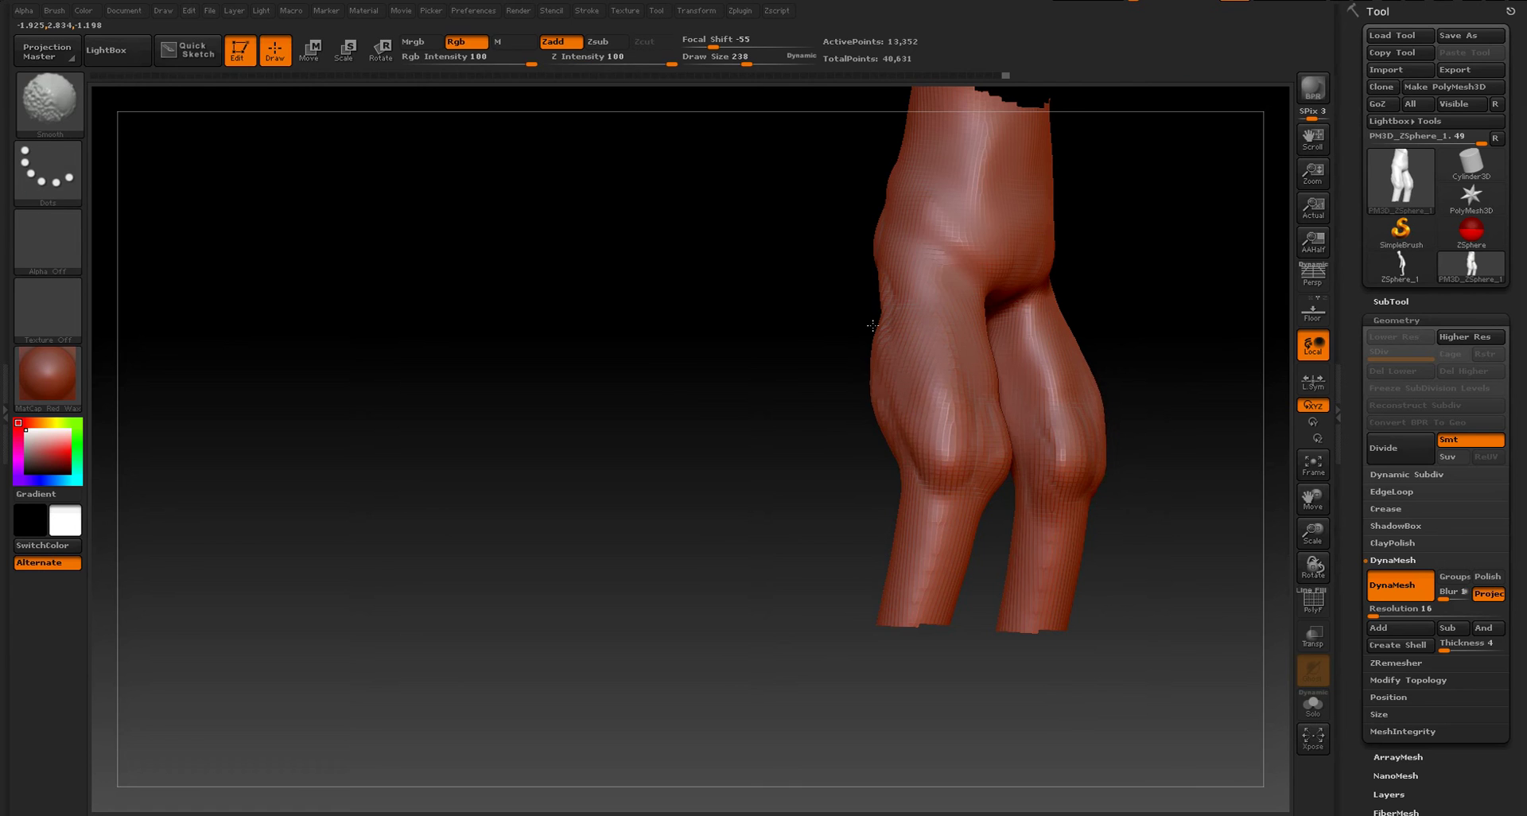
- Build up the hamstrings directly below the buttocks and smooth them with a draw size of 238
mouse_move(873, 326)
mouse_down()
mouse_move(896, 383)
mouse_move(837, 326)
mouse_move(848, 323)
mouse_up()
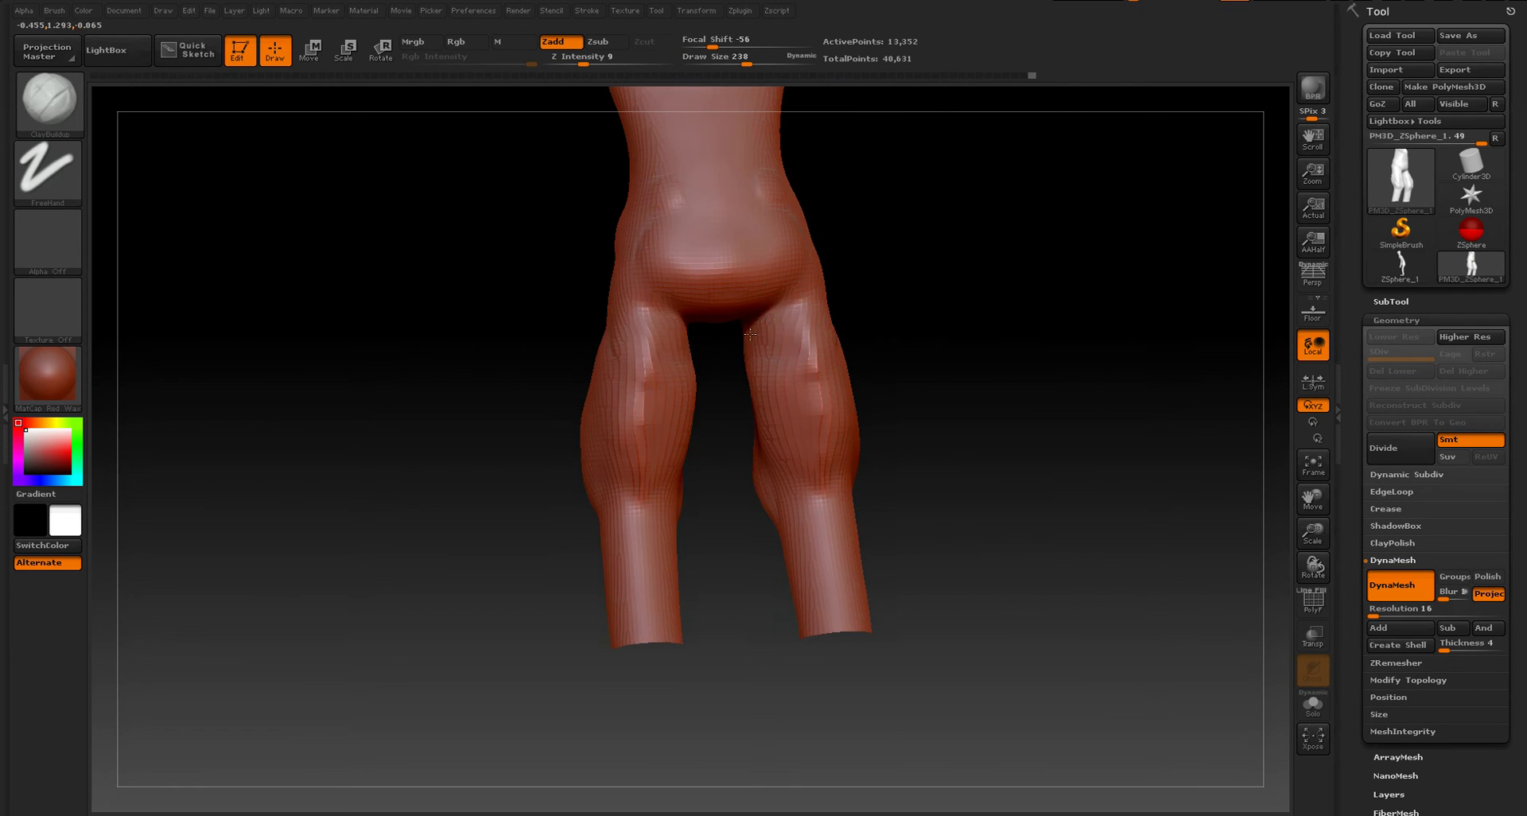
mouse_move(750, 334)
mouse_down()
mouse_move(781, 307)
mouse_move(791, 366)
mouse_move(787, 302)
mouse_up()
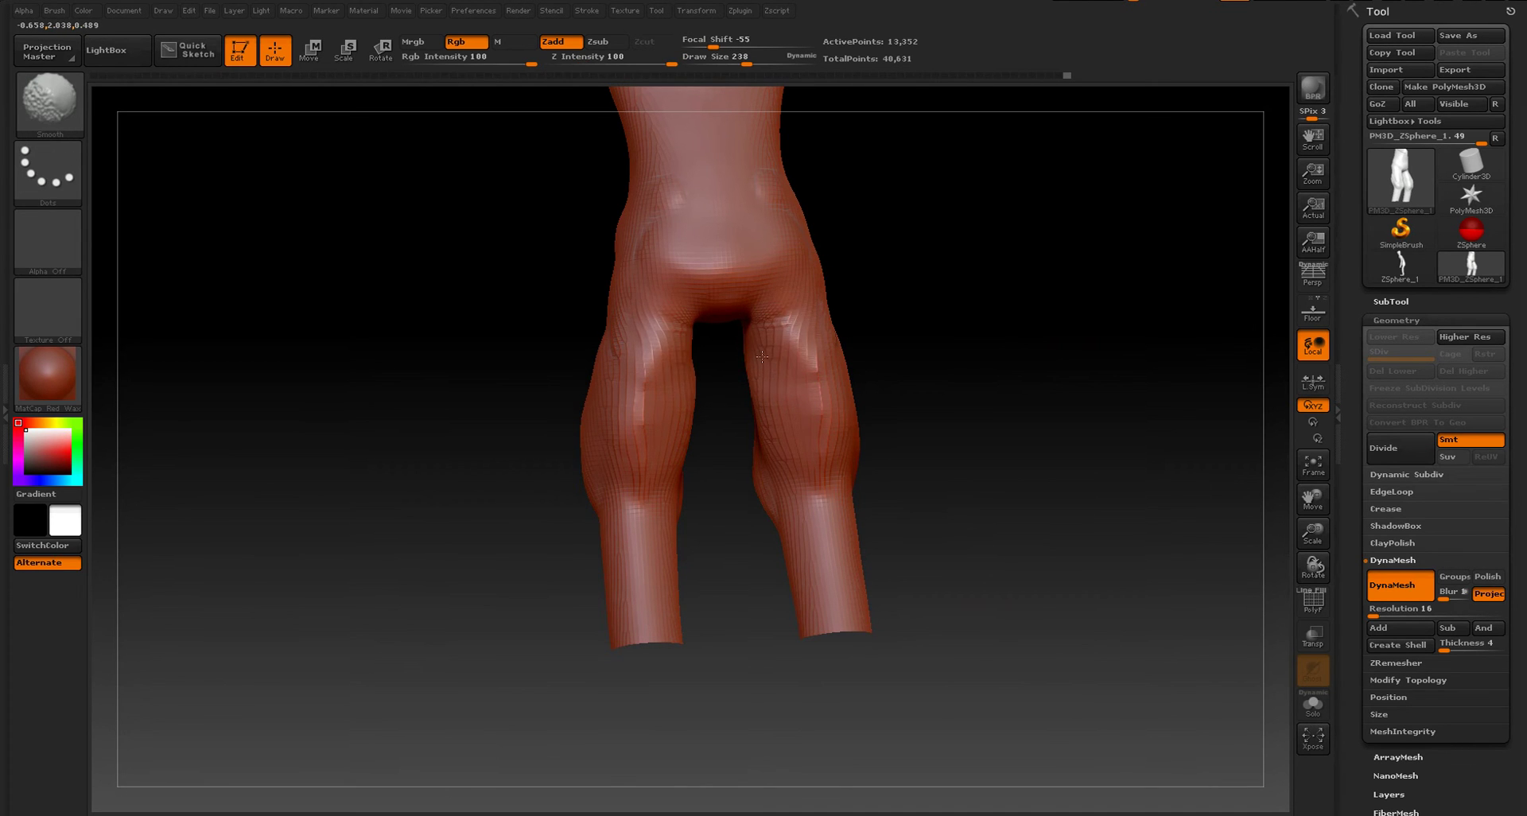
mouse_move(910, 395)
mouse_down()
mouse_move(886, 419)
mouse_move(886, 385)
mouse_move(935, 390)
mouse_move(883, 485)
mouse_move(811, 429)
mouse_up()
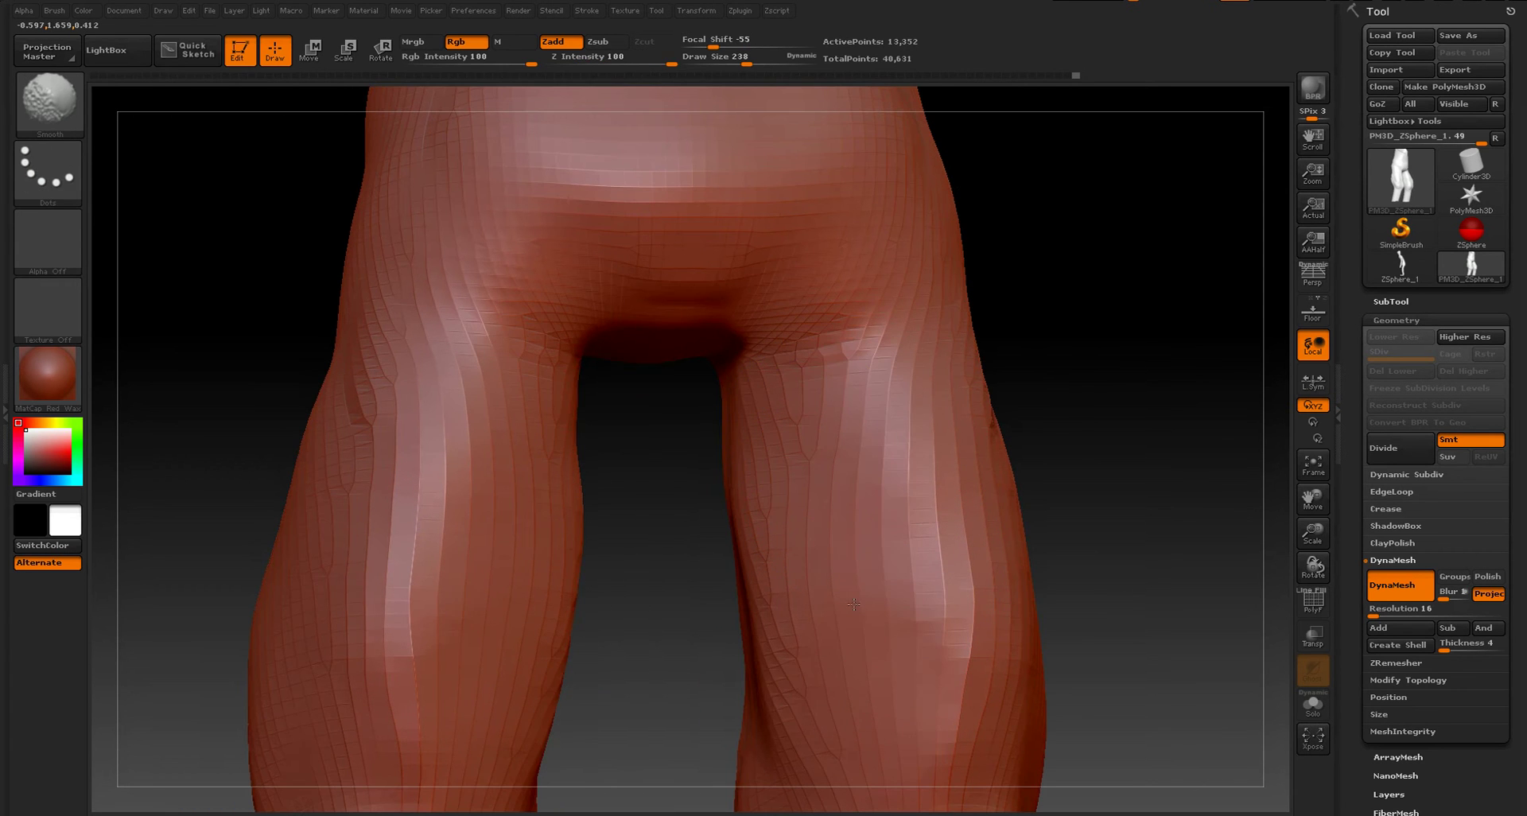
key(f)
mouse_move(906, 463)
mouse_down()
mouse_move(893, 467)
mouse_move(994, 468)
mouse_move(880, 478)
mouse_up()
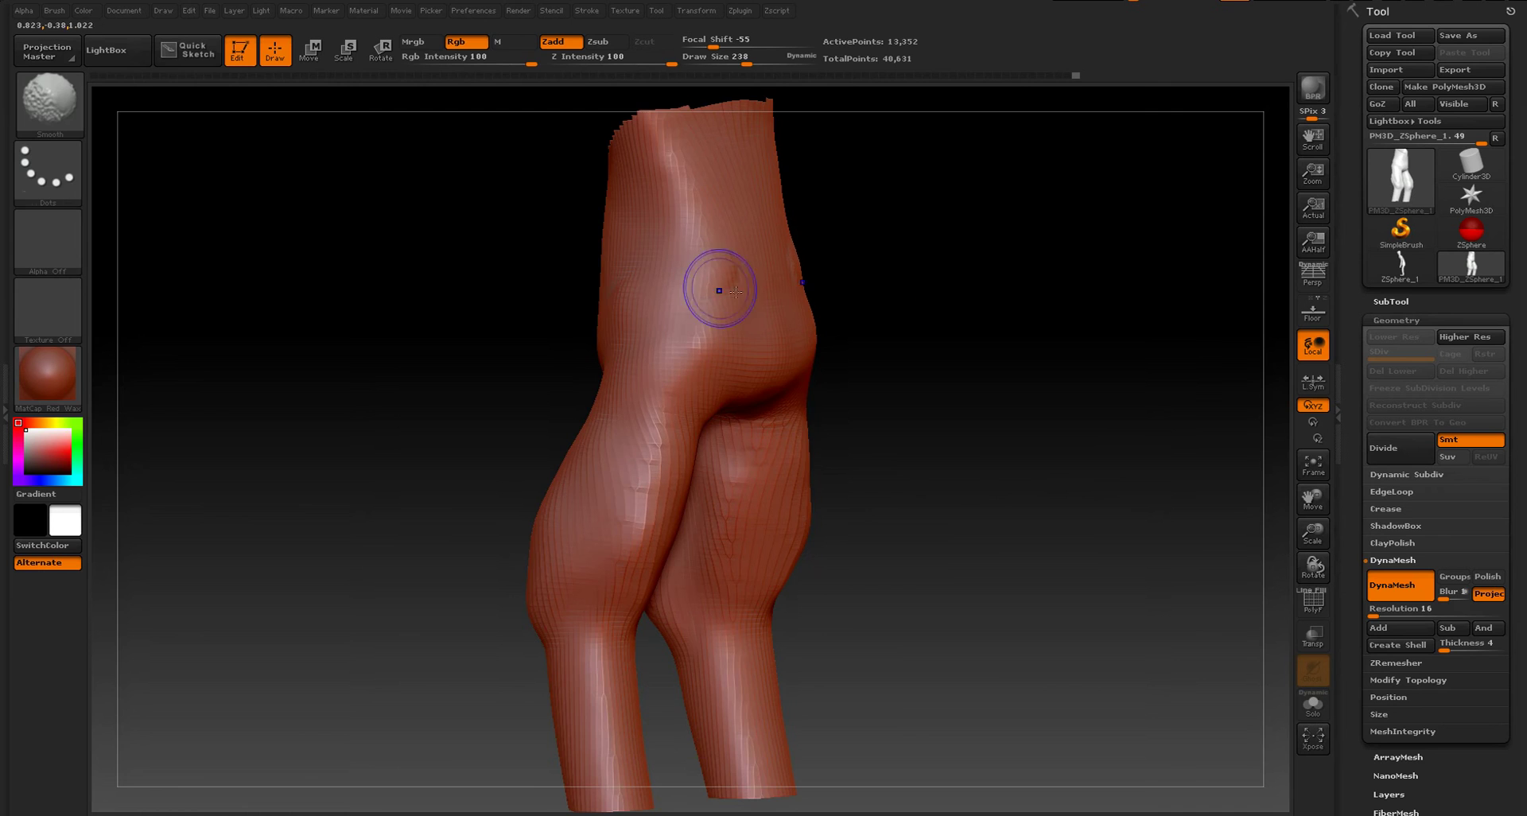
- Unhide the rest of the body and frame the whole figure from the front
mouse_move(895, 318)
mouse_down()
mouse_move(1090, 337)
mouse_move(943, 442)
mouse_up()
alt+drag(938, 446, 1118, 303)
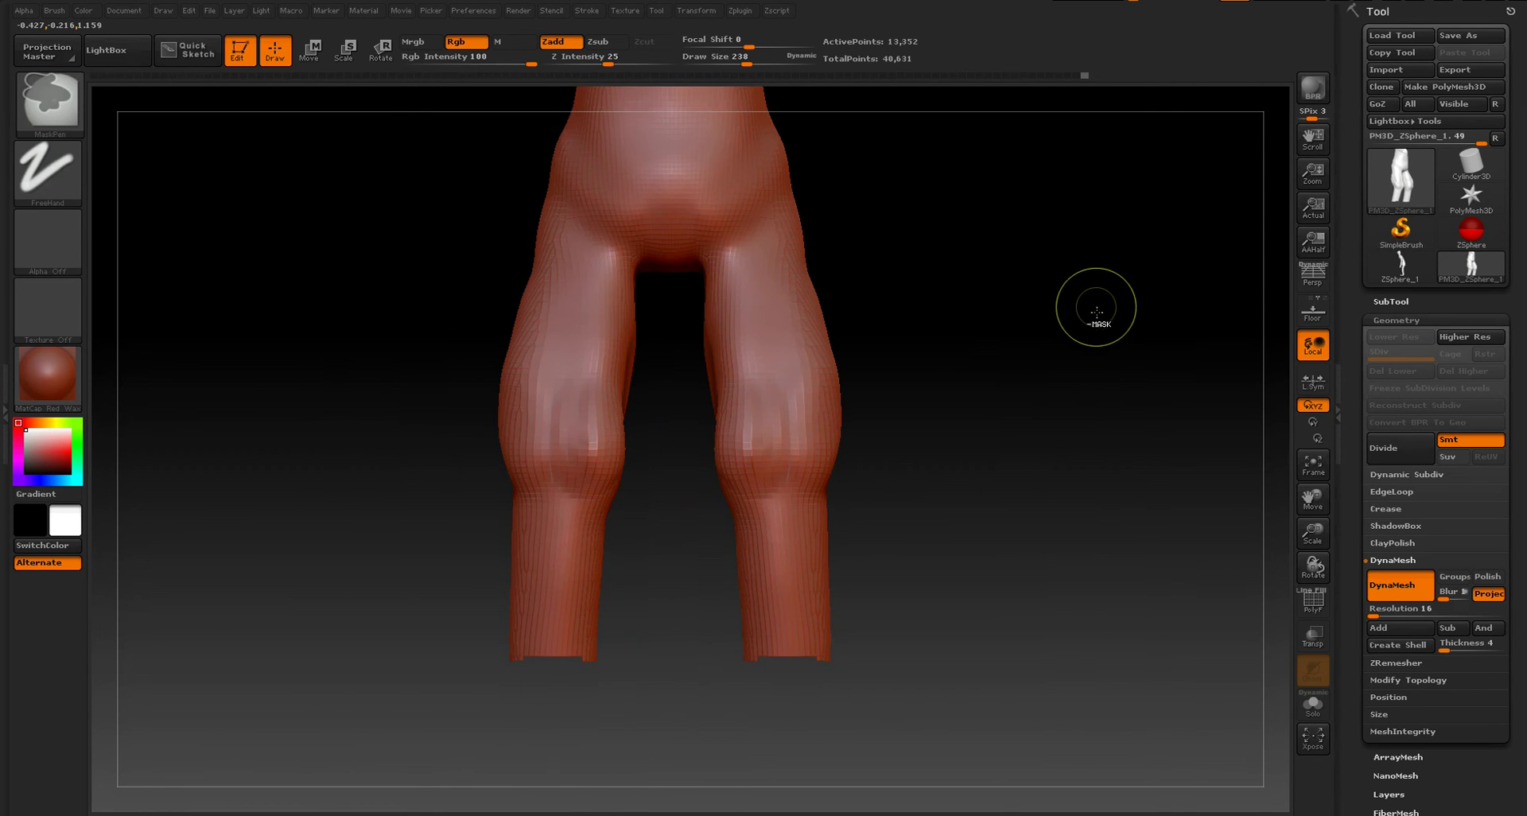
key(f)
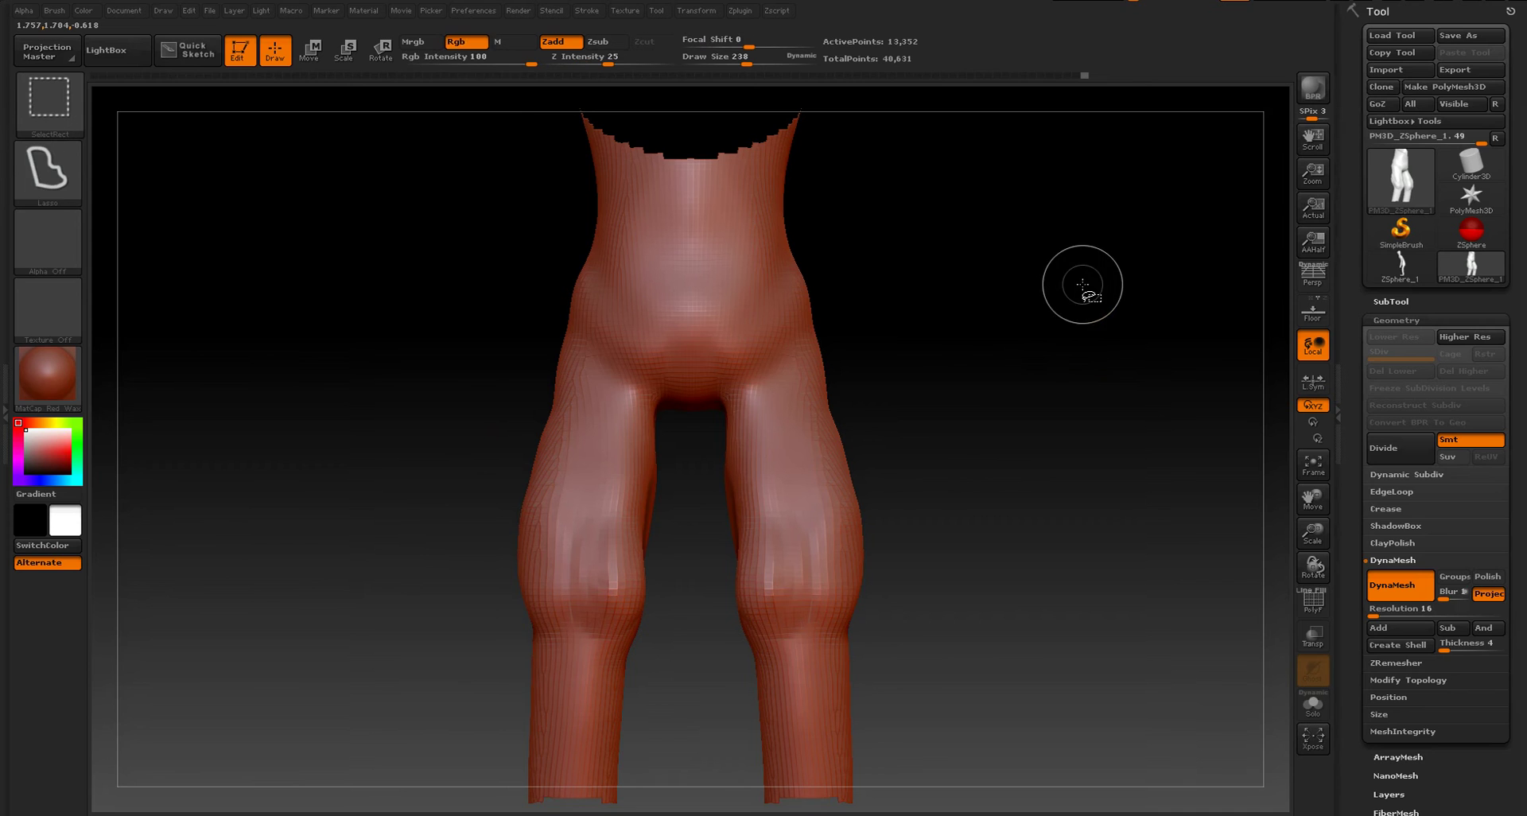
ctrl+shift+click(1085, 271)
key(f)
- Try a DynaMesh remesh of the whole figure at resolution 16 and undo it
drag(1043, 430, 1006, 314)
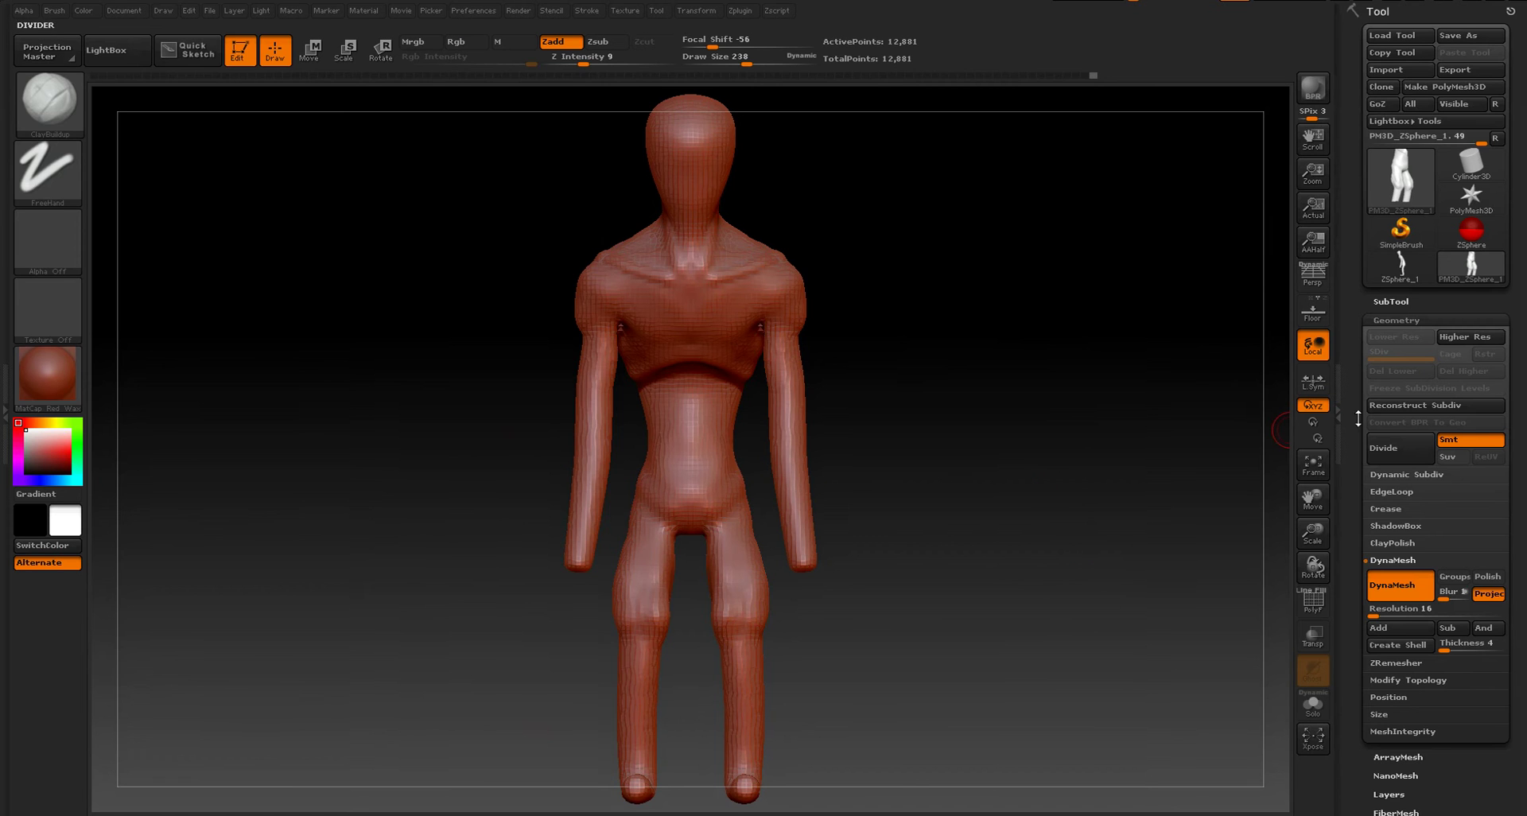
alt+right_drag(954, 501, 1013, 483)
key(shift+f)
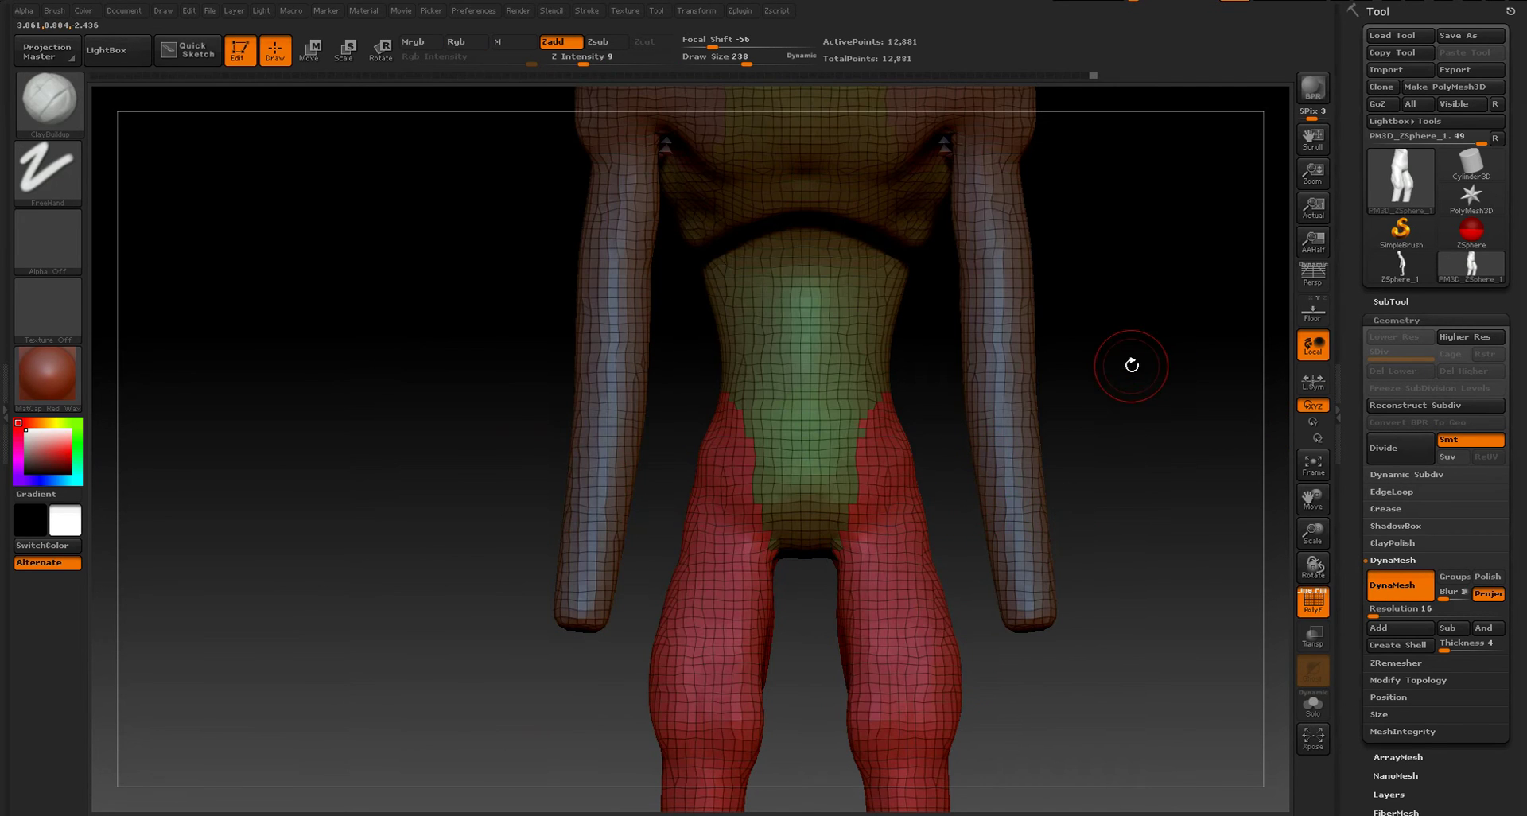
key(ctrl+z)
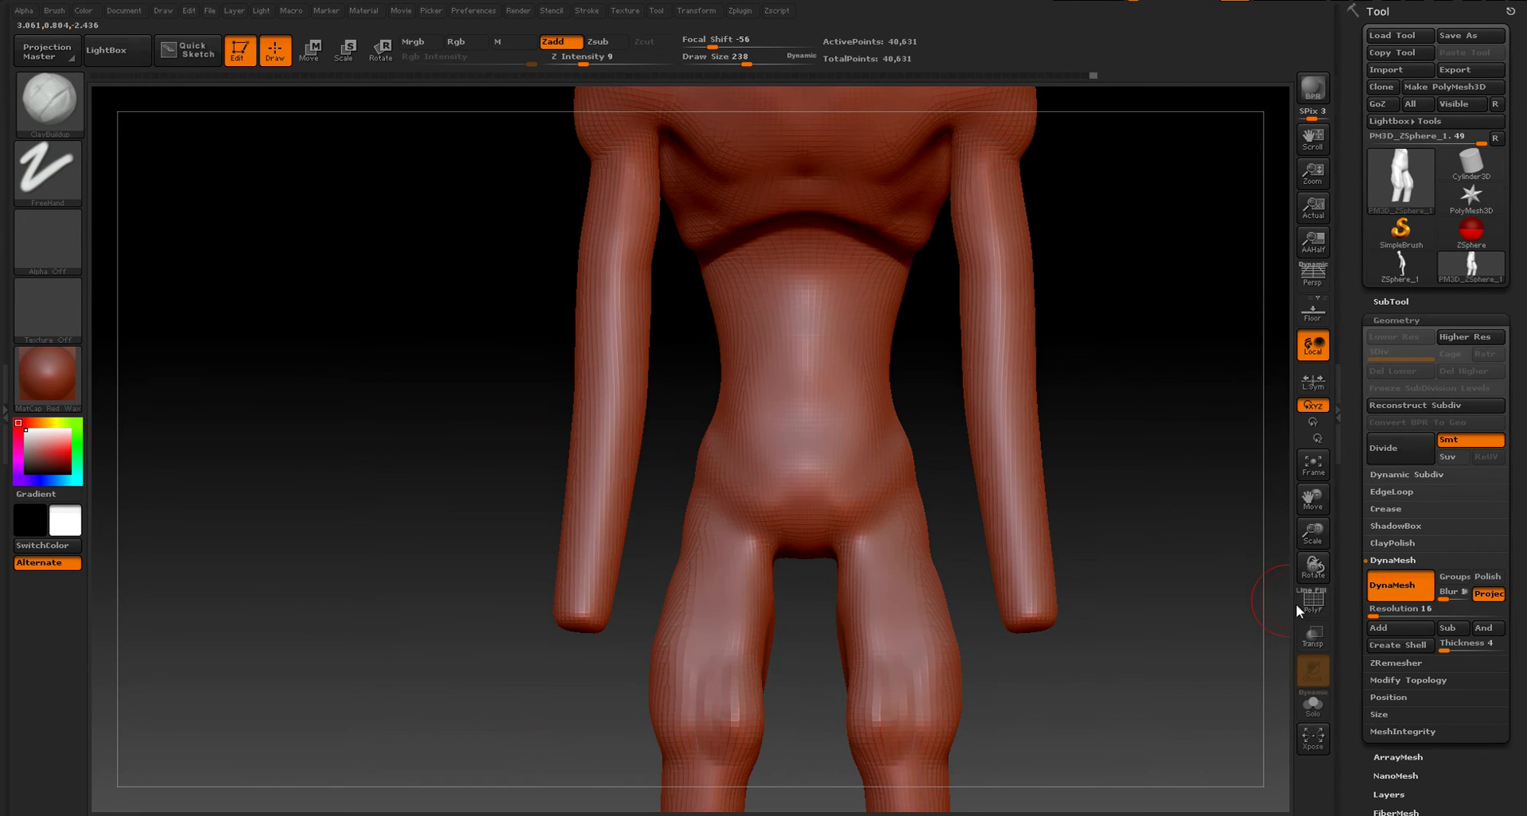
- Remesh the figure at a DynaMesh resolution of 64 and show its polyframe
click(1373, 613)
text(6)
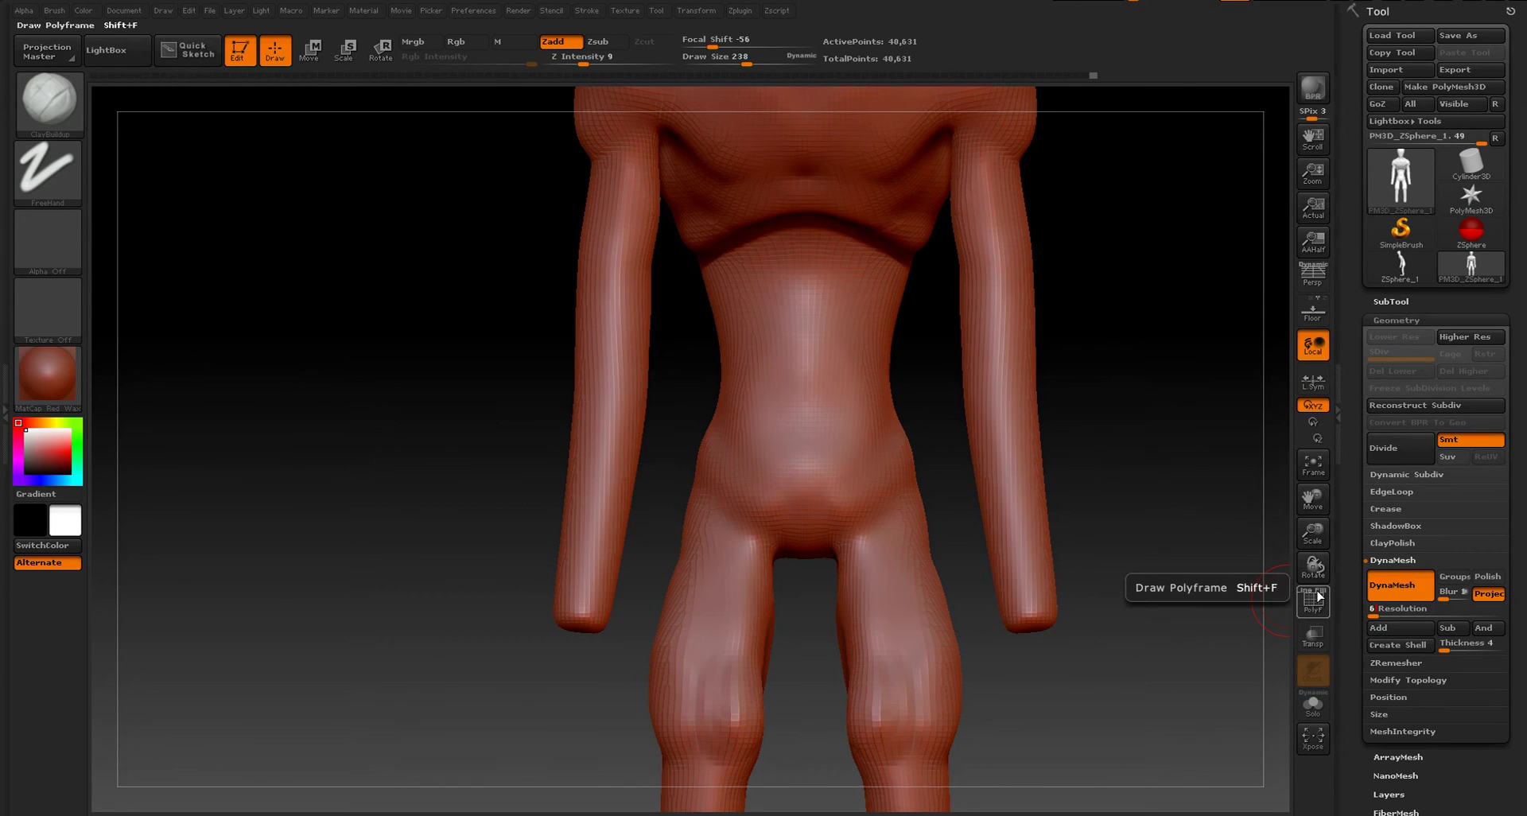
key(ctrl)
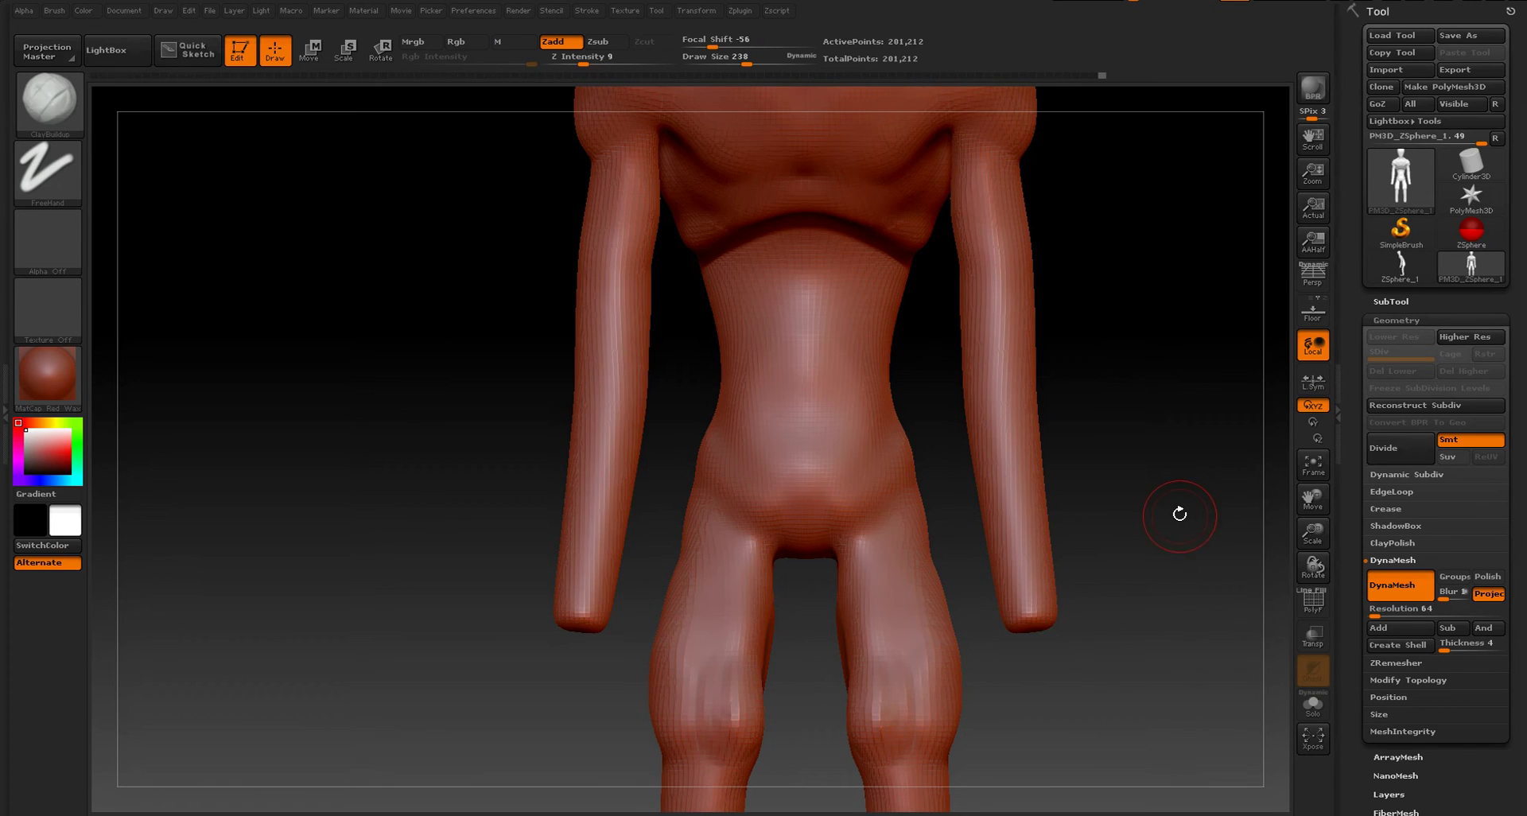
key(shift+f)
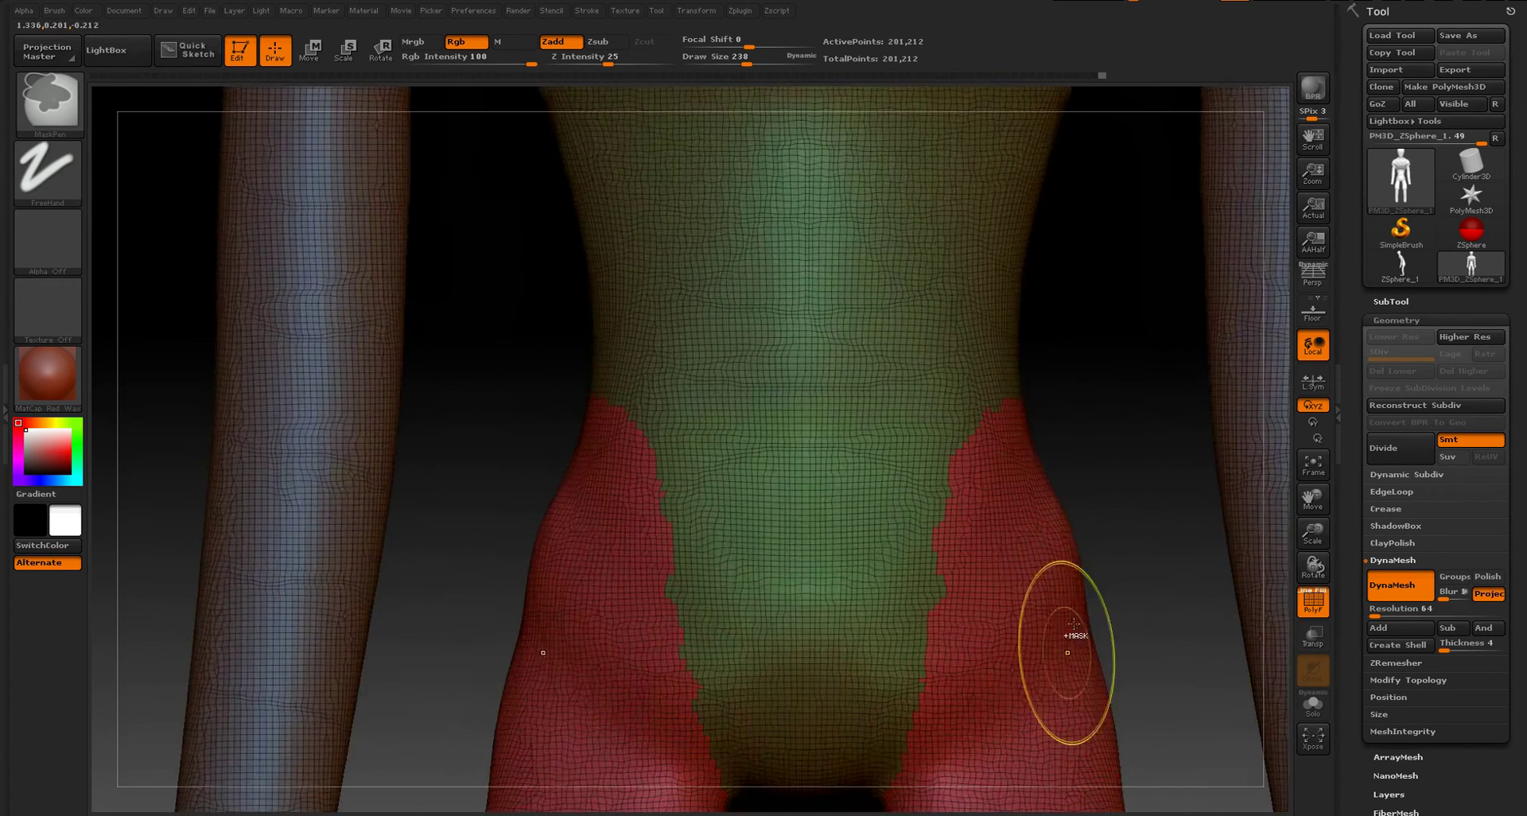
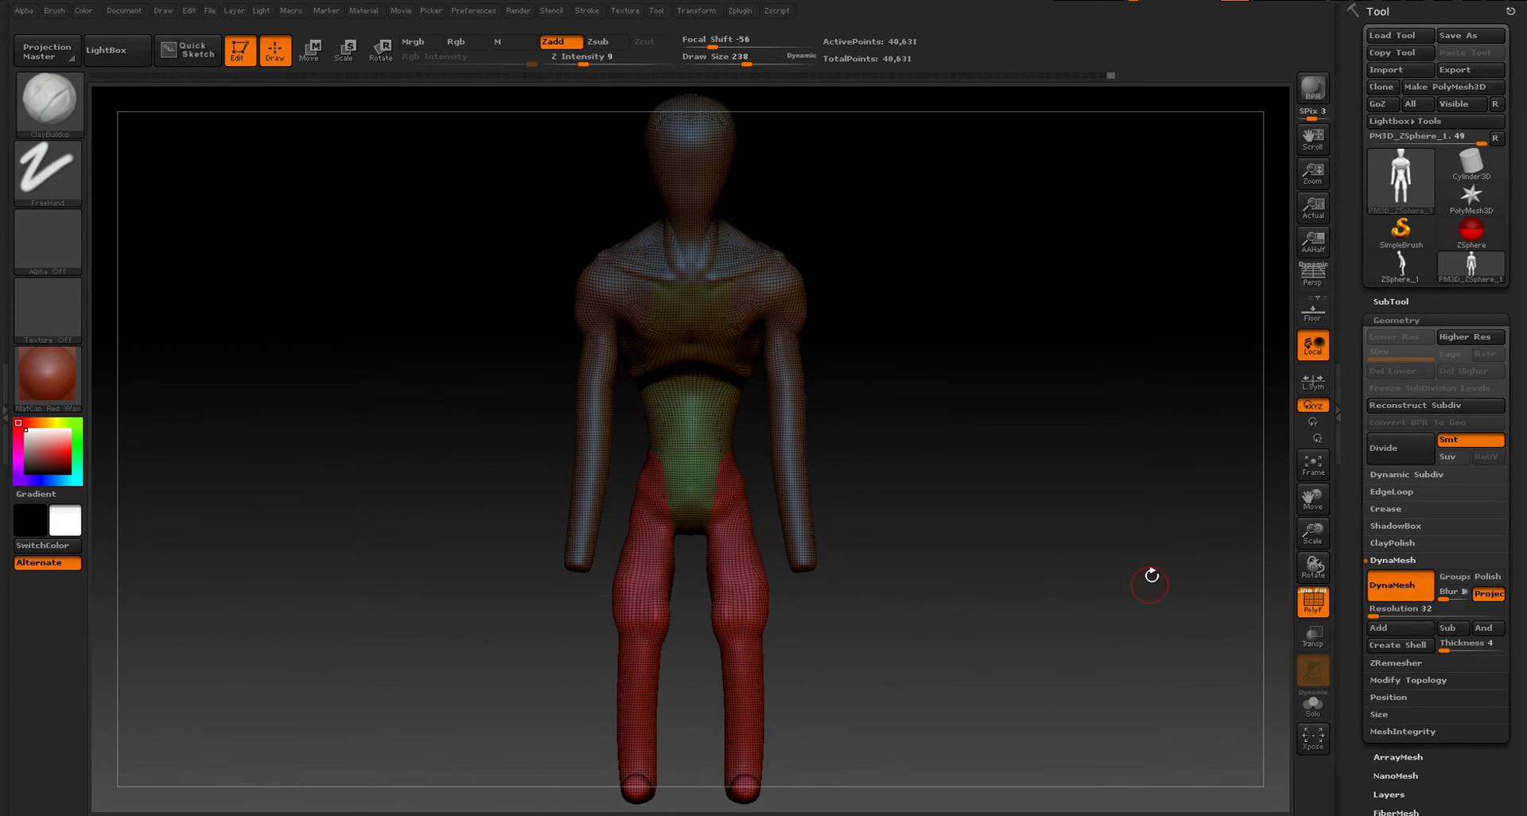
- Remesh the whole figure at a DynaMesh resolution of 32 and hide the polyframe
mouse_move(1113, 532)
alt+right_down()
mouse_move(1159, 534)
mouse_move(1138, 574)
alt+right_up()
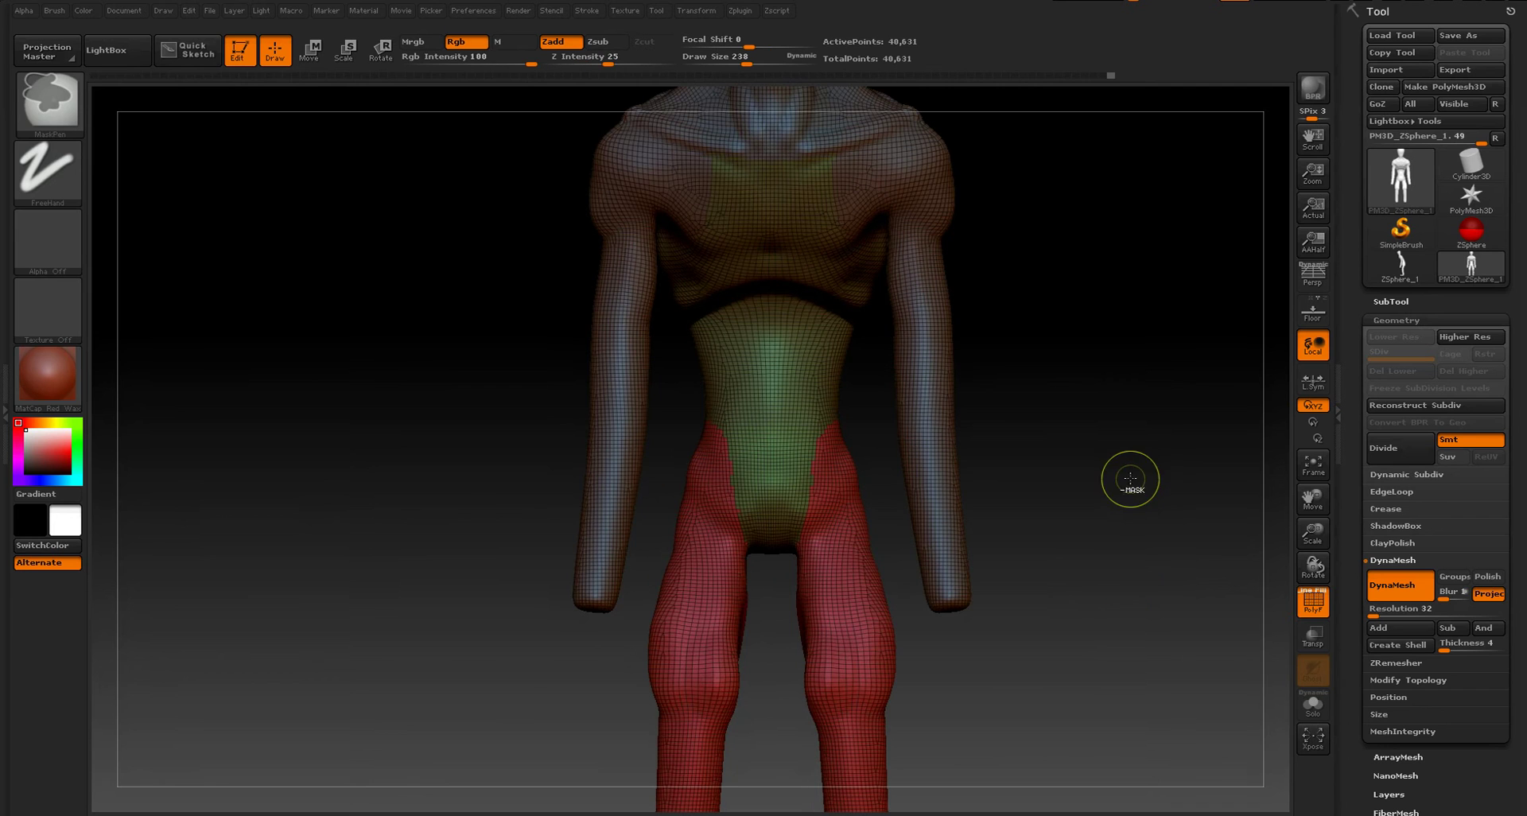
ctrl+drag(1139, 520, 1153, 556)
mouse_move(1103, 509)
mouse_down()
mouse_move(1067, 504)
mouse_move(1180, 518)
mouse_move(1103, 555)
mouse_move(1142, 311)
mouse_up()
key(shift+f)
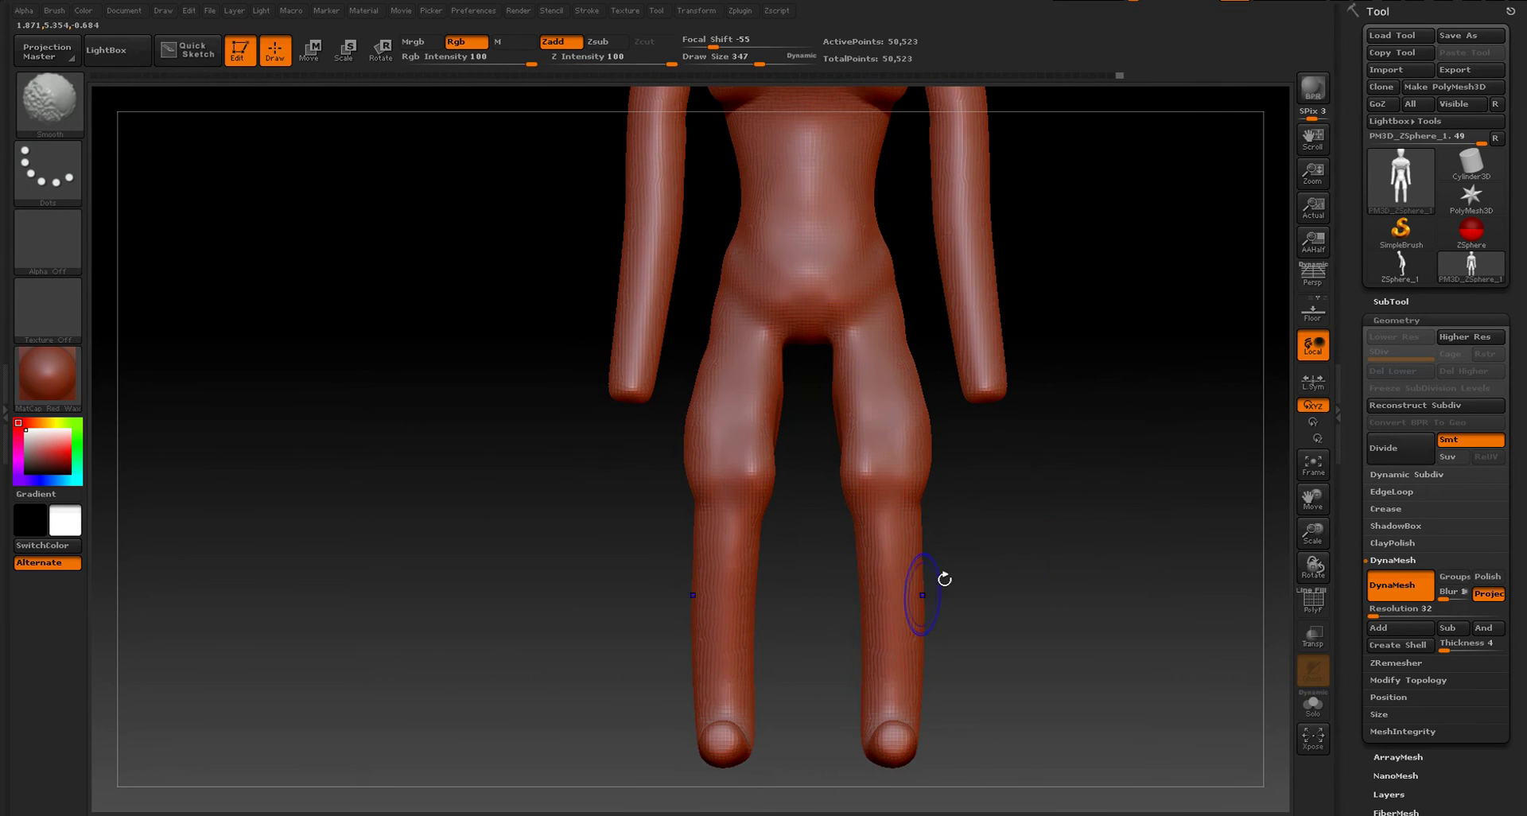
- Smooth the backs of the thighs and knees with a draw size of 347
mouse_move(957, 574)
mouse_down()
mouse_move(1023, 556)
mouse_move(1029, 700)
mouse_up()
mouse_move(1030, 577)
mouse_down()
mouse_move(1063, 565)
mouse_move(999, 576)
mouse_up()
mouse_move(1064, 334)
mouse_down()
mouse_move(1074, 442)
mouse_move(1043, 457)
mouse_up()
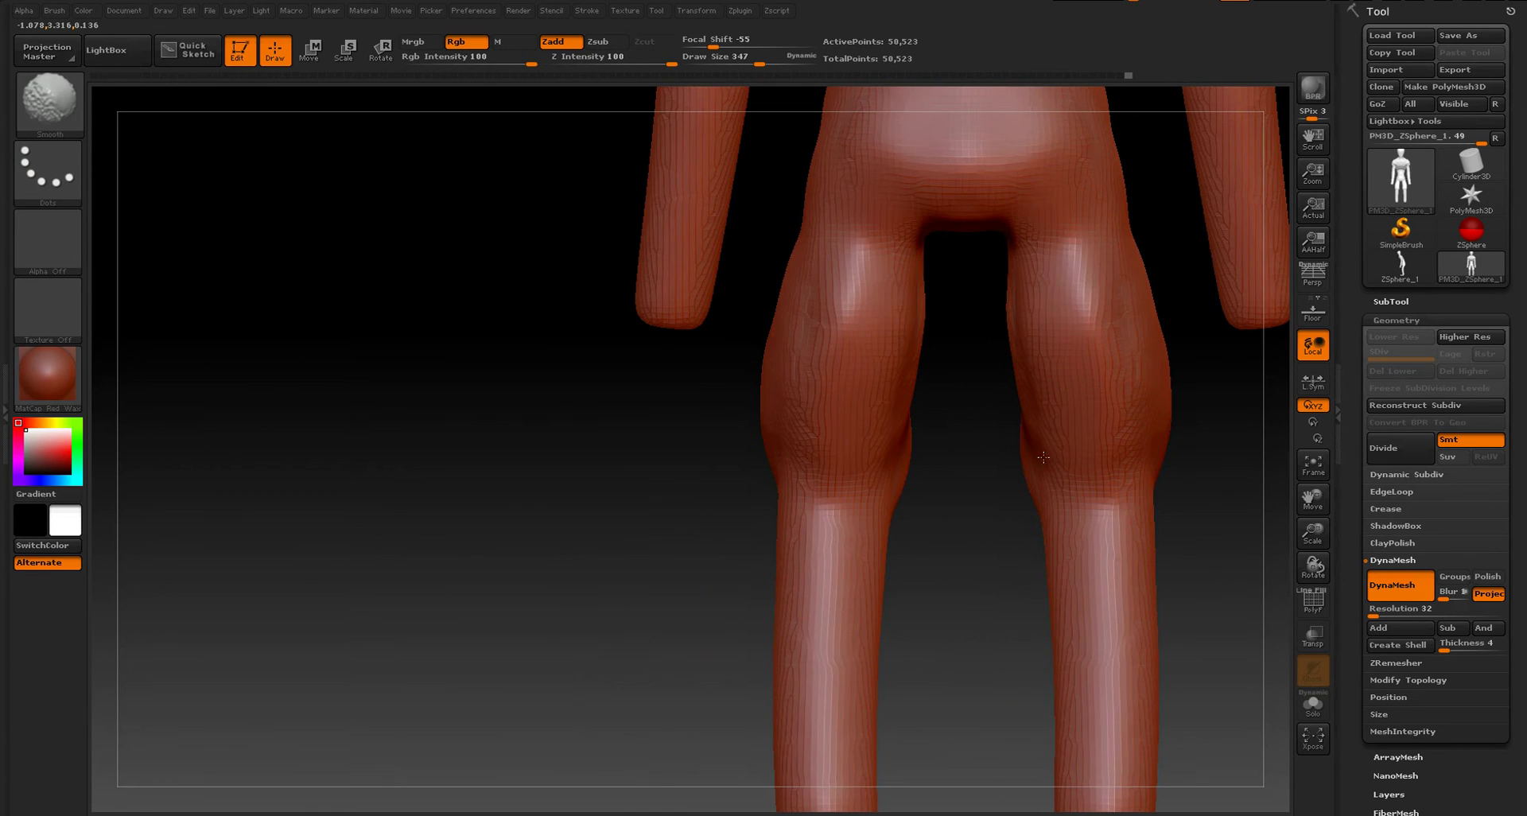
- Build up the hips and buttocks with ClayBuildup at a draw size of 347 and smooth them into the upper backs of the thighs
drag(960, 575, 1043, 569)
alt+drag(1155, 428, 1112, 625)
drag(1120, 508, 1072, 497)
drag(877, 404, 834, 463)
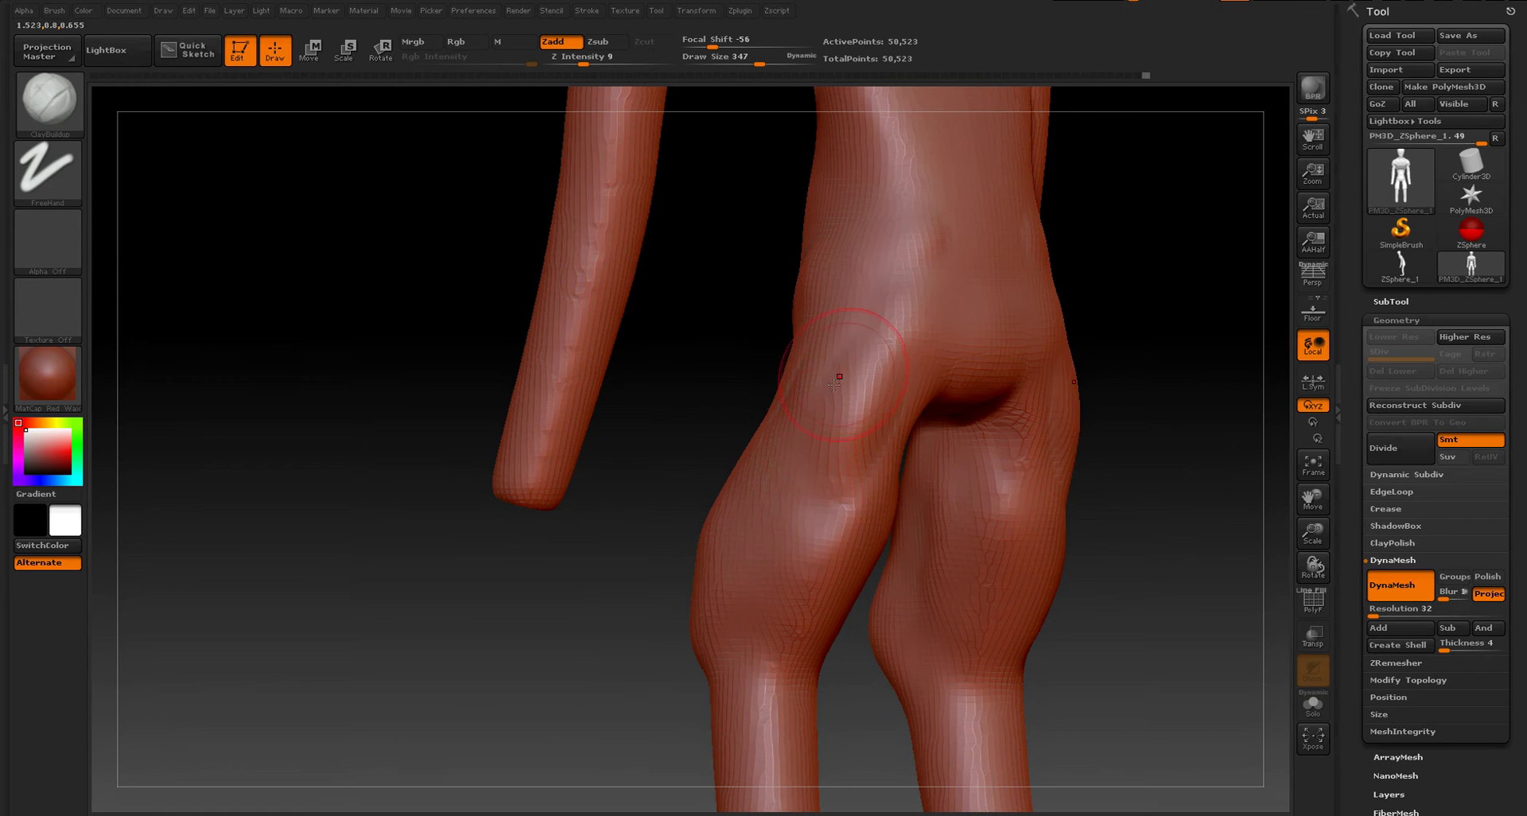
mouse_move(839, 372)
mouse_down()
mouse_move(851, 449)
mouse_move(986, 353)
mouse_move(996, 304)
mouse_up()
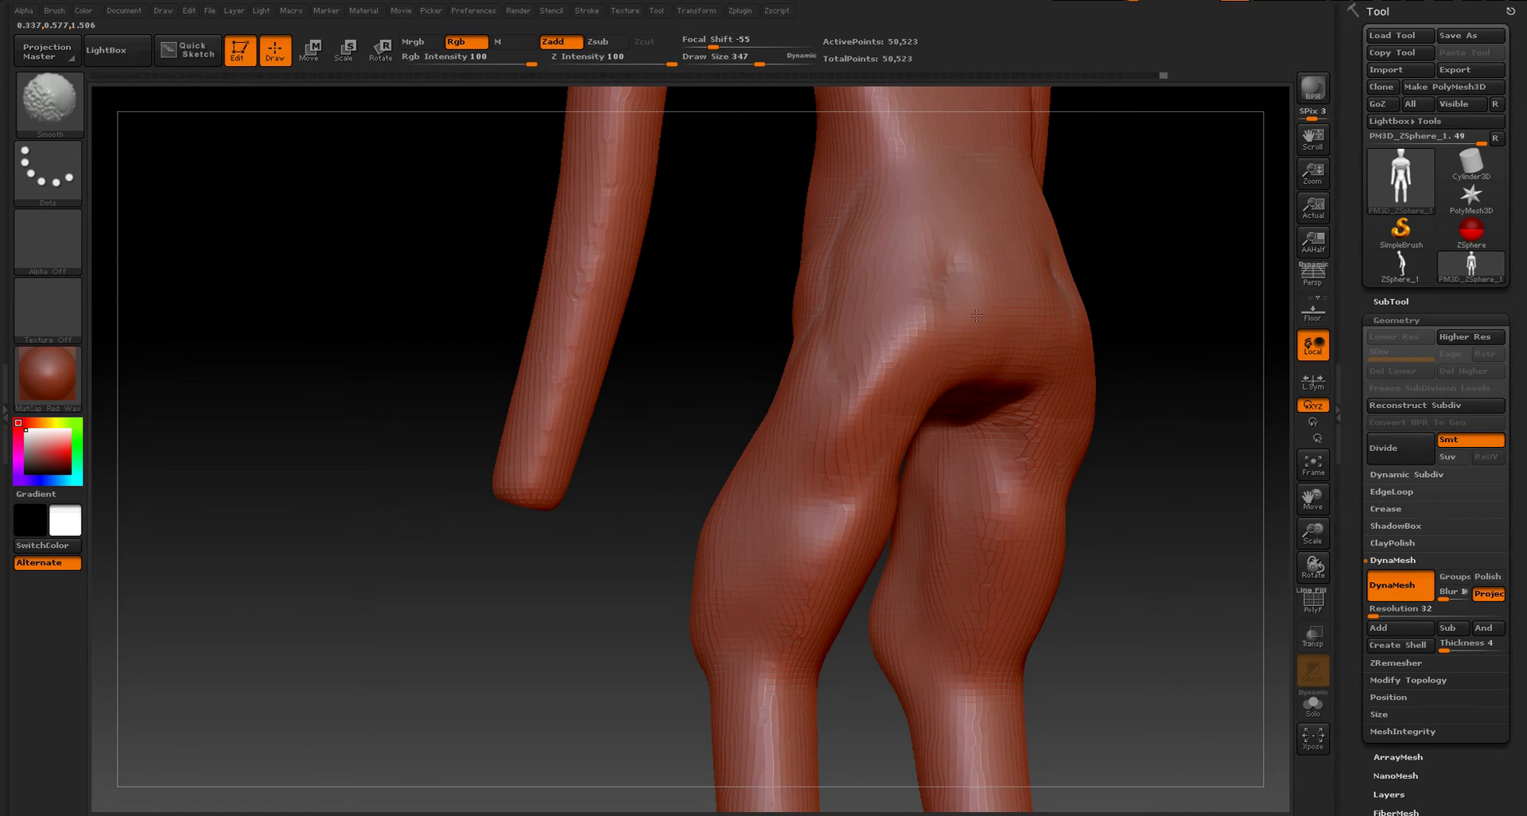
shift+drag(898, 284, 911, 278)
mouse_move(1133, 387)
mouse_down()
mouse_move(1148, 385)
mouse_move(1117, 347)
mouse_up()
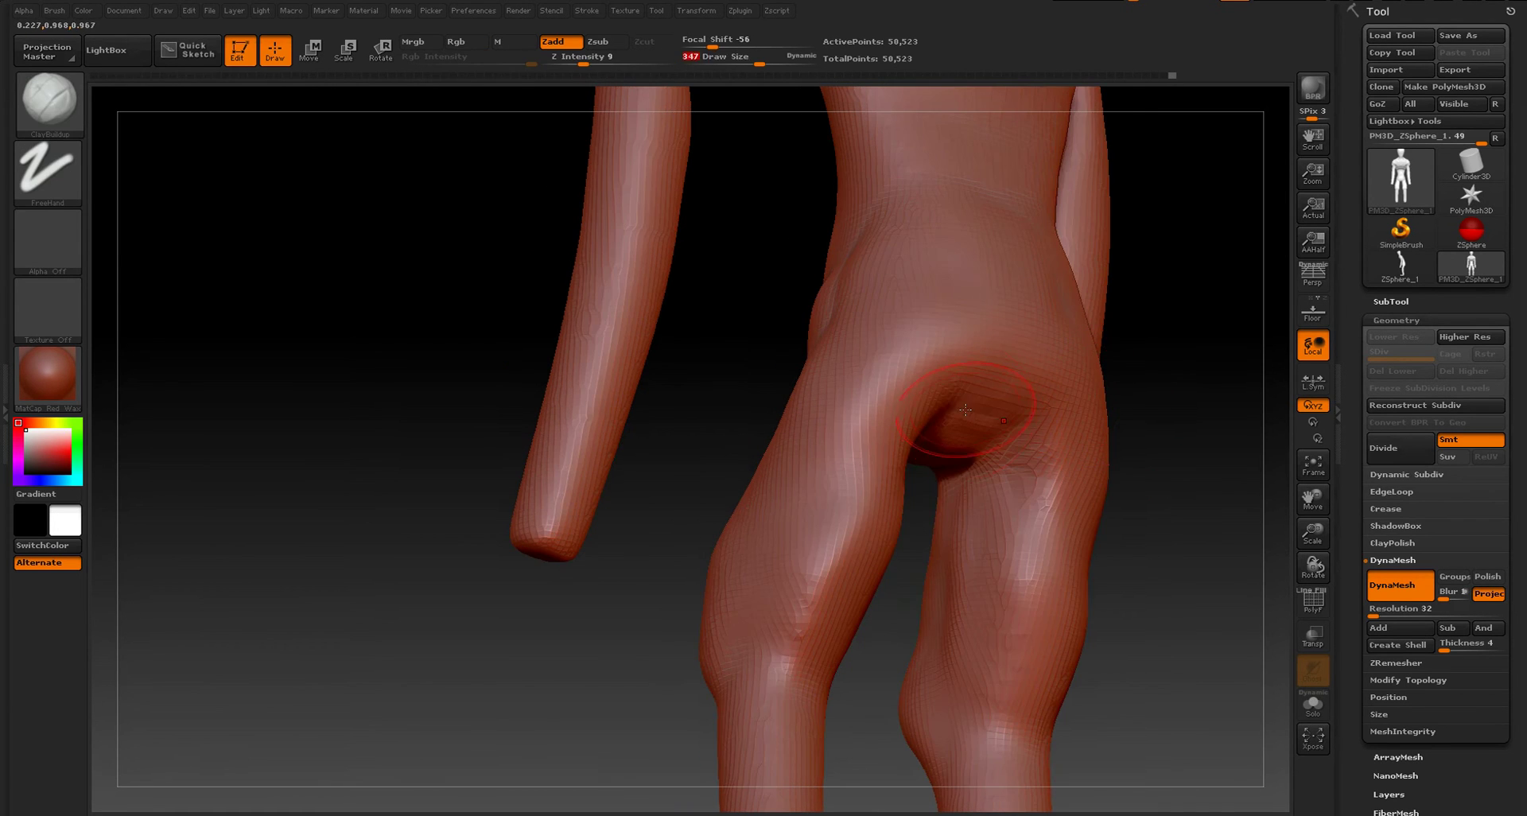
drag(1138, 436, 1136, 447)
mouse_move(964, 463)
mouse_down()
mouse_move(1004, 471)
mouse_move(978, 539)
mouse_move(999, 636)
mouse_move(974, 576)
mouse_up()
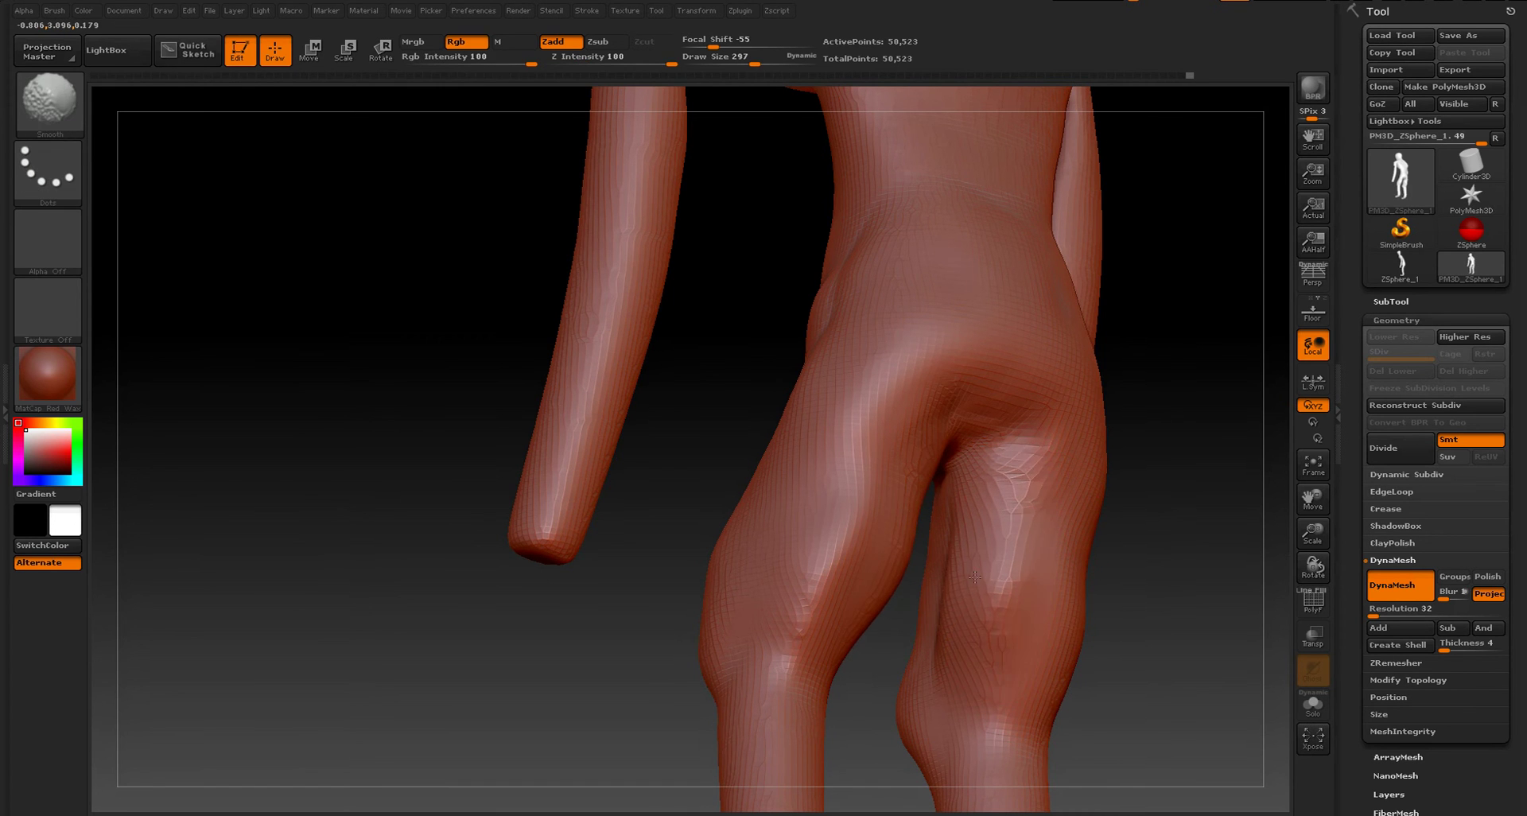
- Add a diagonal muscle band across the front of each thigh with ClayBuildup at a draw size of 72 and smooth it
drag(1165, 509, 1091, 541)
ctrl+right_drag(1079, 484, 1074, 433)
mouse_move(1074, 434)
shift+right_down()
mouse_move(1135, 525)
mouse_move(1117, 537)
shift+right_up()
mouse_move(1005, 590)
alt+right_down()
mouse_move(982, 556)
mouse_move(974, 466)
alt+right_up()
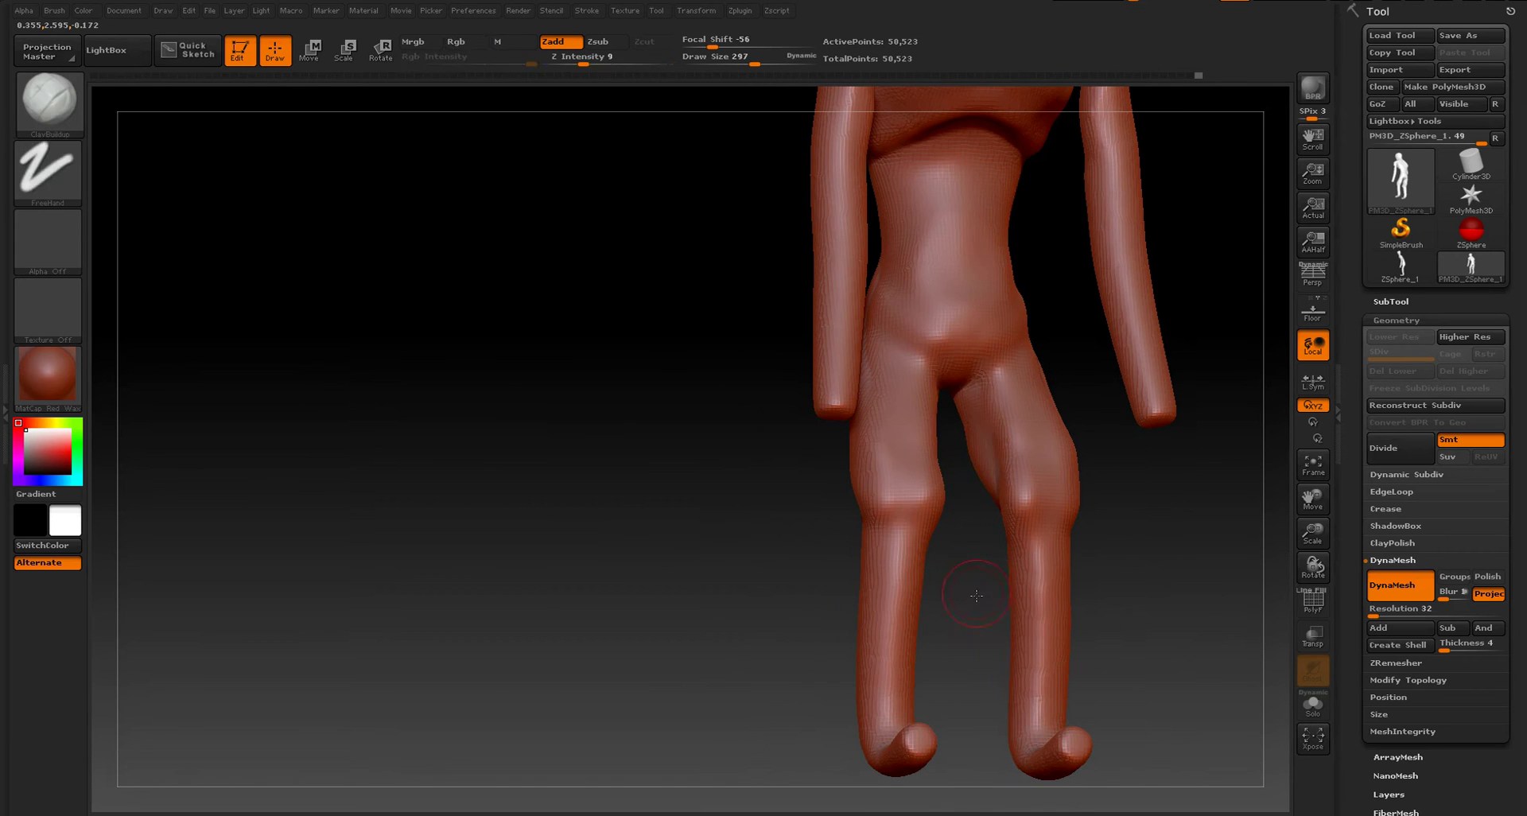
mouse_move(1089, 561)
shift+right_down()
mouse_move(1111, 549)
mouse_move(1097, 532)
mouse_move(1103, 598)
shift+right_up()
key(s)
drag(1052, 345, 1017, 350)
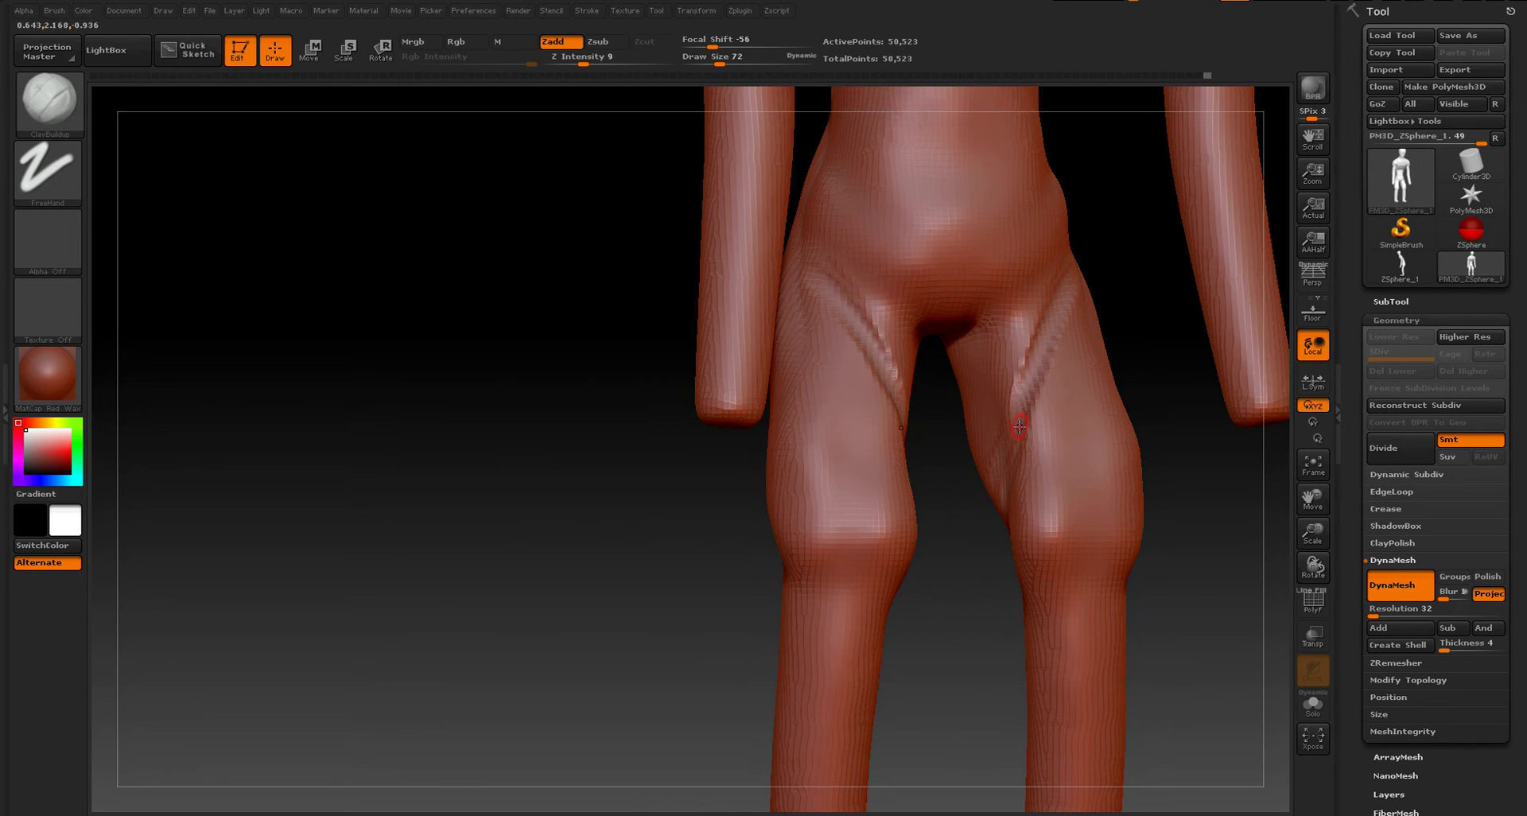
key(shift)
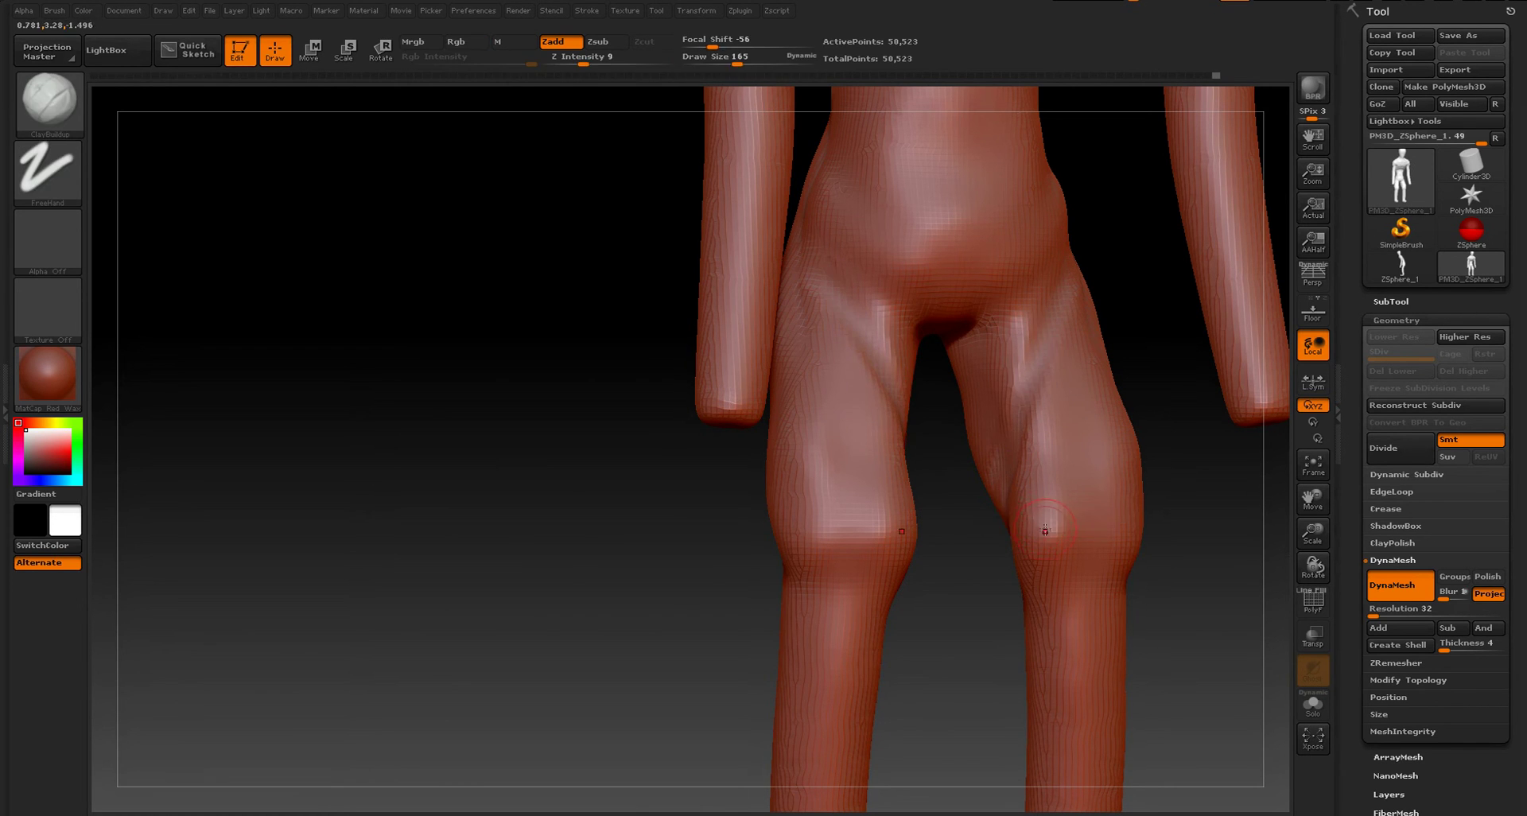
- Build up the teardrop muscles above the inner knees with ClayBuildup at a draw size of 165 and smooth them
drag(1046, 531, 1053, 455)
drag(1044, 563, 1036, 510)
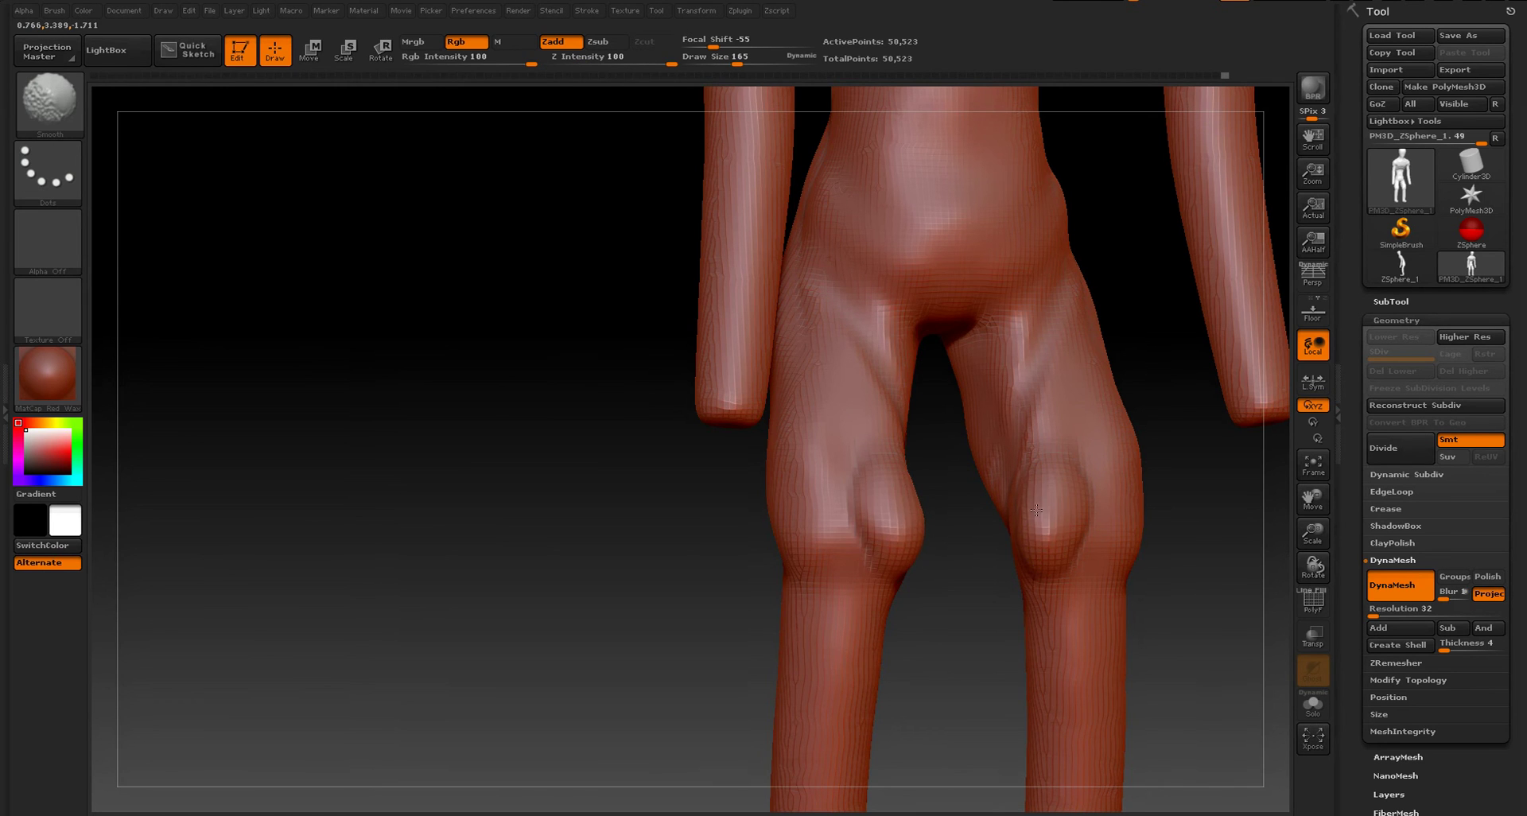
shift+drag(1021, 588, 1066, 585)
drag(1135, 547, 1150, 478)
drag(1165, 592, 1189, 599)
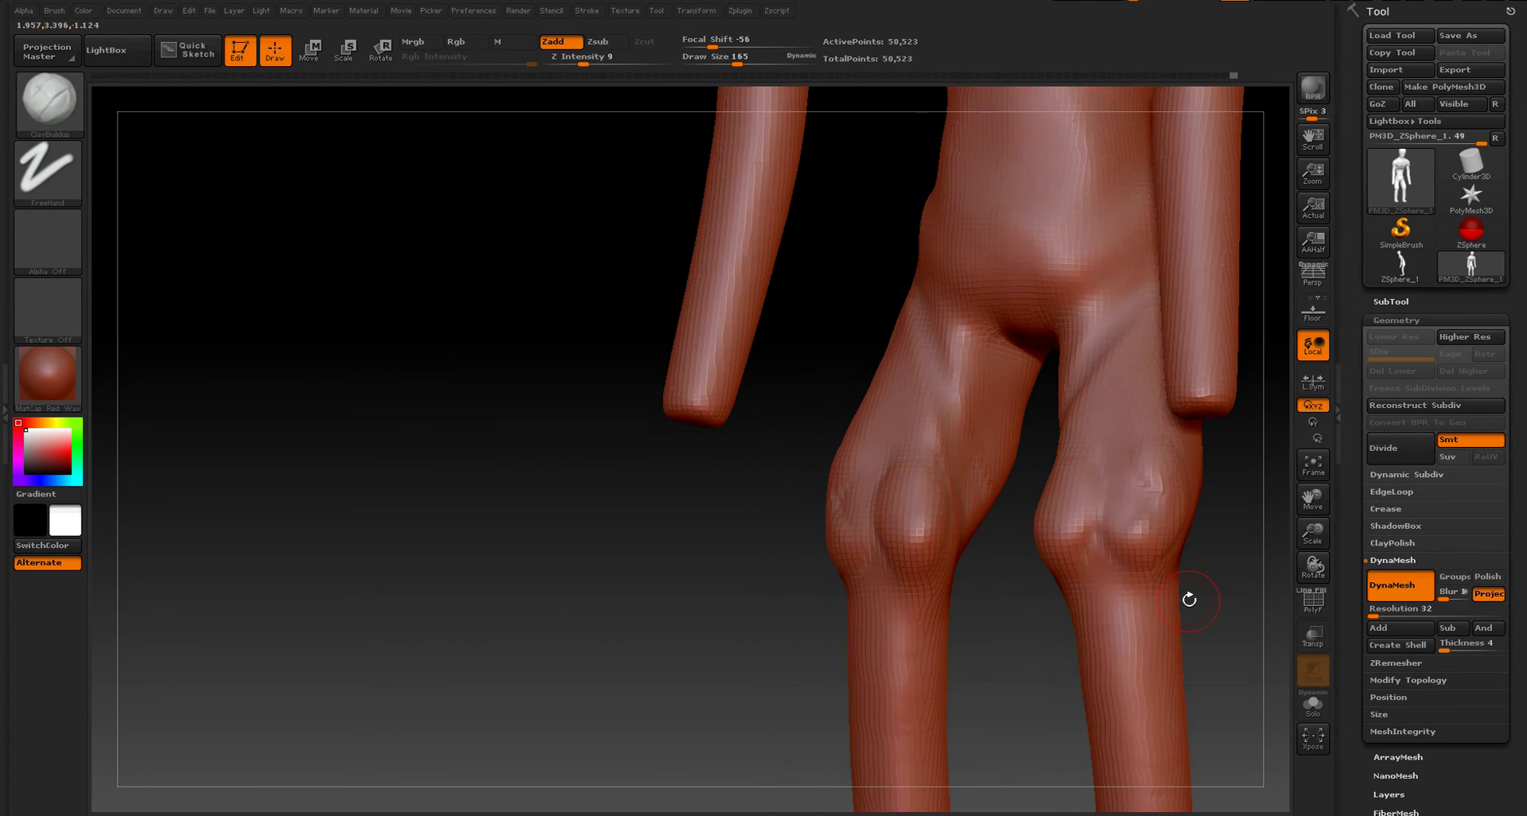
drag(1116, 445, 1124, 535)
mouse_move(1107, 390)
mouse_down()
mouse_move(1107, 493)
mouse_move(1138, 532)
mouse_up()
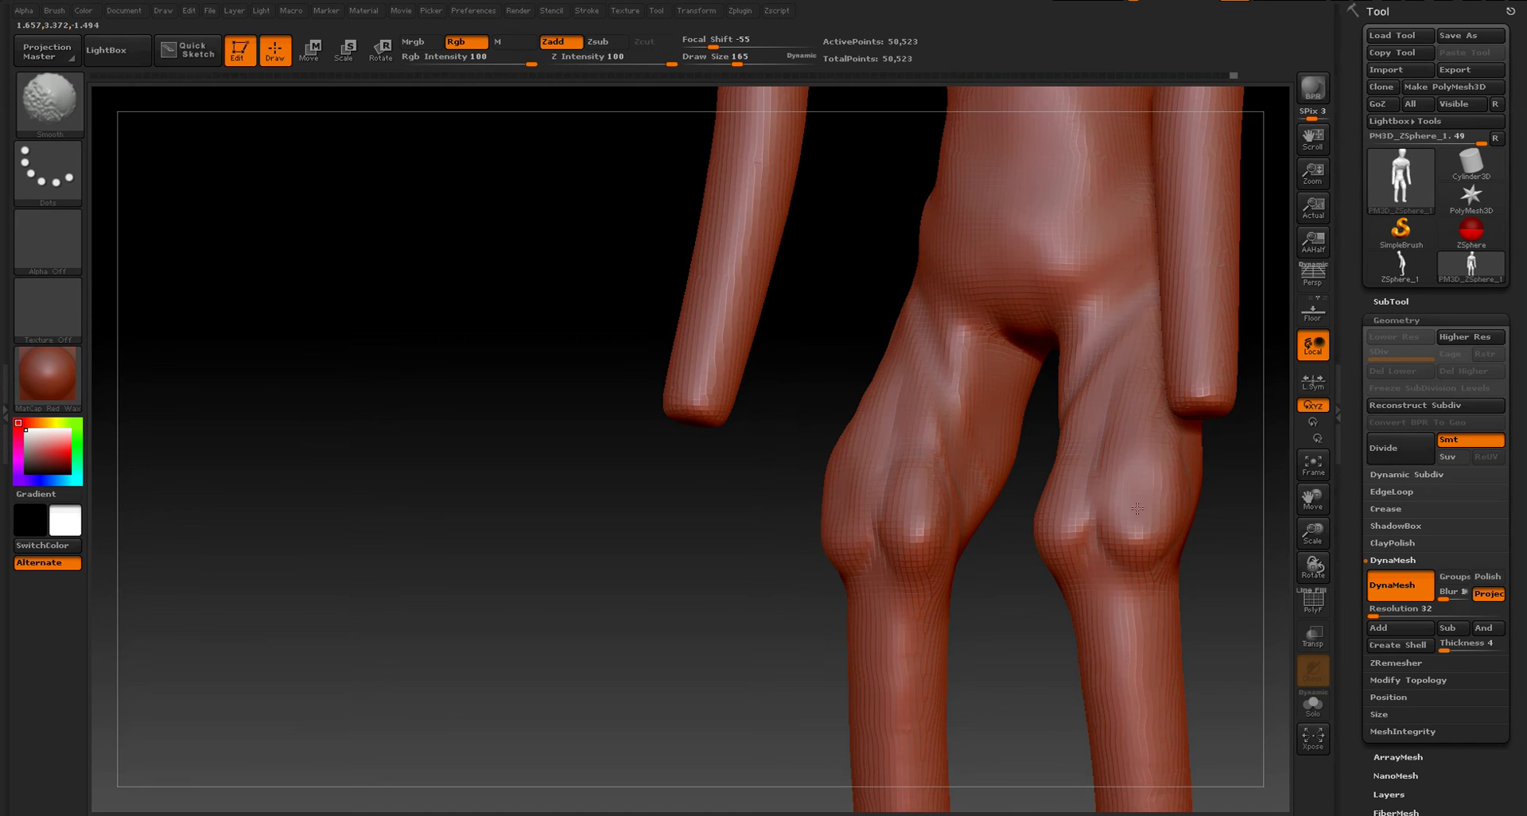
- Build up the outer thigh muscles above the knees and smooth the fronts and sides of the thighs
drag(1220, 653, 948, 680)
drag(1195, 454, 1202, 504)
drag(1250, 390, 1212, 531)
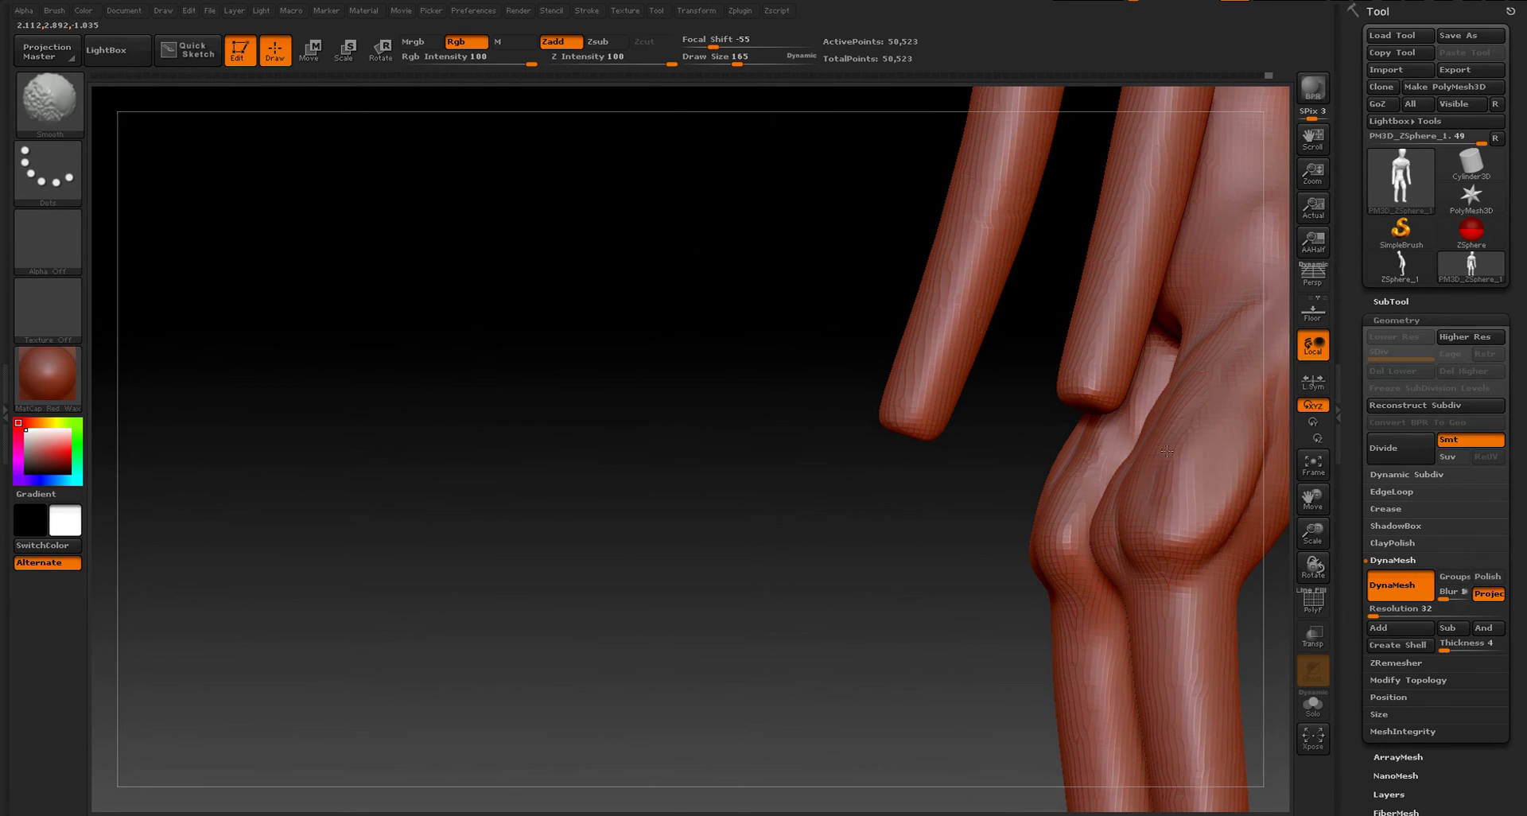
key(f)
mouse_move(910, 533)
shift+mouse_down()
mouse_move(873, 540)
mouse_move(1004, 390)
shift+mouse_up()
mouse_move(1004, 453)
mouse_down()
mouse_move(944, 456)
mouse_move(967, 525)
mouse_up()
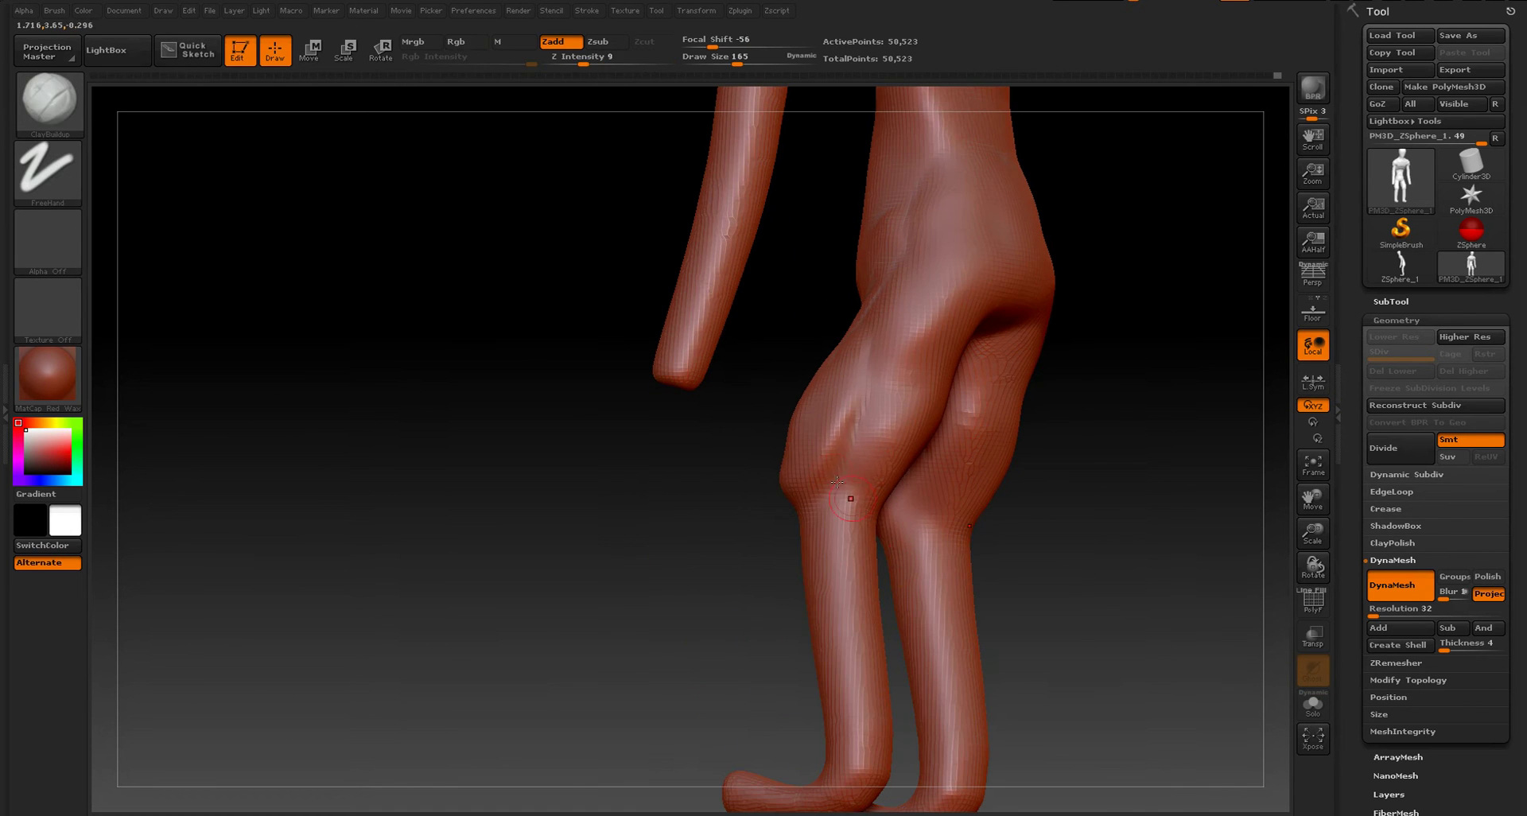
drag(724, 573, 978, 618)
shift+drag(812, 495, 812, 444)
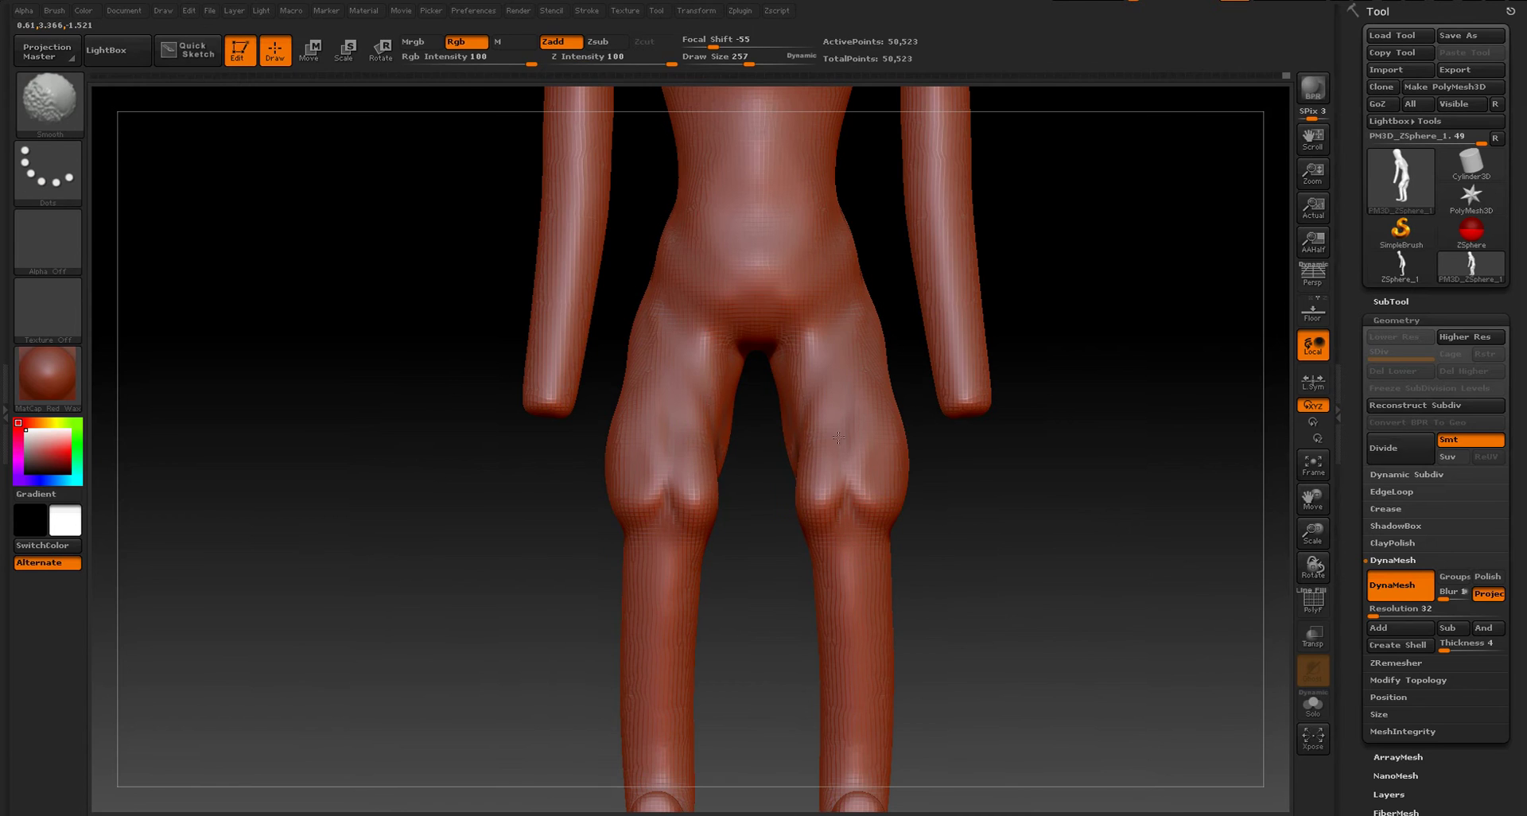
- Sculpt the diagonal lines from the groin to the hip bones at a draw size of 192 and smooth them
alt+drag(926, 417, 942, 568)
drag(804, 439, 875, 367)
key(shift)
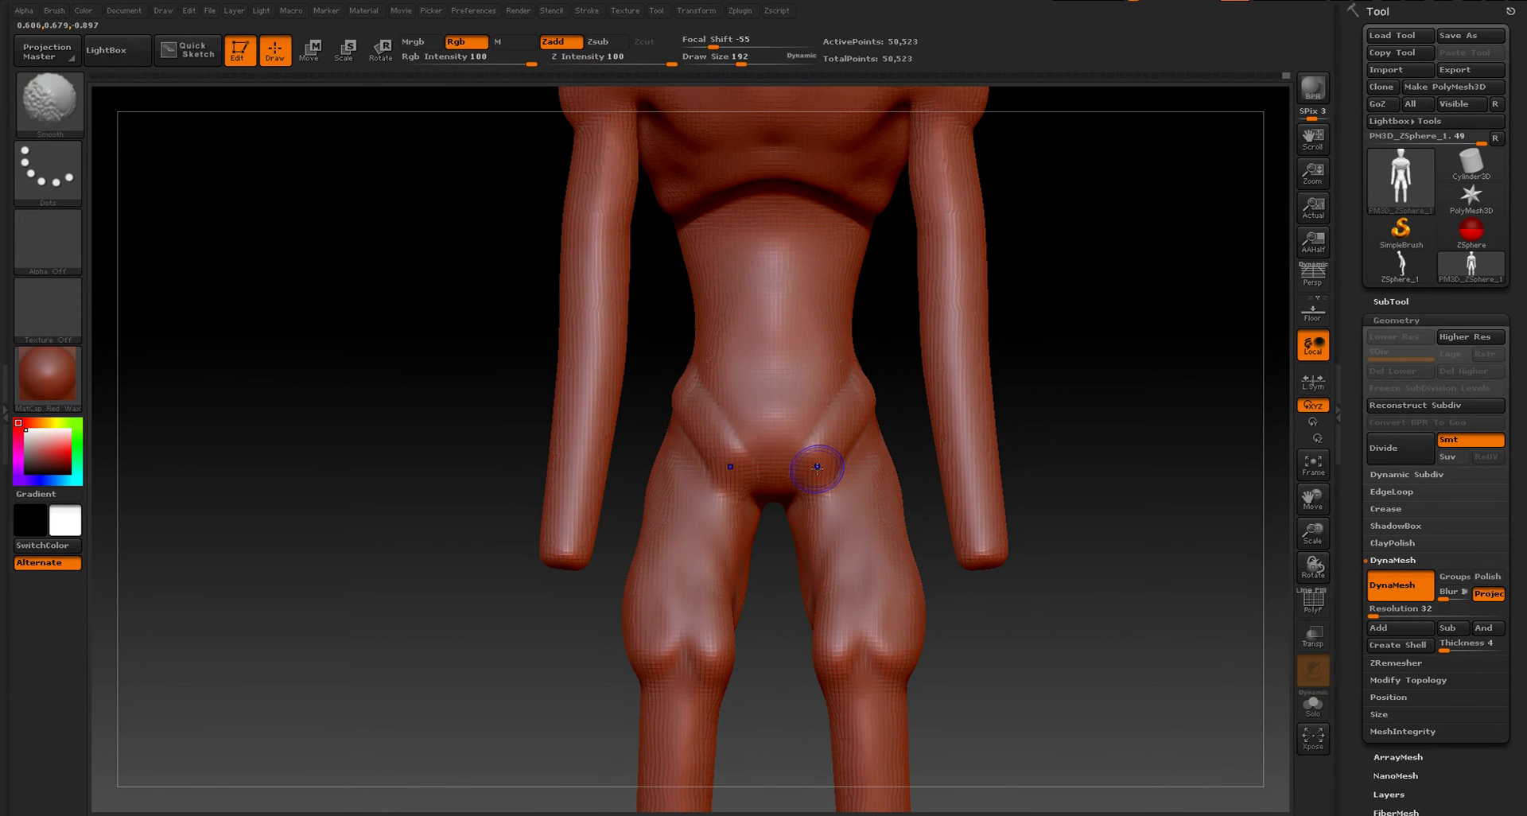
- Build up the calf muscles on the backs and sides of the lower legs with ClayBuildup at a draw size of 297
mouse_move(831, 554)
alt+mouse_down()
mouse_move(1025, 382)
mouse_move(1029, 457)
mouse_move(1087, 450)
mouse_move(1103, 465)
alt+mouse_up()
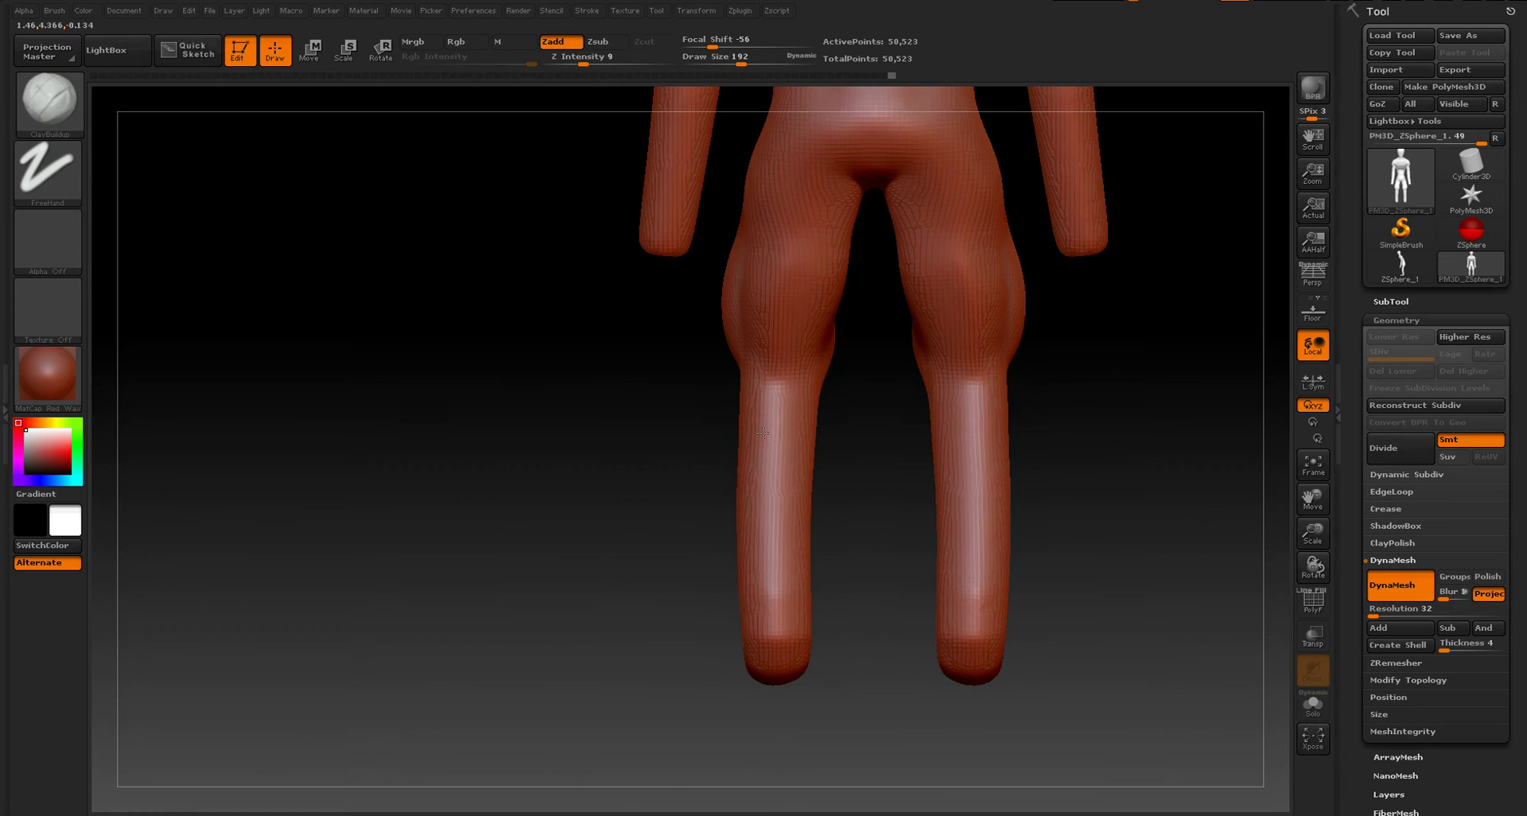
mouse_move(780, 409)
mouse_down()
mouse_move(795, 492)
mouse_move(761, 548)
mouse_move(778, 587)
mouse_up()
key(s)
drag(677, 534, 783, 495)
drag(752, 427, 742, 479)
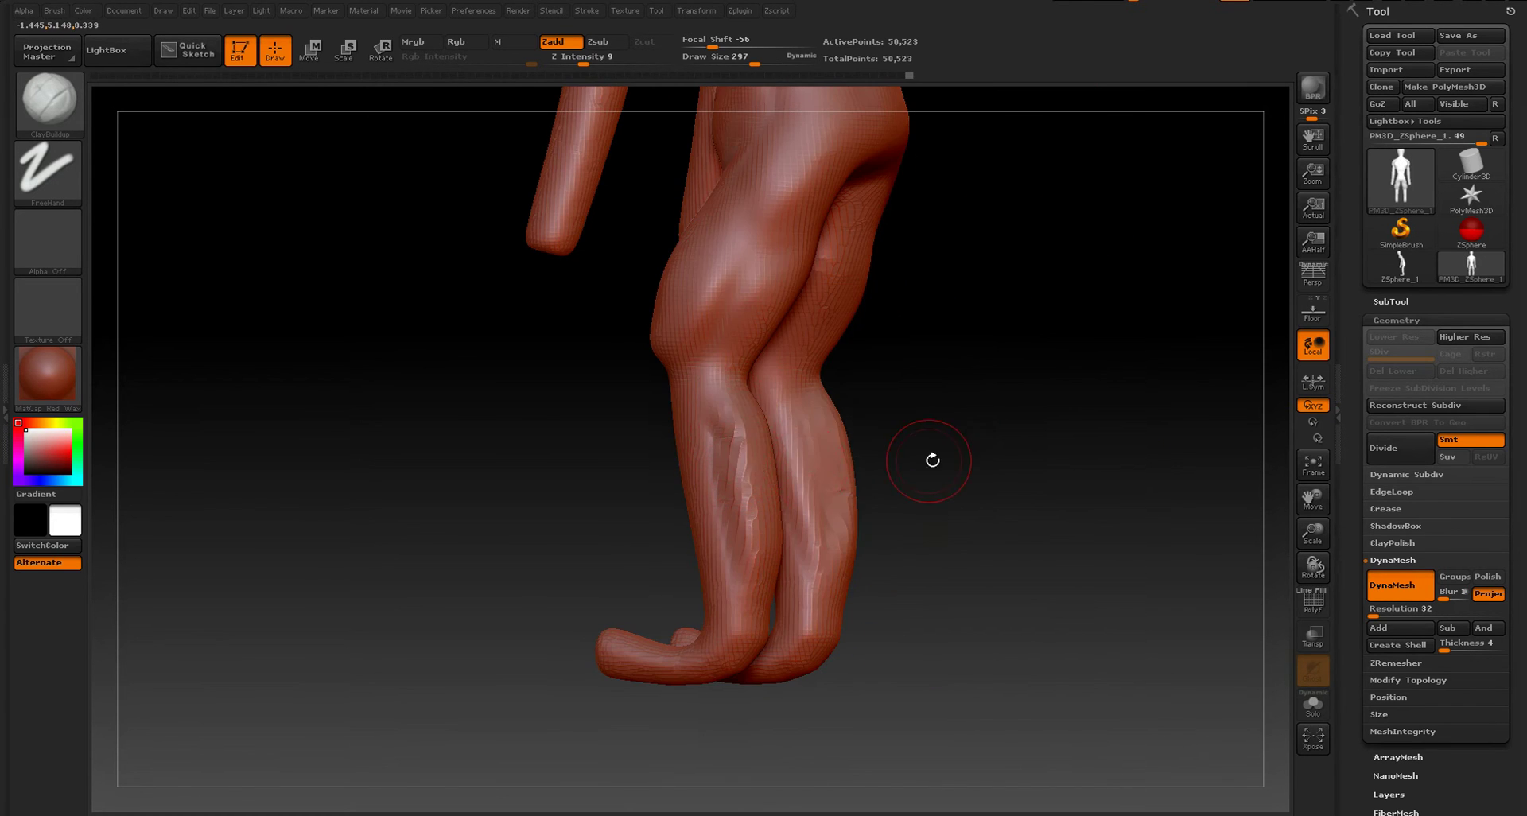
drag(930, 457, 851, 475)
mouse_move(786, 433)
mouse_down()
mouse_move(767, 556)
mouse_move(766, 441)
mouse_up()
- Smooth the calves from several sides and remesh the figure at the current DynaMesh resolution of 32
key(shift)
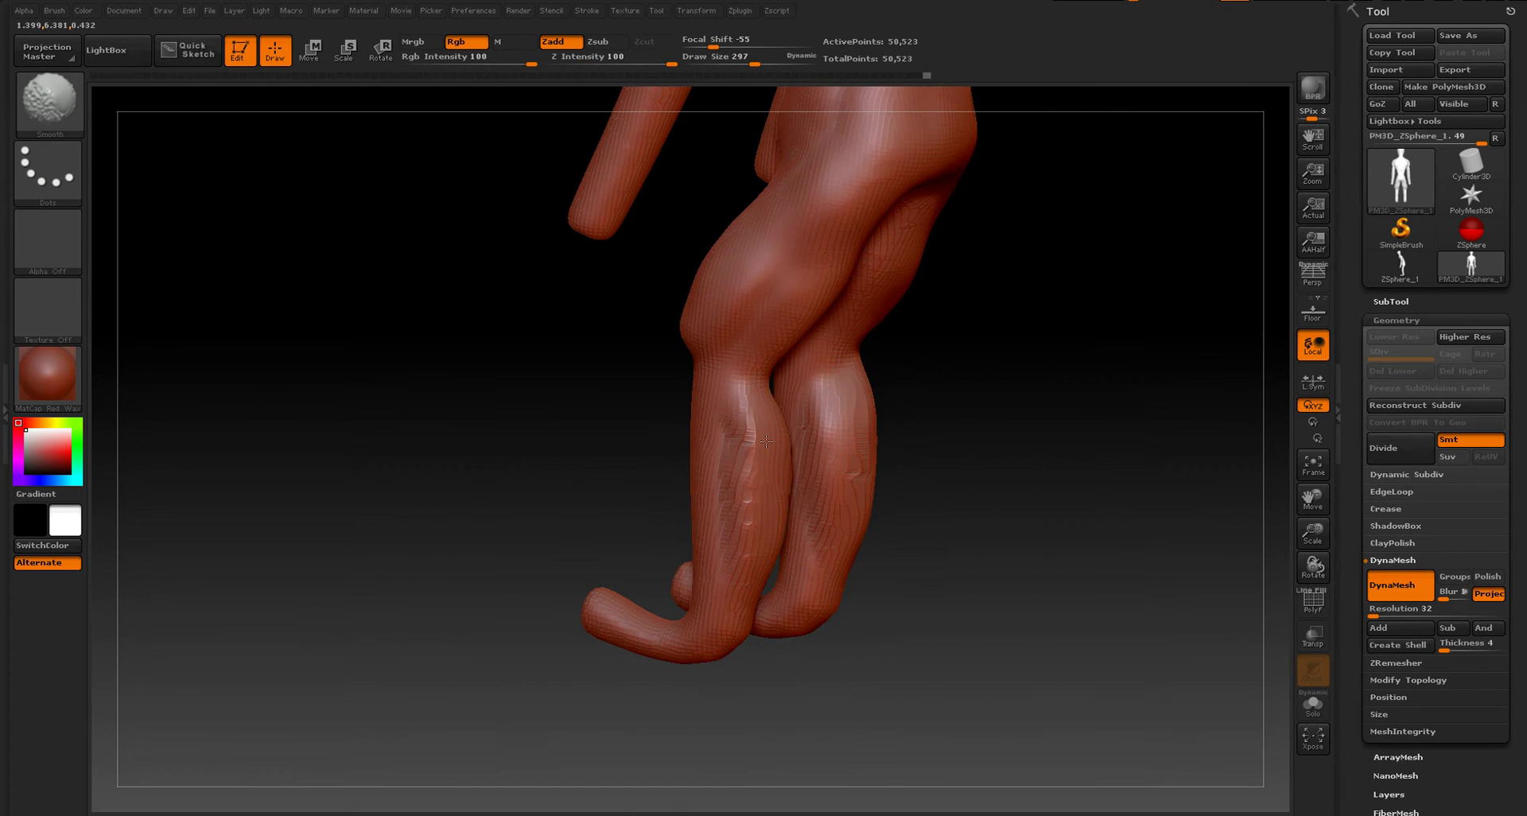
shift+drag(782, 494, 768, 413)
mouse_move(947, 617)
mouse_down()
mouse_move(813, 609)
mouse_move(739, 548)
mouse_up()
shift+drag(785, 500, 783, 509)
drag(750, 588, 951, 558)
mouse_move(1015, 426)
ctrl+mouse_down()
mouse_move(1025, 479)
mouse_move(923, 546)
mouse_move(1023, 481)
ctrl+mouse_up()
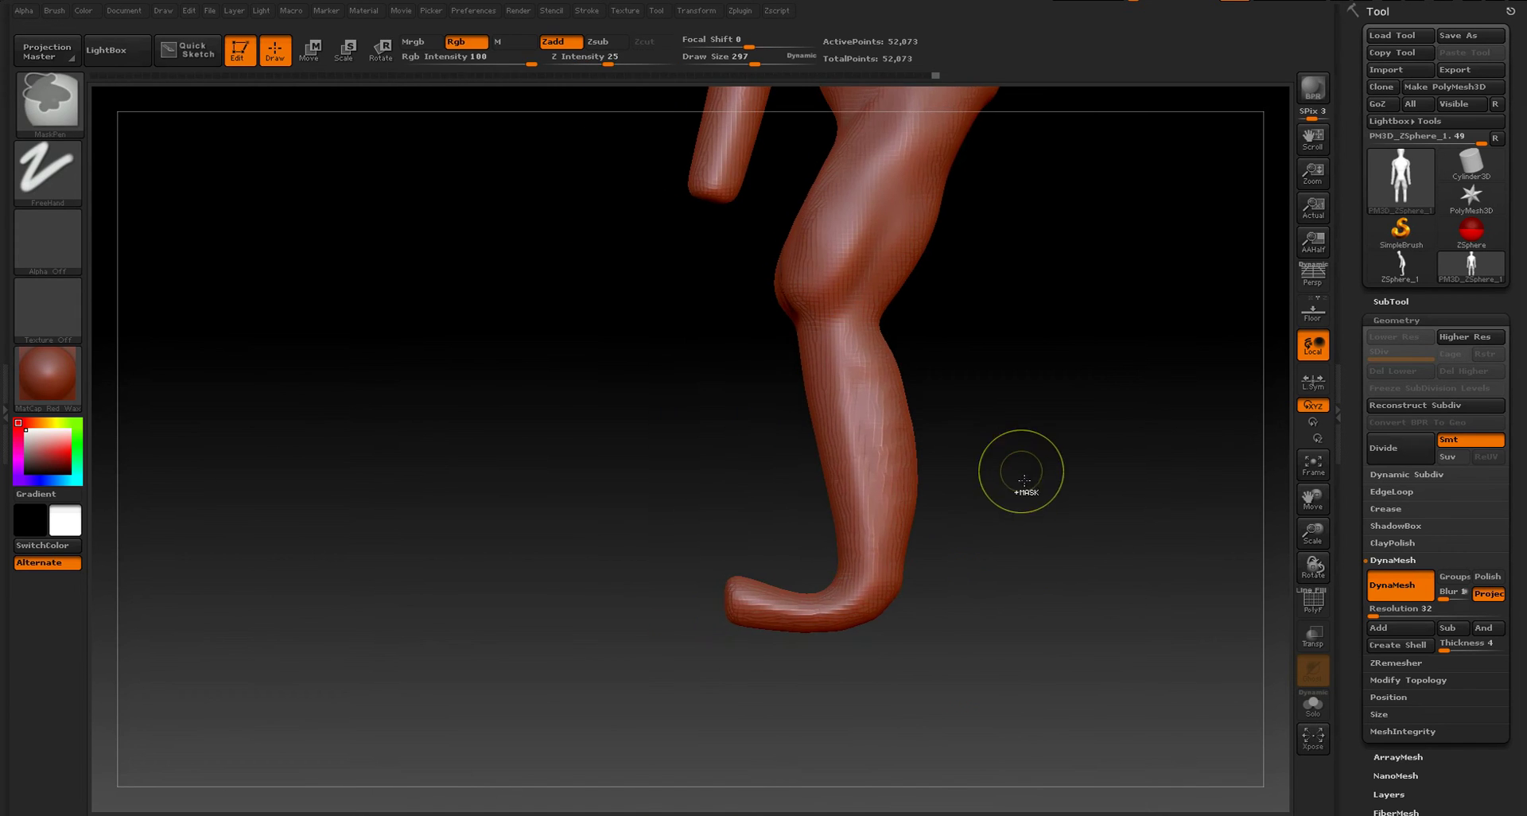
- Reshape the calf's side profile with an enlarged Move brush, pulling the upper calf bulge backward
ctrl+right_drag(1023, 477, 1010, 548)
drag(948, 387, 895, 468)
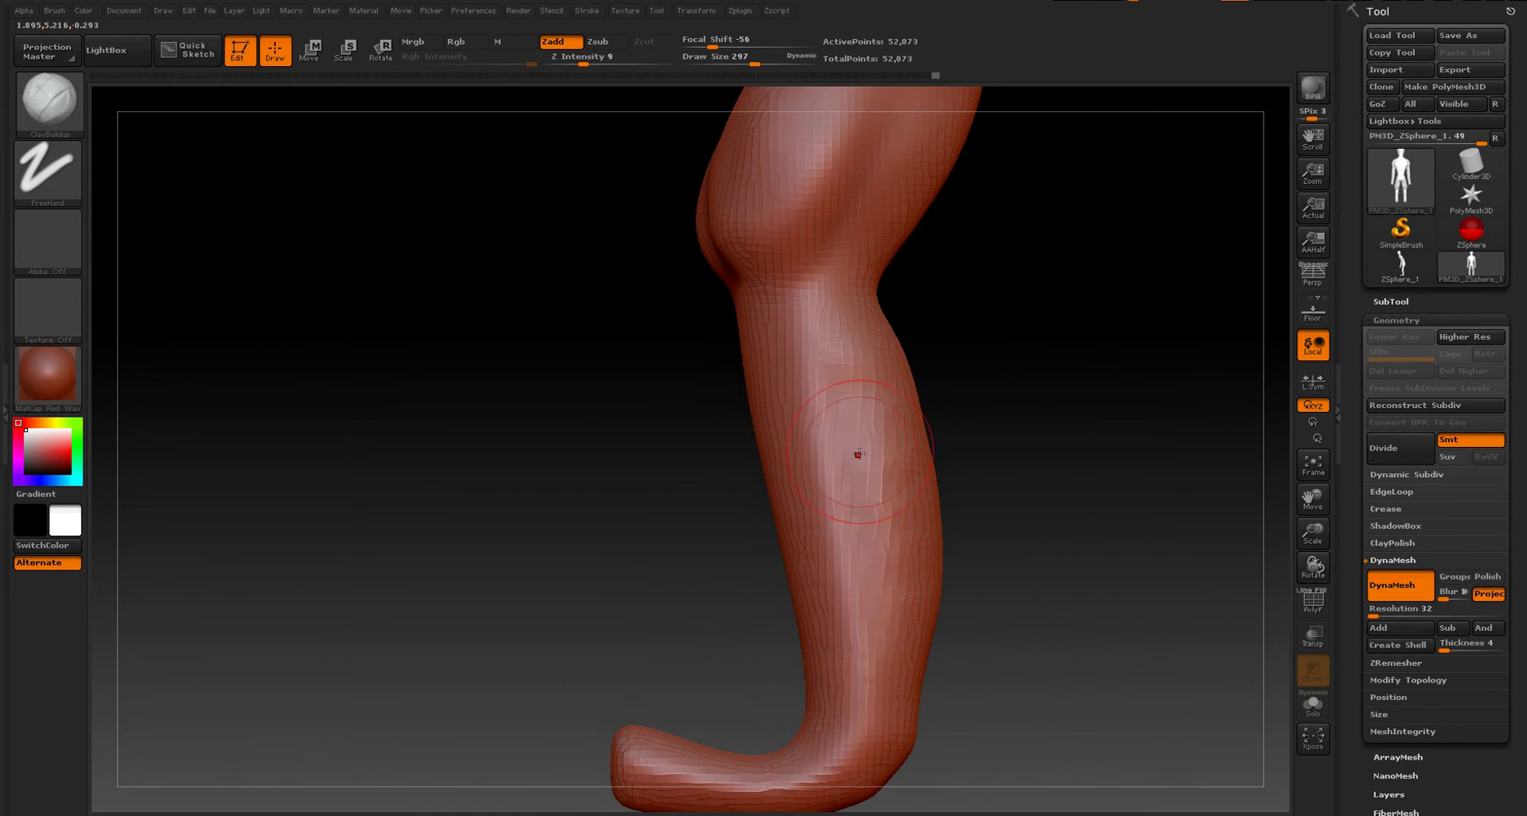
key(b)
click(561, 412)
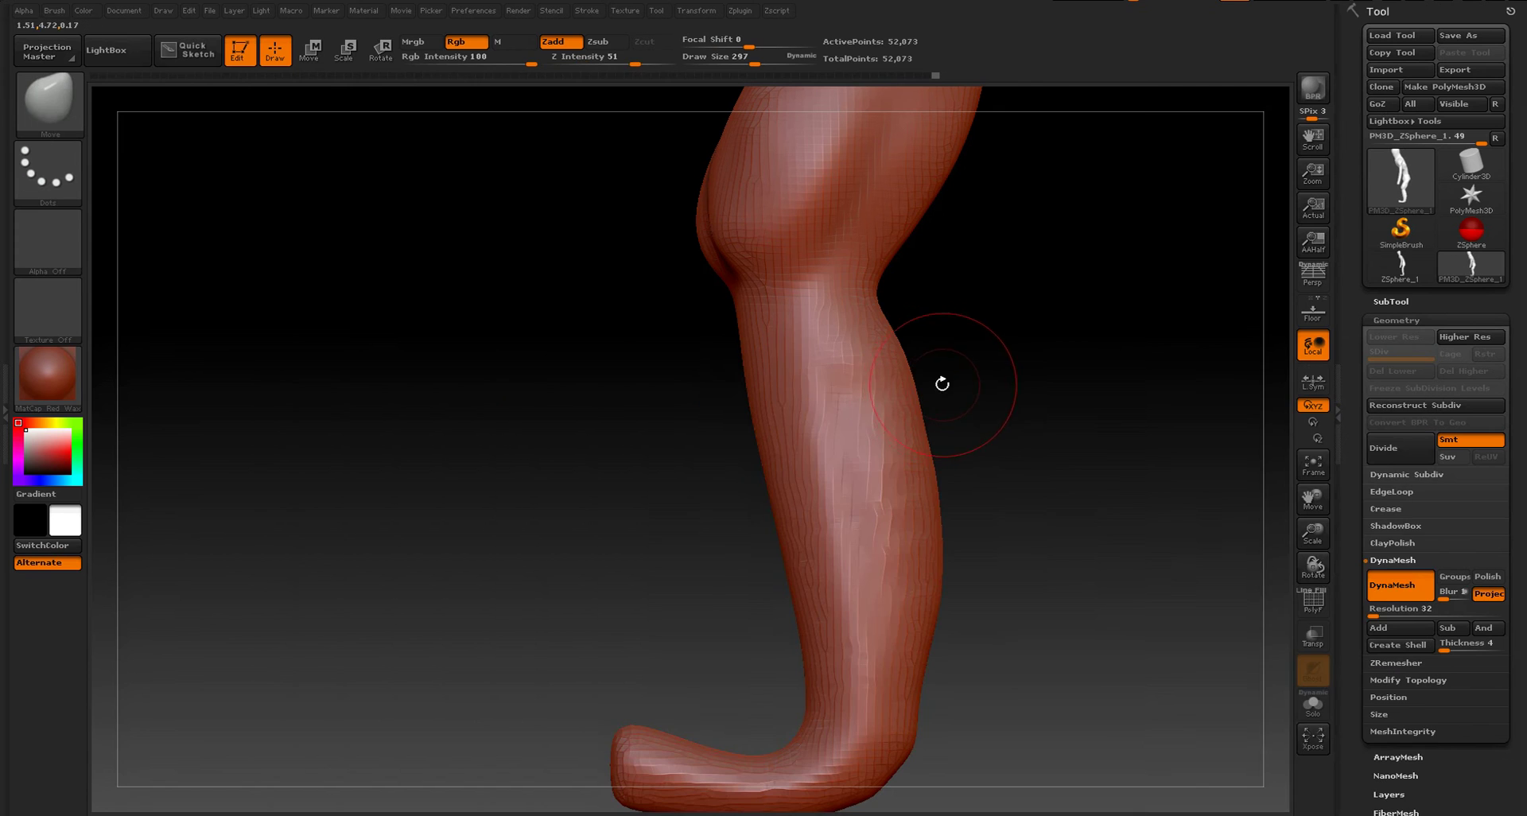
key(s)
mouse_move(937, 383)
mouse_down()
mouse_move(900, 385)
mouse_move(937, 379)
mouse_up()
key(s)
drag(935, 445, 944, 461)
mouse_move(939, 649)
mouse_down()
mouse_move(901, 680)
mouse_move(1034, 703)
mouse_move(1016, 569)
mouse_move(950, 595)
mouse_move(995, 657)
mouse_up()
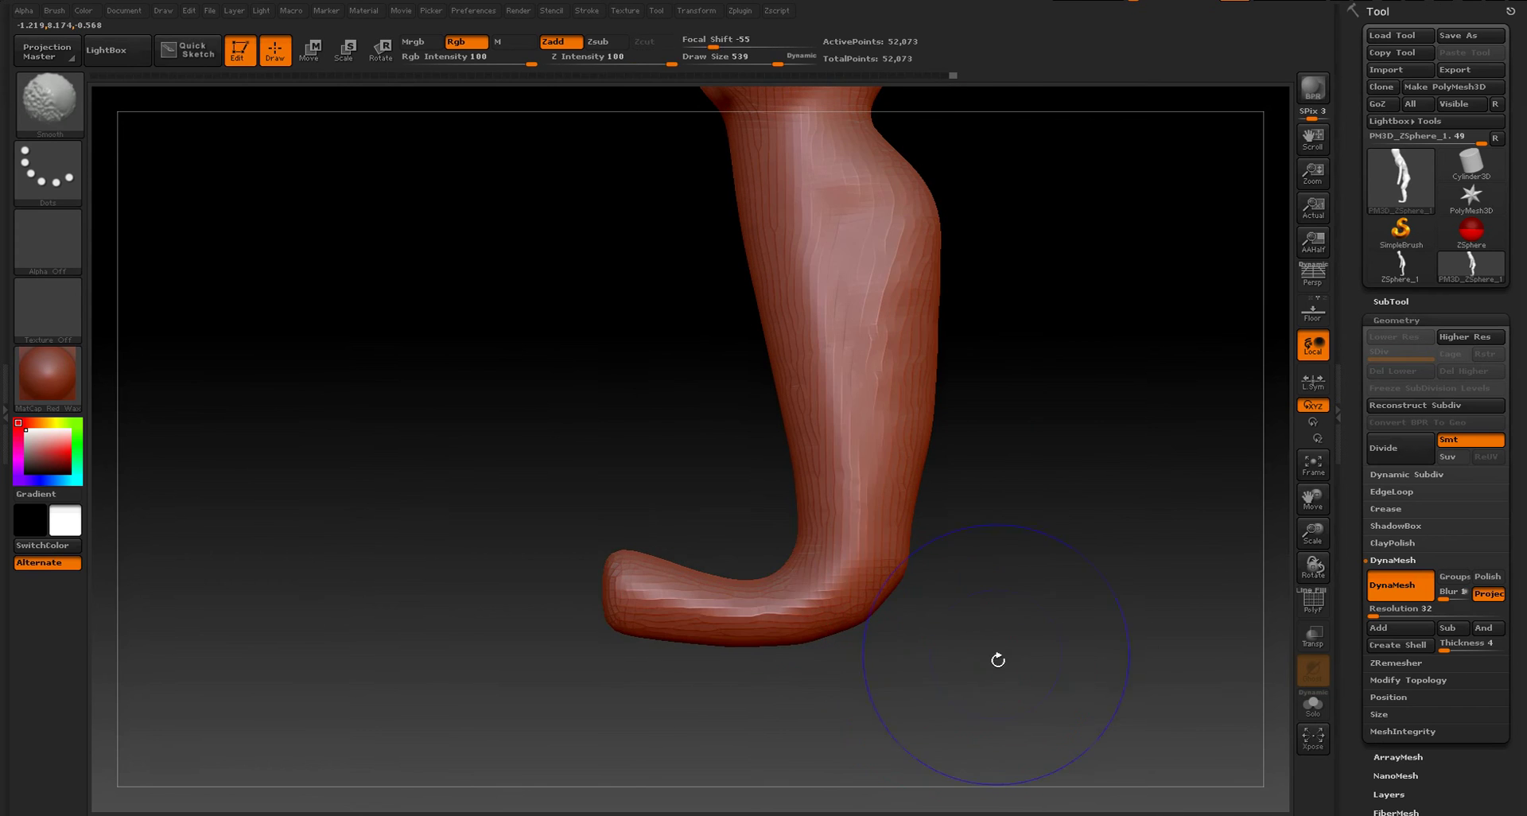
- Shape the heel and the toe end in side profile with a smaller Move brush, squaring the heel and flattening the sole
key(s)
drag(894, 631, 882, 629)
mouse_move(837, 659)
mouse_down()
mouse_move(914, 637)
mouse_move(852, 631)
mouse_up()
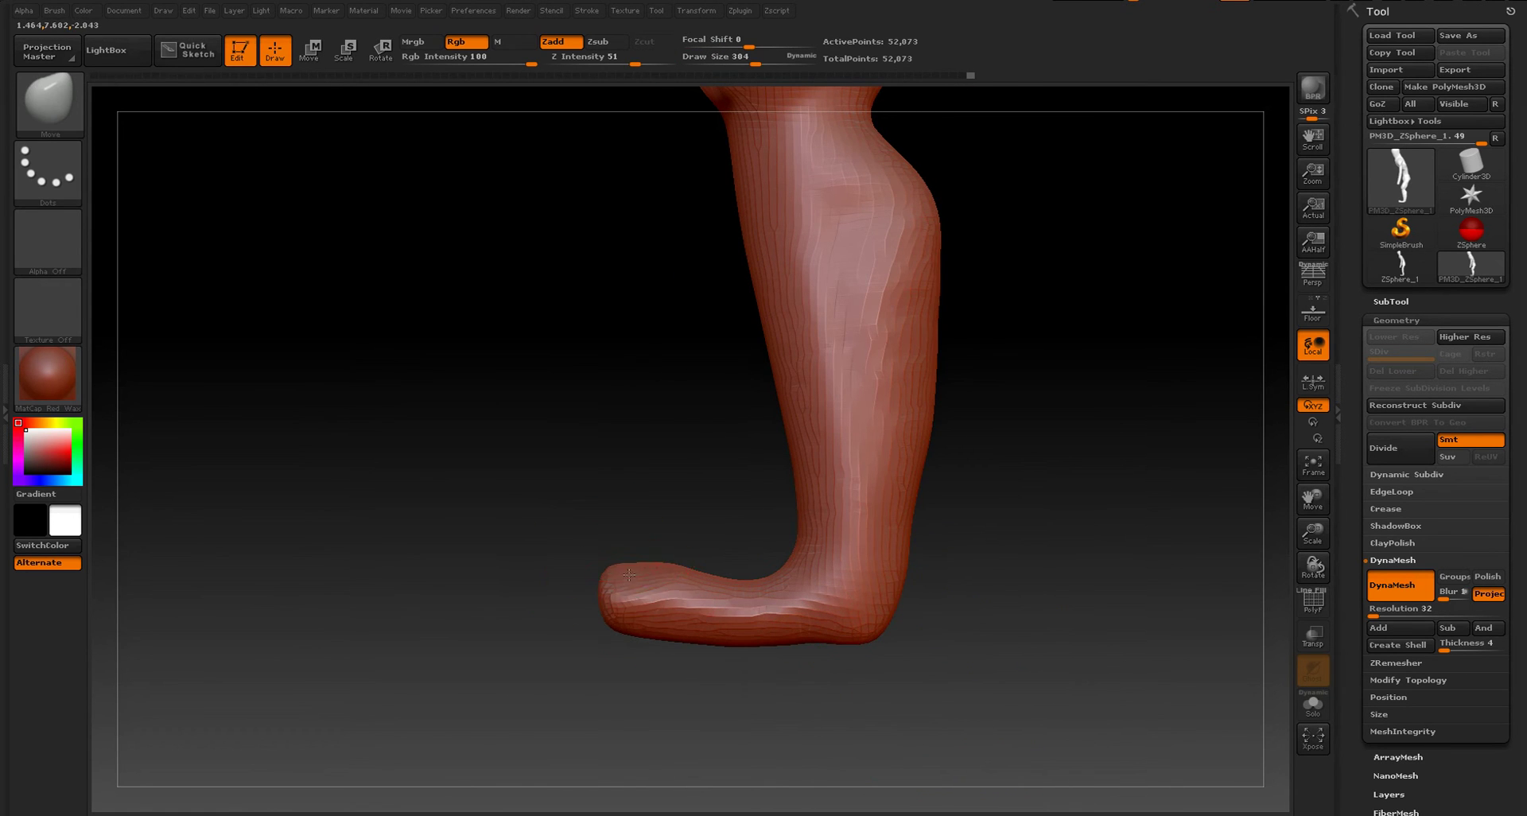
drag(621, 630, 641, 624)
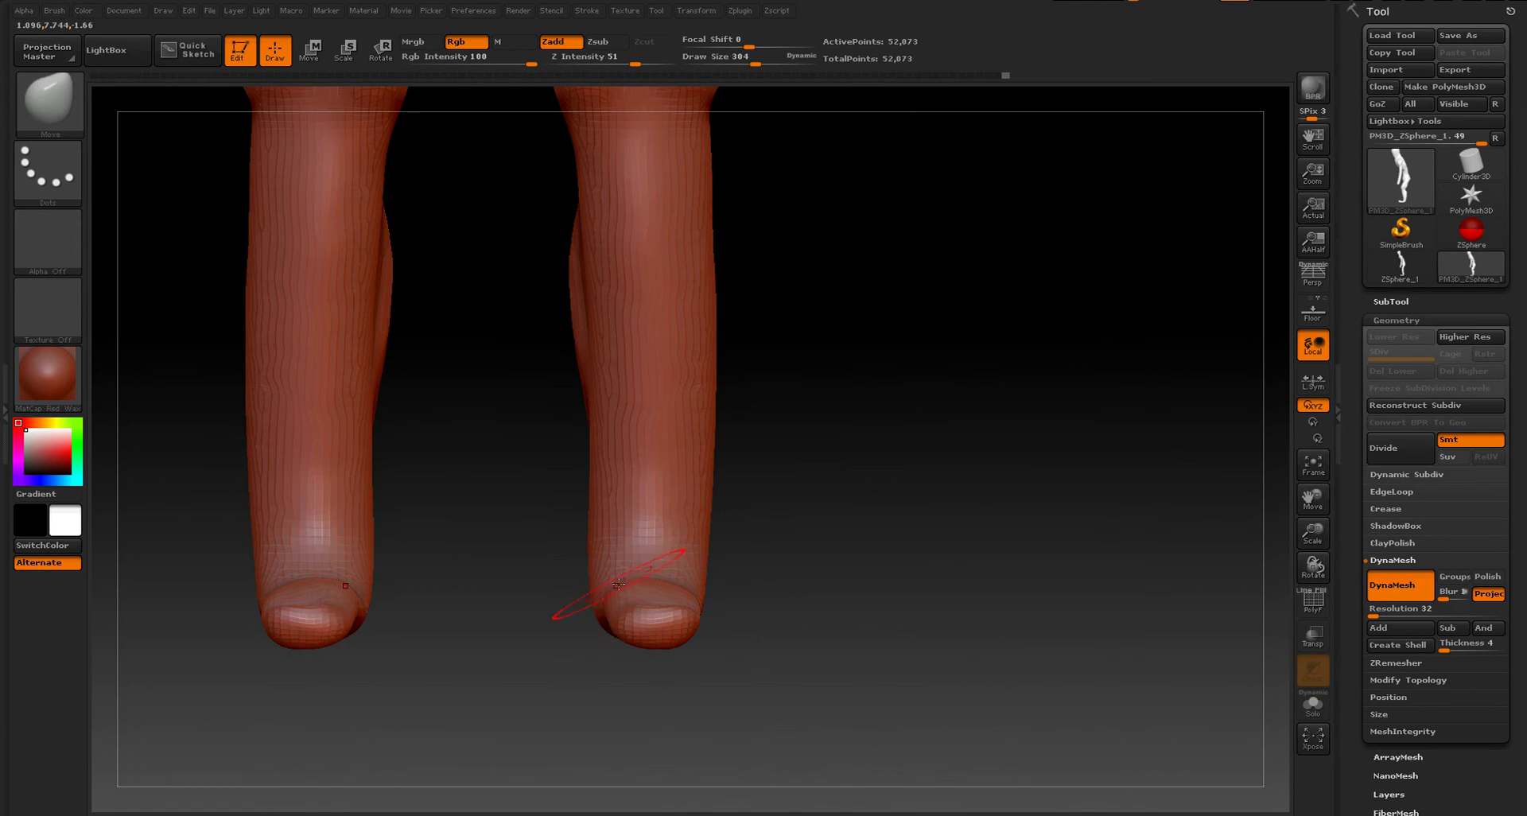
- Isolate both feet with a lasso selection, hiding the rest of the figure, and view the soles from below
mouse_move(738, 628)
mouse_down()
mouse_move(753, 608)
mouse_move(713, 665)
mouse_move(875, 559)
mouse_move(944, 556)
mouse_move(889, 574)
mouse_move(856, 535)
mouse_move(814, 525)
mouse_up()
key(s)
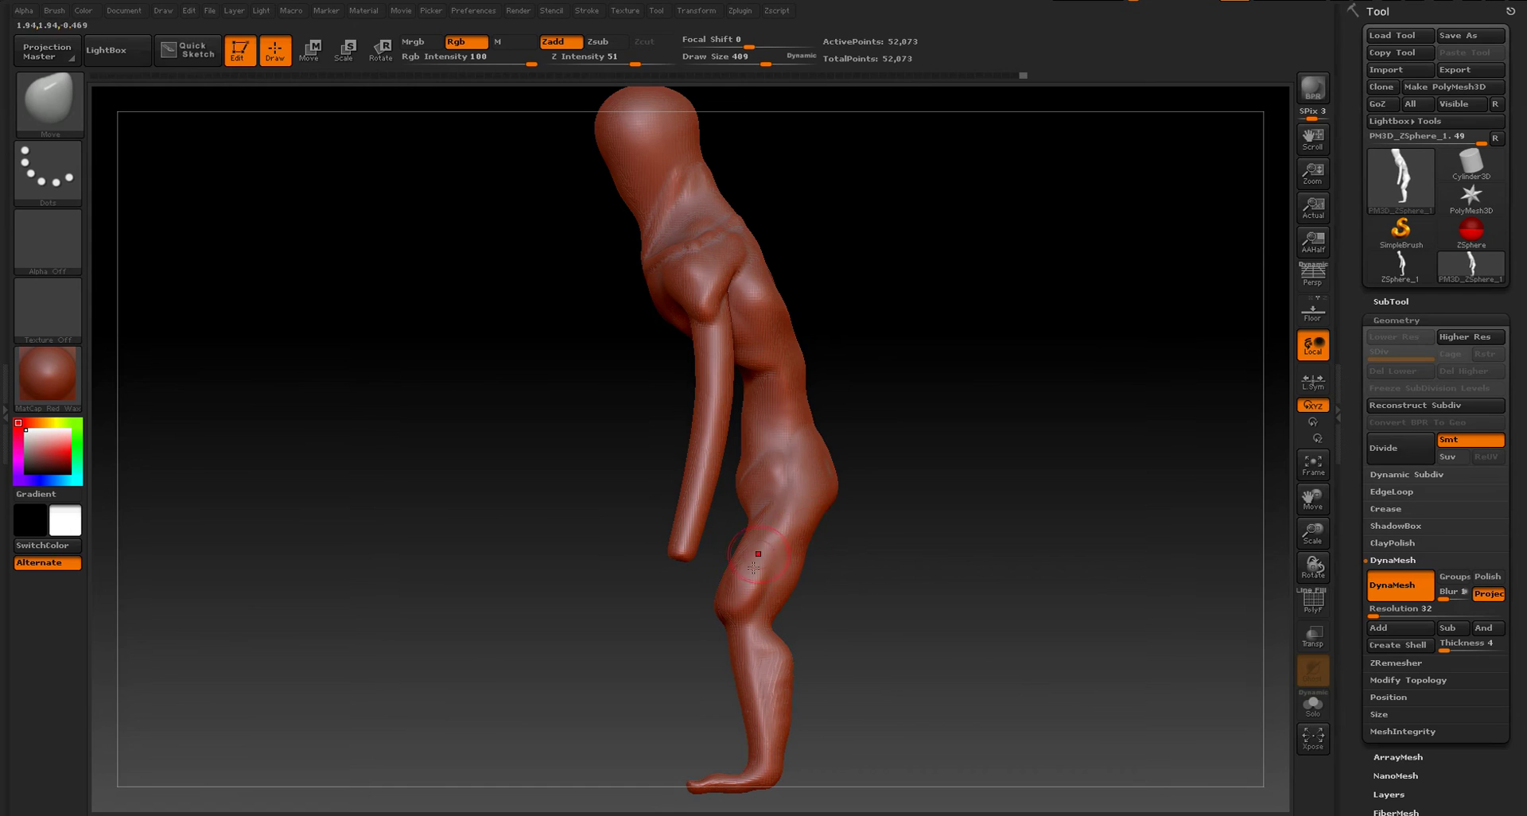
mouse_move(921, 424)
mouse_down()
mouse_move(920, 474)
mouse_move(877, 462)
mouse_up()
mouse_move(888, 534)
mouse_down()
mouse_move(835, 468)
mouse_move(938, 536)
mouse_move(953, 567)
mouse_move(913, 614)
mouse_move(968, 454)
mouse_move(907, 489)
mouse_up()
key(ctrl+shift)
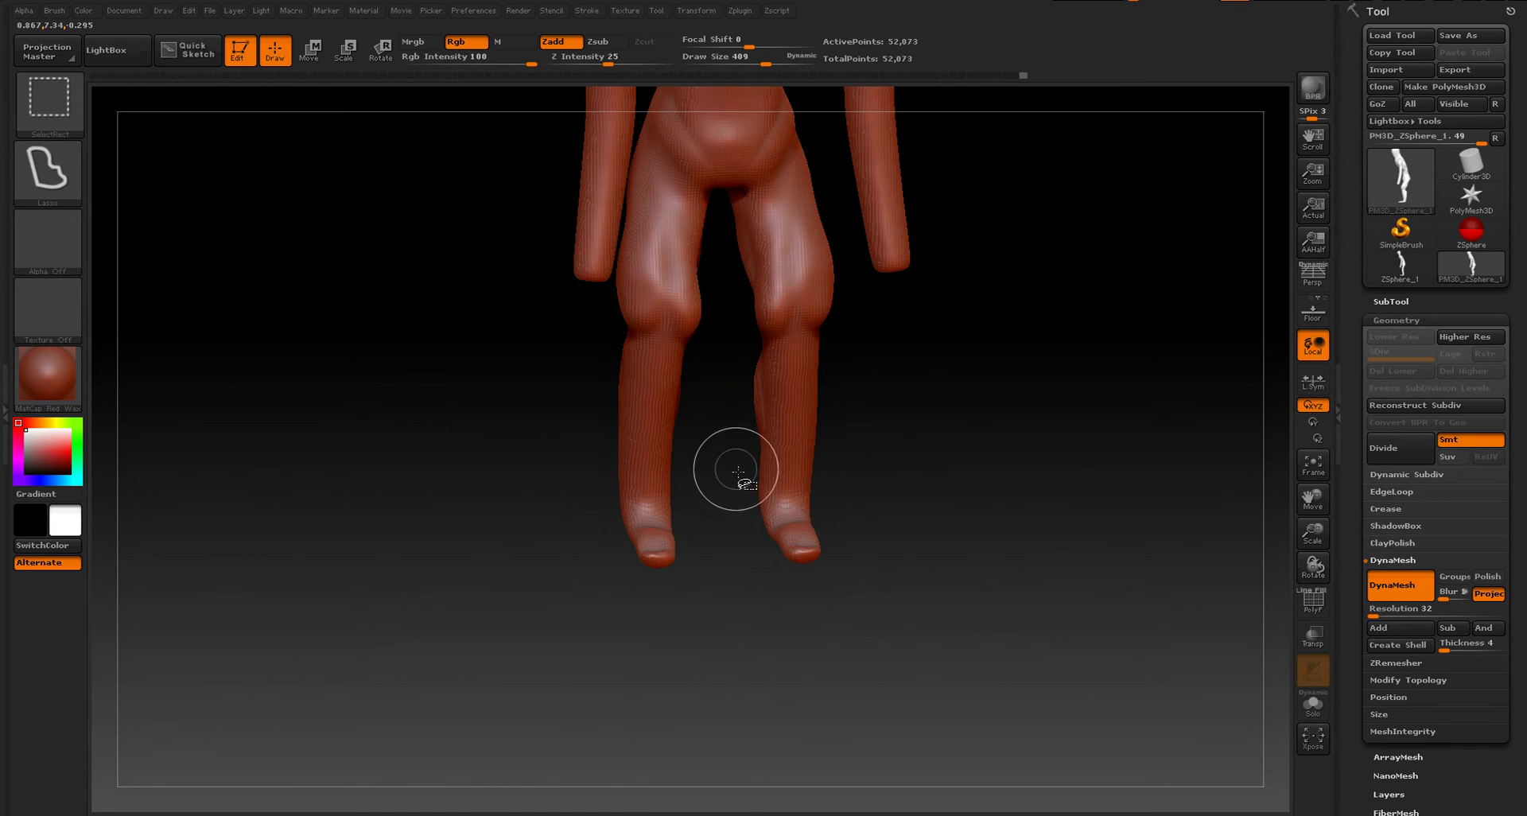
mouse_move(754, 534)
ctrl+shift+mouse_down()
mouse_move(883, 471)
mouse_move(896, 480)
mouse_move(838, 457)
ctrl+shift+mouse_up()
key(f)
alt+drag(875, 357, 835, 545)
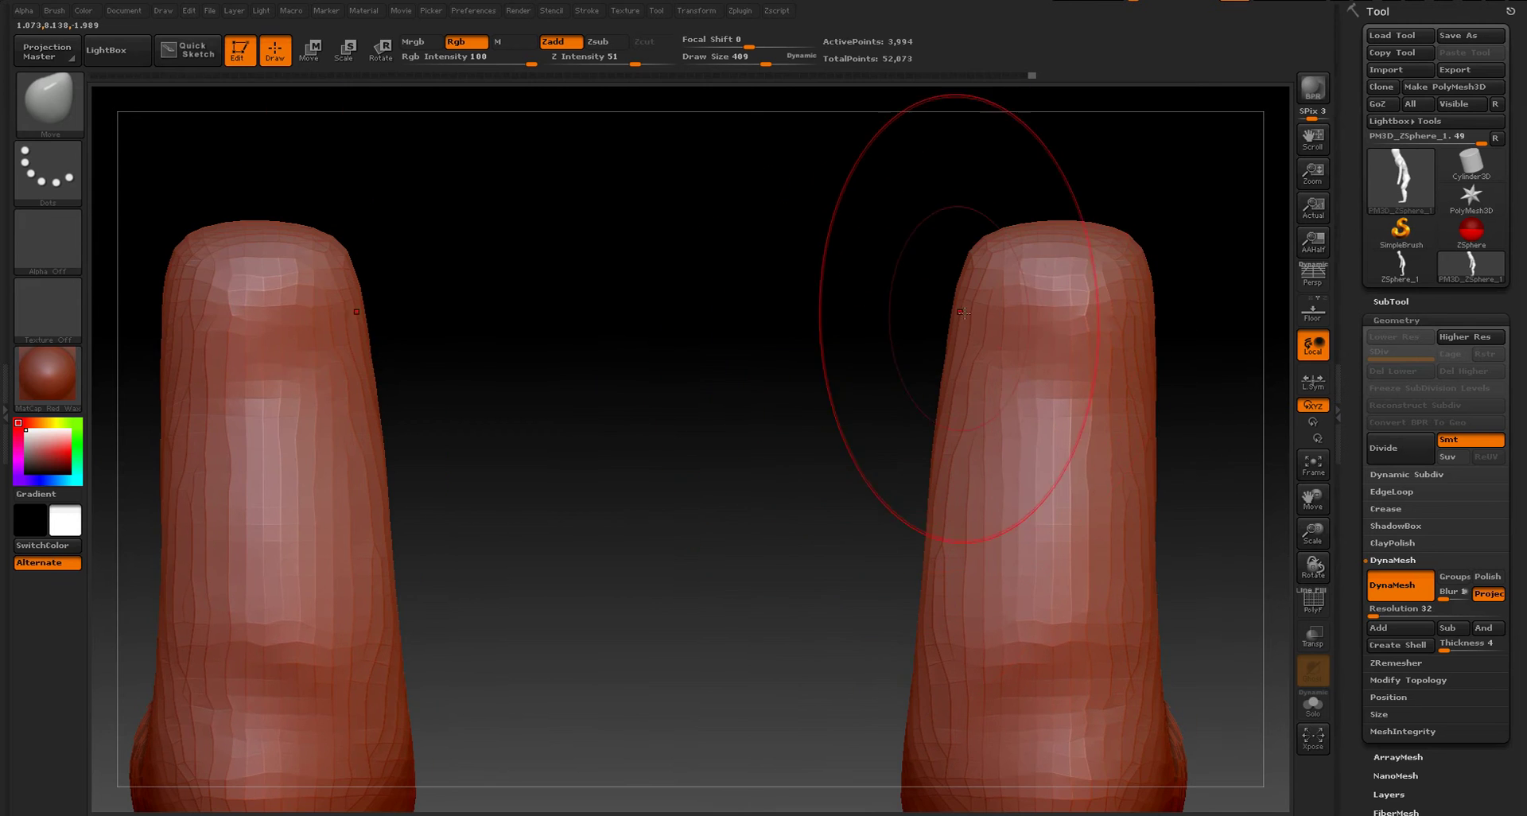
- Widen the forefeet, extend the toe ends and push out the outer edges of the soles with Move at a draw size of 277
key(s)
drag(974, 300, 961, 299)
drag(964, 291, 919, 282)
drag(1133, 272, 1158, 272)
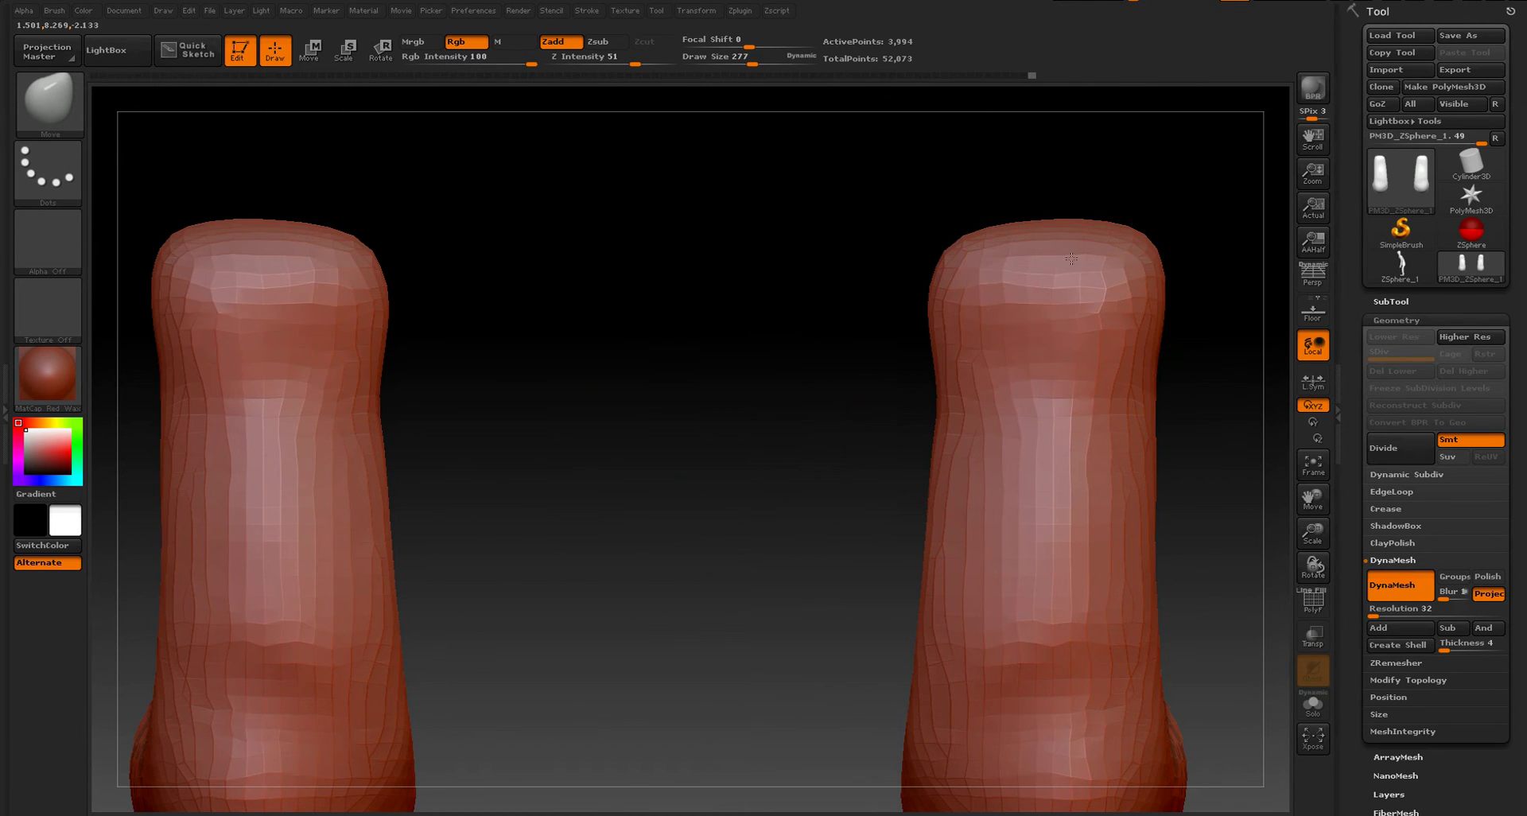
drag(1055, 256, 1059, 220)
drag(1152, 380, 1174, 382)
drag(1161, 470, 1179, 472)
drag(1163, 528, 1174, 528)
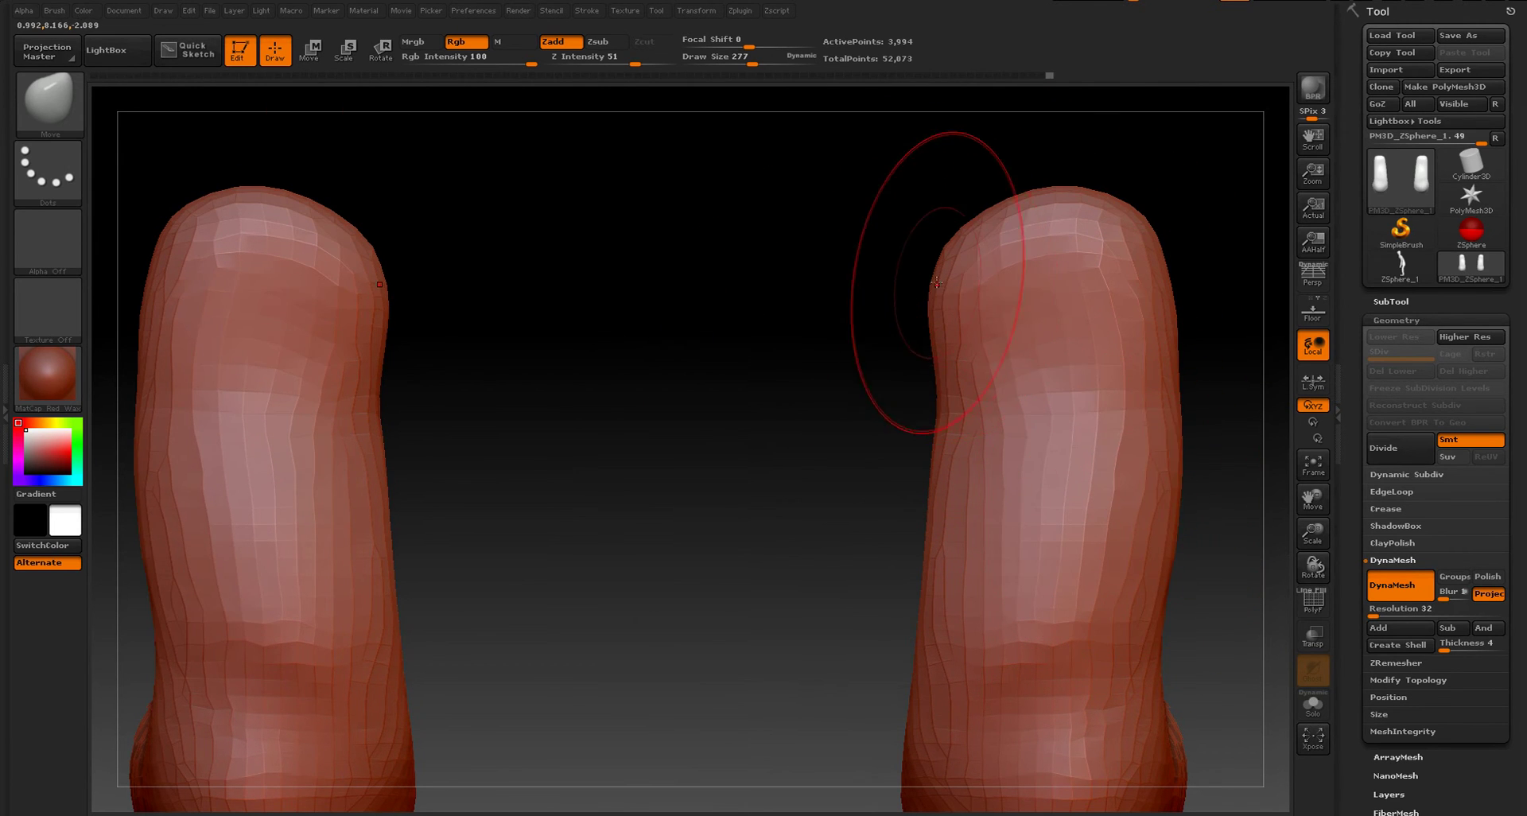
- Push out the inner edges of the forefeet and extend the big-toe side of the toe ends with Move
drag(934, 279, 908, 268)
drag(973, 212, 970, 178)
drag(1091, 202, 1112, 170)
drag(950, 393, 918, 400)
drag(919, 545, 924, 544)
- Widen the heels on both sides and adjust the front of the heel pads with Move at a draw size of 277
mouse_move(803, 546)
mouse_down()
mouse_move(859, 549)
mouse_move(855, 580)
mouse_move(804, 391)
mouse_up()
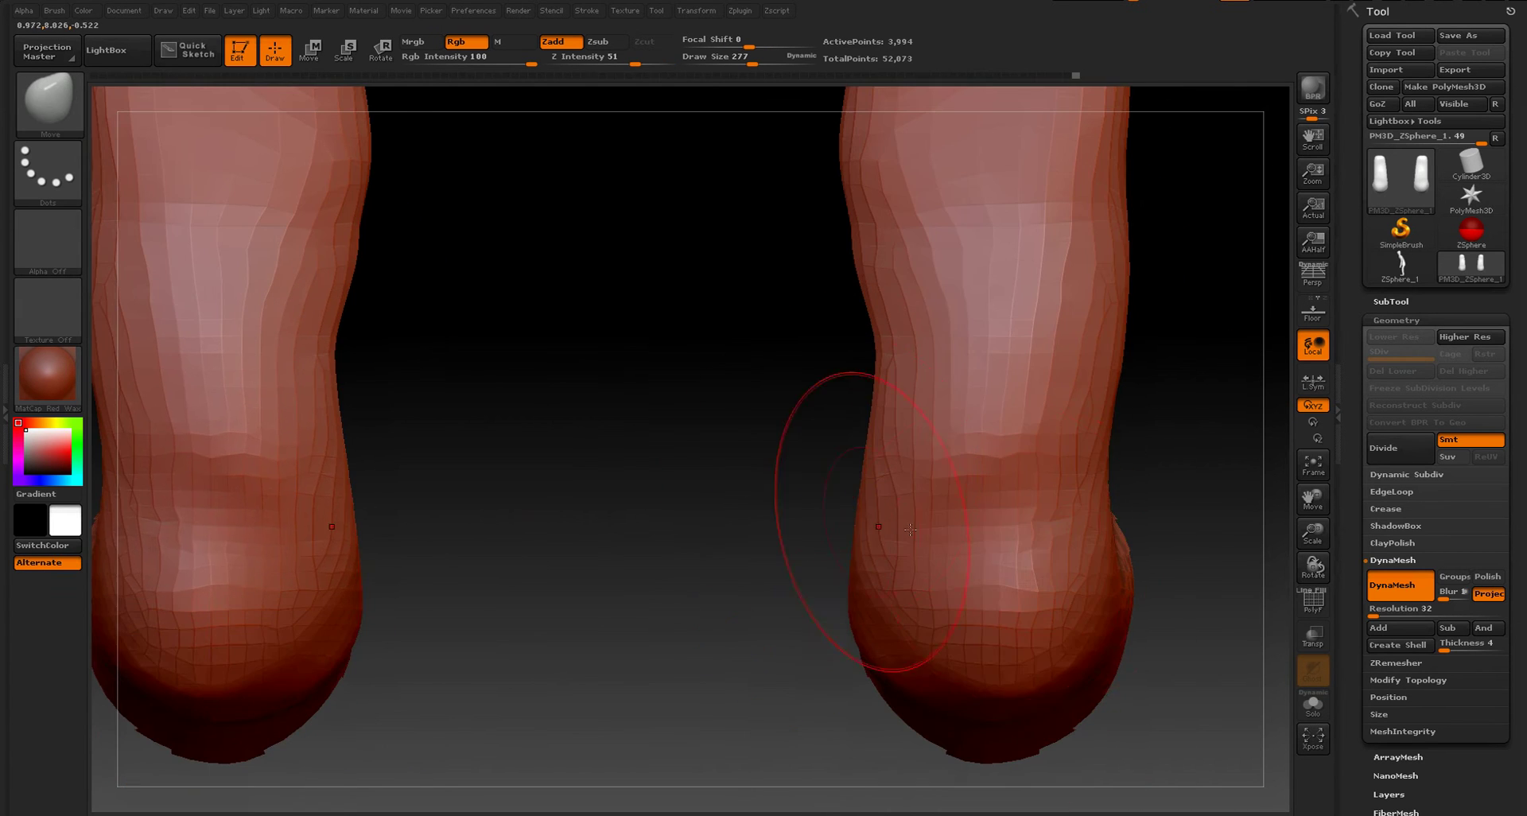
drag(1066, 564, 1080, 557)
drag(948, 591, 917, 593)
drag(1000, 483, 1000, 515)
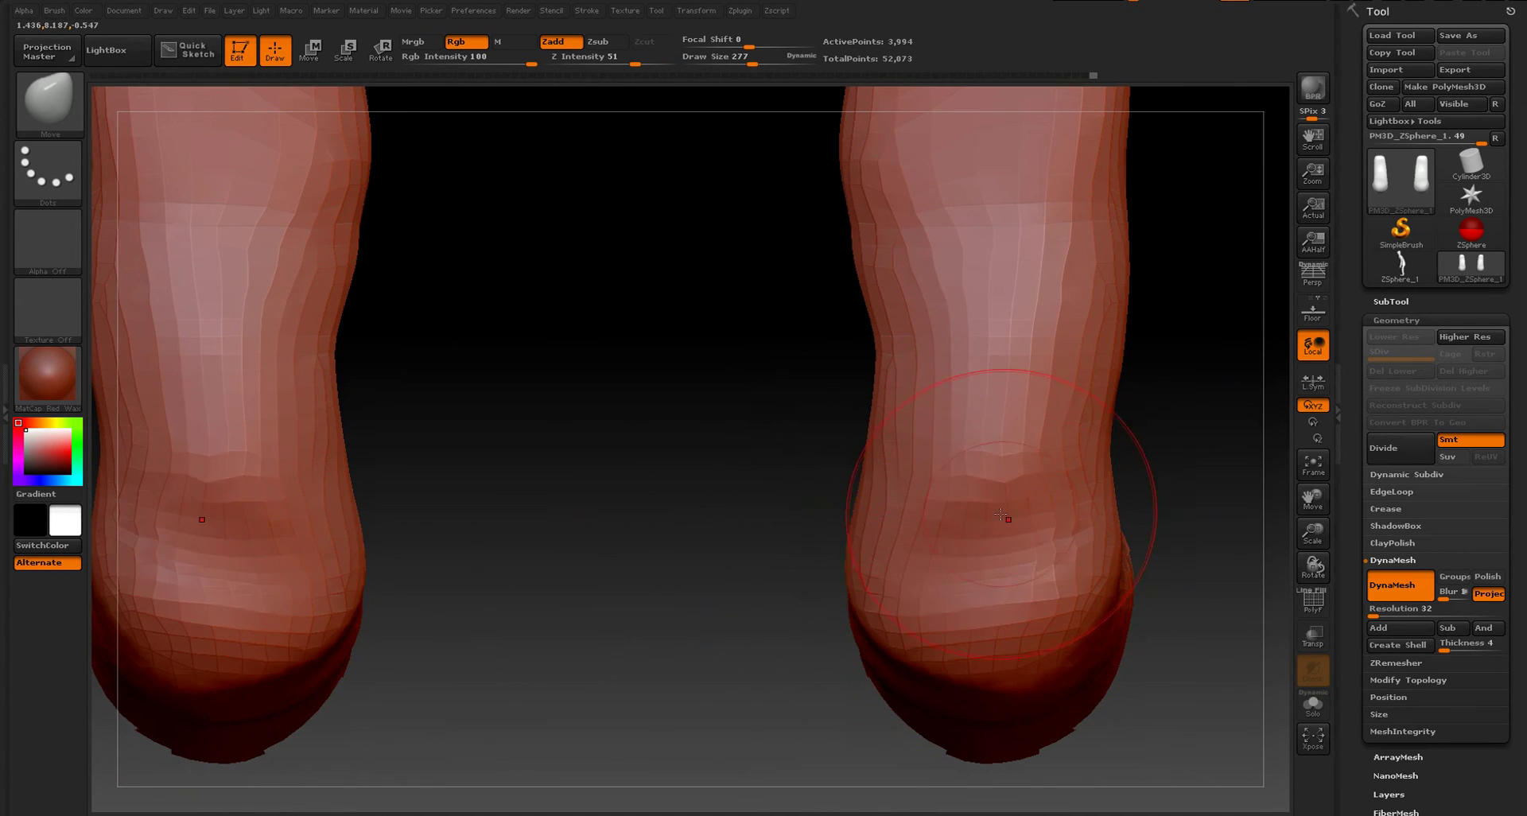
- Shape the insteps and the tops of the feet with Move at a draw size of 277 and smooth them
key(f)
shift+drag(1191, 371, 1200, 546)
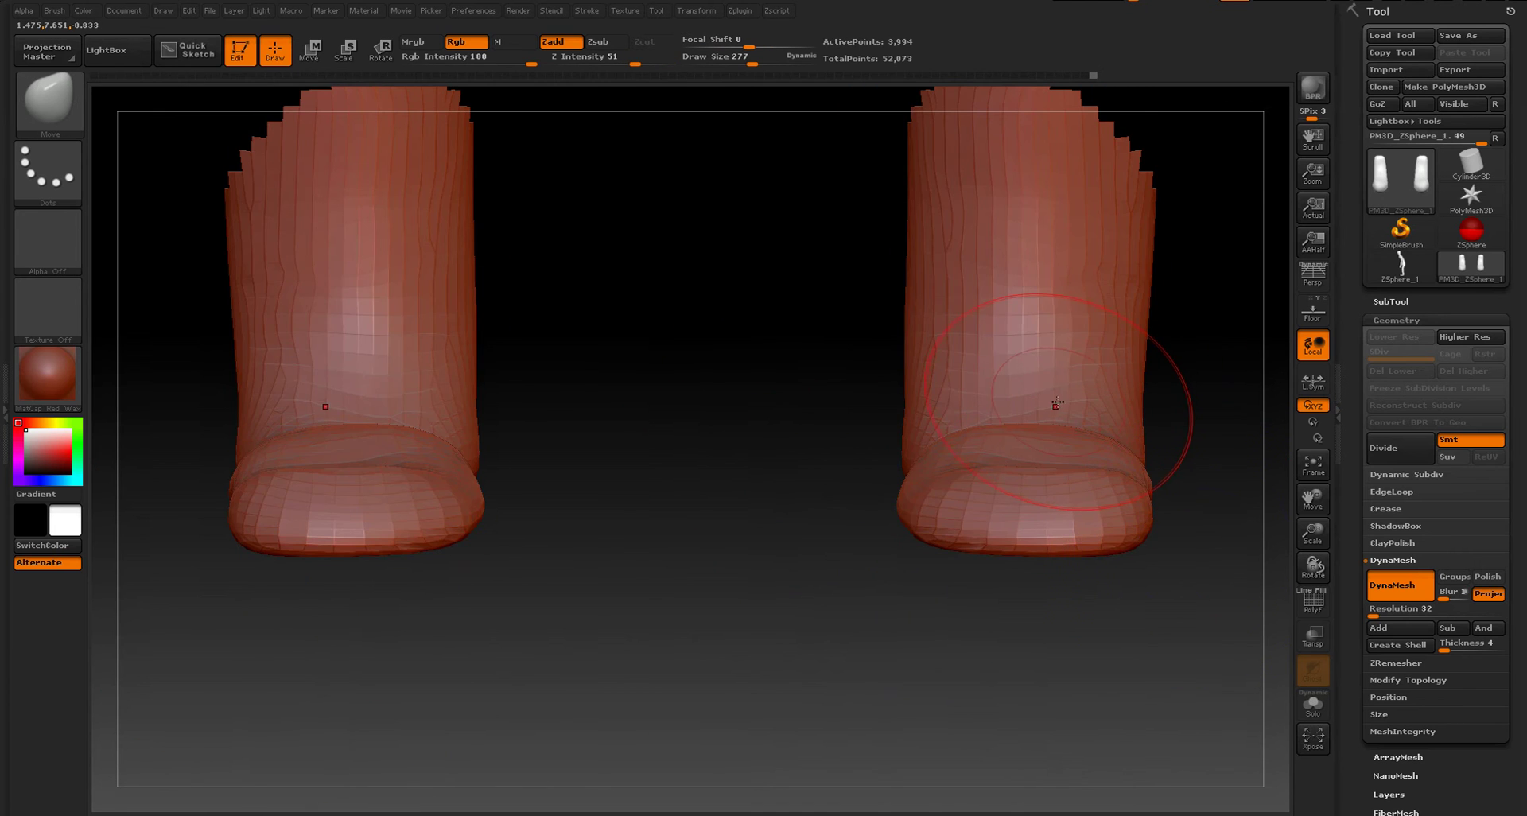
drag(863, 468, 798, 521)
mouse_move(994, 443)
mouse_down()
mouse_move(958, 412)
mouse_move(994, 395)
mouse_move(937, 427)
mouse_up()
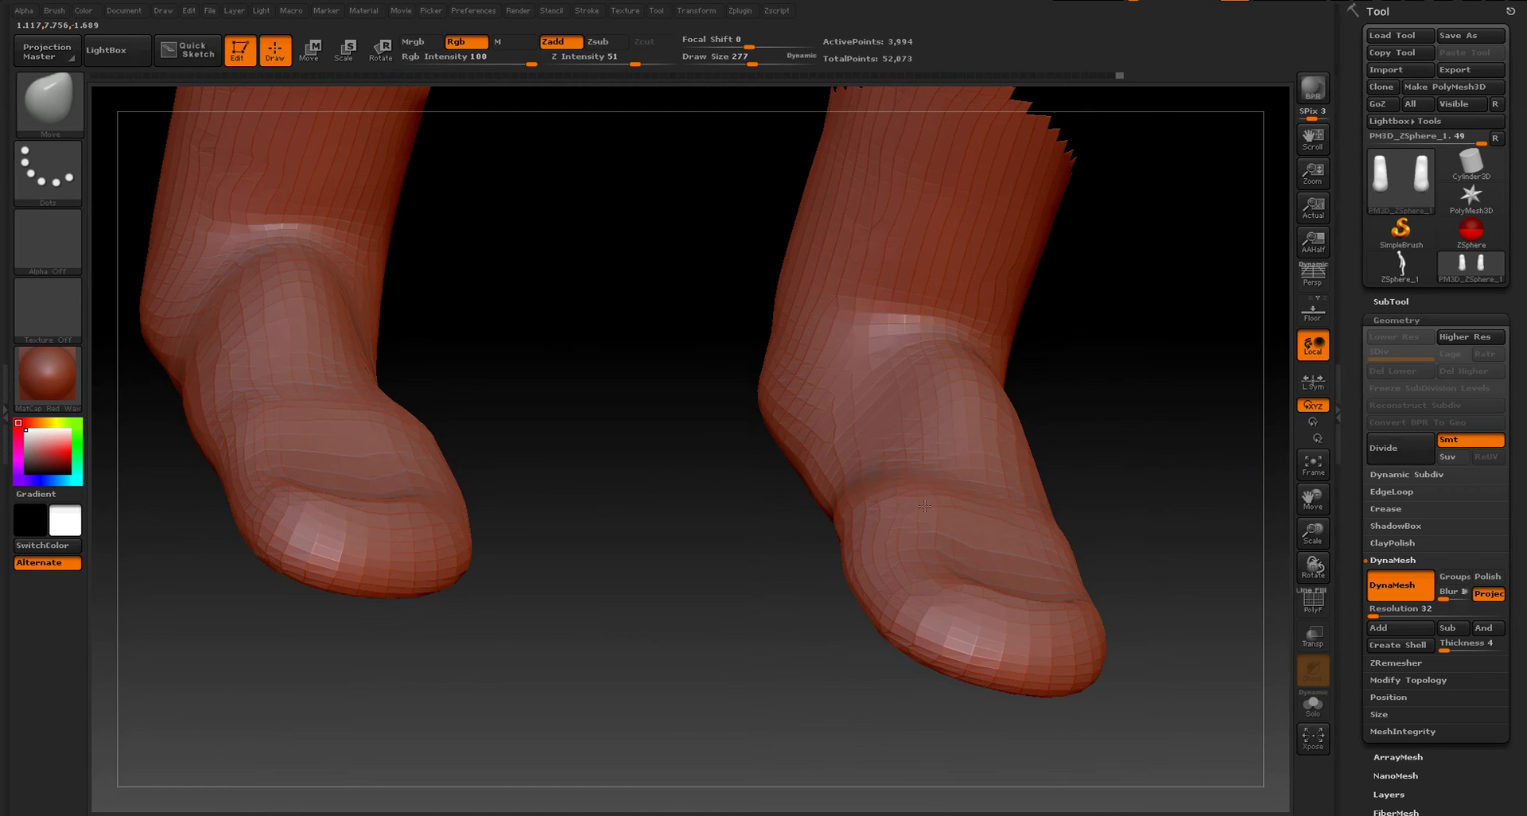
shift+drag(1149, 464, 954, 409)
drag(796, 495, 1090, 566)
key(shift)
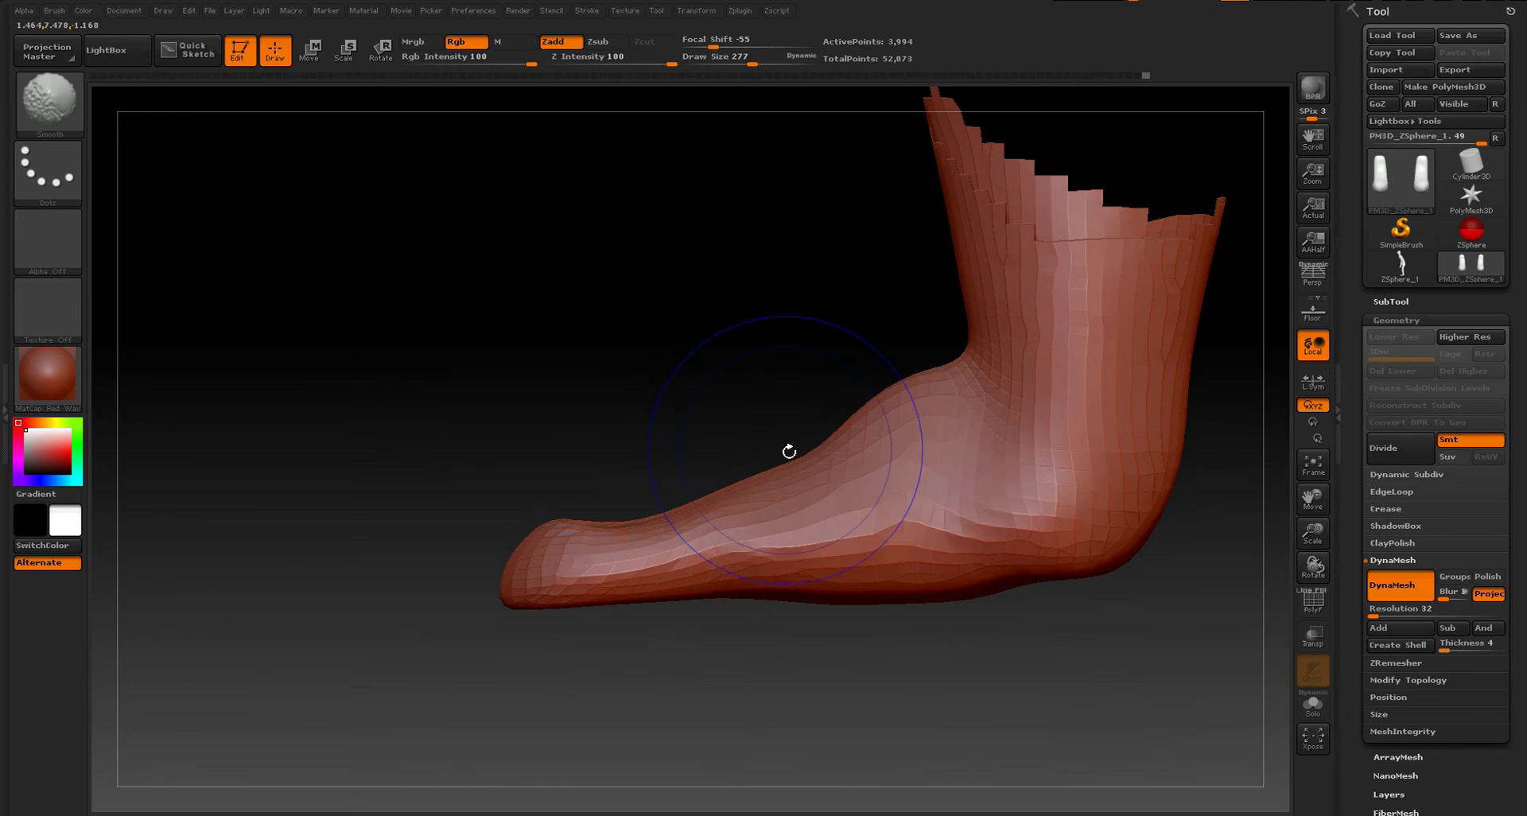
mouse_move(557, 563)
shift+mouse_down()
mouse_move(827, 413)
mouse_move(807, 483)
mouse_move(1049, 484)
shift+mouse_up()
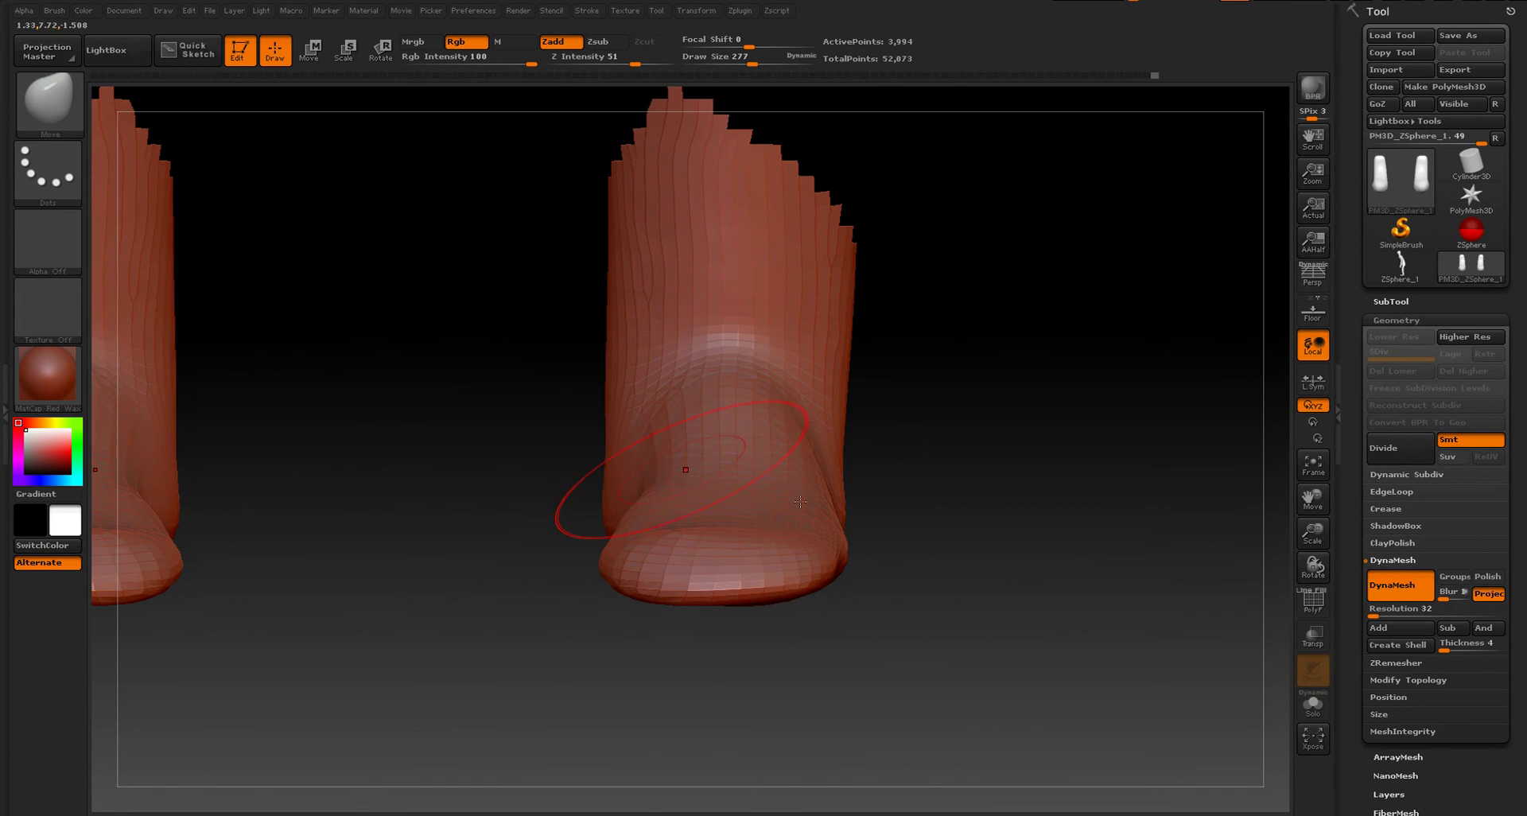
right_drag(800, 502, 1029, 361)
mouse_move(1008, 415)
alt+right_down()
mouse_move(1077, 443)
mouse_move(1040, 344)
mouse_move(1032, 406)
alt+right_up()
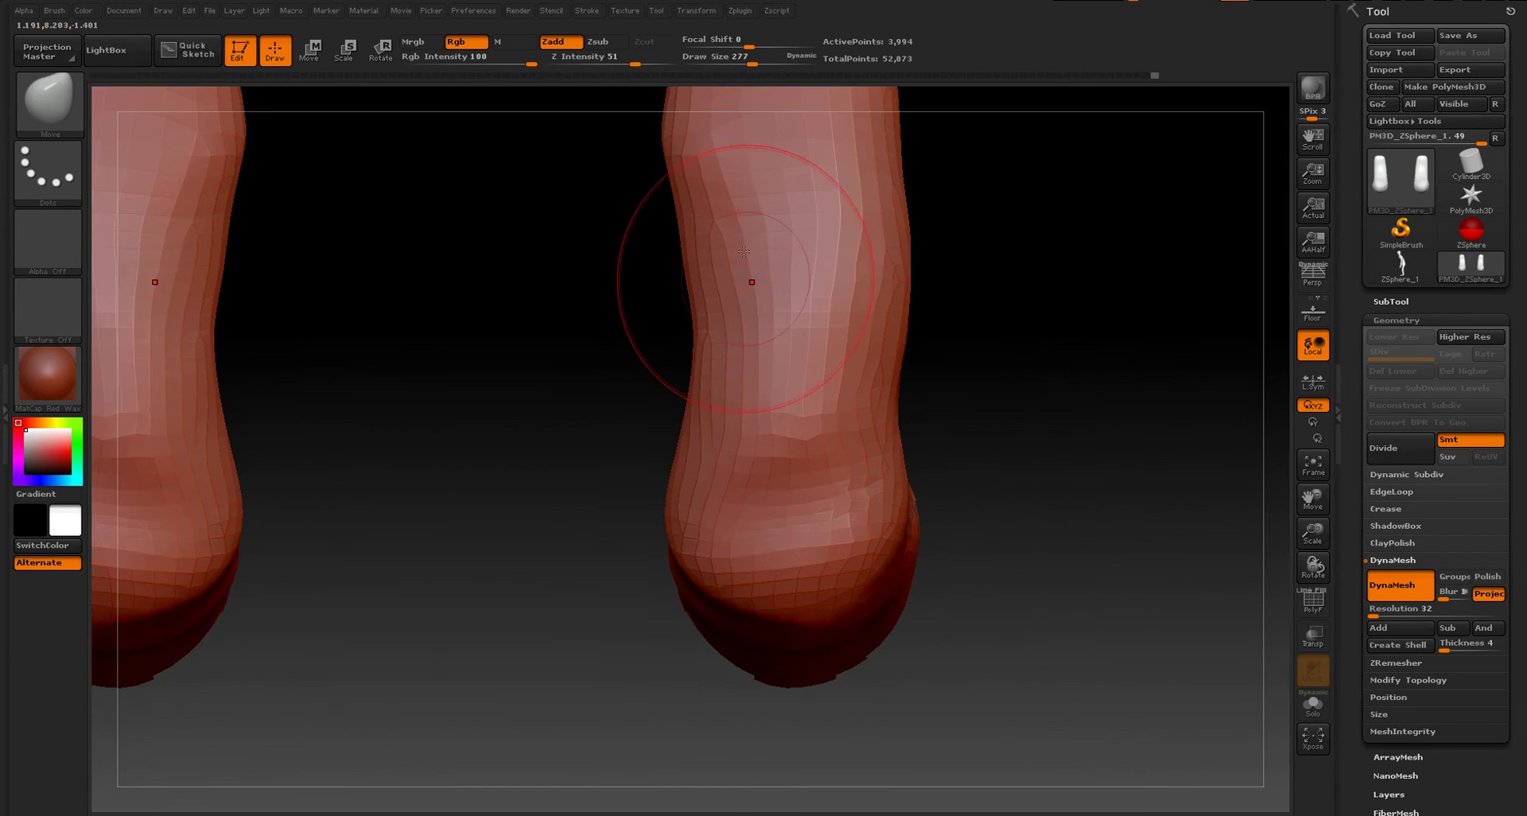
- Widen the front of both feet and round their outline from the sole view with the Move brush, smoothing the sides
alt+right_drag(1131, 404, 1152, 505)
ctrl+right_drag(1151, 505, 1062, 322)
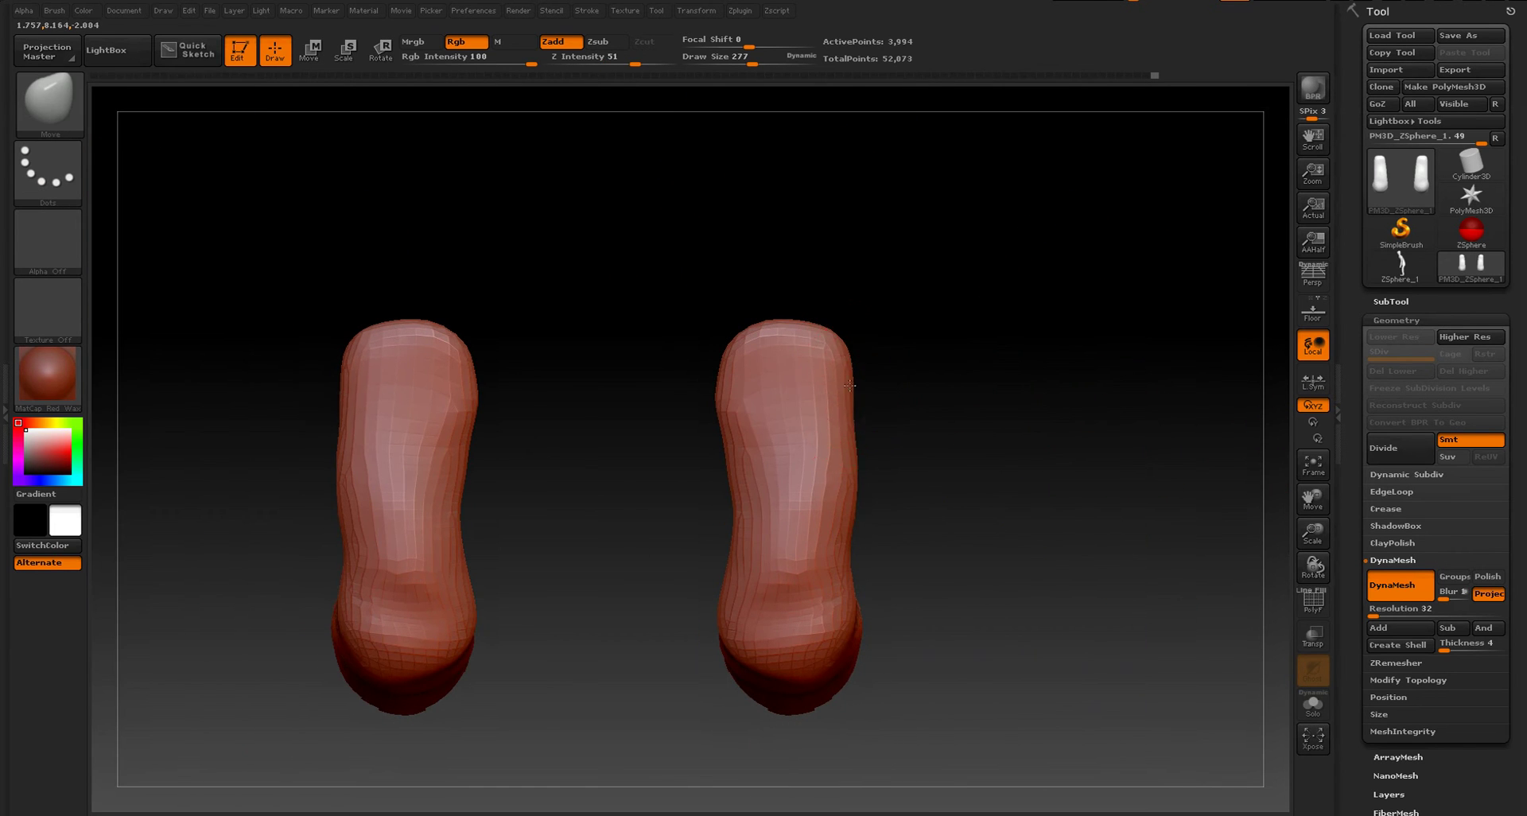
drag(849, 385, 861, 426)
mouse_move(723, 393)
mouse_down()
mouse_move(756, 341)
mouse_move(820, 331)
mouse_up()
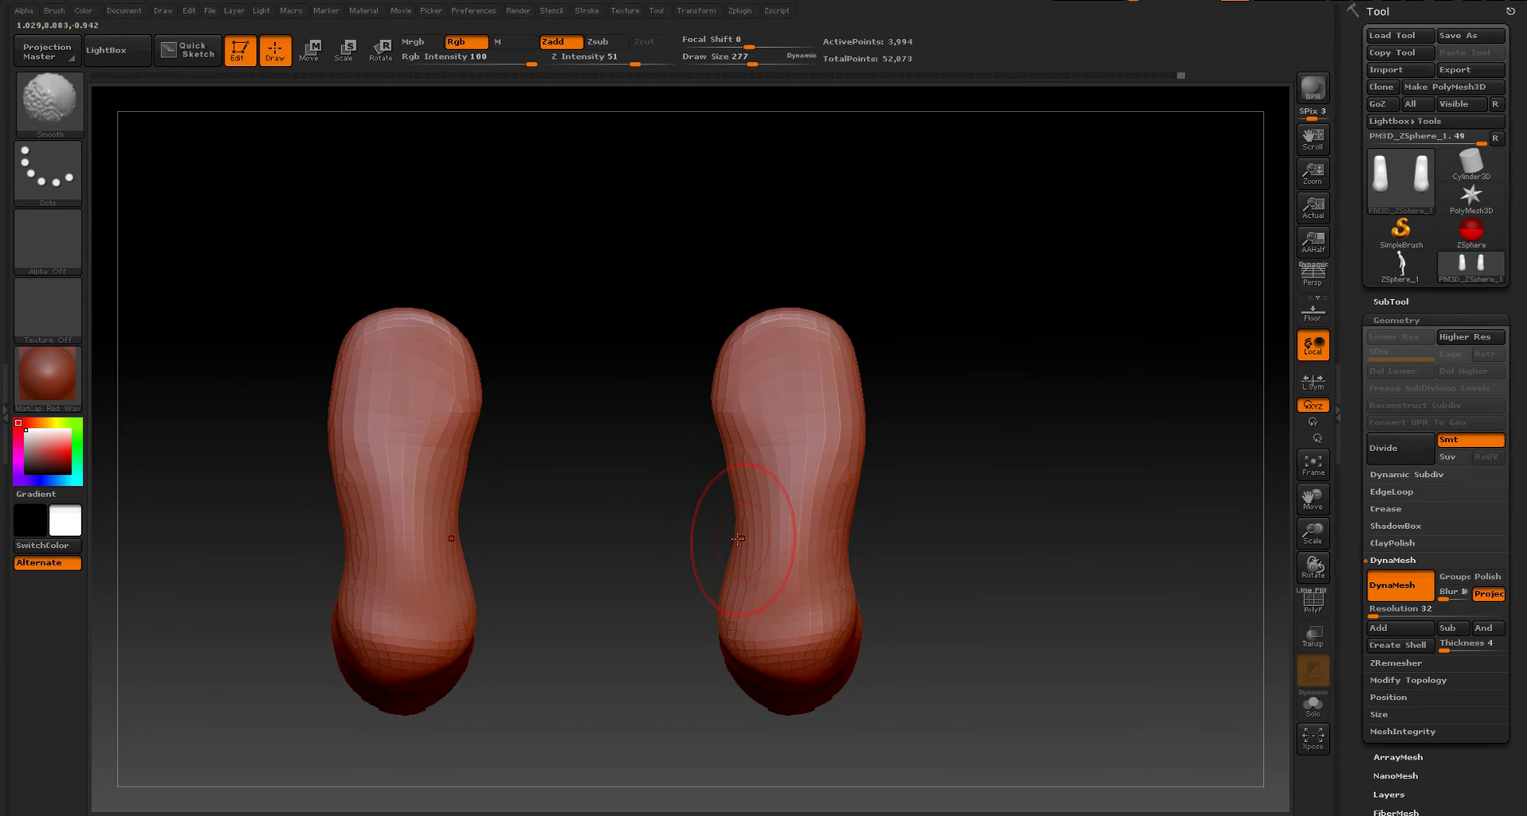
drag(722, 451, 726, 481)
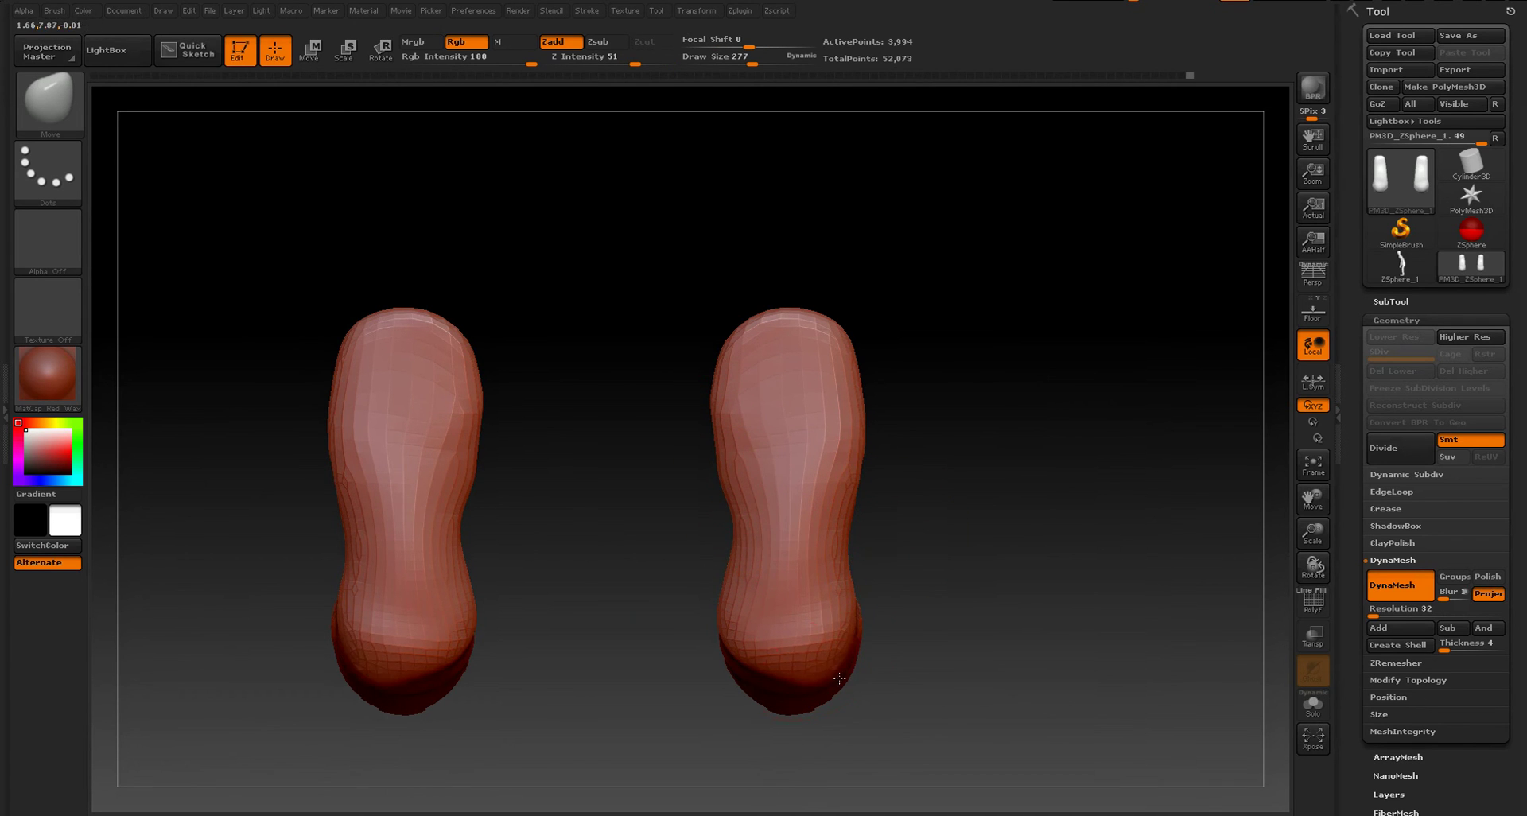
mouse_move(974, 569)
mouse_down()
mouse_move(944, 637)
mouse_move(912, 612)
mouse_move(736, 590)
mouse_up()
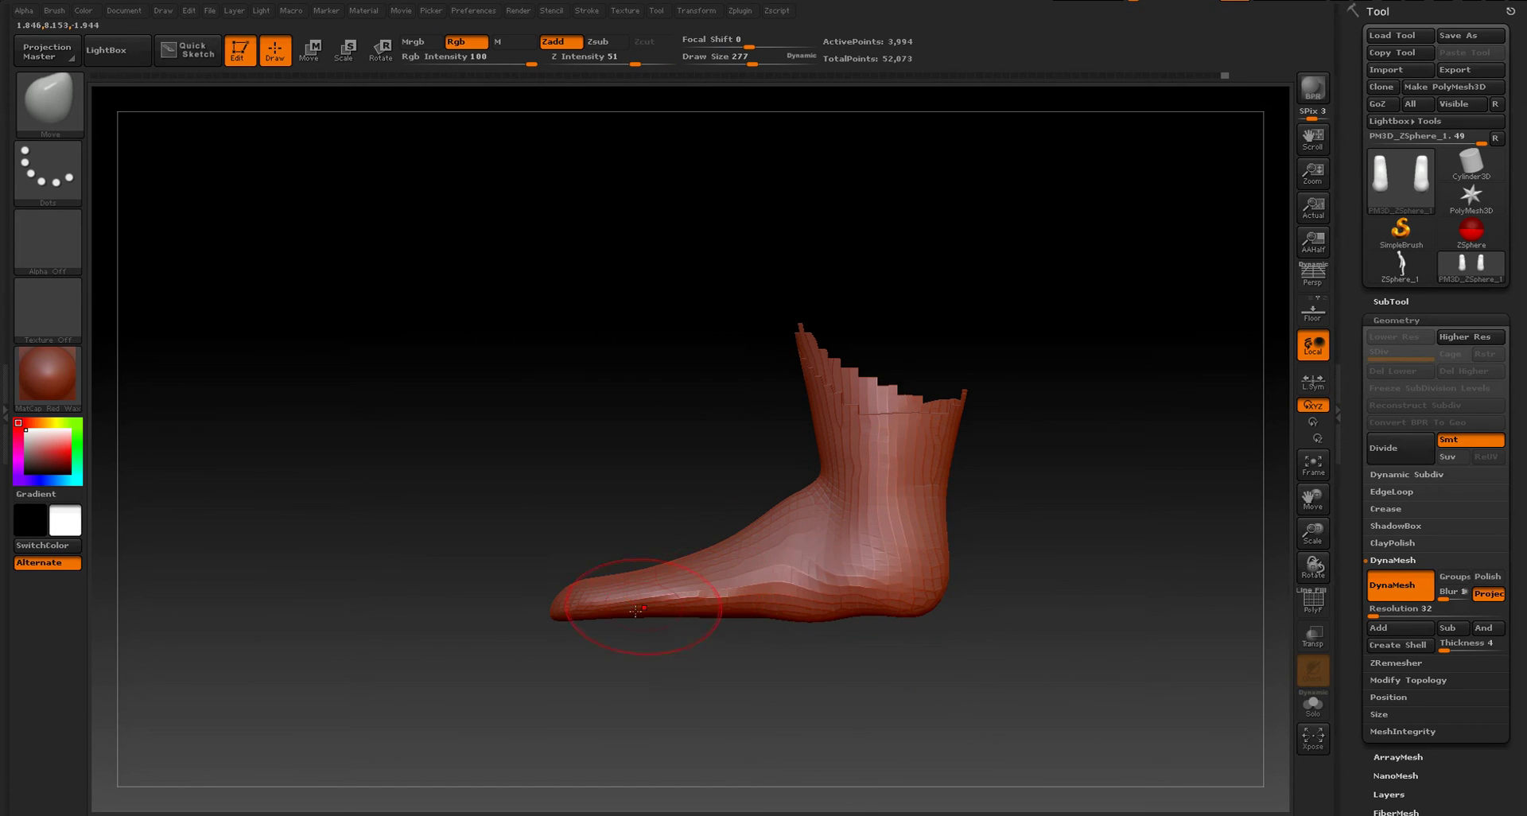
shift+drag(632, 611, 772, 603)
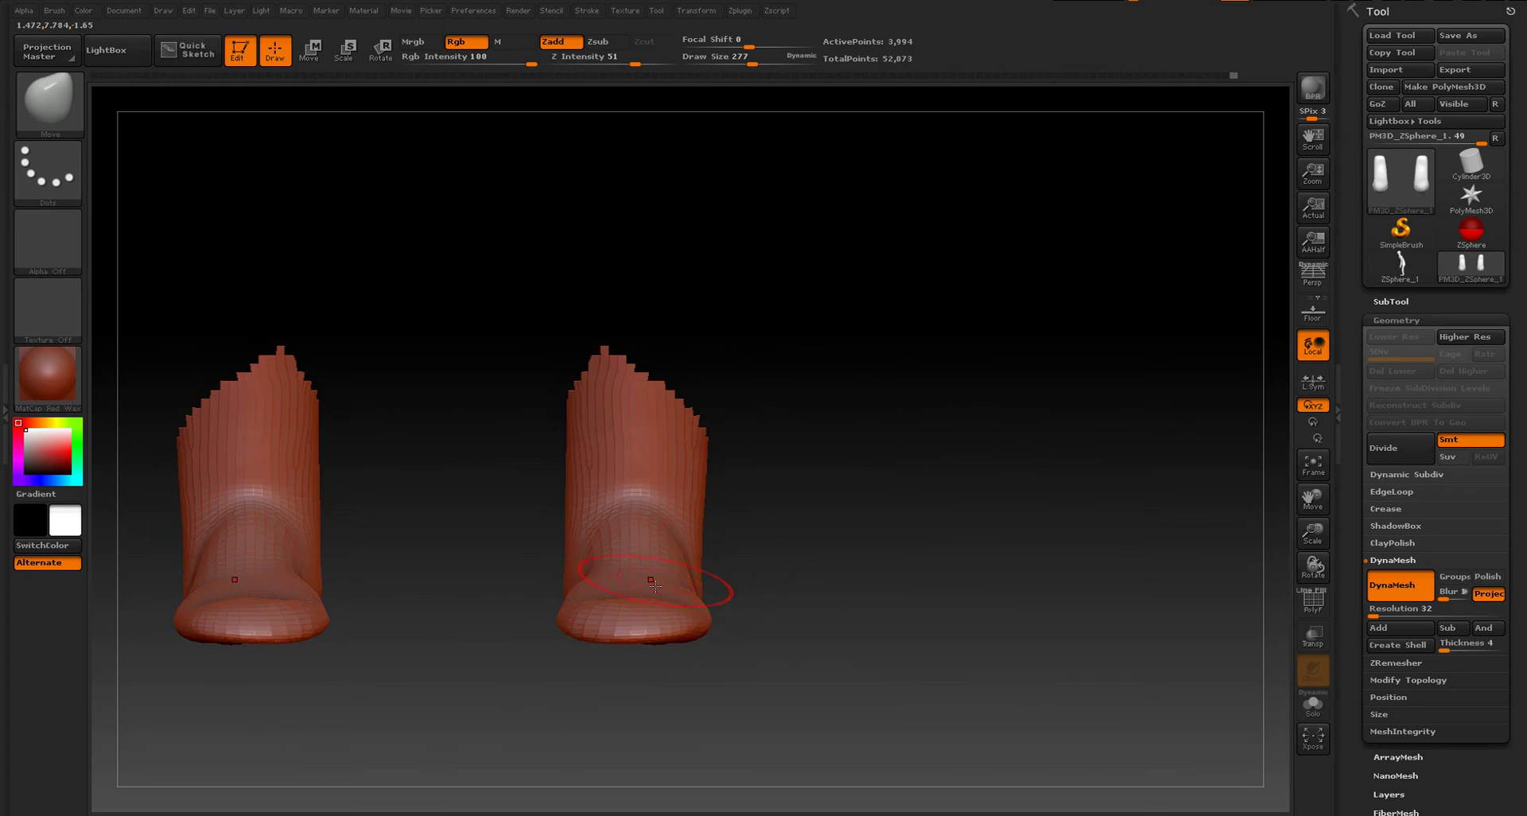
- Build up and smooth the tops of both feet using the ClayBuildup brush at a Z Intensity of 4
key(b)
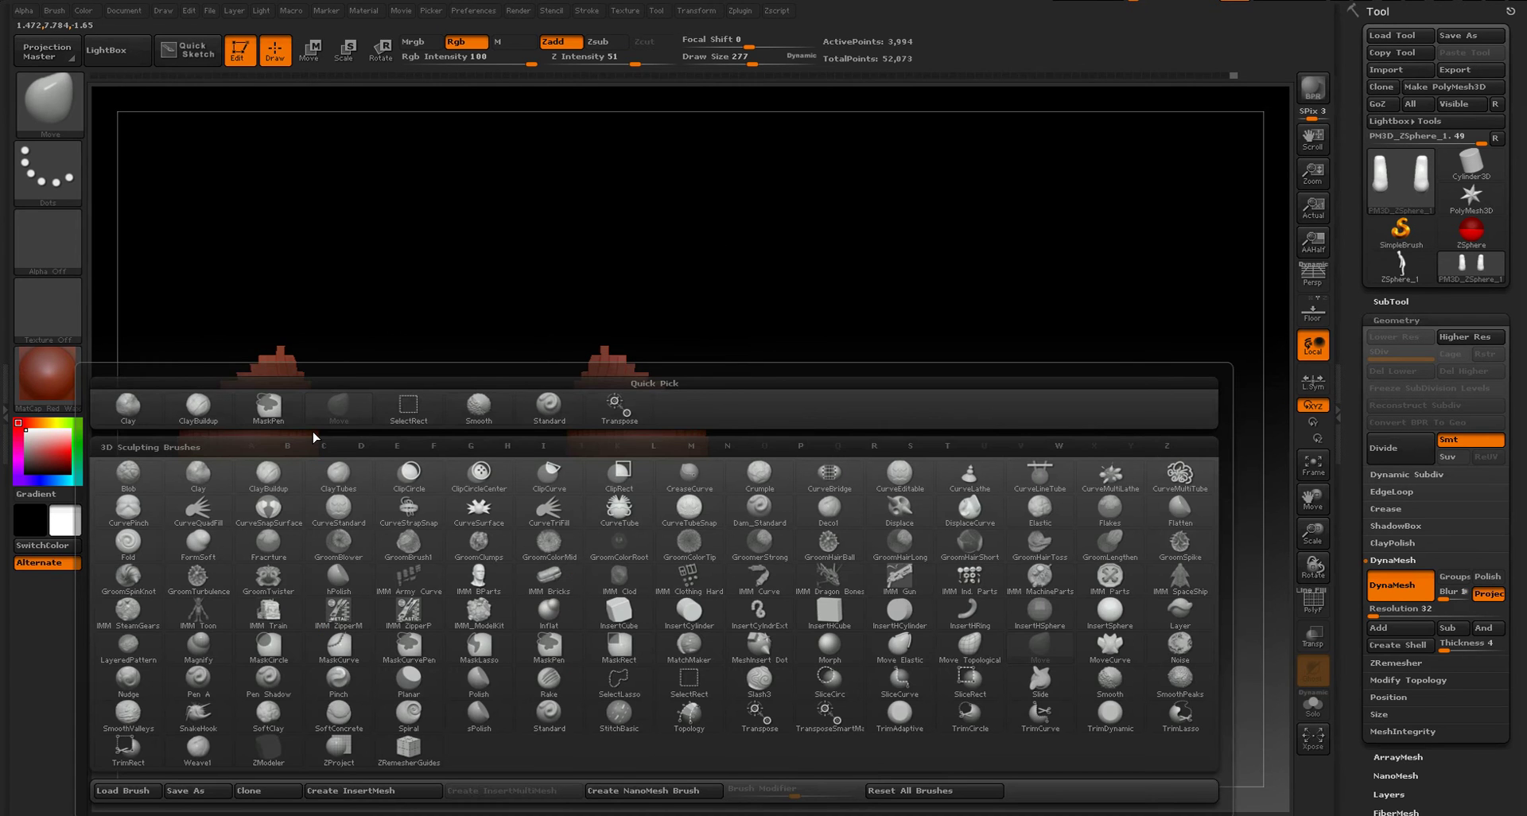
click(199, 407)
drag(799, 547, 725, 613)
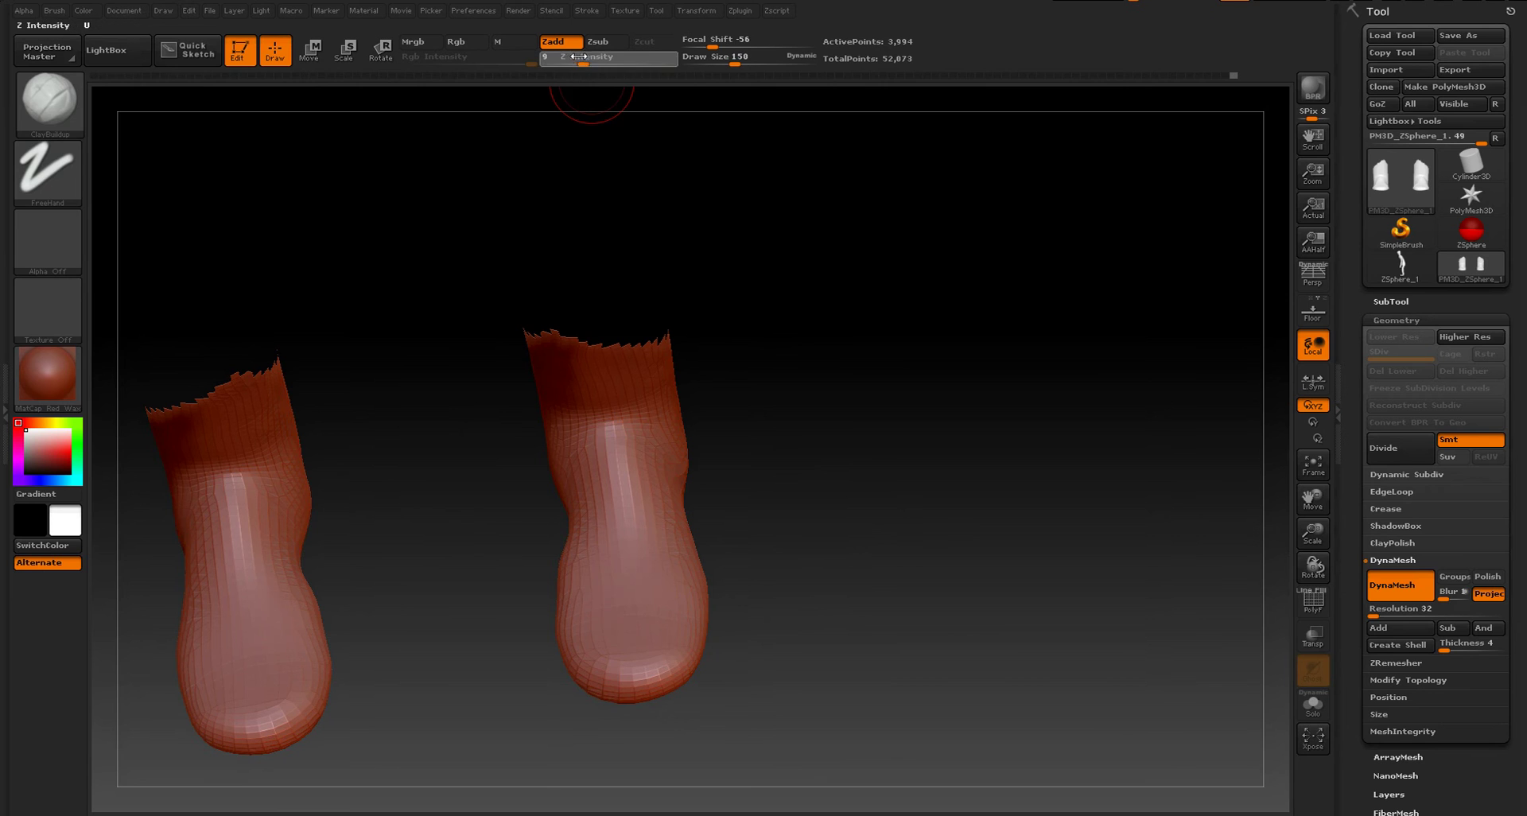
drag(578, 55, 566, 57)
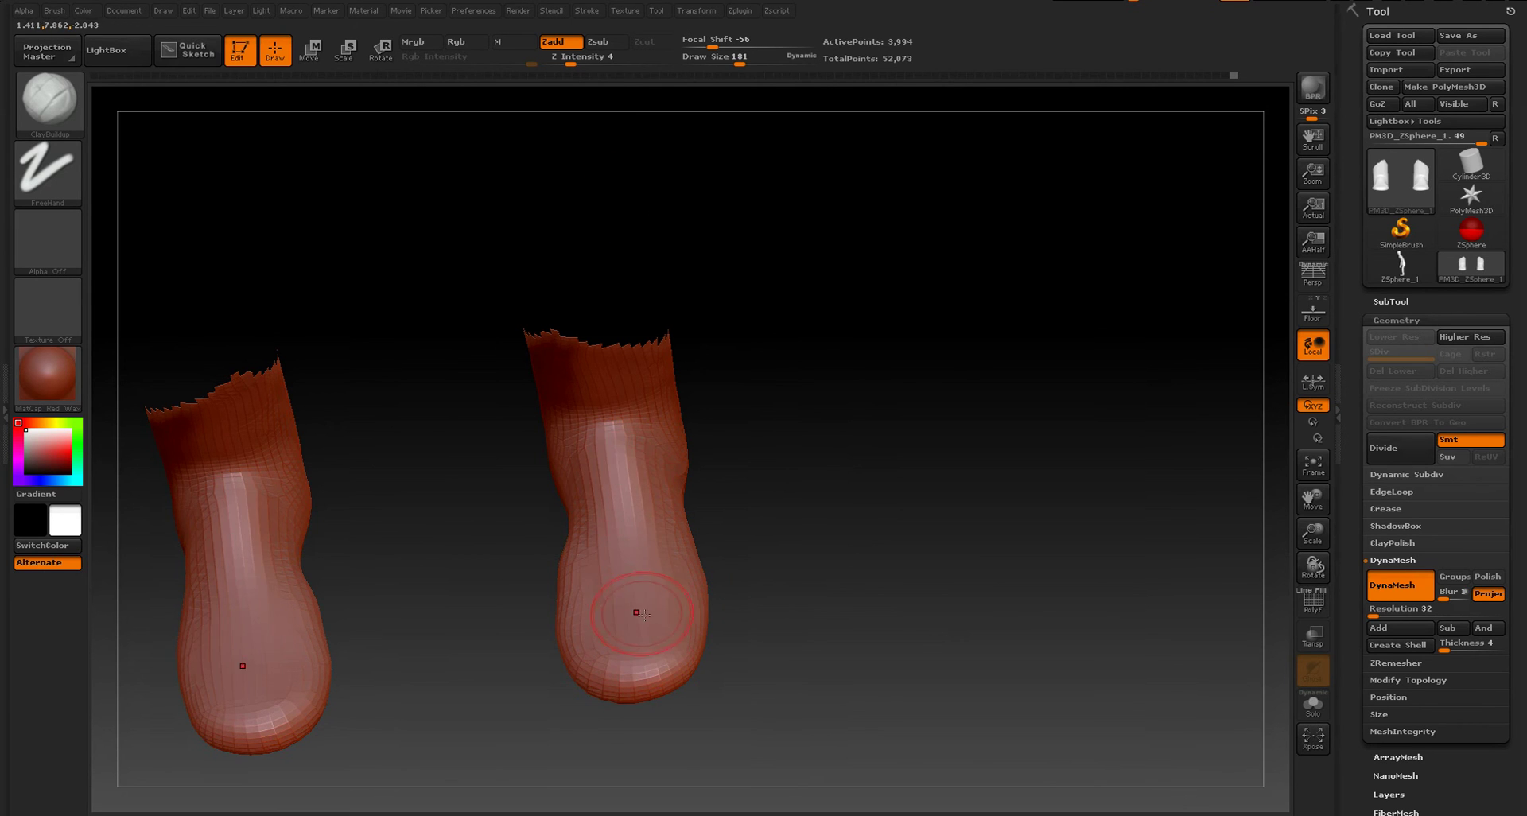
mouse_move(764, 446)
shift+mouse_down()
mouse_move(649, 610)
mouse_move(849, 604)
mouse_move(848, 497)
shift+mouse_up()
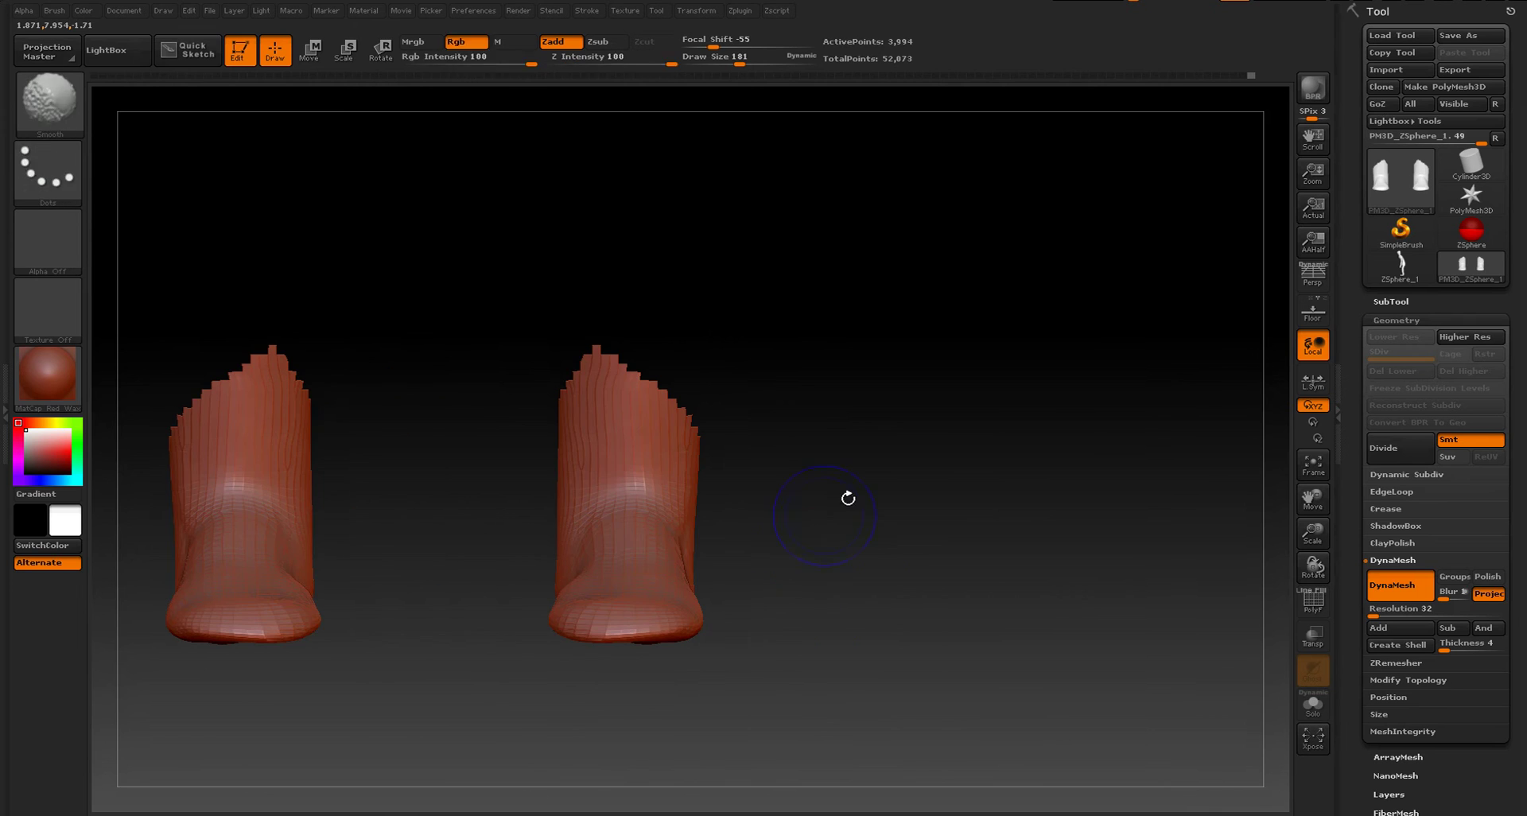
- Unhide the rest of the body mesh and bring the backs of the lower legs into close view
ctrl+shift+click(1013, 310)
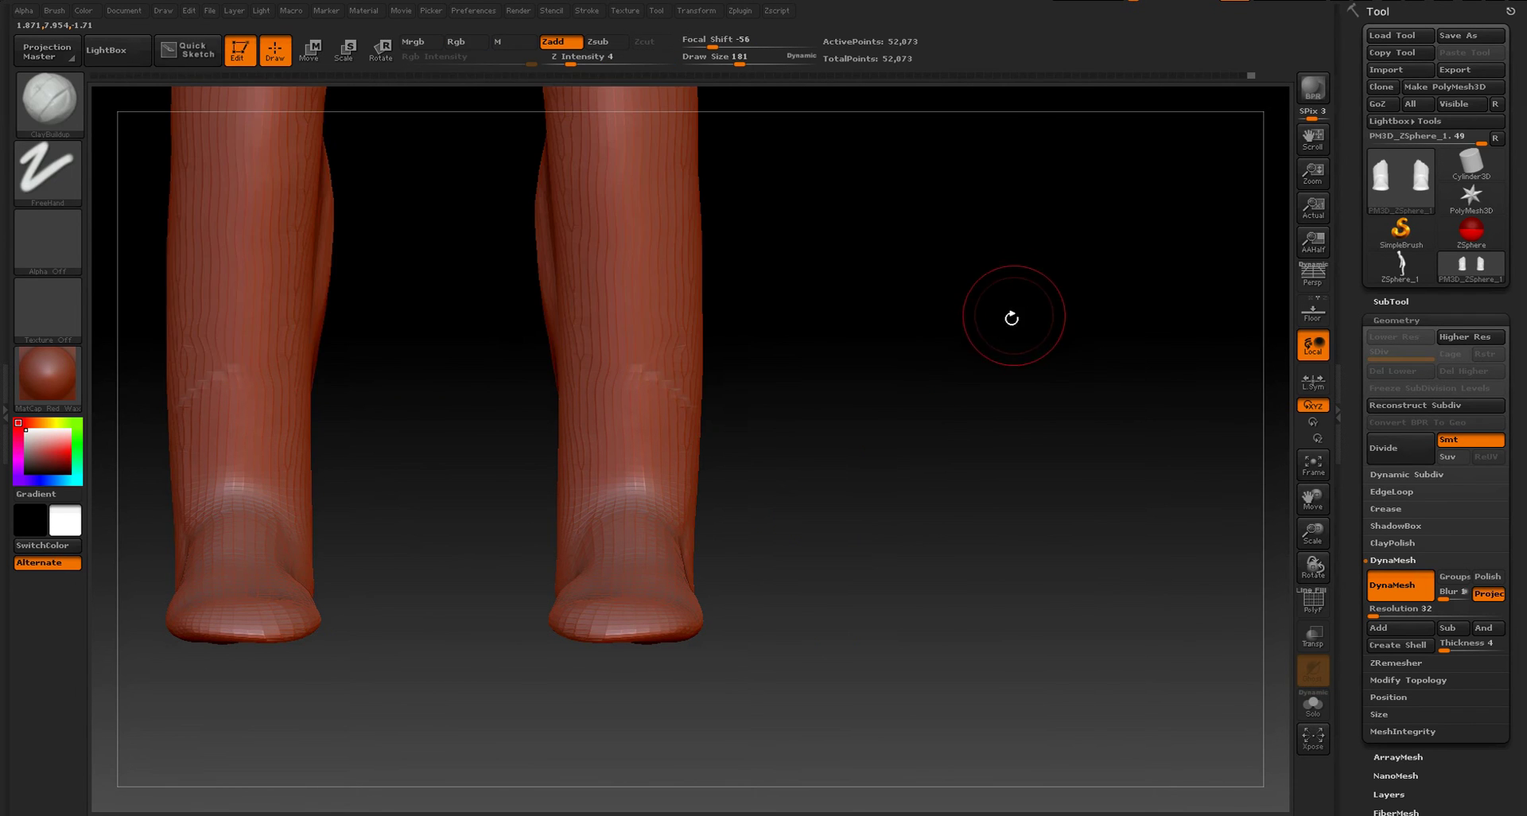
key(f)
shift+drag(991, 461, 978, 385)
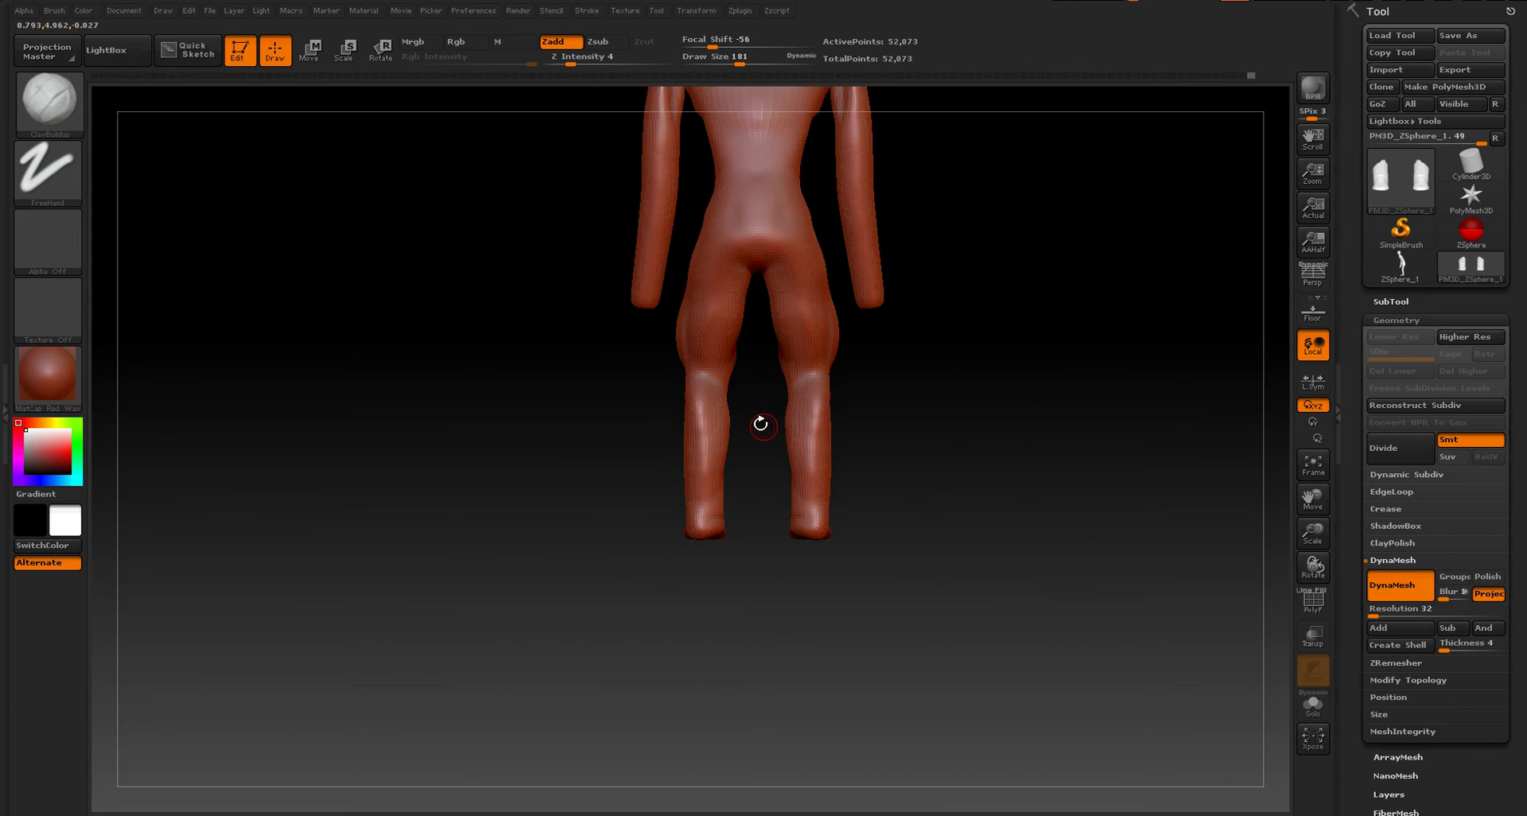
alt+drag(760, 423, 733, 621)
alt+drag(752, 686, 794, 310)
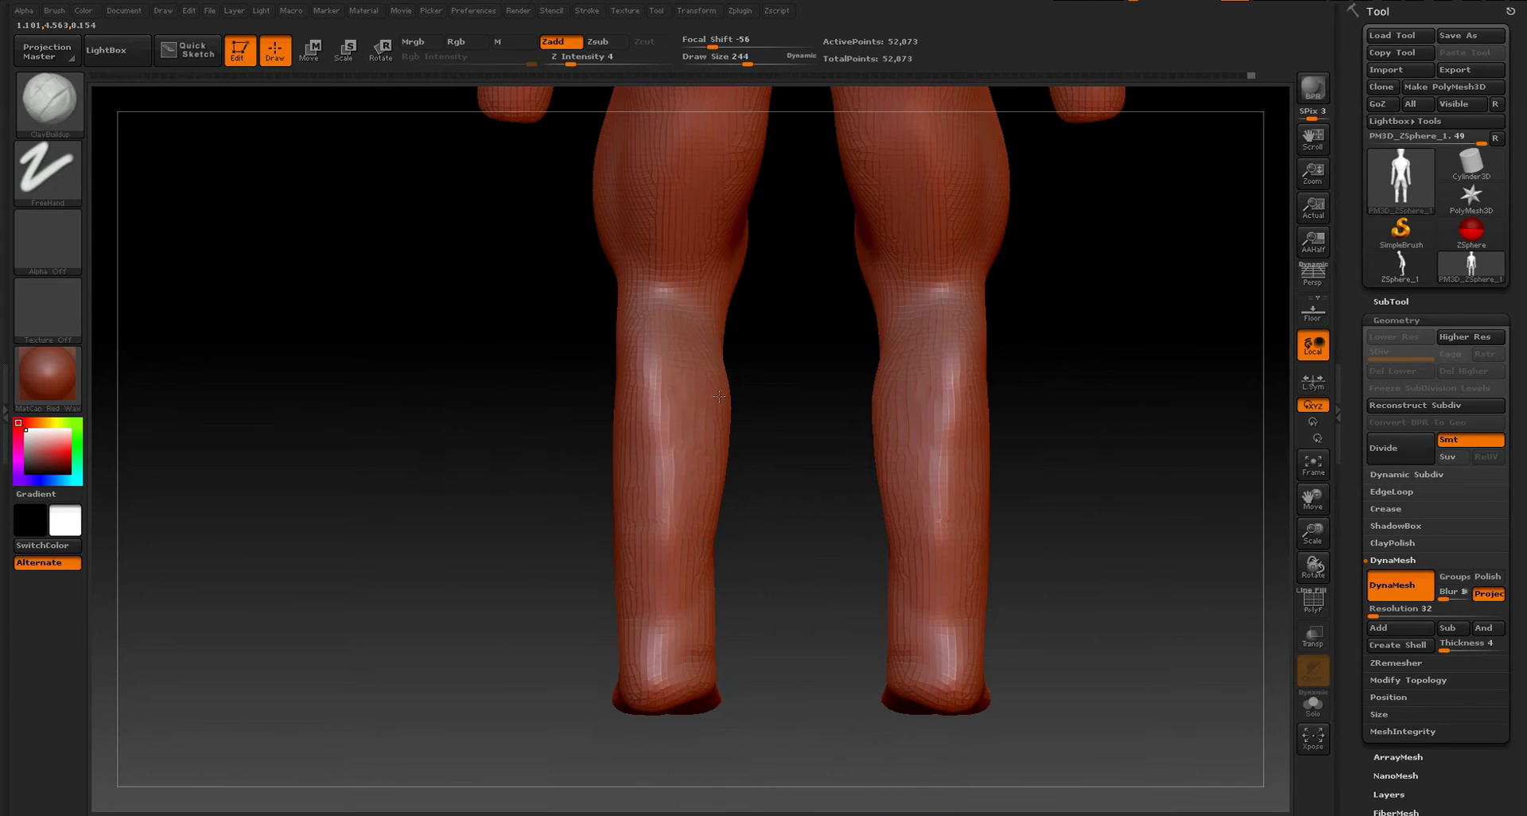
- Add calf muscle volume to the backs of both lower legs with the ClayBuildup brush at draw size 244
mouse_move(708, 391)
mouse_down()
mouse_move(676, 556)
mouse_move(689, 469)
mouse_up()
drag(630, 351, 620, 532)
shift+drag(525, 513, 675, 514)
drag(590, 365, 611, 501)
drag(685, 596, 891, 535)
alt+drag(753, 515, 948, 562)
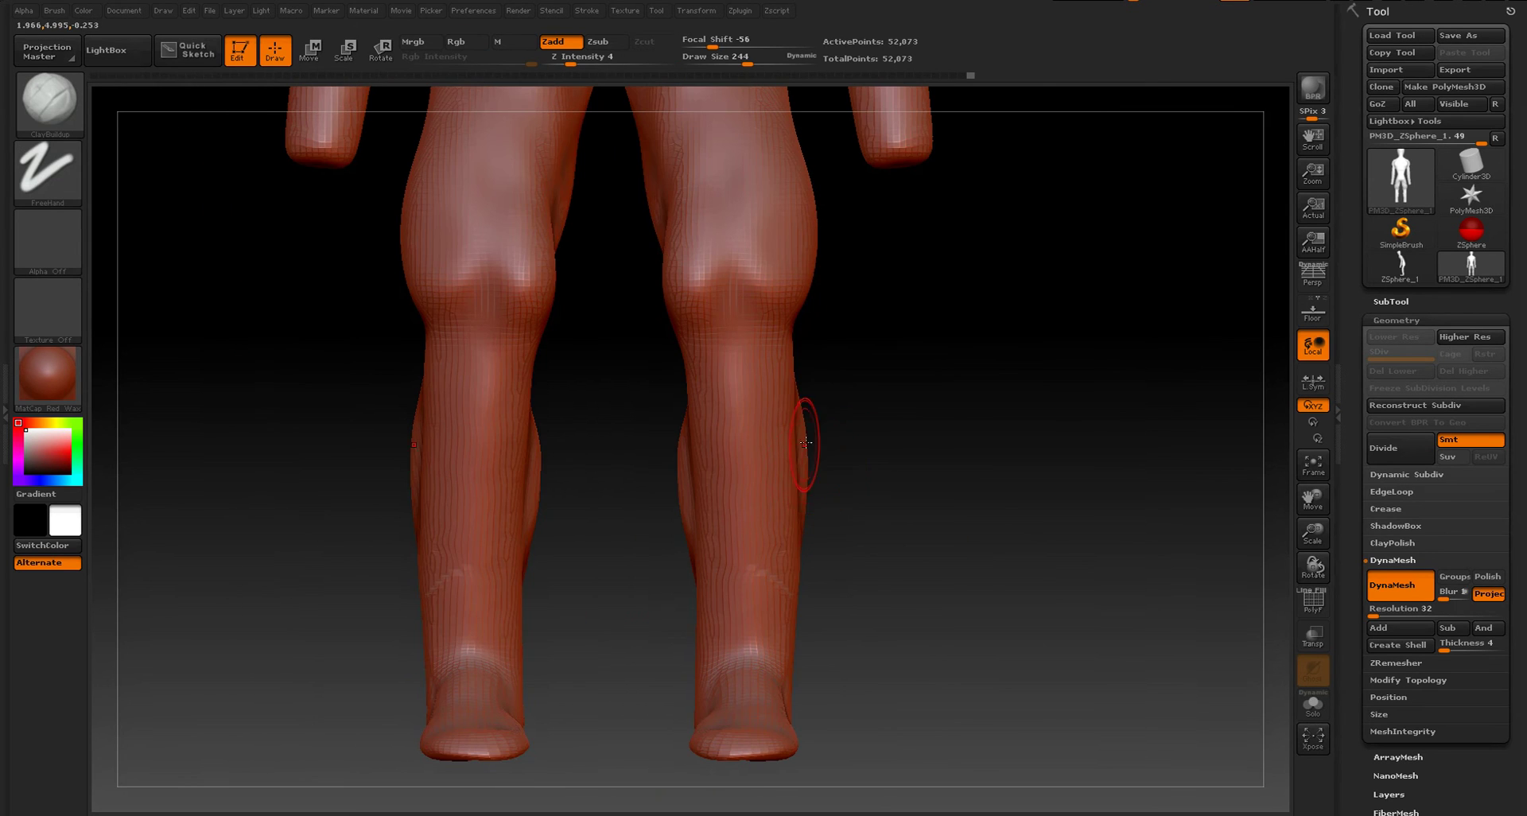
- Slim the ankles and widen the shins just below the knees from the front using the Move brush at draw size 539
mouse_move(954, 422)
mouse_down()
mouse_move(896, 433)
mouse_move(937, 432)
mouse_up()
key(b)
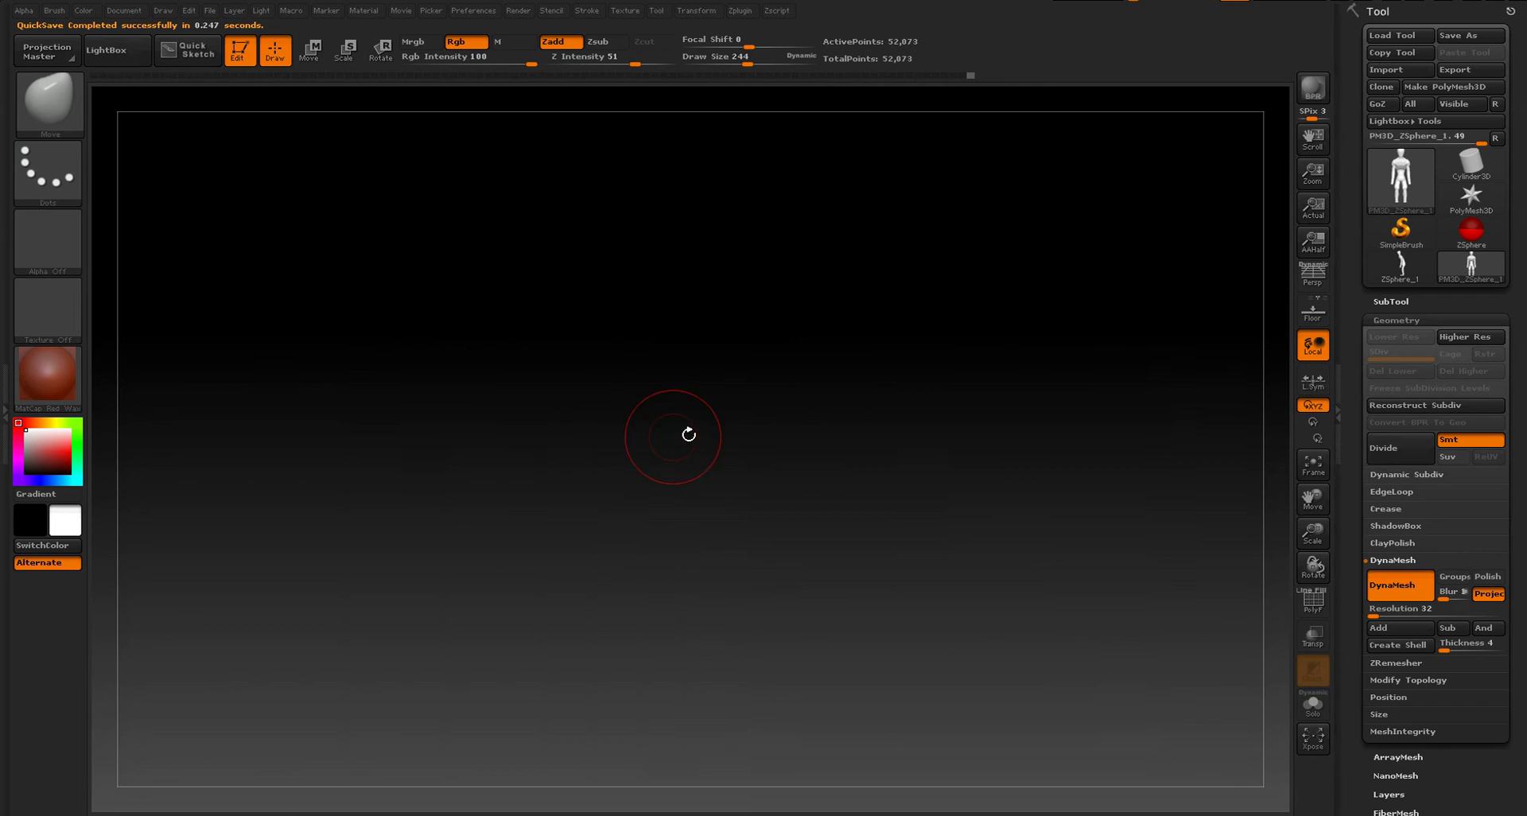
mouse_move(873, 485)
alt+mouse_down()
mouse_move(910, 300)
mouse_move(890, 595)
alt+mouse_up()
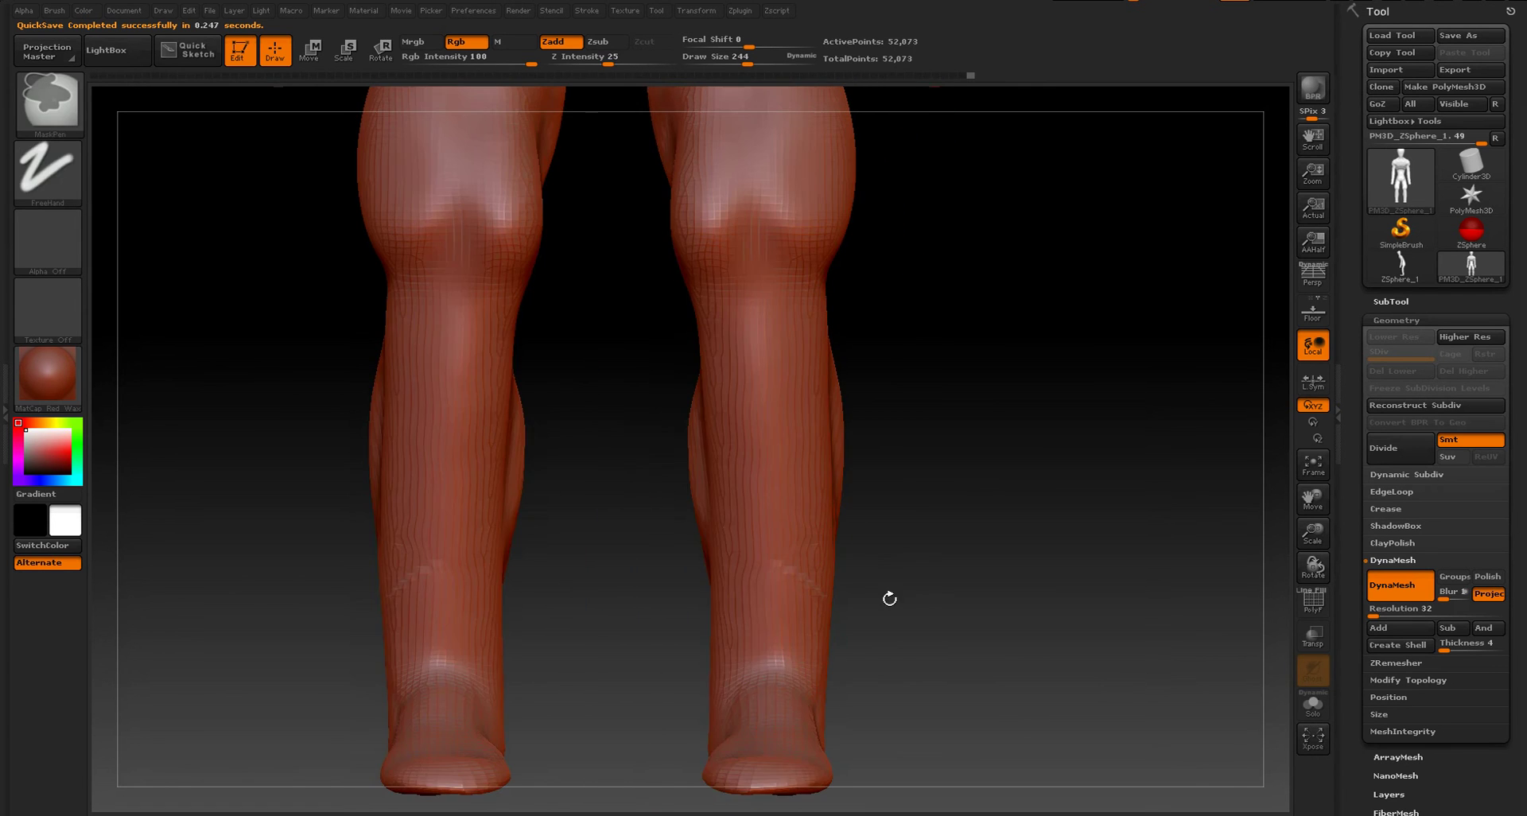
key(b)
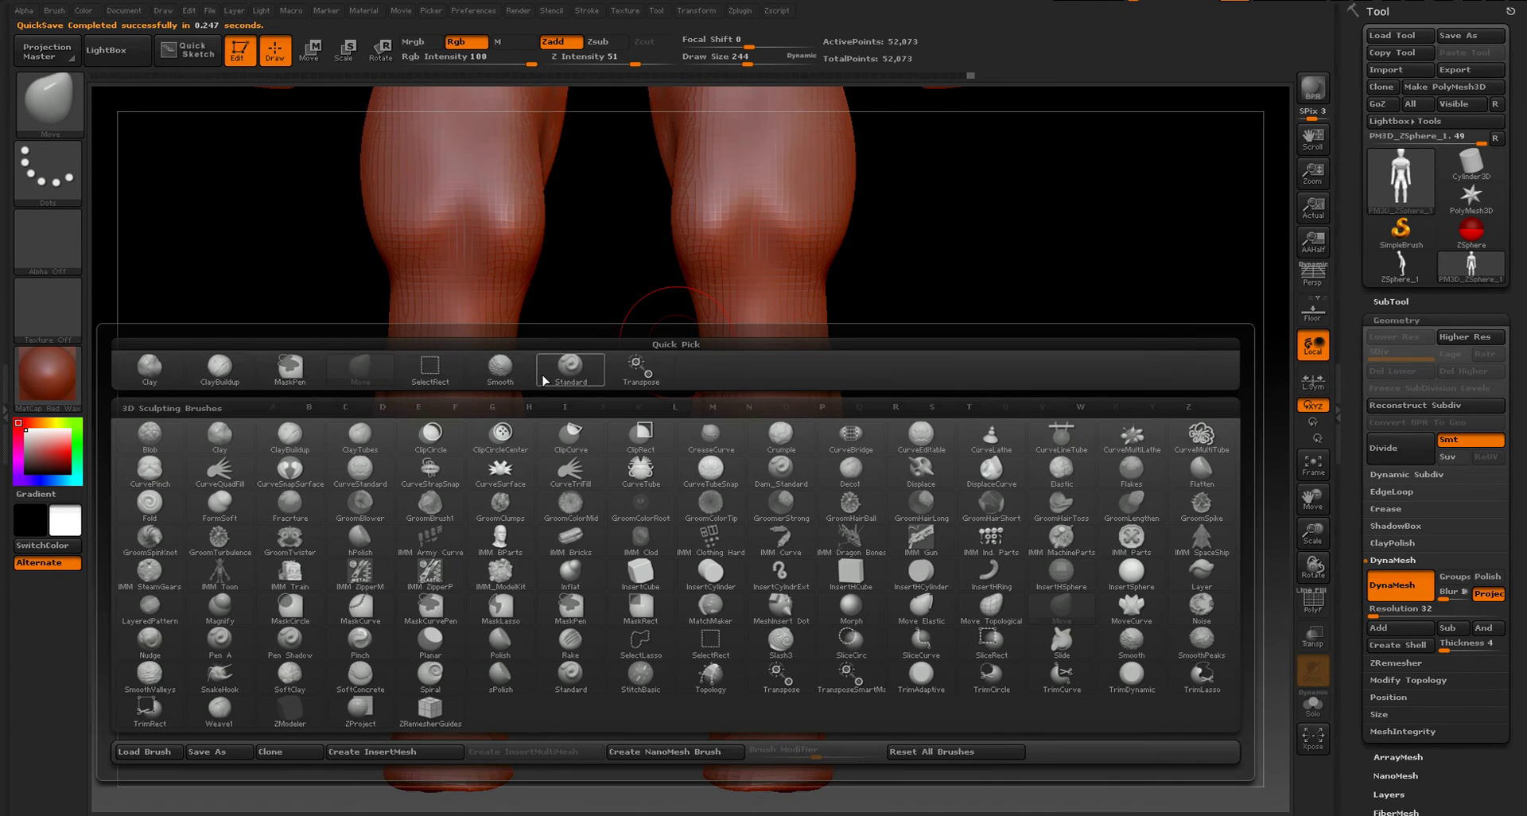
click(373, 380)
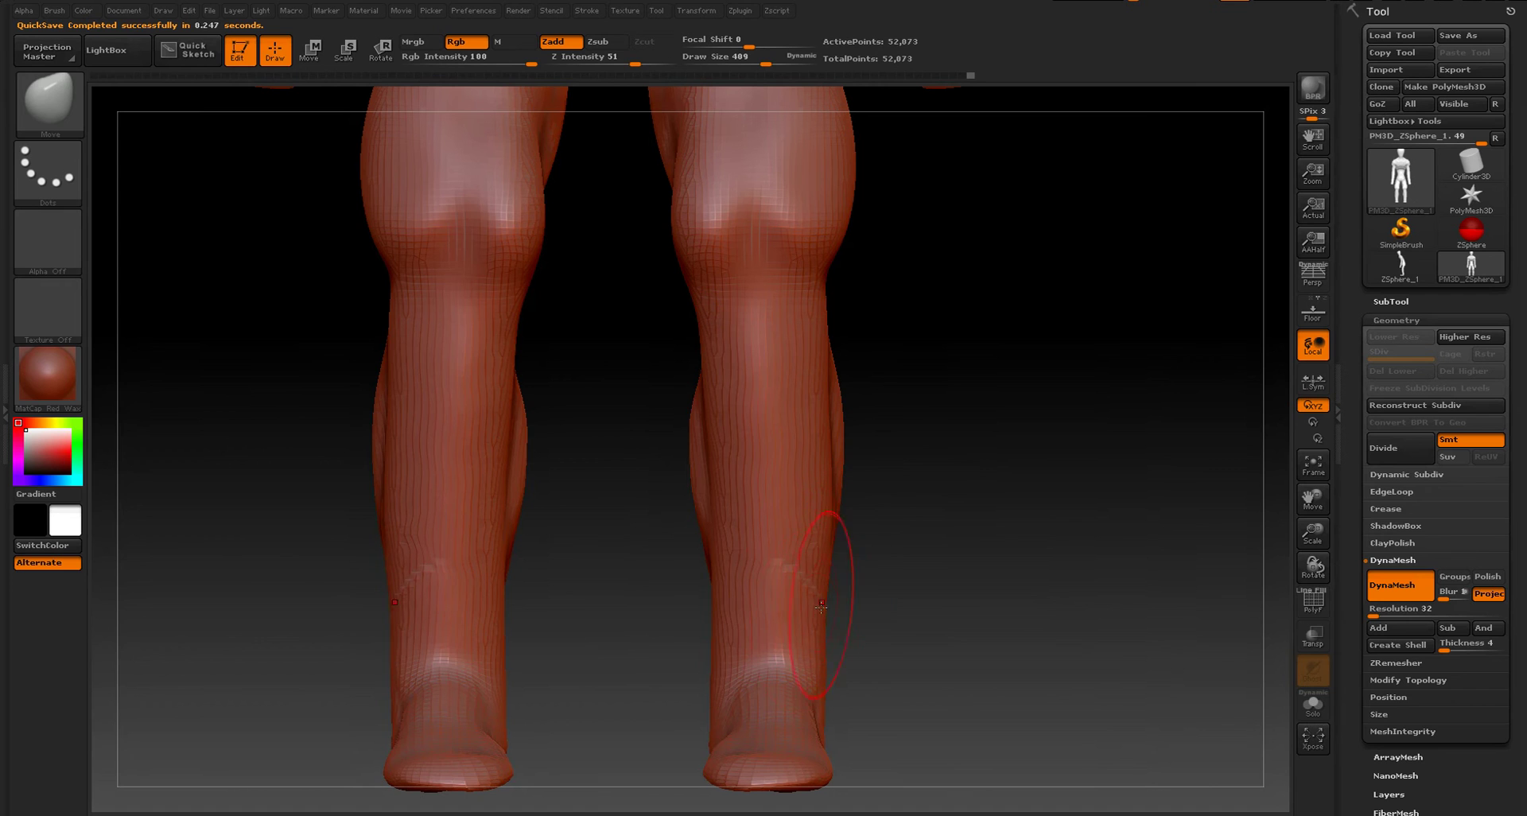
drag(713, 621, 728, 609)
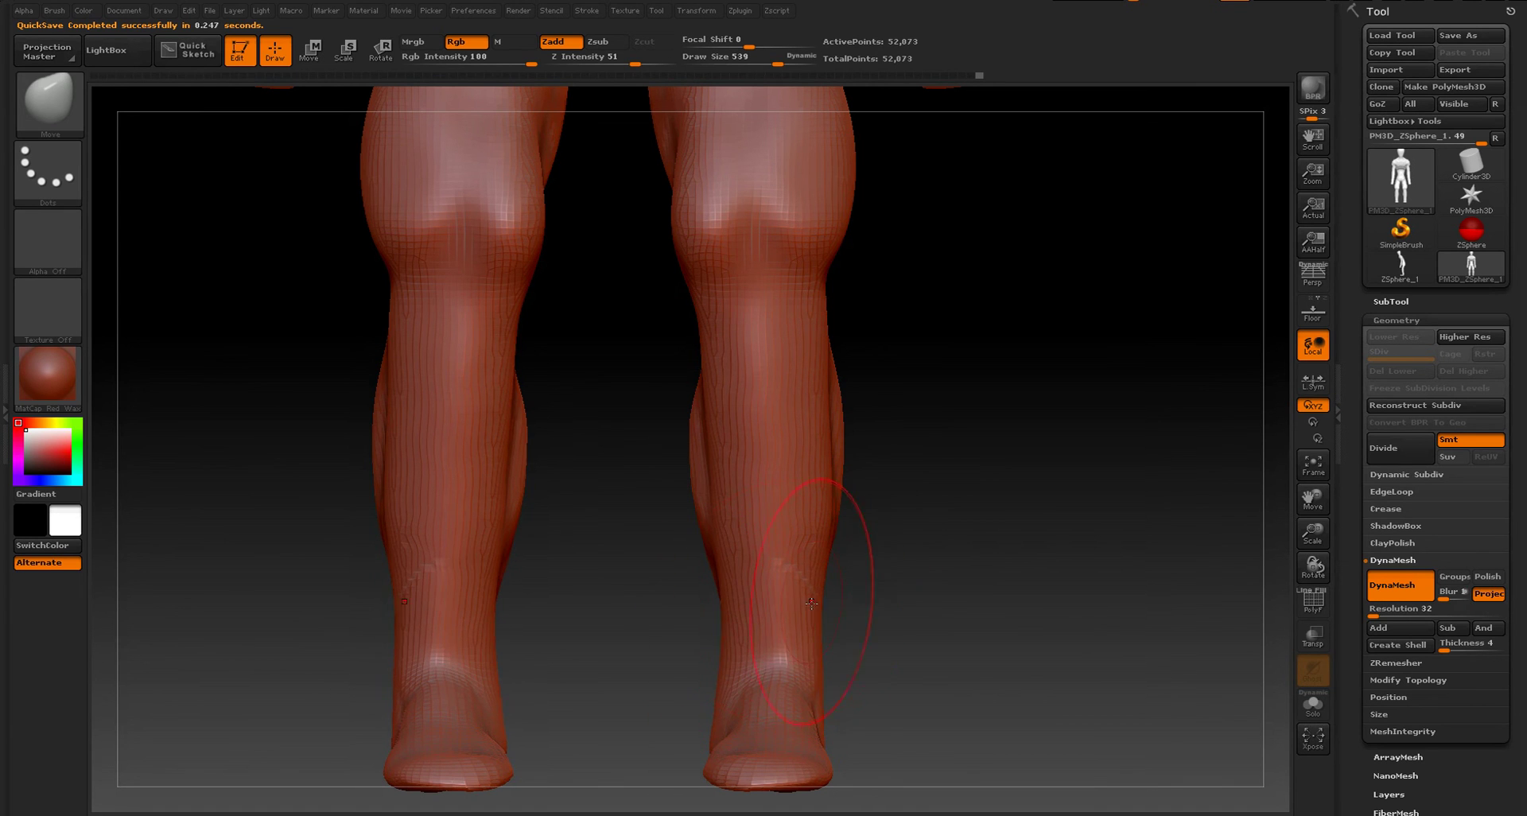
drag(807, 331, 821, 326)
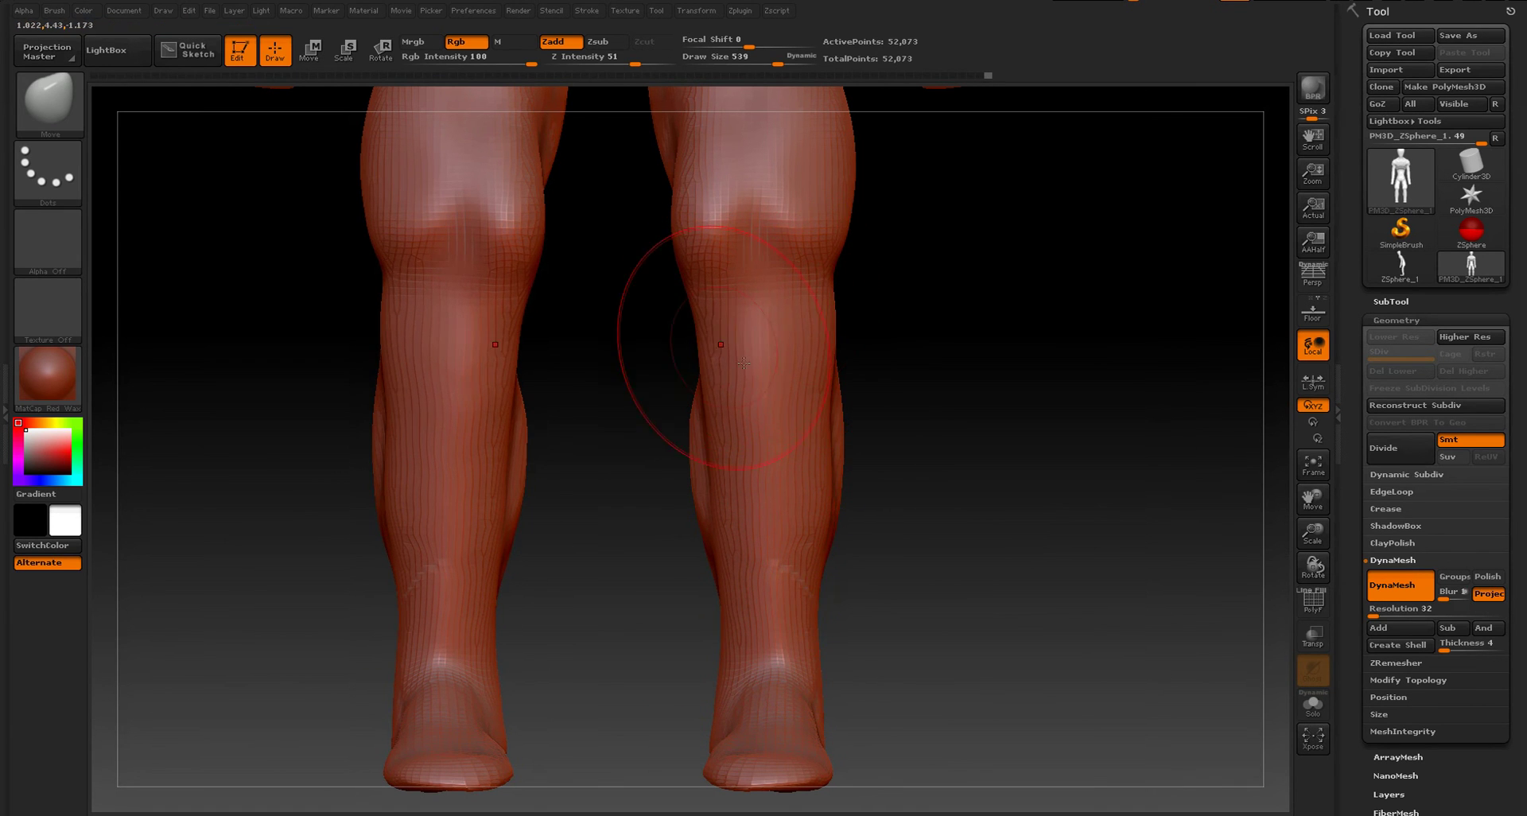
drag(821, 408, 797, 455)
- Shape the inner and outer calf contours from the front and back with the Move brush, using draw sizes 385 and 476
key(s)
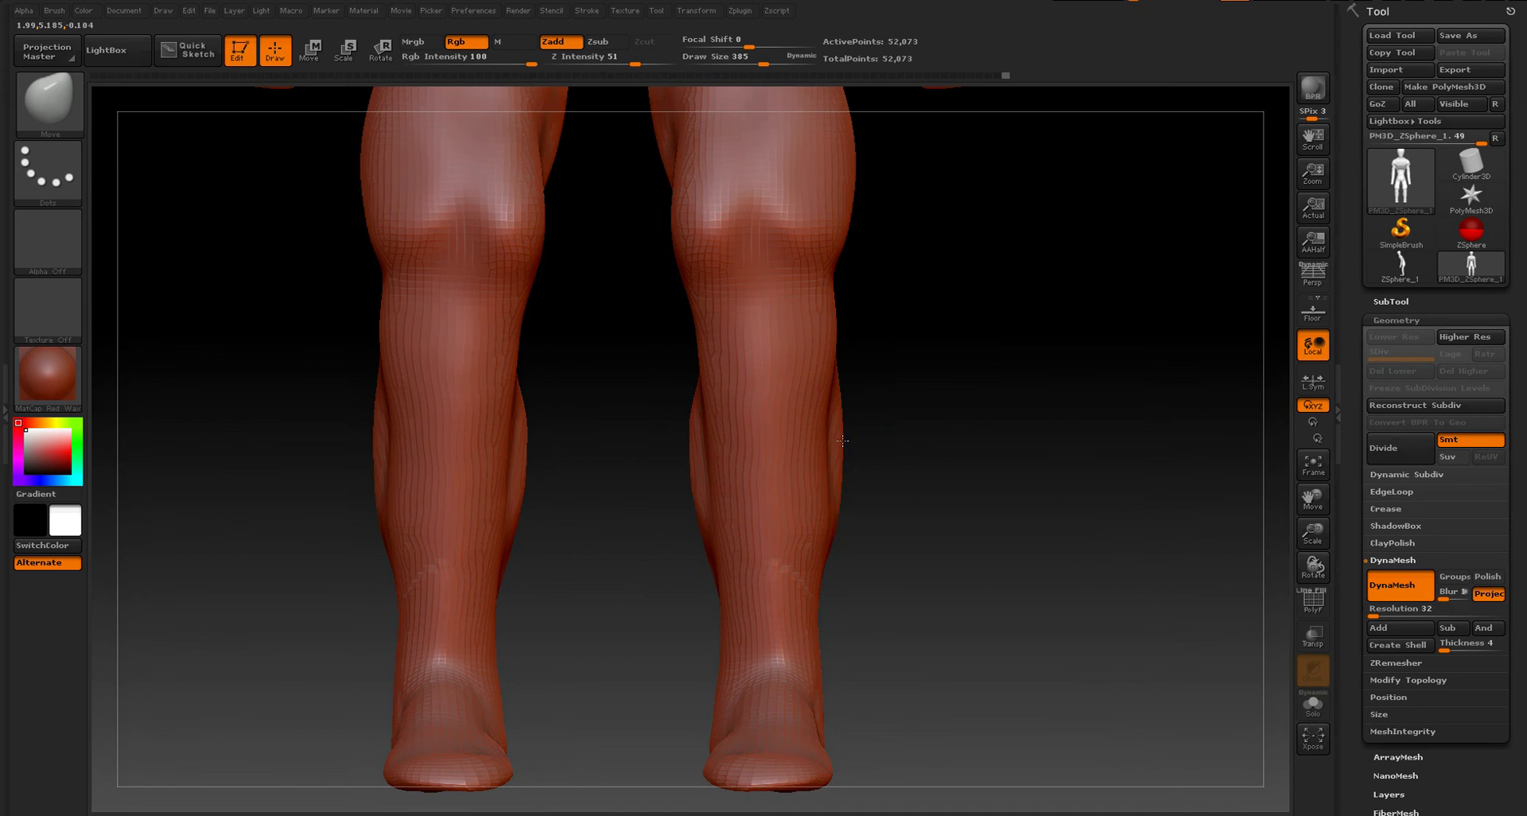
drag(914, 439, 795, 467)
key(s)
drag(973, 409, 989, 410)
drag(847, 414, 837, 416)
drag(869, 494, 863, 497)
drag(958, 570, 962, 571)
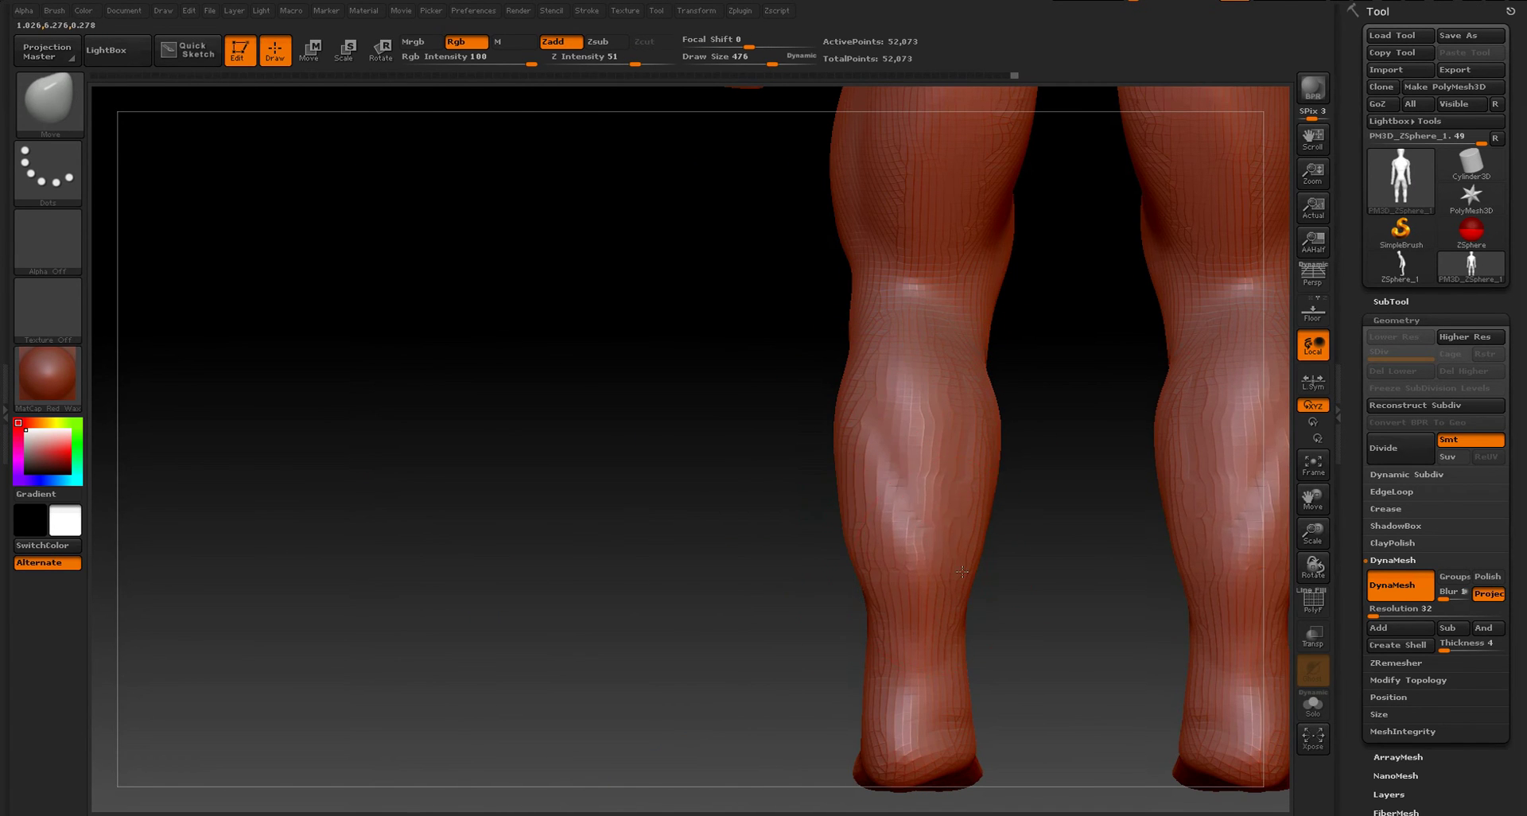
drag(972, 513, 980, 516)
drag(859, 366, 848, 370)
- Refine the calf bulge in the side and three-quarter views with the Move brush at draw size 476
shift+drag(767, 373, 864, 444)
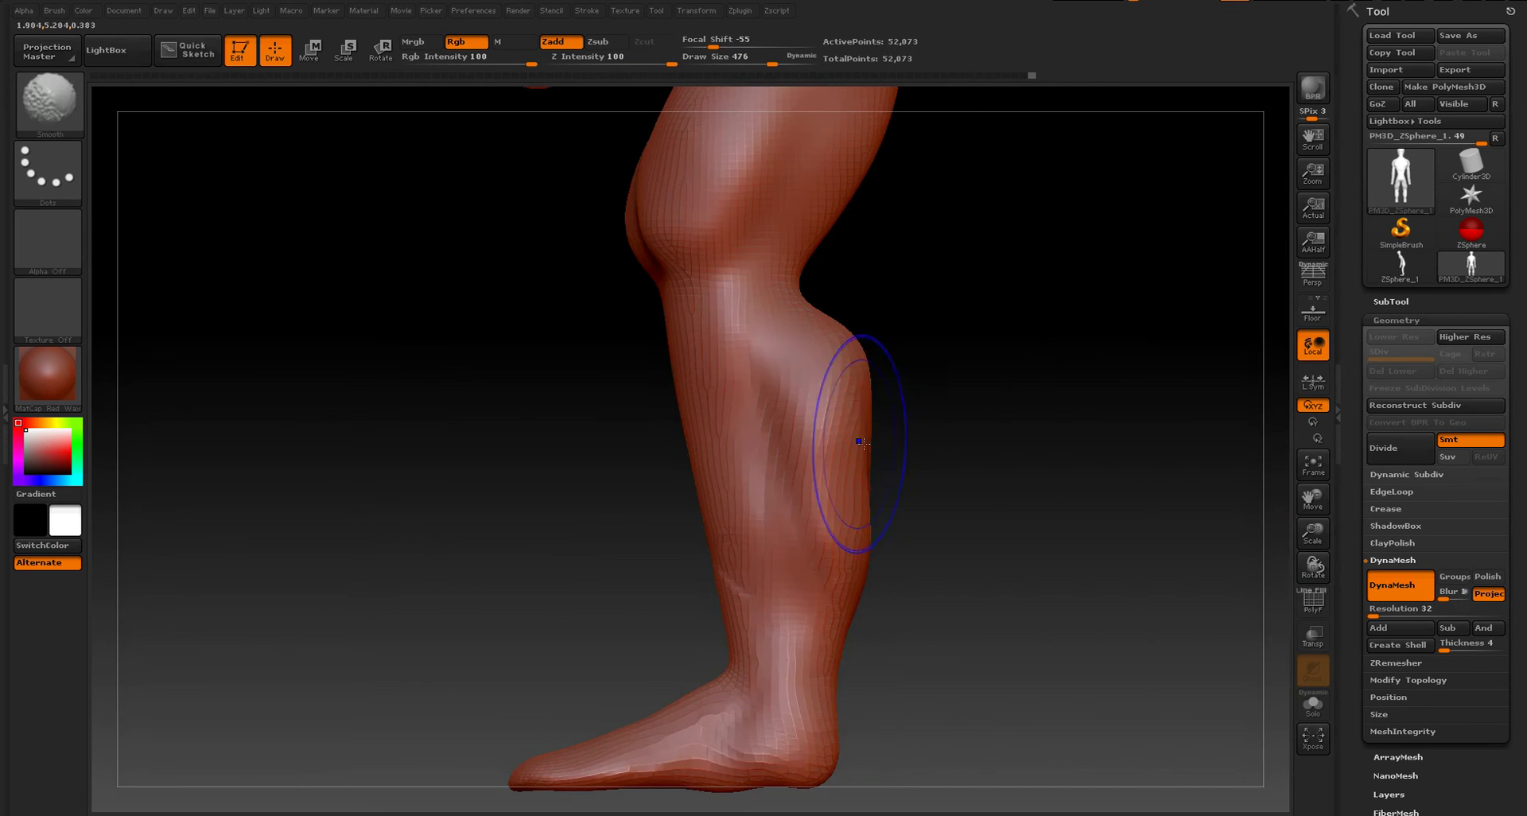
alt+drag(962, 404, 1009, 489)
drag(897, 432, 878, 501)
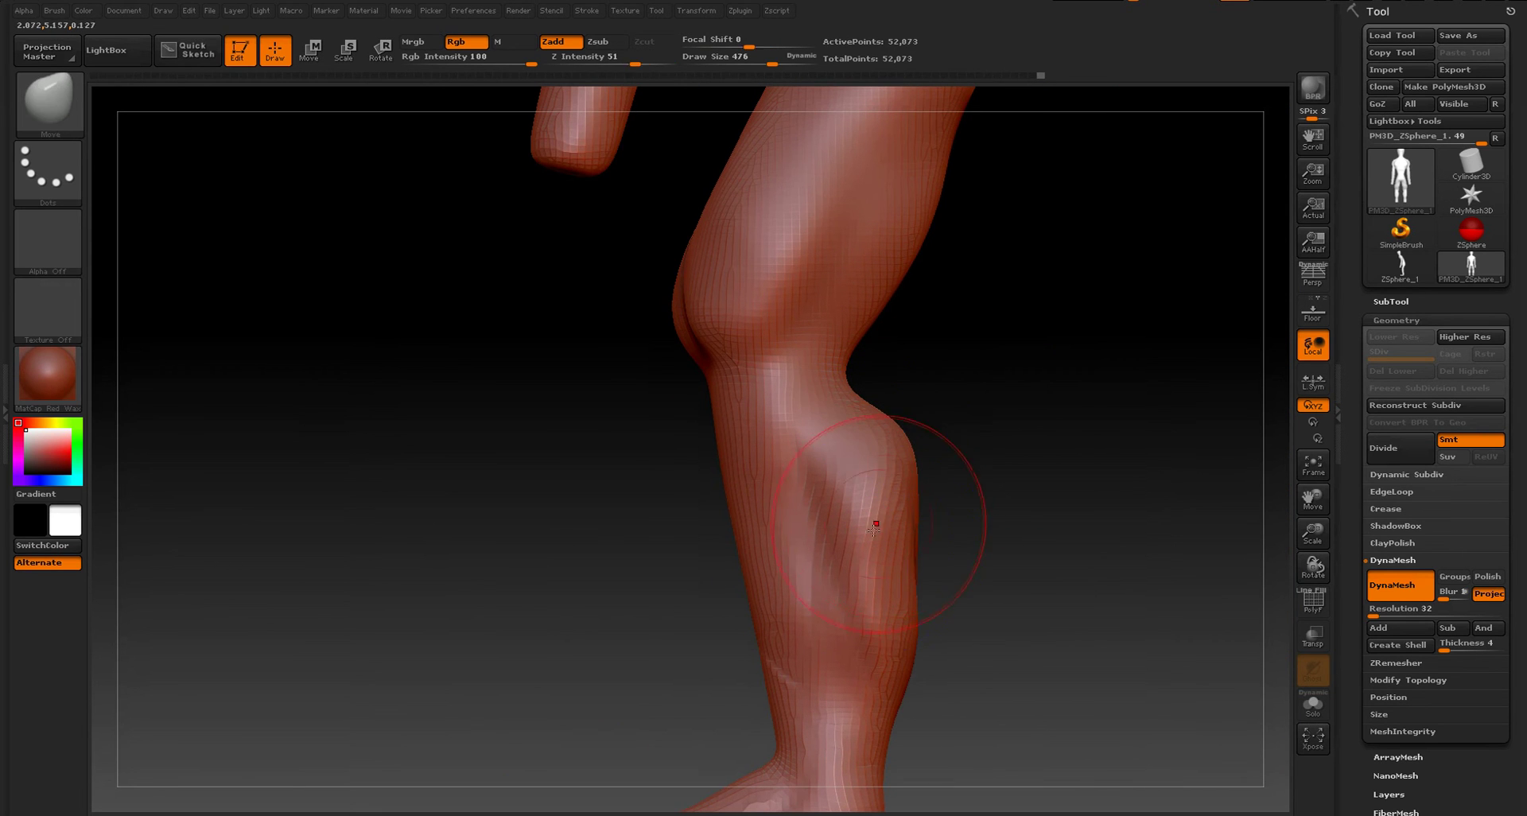
- Examine the whole figure's proportions from the front and in side profile
key(f)
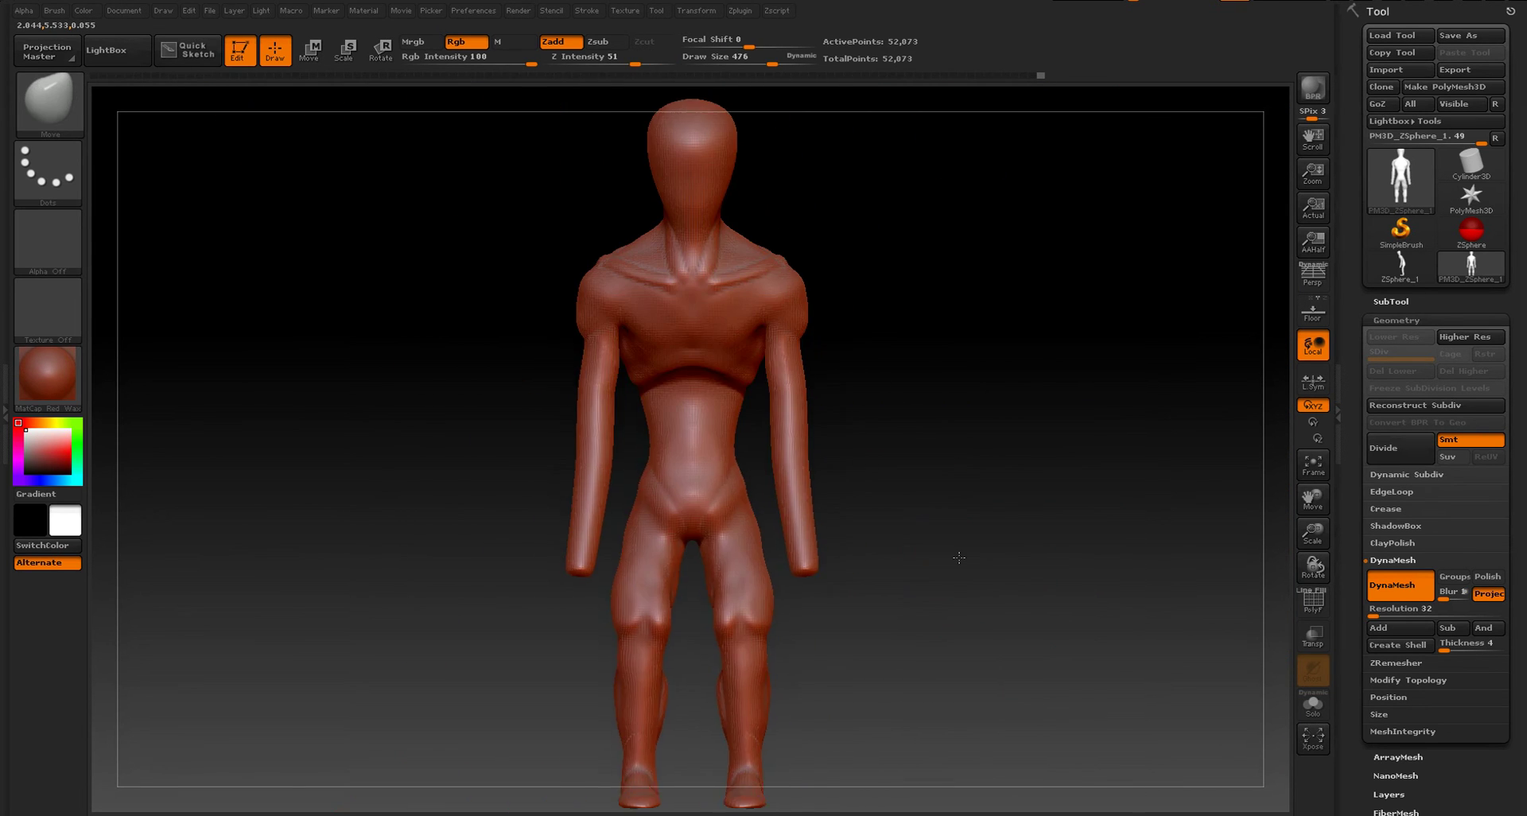
mouse_move(959, 557)
alt+mouse_down()
mouse_move(1003, 446)
mouse_move(1000, 476)
alt+mouse_up()
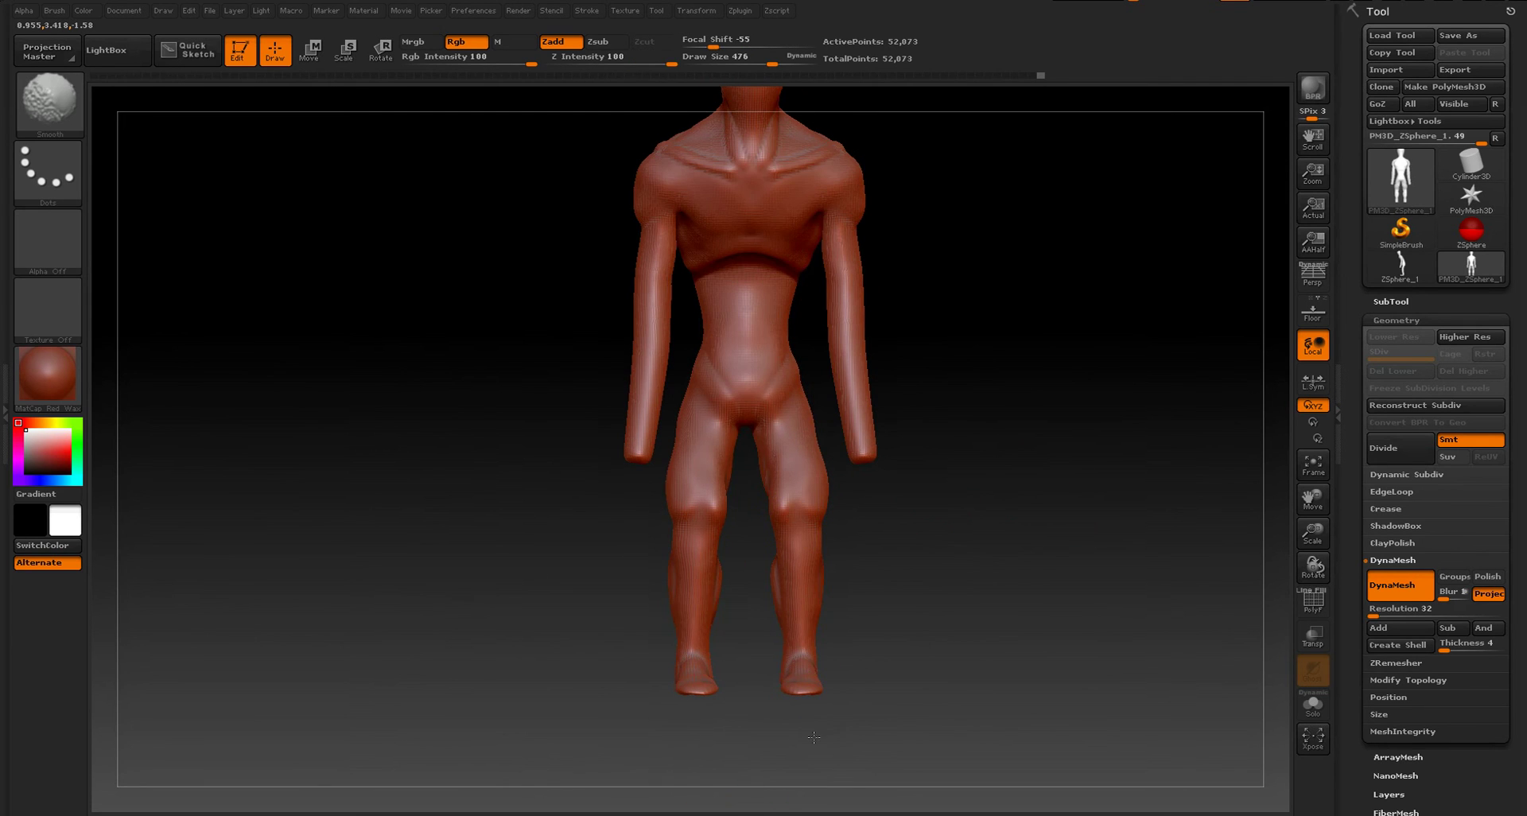
mouse_move(813, 737)
mouse_down()
mouse_move(950, 586)
mouse_move(981, 587)
mouse_move(968, 457)
mouse_move(959, 510)
mouse_move(1015, 503)
mouse_up()
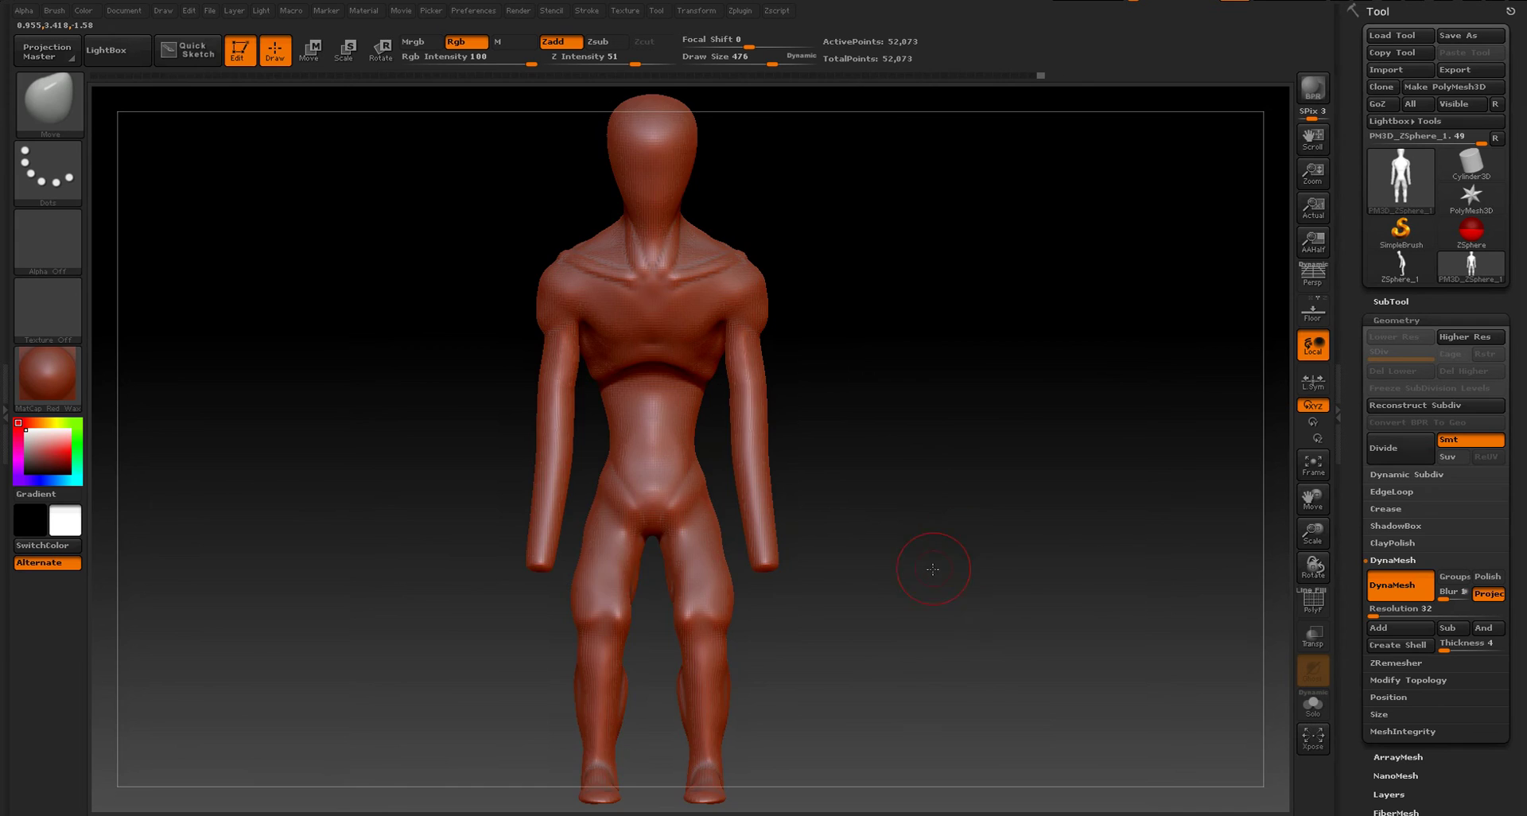
alt+drag(933, 568, 1010, 450)
ctrl+right_drag(1010, 450, 991, 389)
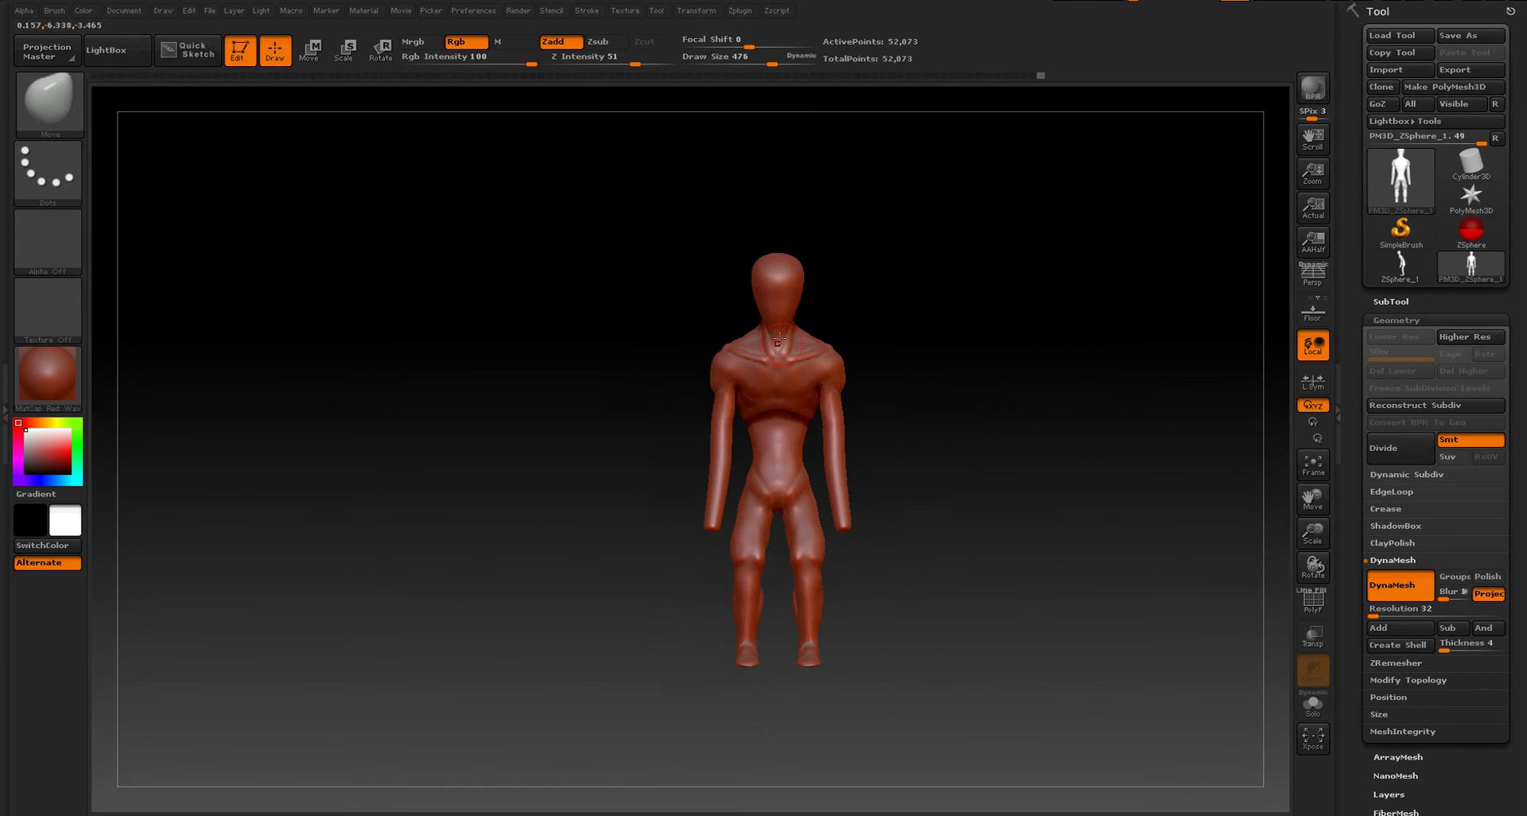
shift+drag(967, 388, 835, 485)
alt+drag(907, 517, 900, 387)
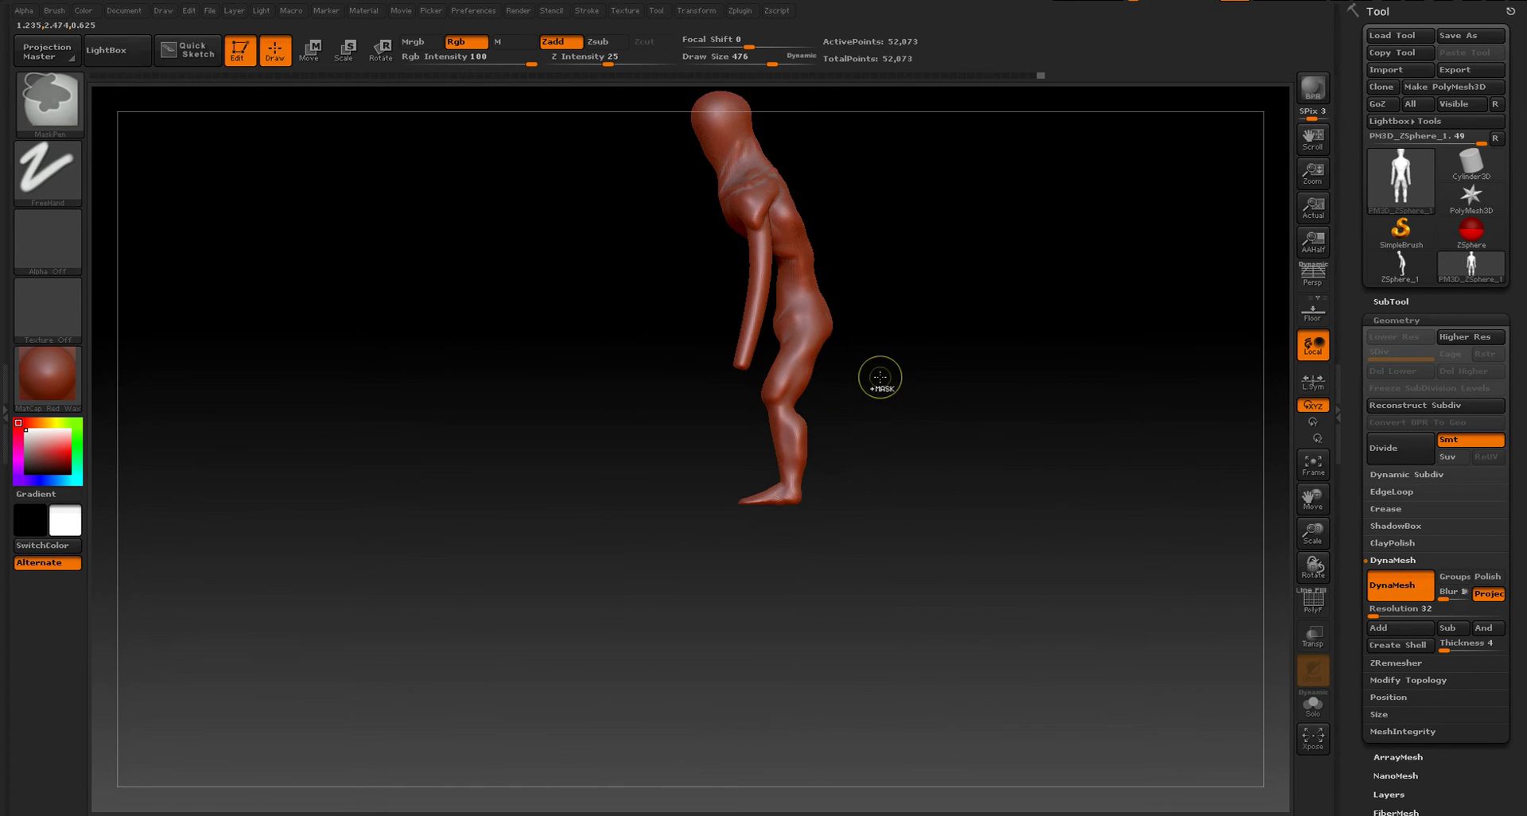
ctrl+right_drag(880, 378, 868, 548)
- Try to reshape the lower legs and feet in side view with the Move brush at draw size 1000, and undo the strokes
key(s)
drag(824, 440, 867, 440)
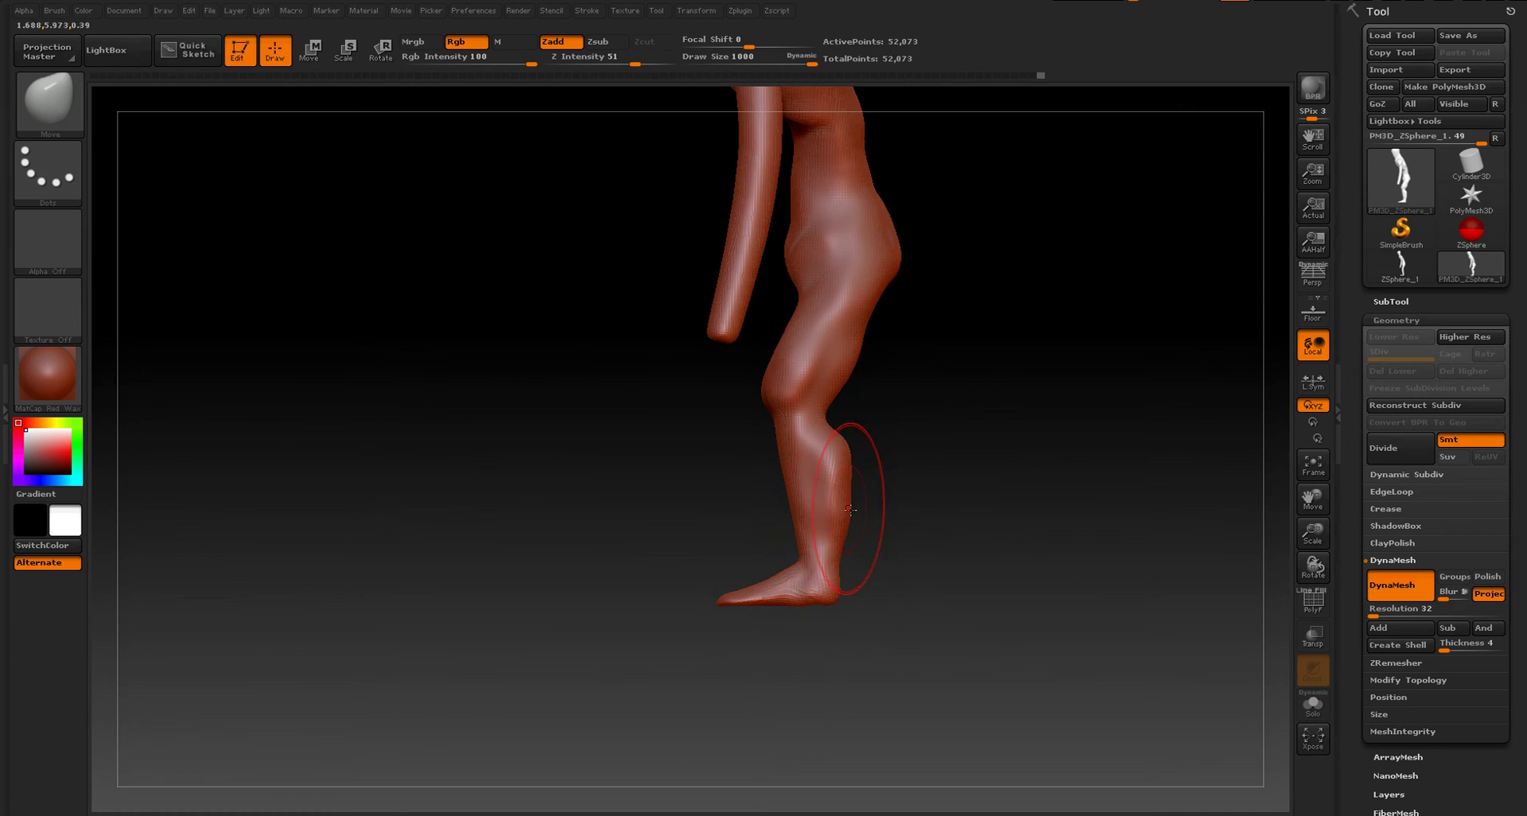
drag(819, 486, 827, 521)
key(ctrl+z)
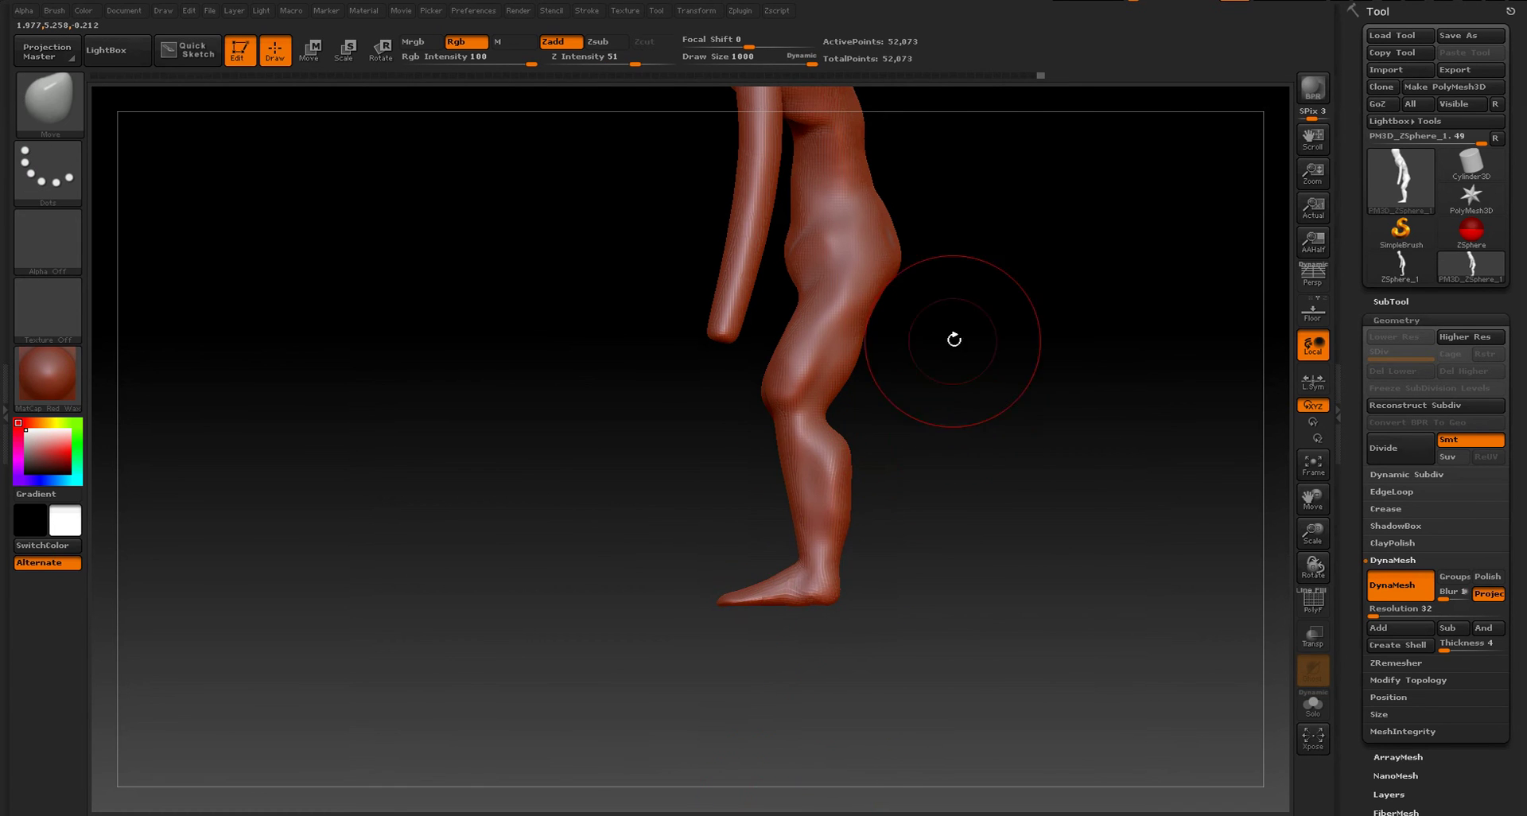
alt+drag(954, 337, 936, 452)
drag(758, 711, 754, 747)
drag(804, 533, 806, 549)
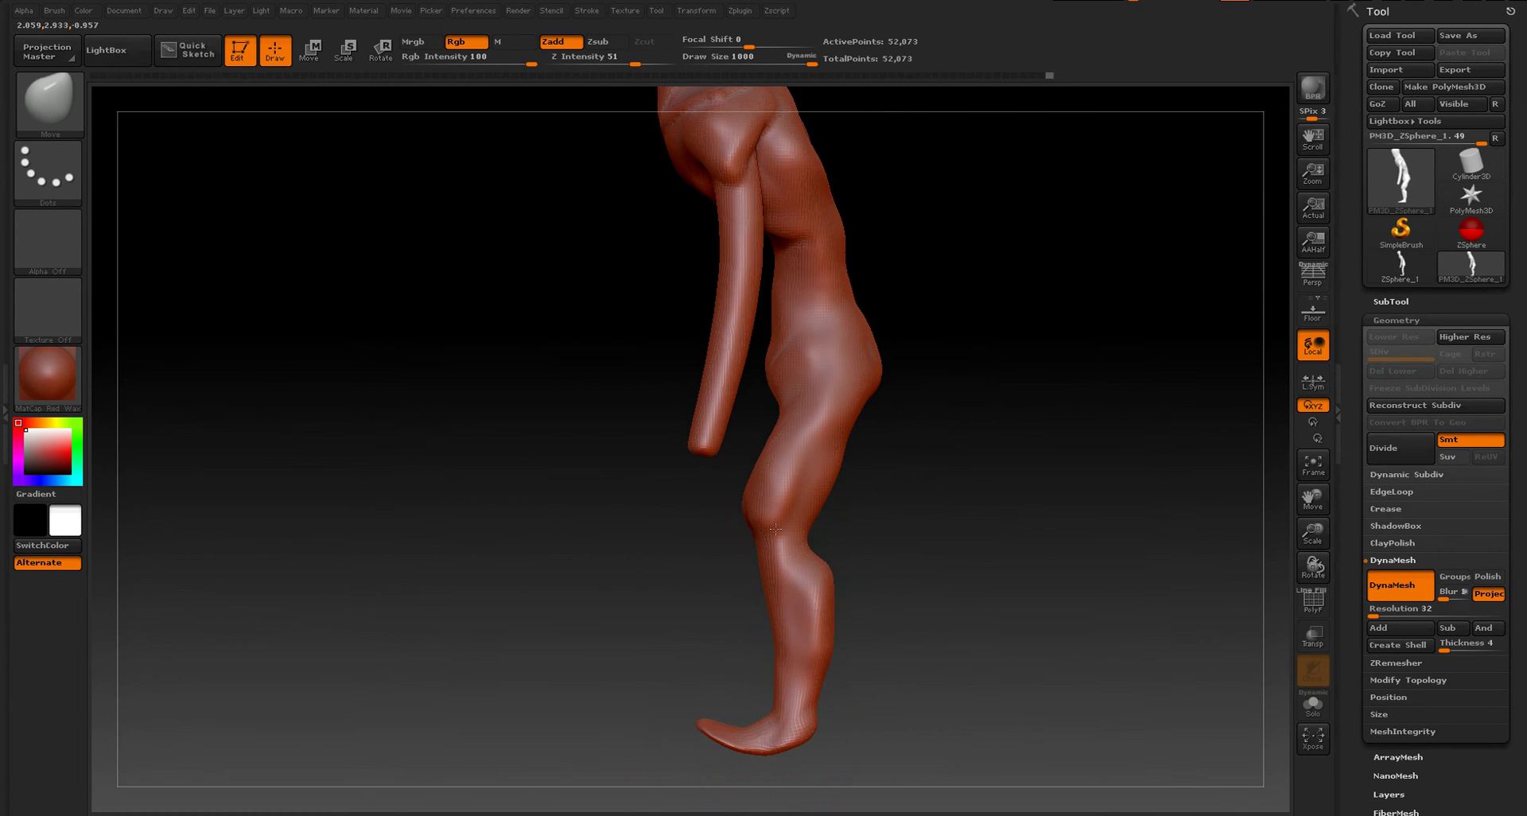
key(ctrl+z)
key(ctrl+z)
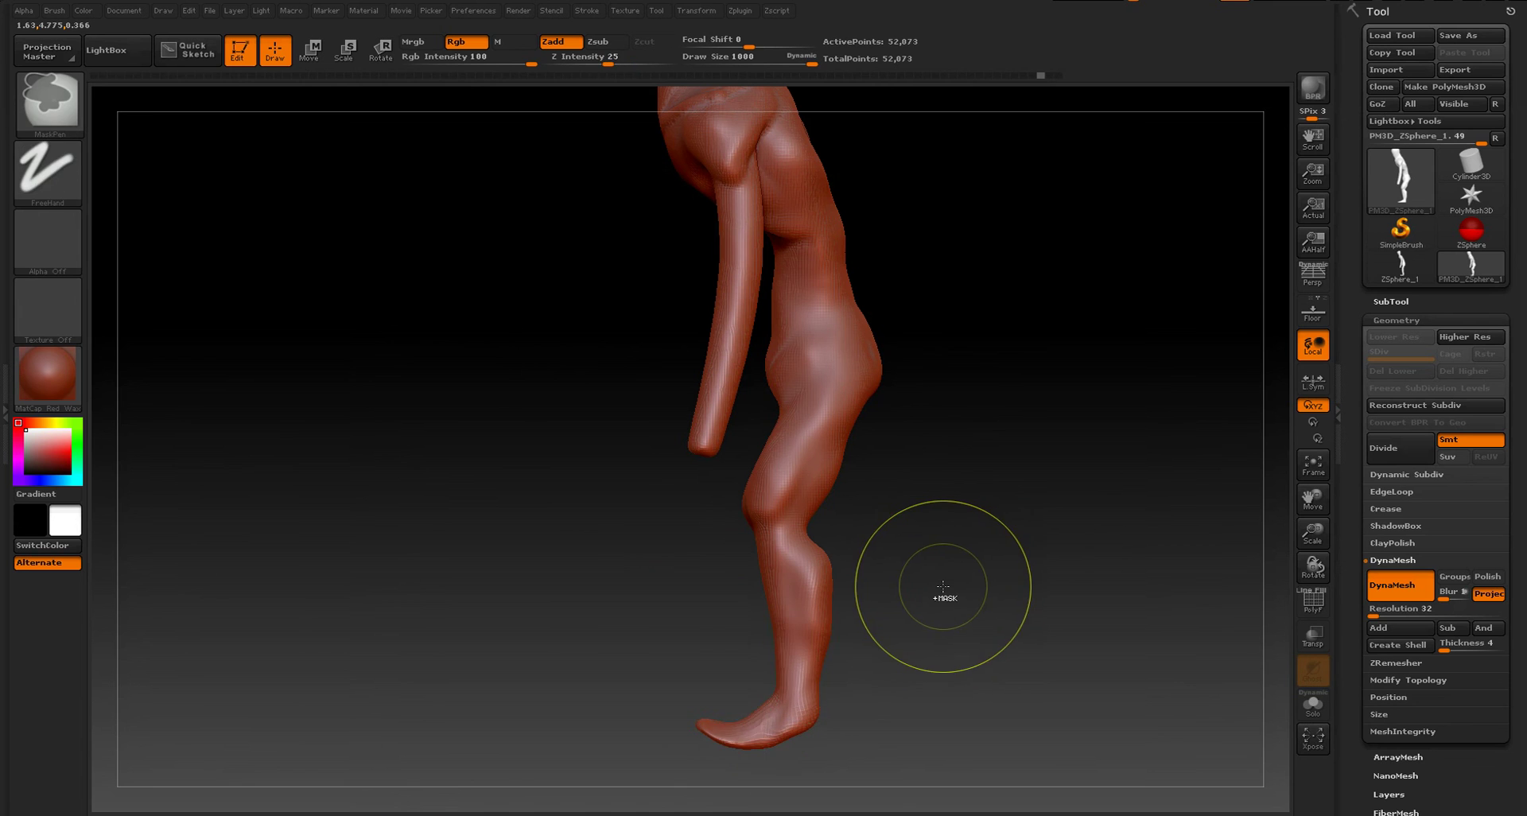
drag(941, 563, 957, 564)
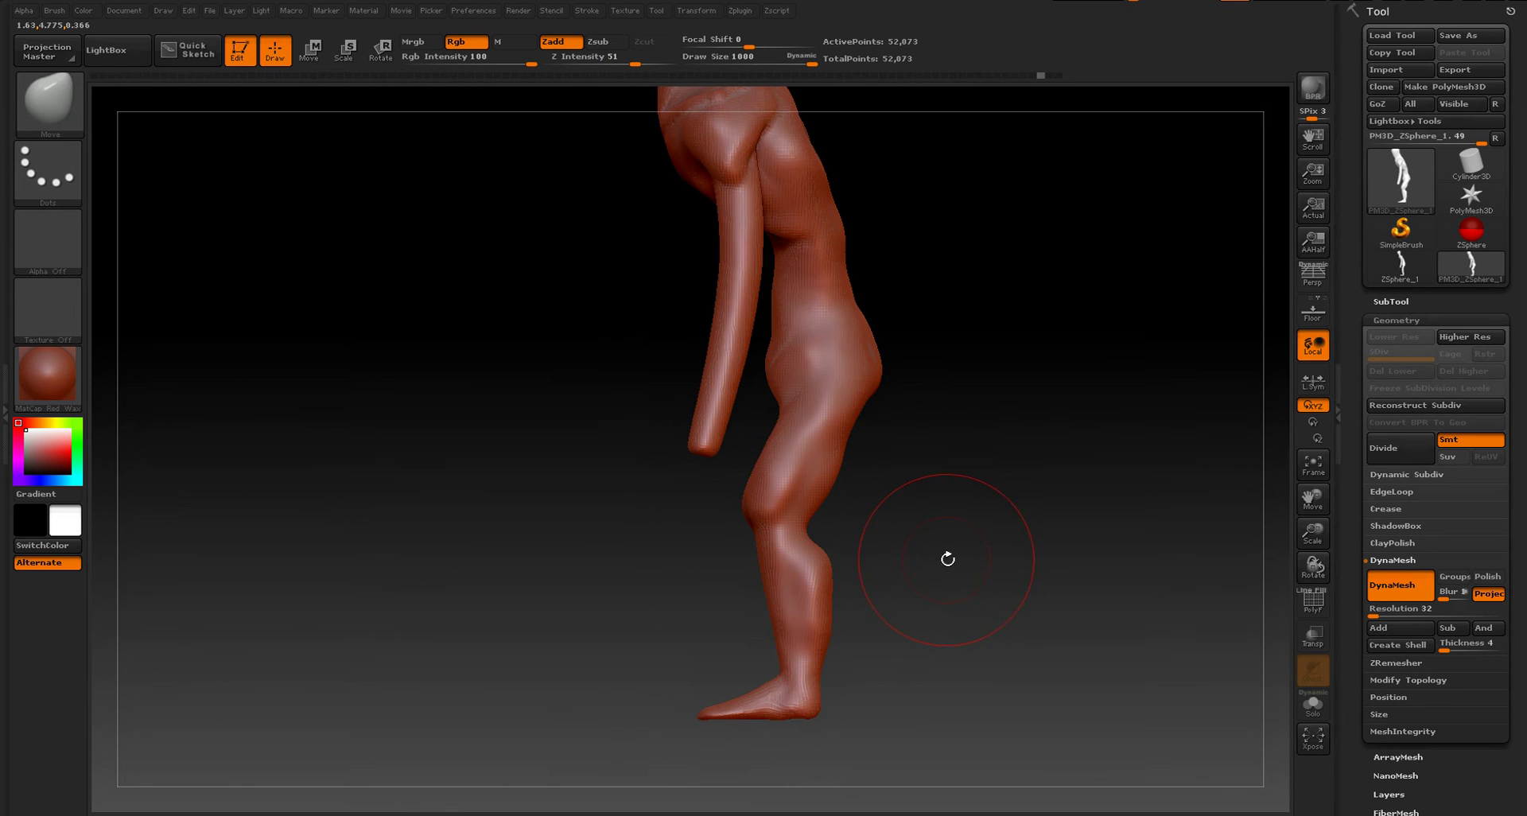
- Mask both legs from the feet up over the buttocks in side view with the MaskPen at draw size 667
key(s)
mouse_move(819, 460)
mouse_down()
mouse_move(796, 466)
mouse_move(773, 726)
mouse_up()
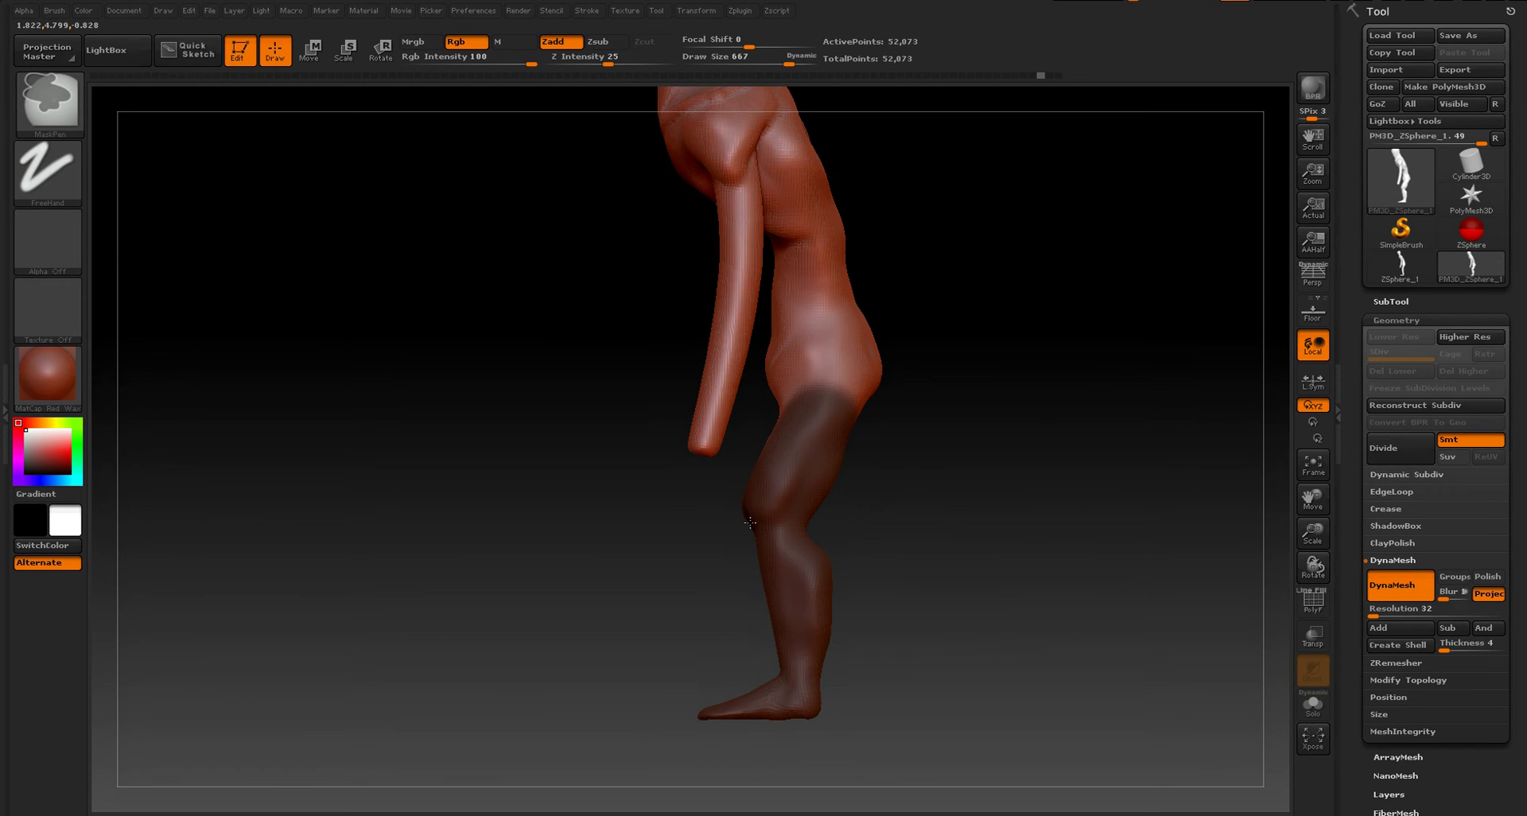
ctrl+drag(784, 442, 914, 365)
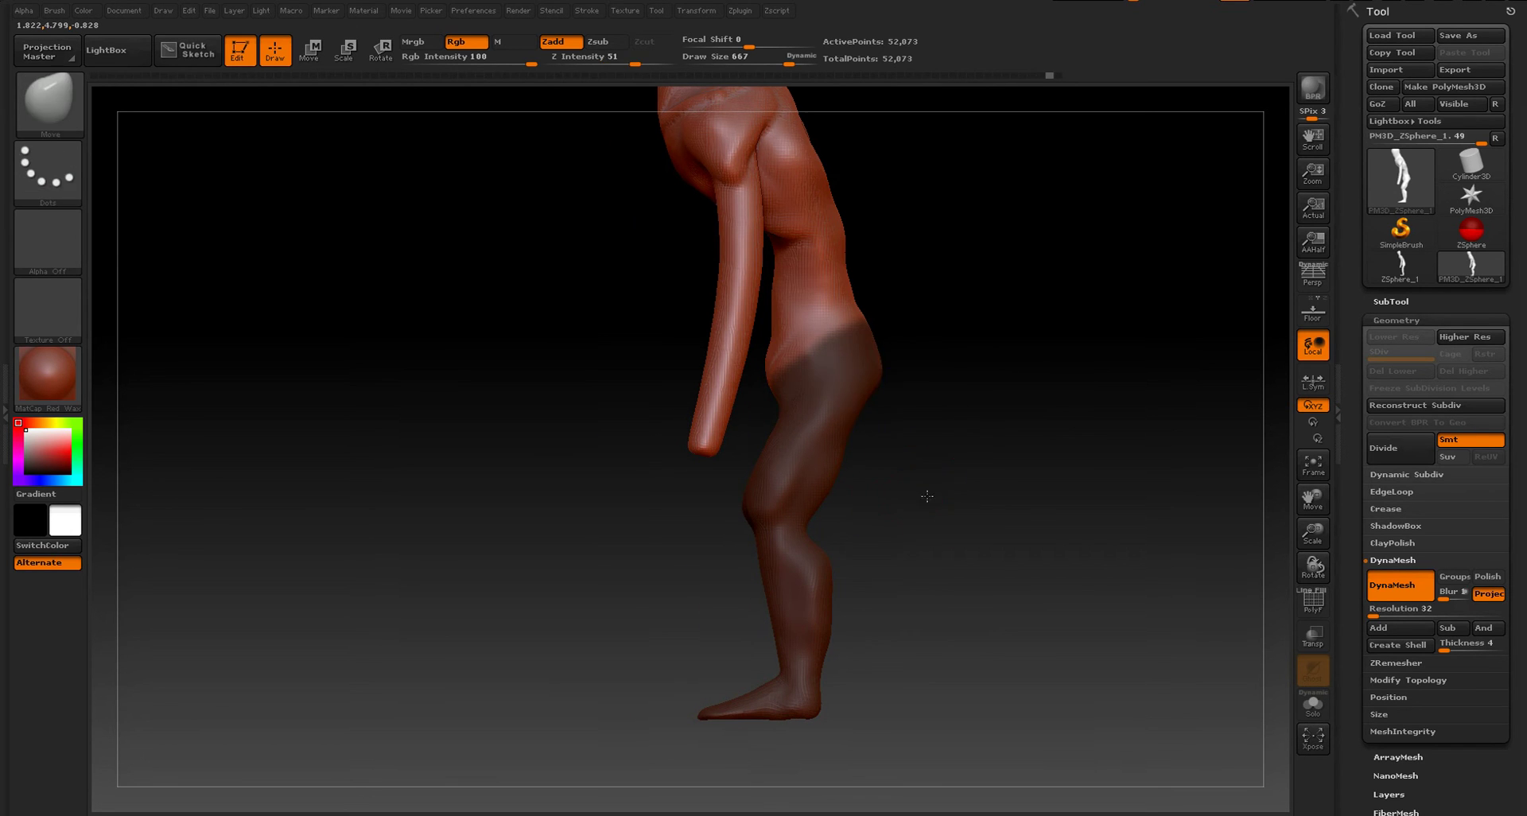
- Touch up the leg mask around the inner thighs in front view, and invert it so that only the legs stay editable
shift+drag(928, 498, 786, 516)
ctrl+drag(662, 509, 655, 536)
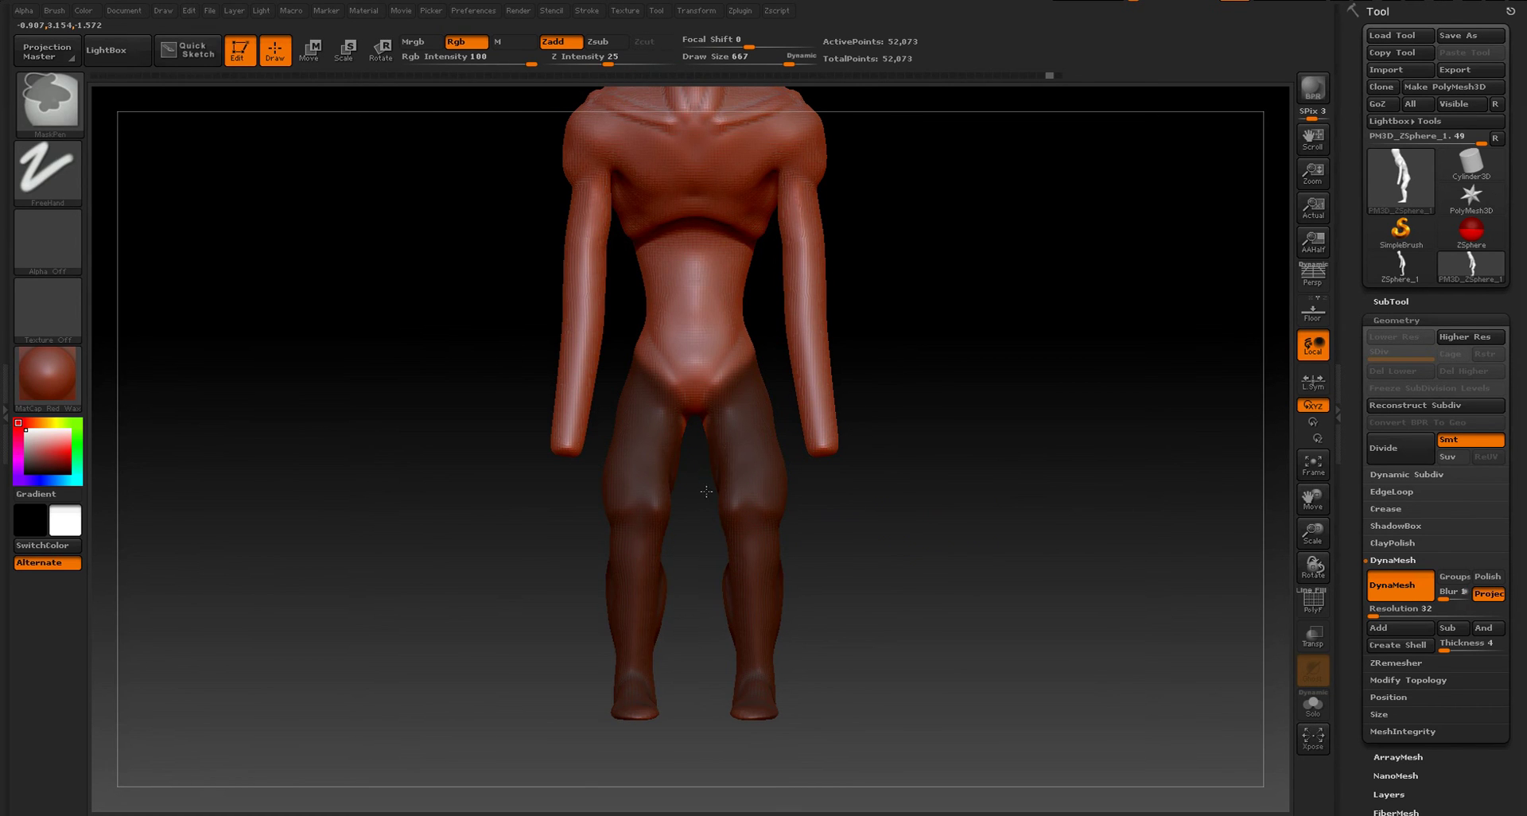
mouse_move(835, 557)
mouse_down()
mouse_move(920, 562)
mouse_move(856, 556)
mouse_move(903, 553)
mouse_move(856, 352)
mouse_up()
ctrl+drag(768, 467, 752, 466)
mouse_move(803, 517)
mouse_down()
mouse_move(869, 573)
mouse_move(880, 521)
mouse_move(957, 532)
mouse_up()
drag(1012, 344, 869, 443)
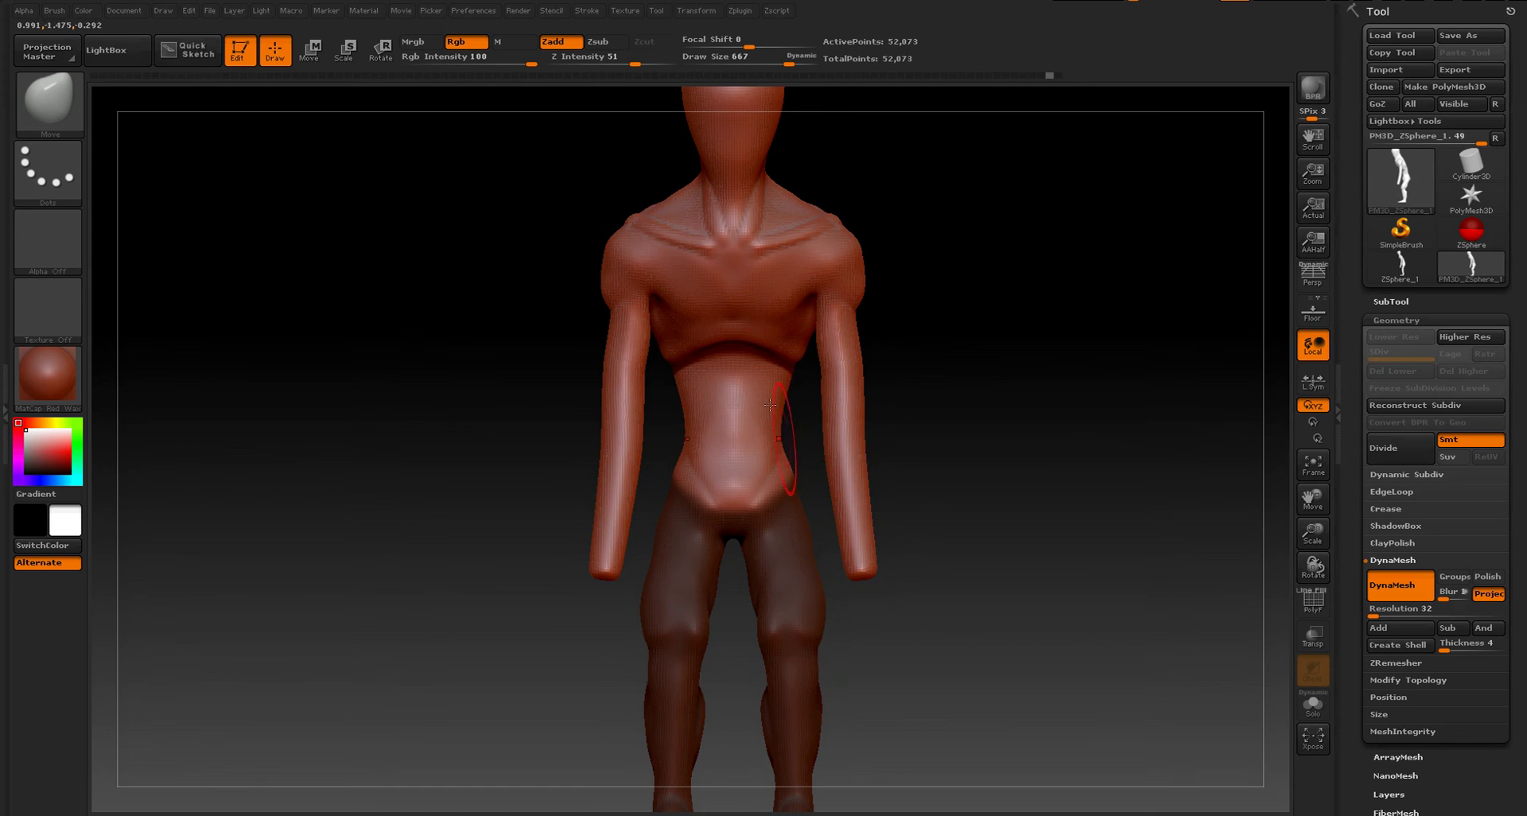
alt+drag(932, 522, 1016, 307)
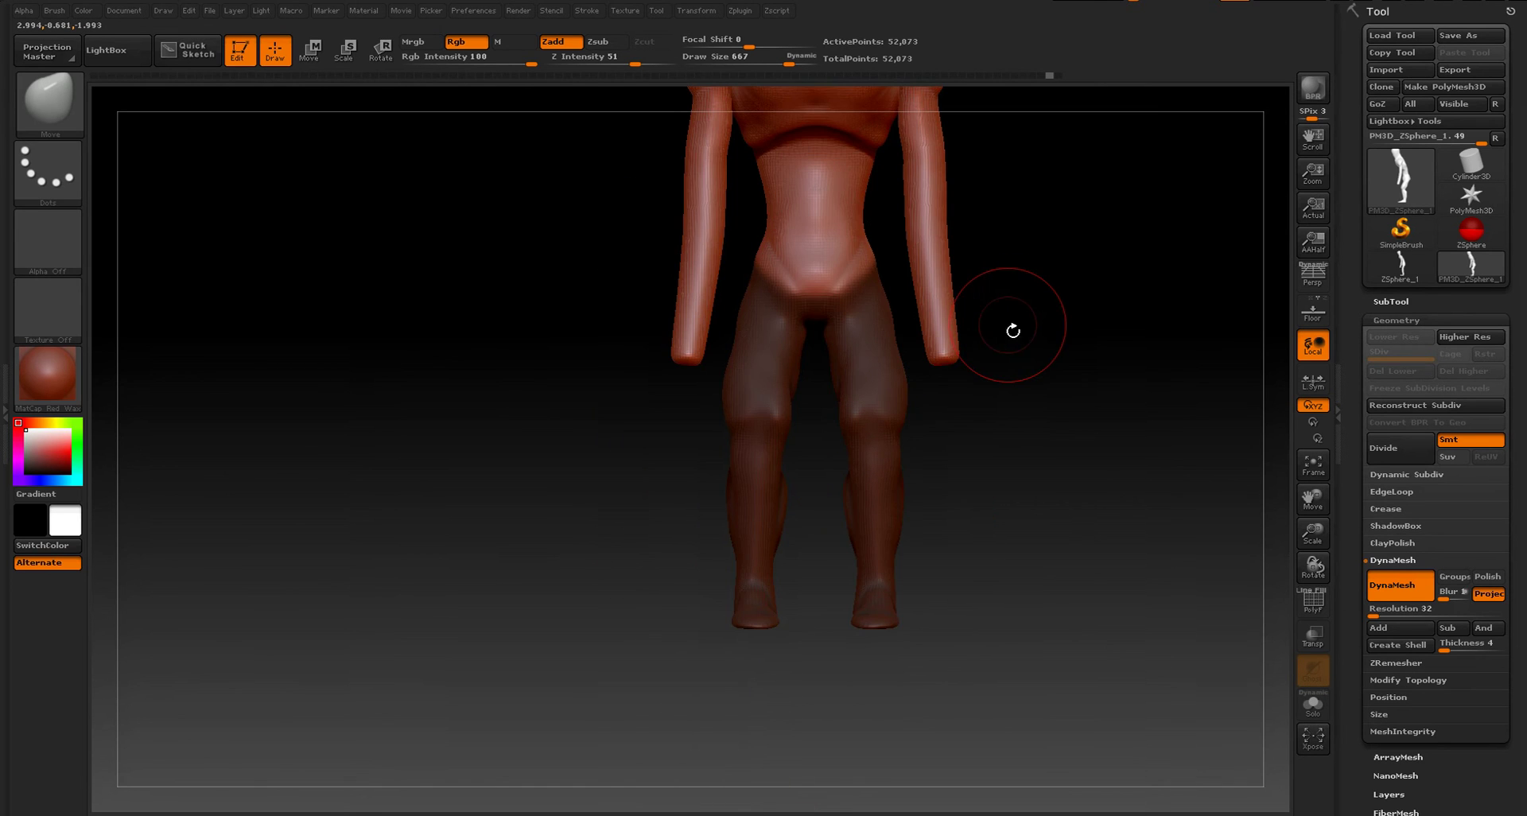
alt+drag(1113, 287, 1092, 390)
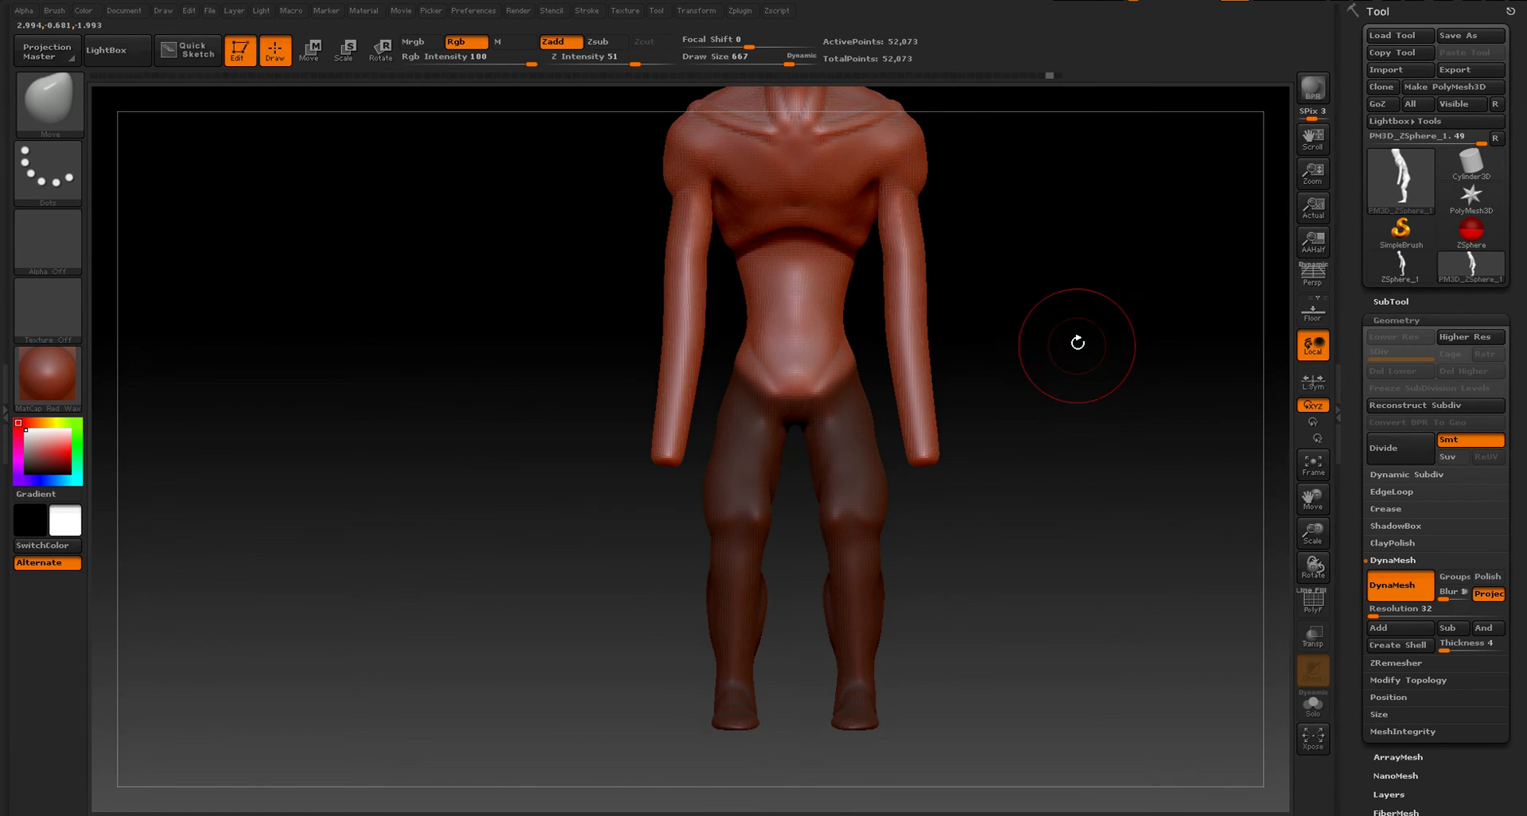
ctrl+click(1081, 301)
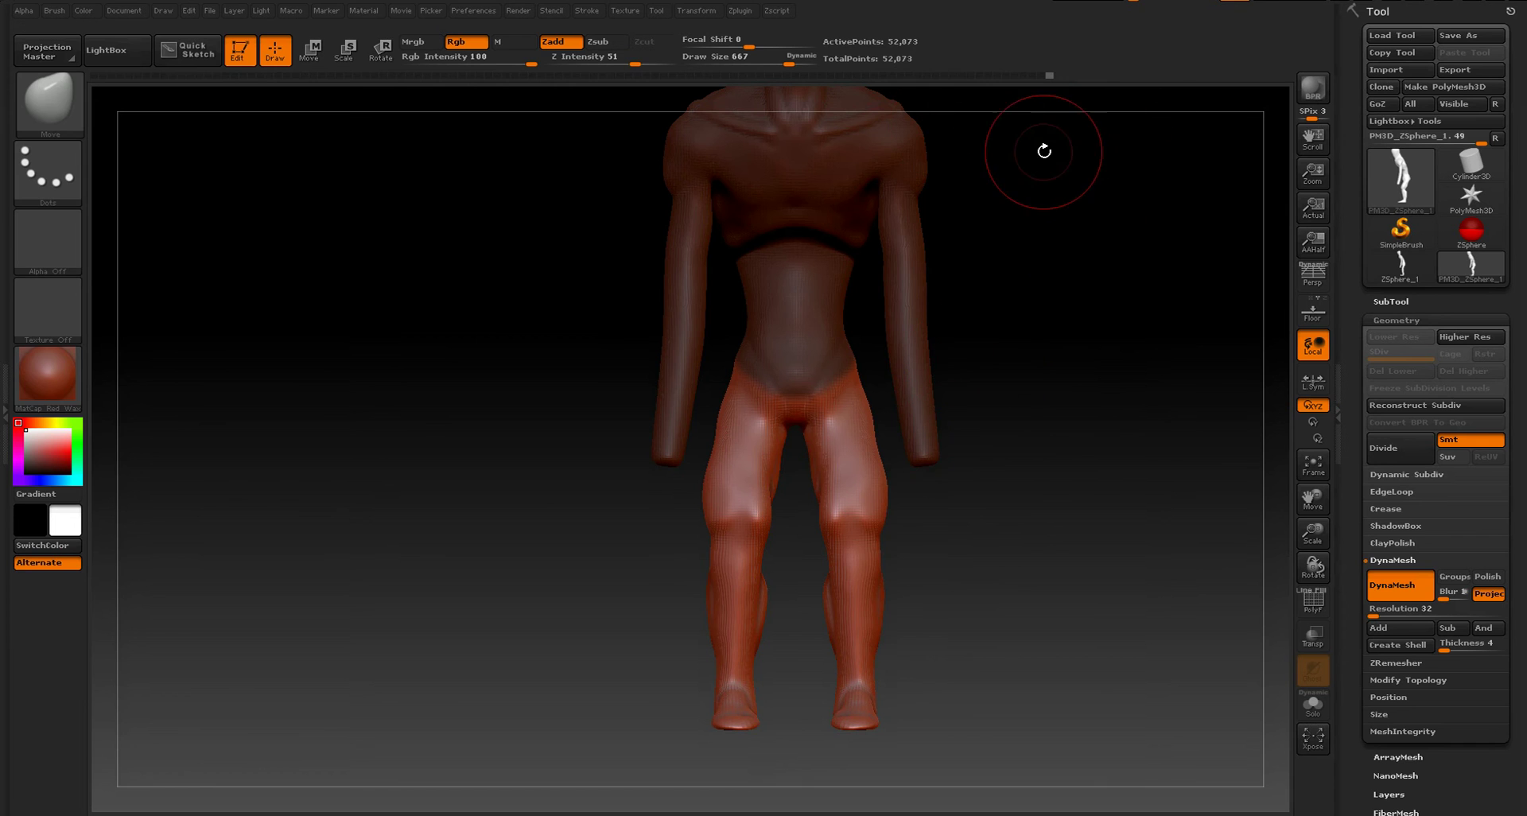
- Activate Transpose Scale for the unmasked legs in side view
drag(903, 599, 1067, 375)
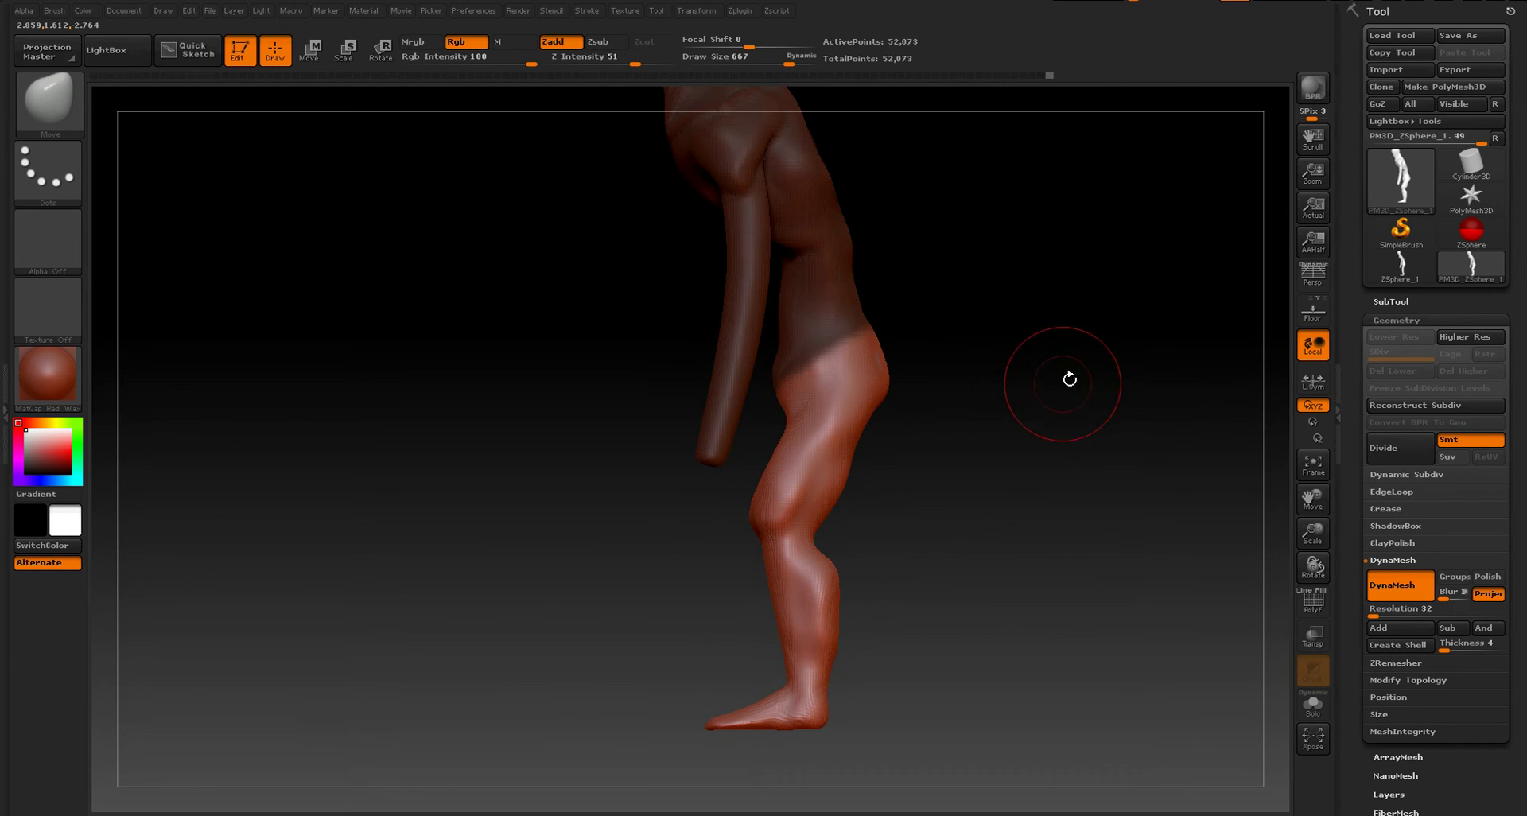
click(343, 50)
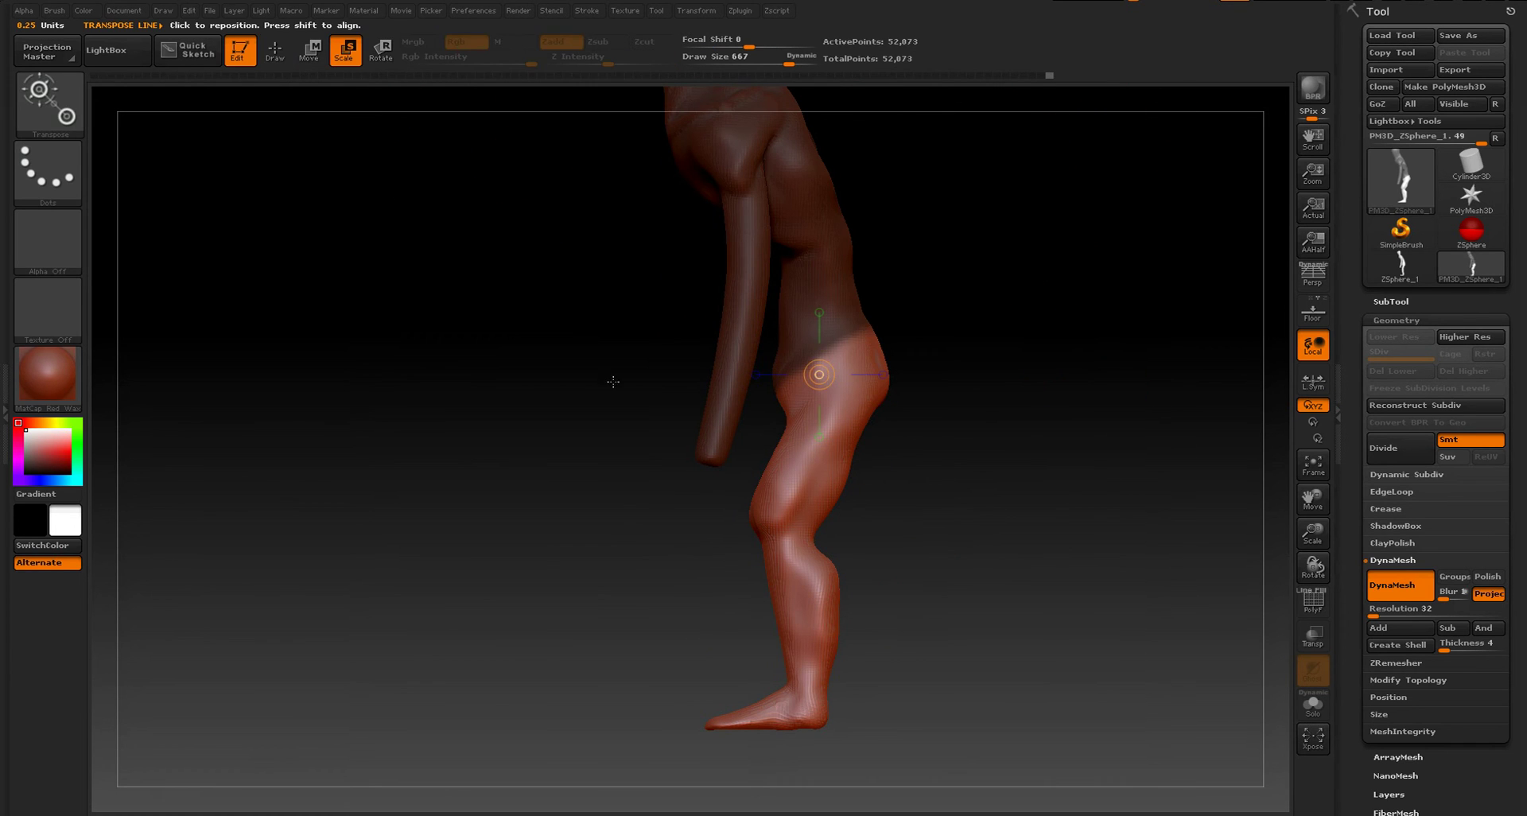
alt+drag(911, 381, 929, 316)
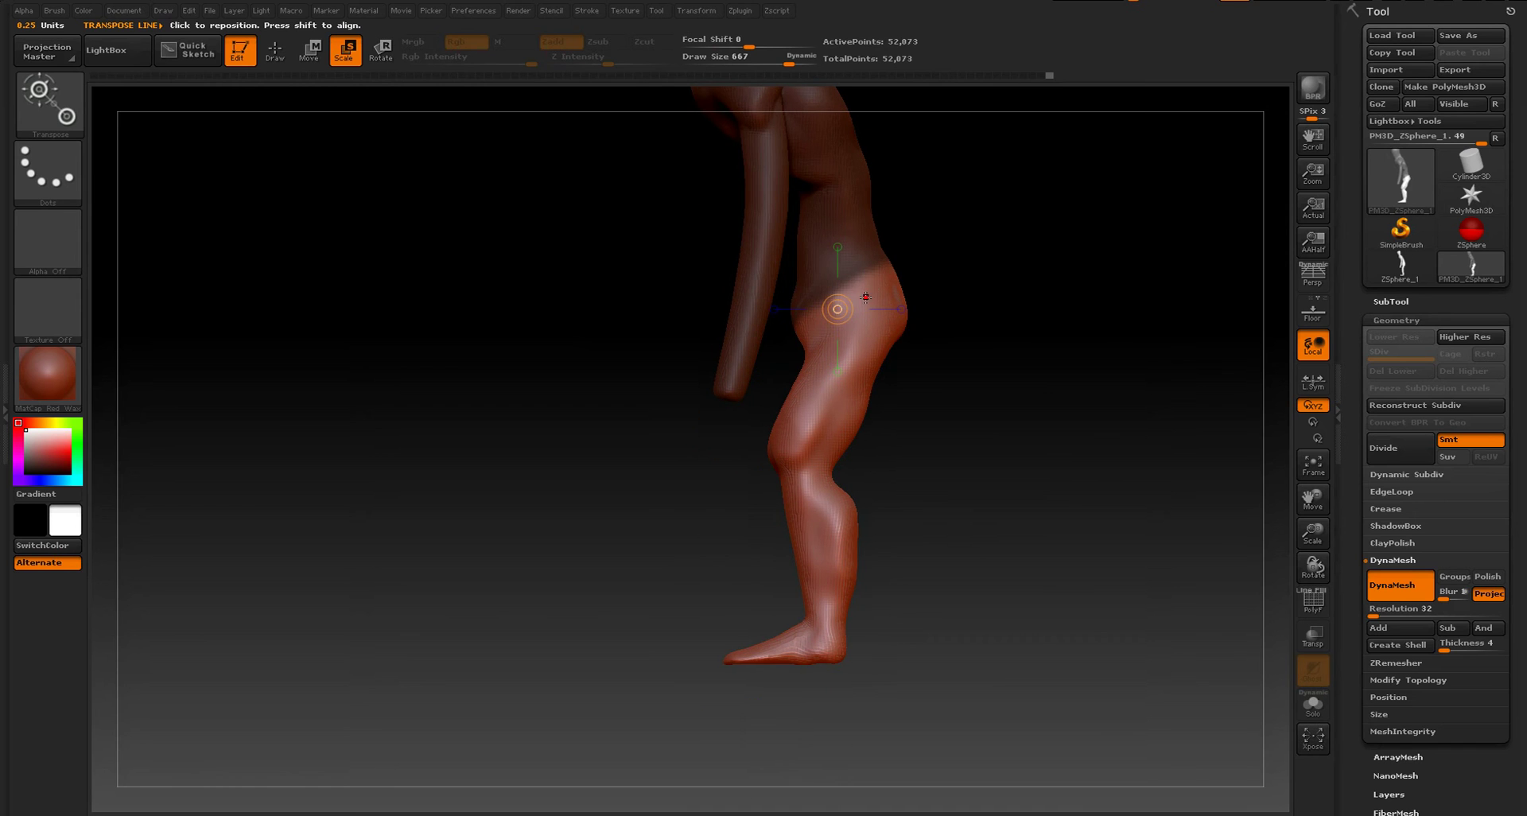
- Try to lengthen the unmasked legs with a Transpose Scale line placed from the hip to the ankle
drag(872, 277, 801, 652)
key(ctrl+z)
drag(872, 275, 879, 251)
key(ctrl+z)
drag(850, 446, 801, 601)
key(ctrl+z)
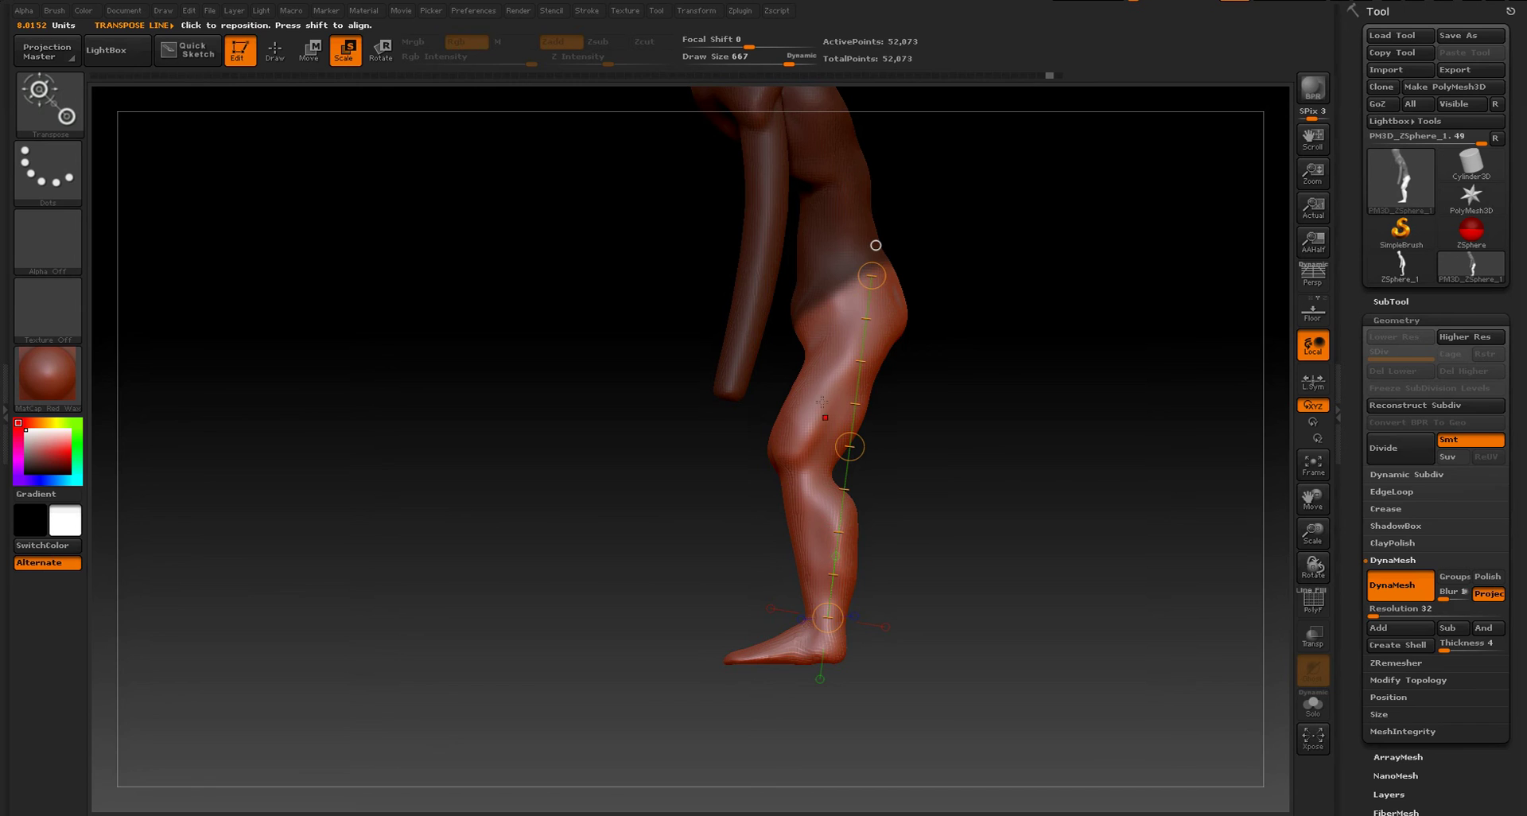
- Lengthen and enlarge the unmasked legs in side view with Transpose Scale lines running down to the heel
drag(819, 301, 818, 675)
drag(825, 620, 822, 672)
drag(825, 498, 820, 733)
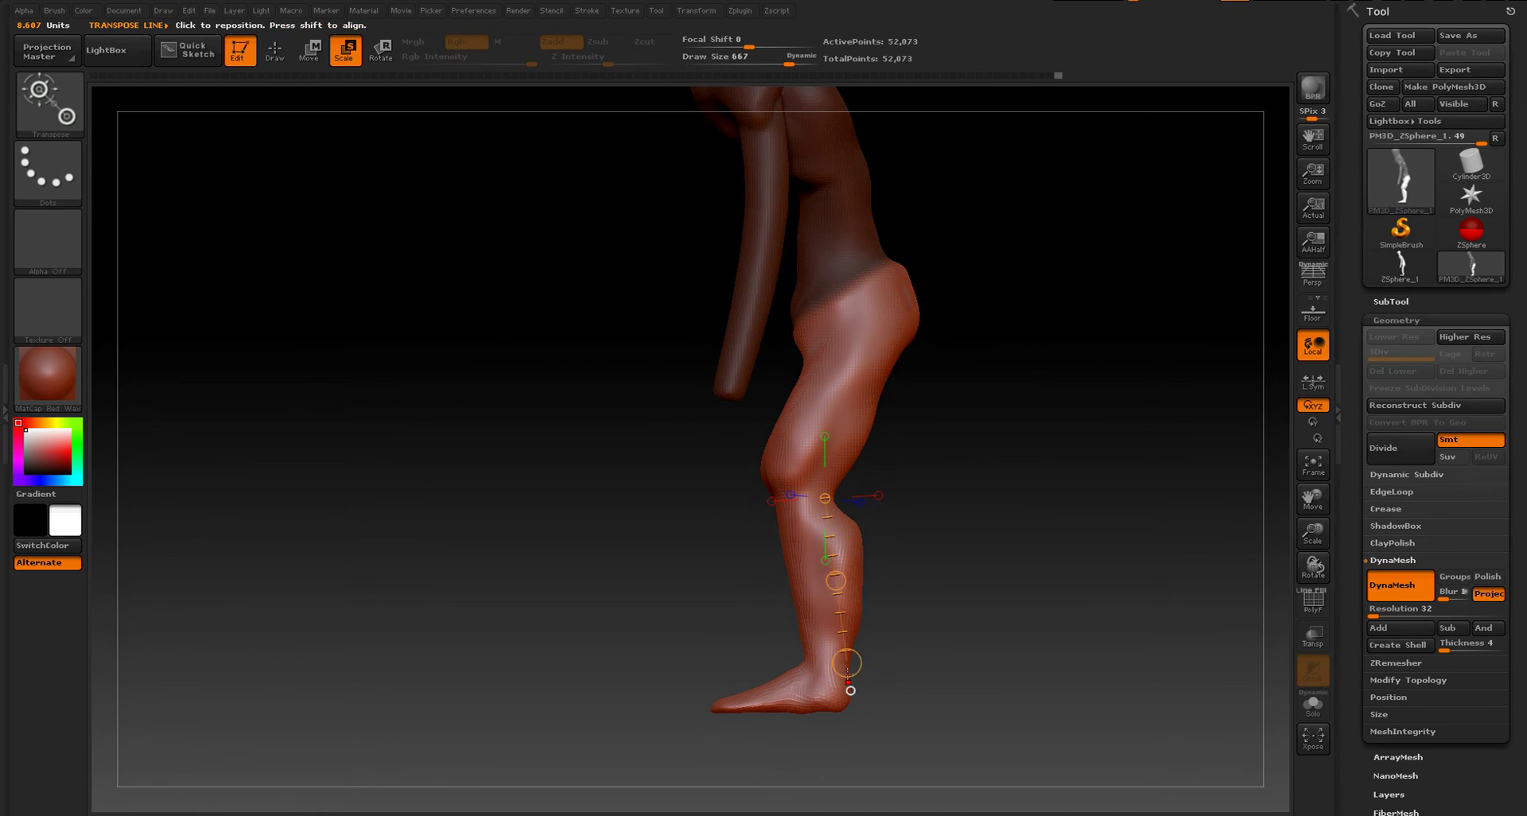
drag(846, 663, 837, 700)
drag(853, 308, 820, 686)
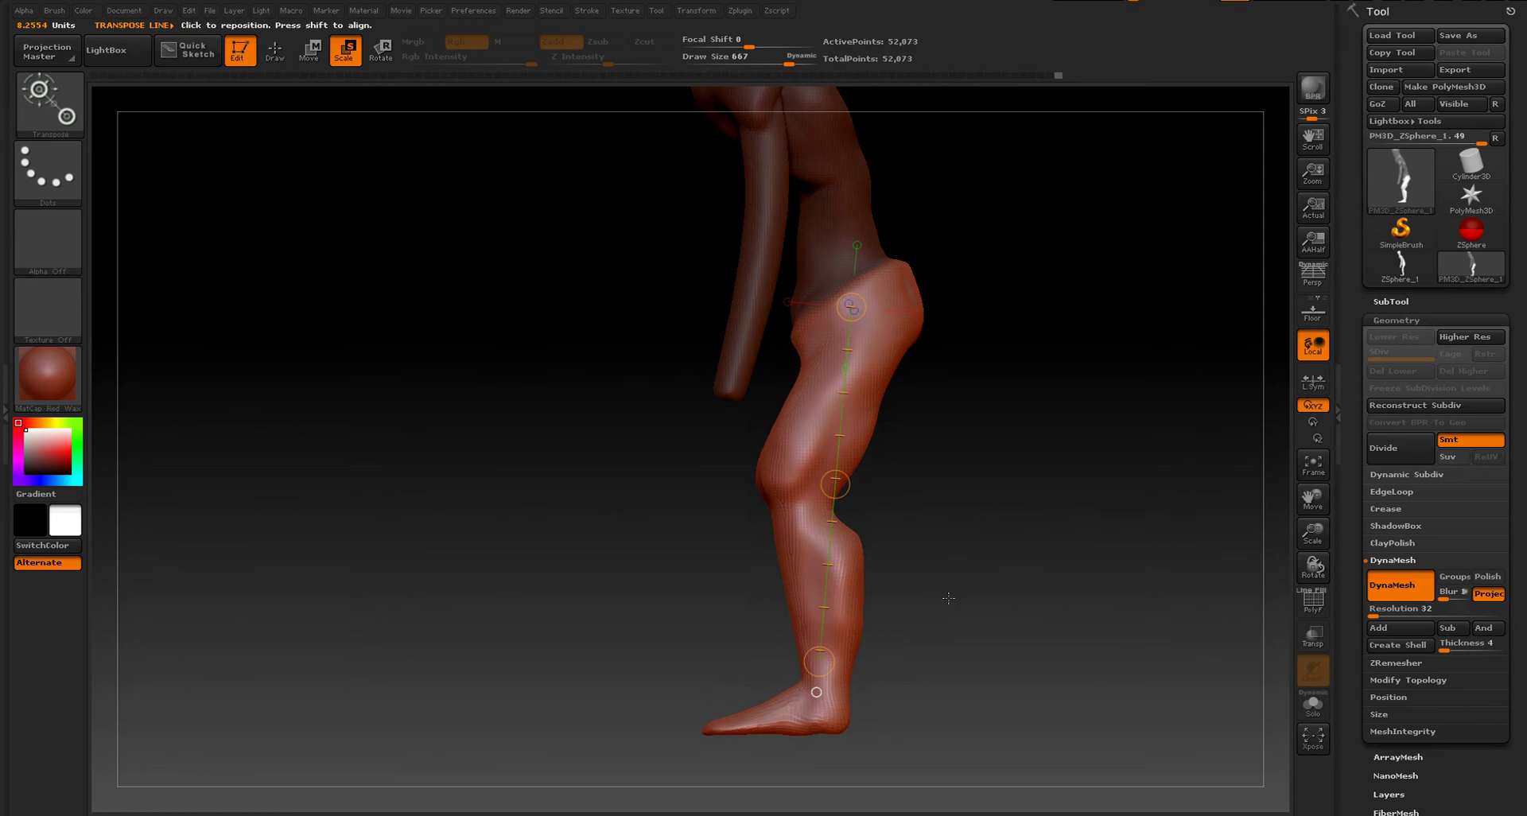
- Return to Draw mode, clear the mask and remesh the whole figure with DynaMesh
mouse_move(948, 597)
ctrl+right_down()
mouse_move(931, 461)
mouse_move(937, 520)
ctrl+right_up()
key(q)
mouse_move(923, 536)
mouse_down()
mouse_move(989, 536)
mouse_move(914, 528)
mouse_up()
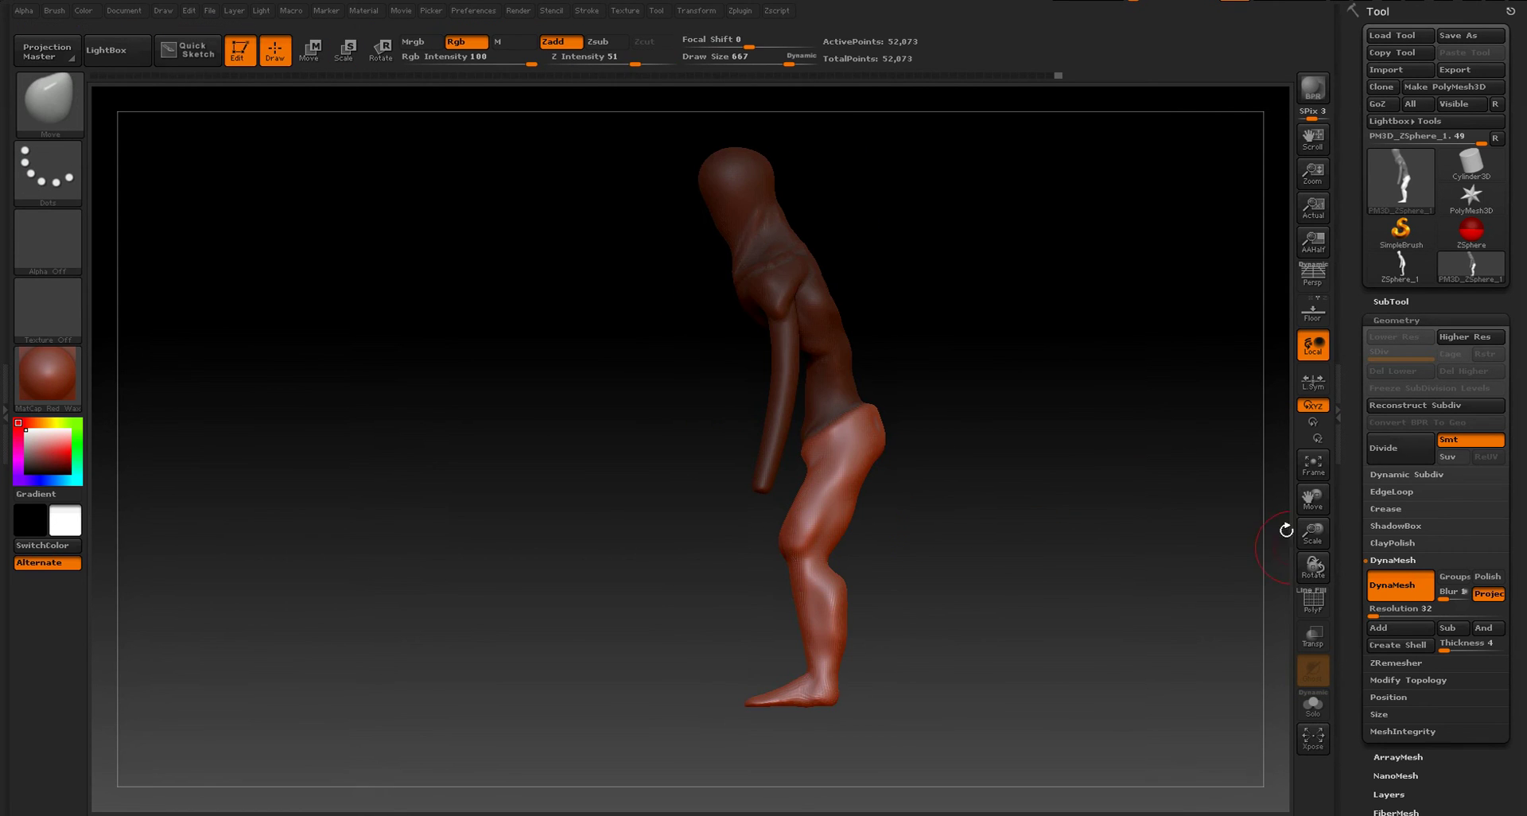
ctrl+drag(1052, 253, 1057, 318)
- Smooth the crease between the waist and hips in side view at draw size 800
mouse_move(999, 460)
mouse_down()
mouse_move(1057, 456)
mouse_move(953, 451)
mouse_up()
alt+right_drag(984, 464, 1025, 549)
alt+right_drag(1048, 372, 1011, 455)
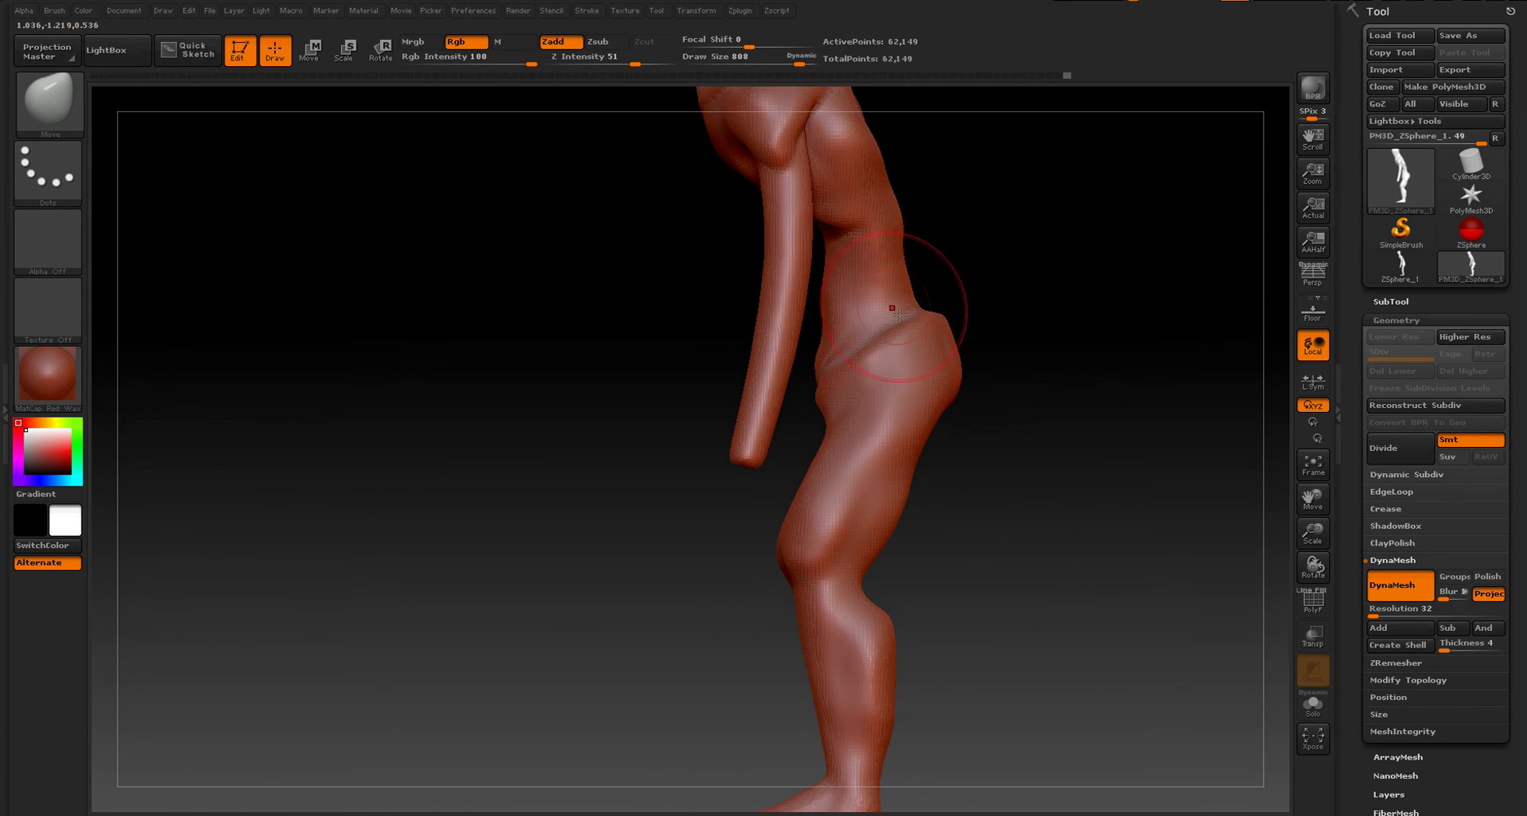
shift+drag(893, 321, 888, 381)
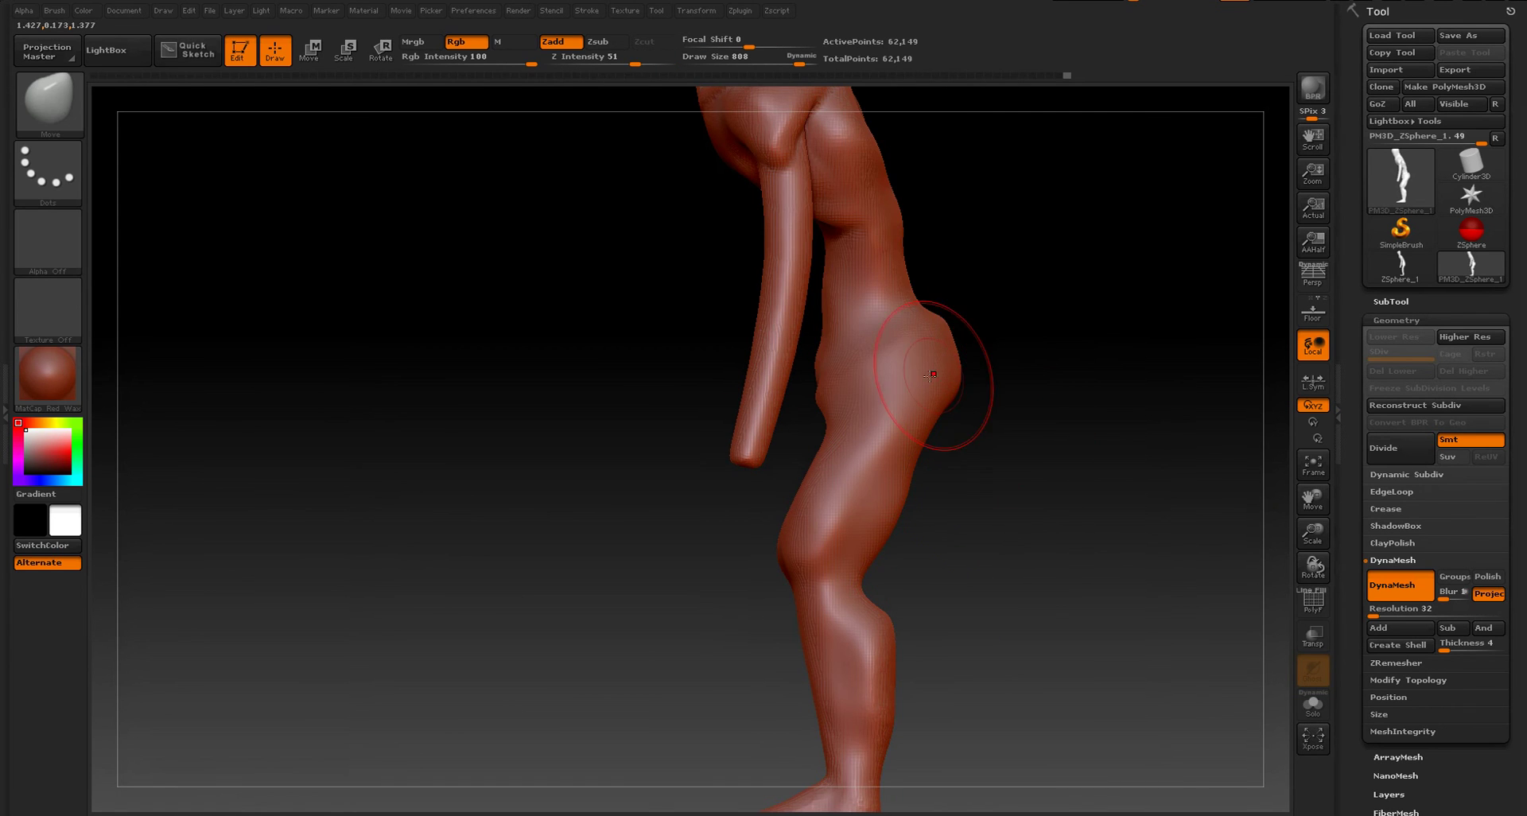
- Push in the buttocks and the back of the thigh with the Move brush at draw size 1000
key(s)
mouse_move(932, 378)
mouse_down()
mouse_move(949, 375)
mouse_move(924, 367)
mouse_up()
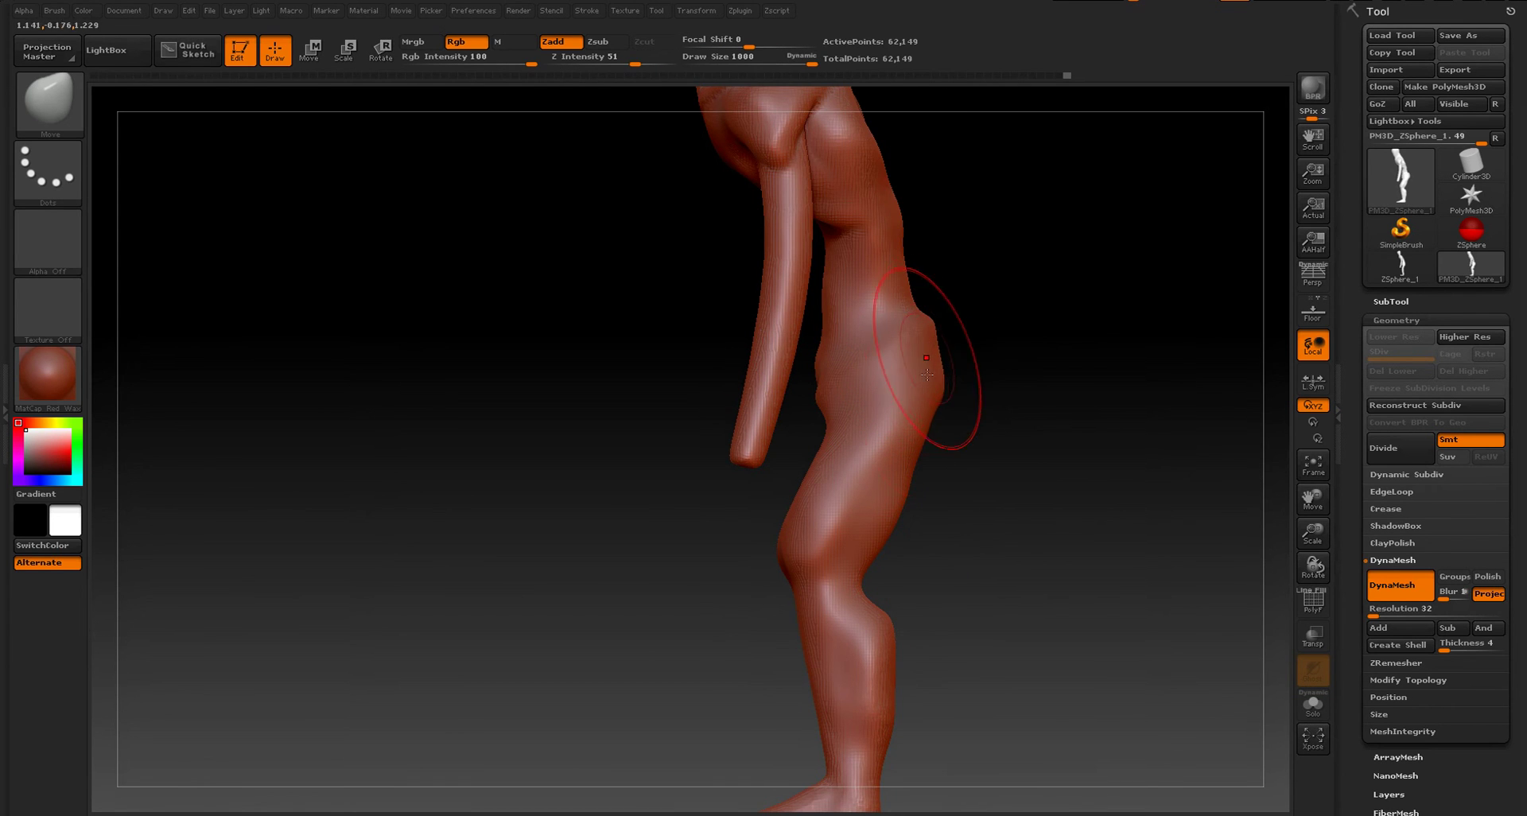
drag(901, 482, 896, 483)
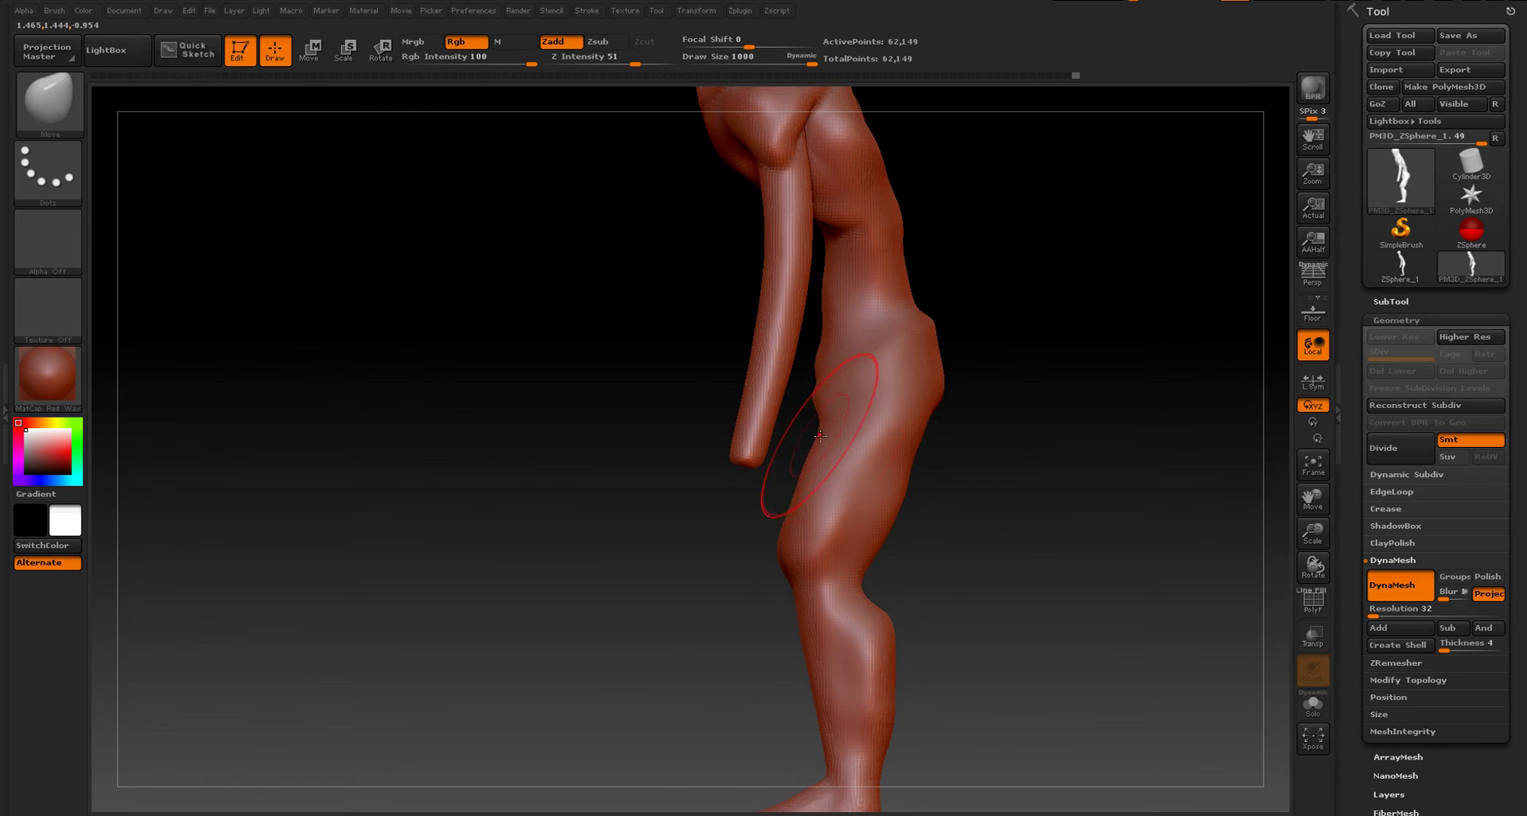
- Reshape the heel and the back of the calf in side view with the Move brush at draw sizes 831 and 667
mouse_move(945, 611)
alt+mouse_down()
mouse_move(991, 446)
mouse_move(924, 466)
alt+mouse_up()
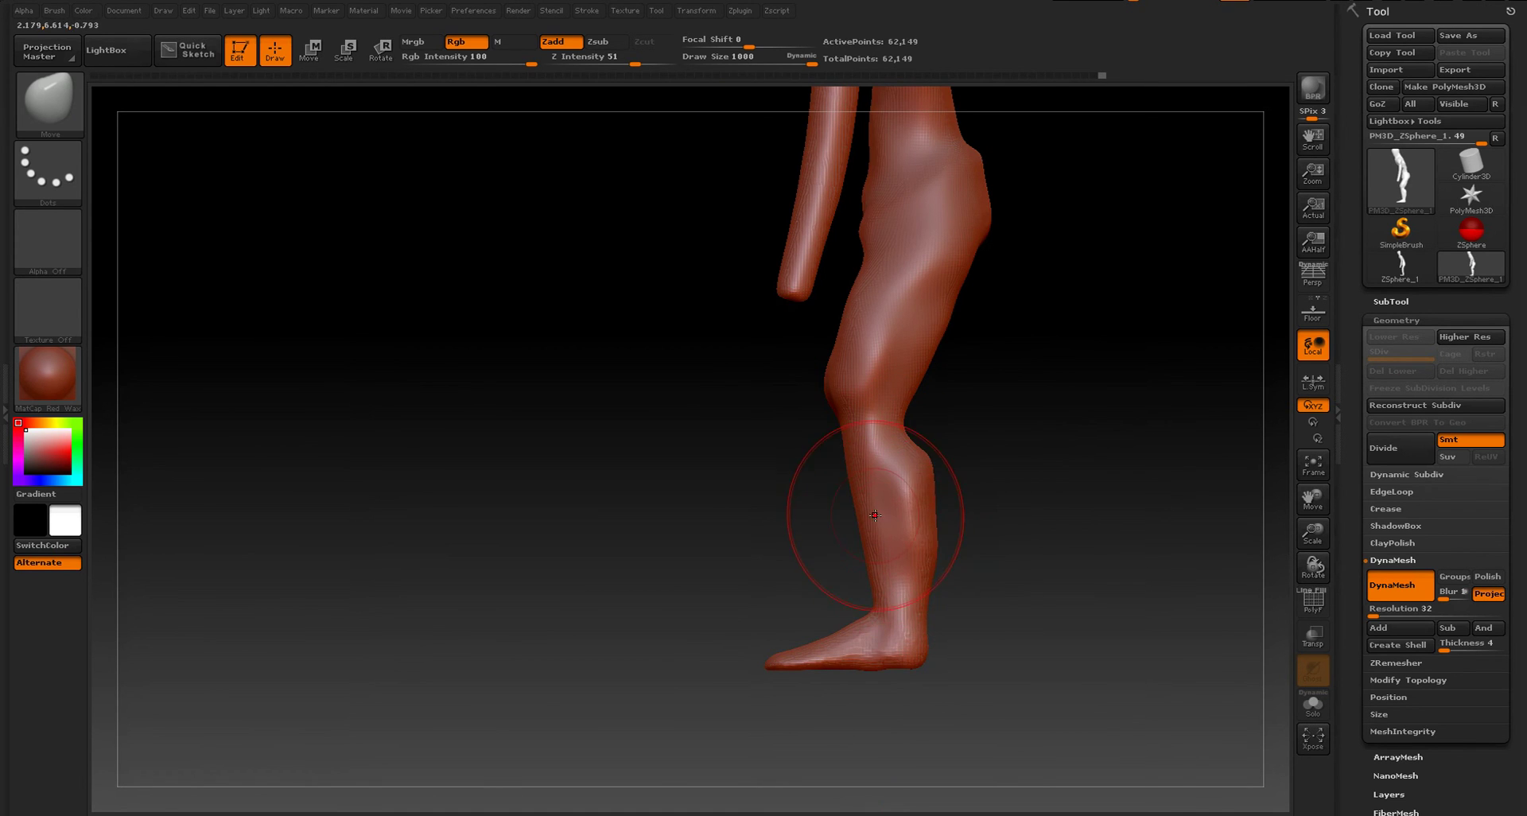
key(bracketleft)
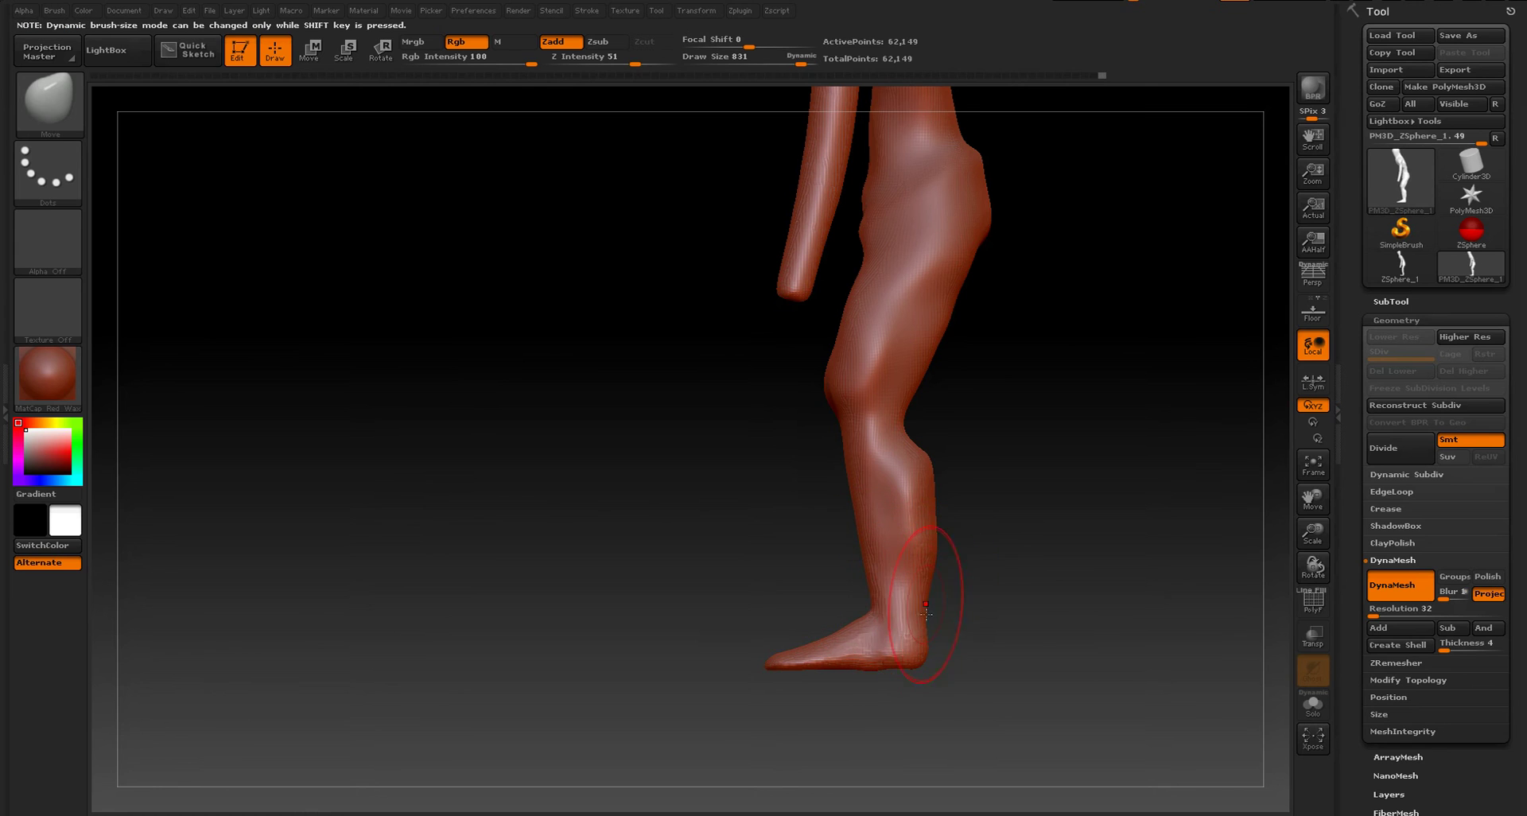
key(bracketleft)
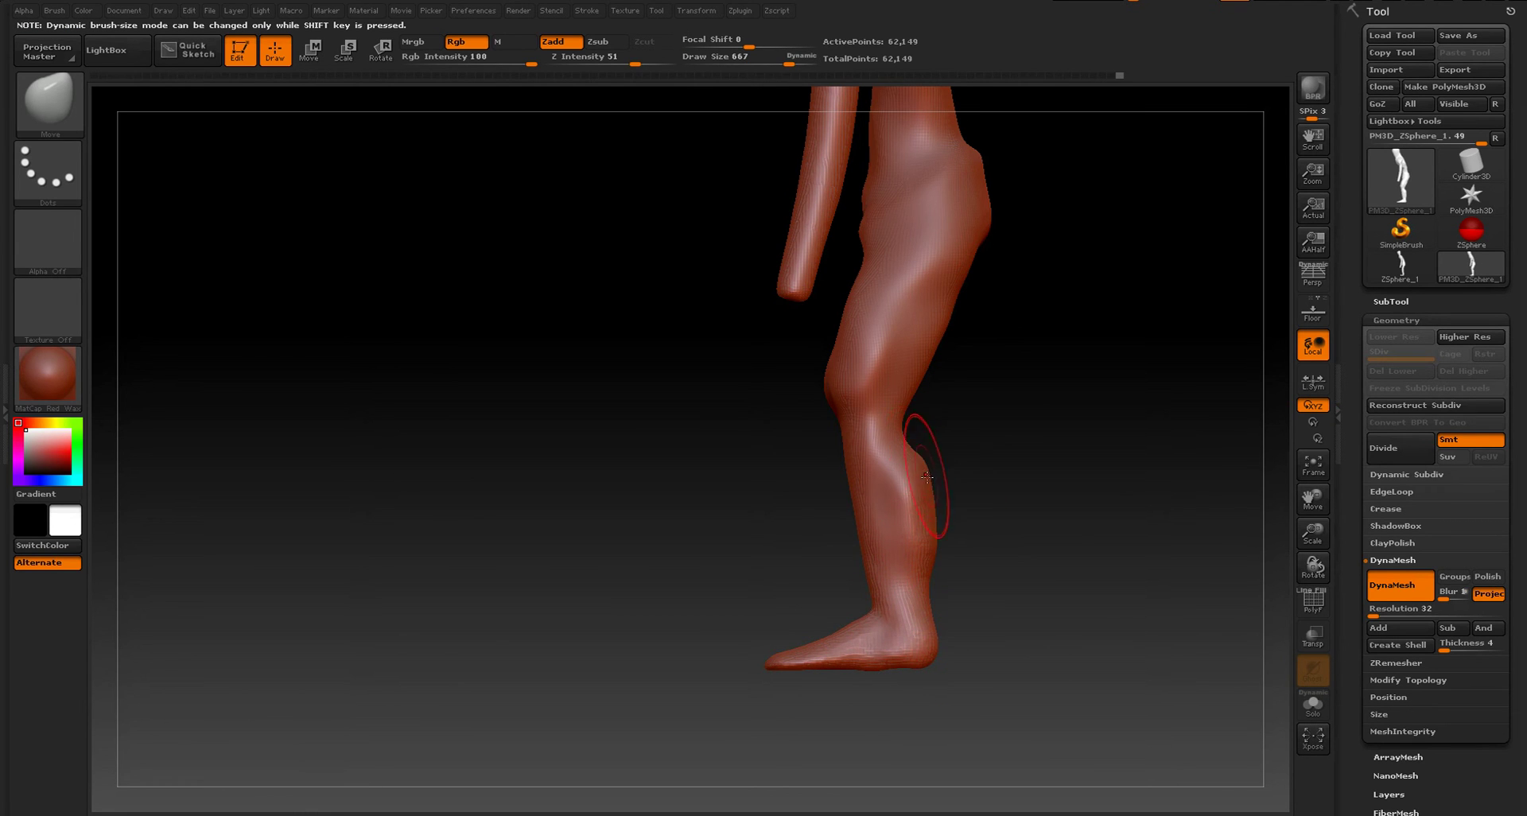
- Isolate the legs with a lasso selection and slim the outer knees and calves in front view with the Move brush at draw size 950
key(shift)
shift+drag(962, 422, 1022, 636)
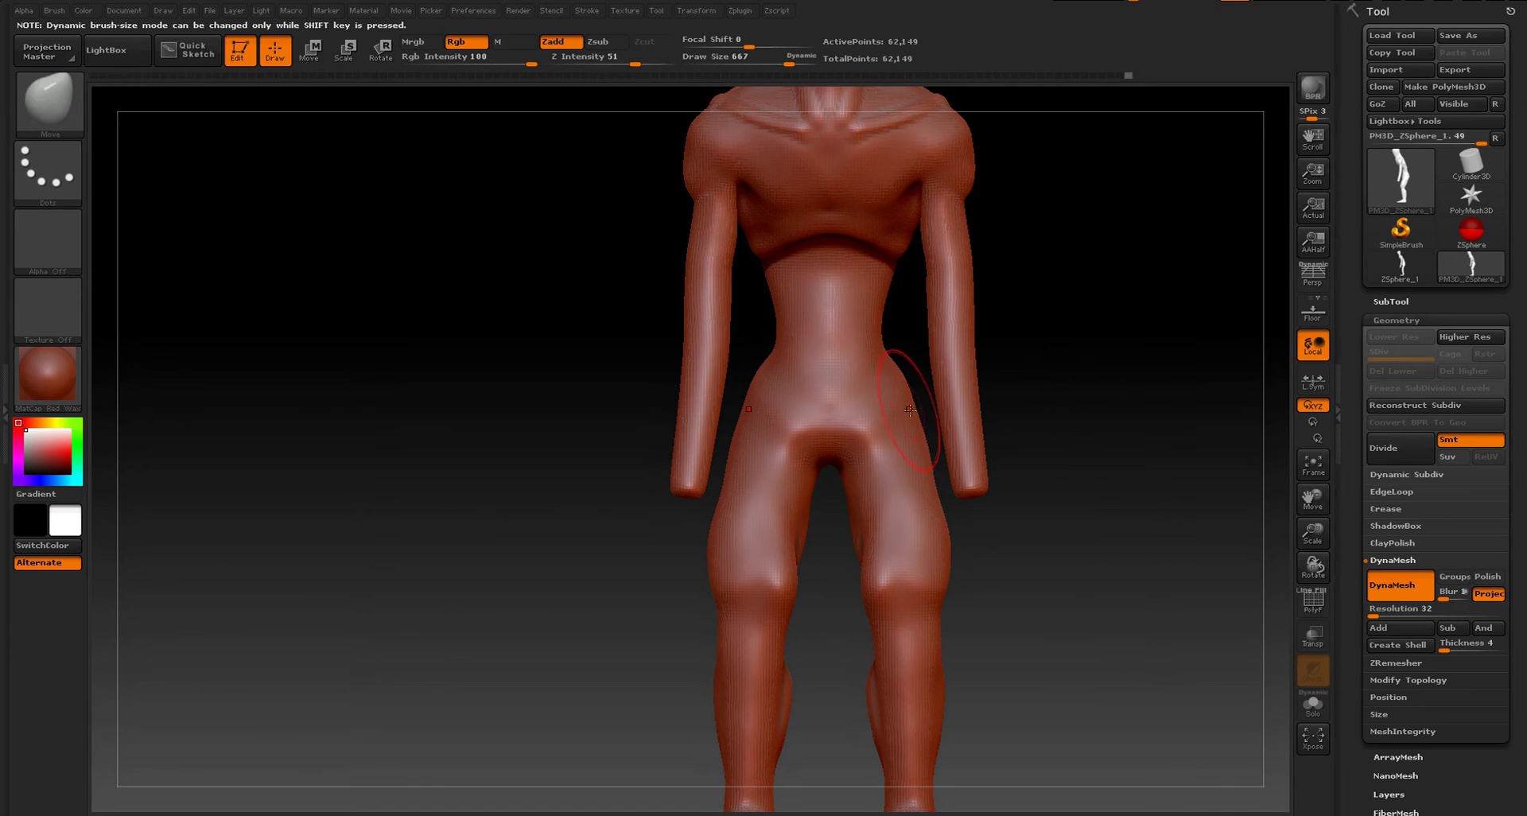
mouse_move(1016, 486)
shift+mouse_down()
mouse_move(965, 532)
mouse_move(1015, 389)
shift+mouse_up()
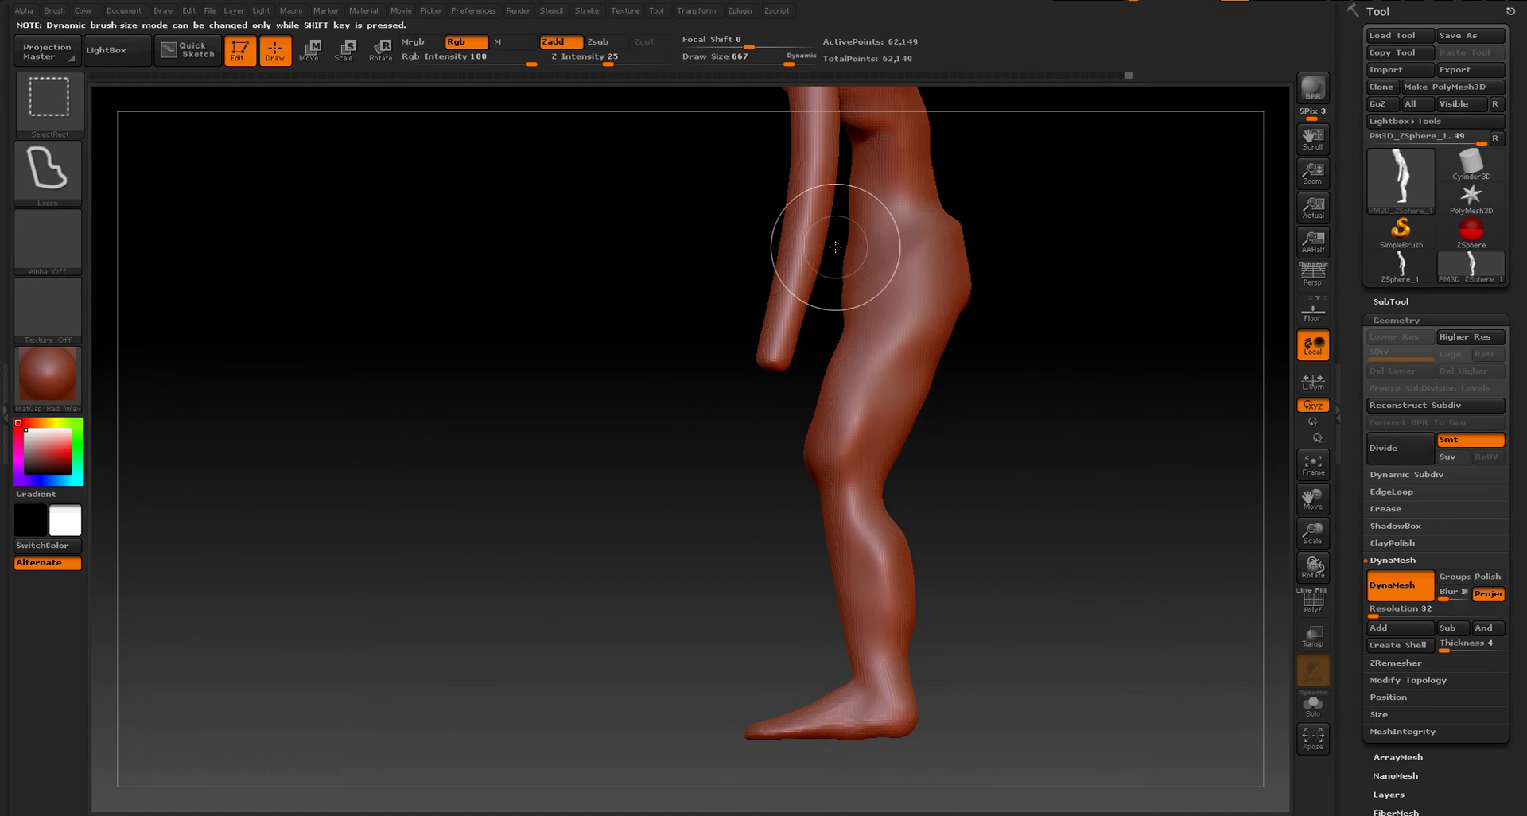
mouse_move(828, 296)
ctrl+shift+mouse_down()
mouse_move(769, 449)
mouse_move(789, 806)
mouse_move(1193, 245)
mouse_move(969, 107)
ctrl+shift+mouse_up()
mouse_move(986, 198)
mouse_down()
mouse_move(1098, 300)
mouse_move(984, 325)
mouse_up()
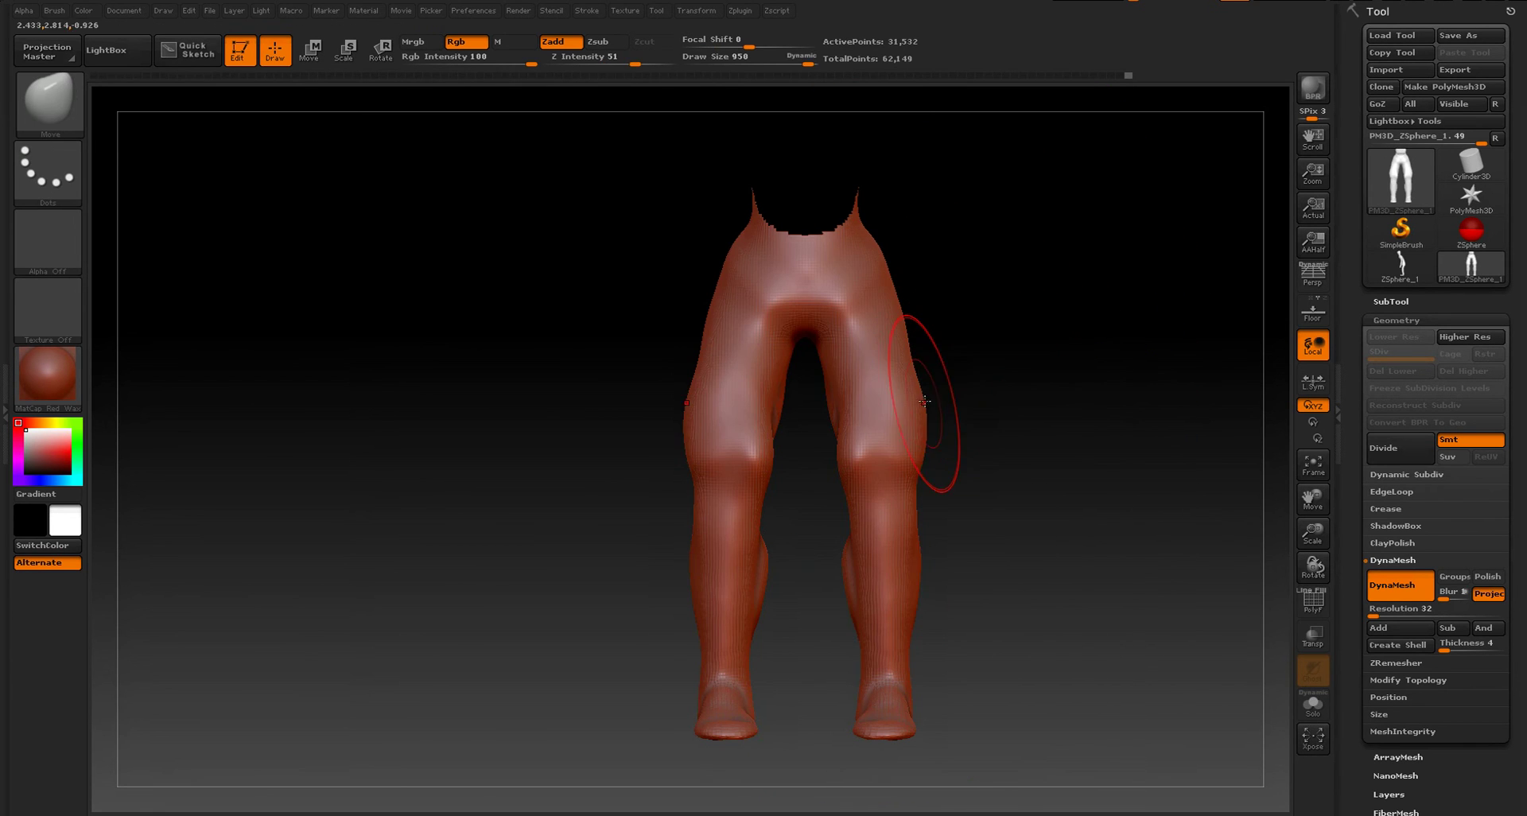
drag(926, 404, 917, 428)
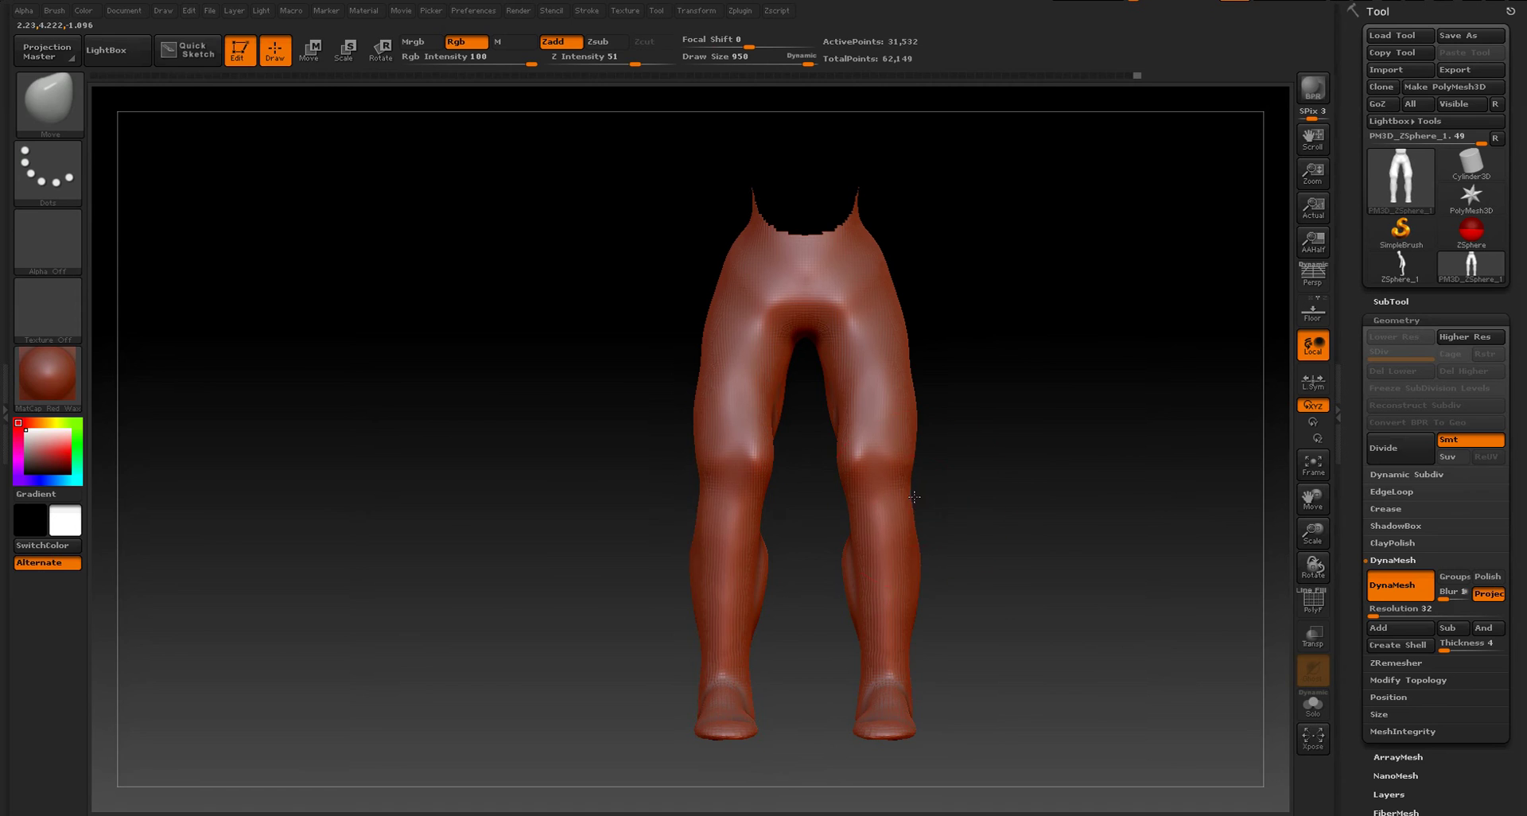
drag(919, 602, 921, 497)
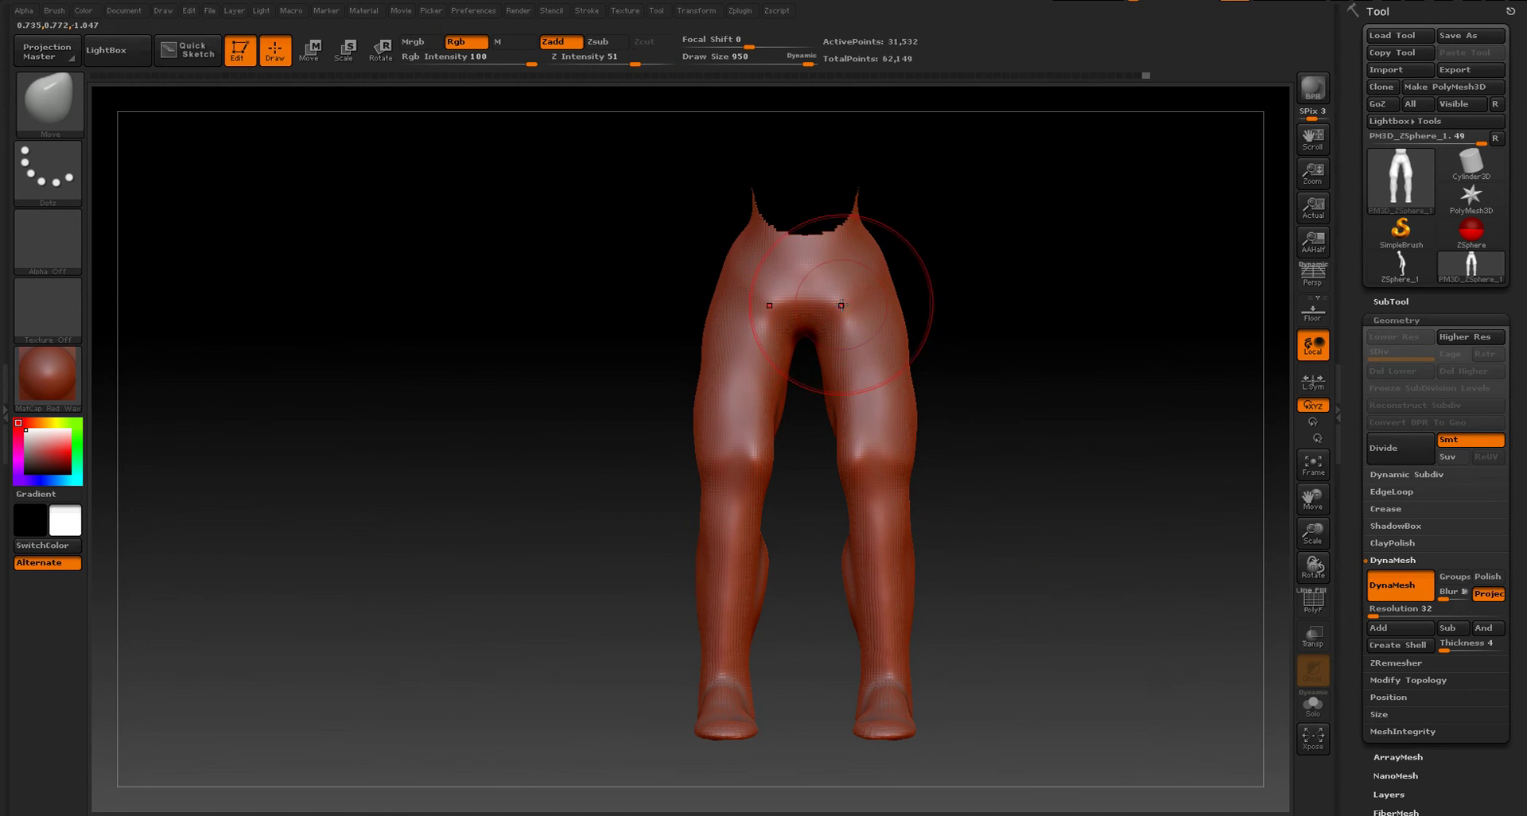
- Unhide the rest of the figure and examine its proportions from the side, back and front
drag(962, 274, 1078, 268)
ctrl+shift+click(1086, 260)
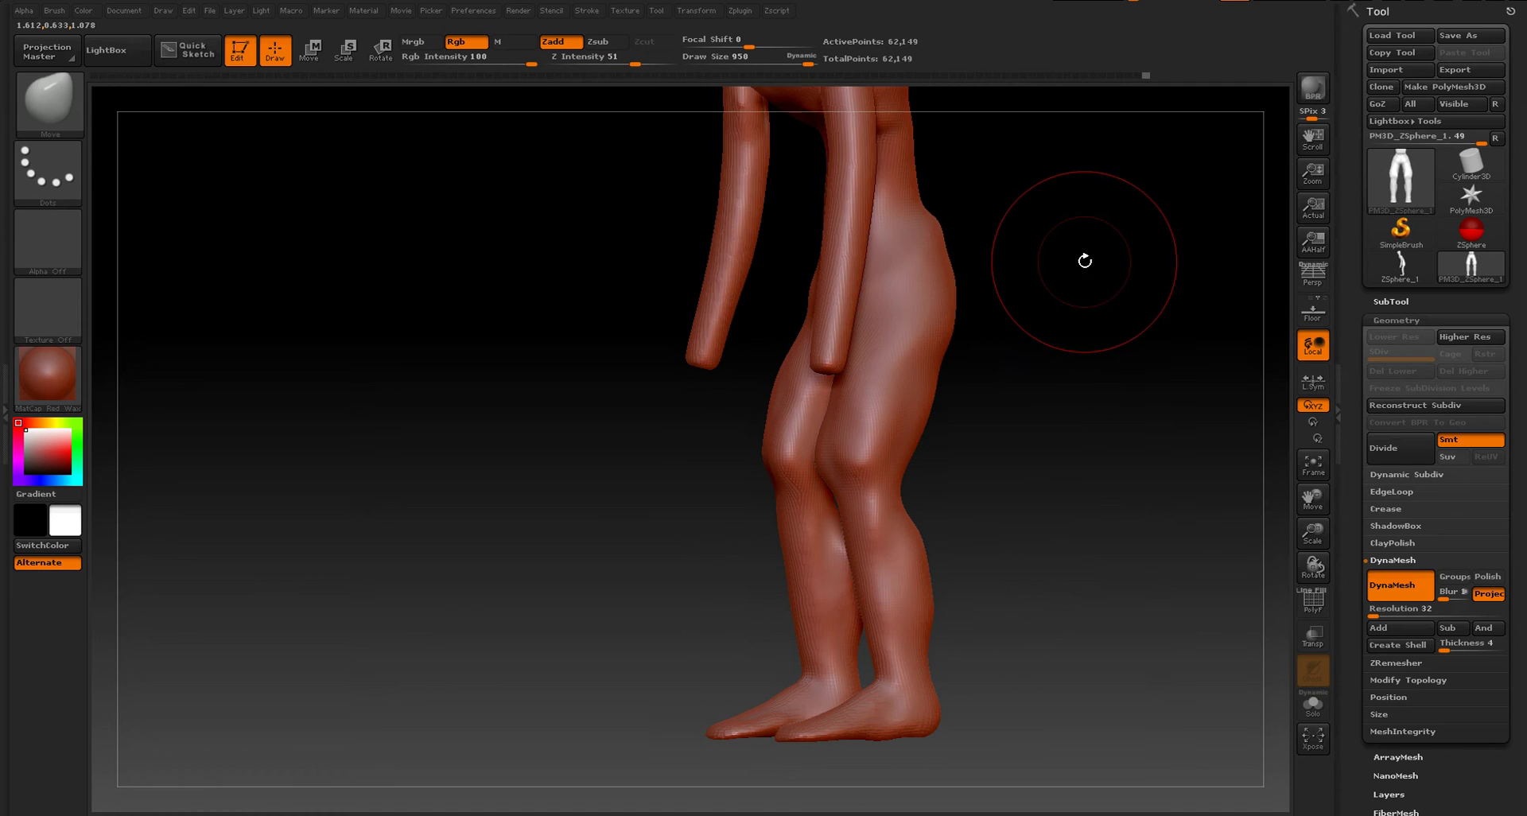
key(f)
shift+drag(1063, 337, 1036, 382)
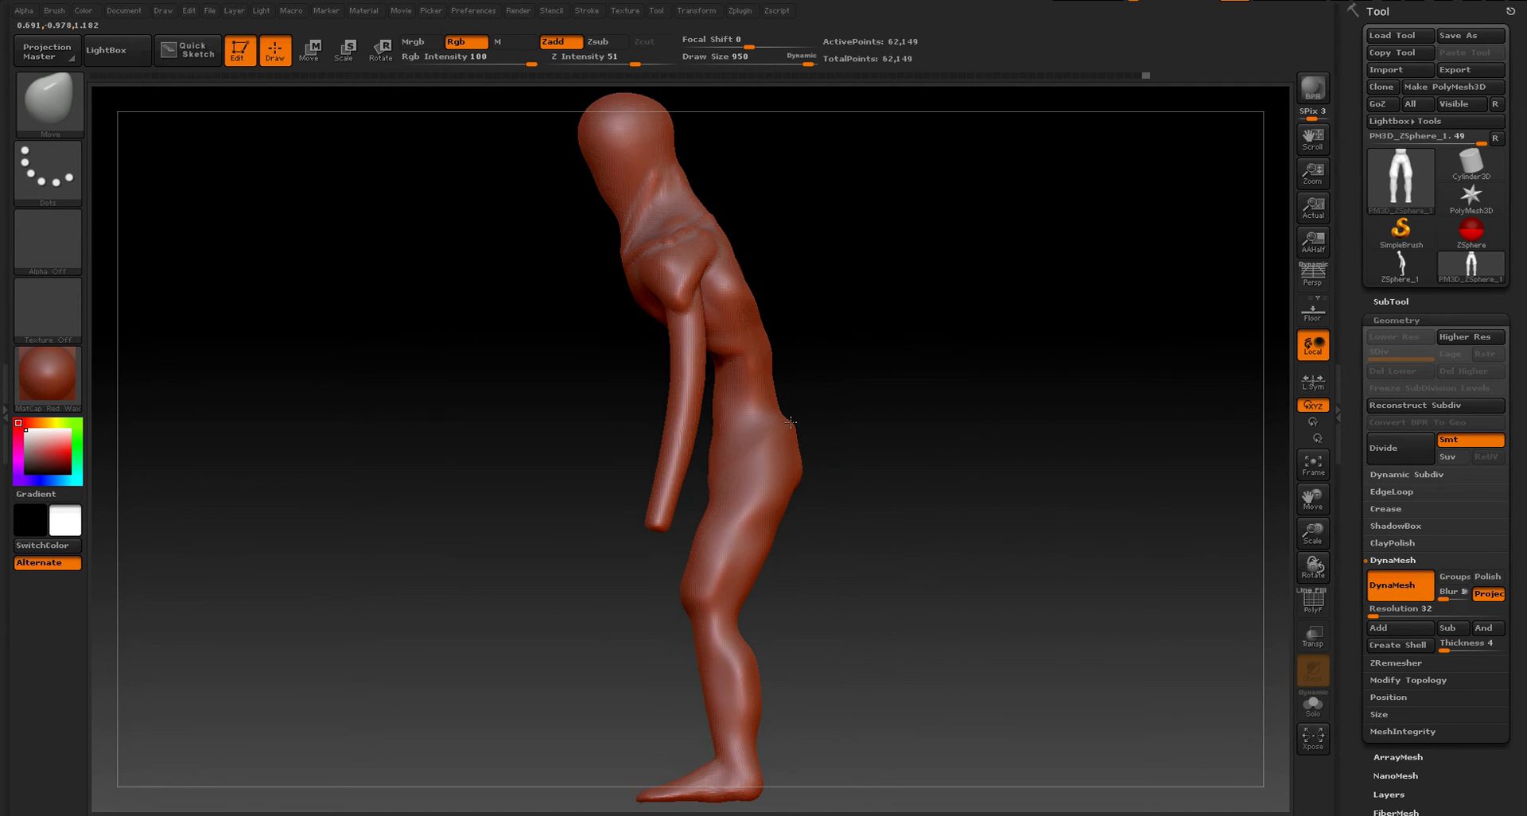
drag(796, 424, 846, 399)
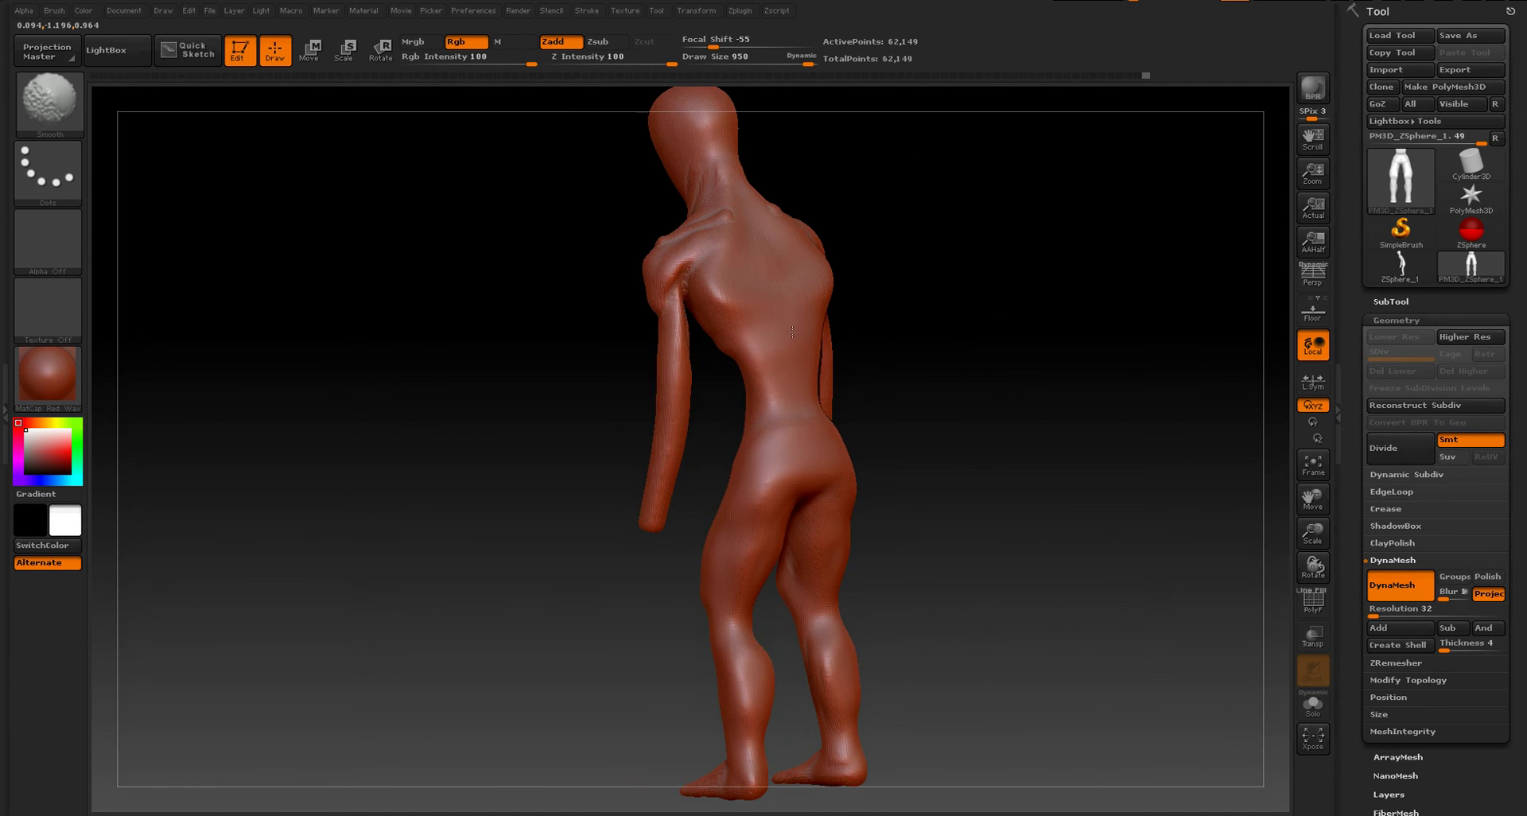
drag(914, 299, 1044, 245)
ctrl+right_drag(1039, 245, 1062, 388)
key(f)
shift+drag(1026, 375, 1080, 242)
mouse_move(938, 344)
mouse_down()
mouse_move(1074, 301)
mouse_move(1169, 305)
mouse_move(1084, 303)
mouse_move(1108, 317)
mouse_move(1092, 447)
mouse_move(1074, 326)
mouse_move(1088, 262)
mouse_move(1153, 313)
mouse_up()
- Rough in the lower edges of the chest muscles in front view with the clay brush at draw size 197
key(b)
click(184, 394)
key(s)
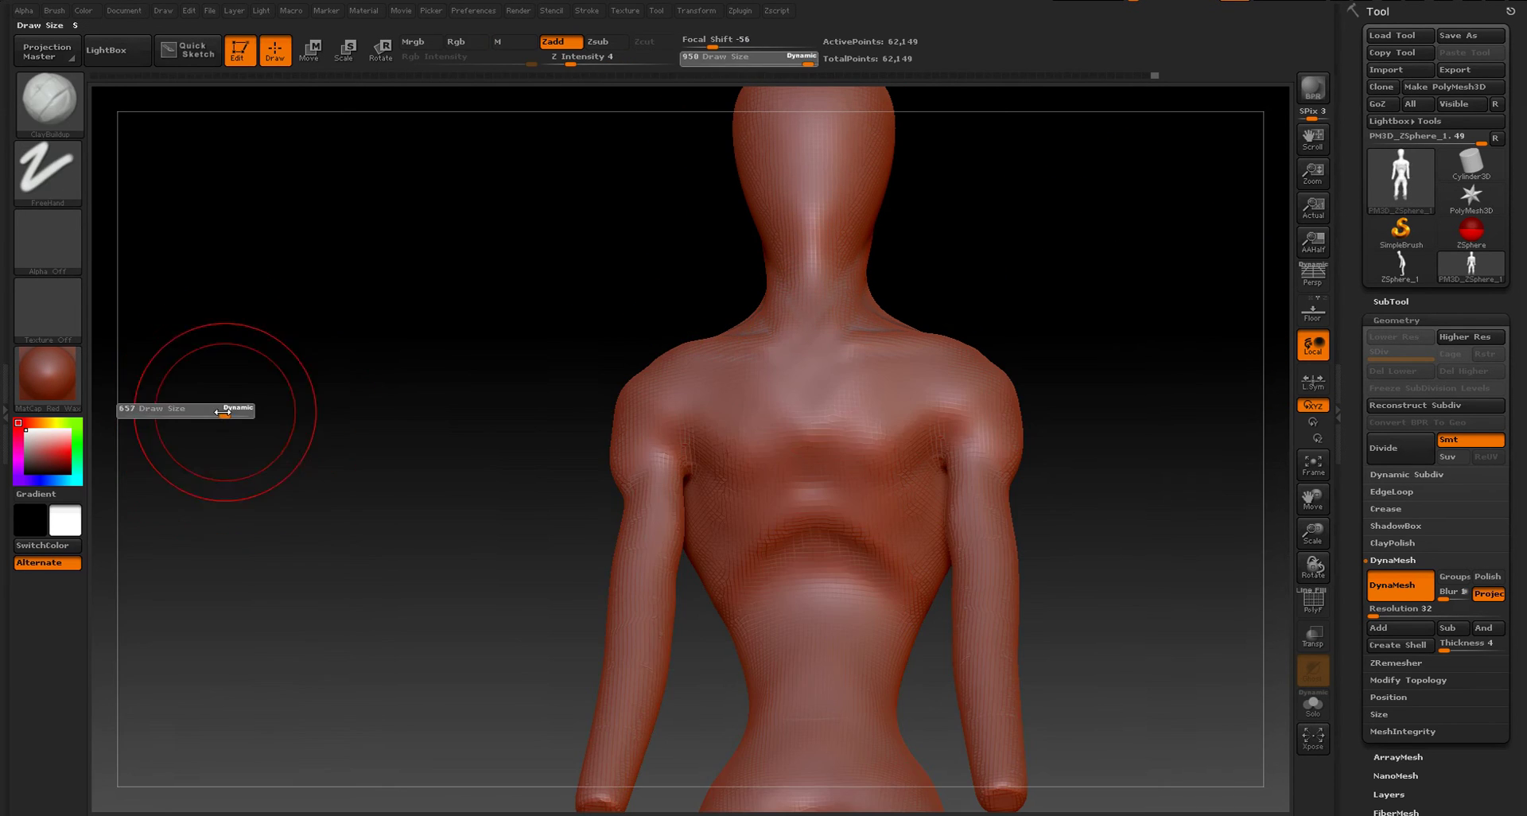
drag(225, 411, 178, 414)
alt+drag(454, 436, 469, 224)
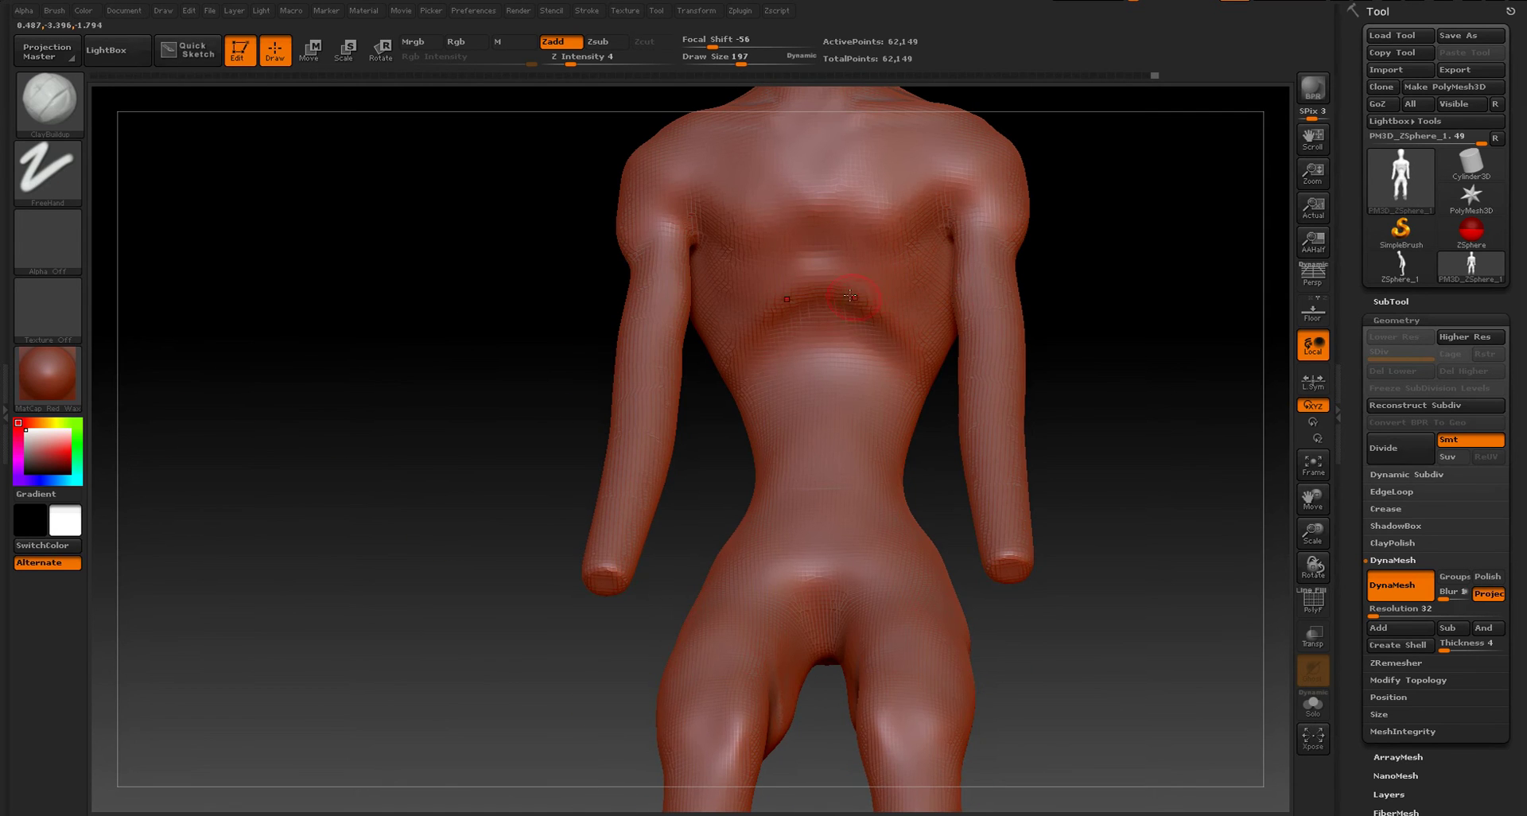
drag(1074, 318, 1092, 350)
mouse_move(1102, 264)
shift+mouse_down()
mouse_move(878, 285)
mouse_move(1035, 196)
shift+mouse_up()
drag(889, 288, 1057, 204)
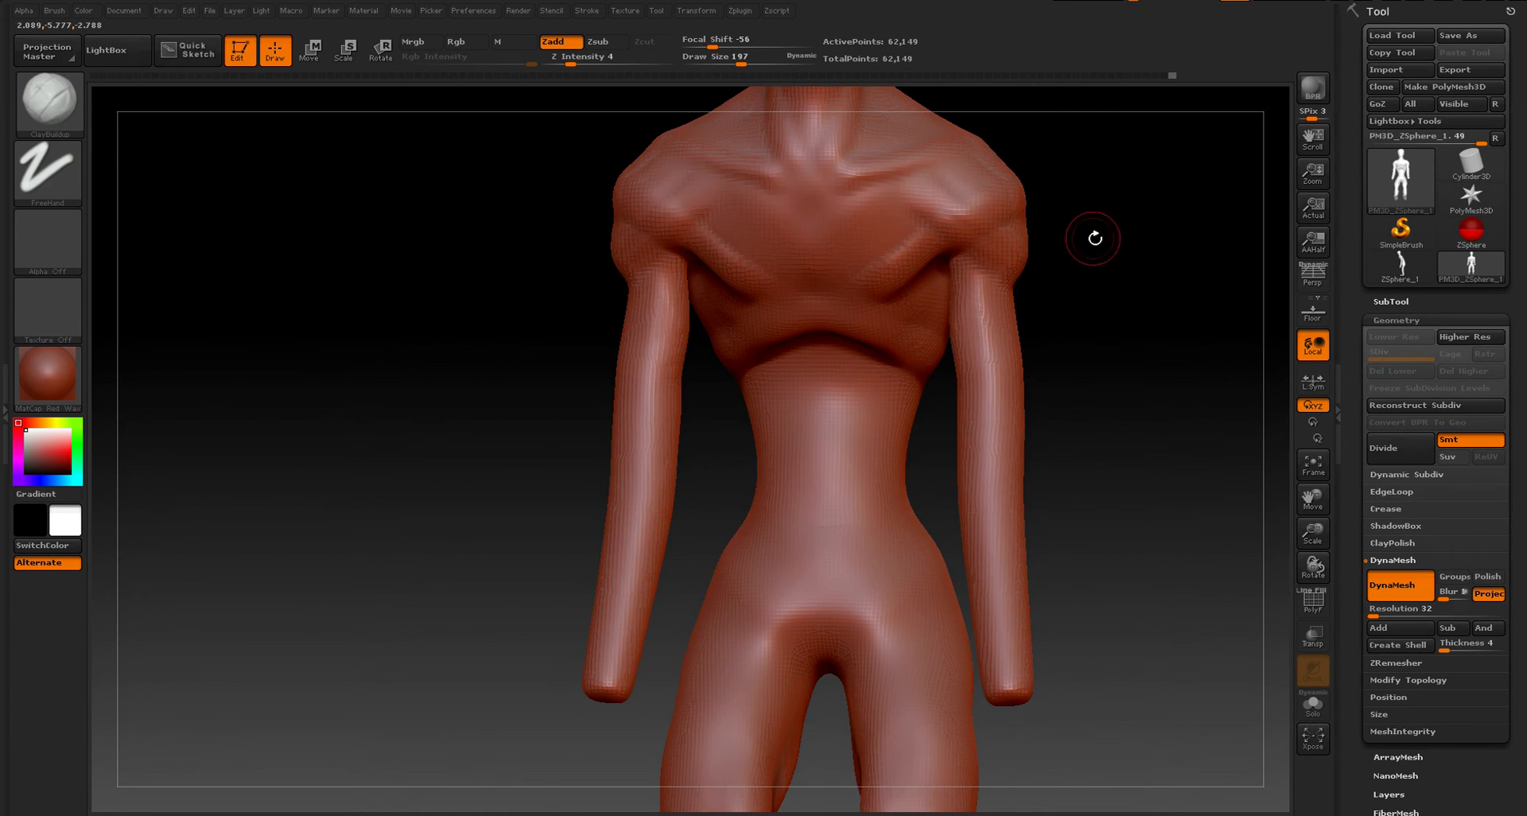
- Build up the muscle volume on the back of the upper arms with the clay brush
drag(1094, 238, 1018, 240)
shift+drag(1126, 197, 1158, 151)
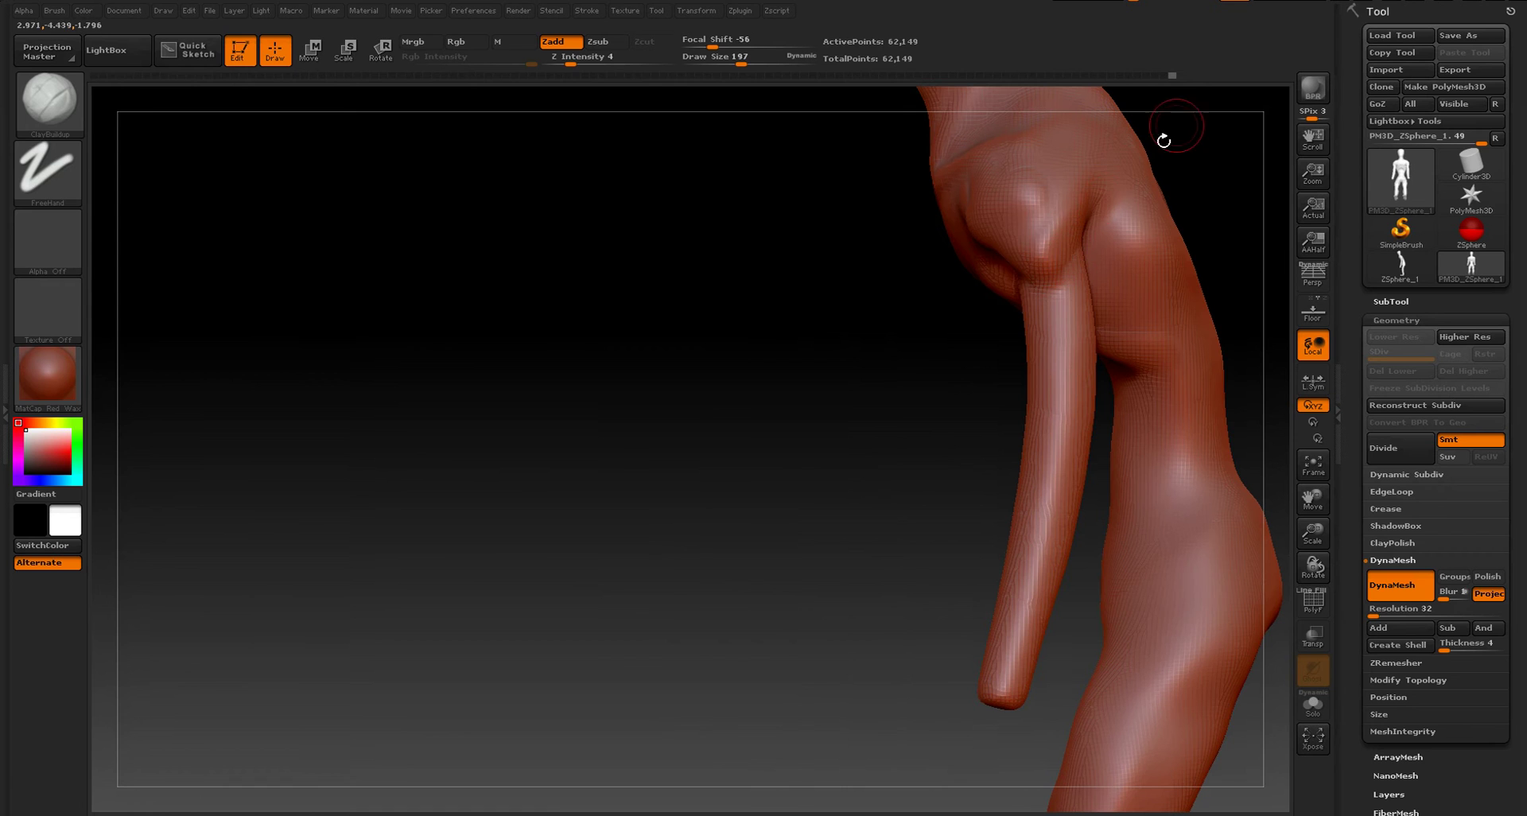
key(shift)
mouse_move(906, 263)
mouse_down()
mouse_move(1074, 350)
mouse_move(1123, 289)
mouse_up()
shift+drag(1042, 313, 837, 353)
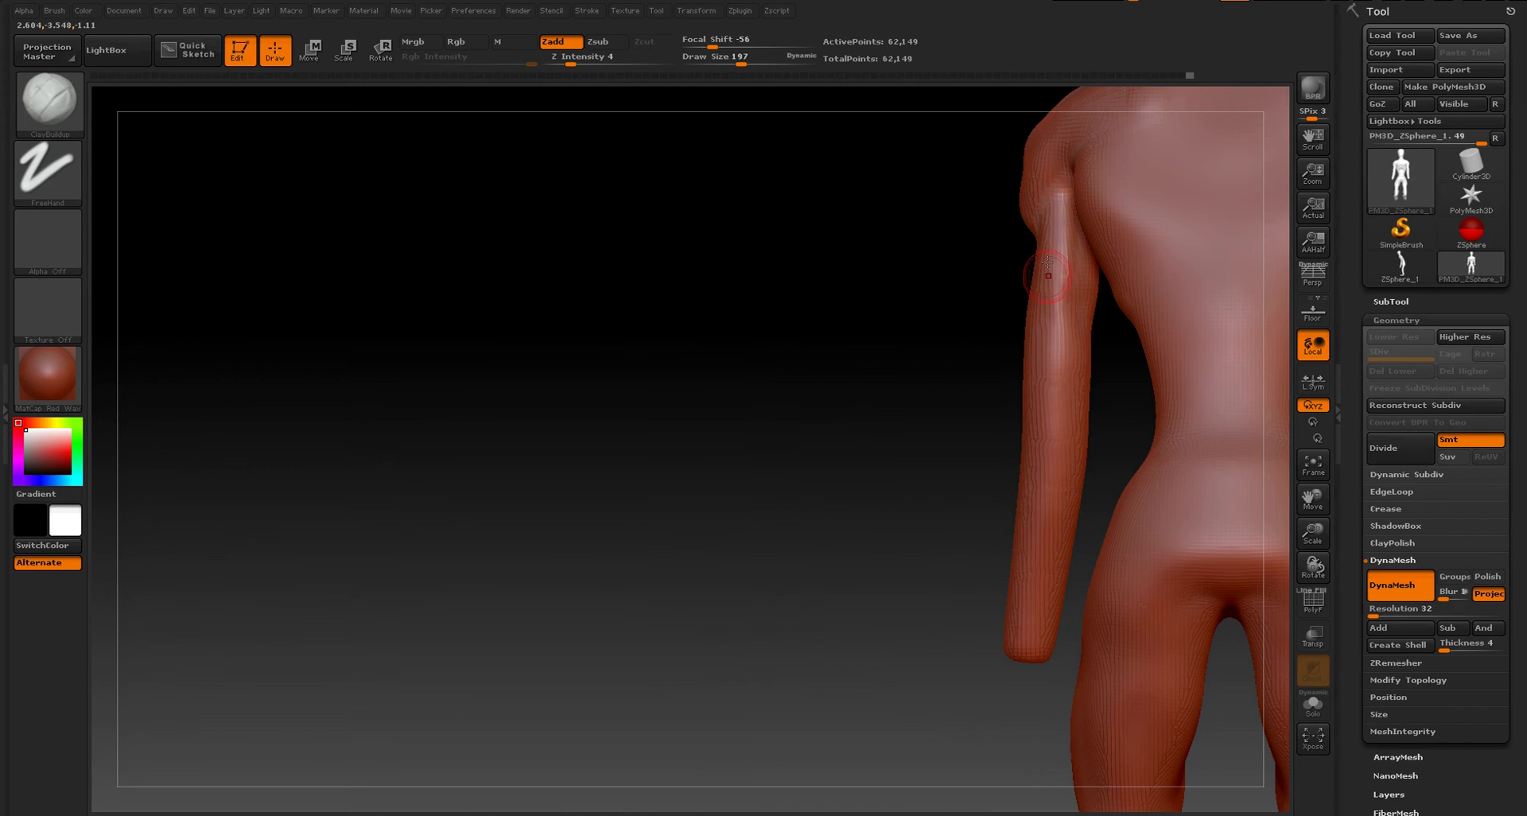
drag(965, 317, 1003, 346)
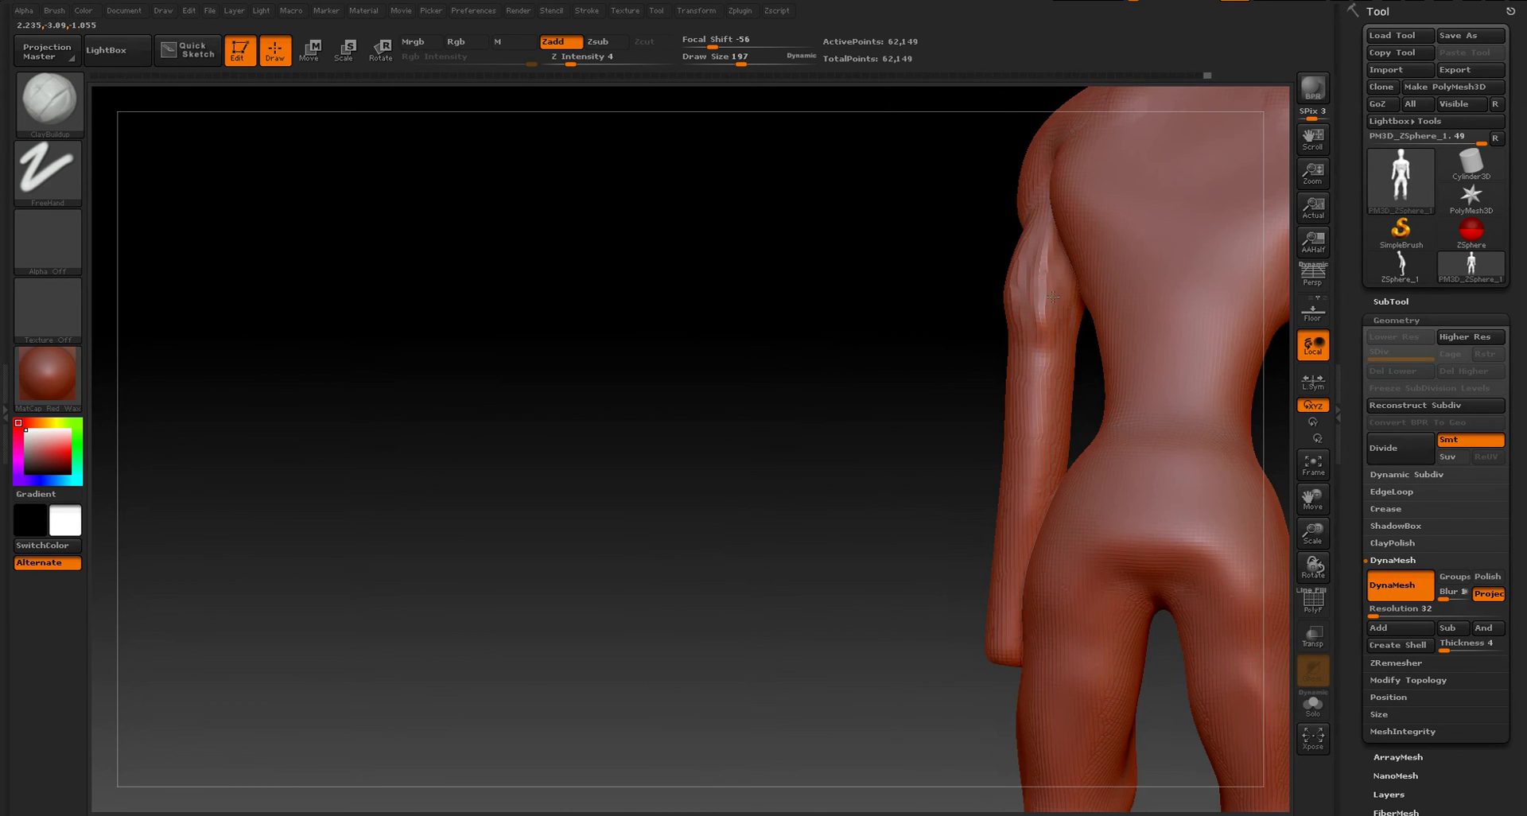
- Smooth and refine the new upper-arm muscle volume from the back, and compare the arms in front view
shift+drag(1039, 295, 1041, 262)
drag(952, 326, 1014, 348)
mouse_move(1172, 286)
mouse_down()
mouse_move(1014, 302)
mouse_move(1088, 299)
mouse_up()
mouse_move(931, 327)
mouse_down()
mouse_move(896, 331)
mouse_move(1049, 247)
mouse_up()
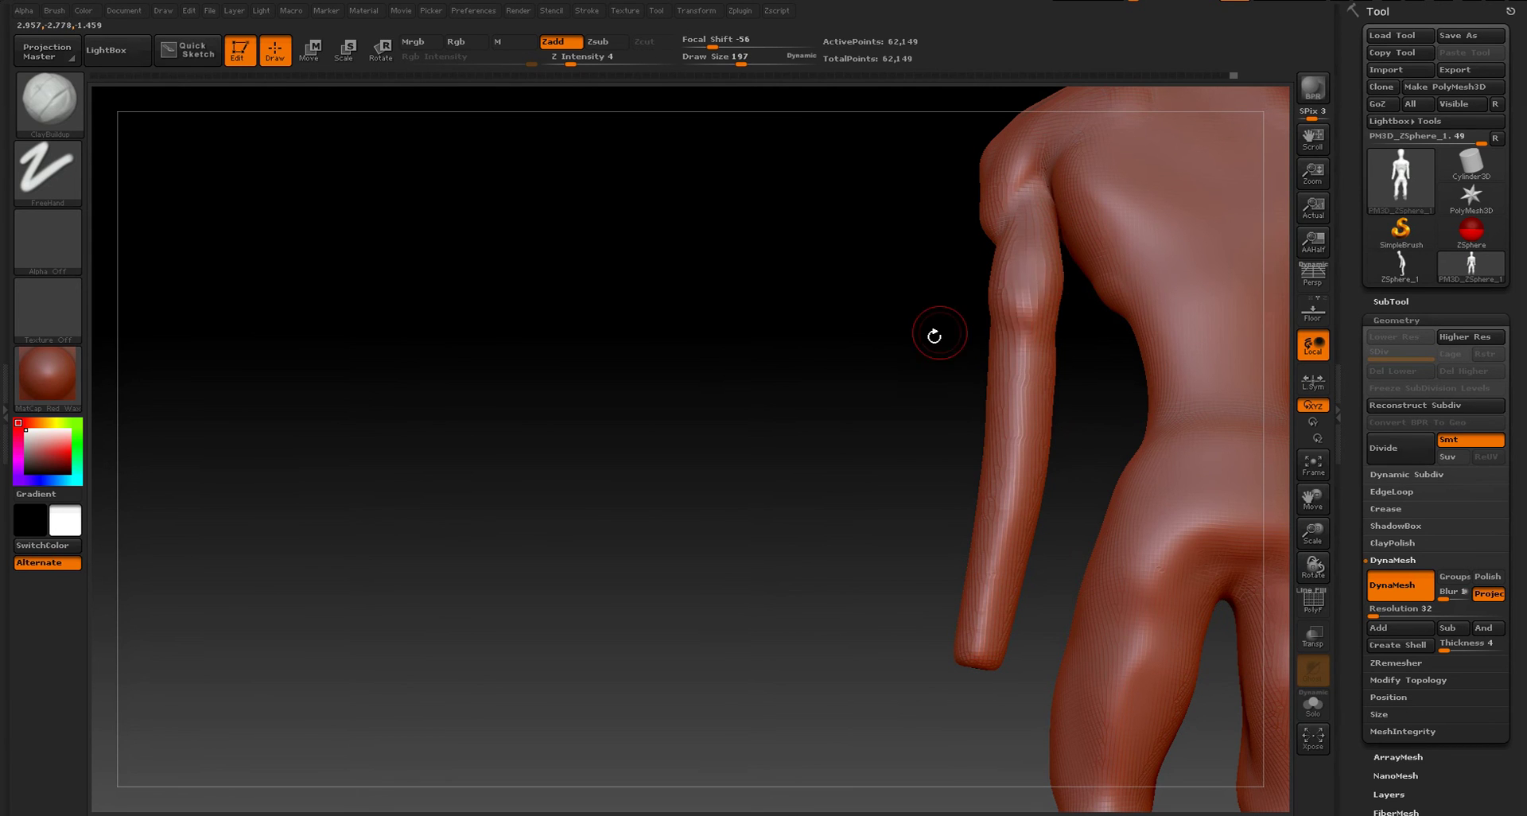
drag(935, 336, 995, 257)
mouse_move(1036, 354)
mouse_down()
mouse_move(1023, 322)
mouse_move(876, 350)
mouse_move(1216, 375)
mouse_move(1118, 316)
mouse_move(1185, 374)
mouse_move(1186, 284)
mouse_move(1153, 262)
mouse_move(1233, 436)
mouse_move(1238, 385)
mouse_up()
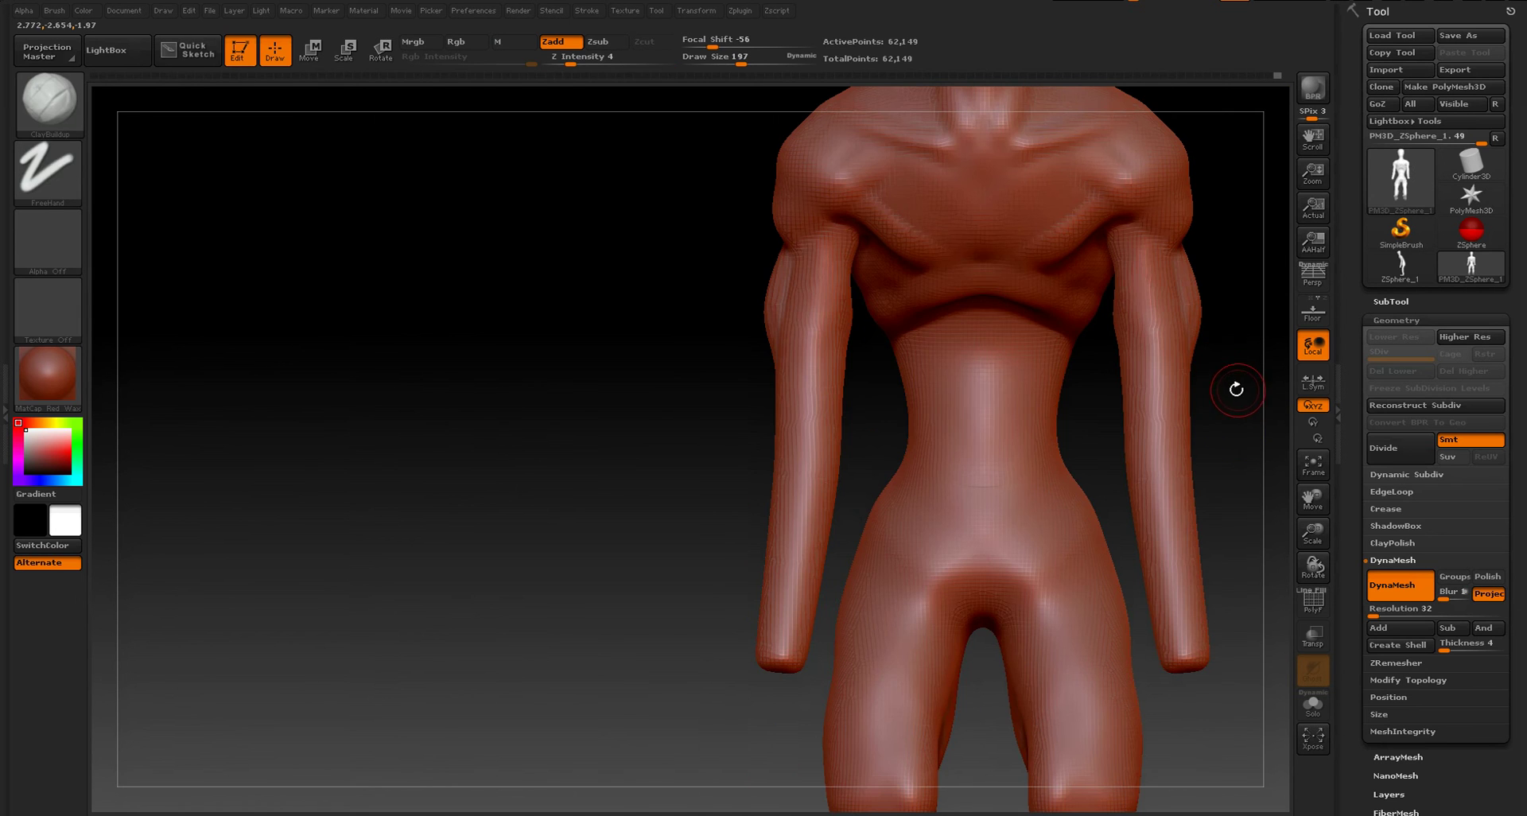
- Smooth the outer upper-arm volume from the front and the side
shift+drag(1197, 323, 1194, 300)
mouse_move(1252, 394)
mouse_down()
mouse_move(1108, 358)
mouse_move(1137, 272)
mouse_up()
shift+drag(1109, 354, 1108, 402)
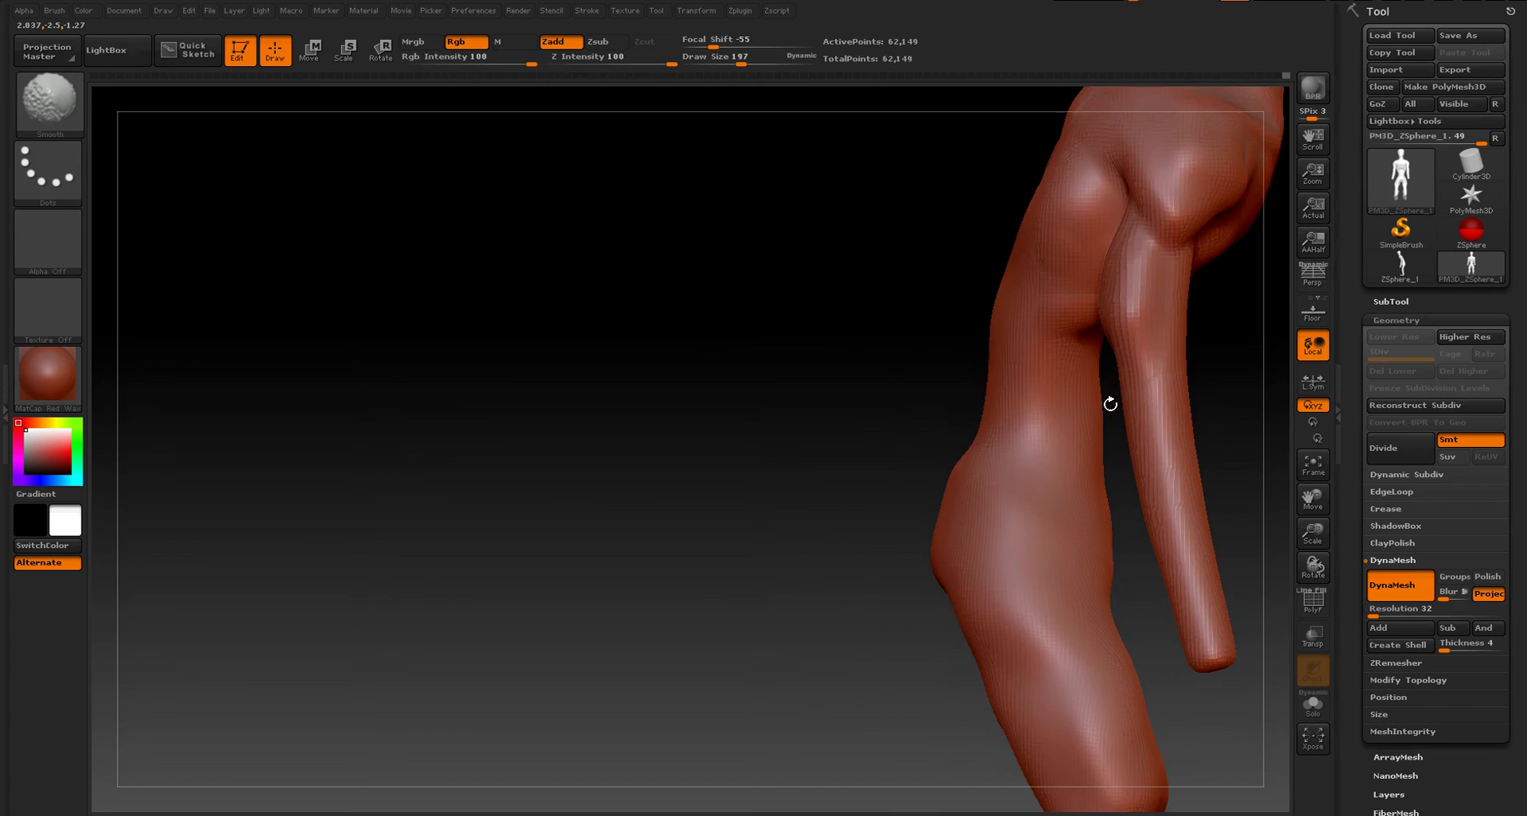
shift+drag(1210, 365, 1152, 394)
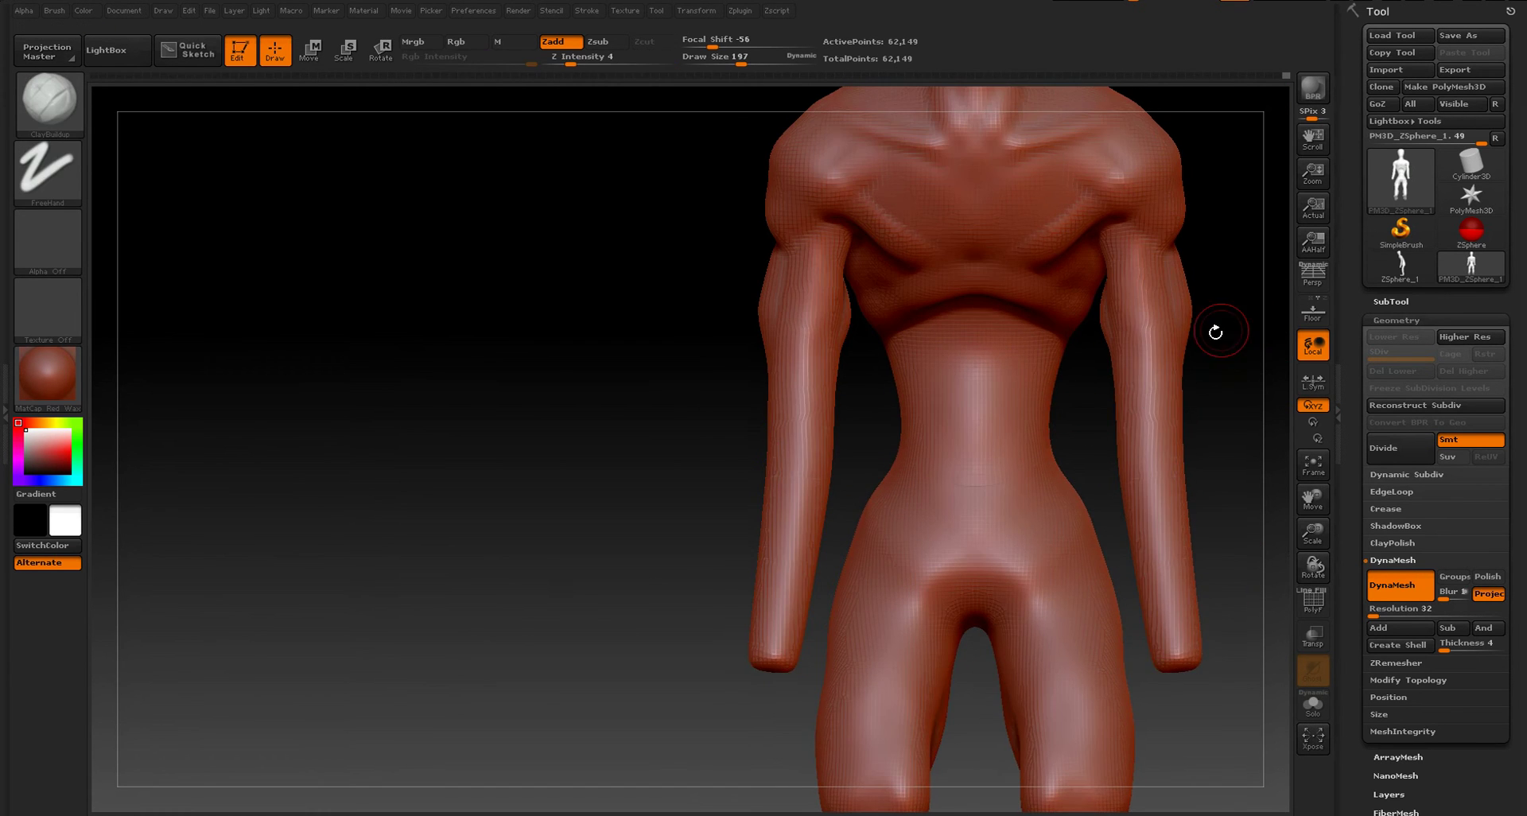
- Rough in the biceps outlines on the front of the upper arms with the clay brush at draw size 53 and intensity 11
mouse_move(1215, 332)
alt+mouse_down()
mouse_move(1101, 389)
mouse_move(1165, 356)
mouse_move(1115, 365)
alt+mouse_up()
key(s)
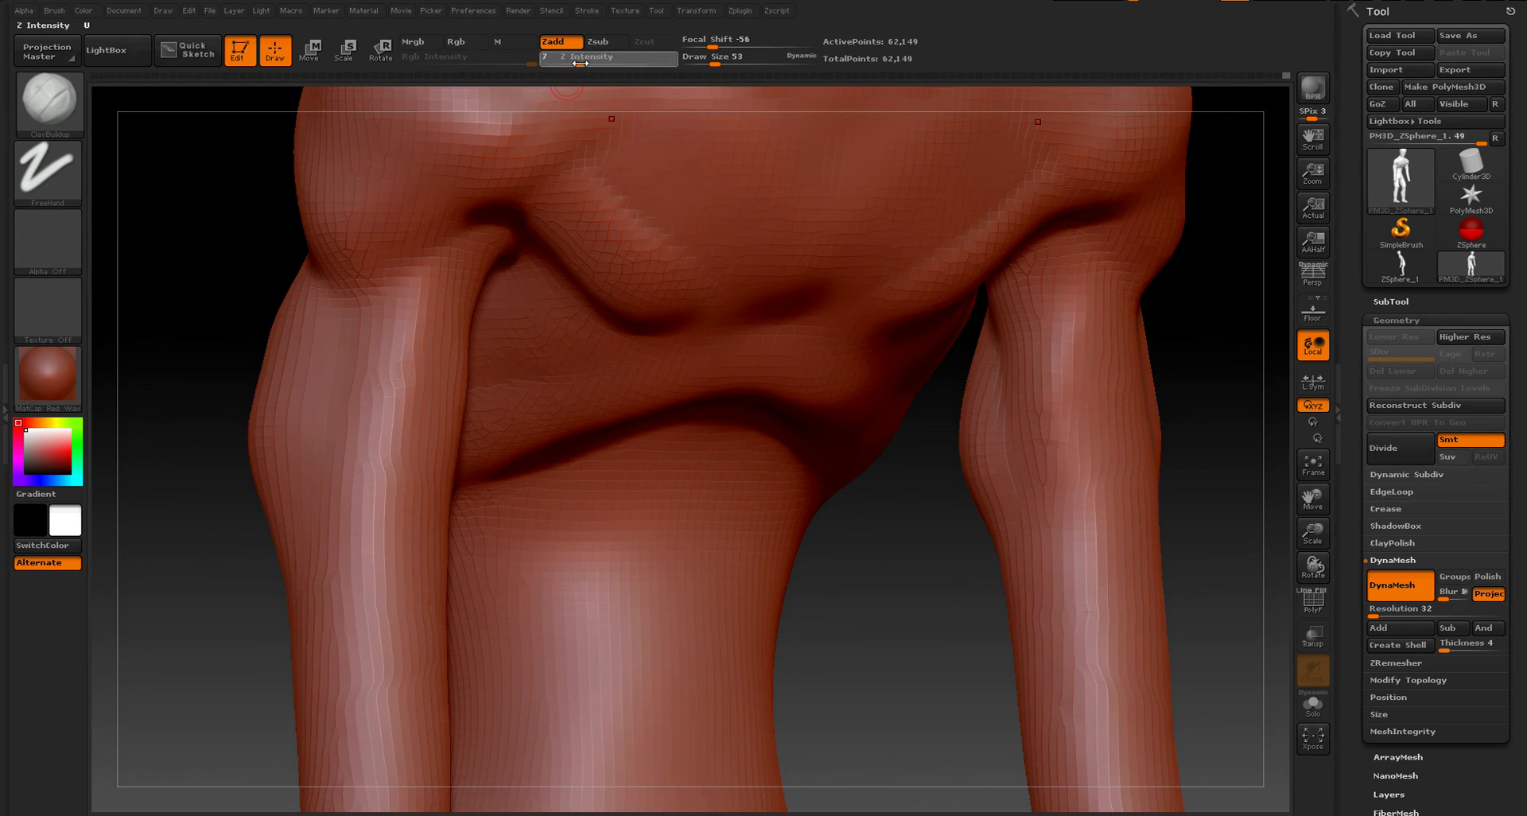
drag(1183, 342, 1059, 264)
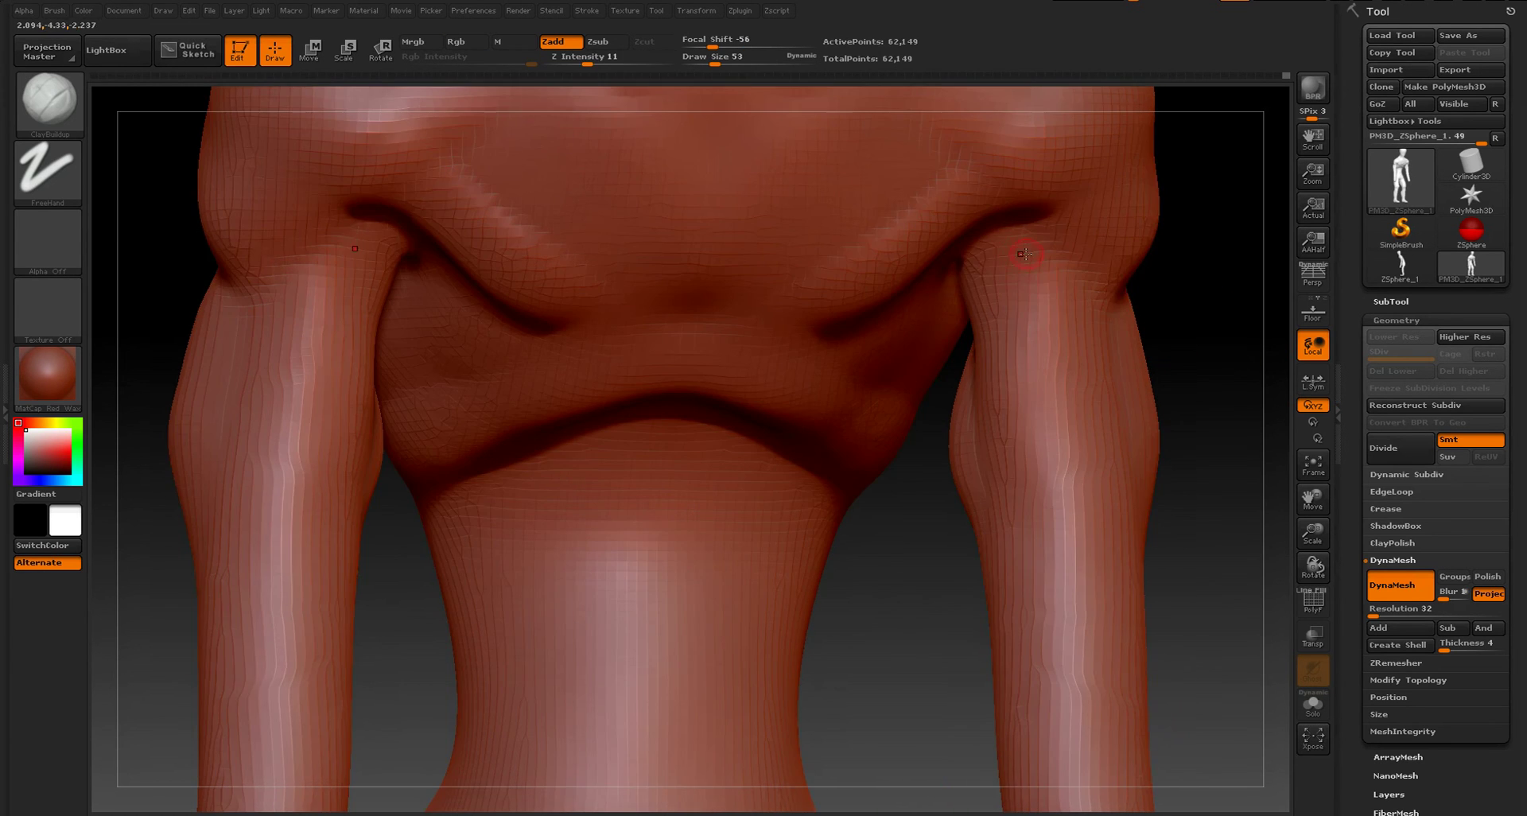
mouse_move(1169, 310)
mouse_down()
mouse_move(1027, 258)
mouse_move(1044, 598)
mouse_up()
drag(1028, 260, 1070, 556)
key(f)
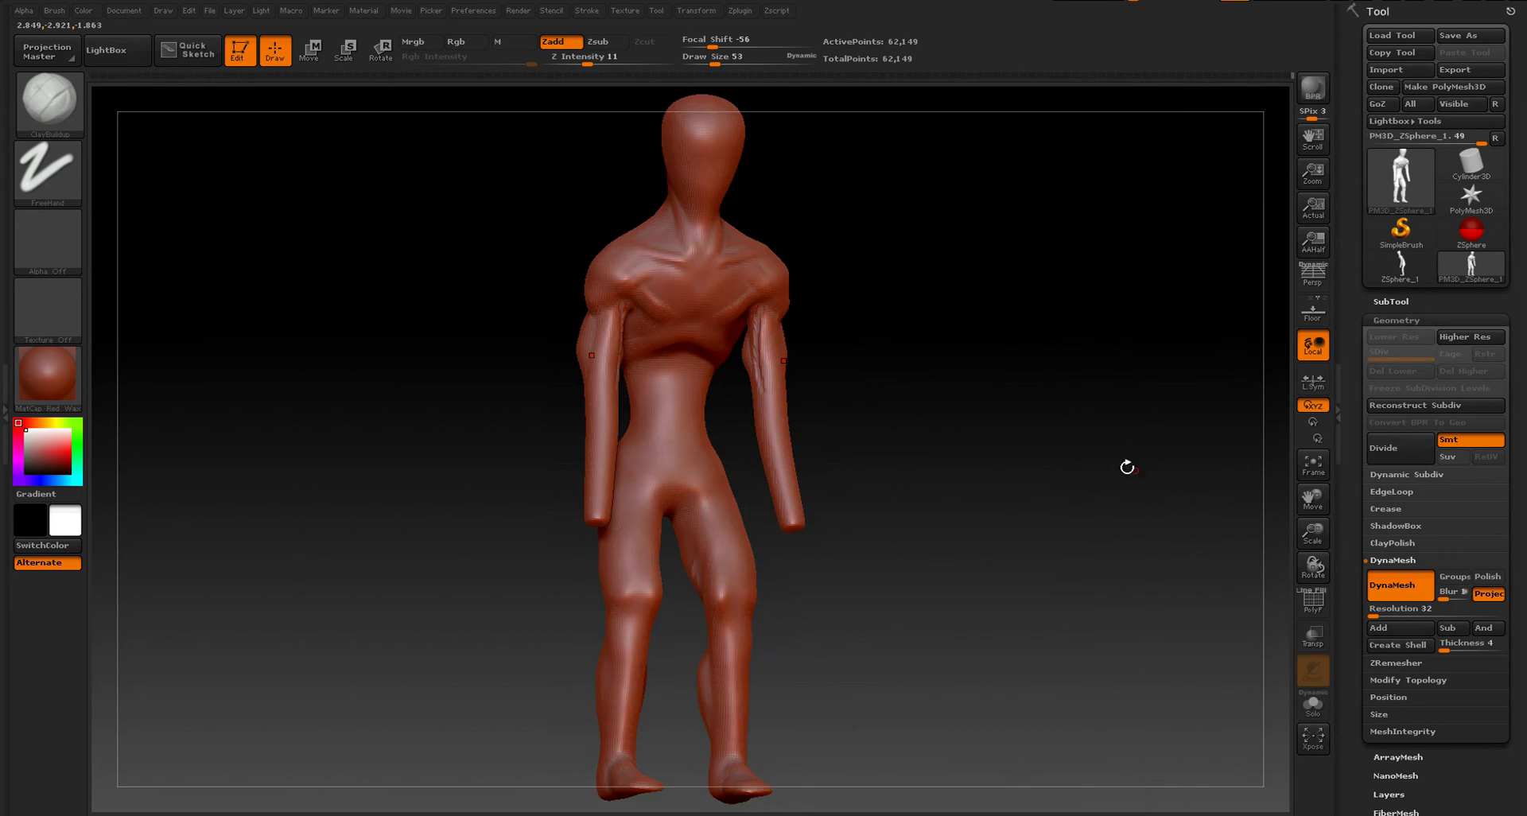
- Carve the boundary between biceps and triceps along the outer side of the upper arms
mouse_move(1124, 464)
mouse_down()
mouse_move(1030, 467)
mouse_move(967, 425)
mouse_up()
alt+right_drag(968, 425, 1087, 451)
ctrl+right_drag(1006, 380, 1071, 229)
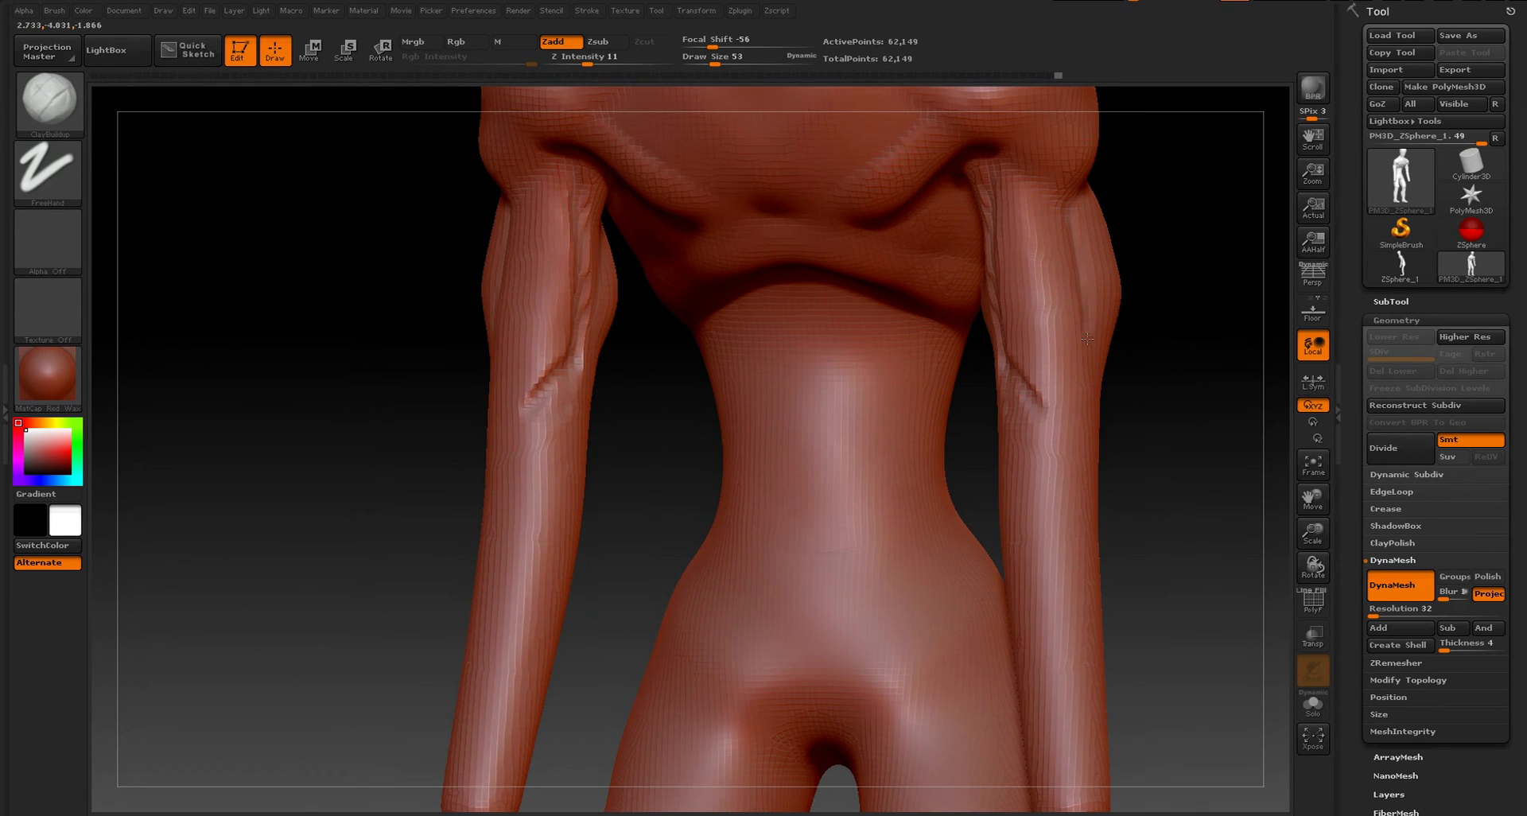
right_drag(1047, 385, 1143, 338)
- Fill in the biceps between the outlines in front view with the clay brush at draw size 203
key(s)
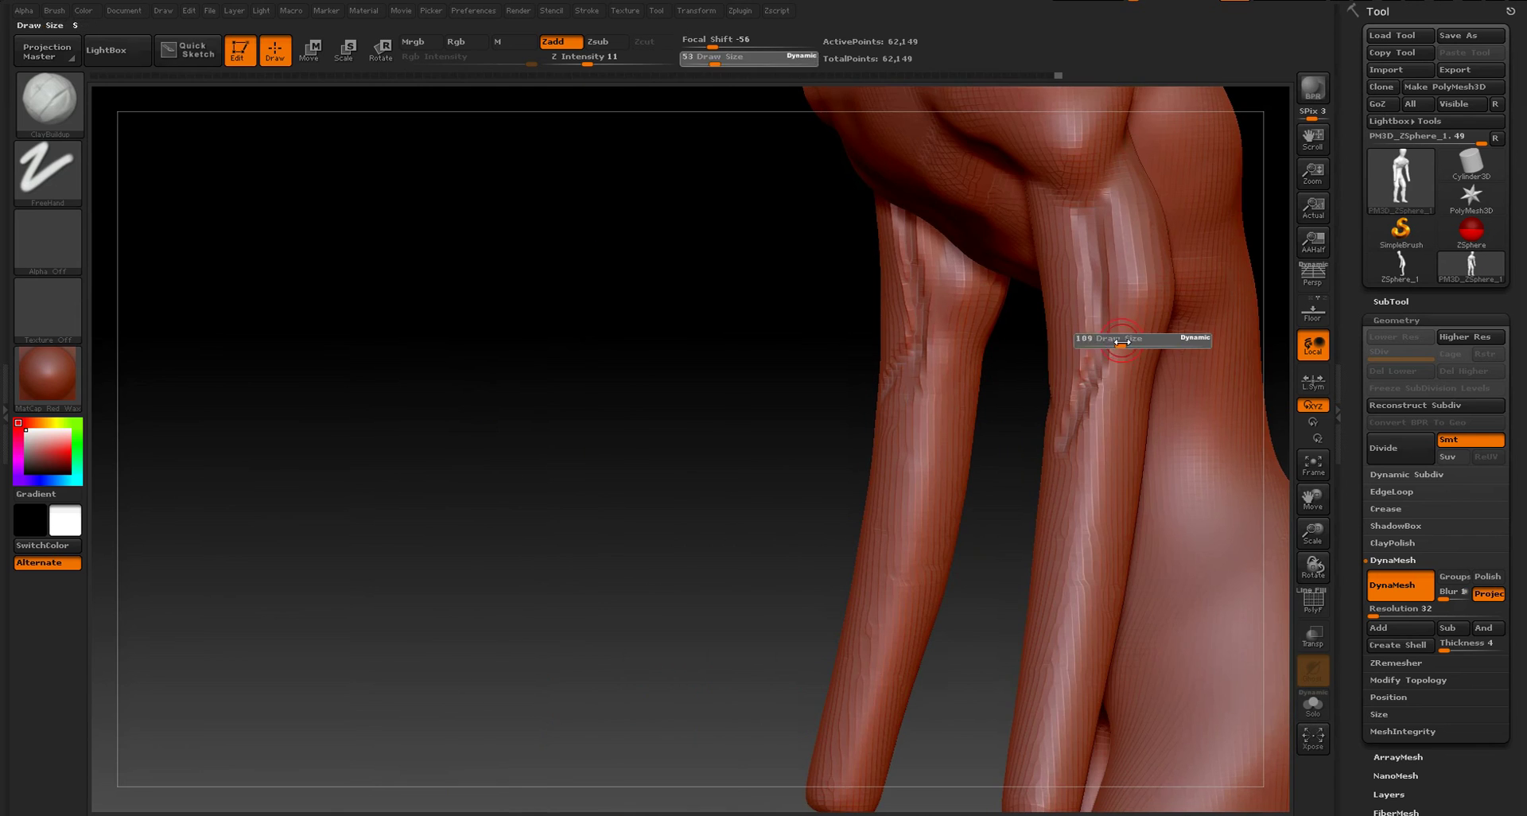
shift+right_drag(1023, 347, 1043, 355)
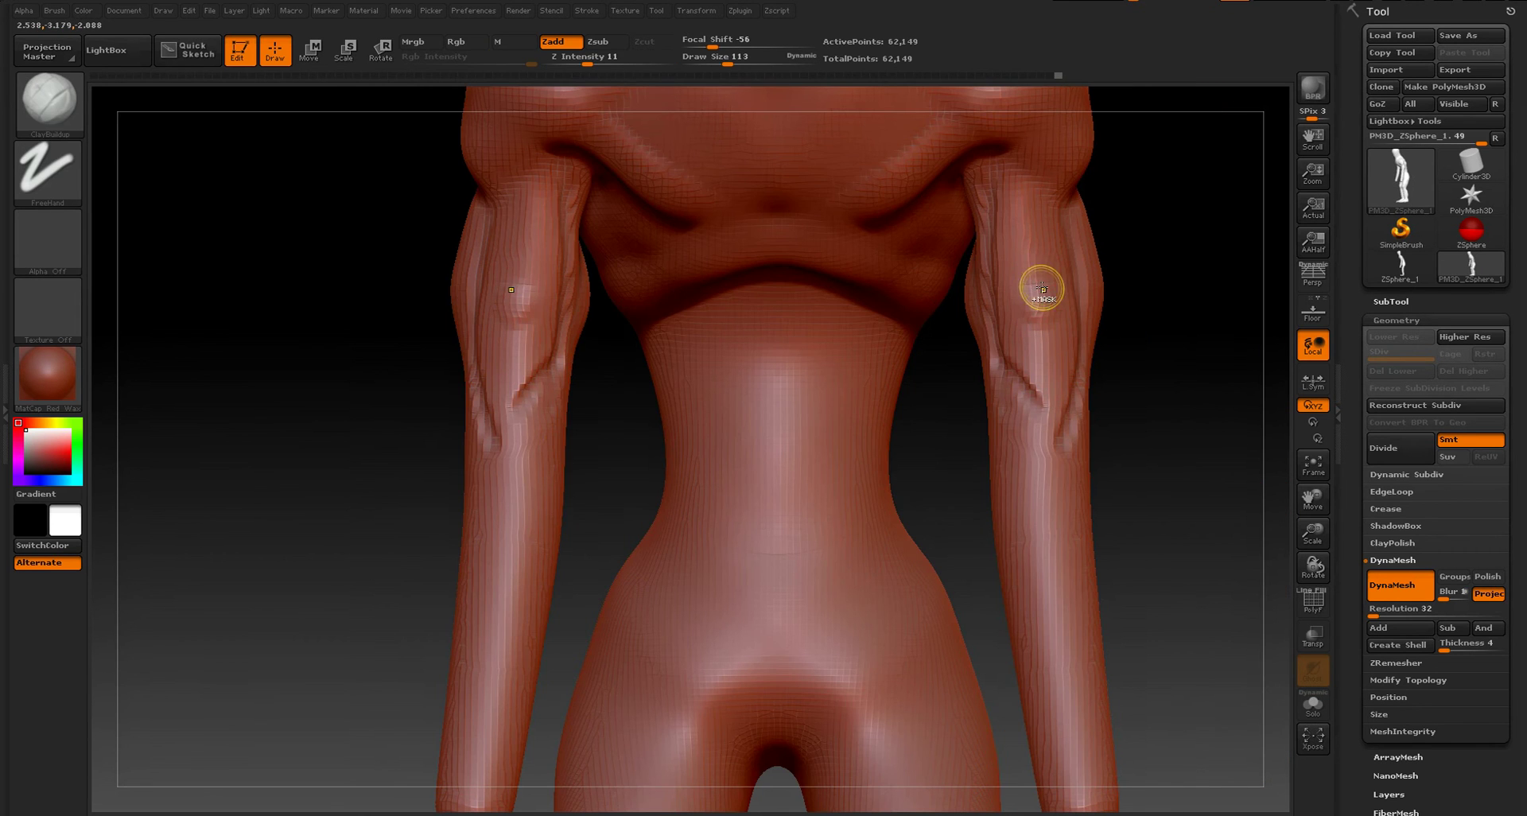
key(s)
drag(1039, 293, 1055, 292)
drag(1033, 242, 1029, 262)
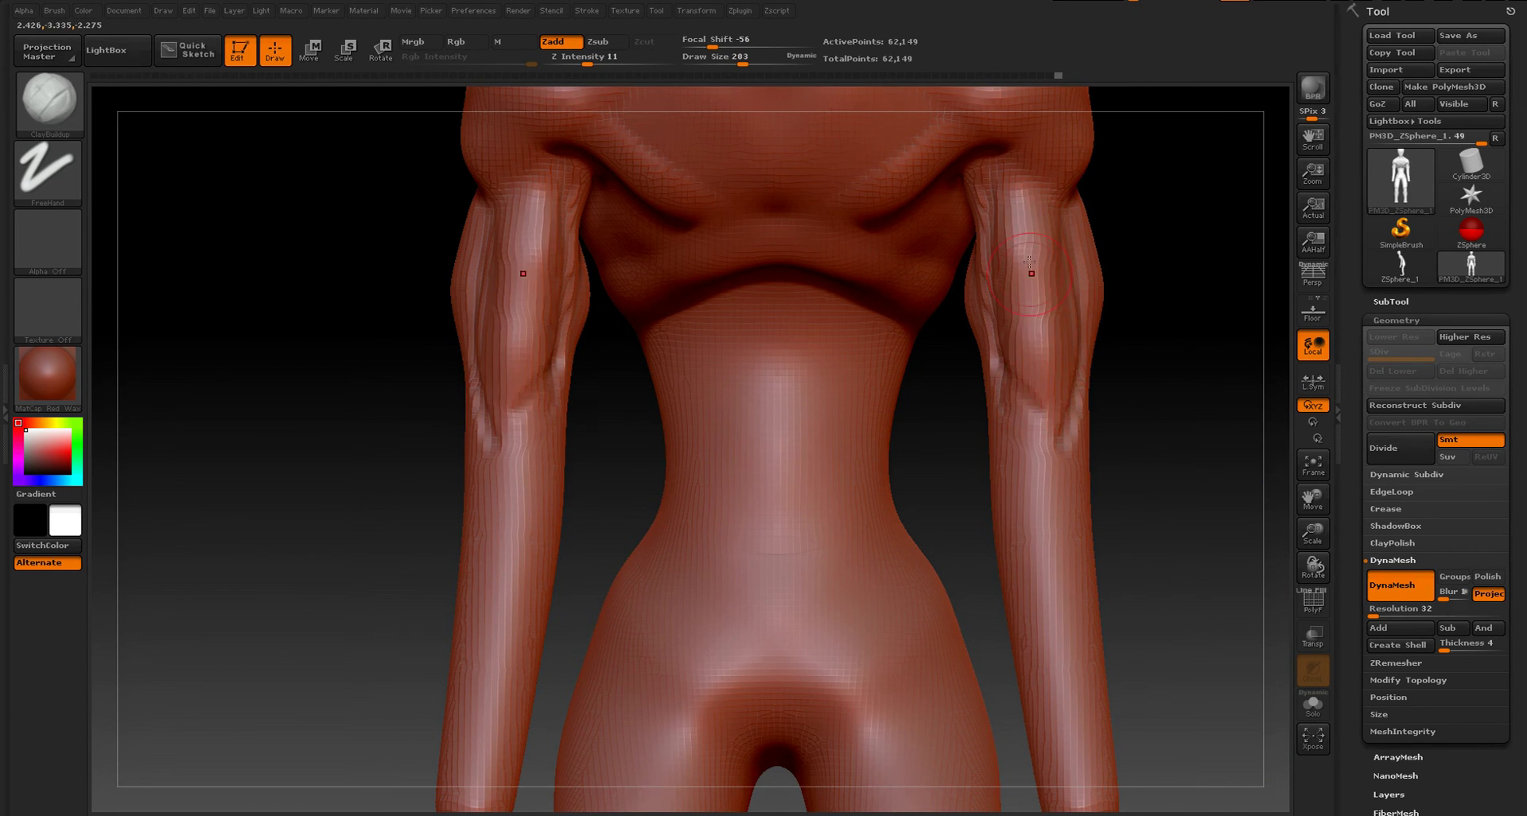
- Smooth the front of the biceps and remesh the figure with DynaMesh
drag(1162, 416, 1045, 366)
shift+drag(923, 492, 1031, 378)
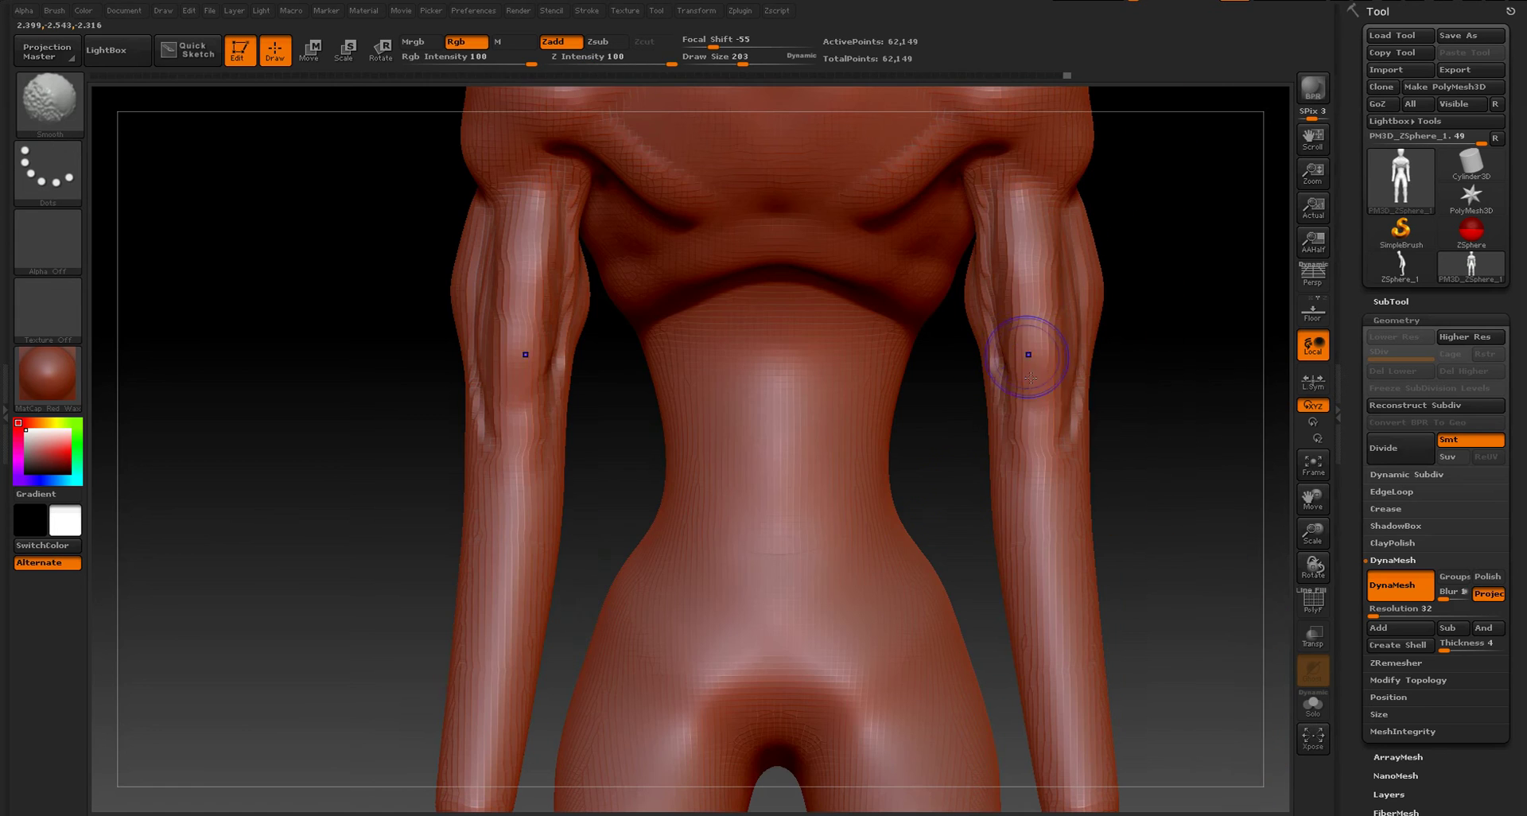
shift+drag(995, 196, 1004, 306)
ctrl+drag(1150, 283, 1152, 304)
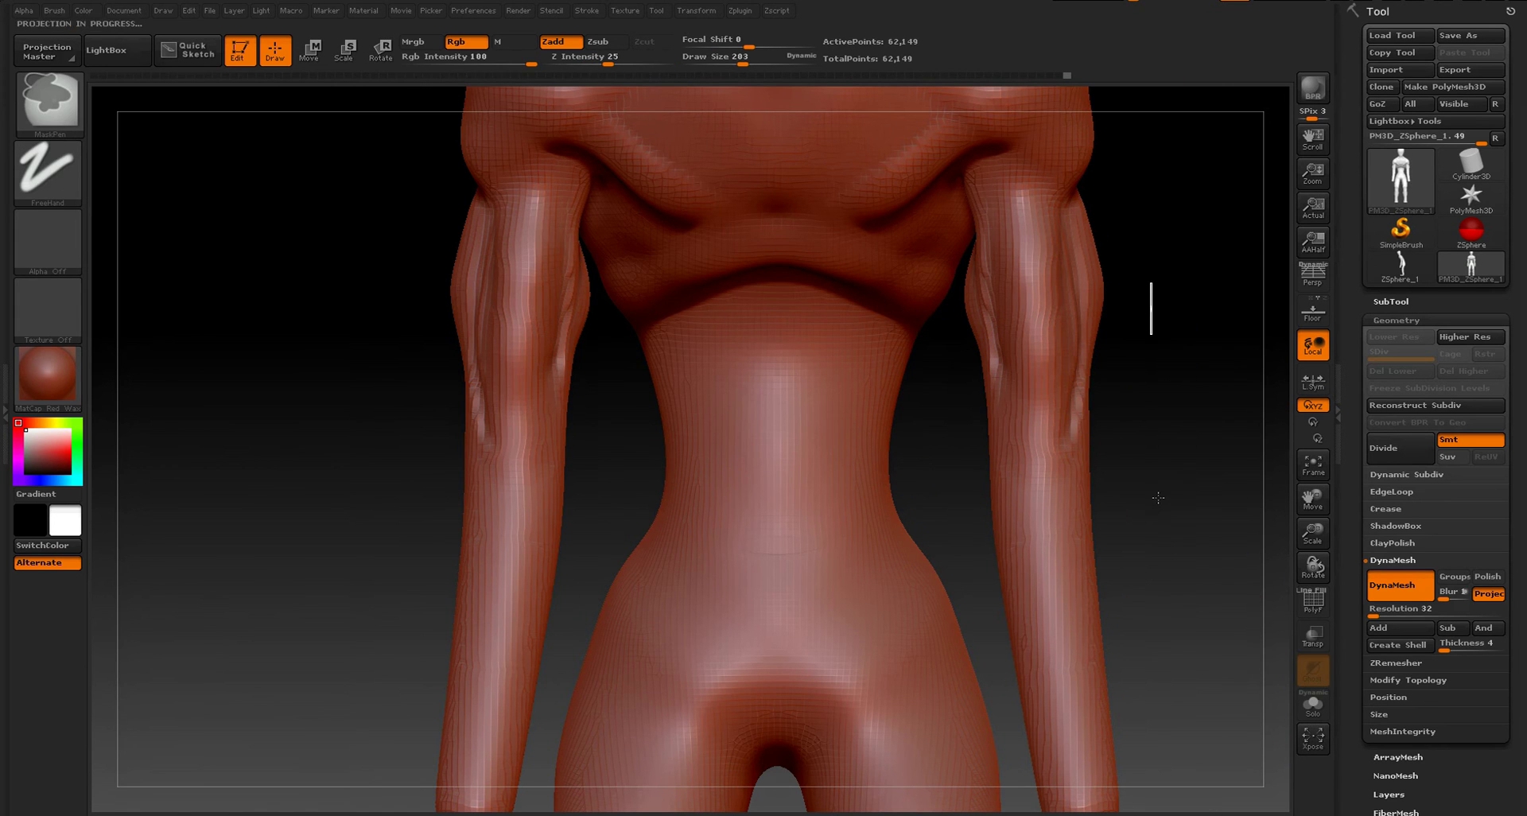
- Smooth the remaining ridges and grooves on the inner and outer sides of the upper arms
drag(1133, 411, 1064, 408)
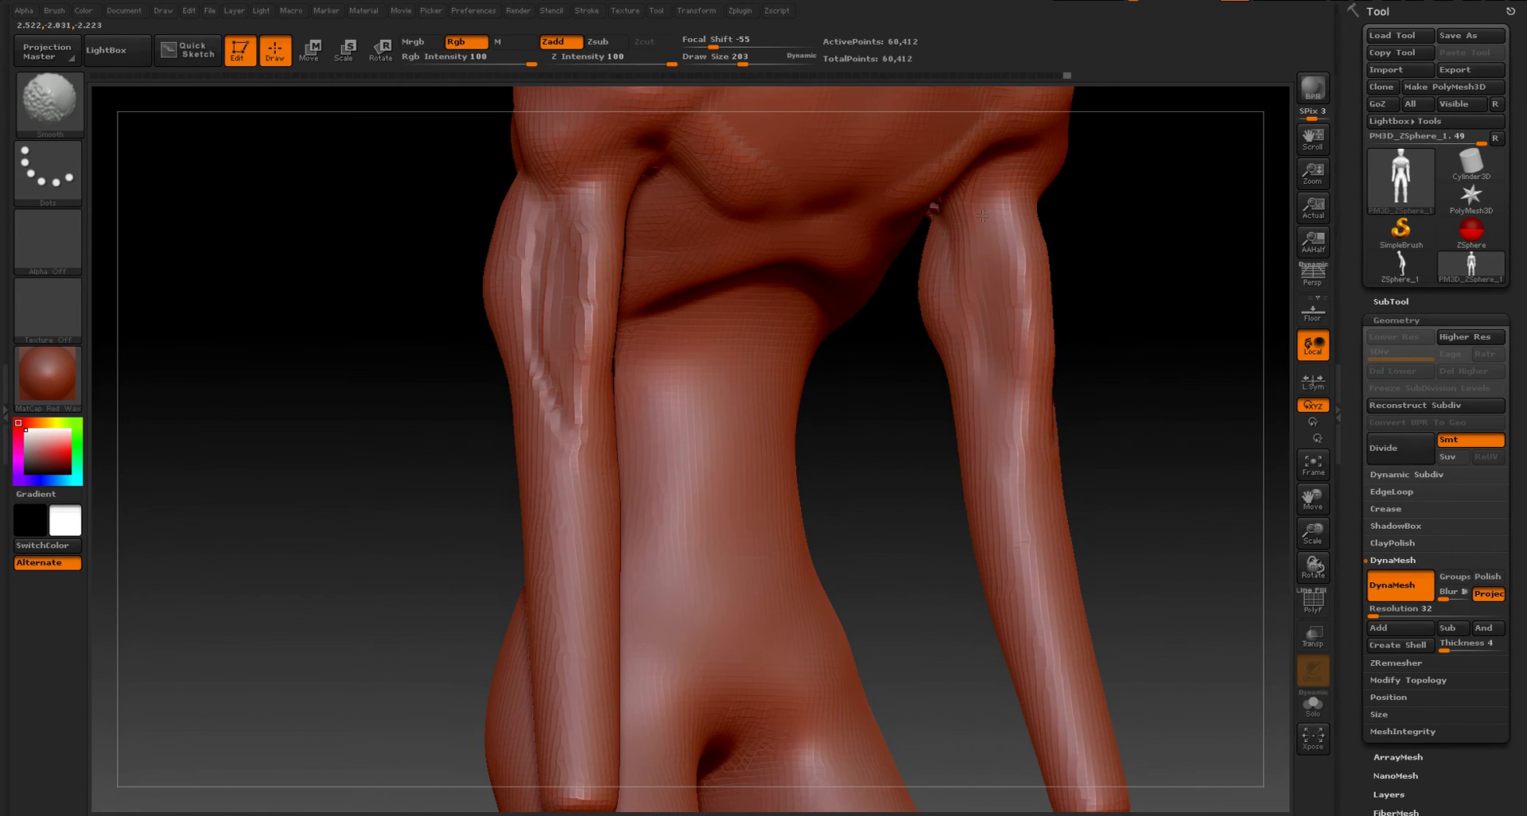
shift+drag(982, 215, 1012, 294)
shift+drag(1111, 402, 1161, 404)
drag(1072, 361, 1052, 238)
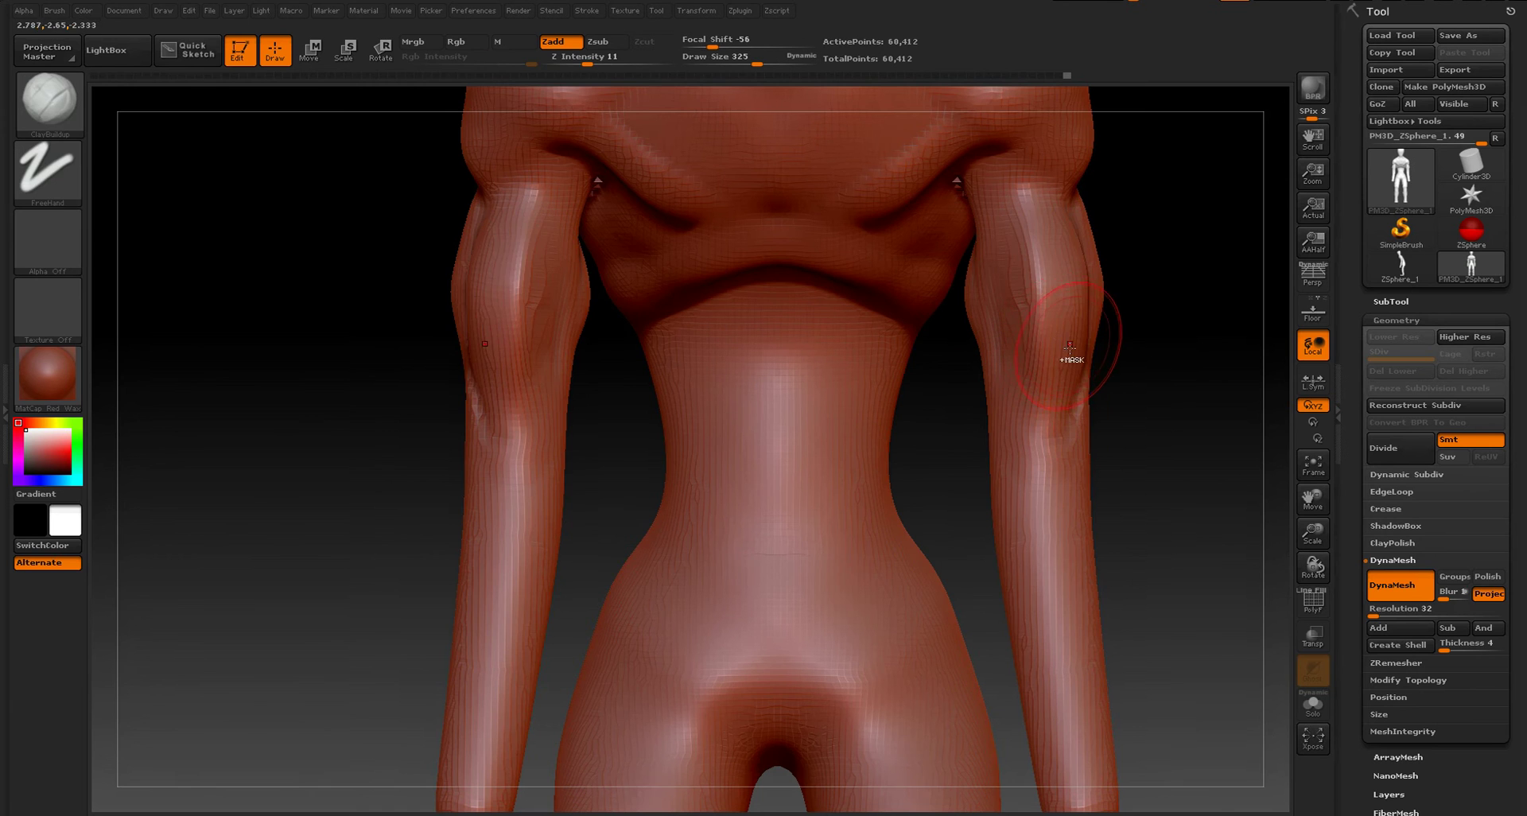
key(ctrl+z)
shift+drag(1067, 368, 1083, 290)
mouse_move(1135, 379)
mouse_down()
mouse_move(920, 424)
mouse_move(949, 459)
mouse_up()
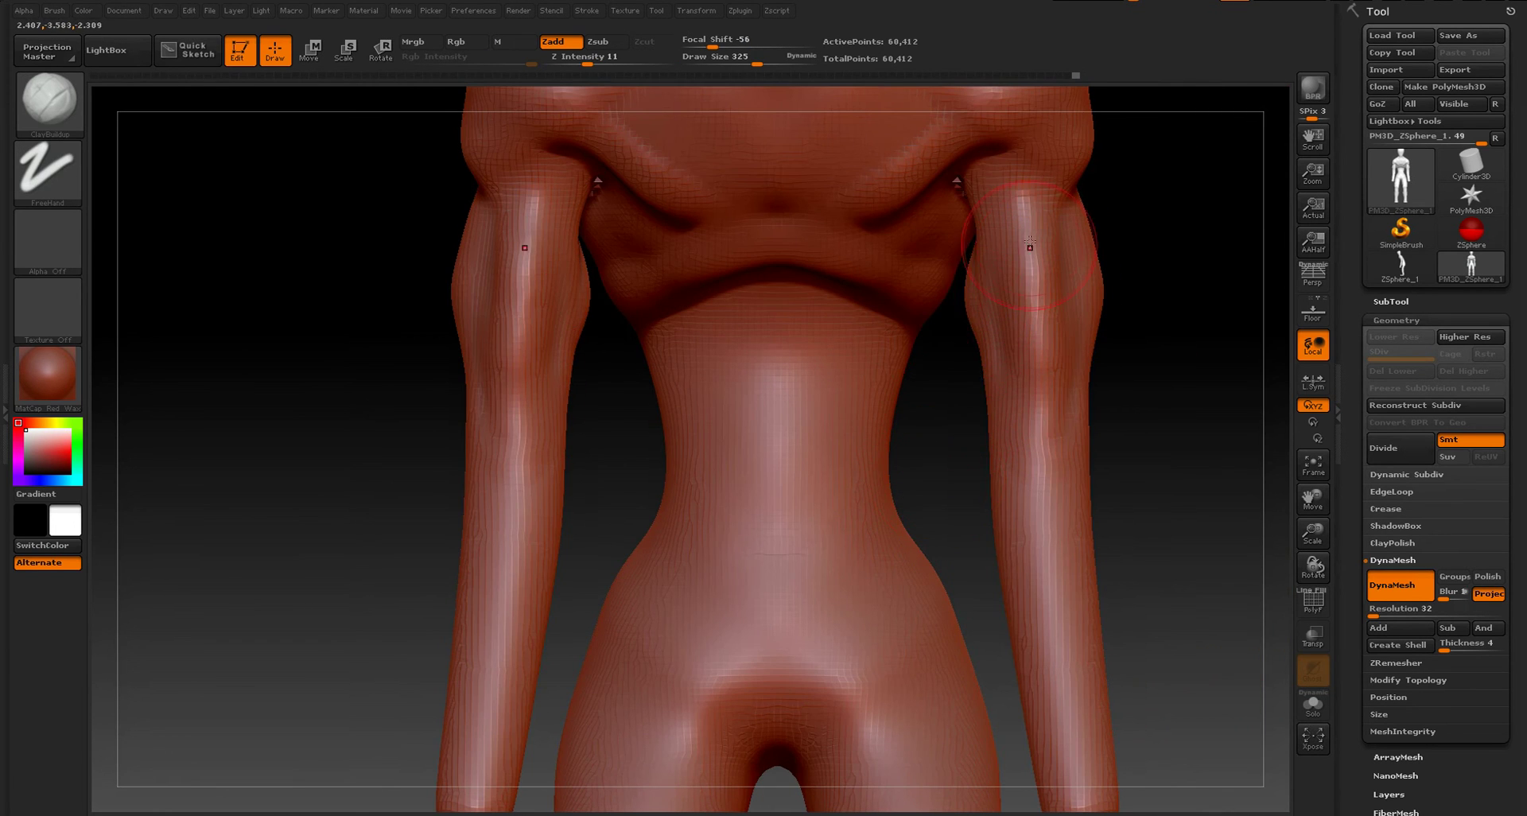
mouse_move(1036, 213)
mouse_down()
mouse_move(1039, 278)
mouse_move(1002, 300)
mouse_move(997, 342)
mouse_up()
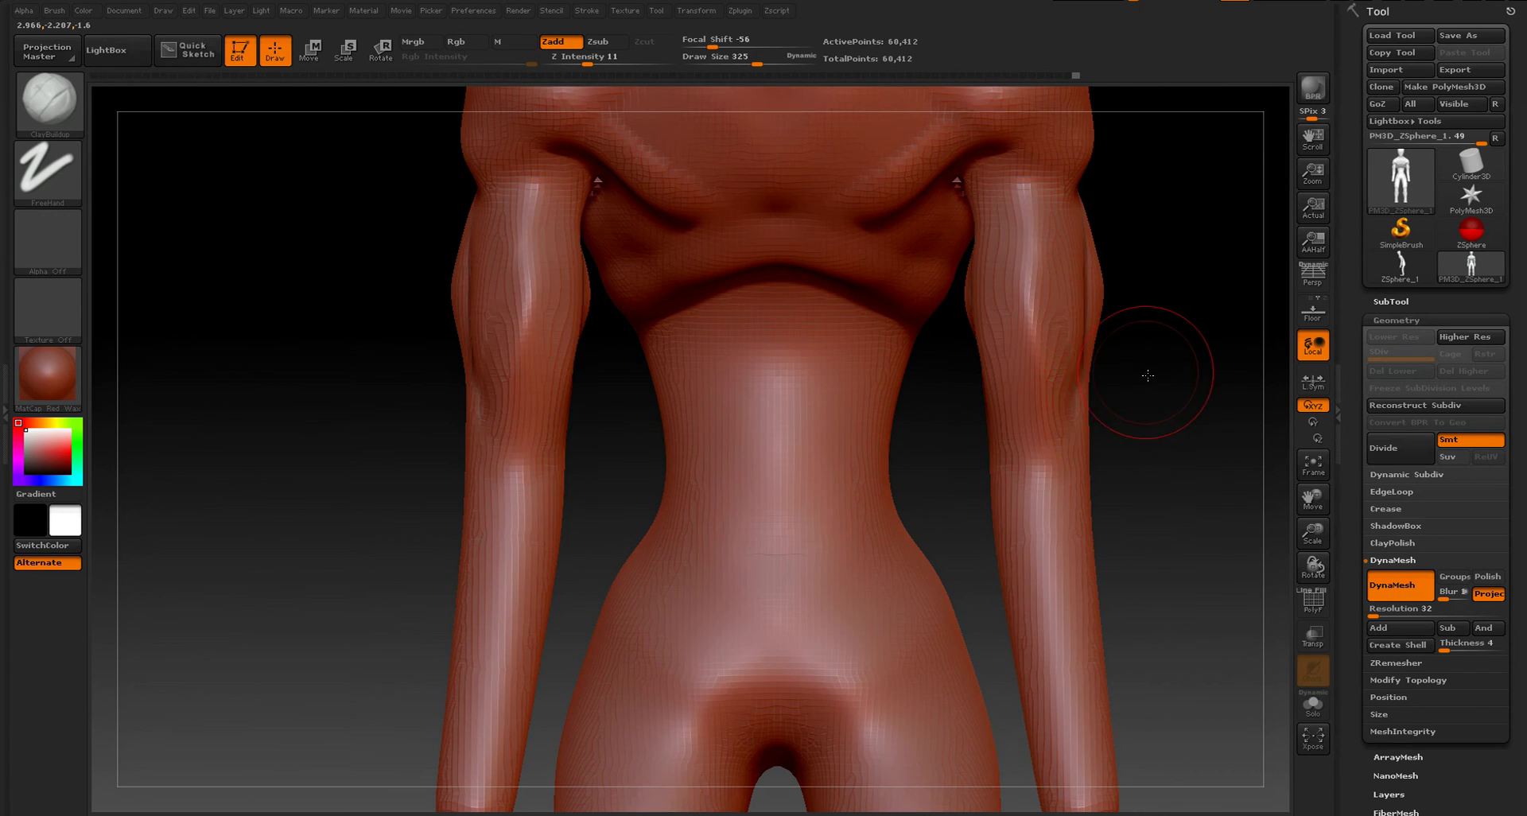
mouse_move(1145, 374)
mouse_down()
mouse_move(1163, 374)
mouse_move(1148, 427)
mouse_up()
key(ctrl+z)
key(ctrl+z)
key(ctrl+z)
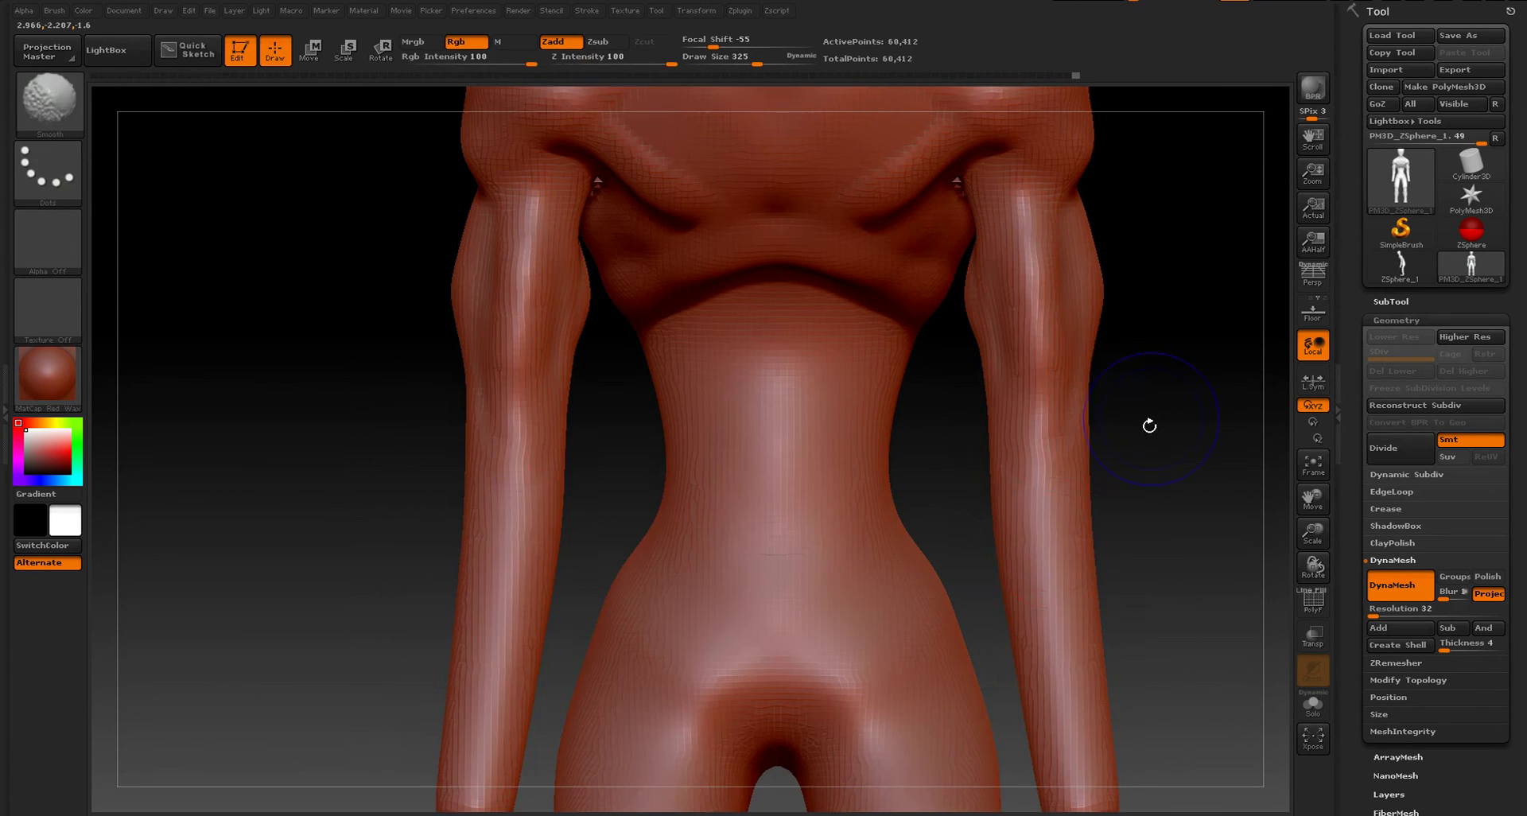
- Swell the biceps with the Inflat brush at draw size 325 and intensity 10
key(b)
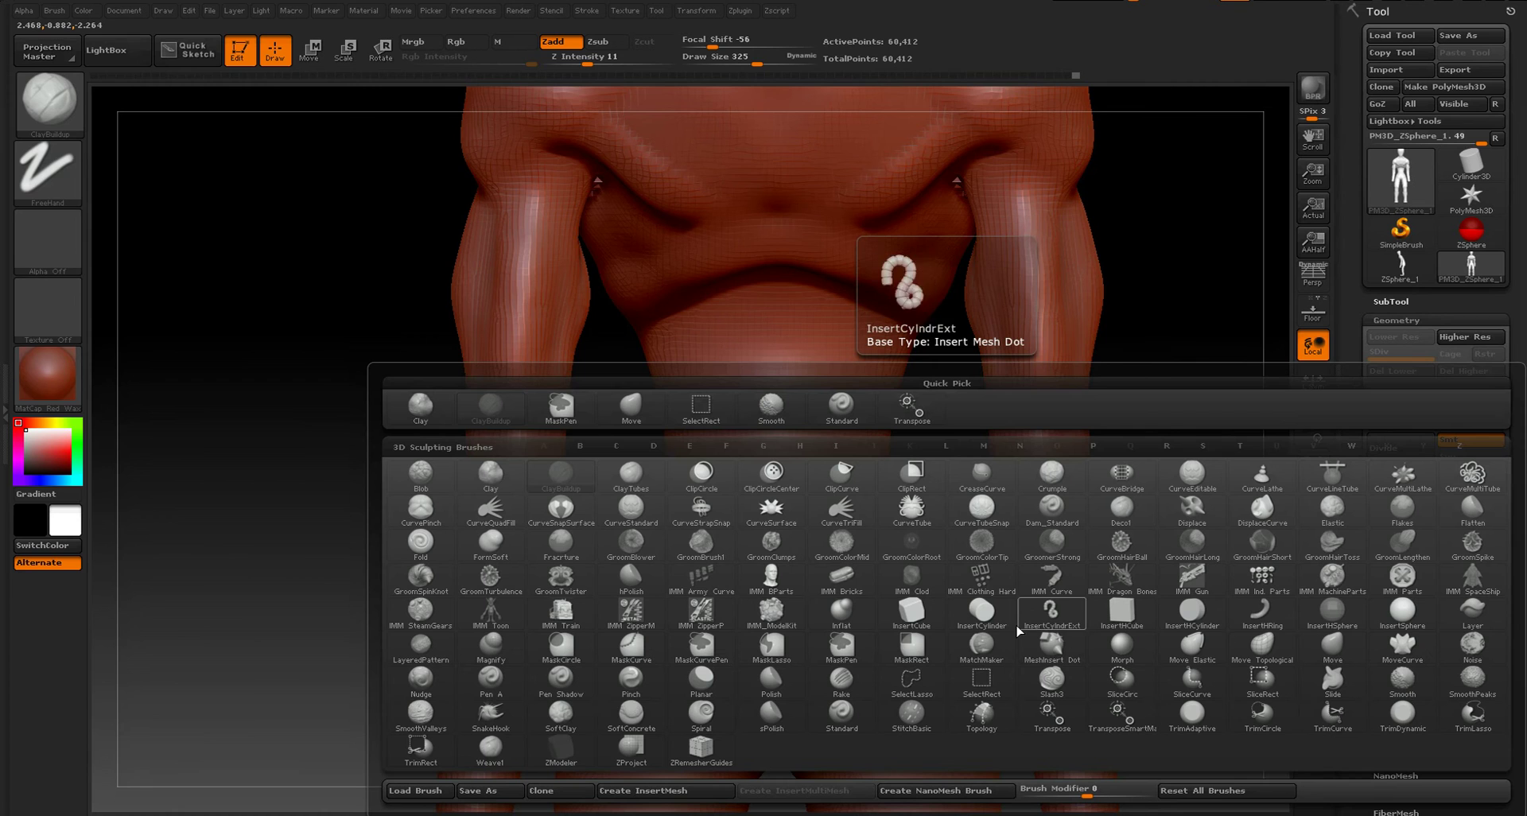
click(848, 617)
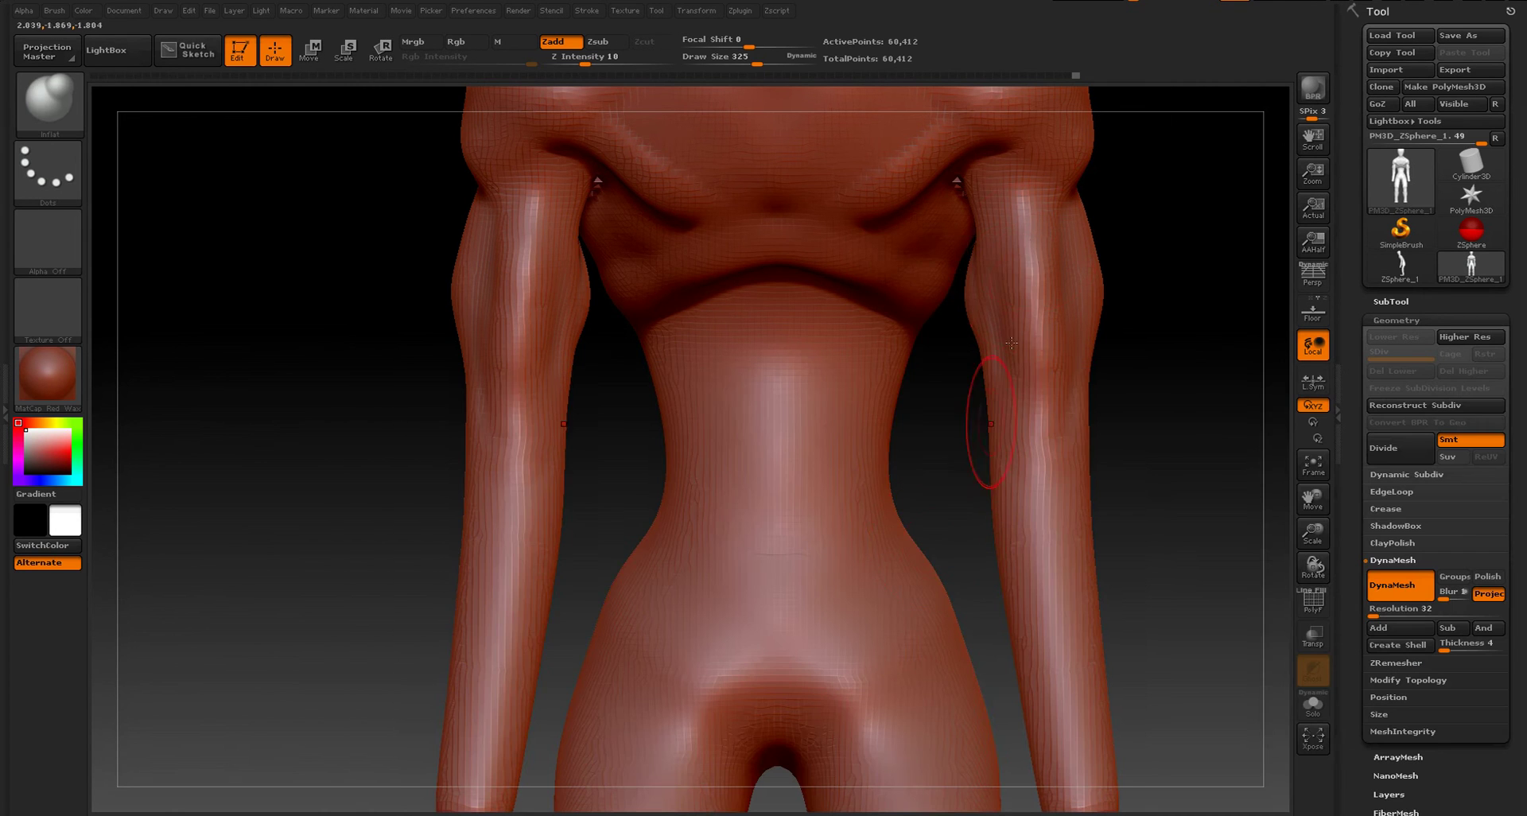
drag(1028, 220, 1037, 378)
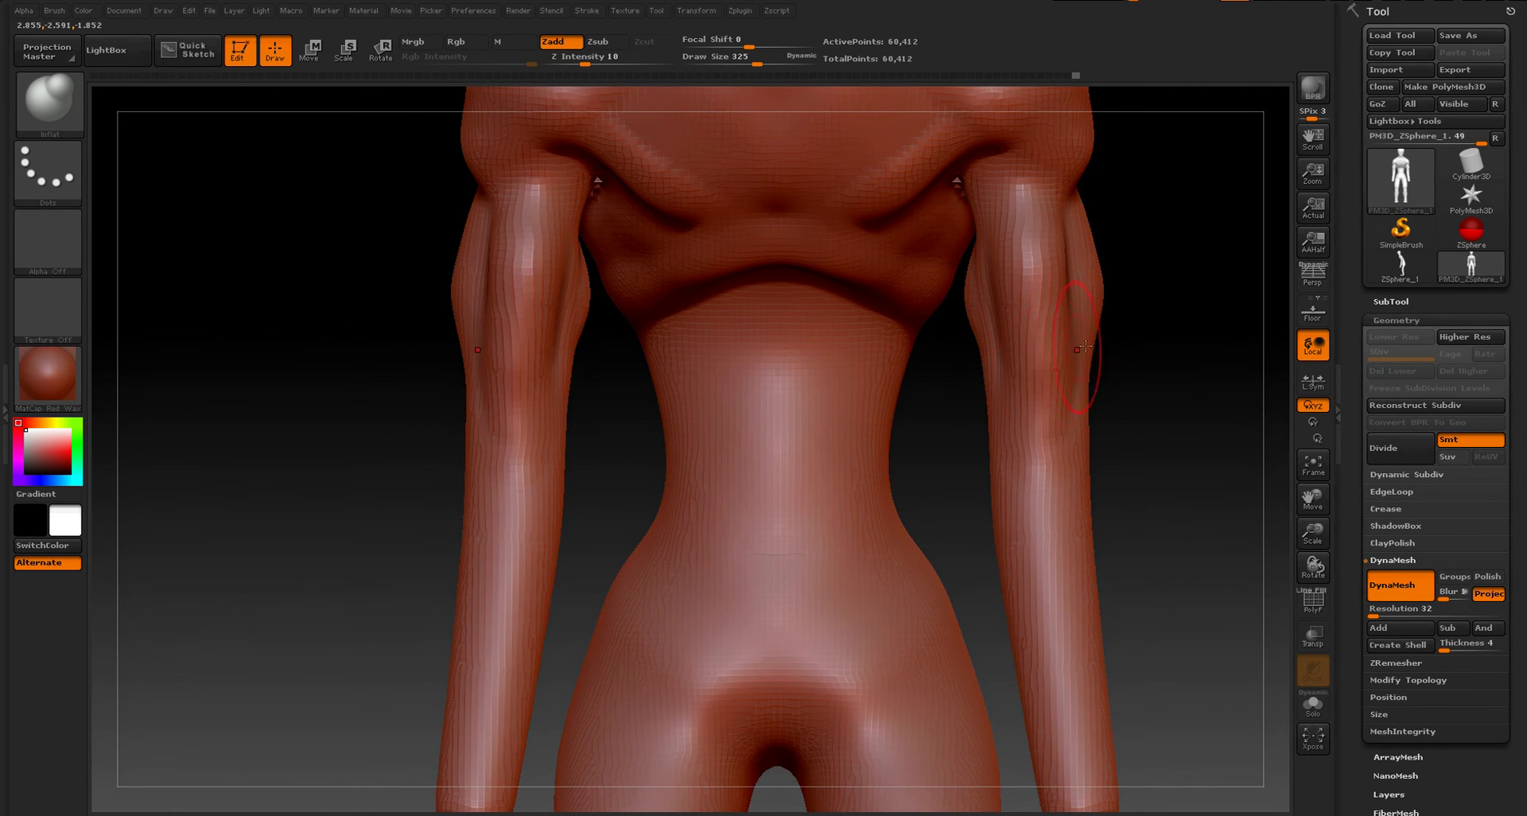
drag(1126, 346, 1150, 347)
mouse_move(1055, 239)
mouse_down()
mouse_move(1067, 380)
mouse_move(1177, 353)
mouse_up()
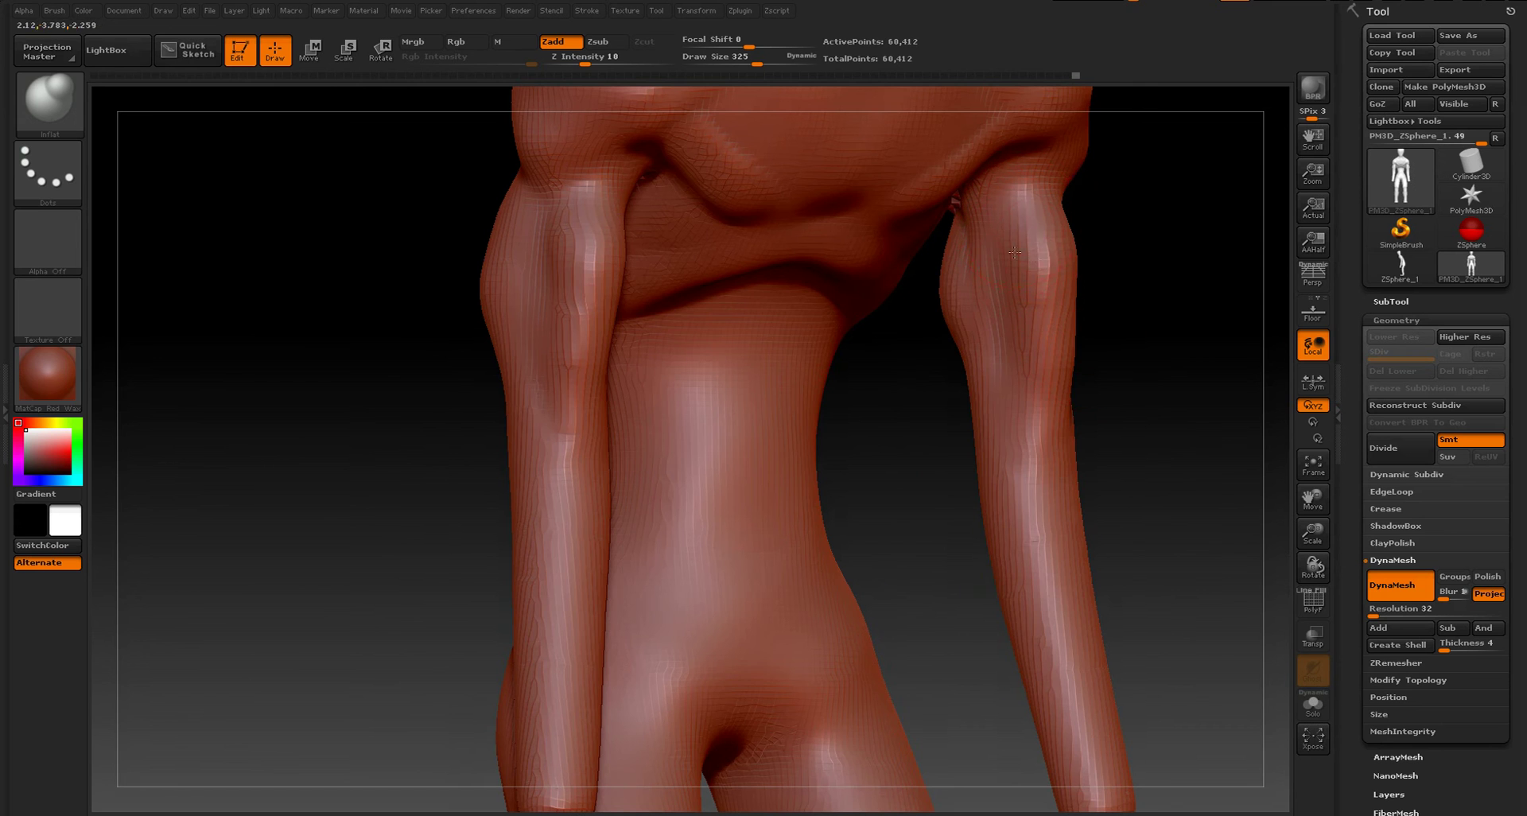
drag(1014, 252, 1021, 322)
- Inflate the forearms from the elbow towards the wrist in an angled view
shift+drag(1160, 433, 1120, 430)
alt+drag(1177, 483, 1139, 350)
mouse_move(1137, 434)
mouse_down()
mouse_move(1079, 451)
mouse_move(1064, 415)
mouse_up()
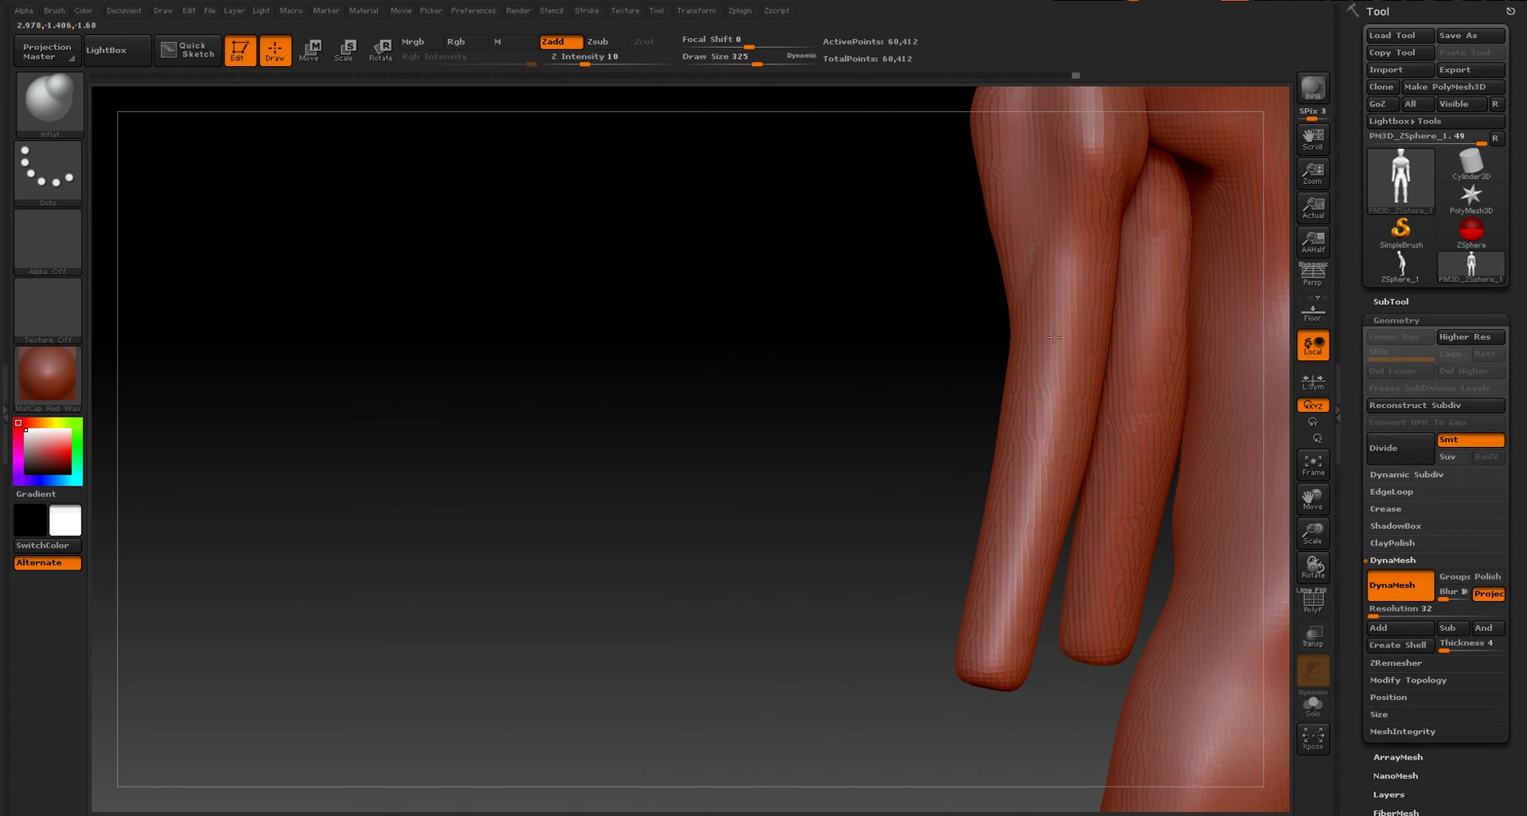
drag(1055, 337, 1013, 536)
drag(884, 549, 914, 518)
- Smooth the side of the upper arms and the armpit area, checking the shape in front view
alt+drag(946, 263, 958, 528)
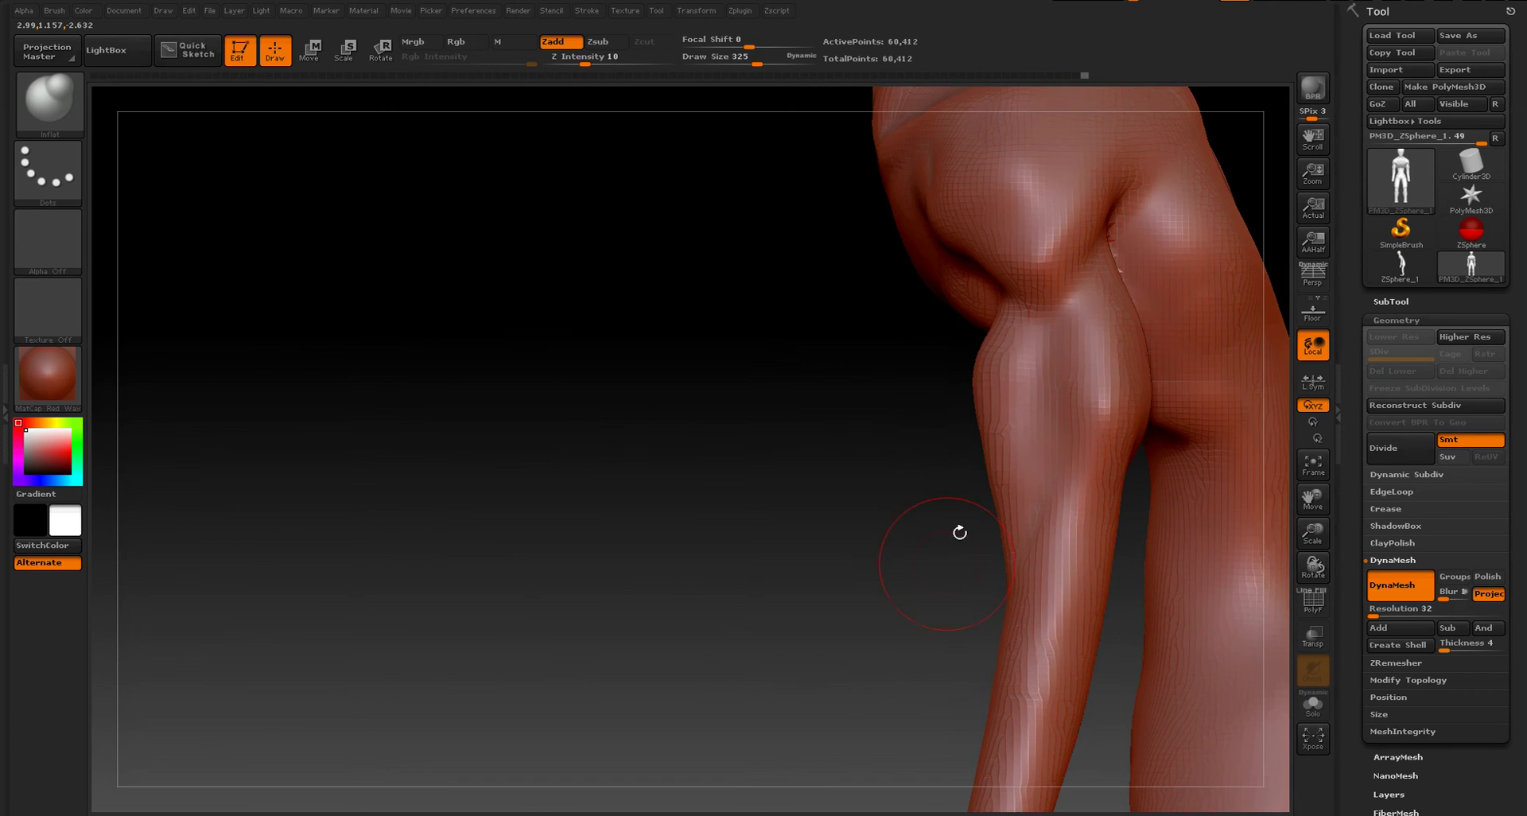
mouse_move(985, 401)
shift+mouse_down()
mouse_move(988, 390)
mouse_move(993, 457)
shift+mouse_up()
shift+drag(886, 546, 1088, 466)
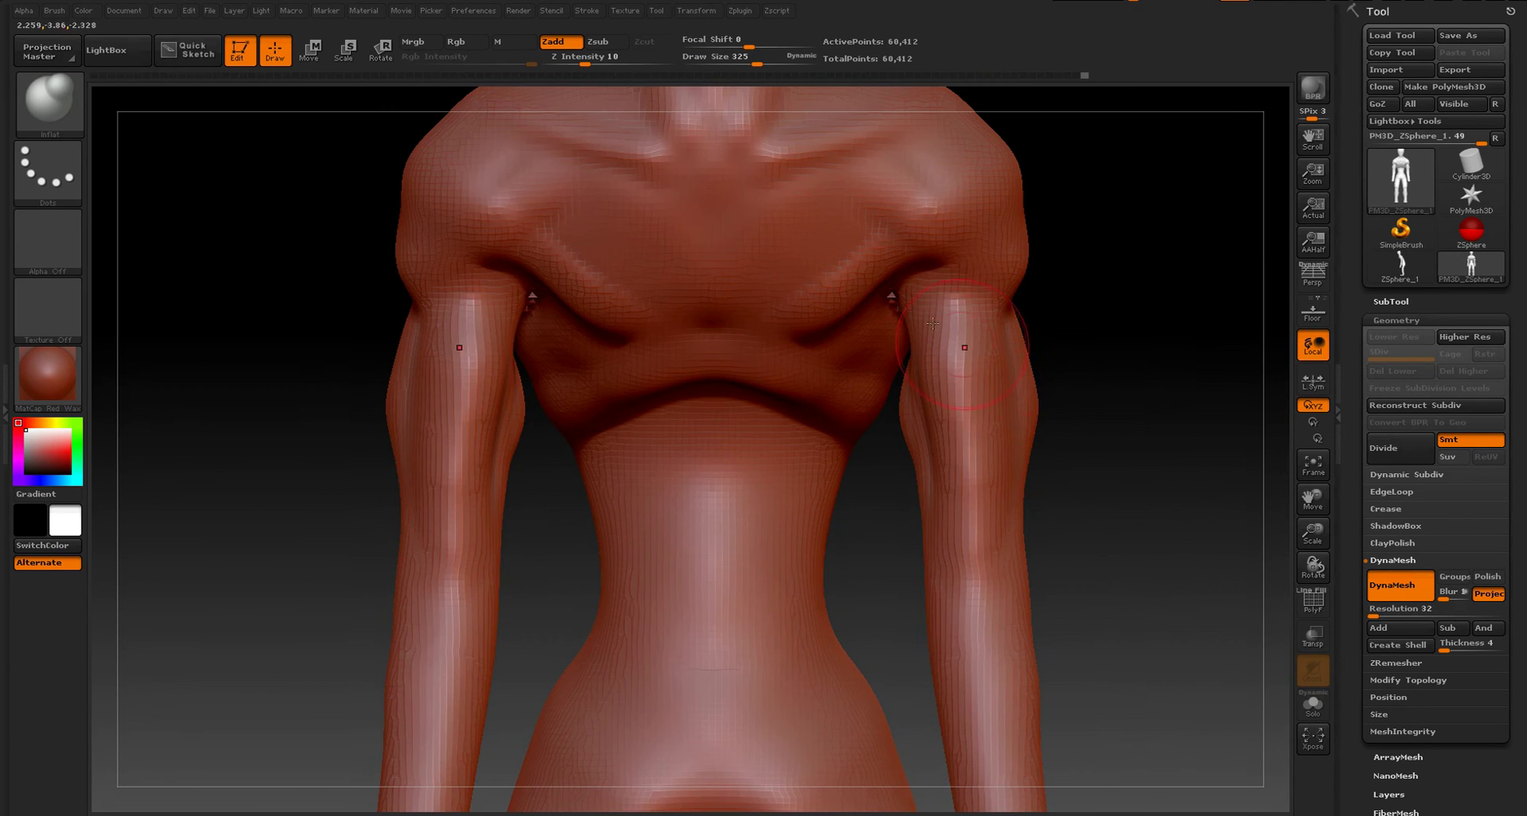
shift+drag(893, 319, 902, 316)
- Switch to the ClayBuildup brush and reduce its draw size to 165 for work on the forearms
mouse_move(1077, 390)
ctrl+right_down()
mouse_move(1065, 453)
mouse_move(1064, 388)
mouse_move(1040, 384)
ctrl+right_up()
key(b)
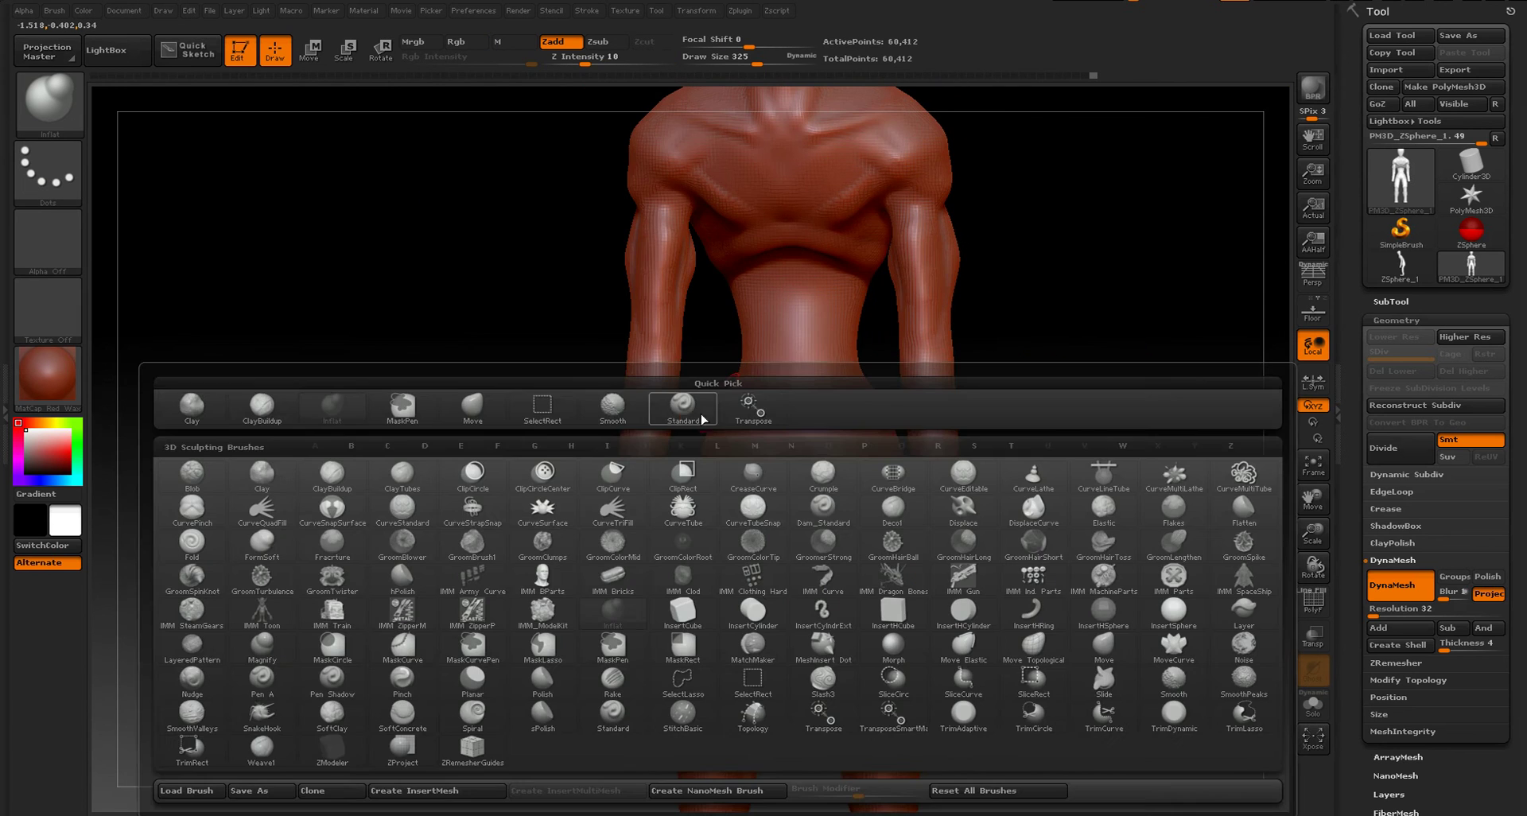
click(263, 405)
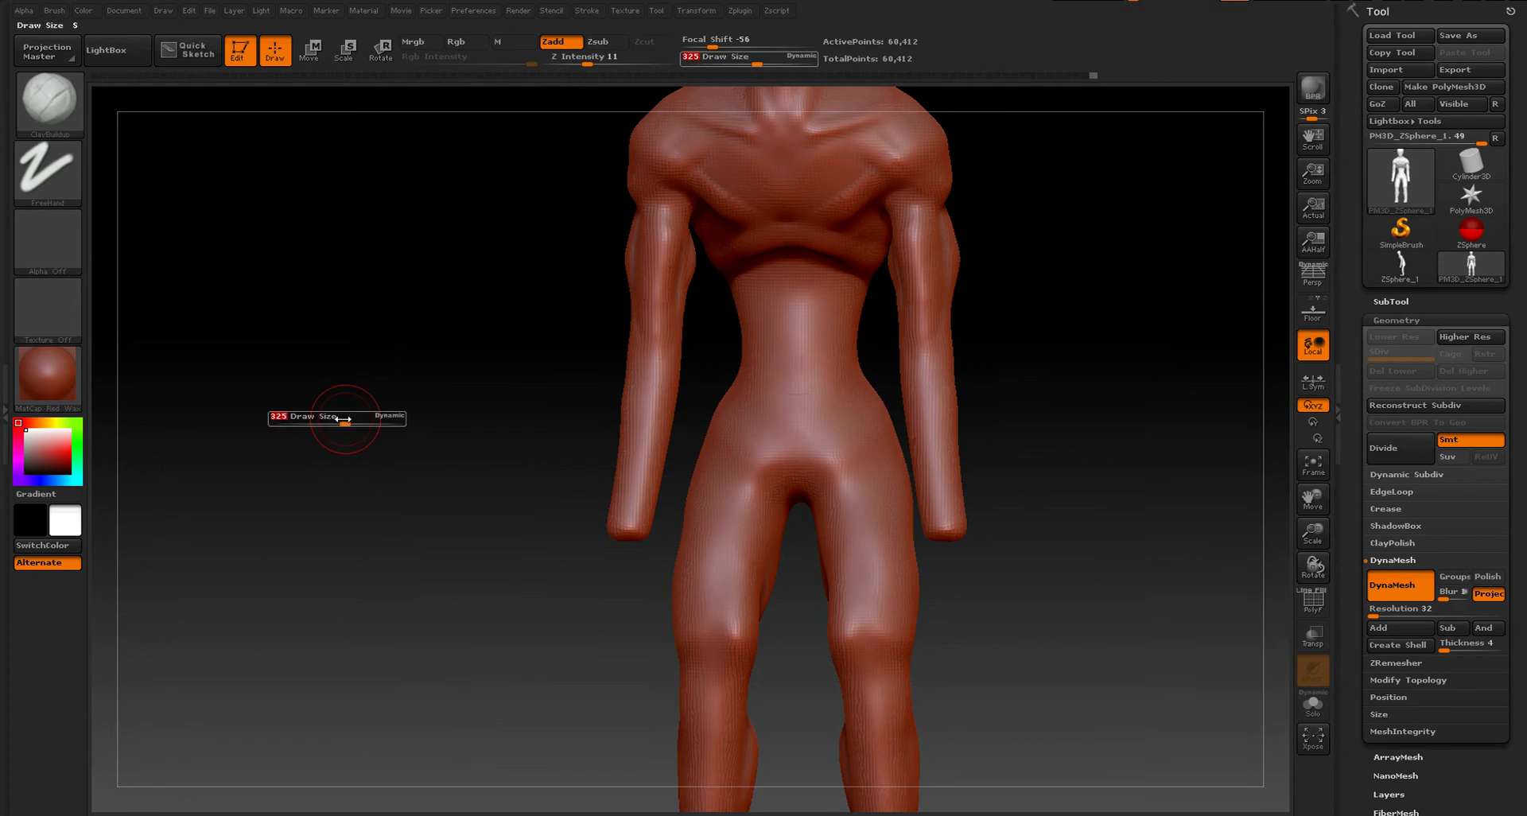
mouse_move(407, 465)
right_down()
mouse_move(552, 479)
mouse_move(545, 444)
mouse_move(589, 545)
right_up()
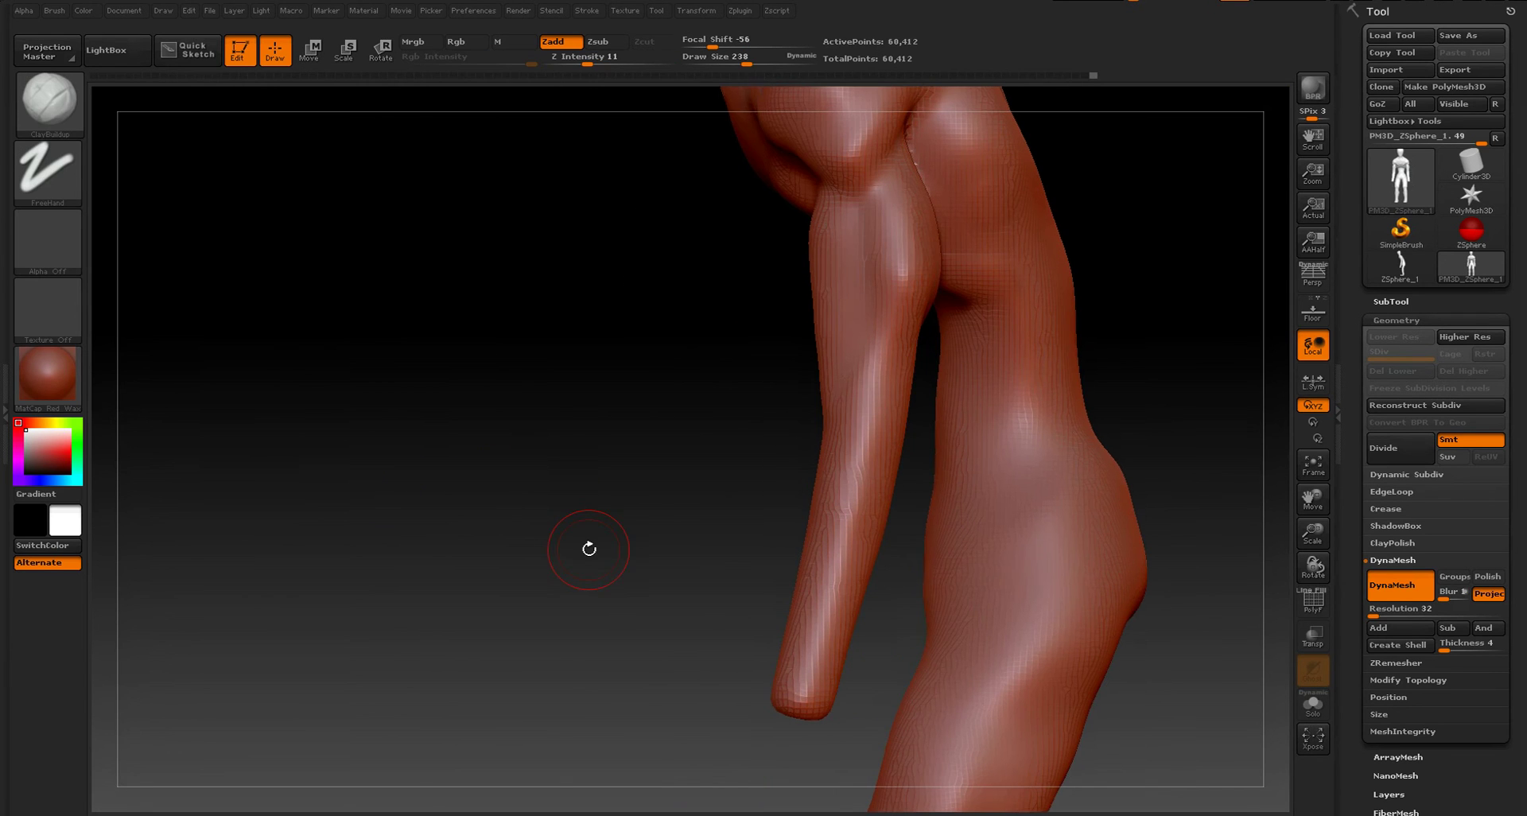
key(s)
drag(647, 540, 641, 540)
alt+right_drag(688, 542, 761, 417)
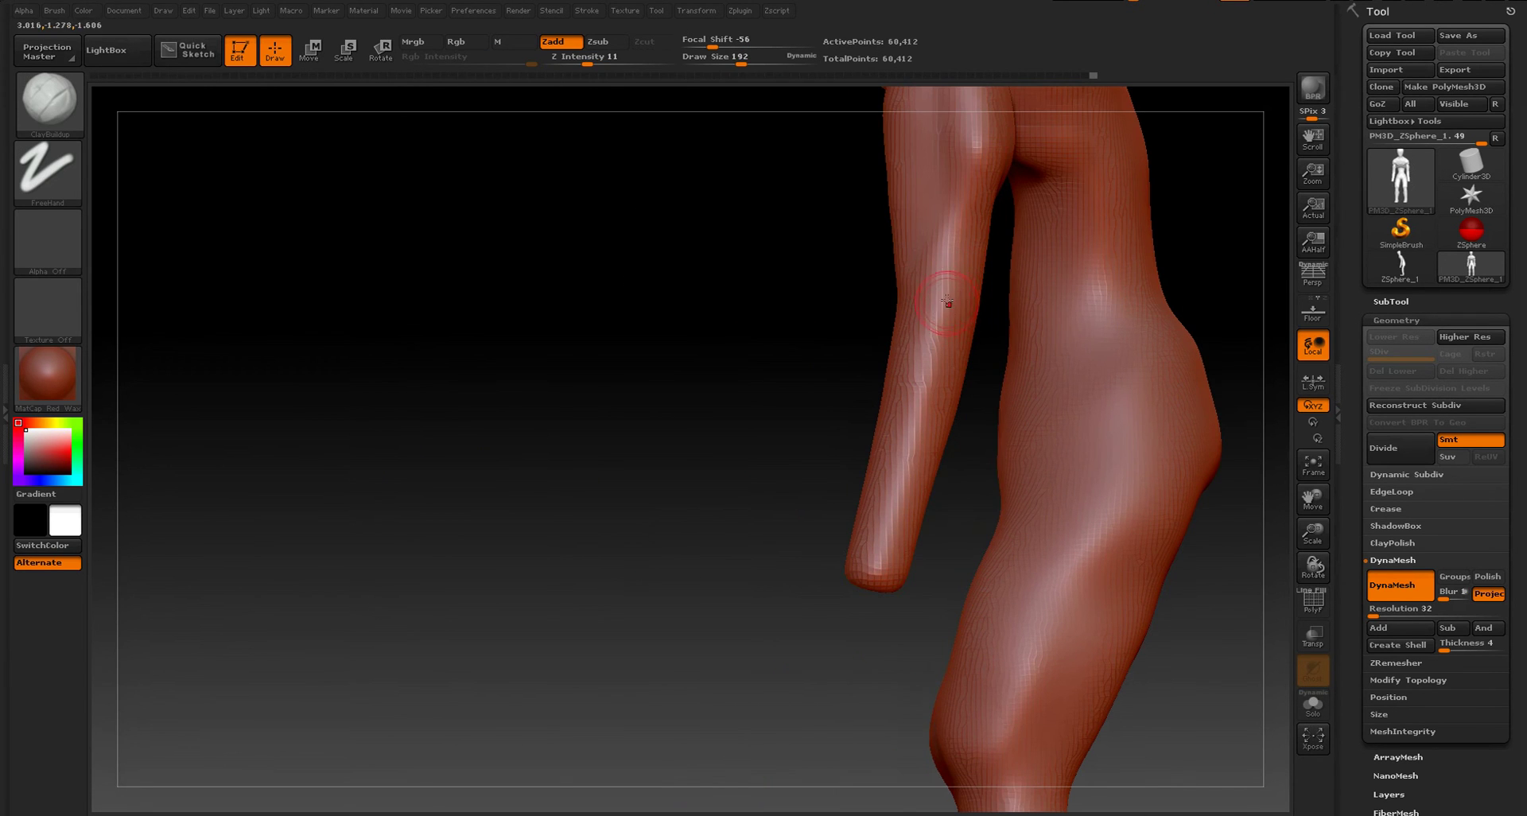
key(s)
drag(947, 303, 936, 303)
- Isolate both forearms by hiding the rest of the figure
right_drag(800, 422, 1014, 287)
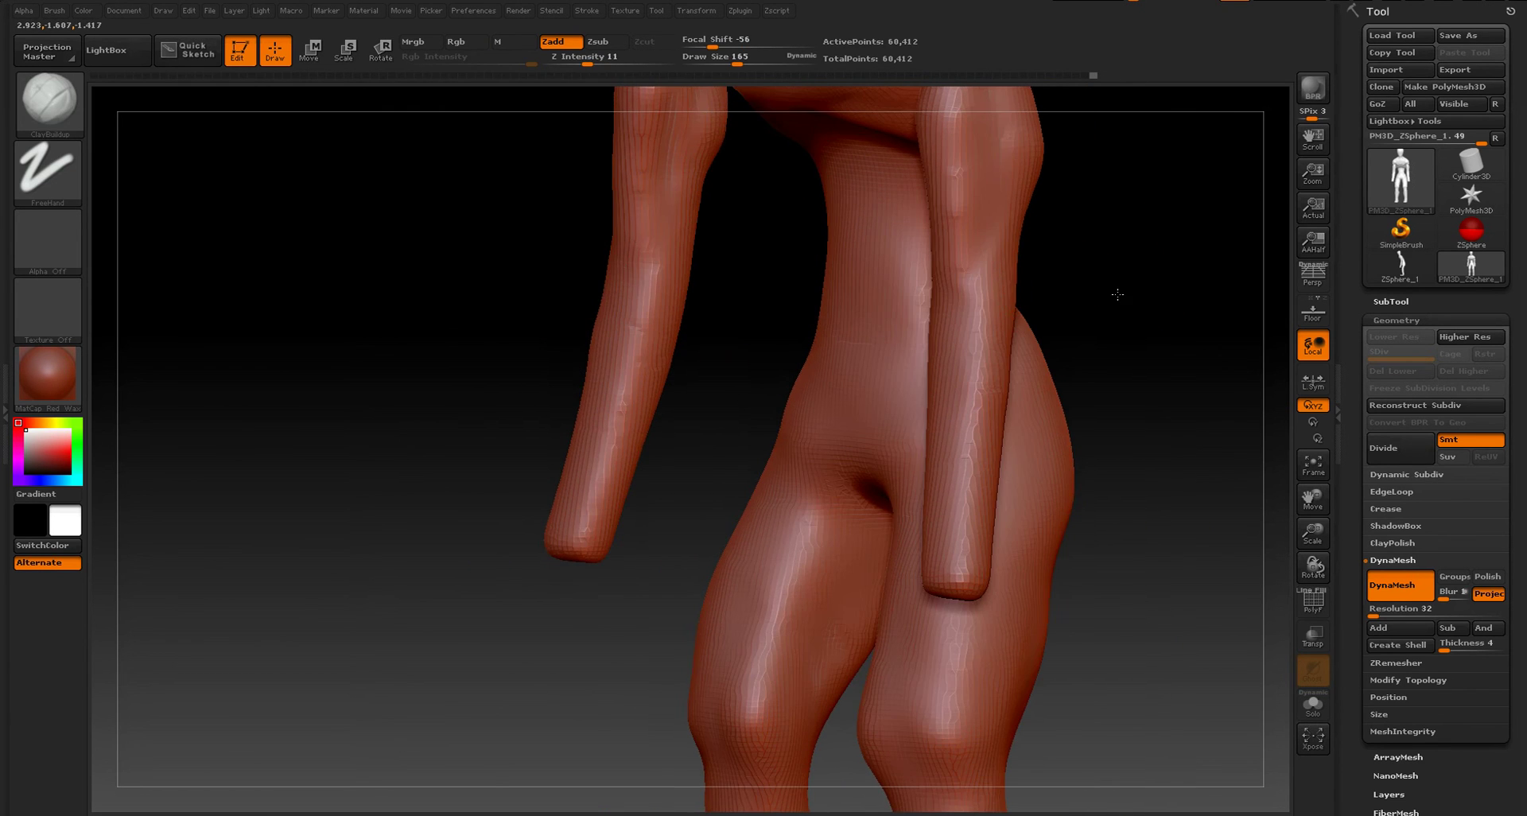
right_drag(1117, 294, 910, 324)
mouse_move(903, 215)
ctrl+shift+mouse_down()
mouse_move(920, 652)
mouse_move(1038, 463)
mouse_move(948, 229)
ctrl+shift+mouse_up()
shift+right_drag(875, 422, 989, 385)
right_drag(1081, 313, 1017, 296)
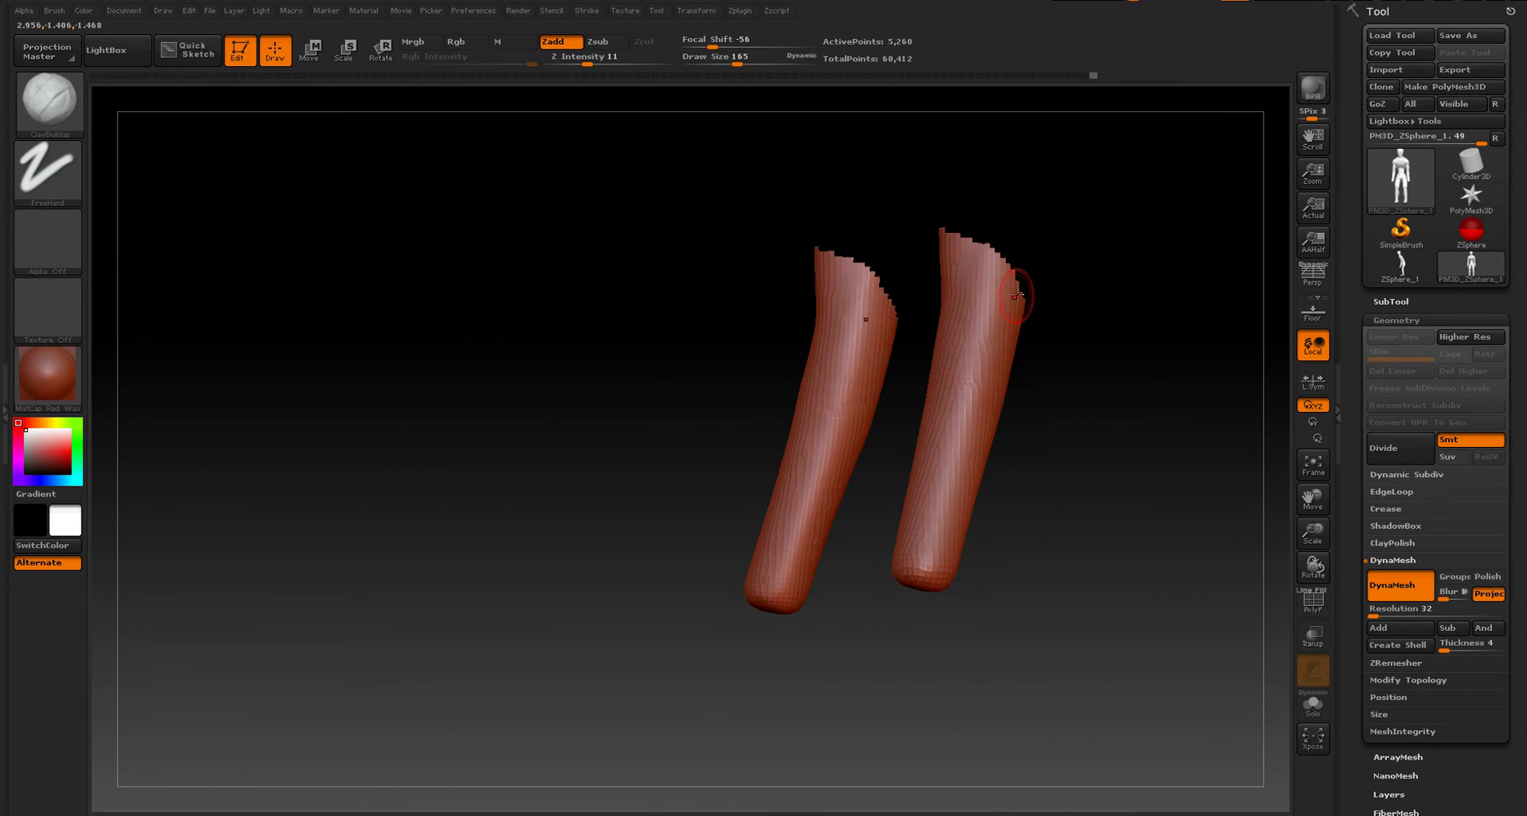
- Build up the muscle masses wrapping around the forearms with the clay brush from several angles
right_drag(1016, 468, 1050, 364)
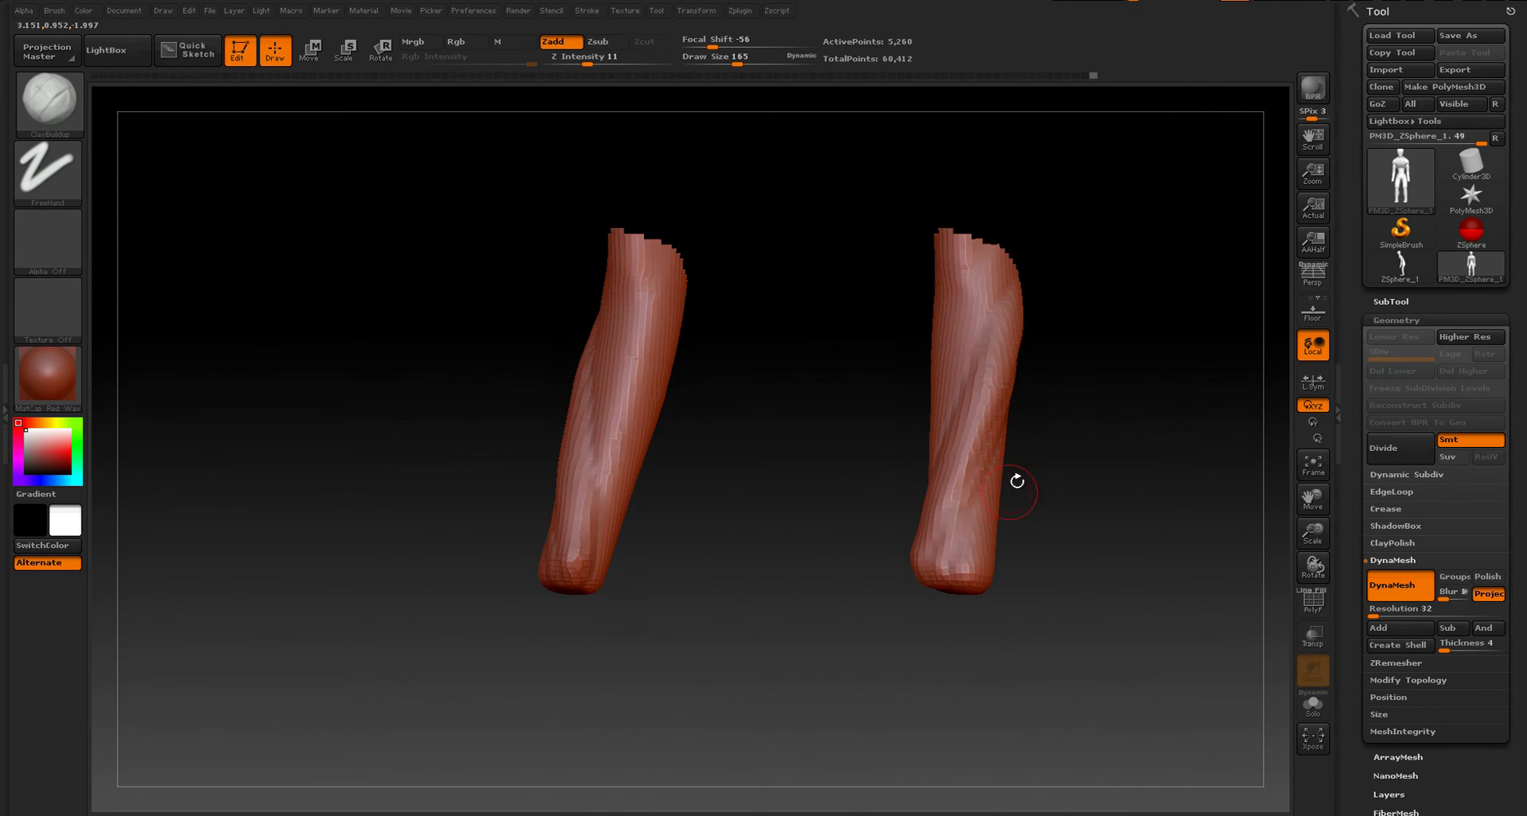
right_drag(1015, 478, 1056, 493)
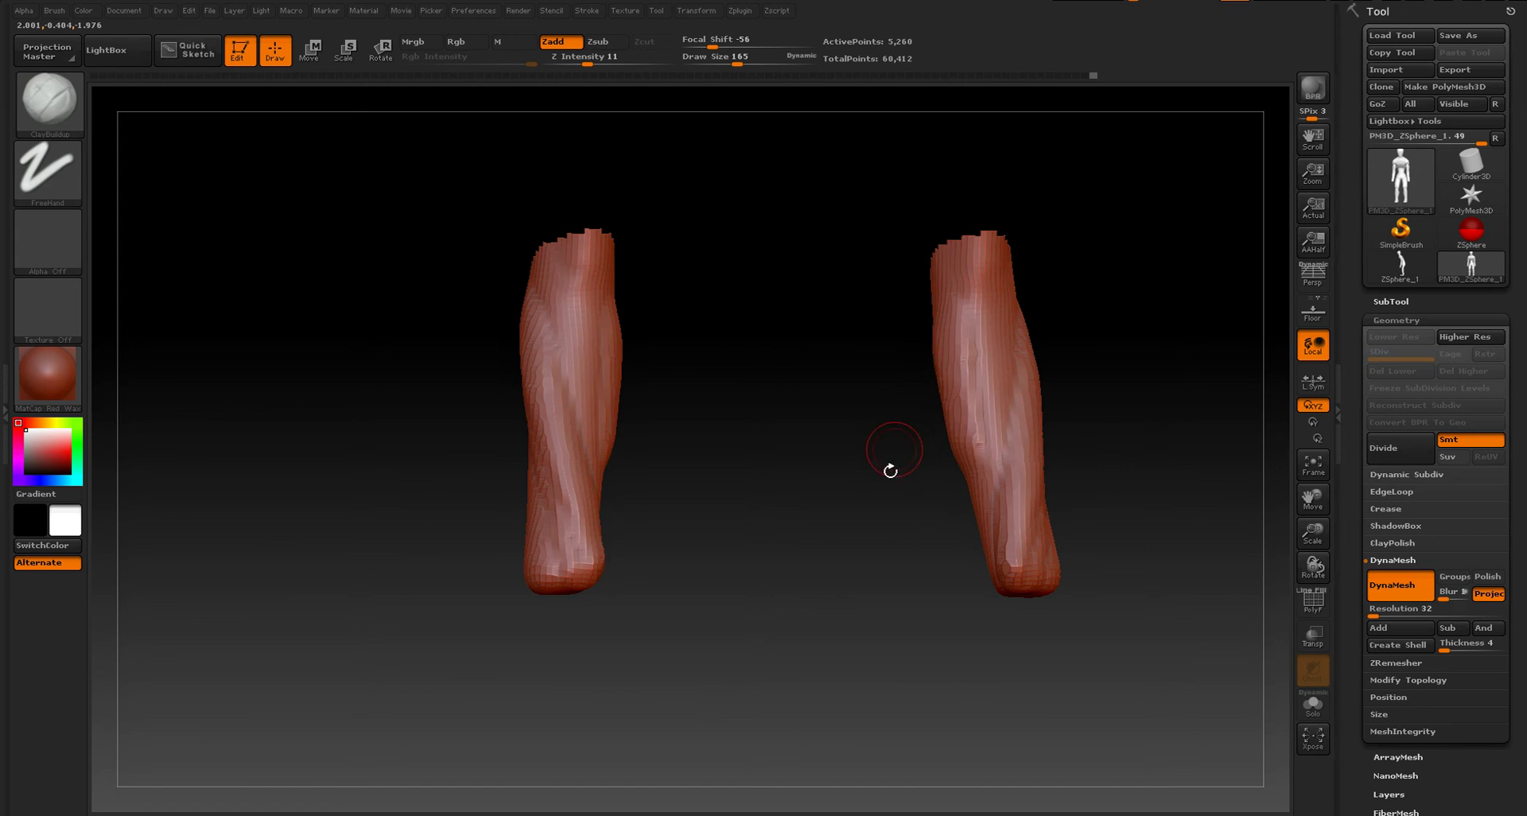
mouse_move(886, 467)
right_down()
mouse_move(967, 396)
mouse_move(894, 426)
mouse_move(784, 571)
right_up()
key(shift)
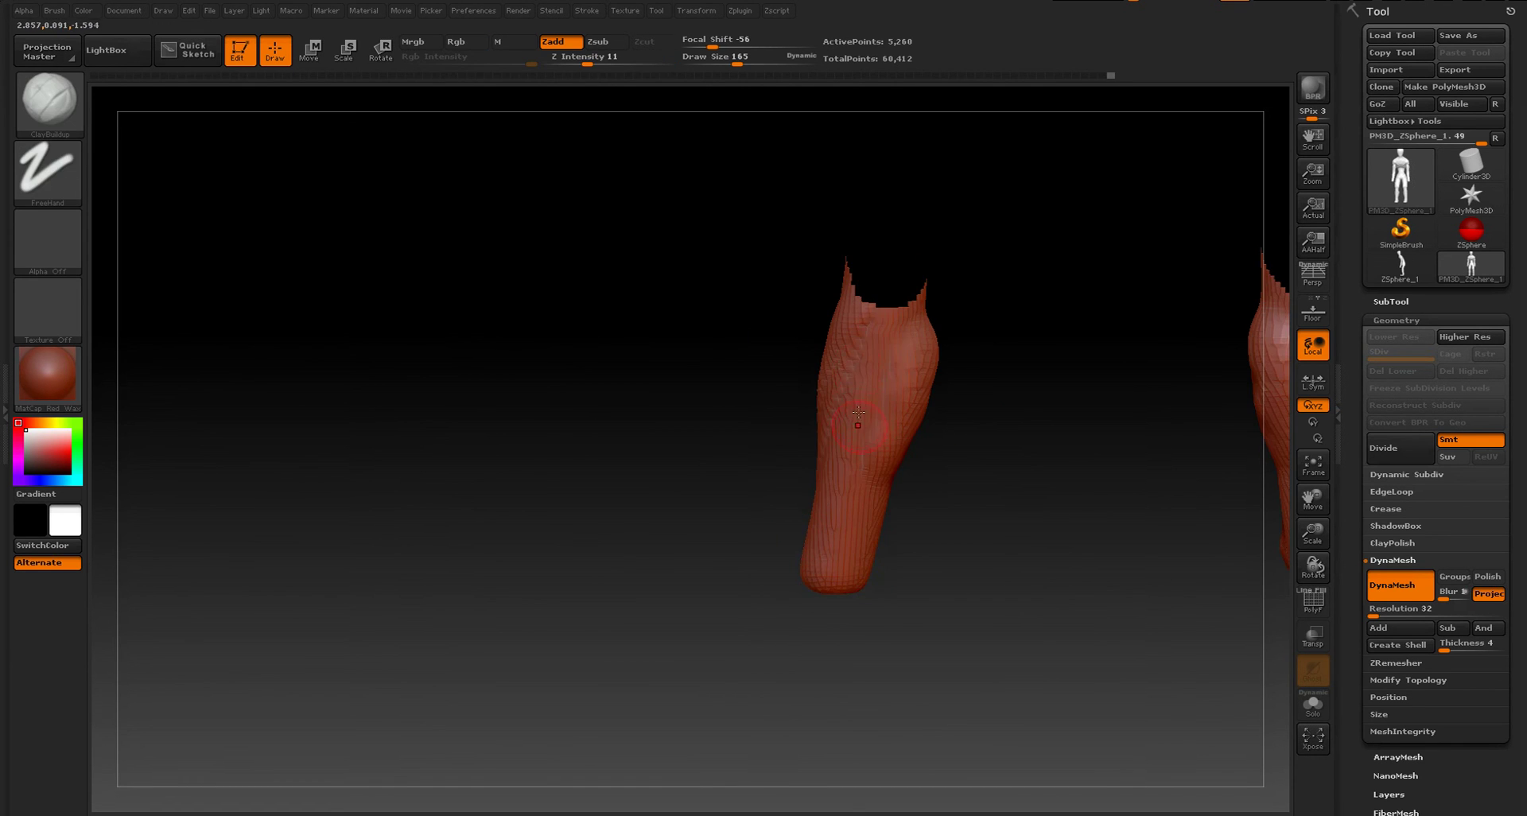
- Refine and smooth the forearm muscle forms from the side and front, and mask the isolated forearms
right_drag(863, 333, 818, 546)
key(shift)
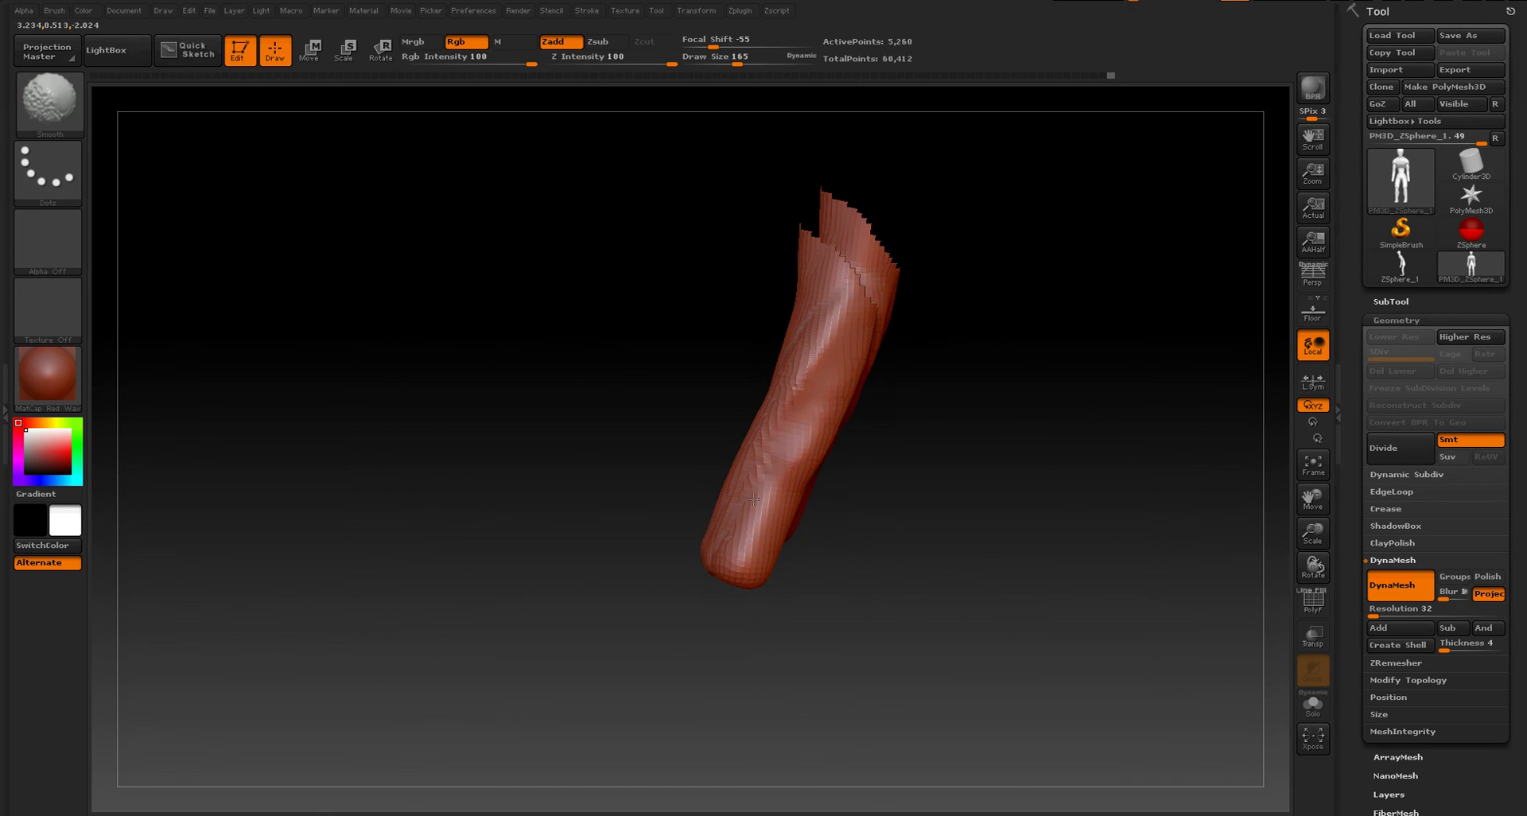
mouse_move(884, 492)
shift+right_down()
mouse_move(967, 549)
mouse_move(852, 518)
mouse_move(752, 572)
mouse_move(934, 538)
mouse_move(719, 494)
shift+right_up()
mouse_move(755, 645)
shift+mouse_down()
mouse_move(824, 628)
mouse_move(988, 648)
mouse_move(712, 624)
shift+mouse_up()
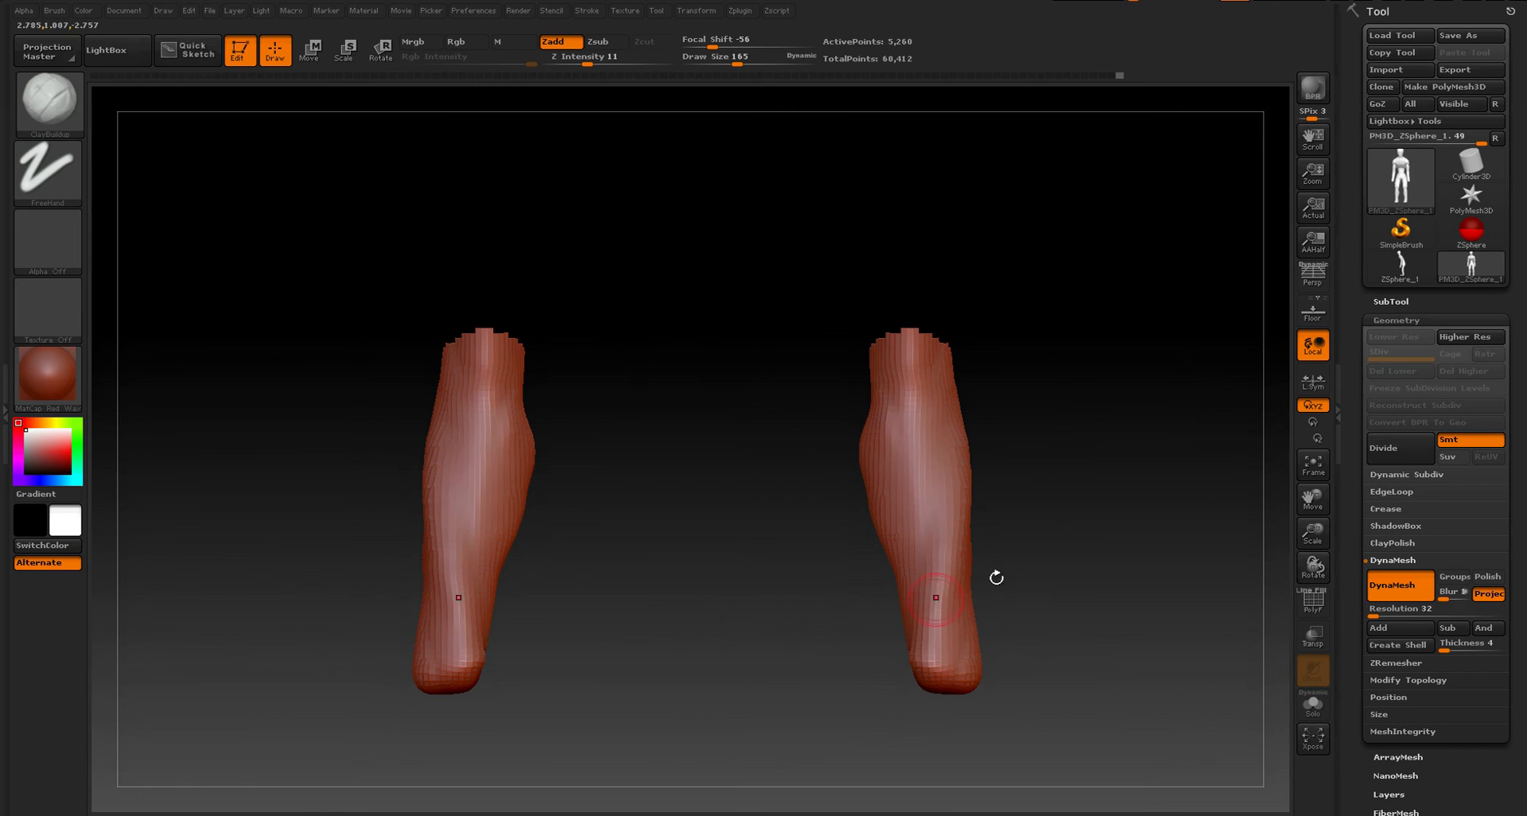
ctrl+click(1041, 451)
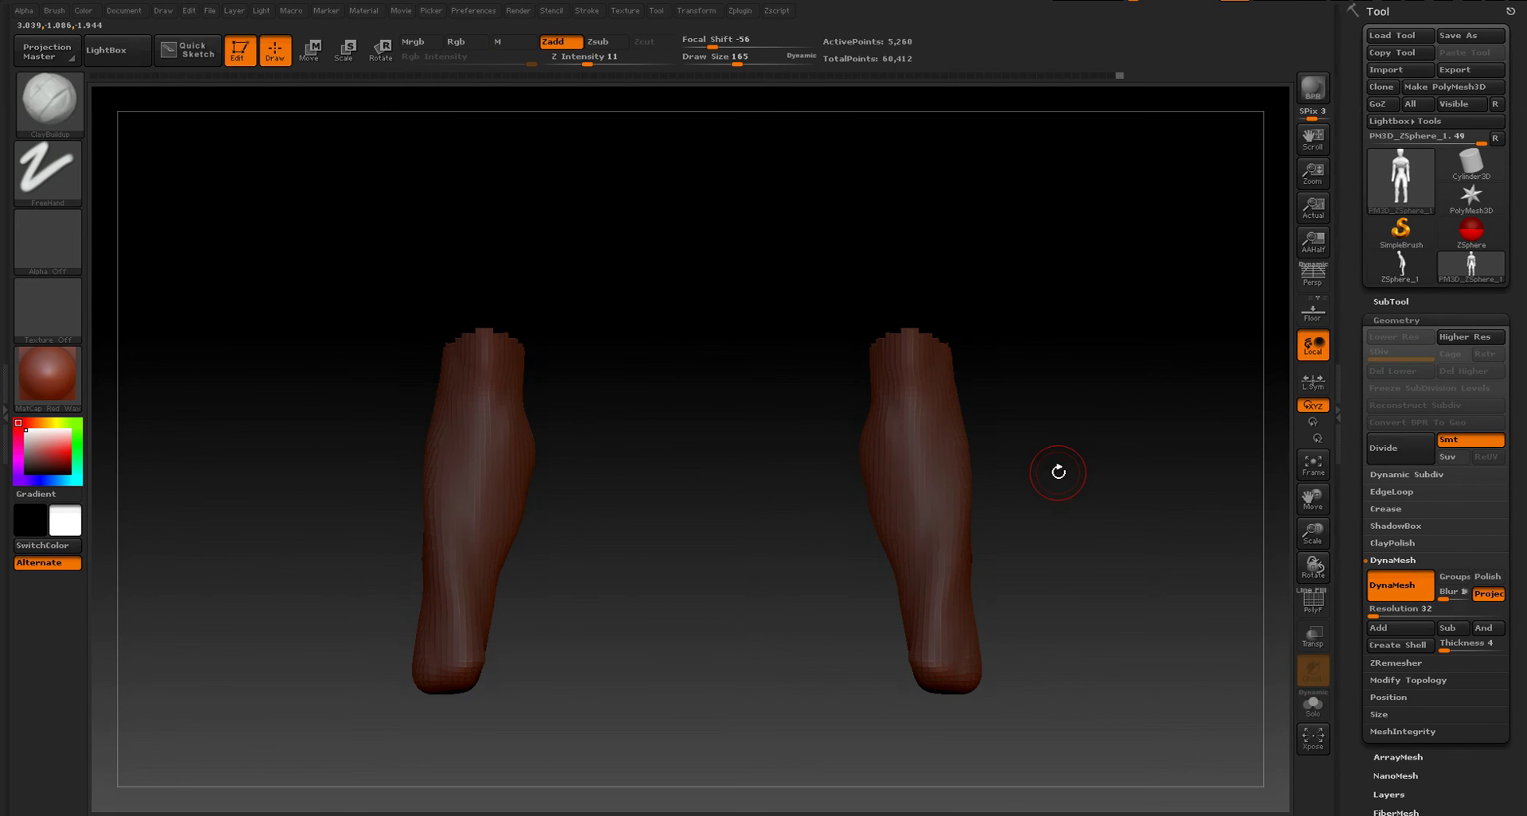
- Clear the mask on the forearms, unhide the rest of the figure and set the clay brush's draw size to 50
ctrl+drag(1088, 468, 1092, 510)
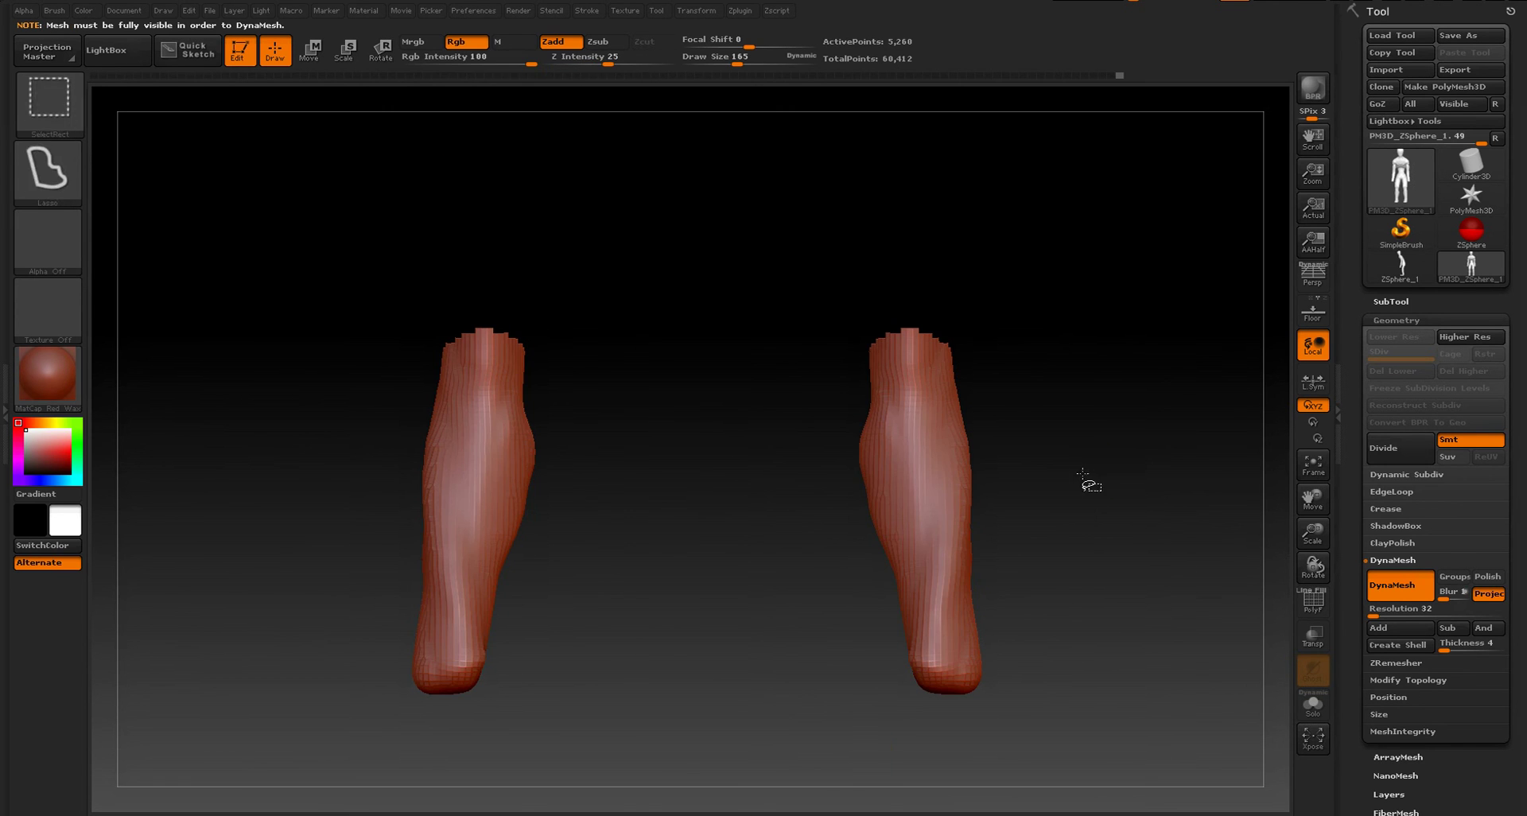
ctrl+shift+click(1084, 485)
ctrl+right_drag(1014, 513, 1026, 596)
mouse_move(1107, 303)
alt+mouse_down()
mouse_move(851, 479)
mouse_move(951, 486)
alt+mouse_up()
key(s)
key(s)
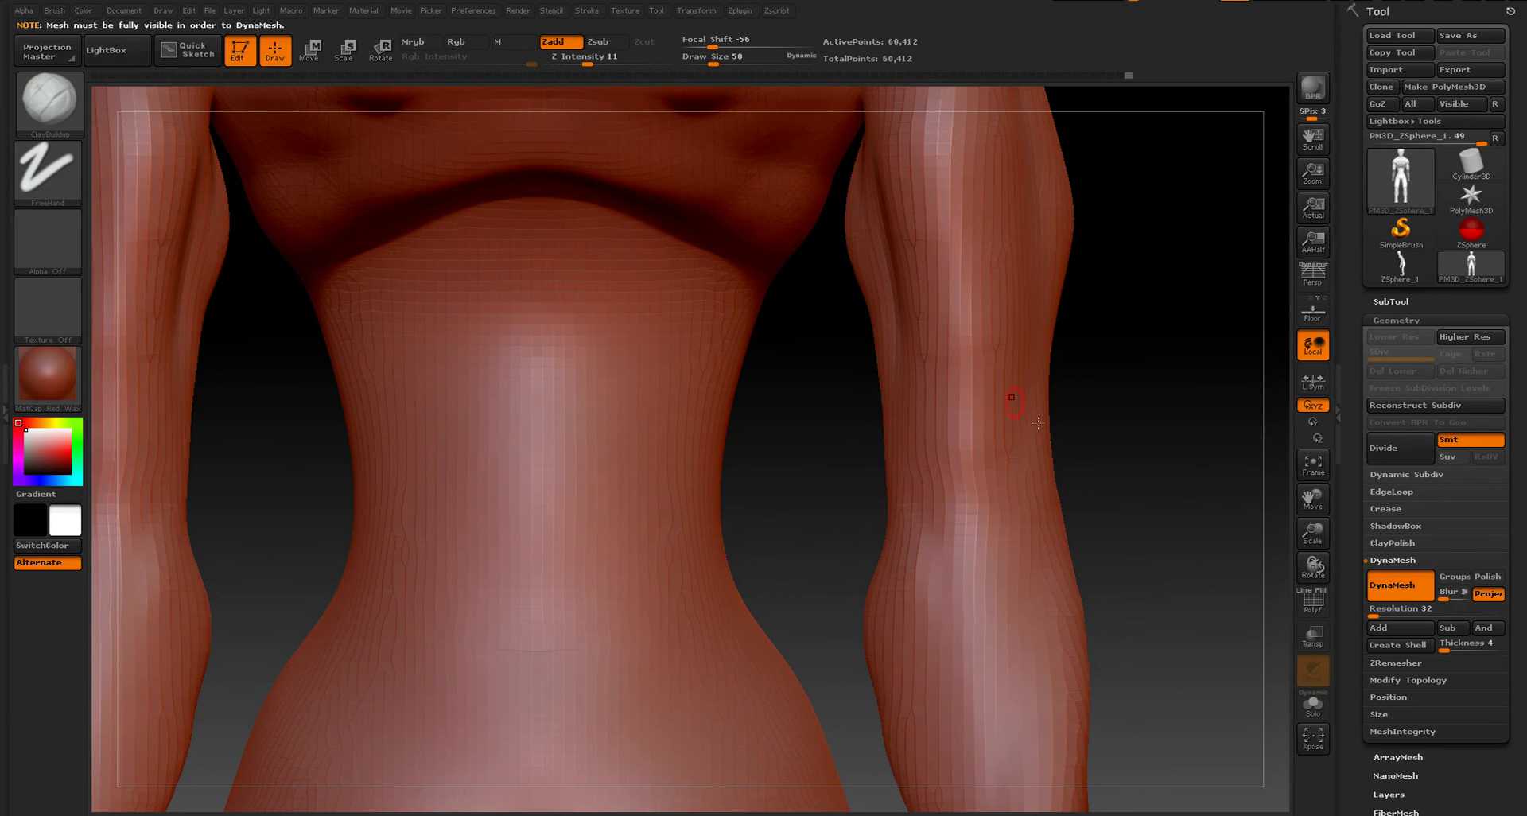
- Update the full figure's mesh with DynaMesh so its topology is evened out around the arms
mouse_move(1101, 452)
mouse_down()
mouse_move(1022, 457)
mouse_move(1126, 462)
mouse_up()
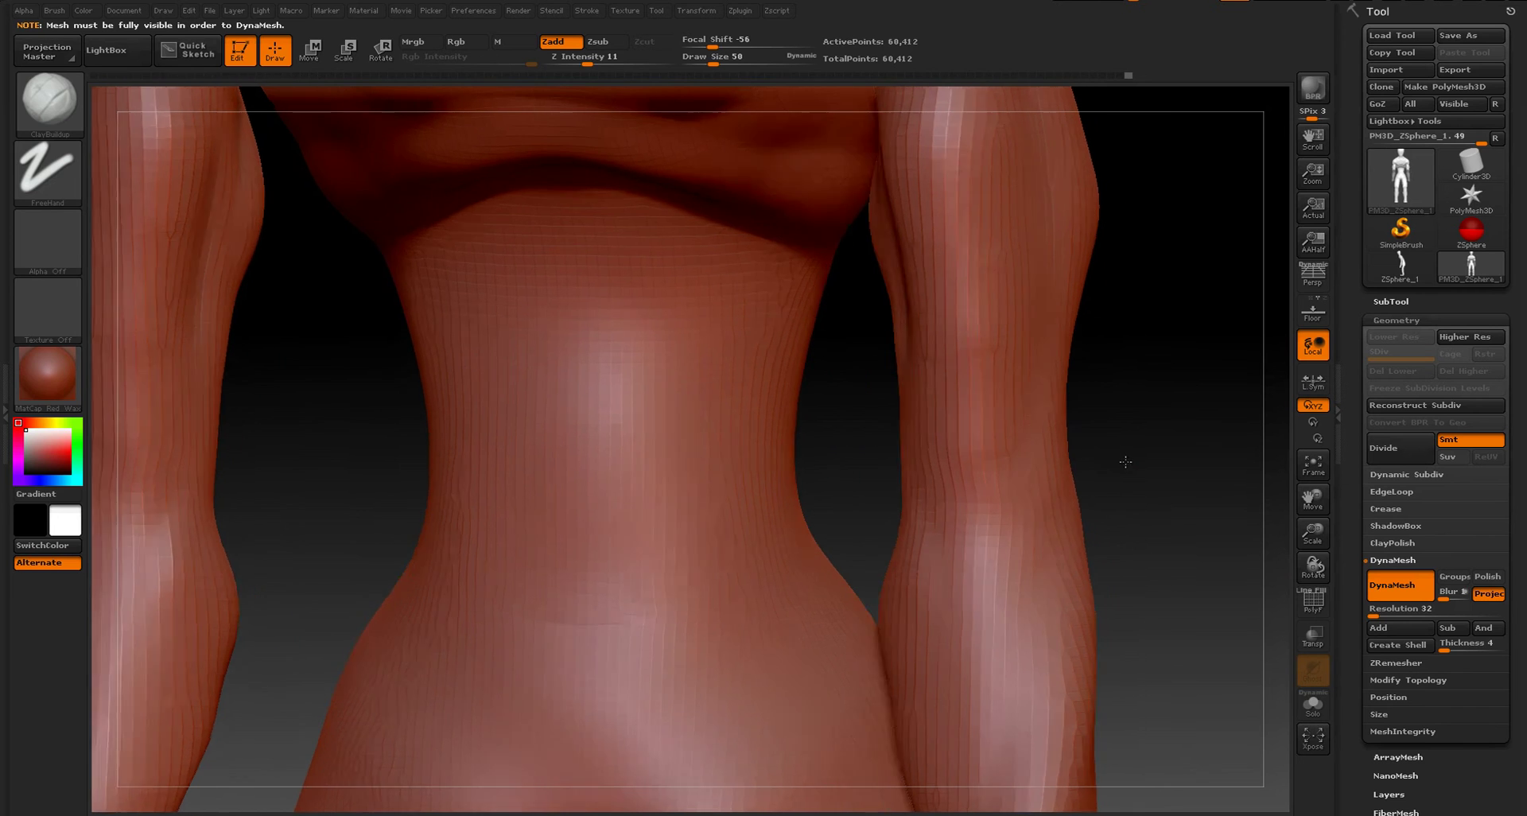
key(f)
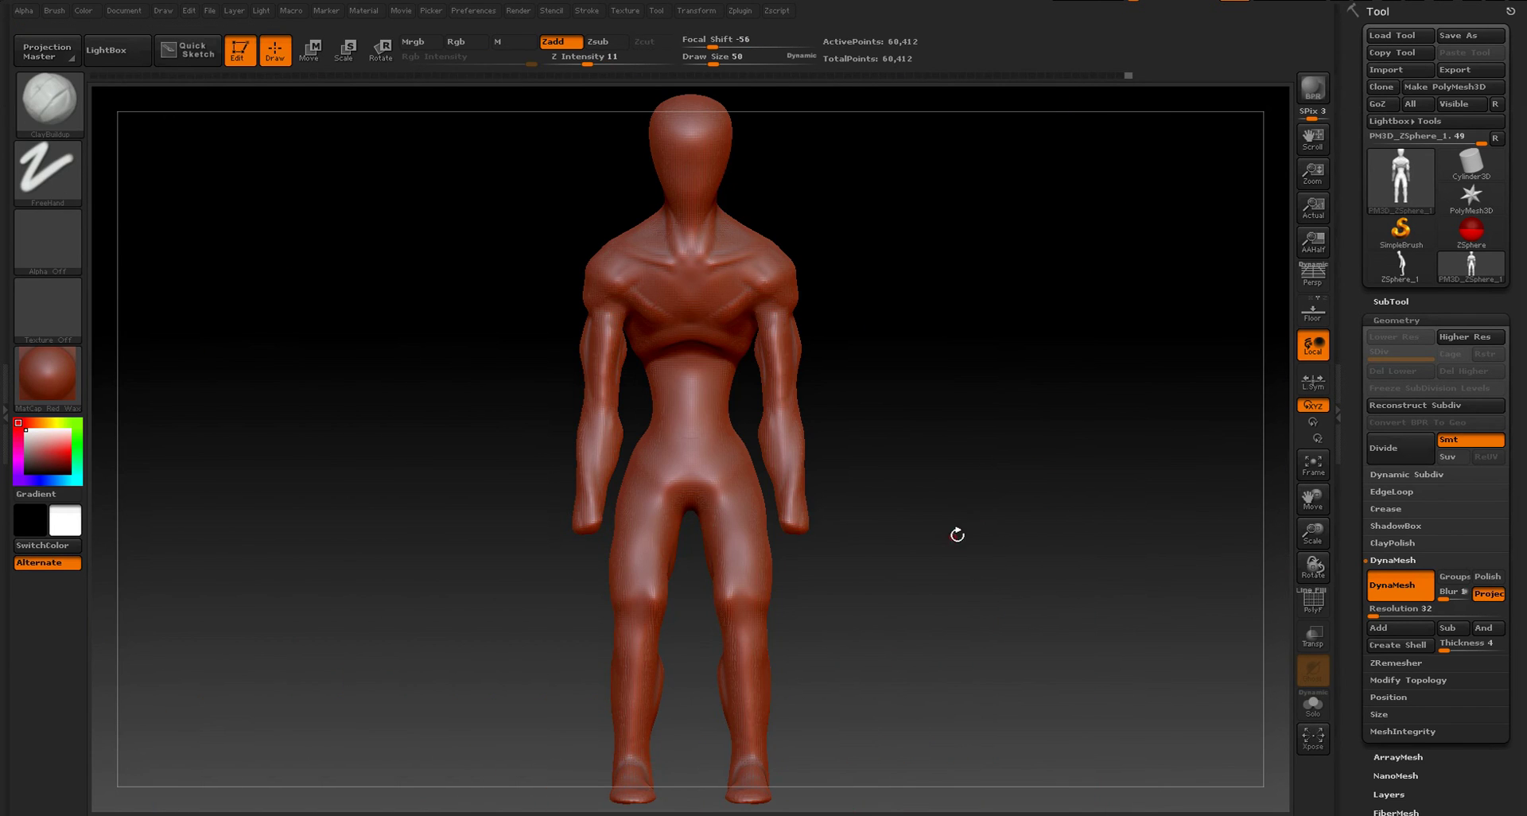
mouse_move(873, 433)
alt+right_down()
mouse_move(883, 490)
mouse_move(954, 447)
alt+right_up()
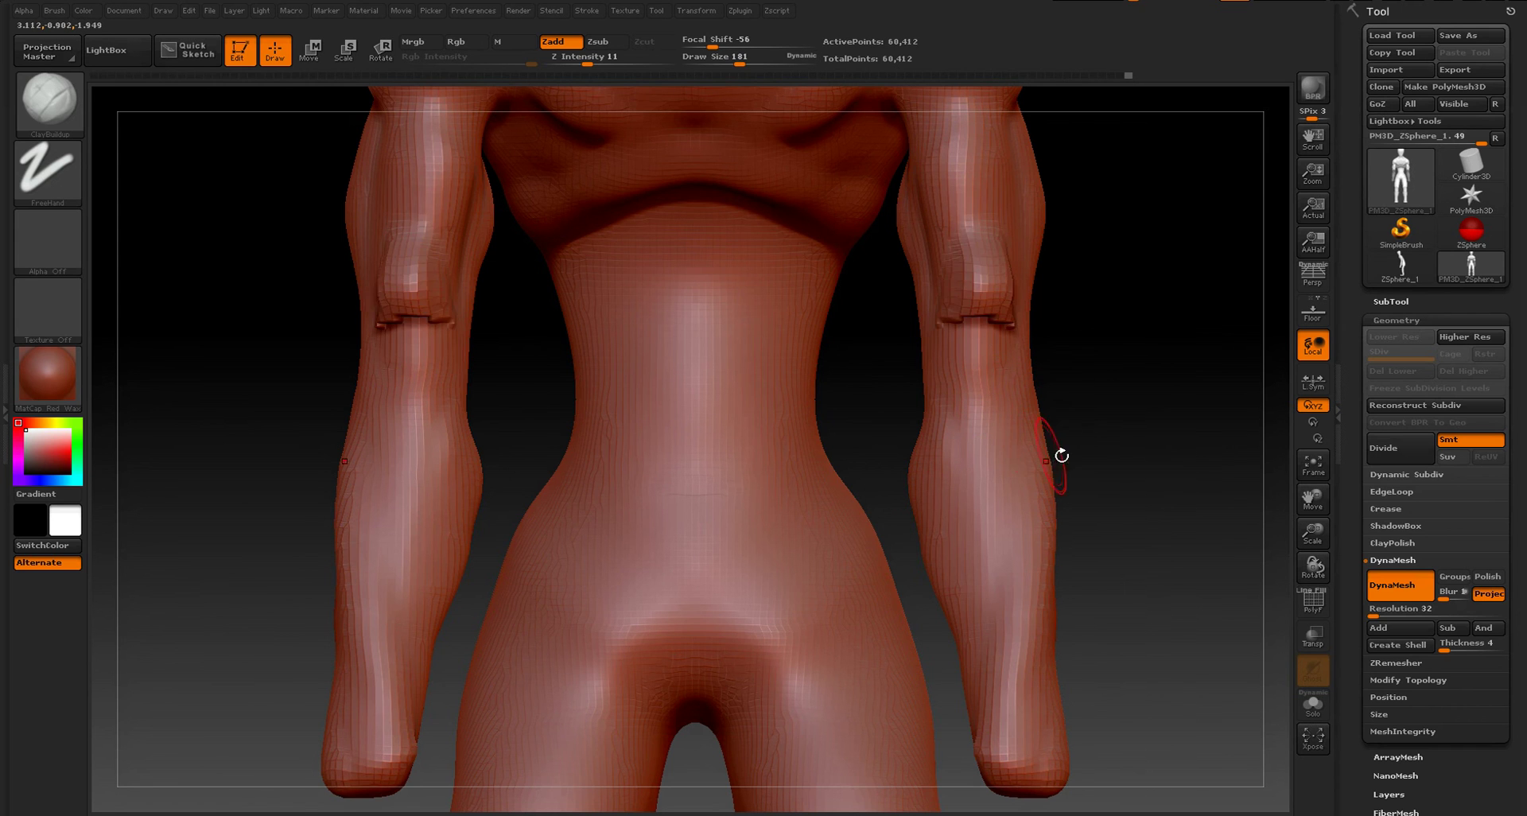
key(ctrl)
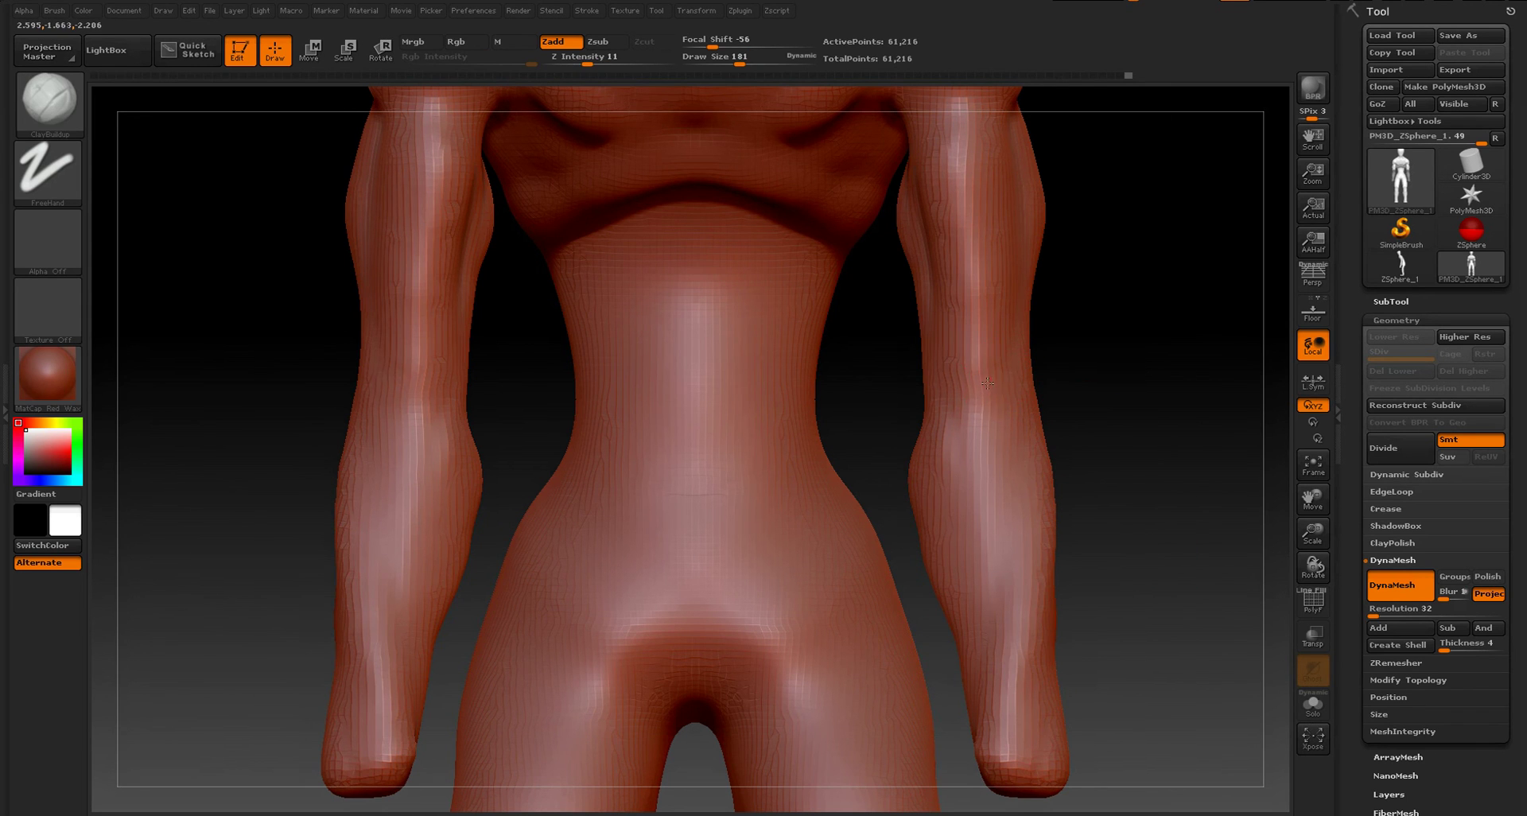
- Try to build up clay over the front of both elbows, using a draw size of 126 for the second attempt
mouse_move(987, 384)
mouse_down()
mouse_move(992, 395)
mouse_move(957, 391)
mouse_move(1004, 365)
mouse_move(955, 374)
mouse_up()
key(ctrl+z)
key(s)
key(s)
mouse_move(1122, 391)
mouse_down()
mouse_move(1127, 427)
mouse_move(883, 459)
mouse_up()
drag(736, 495, 890, 493)
mouse_move(1006, 440)
mouse_down()
mouse_move(962, 486)
mouse_move(986, 477)
mouse_up()
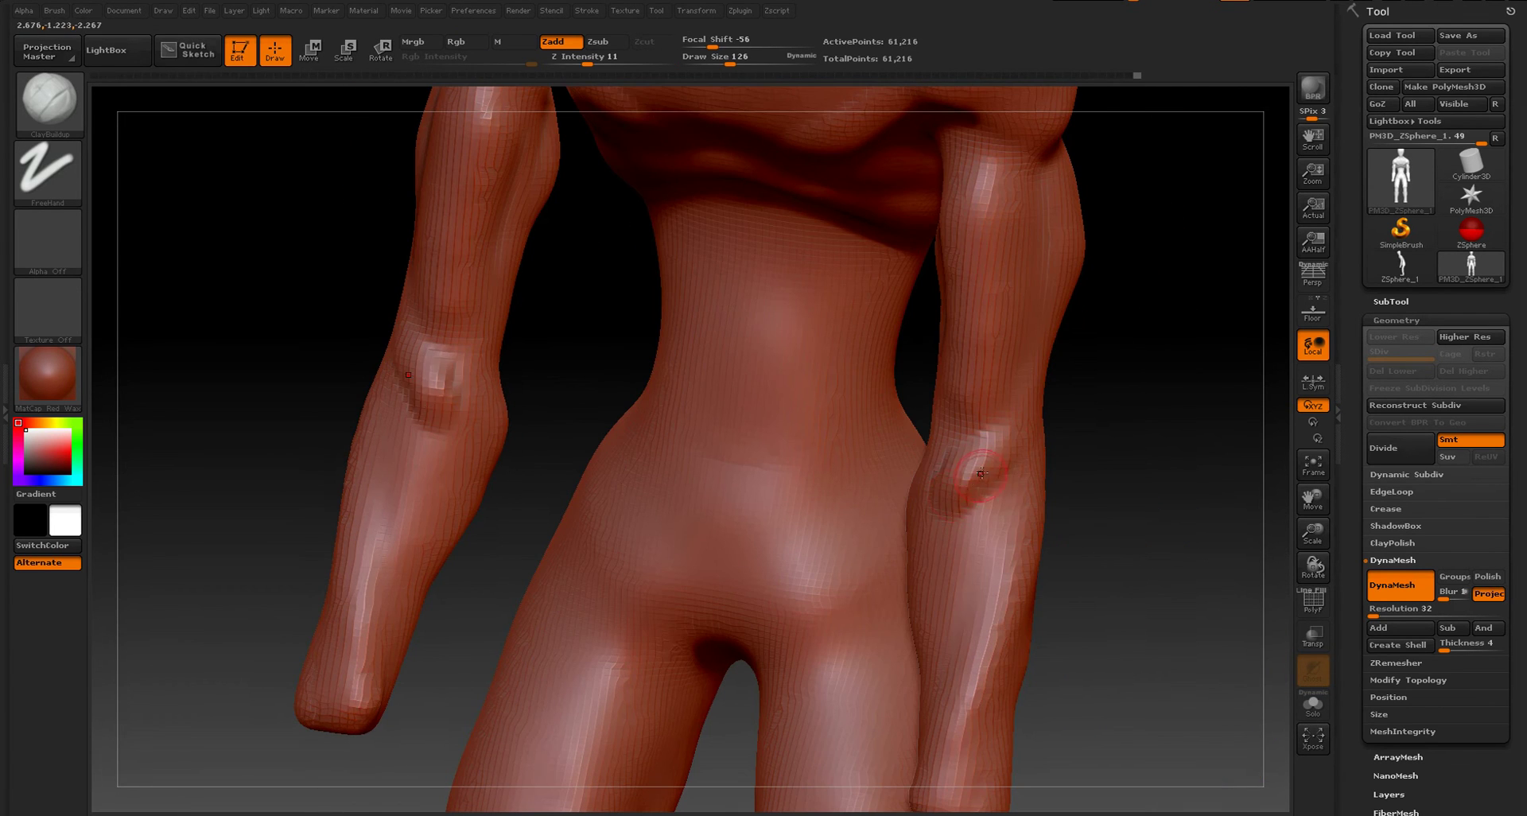
key(ctrl+z)
key(ctrl+z)
- Lower the clay brush's Z Intensity to 6 and build up a muscle ridge running along the outer forearms
shift+drag(1097, 446, 1094, 453)
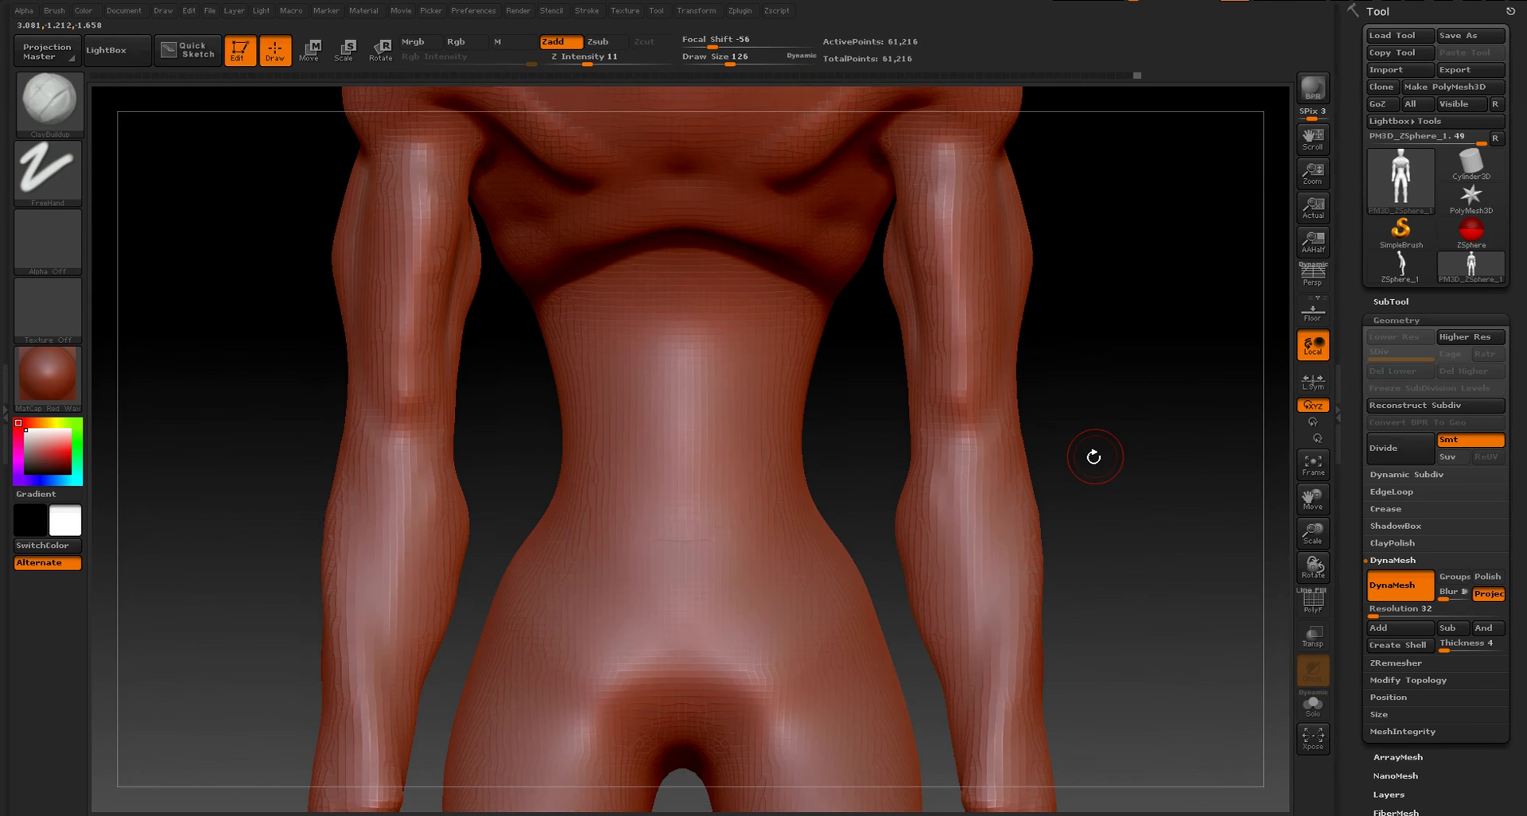
key(space)
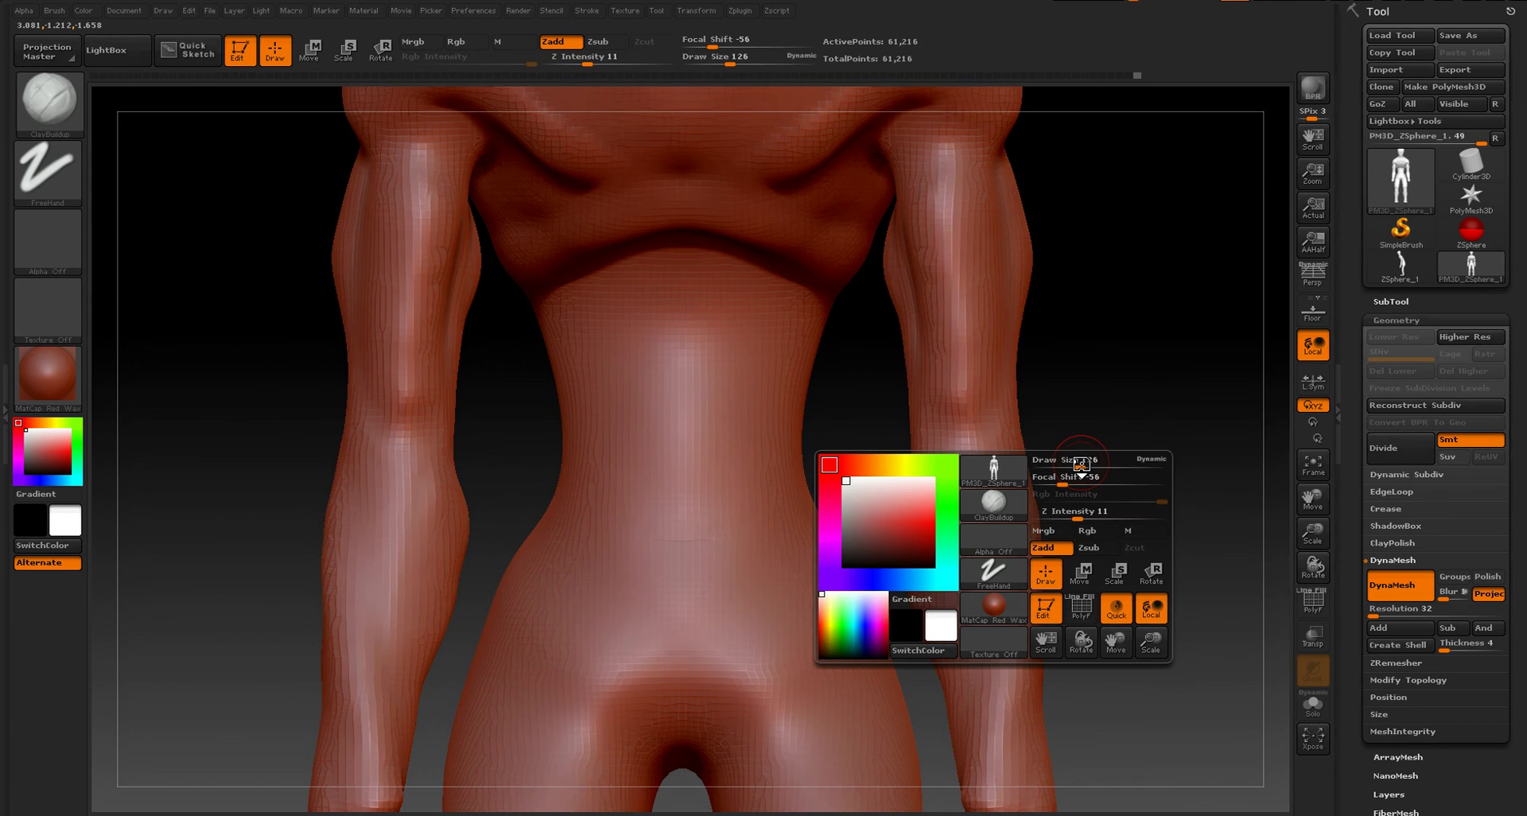
click(1066, 515)
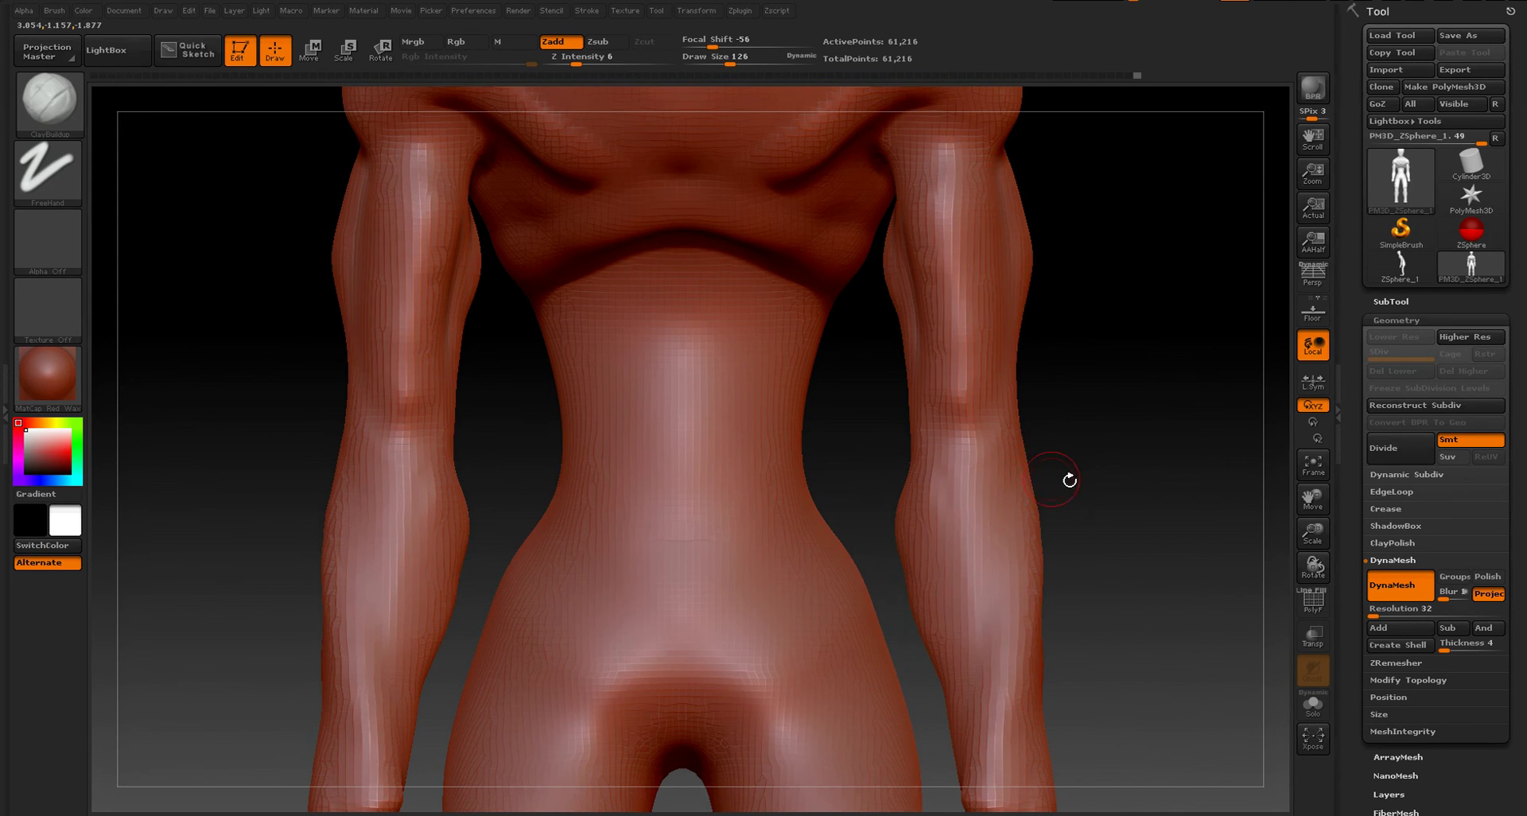
drag(1068, 480, 1025, 510)
key(s)
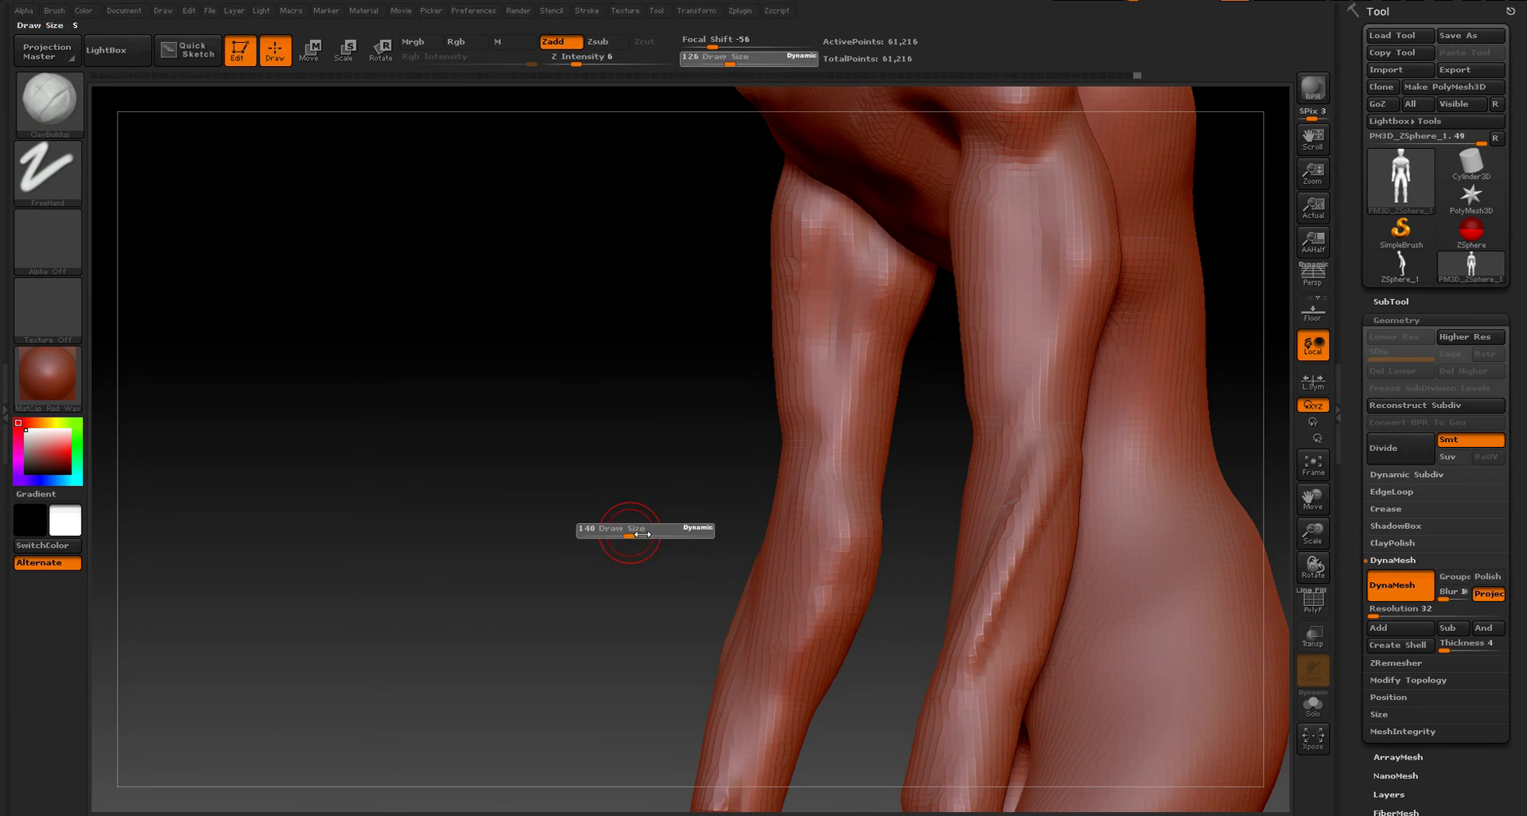
drag(643, 534, 658, 534)
drag(1017, 551, 980, 656)
- Smooth the forearms and upper arms from the front and side with a draw size of 355
drag(557, 524, 676, 525)
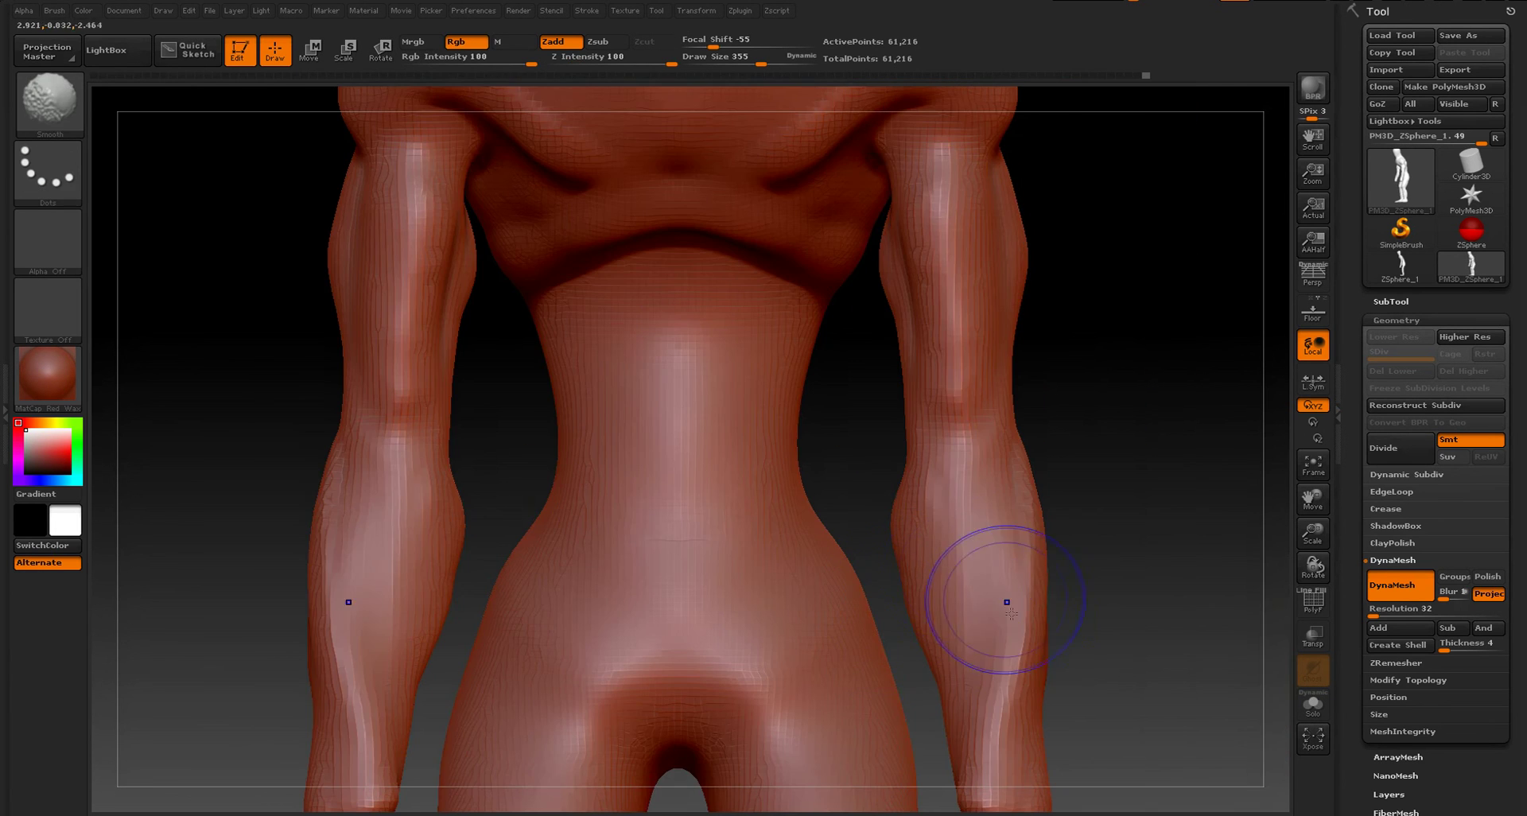
shift+drag(1006, 600, 1010, 493)
mouse_move(1105, 596)
alt+mouse_down()
mouse_move(1105, 508)
mouse_move(1077, 480)
mouse_move(1079, 517)
alt+mouse_up()
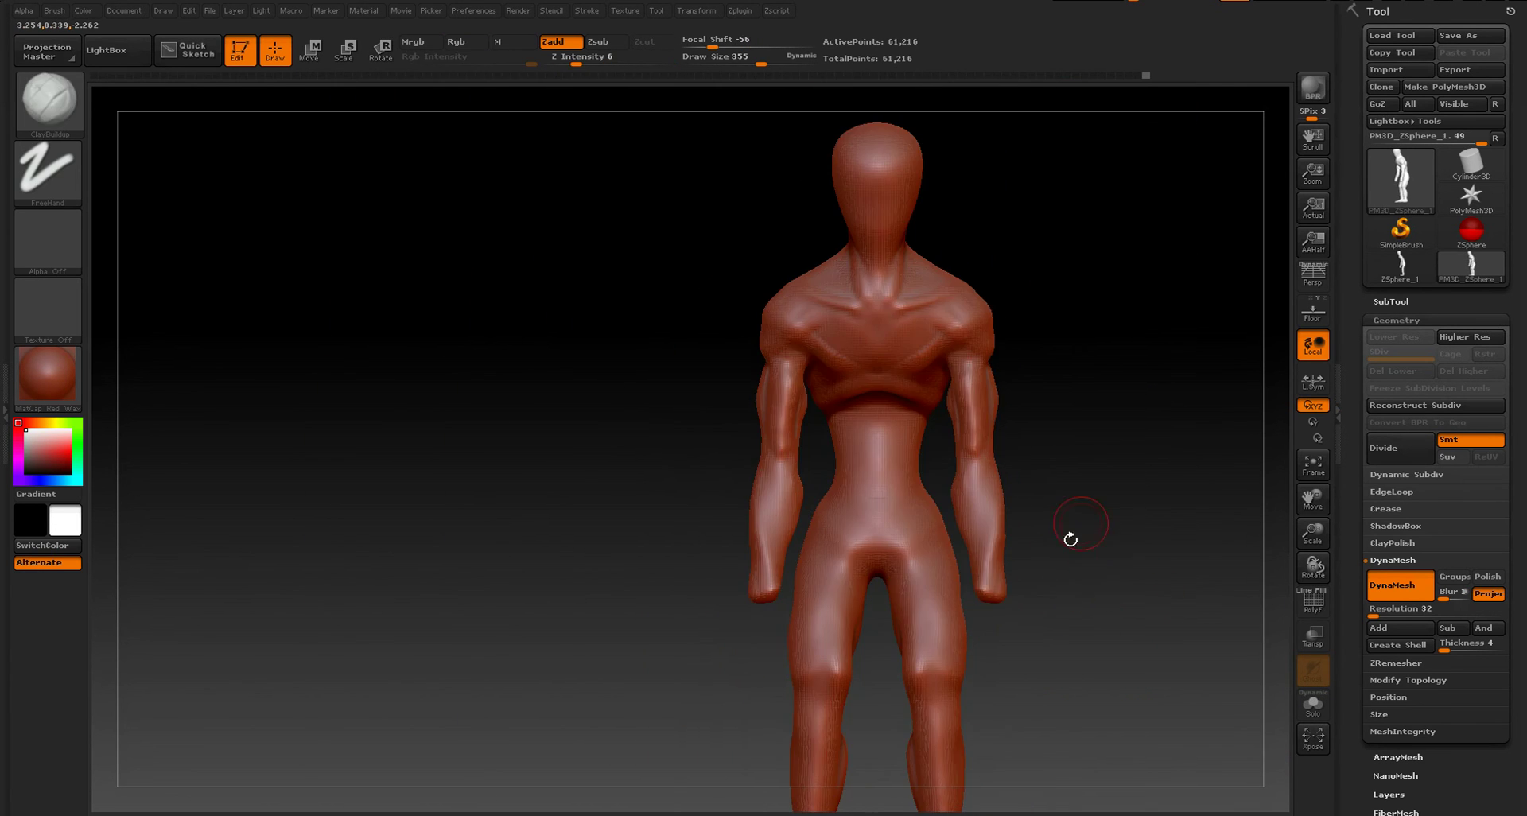
shift+drag(988, 579, 970, 452)
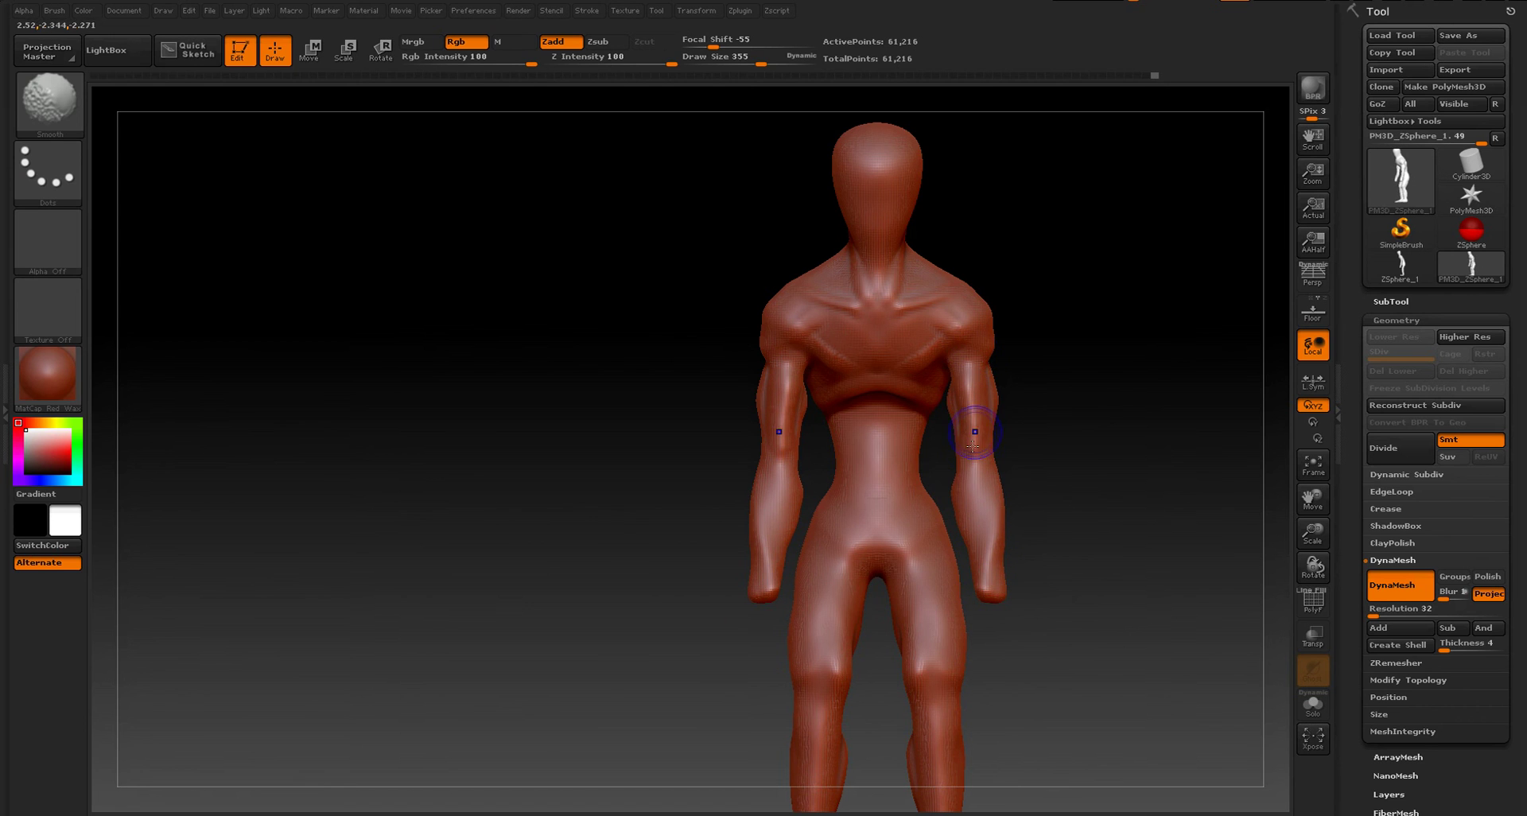
drag(1071, 487, 995, 492)
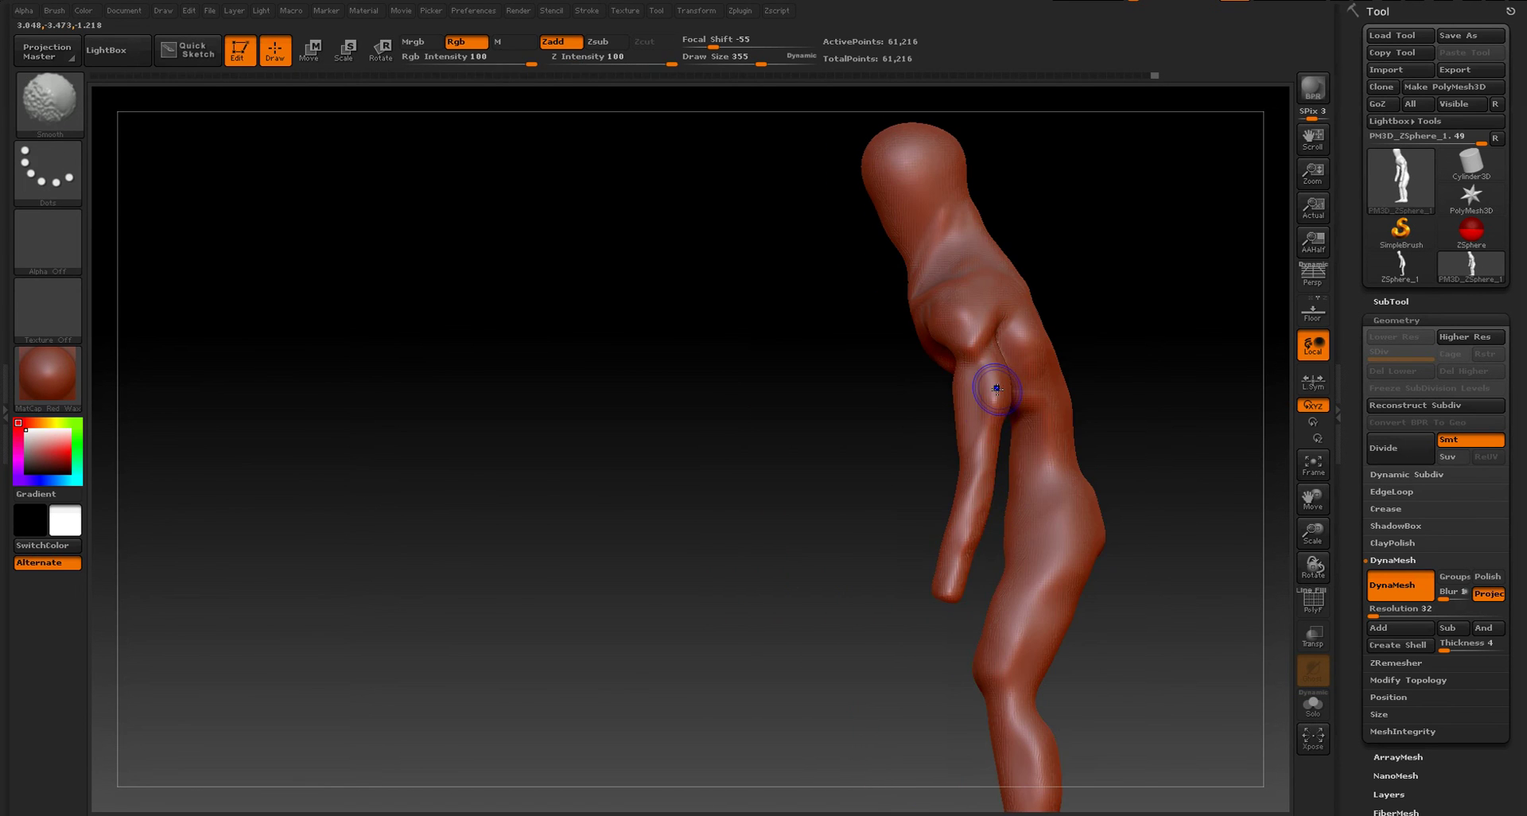
- Build up the front of the shoulders where they meet the chest and arms, using a draw size of 318
drag(1107, 470, 1150, 469)
ctrl+right_drag(1081, 495, 1074, 434)
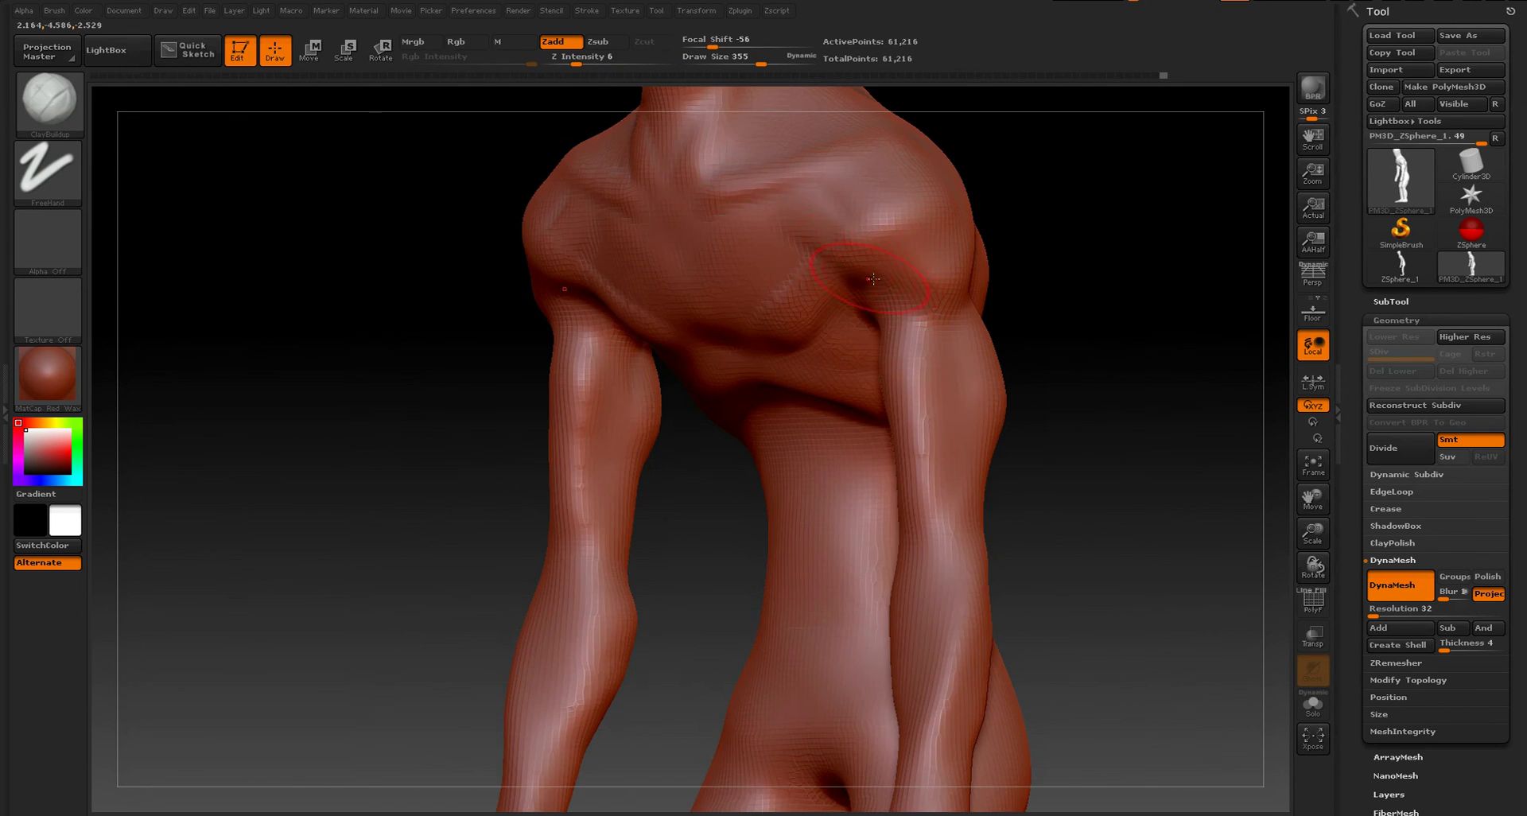
key(s)
drag(880, 279, 949, 324)
drag(1061, 320, 1026, 308)
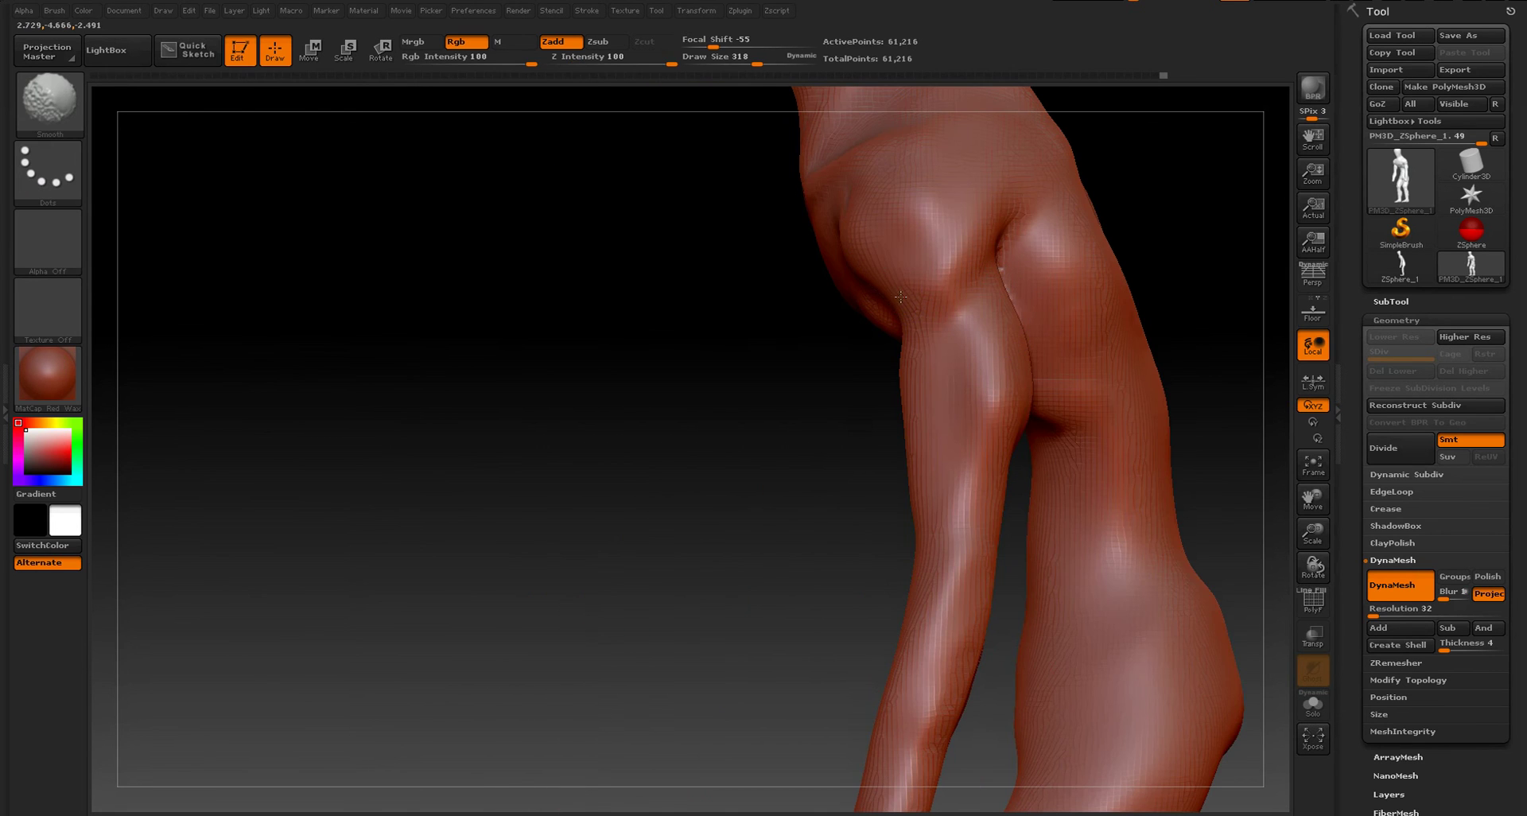
shift+drag(834, 463, 883, 410)
- Add clay over the outer deltoids from the side and smooth the strokes into a rounded shoulder form
alt+drag(970, 298, 988, 413)
drag(1071, 329, 982, 338)
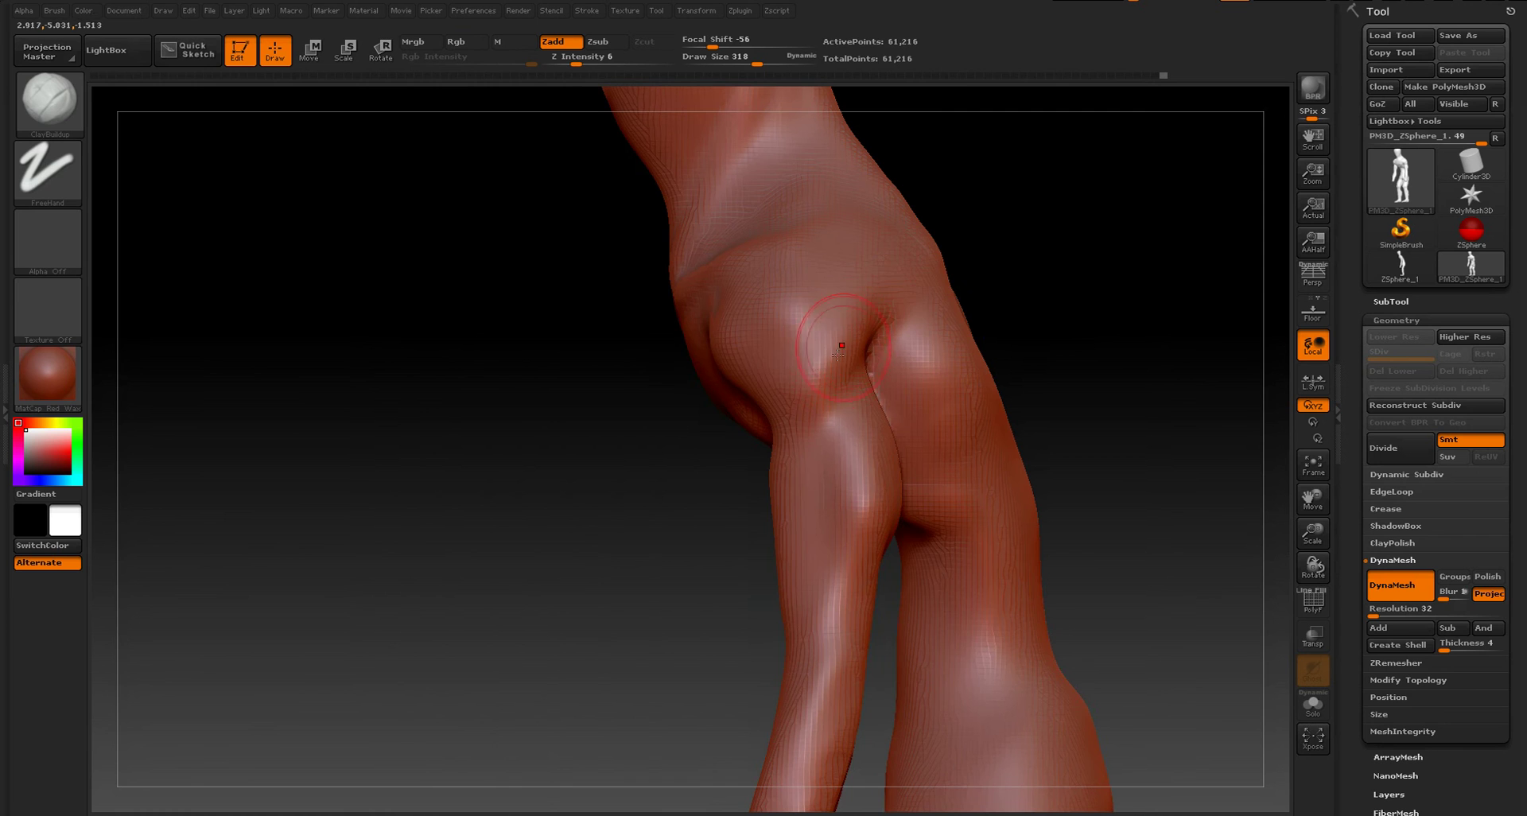
mouse_move(810, 275)
mouse_down()
mouse_move(783, 362)
mouse_move(807, 278)
mouse_up()
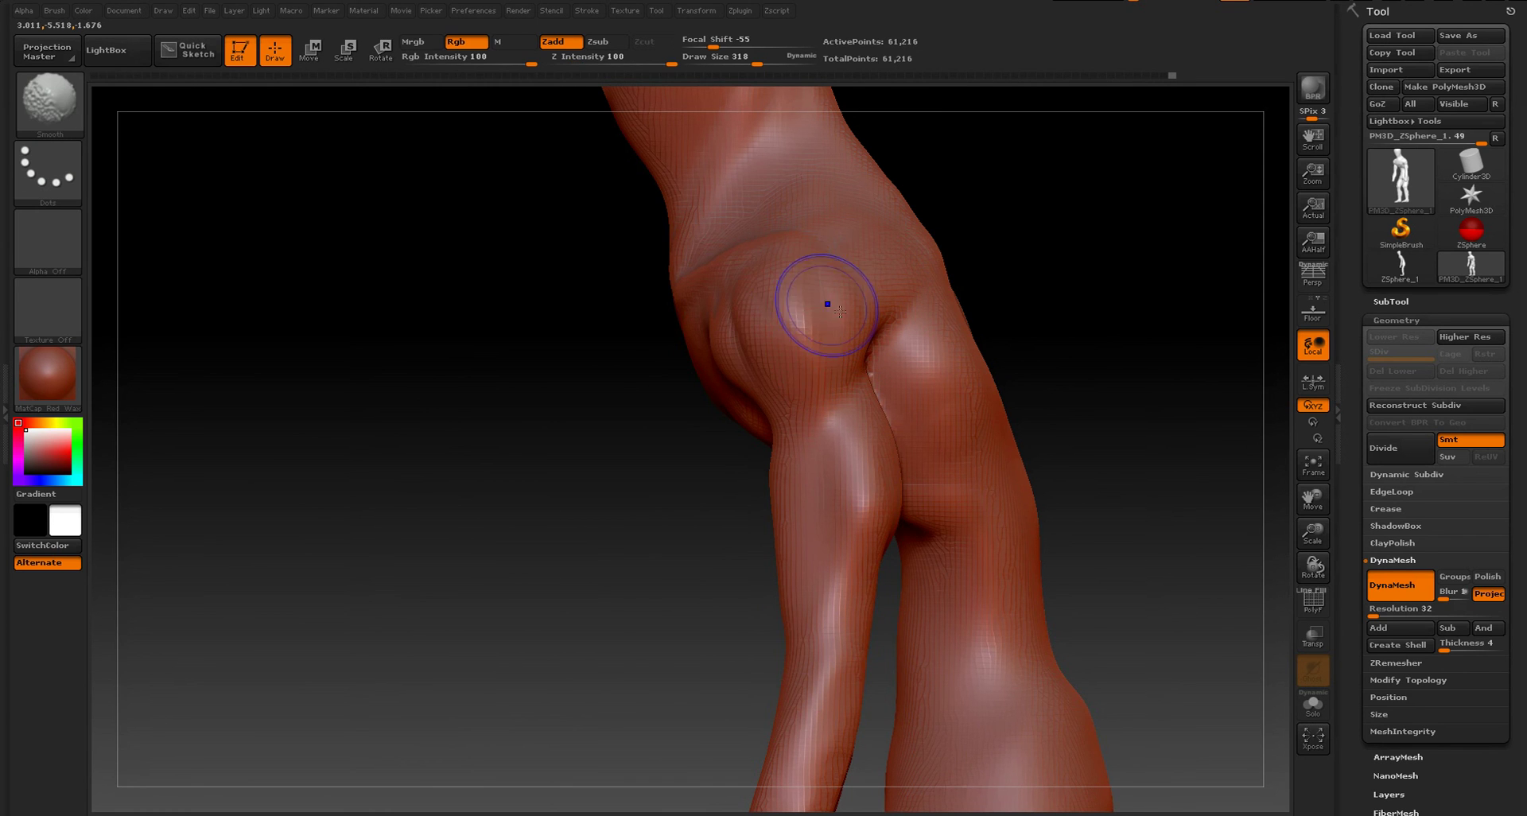
mouse_move(985, 255)
shift+right_down()
mouse_move(1022, 310)
mouse_move(1057, 290)
mouse_move(1019, 233)
shift+right_up()
mouse_move(1039, 286)
alt+right_down()
mouse_move(1037, 405)
mouse_move(950, 465)
mouse_move(1065, 477)
mouse_move(1016, 496)
alt+right_up()
mouse_move(756, 524)
alt+right_down()
mouse_move(723, 389)
mouse_move(784, 551)
mouse_move(794, 653)
alt+right_up()
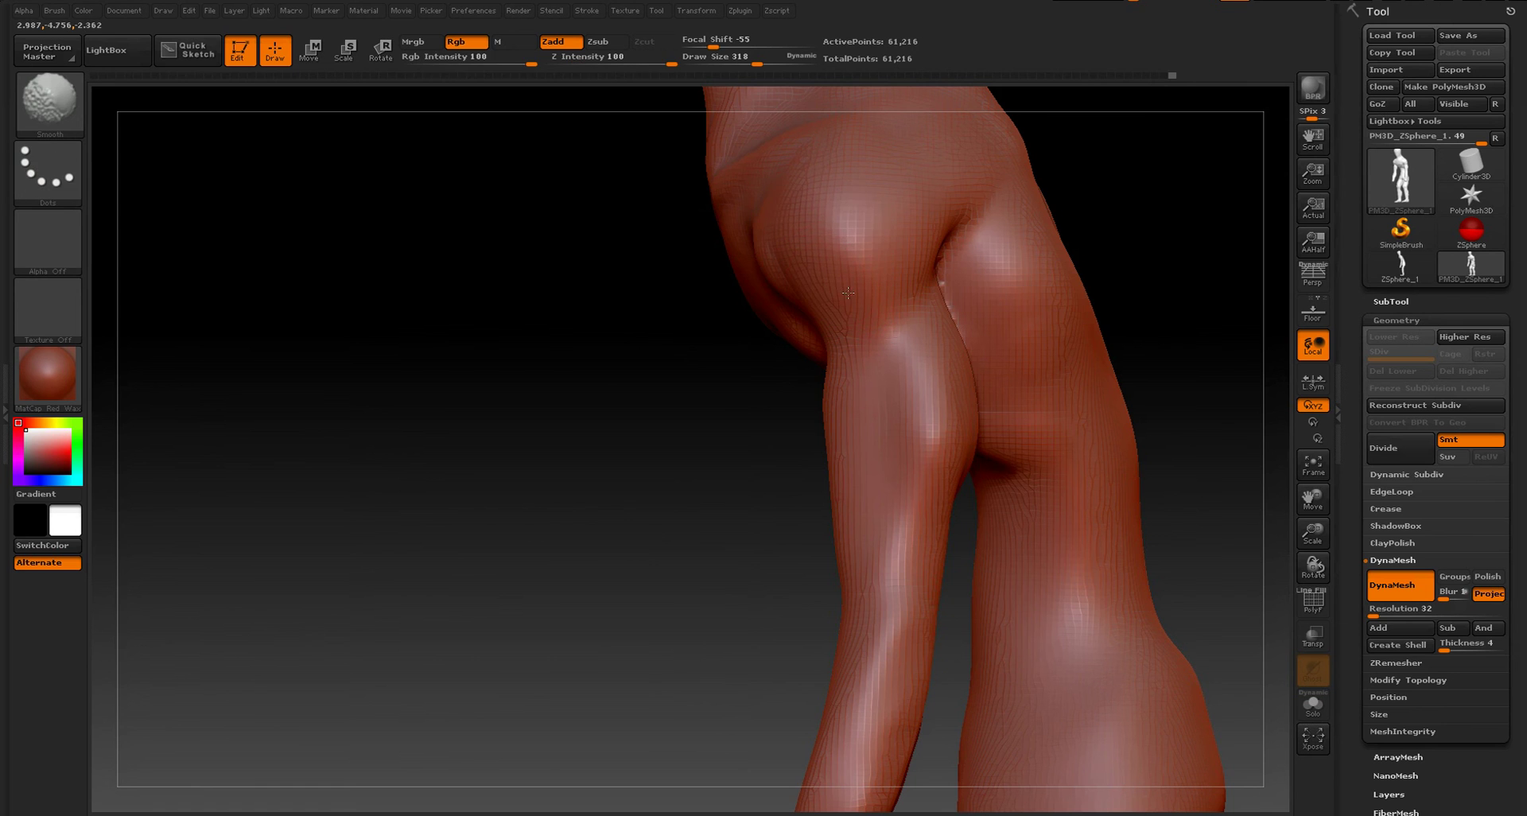
- Build up the muscles along the sides of the back and the V-shaped mid-back form, and smooth them
right_drag(766, 470, 1055, 349)
drag(1004, 230, 1177, 488)
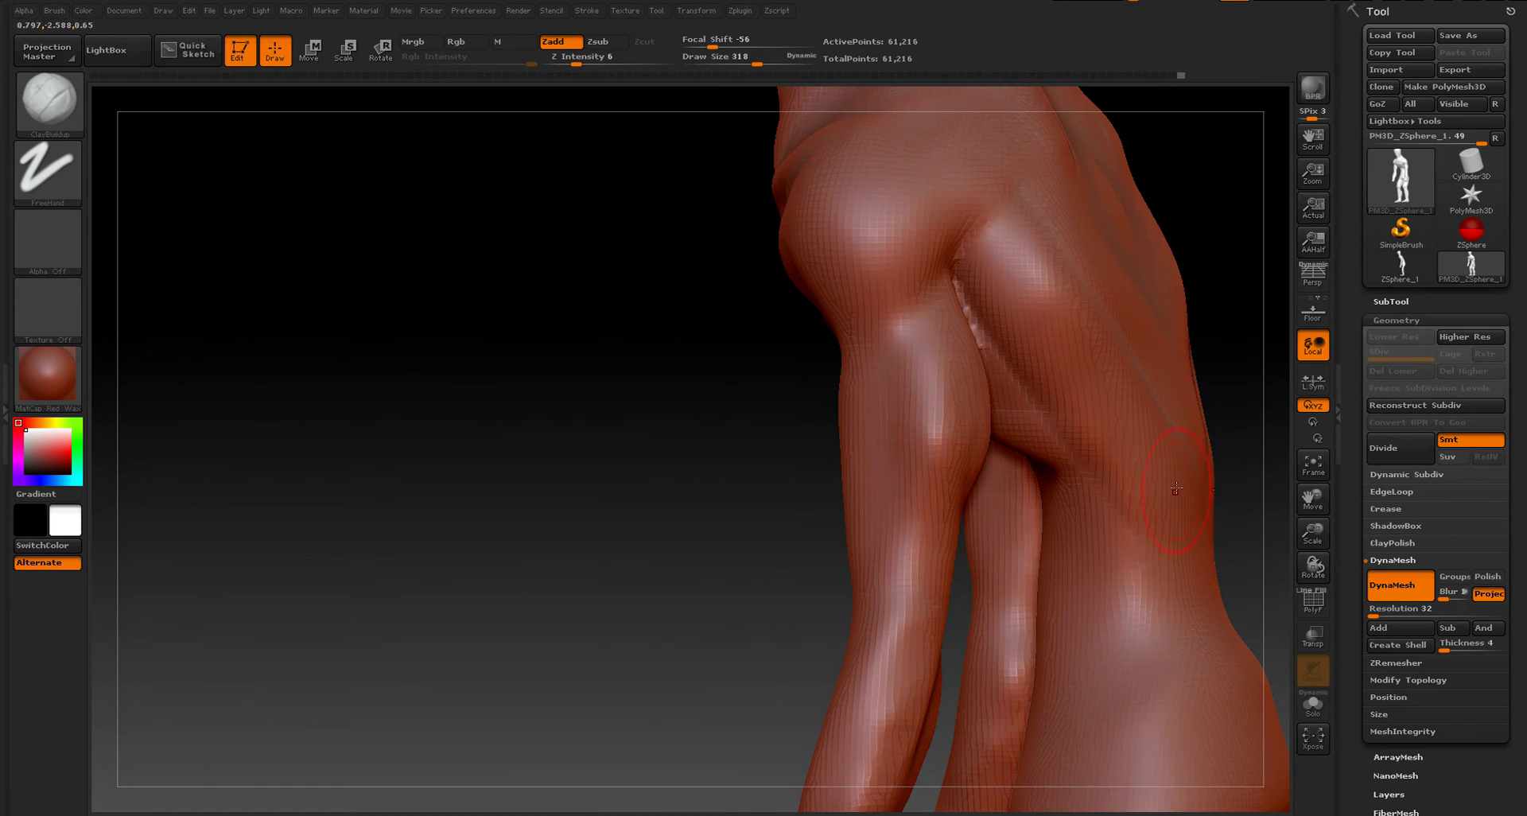
key(f)
shift+right_drag(946, 449, 890, 452)
shift+right_drag(1034, 412, 1090, 405)
alt+right_drag(1026, 299, 1038, 500)
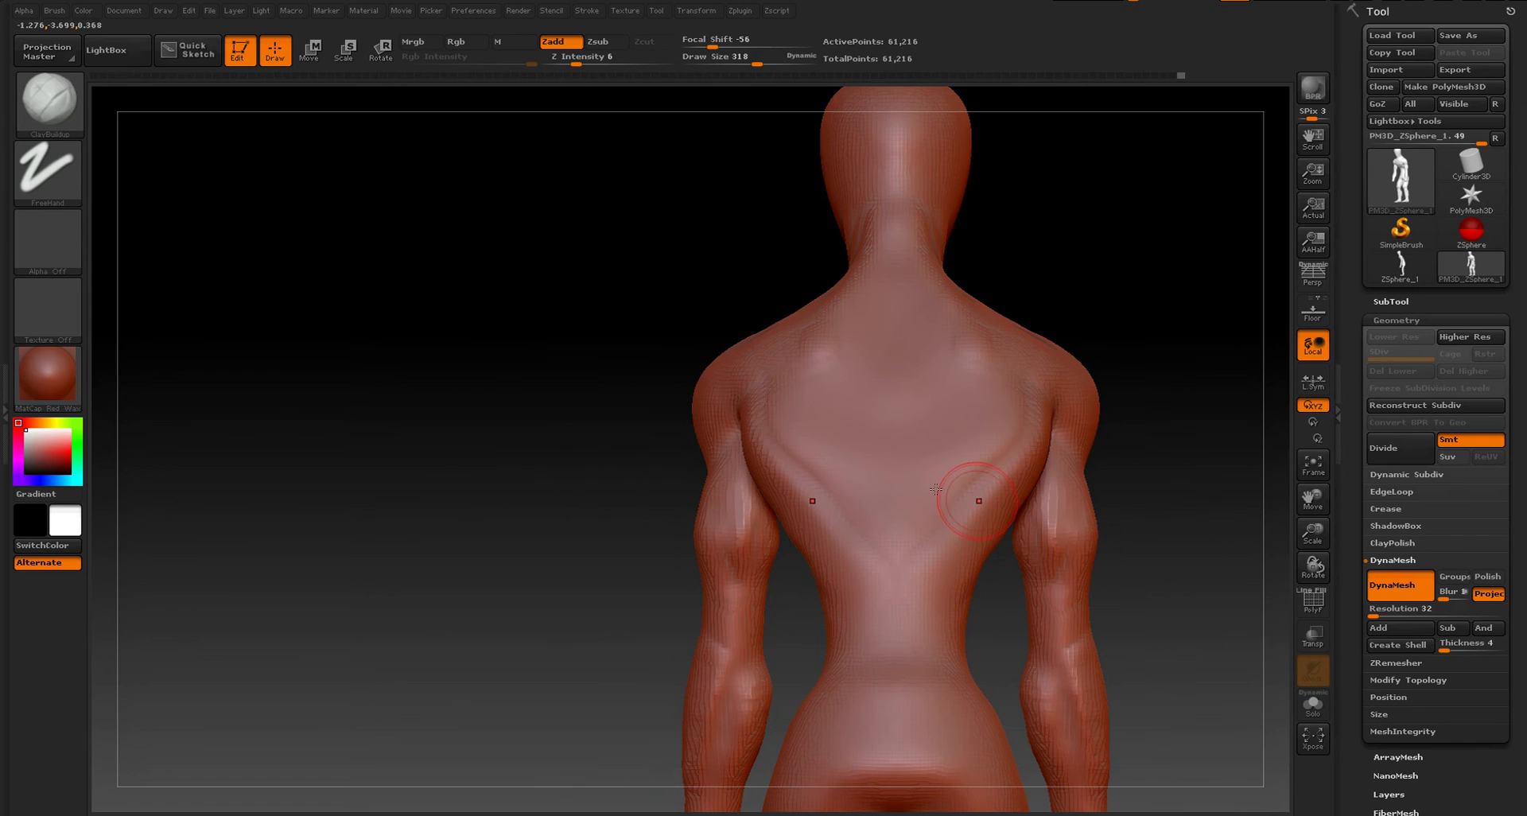
drag(821, 448, 883, 540)
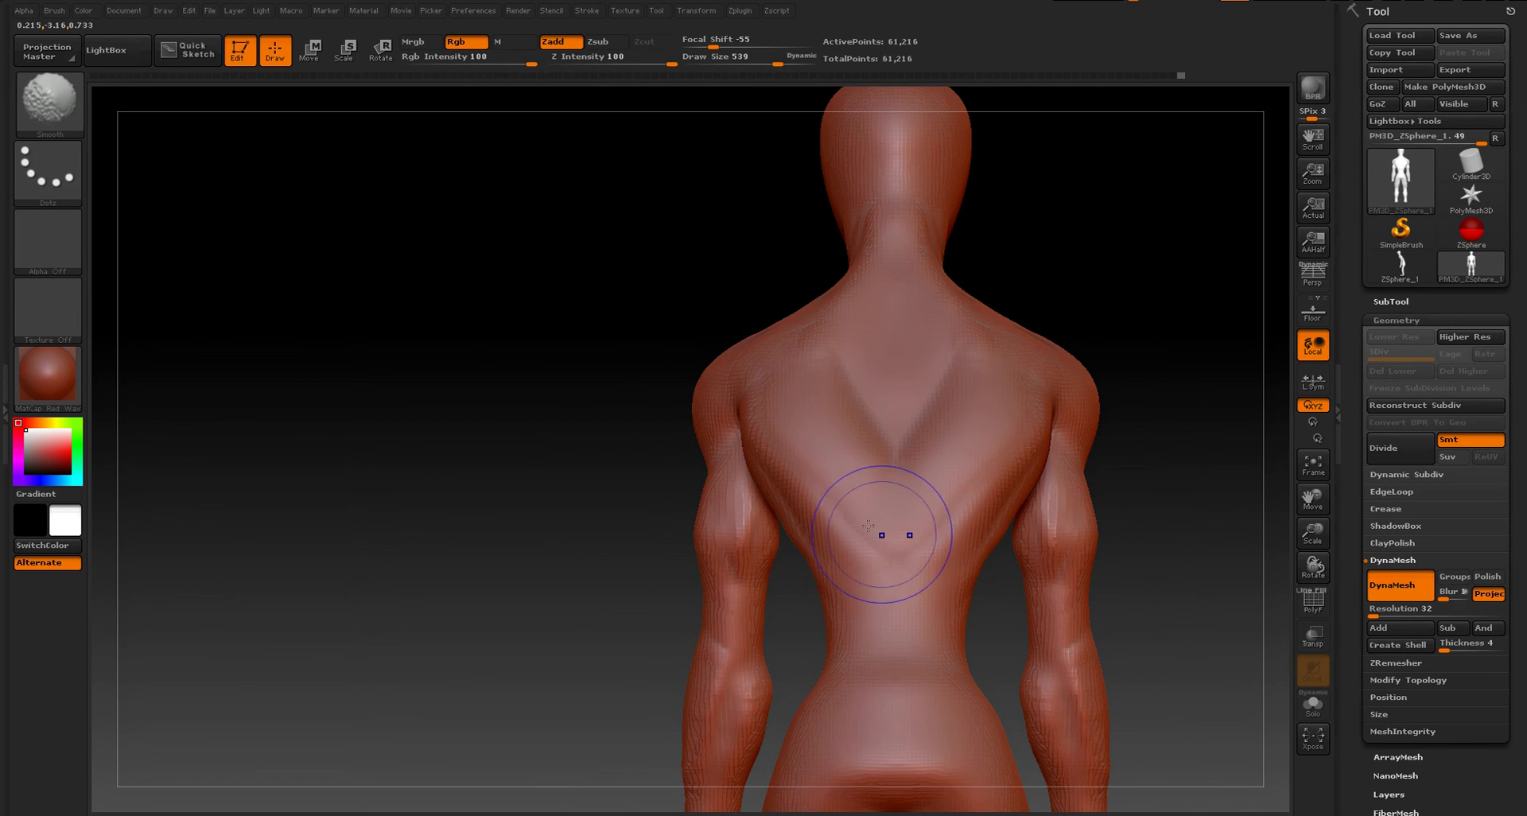
shift+drag(798, 335, 827, 345)
- Add clay along the trapezius and shoulder-blade area of the upper back and smooth it into the rear shoulders
key(s)
mouse_move(1058, 289)
mouse_down()
mouse_move(1073, 292)
mouse_move(851, 280)
mouse_move(978, 236)
mouse_move(937, 287)
mouse_move(898, 296)
mouse_move(971, 290)
mouse_move(752, 238)
mouse_move(874, 305)
mouse_up()
key(s)
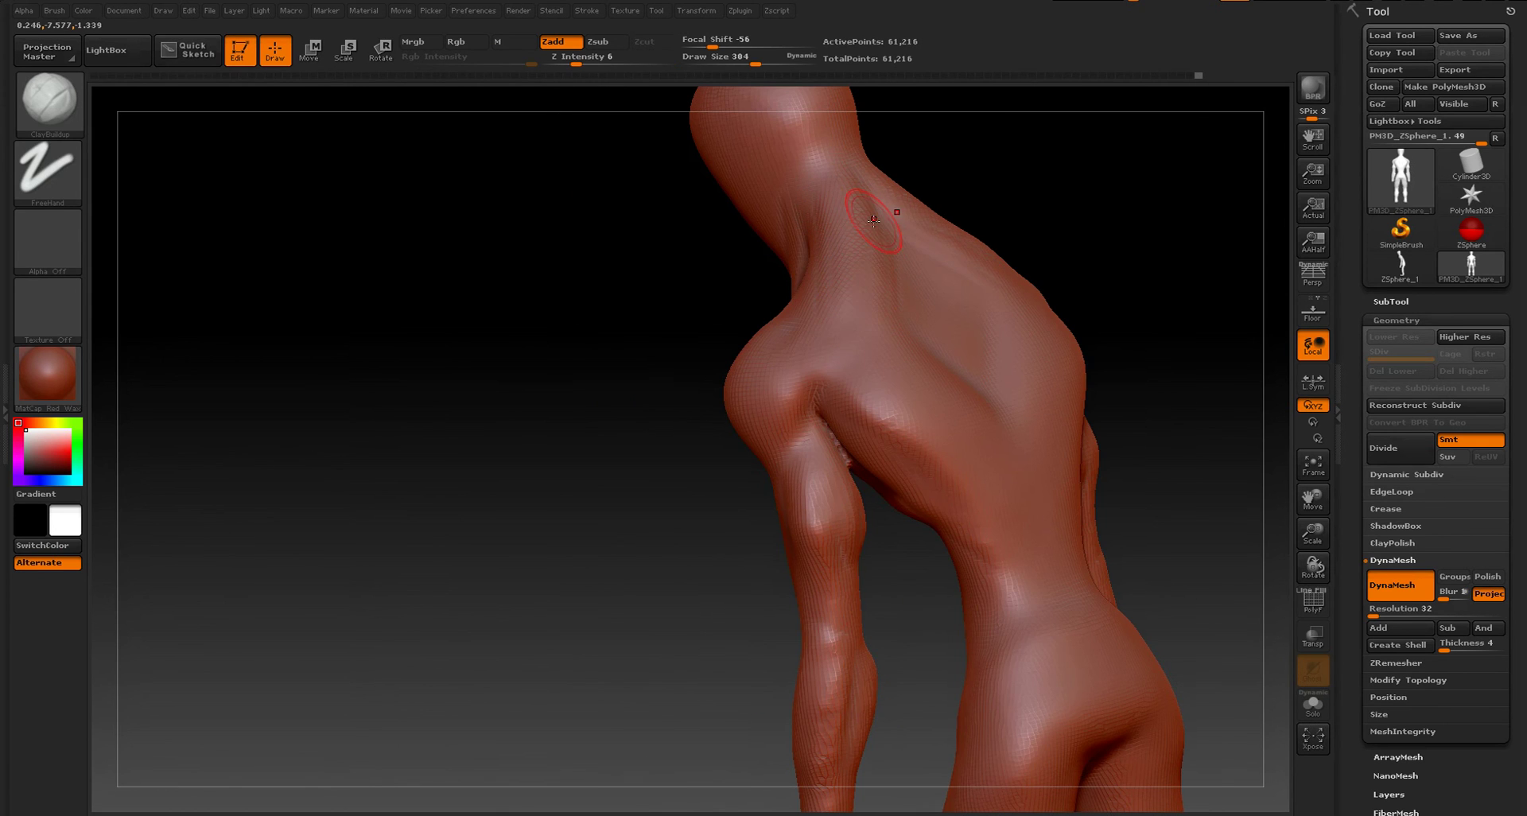
mouse_move(867, 302)
mouse_down()
mouse_move(1002, 430)
mouse_move(923, 378)
mouse_up()
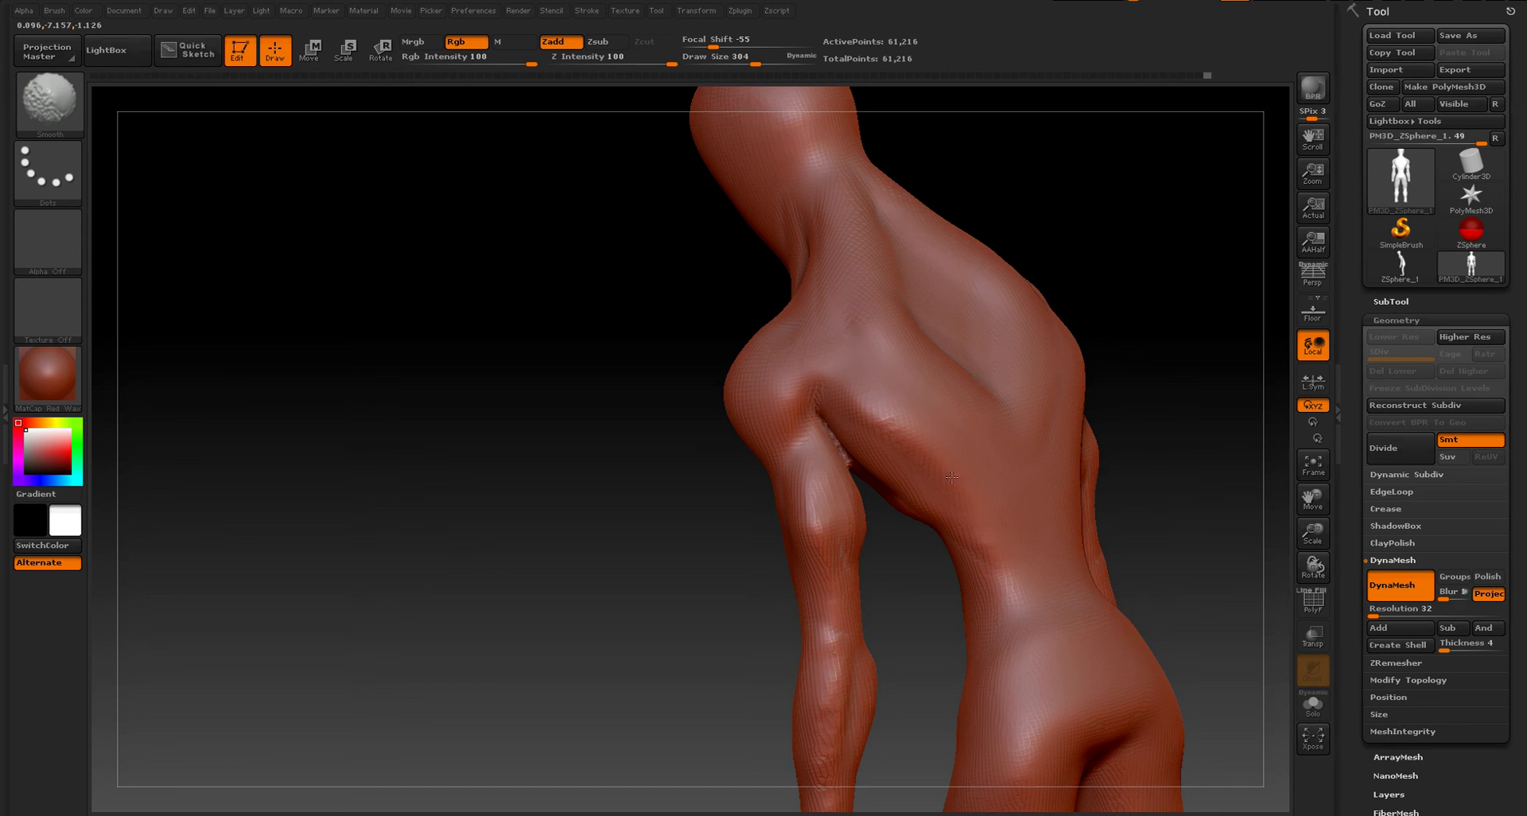
drag(1153, 447, 994, 461)
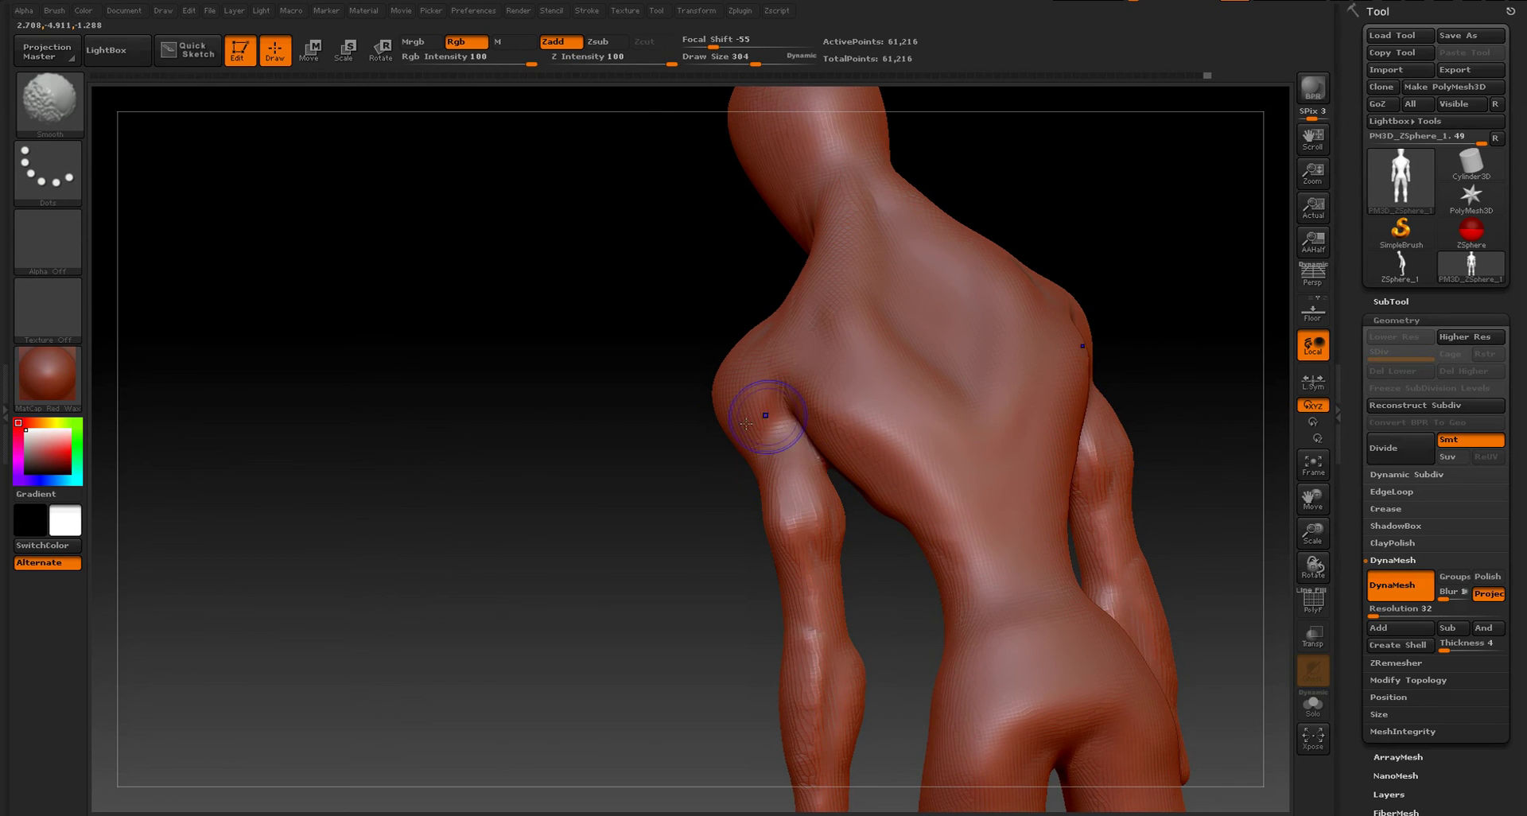
- Define the collarbones from the front with a draw size of 93 and build up their rounded inner ends
mouse_move(664, 445)
mouse_down()
mouse_move(965, 460)
mouse_move(985, 355)
mouse_move(994, 458)
mouse_up()
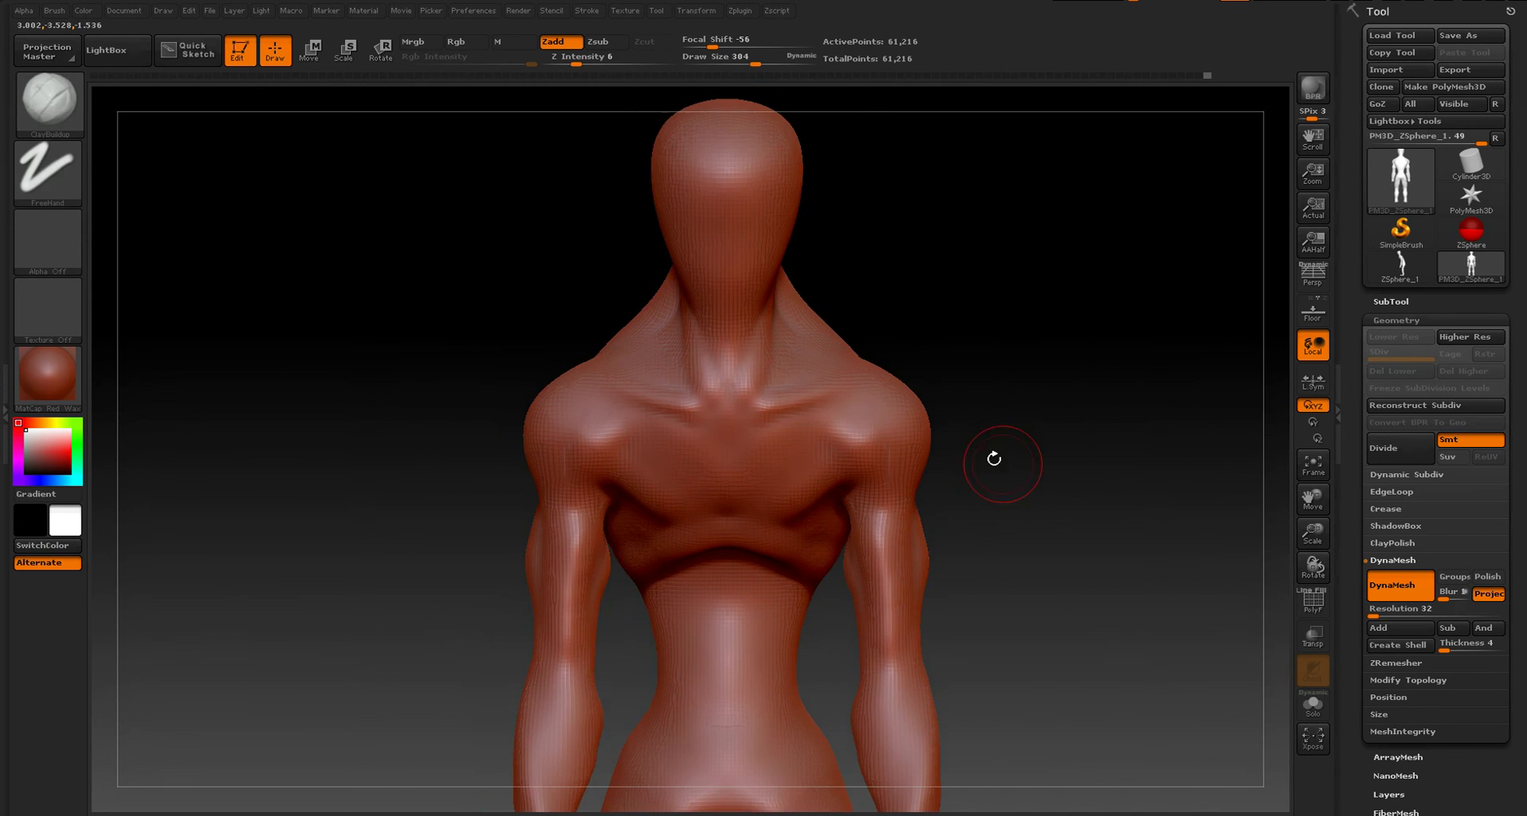
key(s)
drag(783, 385, 770, 385)
alt+drag(975, 318, 947, 406)
key(s)
drag(723, 335, 704, 336)
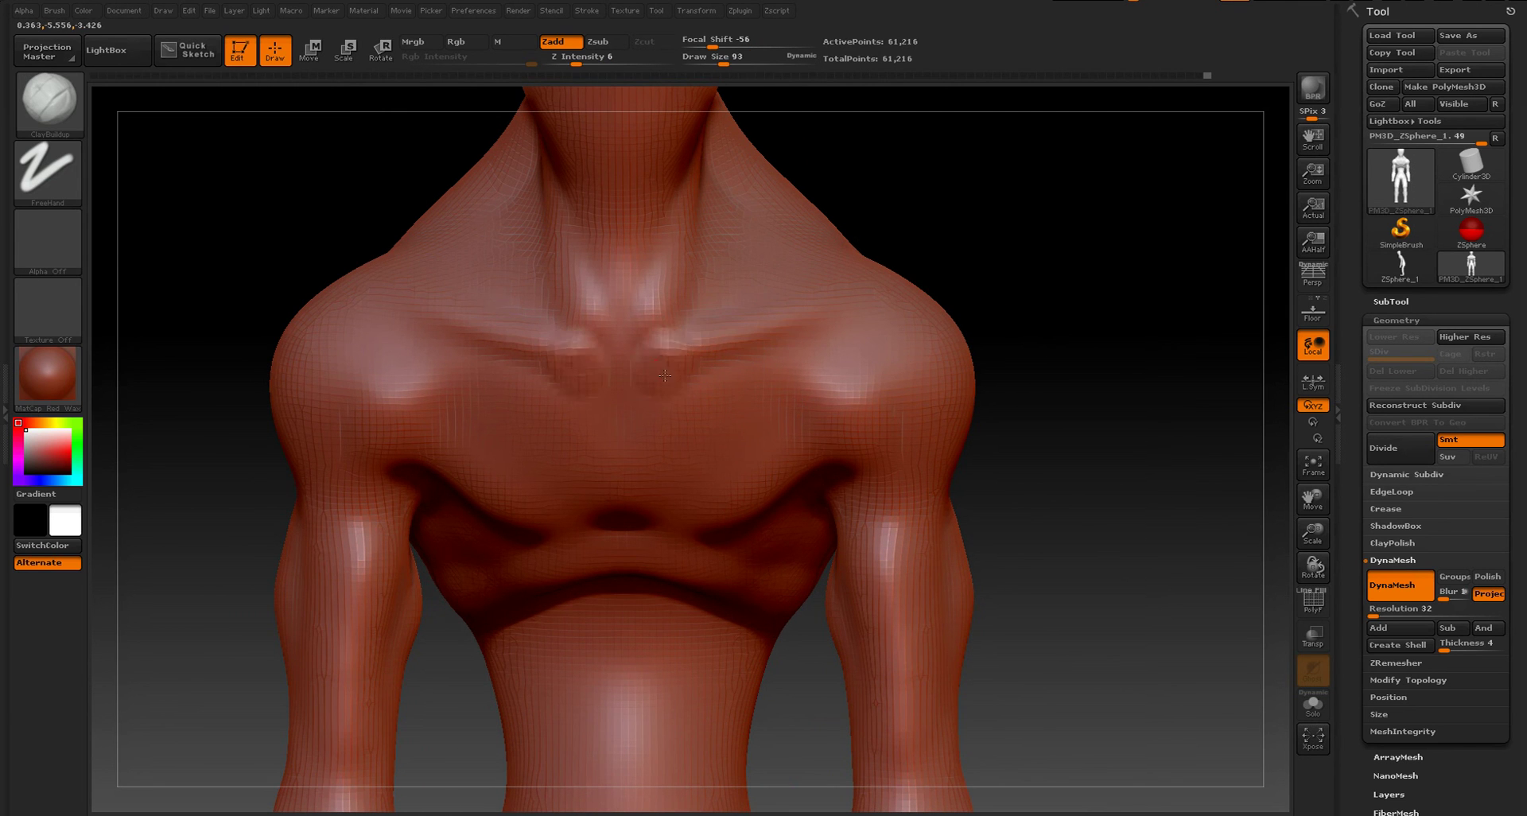
drag(665, 375, 668, 362)
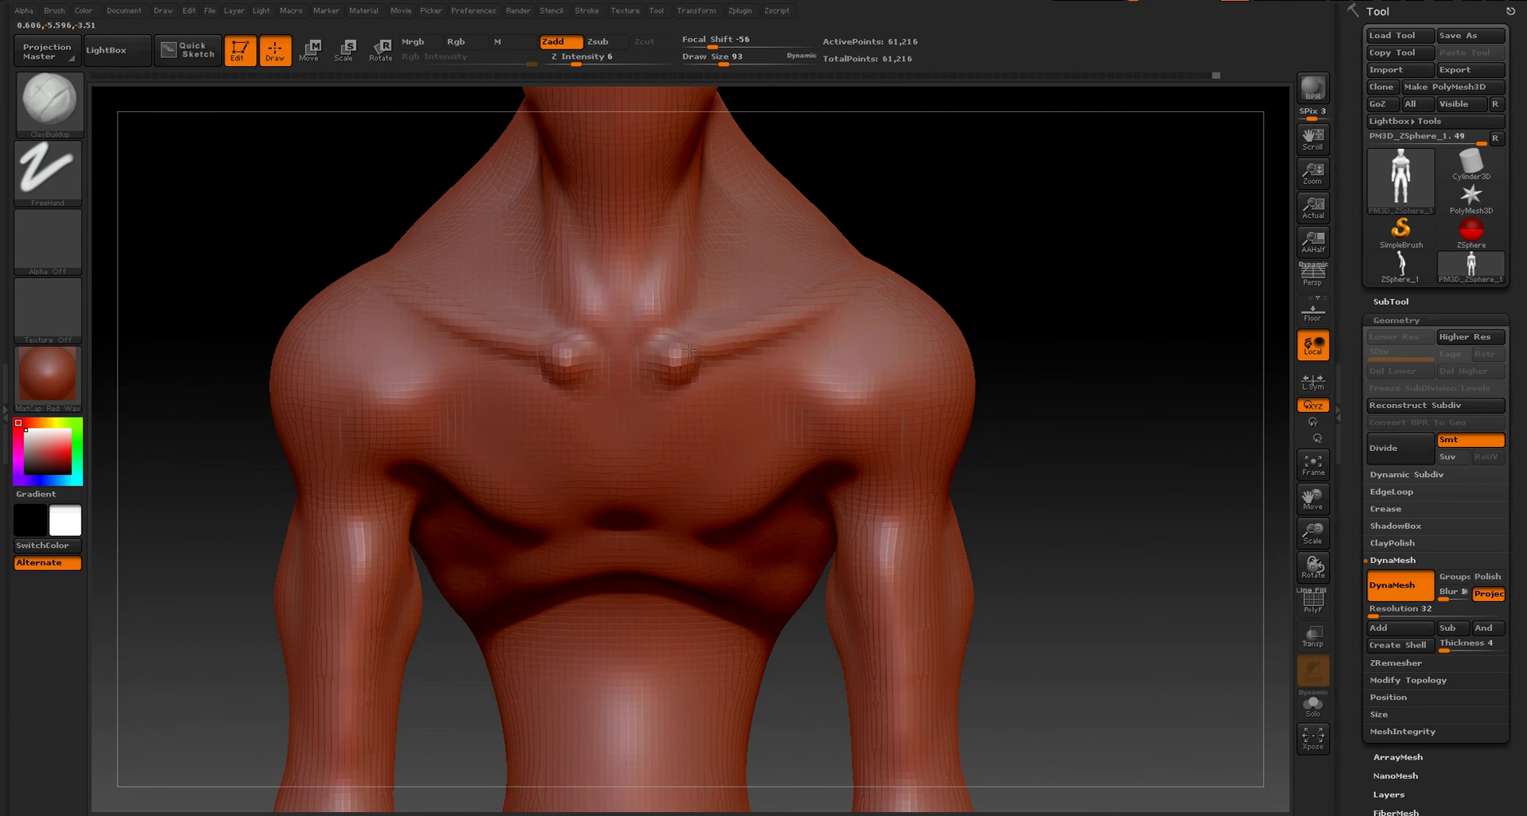
mouse_move(760, 344)
mouse_down()
mouse_move(808, 313)
mouse_move(707, 350)
mouse_move(689, 337)
mouse_up()
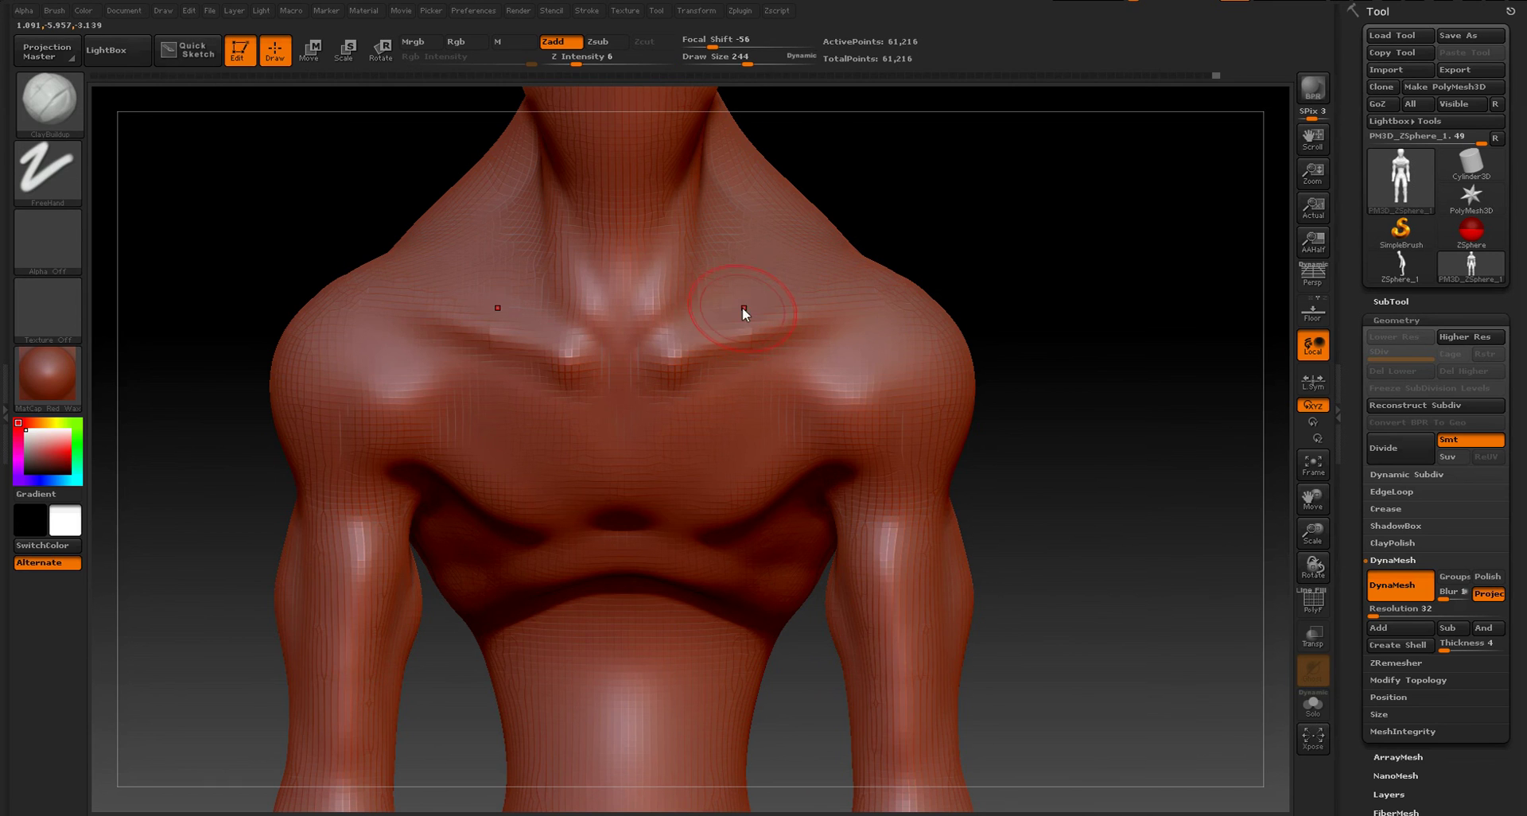
- Build up the collarbone ridges out toward the shoulders with a draw size of 86 and soften them
mouse_move(899, 246)
mouse_down()
mouse_move(695, 335)
mouse_move(713, 312)
mouse_up()
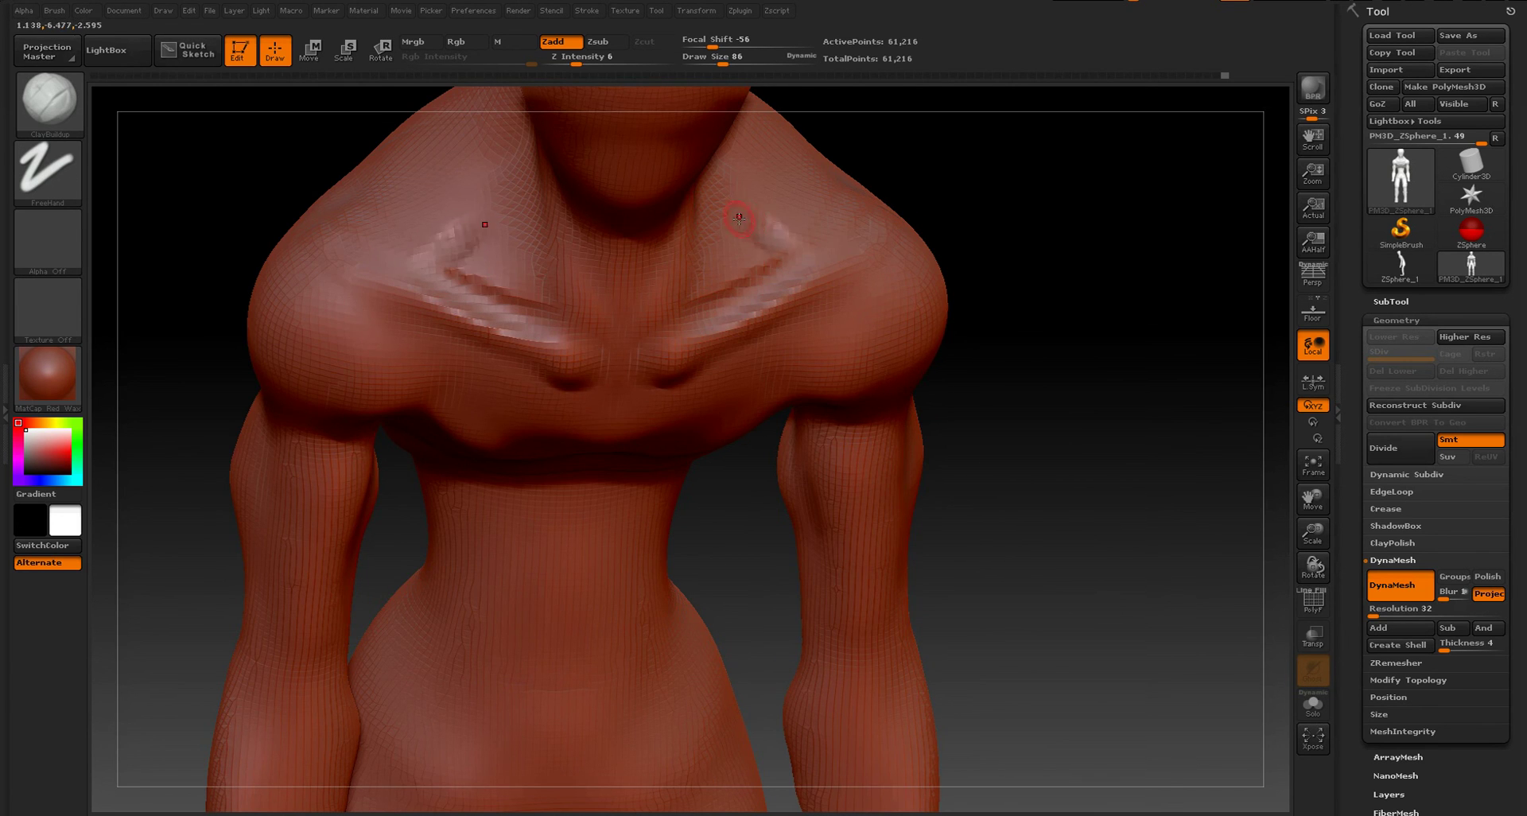
mouse_move(715, 252)
mouse_down()
mouse_move(745, 264)
mouse_move(699, 280)
mouse_move(752, 231)
mouse_up()
shift+drag(740, 280, 730, 316)
drag(1076, 322, 1101, 246)
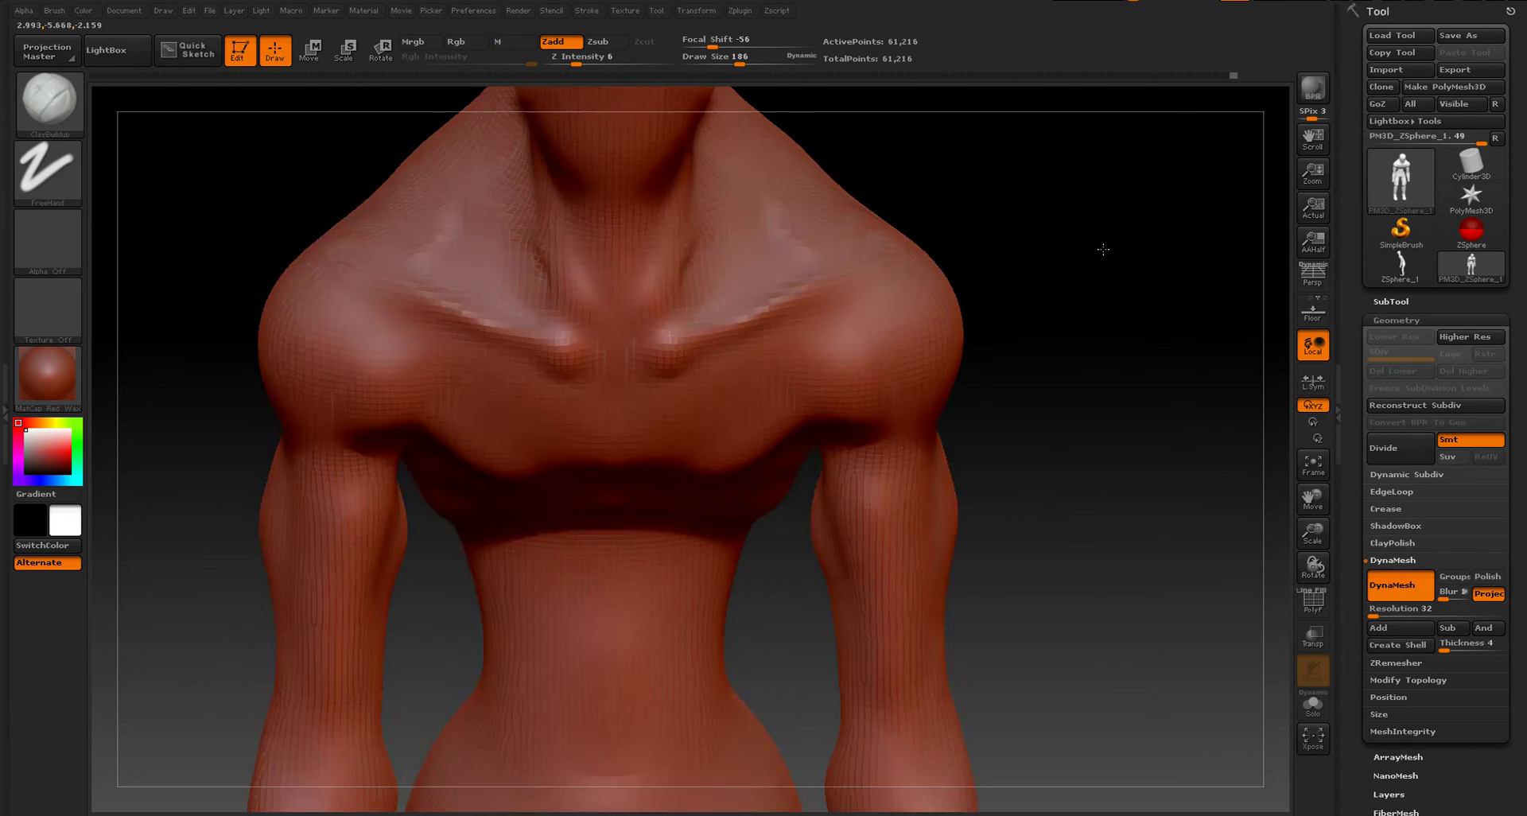
- Define the lower outer edges of the pectorals and build up the arched rim of the rib cage beneath the chest
key(f)
mouse_move(1025, 337)
shift+mouse_down()
mouse_move(932, 298)
mouse_move(915, 485)
shift+mouse_up()
key(shift)
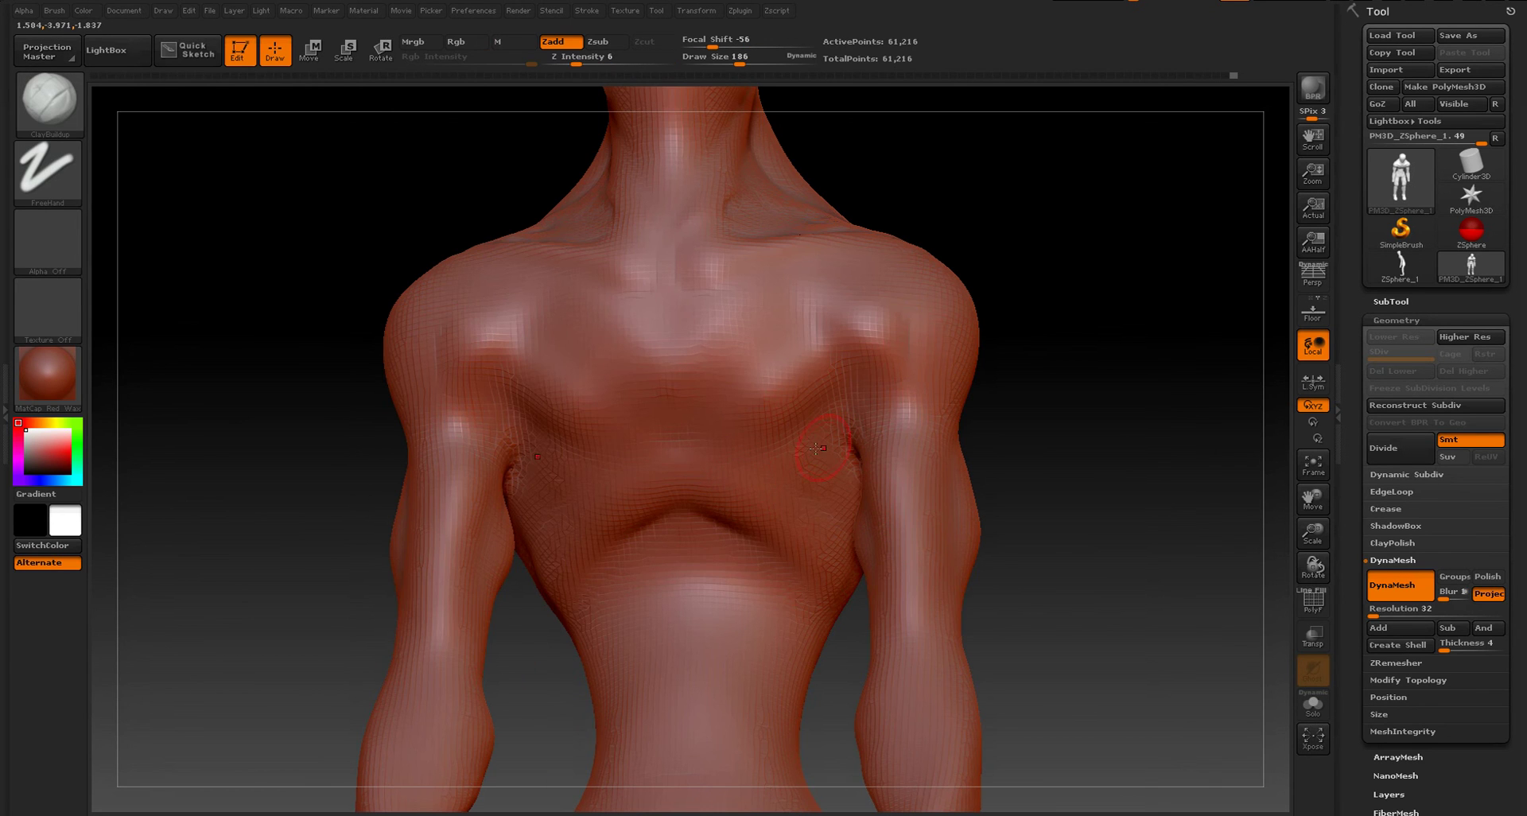
drag(850, 344, 767, 431)
key(shift)
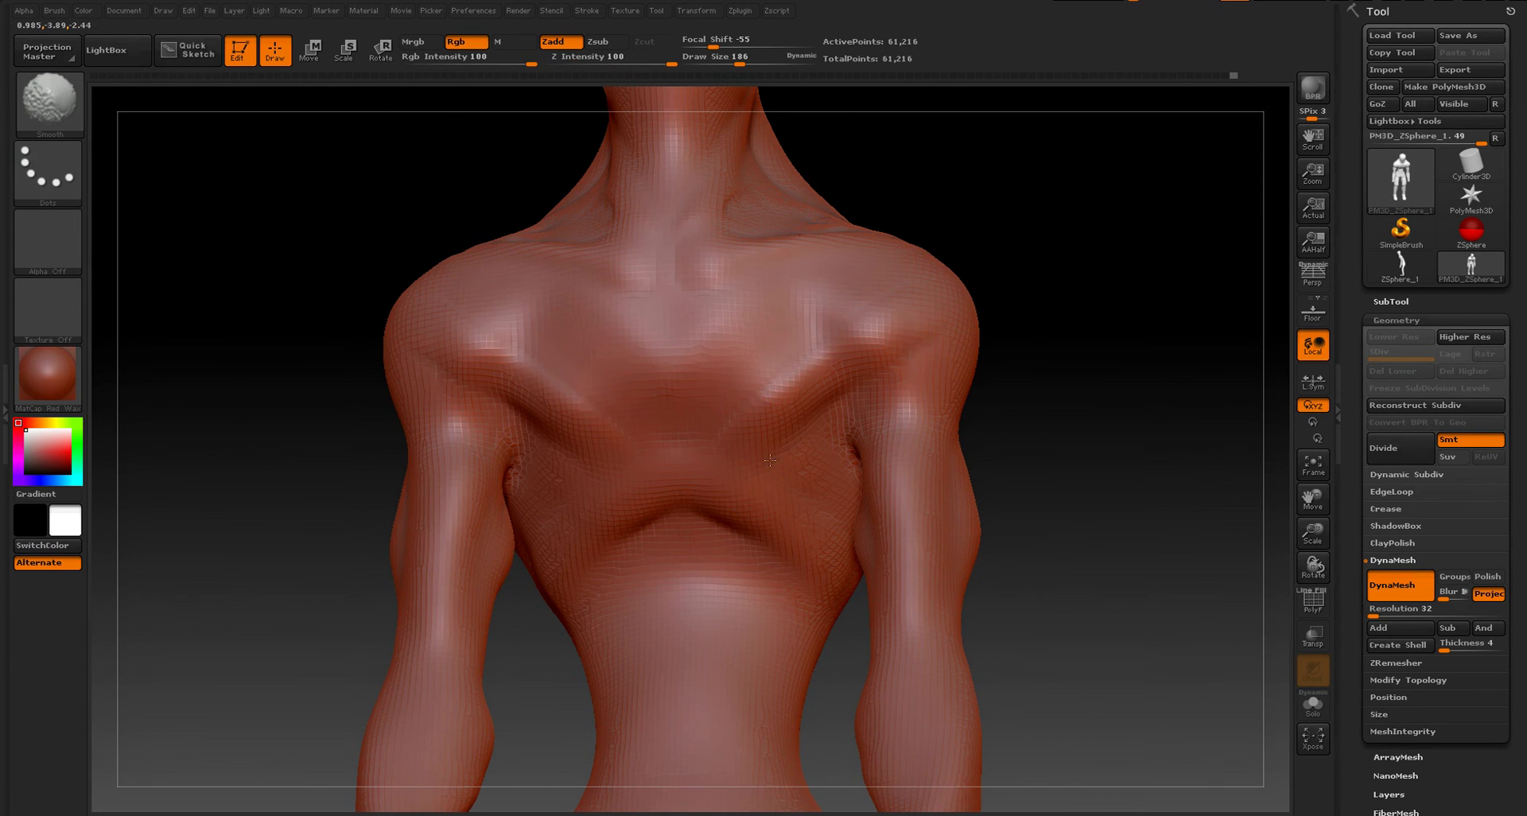
drag(696, 488, 839, 538)
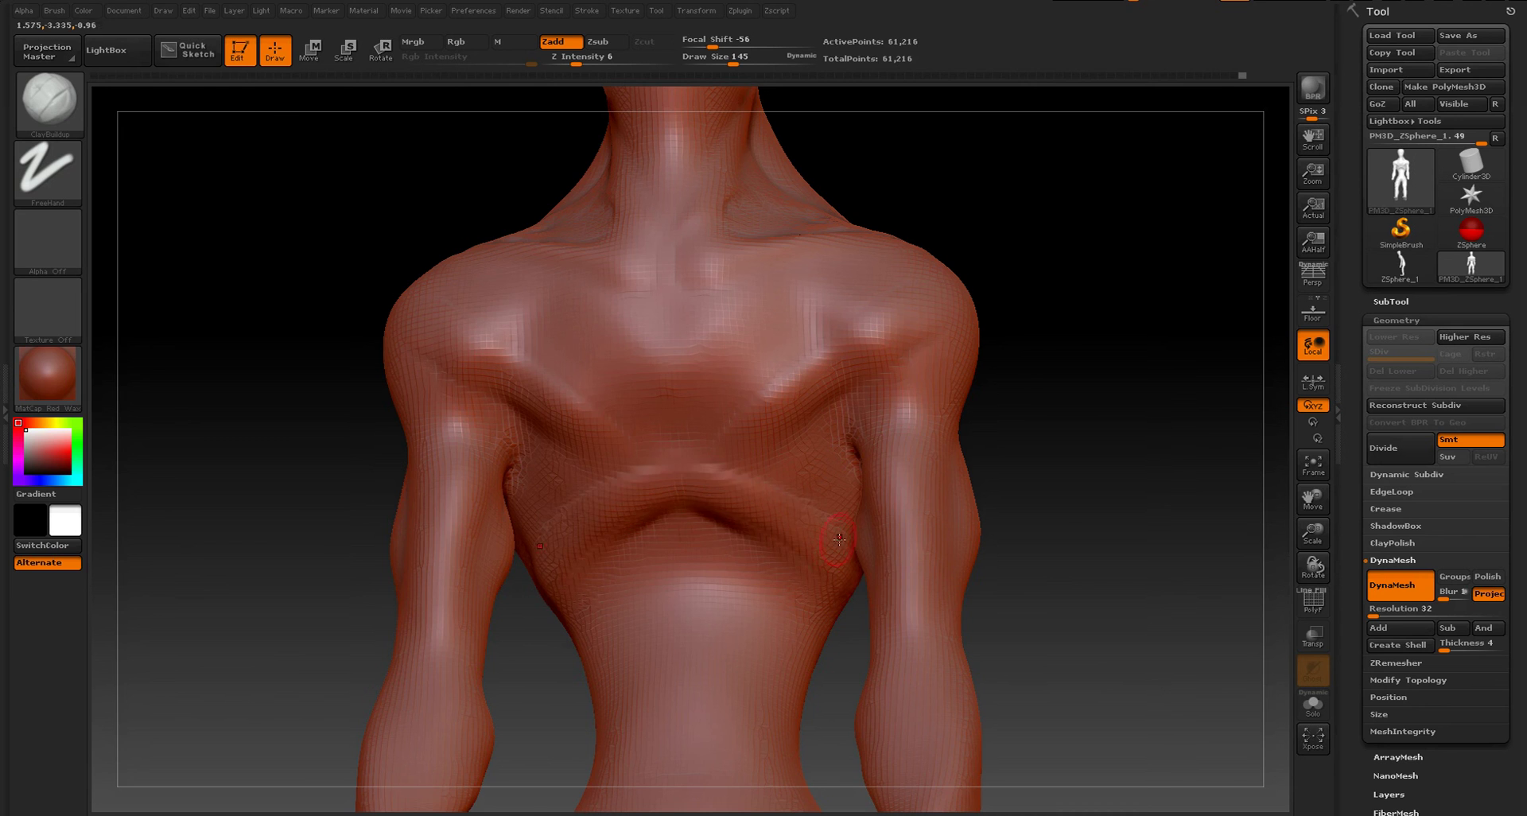
- Build up the hip bones on the outer sides of the pelvis with a draw size of 232 and smooth them into the waist
mouse_move(1045, 484)
mouse_down()
mouse_move(1013, 446)
mouse_move(1047, 501)
mouse_move(1033, 392)
mouse_up()
key(s)
mouse_move(879, 404)
shift+mouse_down()
mouse_move(883, 373)
mouse_move(892, 432)
mouse_move(860, 442)
mouse_move(1090, 443)
mouse_move(908, 400)
shift+mouse_up()
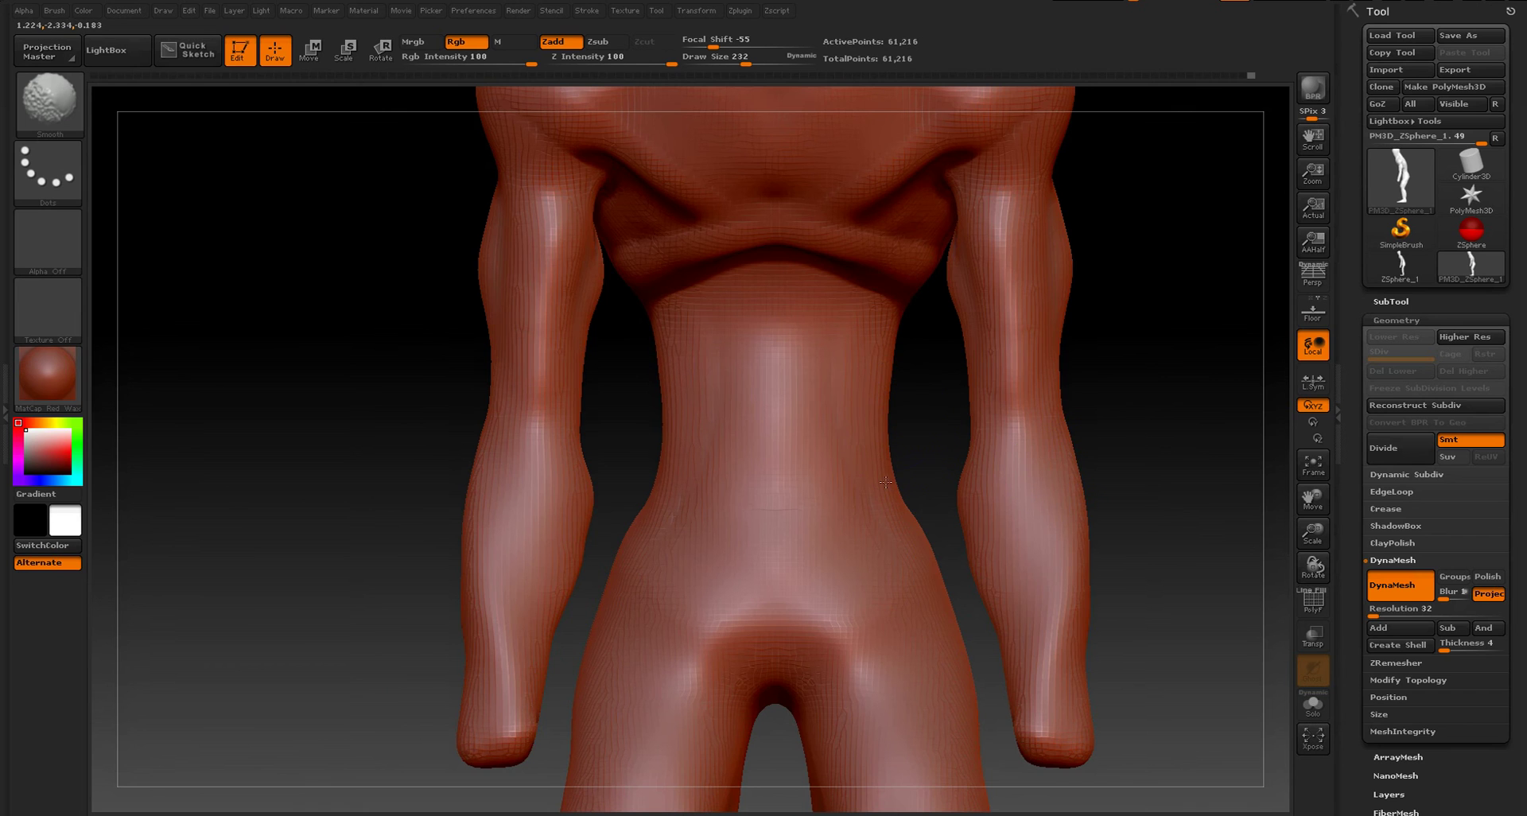
mouse_move(850, 632)
mouse_down()
mouse_move(912, 532)
mouse_move(899, 523)
mouse_up()
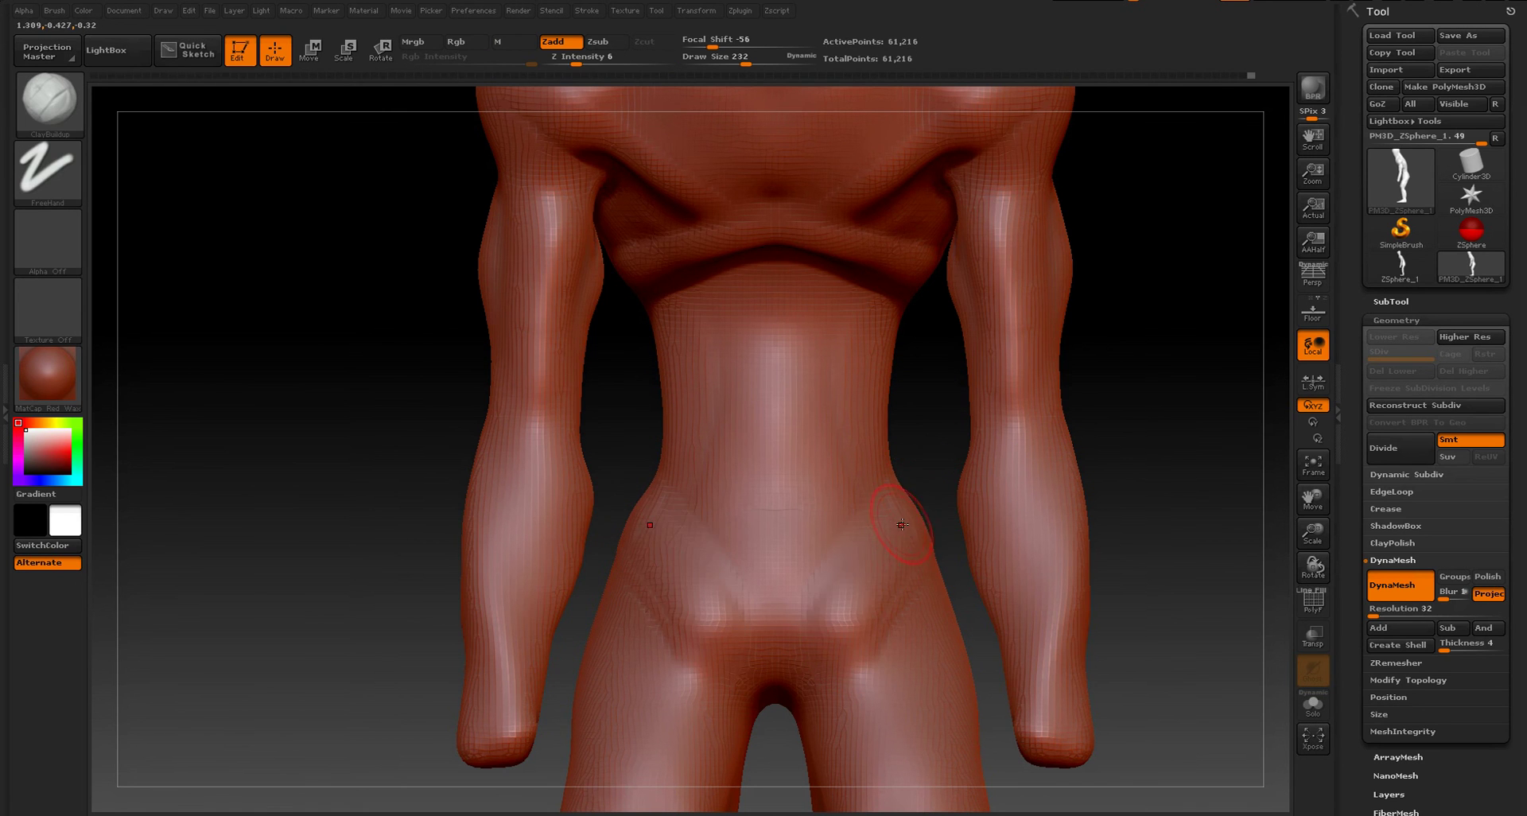
key(ctrl+z)
right_drag(903, 521, 942, 512)
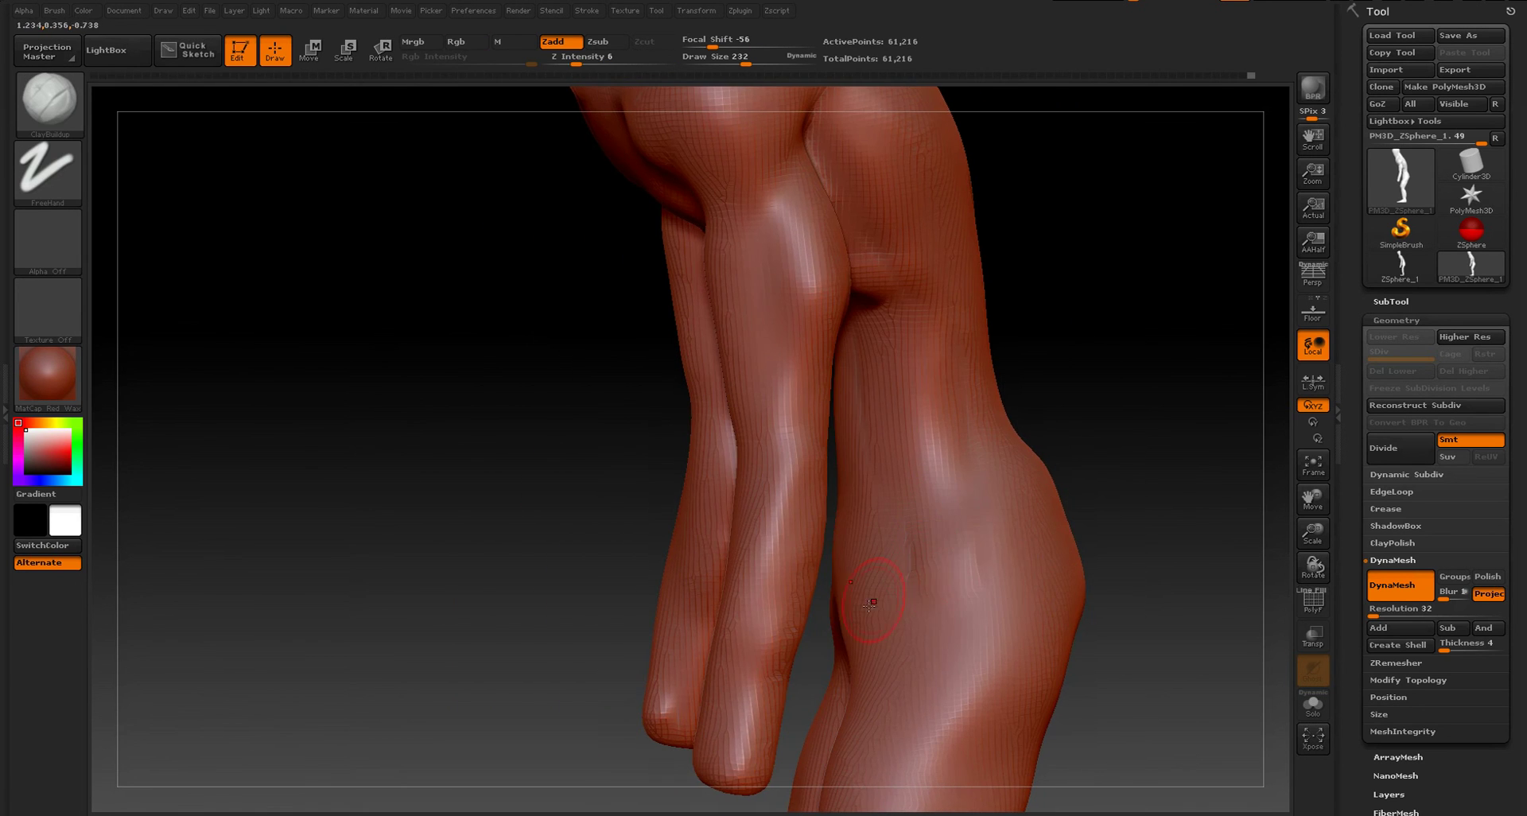
mouse_move(969, 566)
mouse_down()
mouse_move(947, 517)
mouse_move(1006, 529)
mouse_up()
shift+drag(1050, 422, 1124, 409)
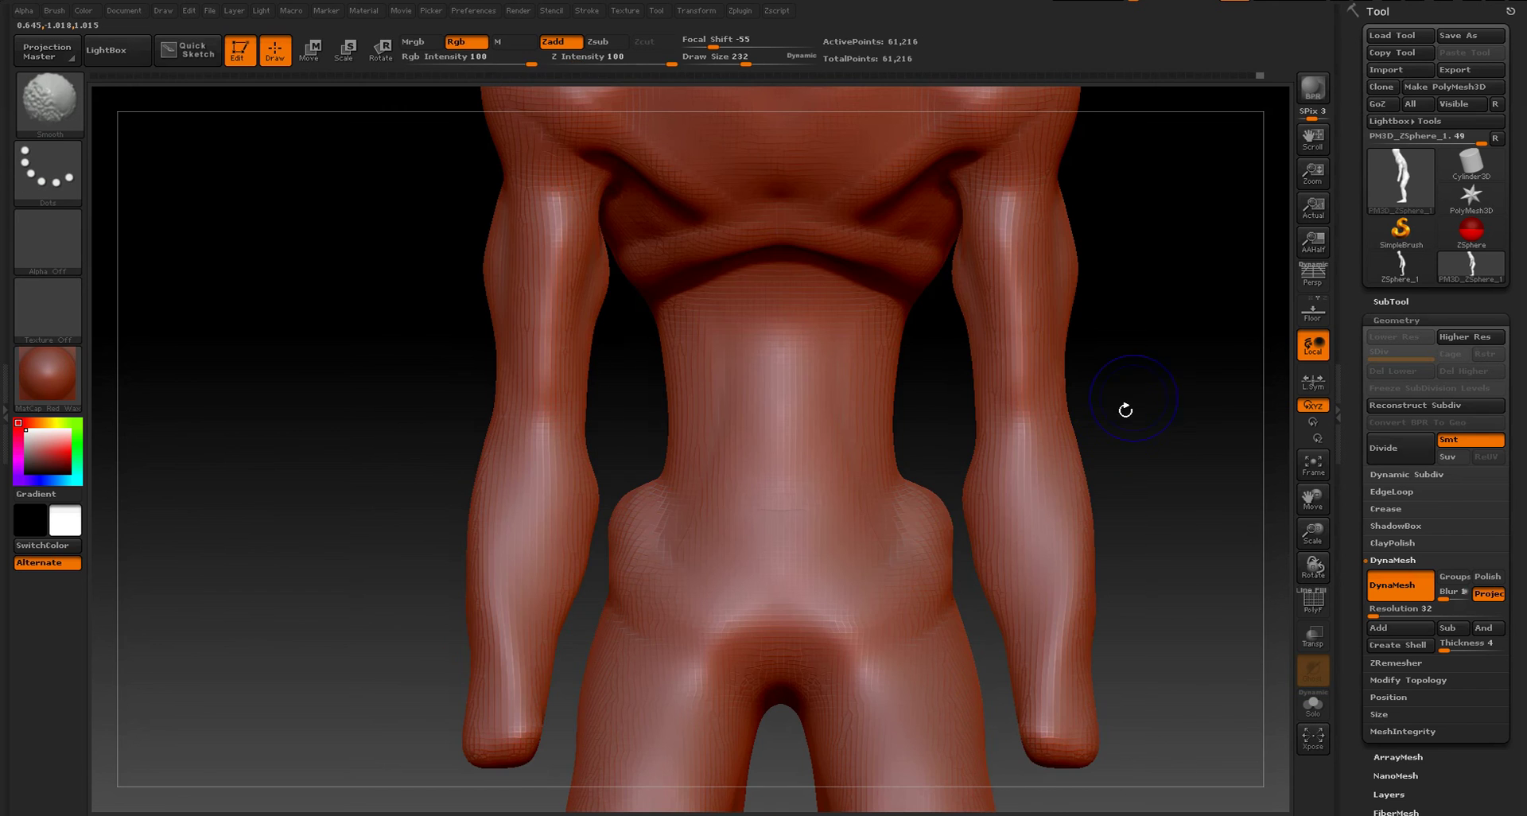
shift+drag(938, 576, 945, 557)
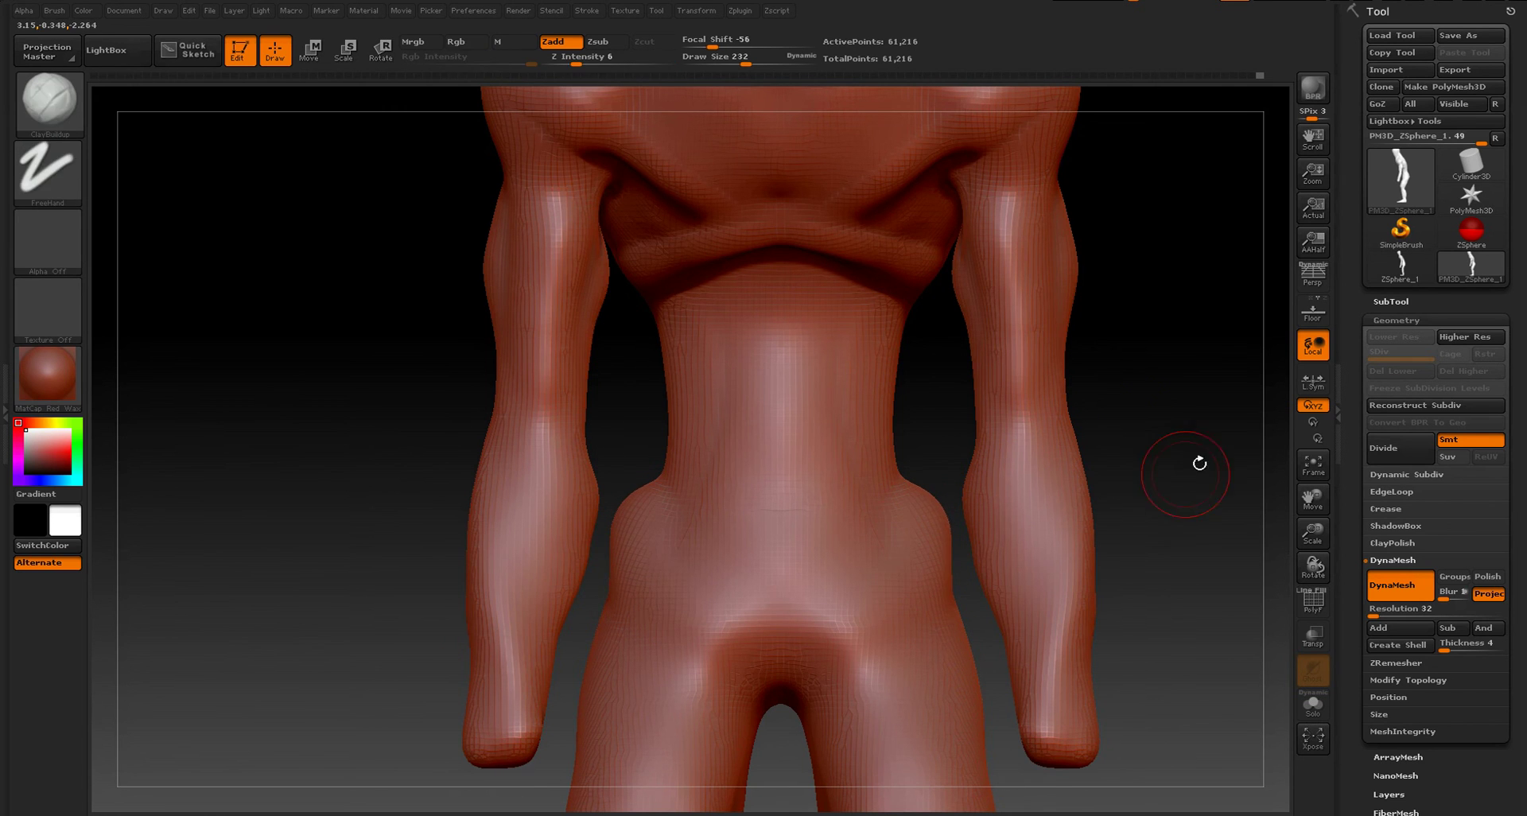
- Add volume along the side of the waist above the hip and smooth it into the lower back
drag(1199, 460, 1021, 485)
shift+drag(1030, 545, 1015, 568)
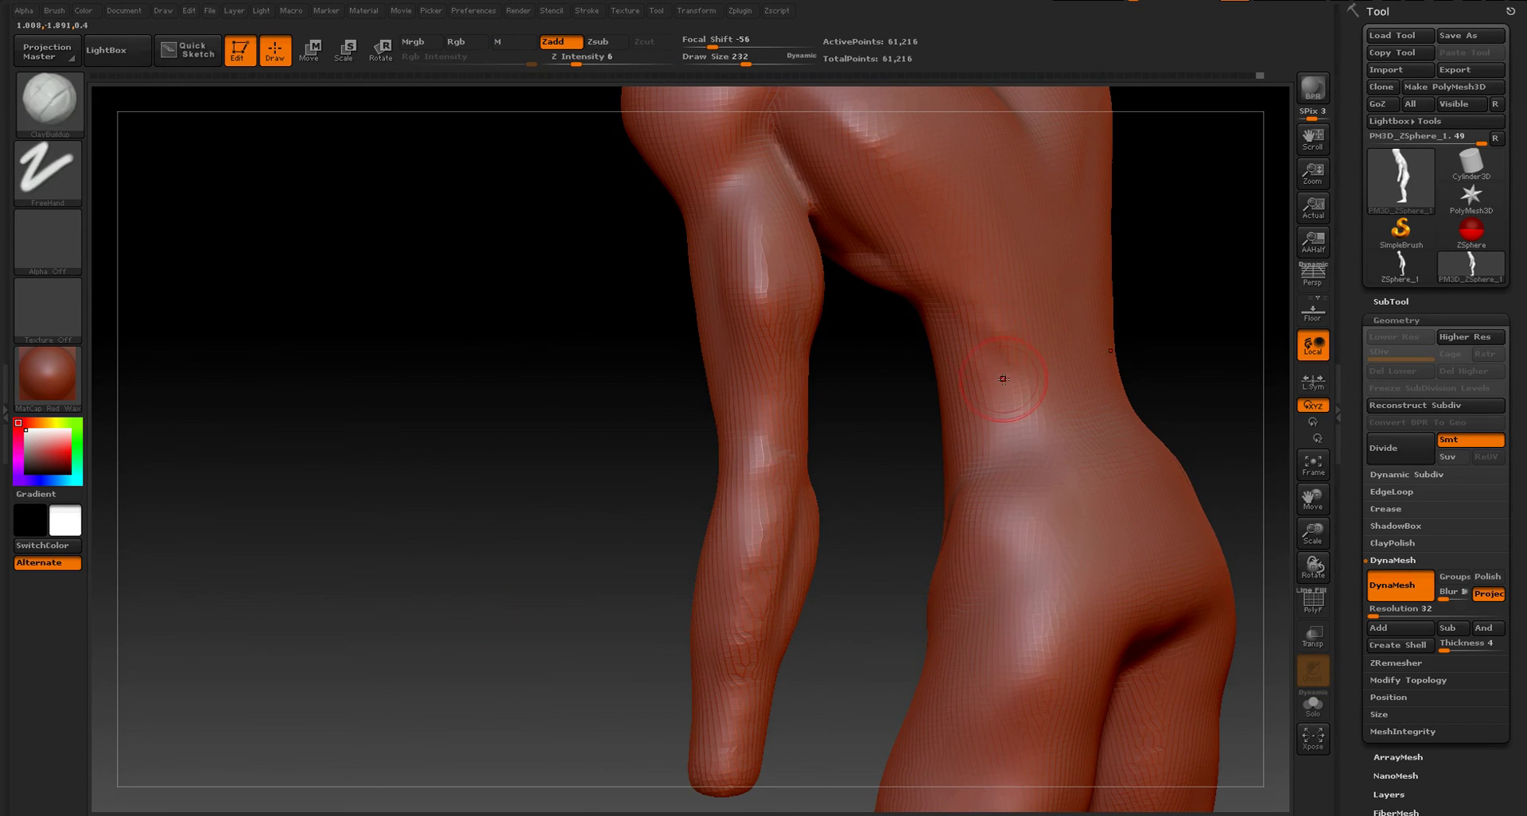
mouse_move(1002, 374)
mouse_down()
mouse_move(1018, 445)
mouse_move(983, 322)
mouse_up()
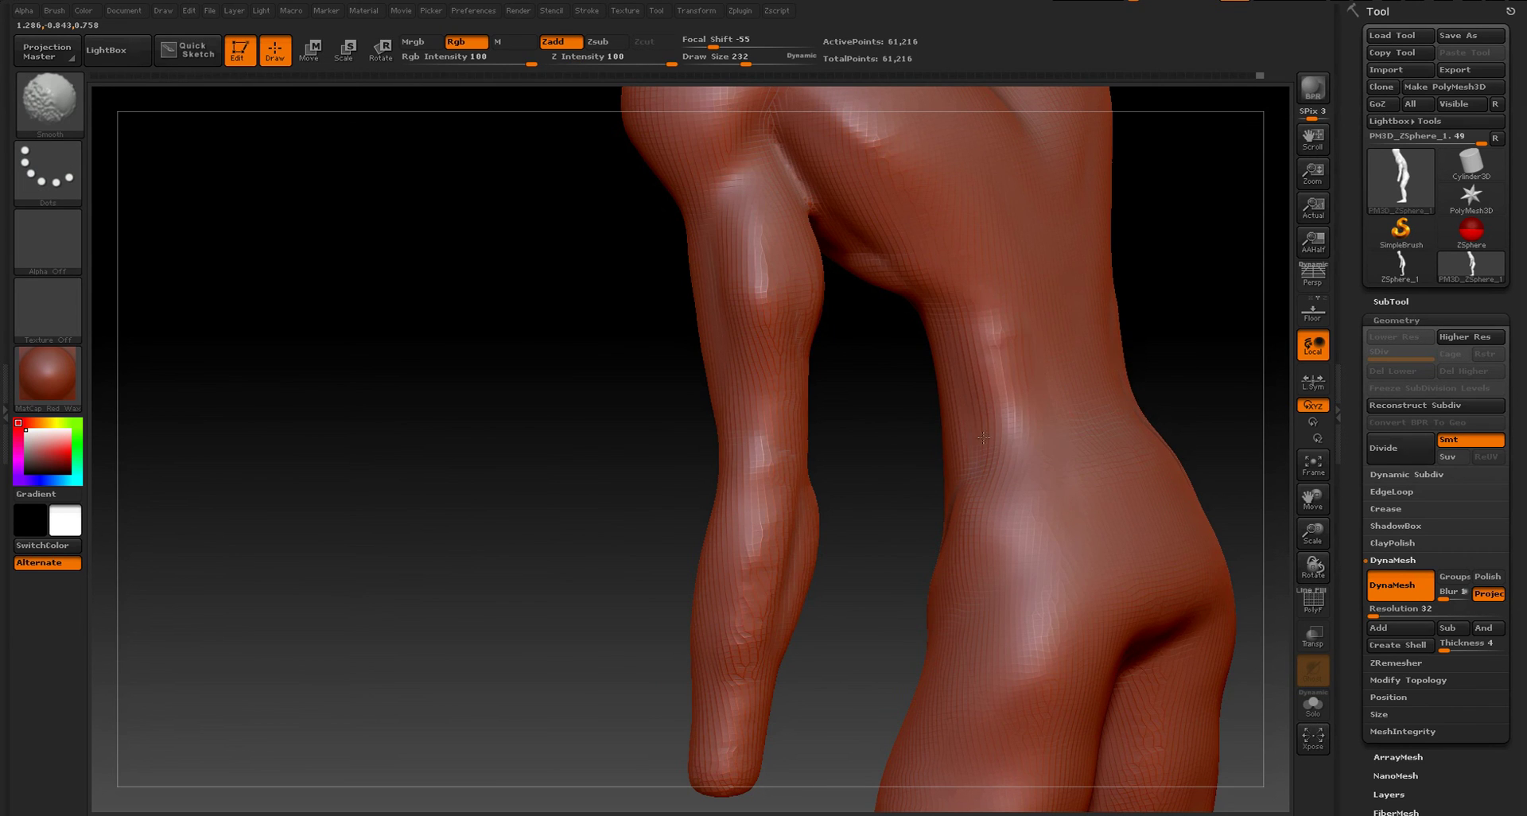
shift+drag(984, 439, 1042, 433)
- Change the figure's material to MatCap Gray and bring the whole body into the front view
mouse_move(1105, 350)
shift+mouse_down()
mouse_move(1034, 406)
mouse_move(1009, 387)
mouse_move(998, 402)
mouse_move(1037, 407)
mouse_move(1036, 347)
shift+mouse_up()
key(f)
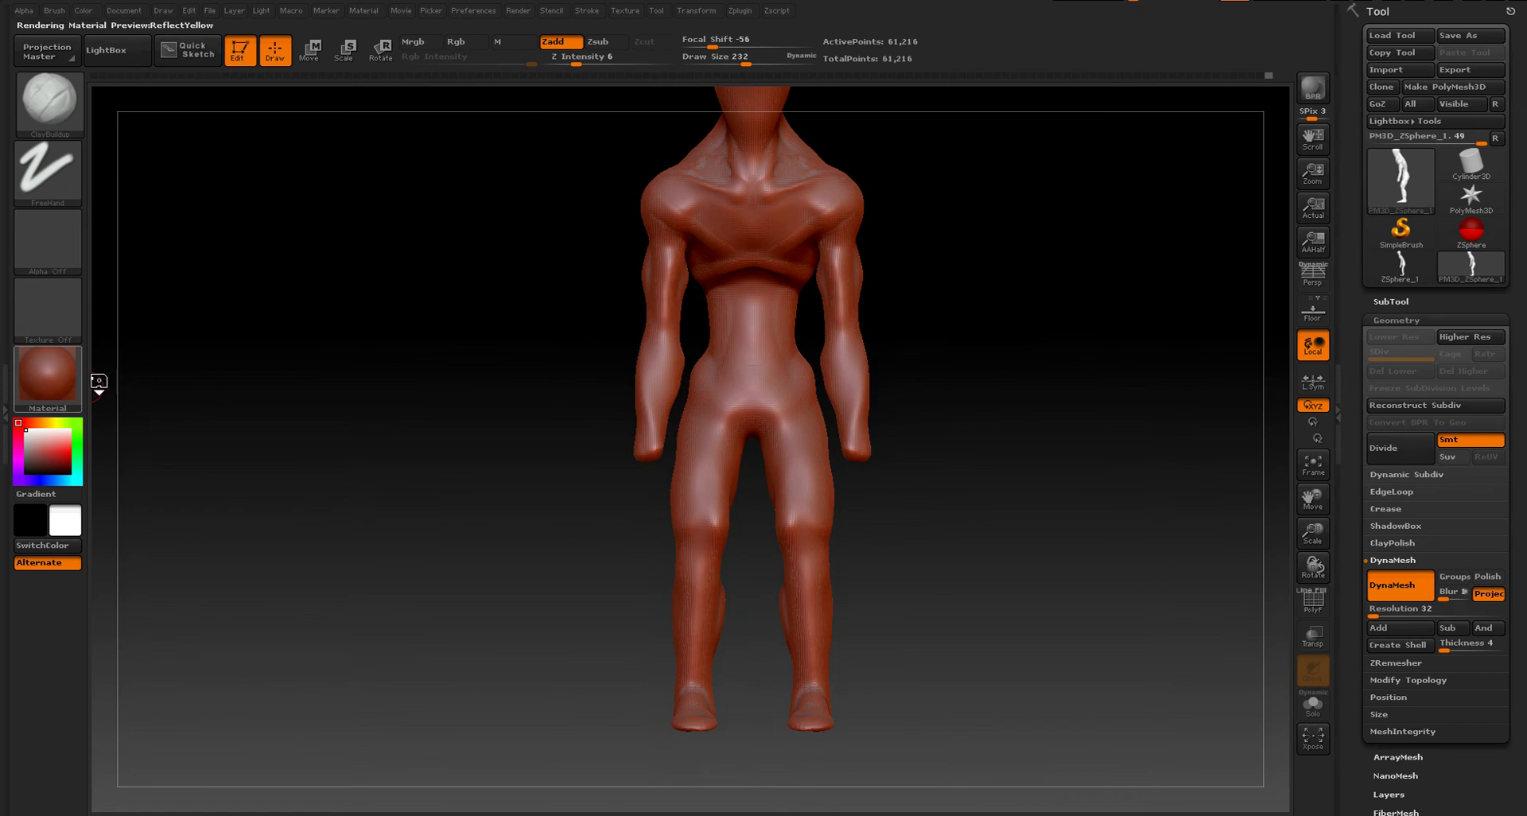
click(48, 376)
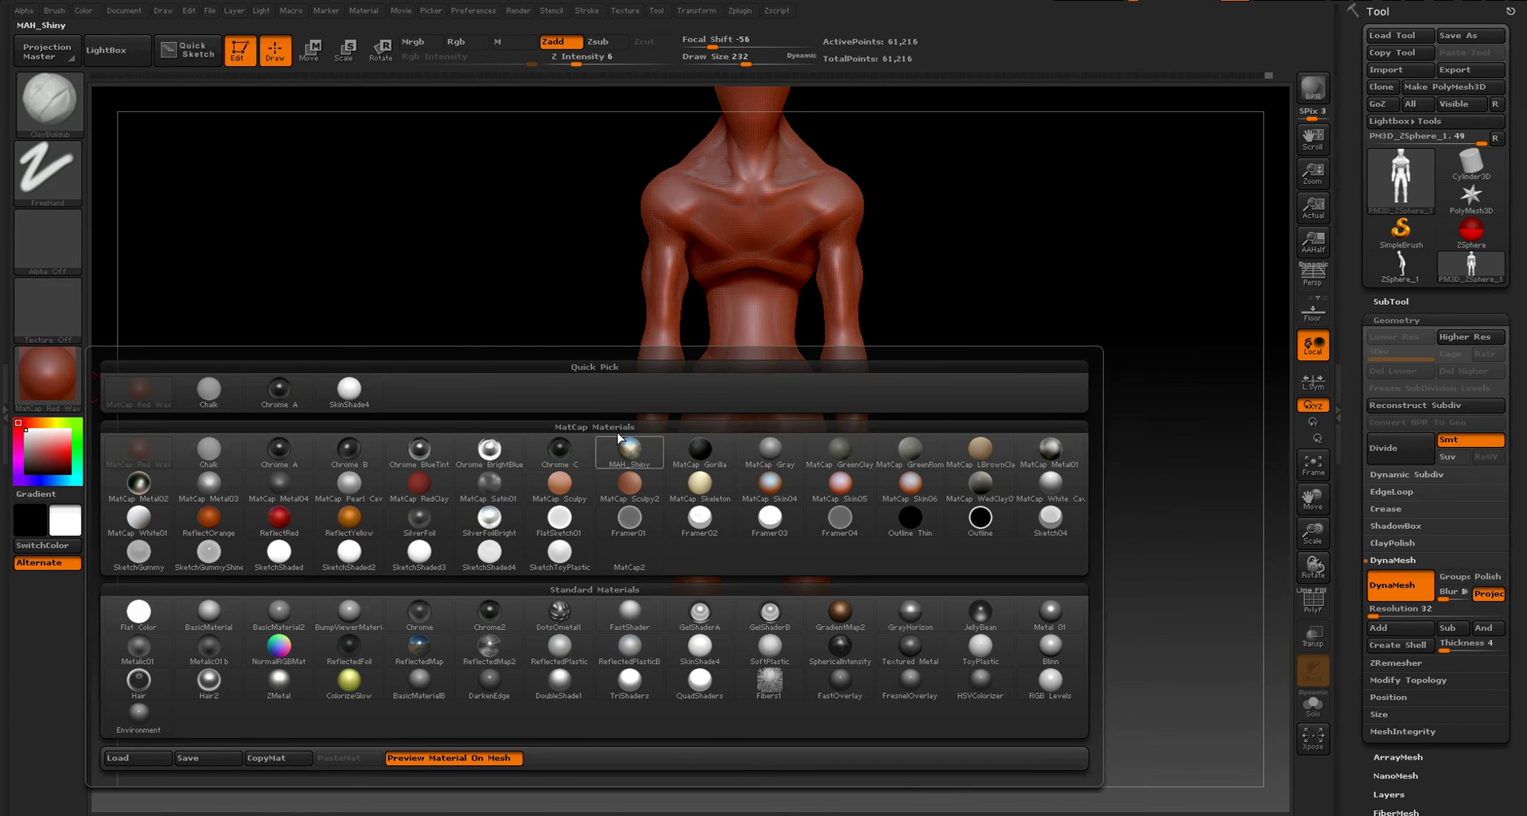
click(775, 450)
alt+drag(971, 303, 998, 409)
alt+drag(975, 350, 979, 315)
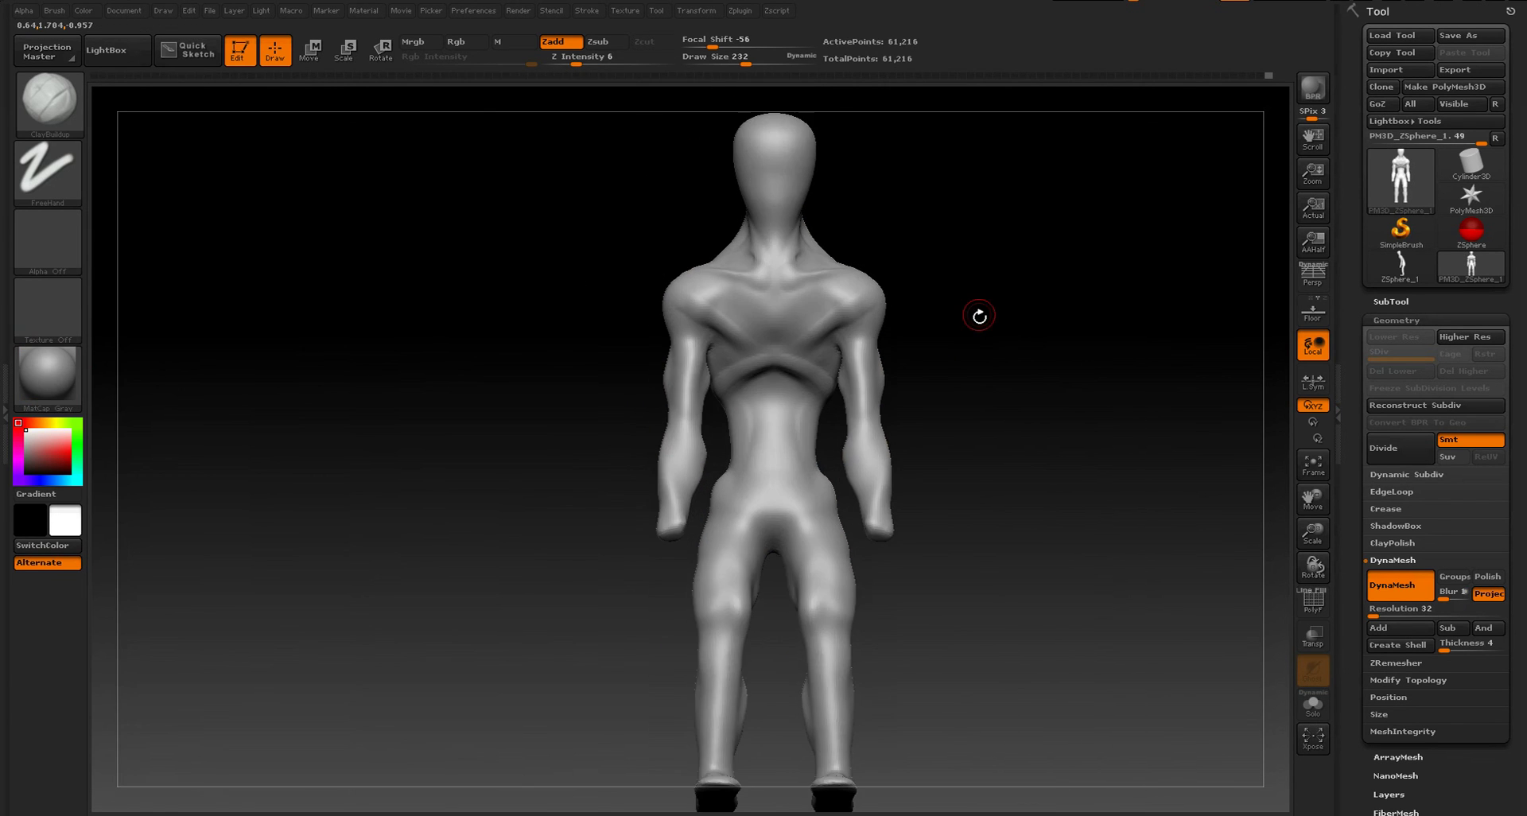
- Build up the front and side deltoids, carving their lower edges where they meet the upper arms and chest
ctrl+right_drag(971, 318, 981, 531)
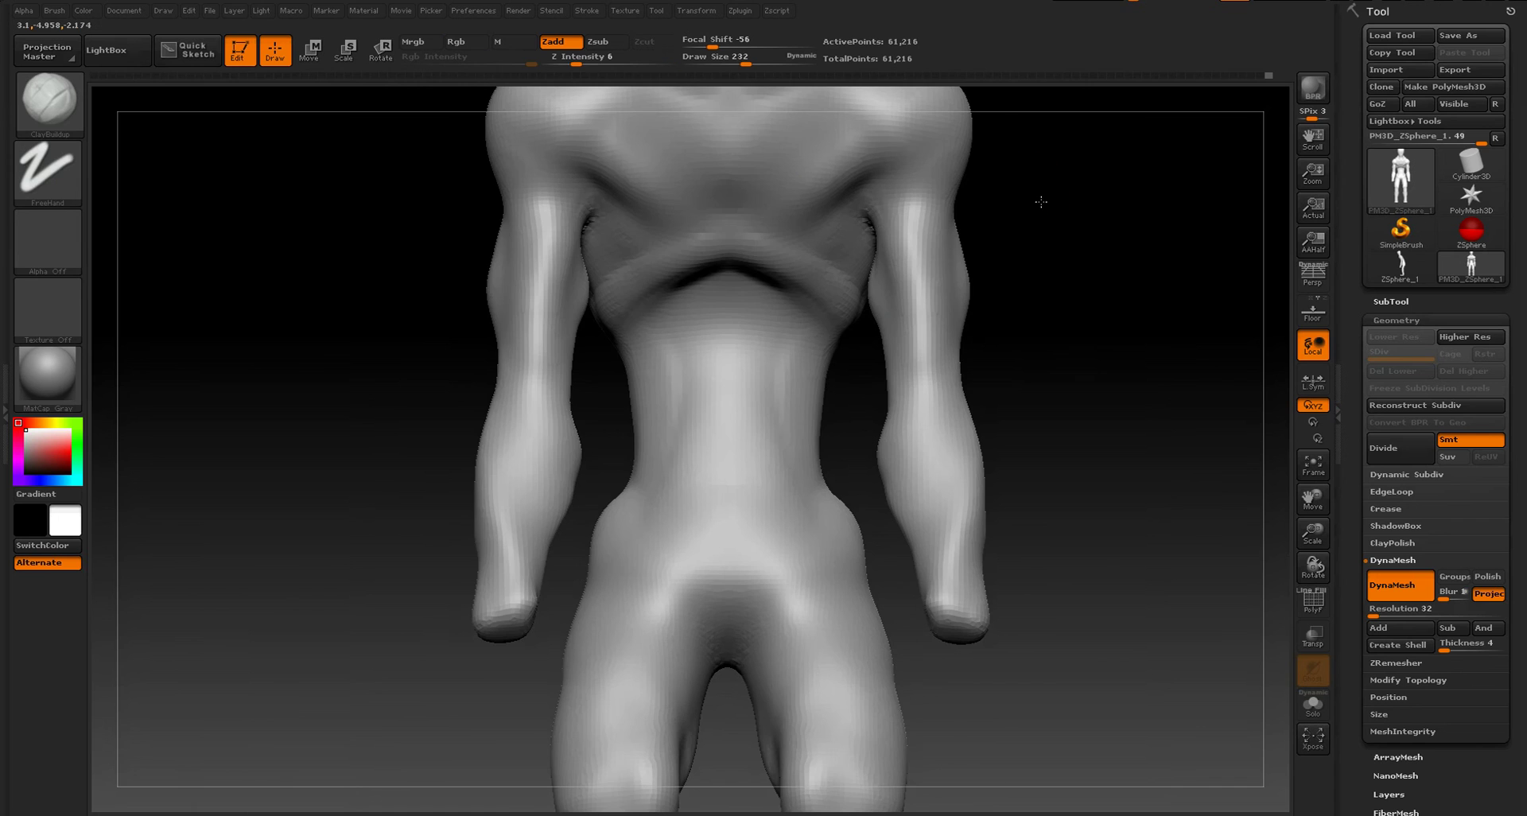
key(s)
mouse_move(1039, 201)
alt+mouse_down()
mouse_move(1055, 363)
mouse_move(1007, 324)
mouse_move(1034, 324)
mouse_move(1008, 383)
alt+mouse_up()
key(s)
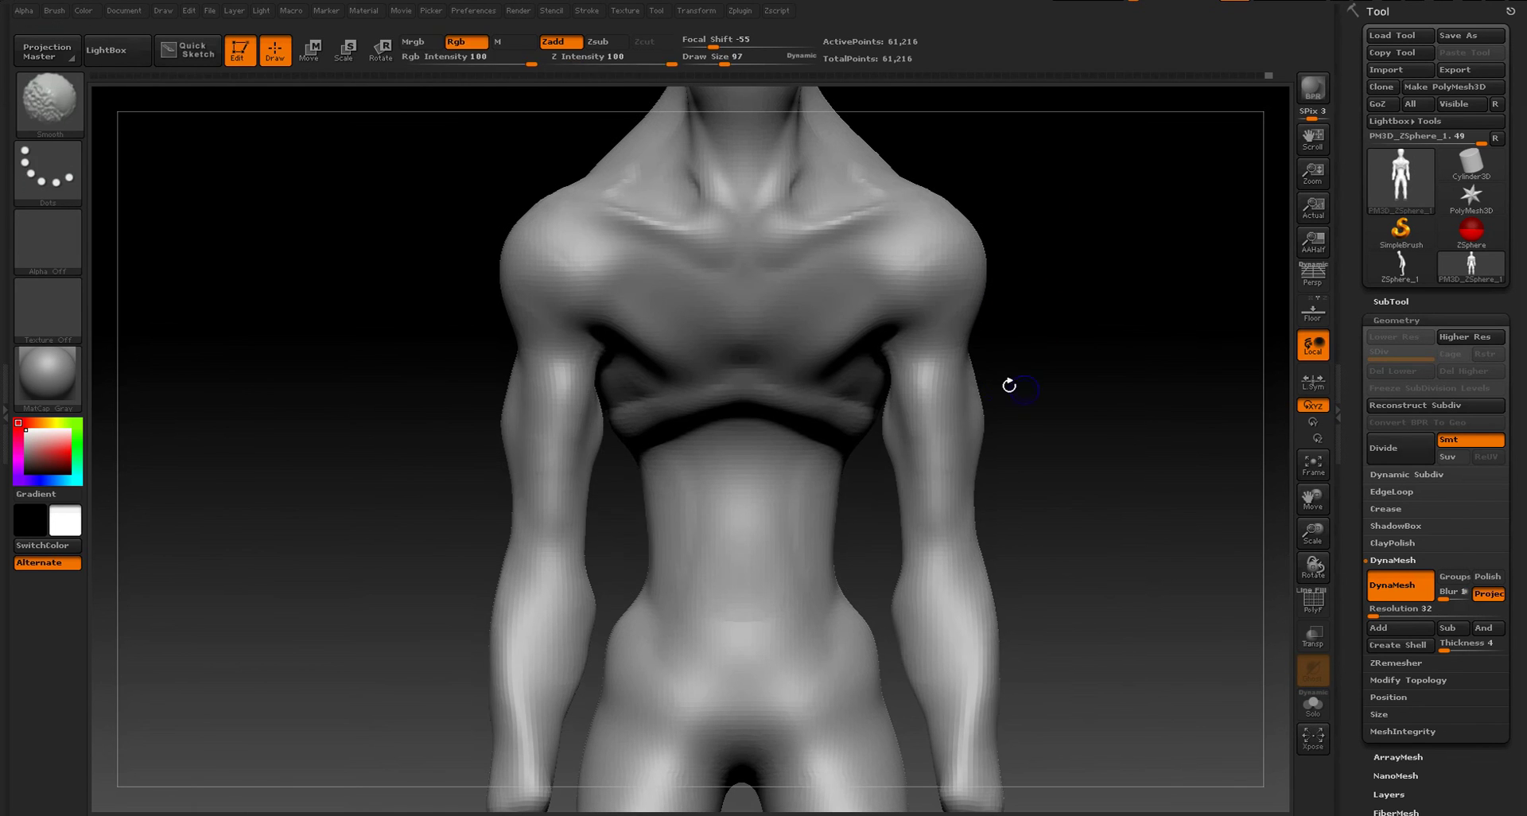
key(s)
drag(921, 318, 965, 346)
key(s)
drag(1022, 358, 961, 336)
mouse_move(1046, 250)
mouse_down()
mouse_move(999, 341)
mouse_move(919, 282)
mouse_move(927, 272)
mouse_up()
drag(993, 231, 1018, 301)
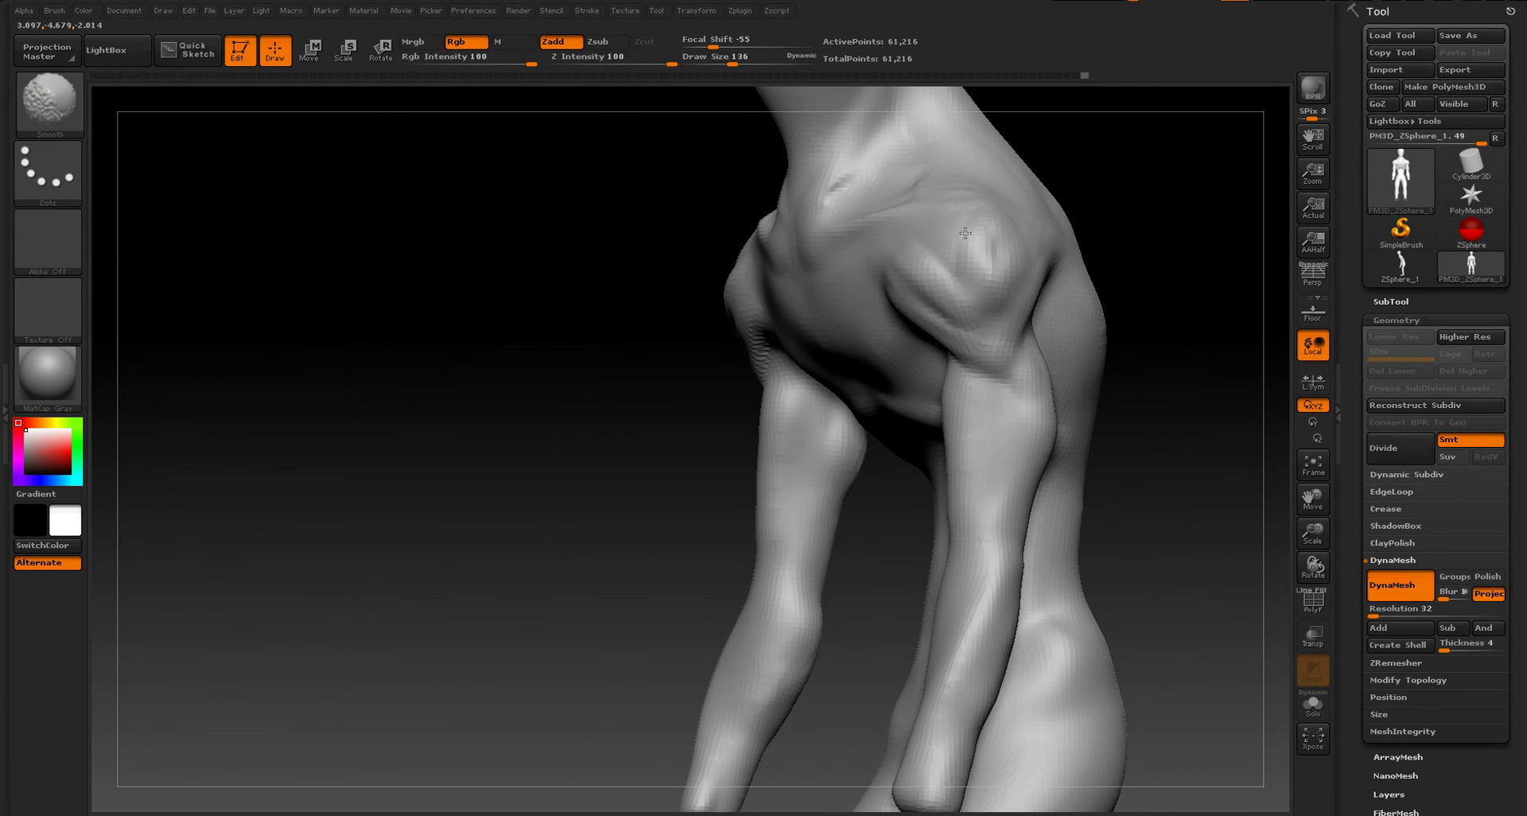
- Add volume to the front deltoid with a larger brush and smooth it into a rounded shoulder cap
key(s)
drag(974, 249, 989, 248)
shift+drag(986, 253, 951, 280)
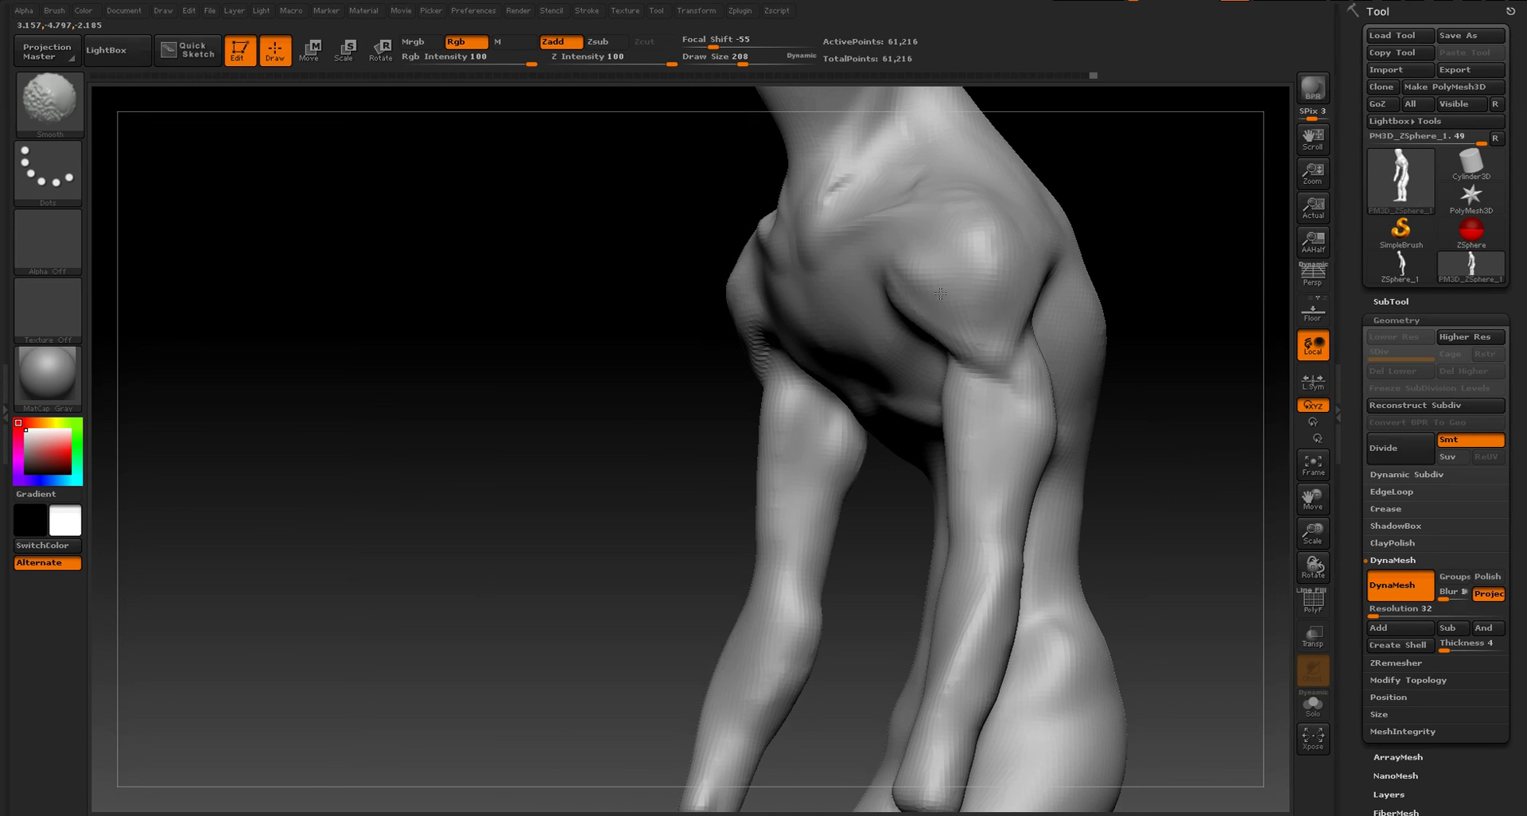
shift+drag(1149, 259, 930, 367)
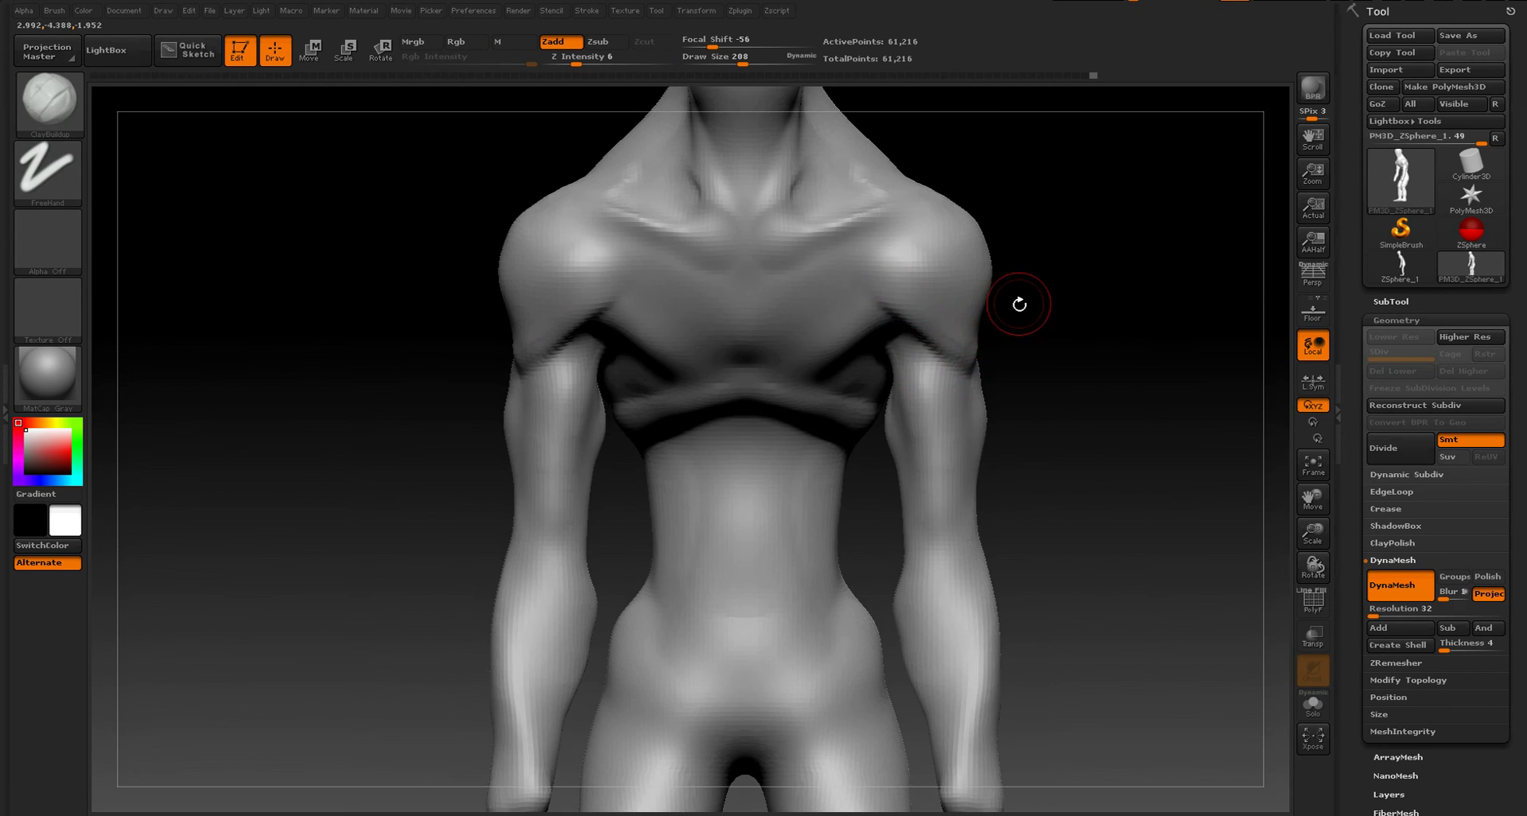
- Shape the upper arm below the deltoid with a draw size of 131 and smooth its surface
mouse_move(1070, 295)
mouse_down()
mouse_move(986, 314)
mouse_move(992, 358)
mouse_up()
shift+drag(1068, 266, 1104, 249)
mouse_move(1105, 338)
alt+mouse_down()
mouse_move(1069, 313)
mouse_move(991, 327)
alt+mouse_up()
key(s)
drag(1088, 311, 1077, 311)
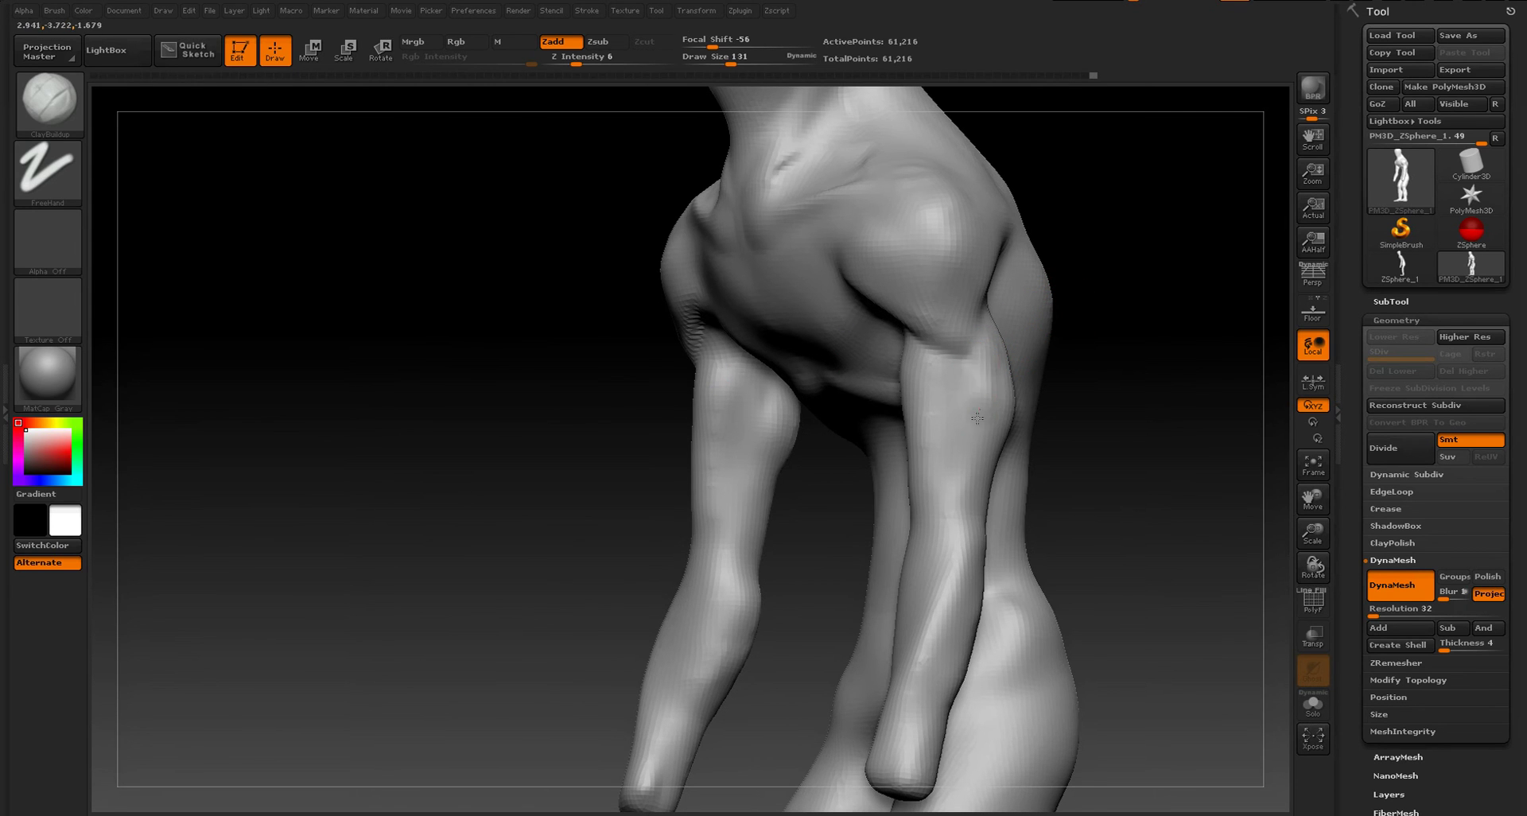
key(shift)
shift+drag(974, 387, 982, 416)
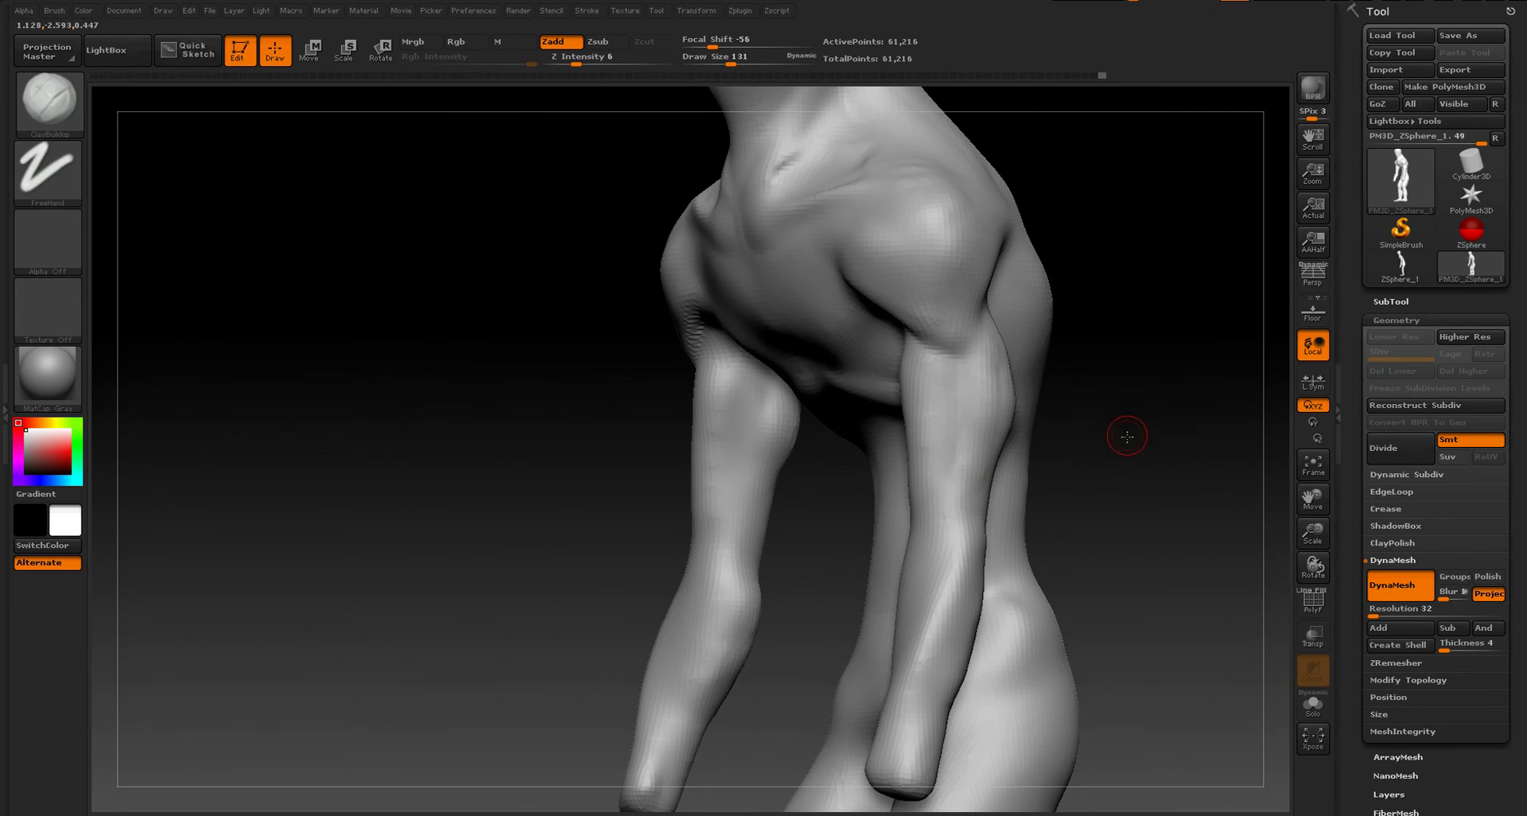
shift+drag(1128, 433, 1095, 442)
- Build up the rear deltoid from the back of the upper arm toward the shoulder blade with a draw size of 175
drag(899, 377, 823, 382)
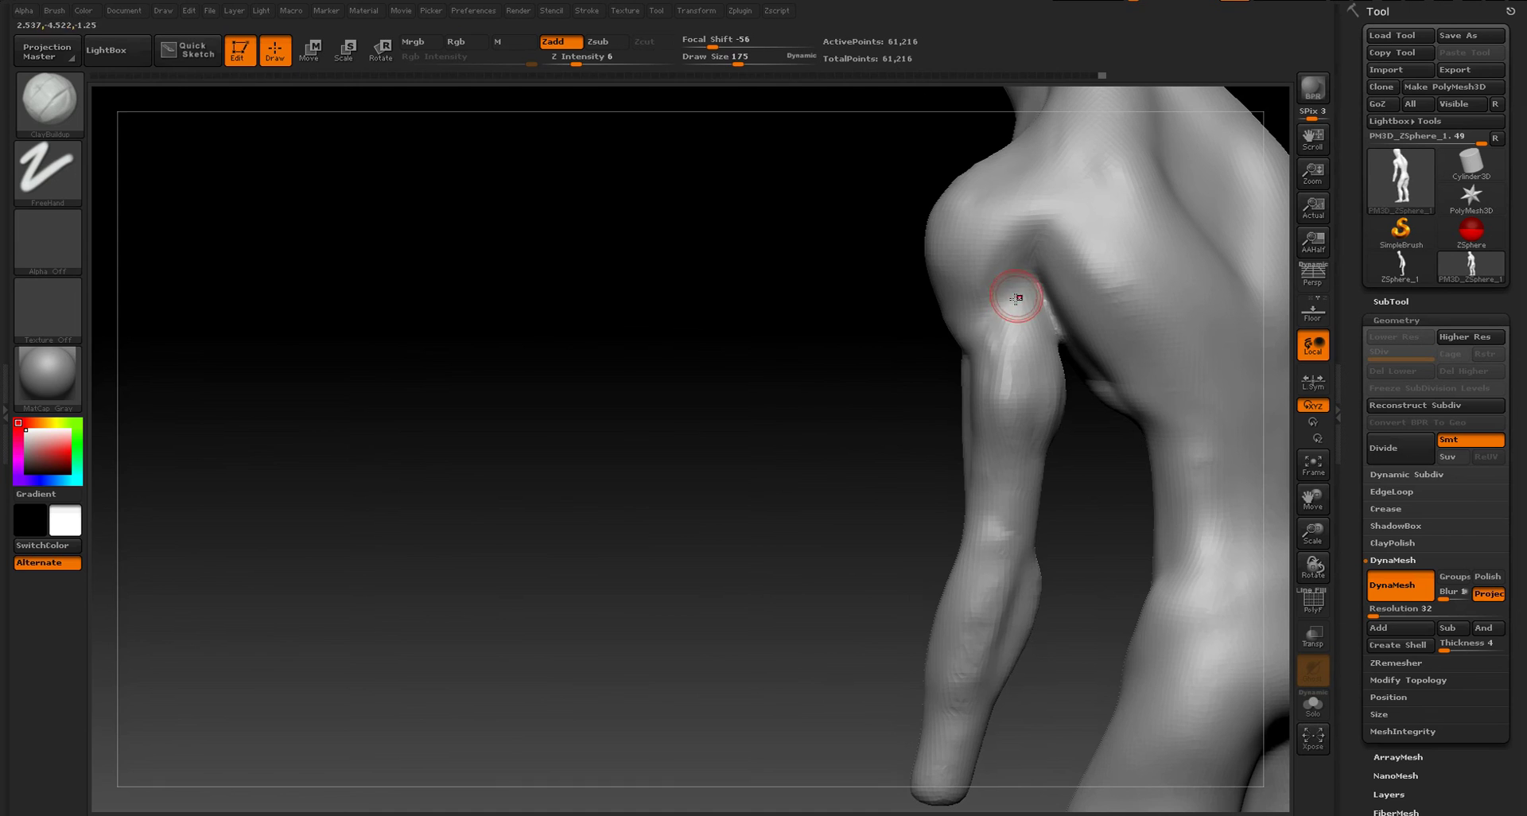
mouse_move(1009, 283)
mouse_down()
mouse_move(1008, 297)
mouse_move(1039, 246)
mouse_up()
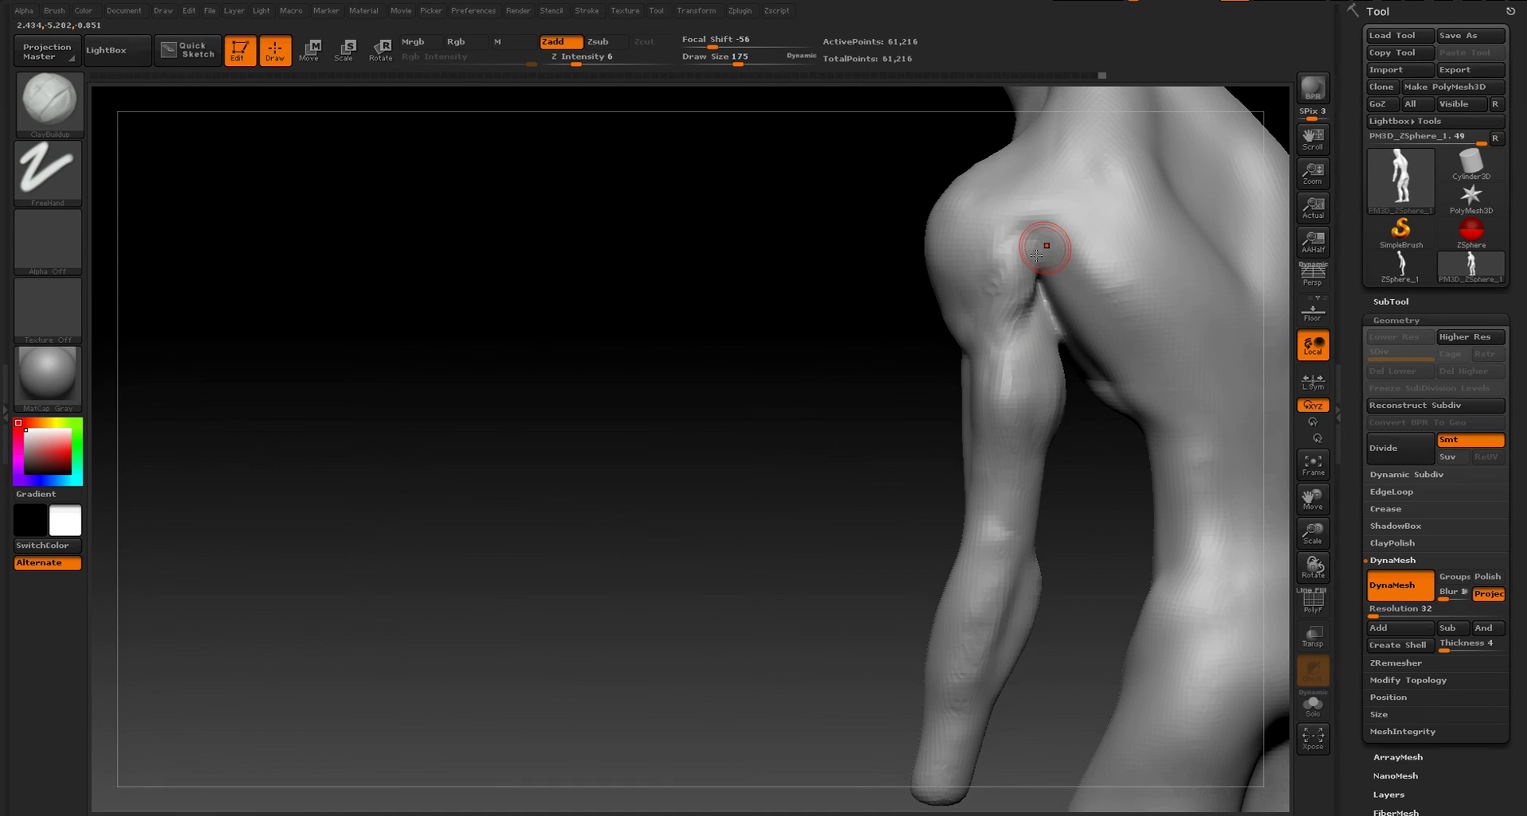
key(shift)
drag(833, 392, 890, 395)
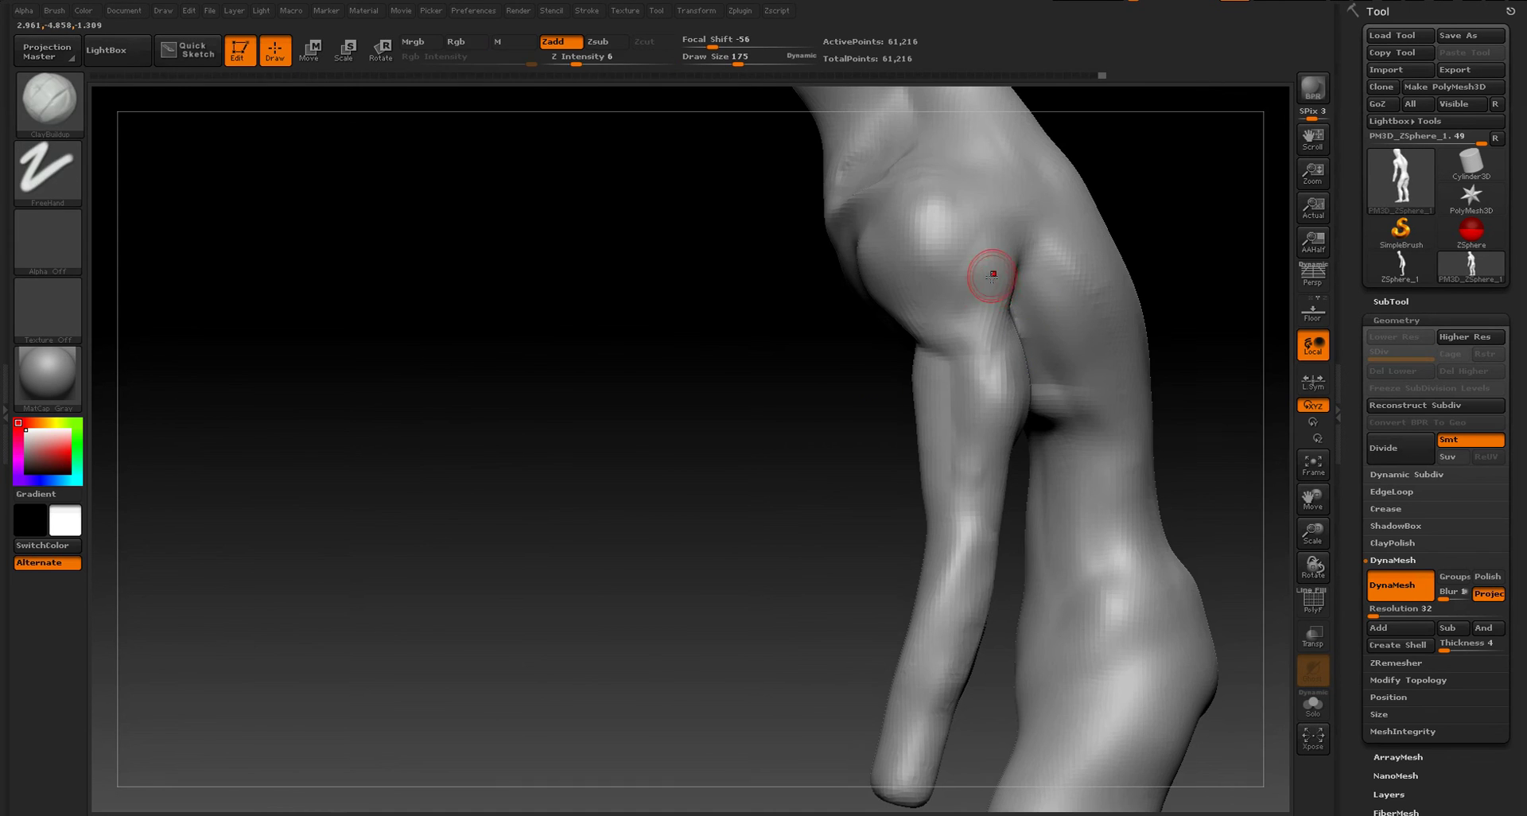
mouse_move(980, 311)
mouse_down()
mouse_move(1018, 231)
mouse_move(998, 221)
mouse_up()
mouse_move(1163, 216)
mouse_down()
mouse_move(1236, 223)
mouse_move(1240, 239)
mouse_up()
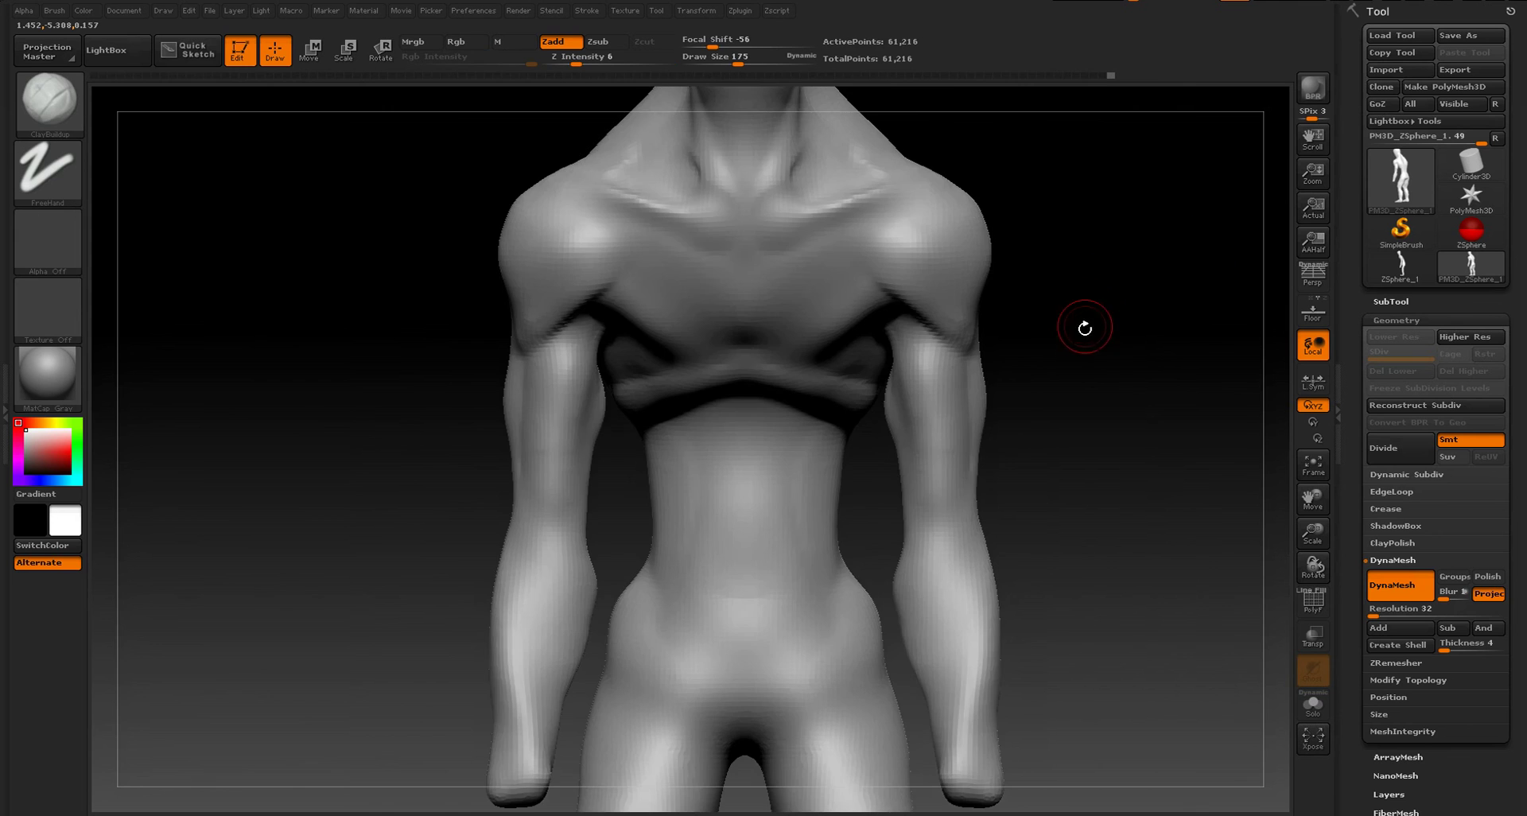
- Build up the muscle ridges running down the forearms from the elbows to the wrists
alt+drag(1132, 373, 1148, 254)
mouse_move(1167, 338)
alt+mouse_down()
mouse_move(1147, 262)
mouse_move(1005, 382)
alt+mouse_up()
mouse_move(1100, 344)
mouse_down()
mouse_move(1108, 369)
mouse_move(1053, 374)
mouse_move(1098, 398)
mouse_move(1090, 361)
mouse_move(1049, 351)
mouse_move(1013, 494)
mouse_move(1026, 379)
mouse_move(1108, 373)
mouse_move(1050, 352)
mouse_move(1010, 438)
mouse_move(1003, 590)
mouse_up()
drag(1018, 362, 945, 608)
drag(1056, 455, 1119, 467)
mouse_move(1005, 582)
shift+mouse_down()
mouse_move(1016, 393)
mouse_move(1121, 416)
shift+mouse_up()
- Refine the inner forearm muscles with a draw size of 145 and smooth them down to the wrists
key(s)
drag(996, 419, 984, 466)
key(shift)
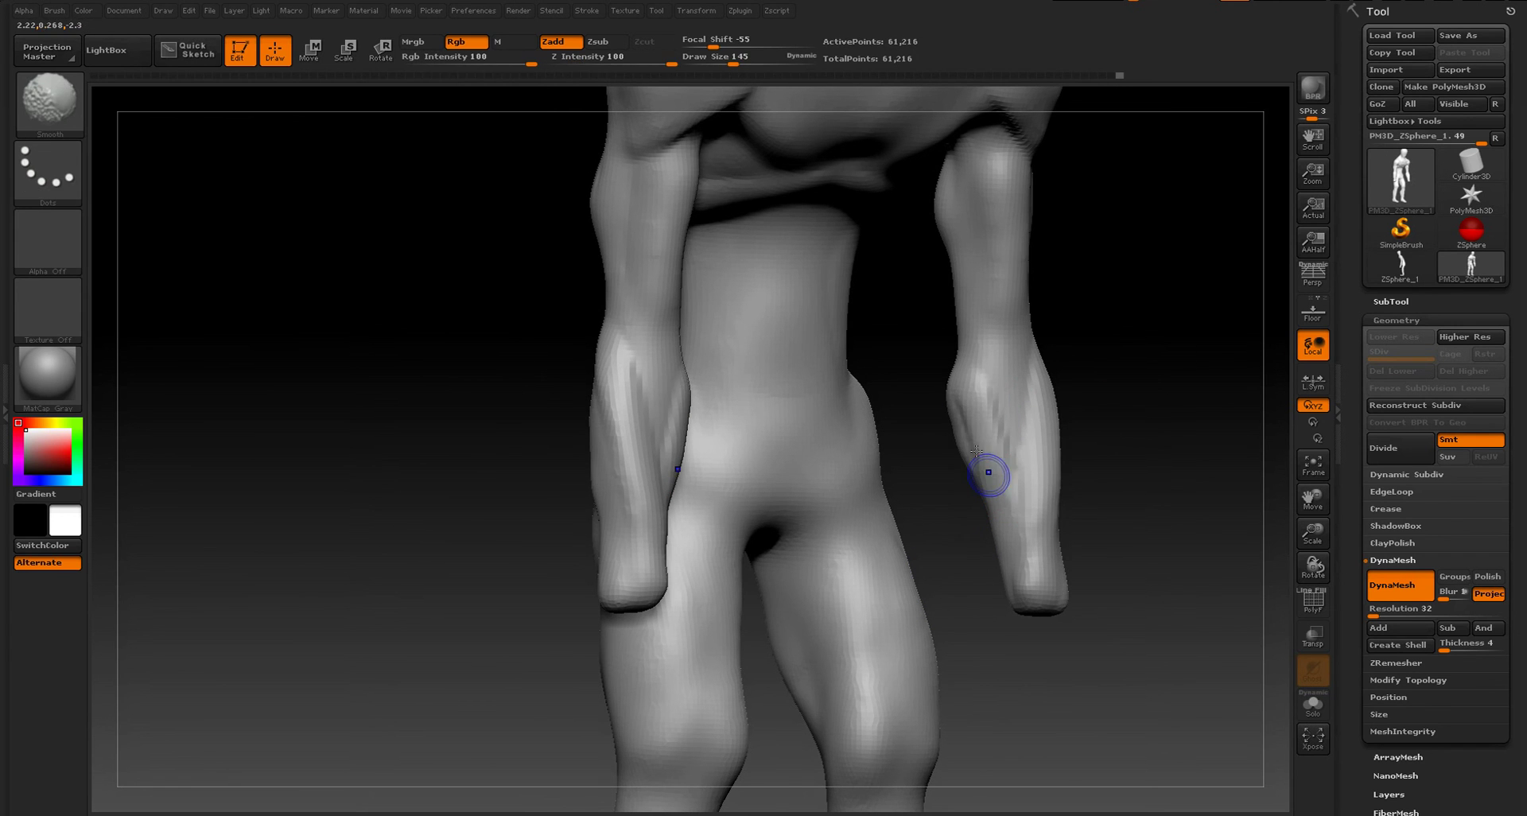
shift+drag(988, 408, 1004, 446)
drag(960, 385, 980, 499)
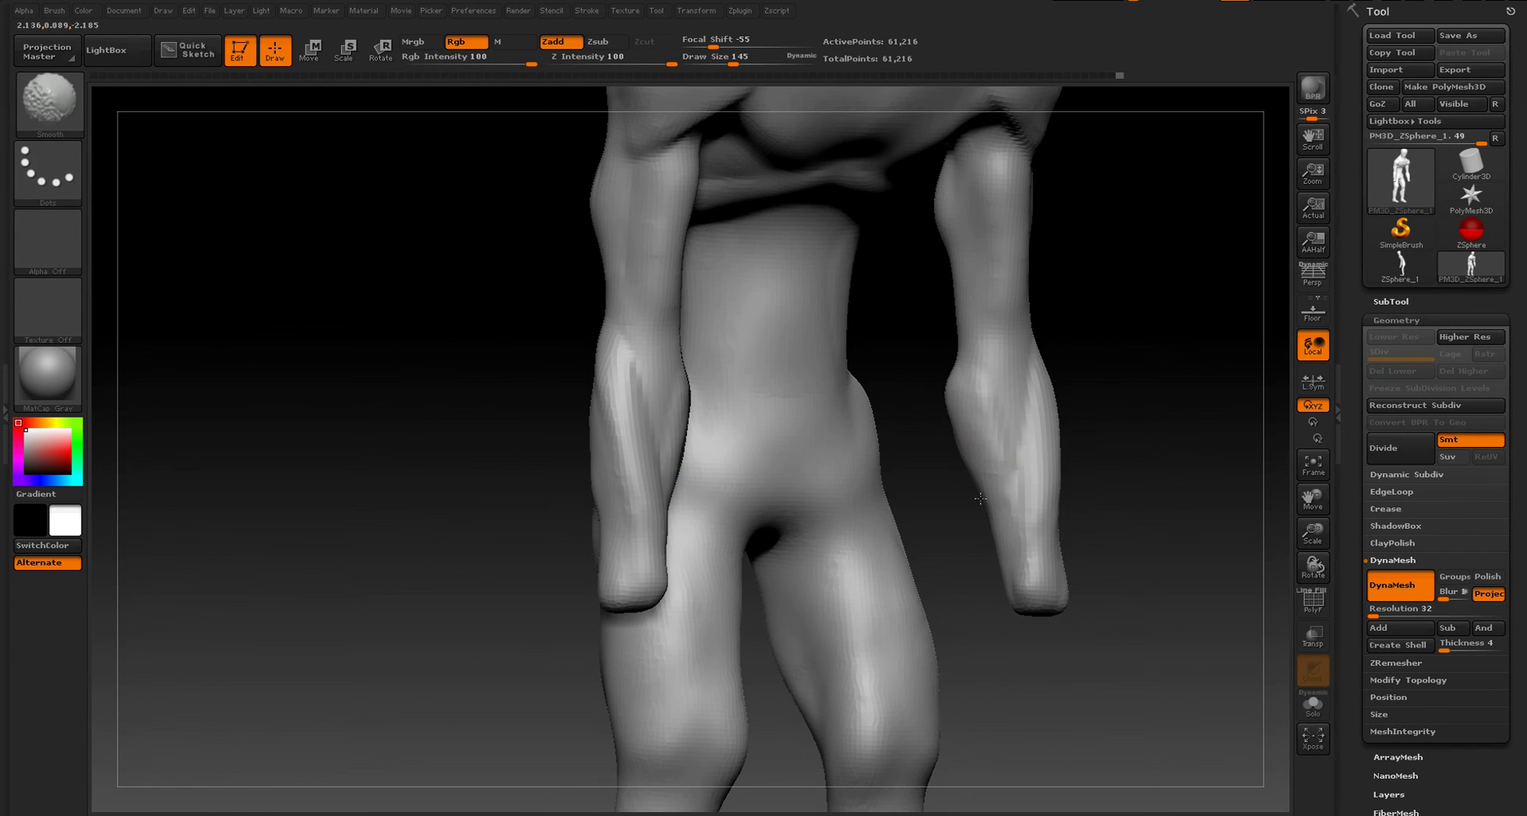
shift+drag(1021, 589, 1038, 598)
mouse_move(1129, 498)
shift+mouse_down()
mouse_move(985, 467)
mouse_move(1077, 406)
mouse_move(1036, 422)
mouse_move(1052, 495)
mouse_move(1083, 470)
mouse_move(1060, 528)
mouse_move(1094, 426)
shift+mouse_up()
- Build up the diagonal groin ridges from the hip bones to the pubic area and smooth the upper thighs
key(f)
alt+drag(1094, 426, 1075, 376)
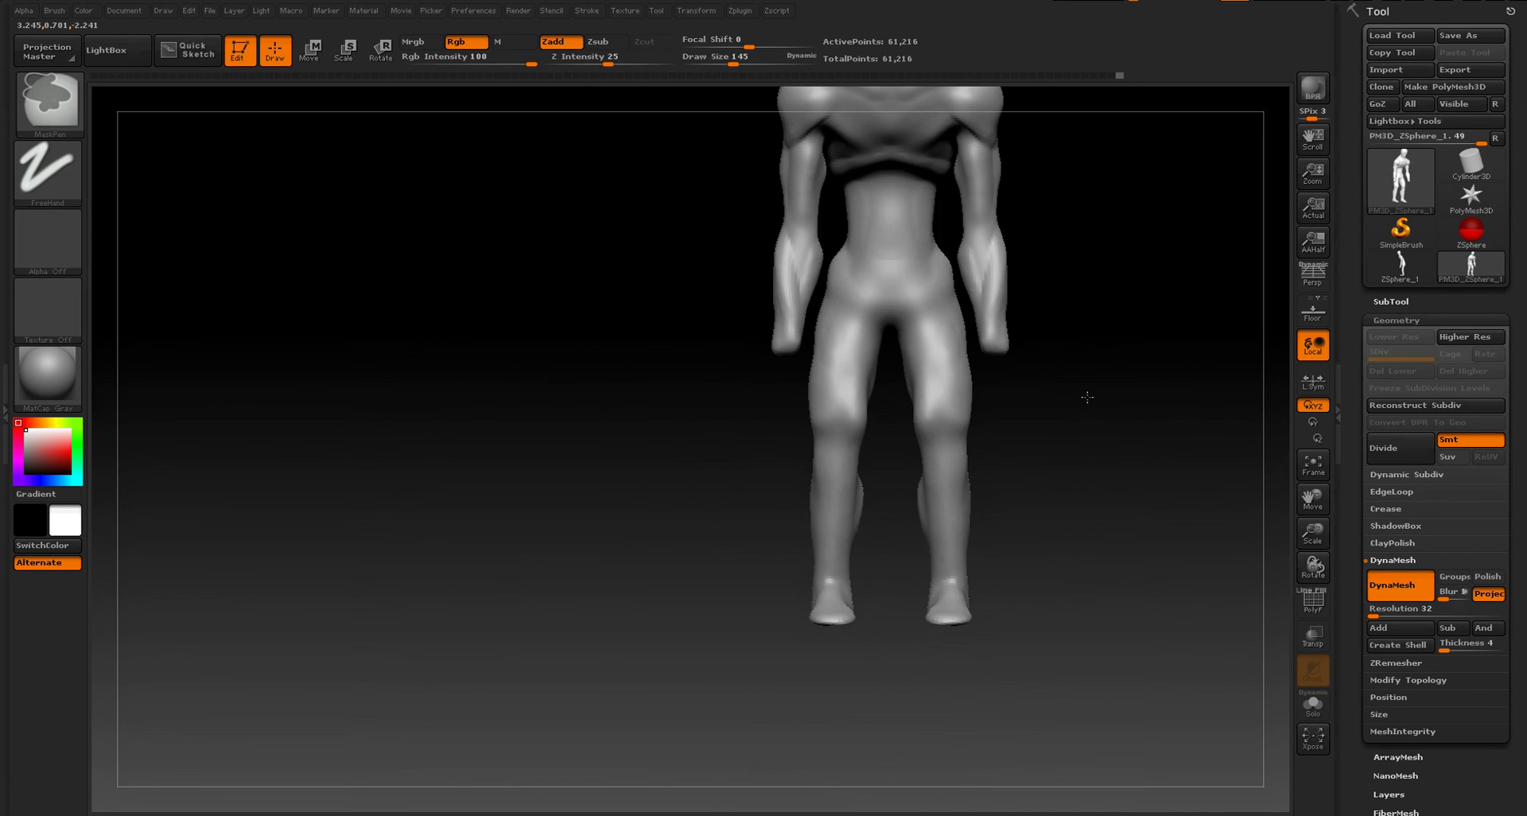
ctrl+right_drag(1076, 375, 1075, 422)
key(s)
drag(1005, 416, 1026, 274)
mouse_move(946, 374)
alt+mouse_down()
mouse_move(1007, 295)
mouse_move(1022, 312)
mouse_move(974, 378)
mouse_move(1009, 255)
alt+mouse_up()
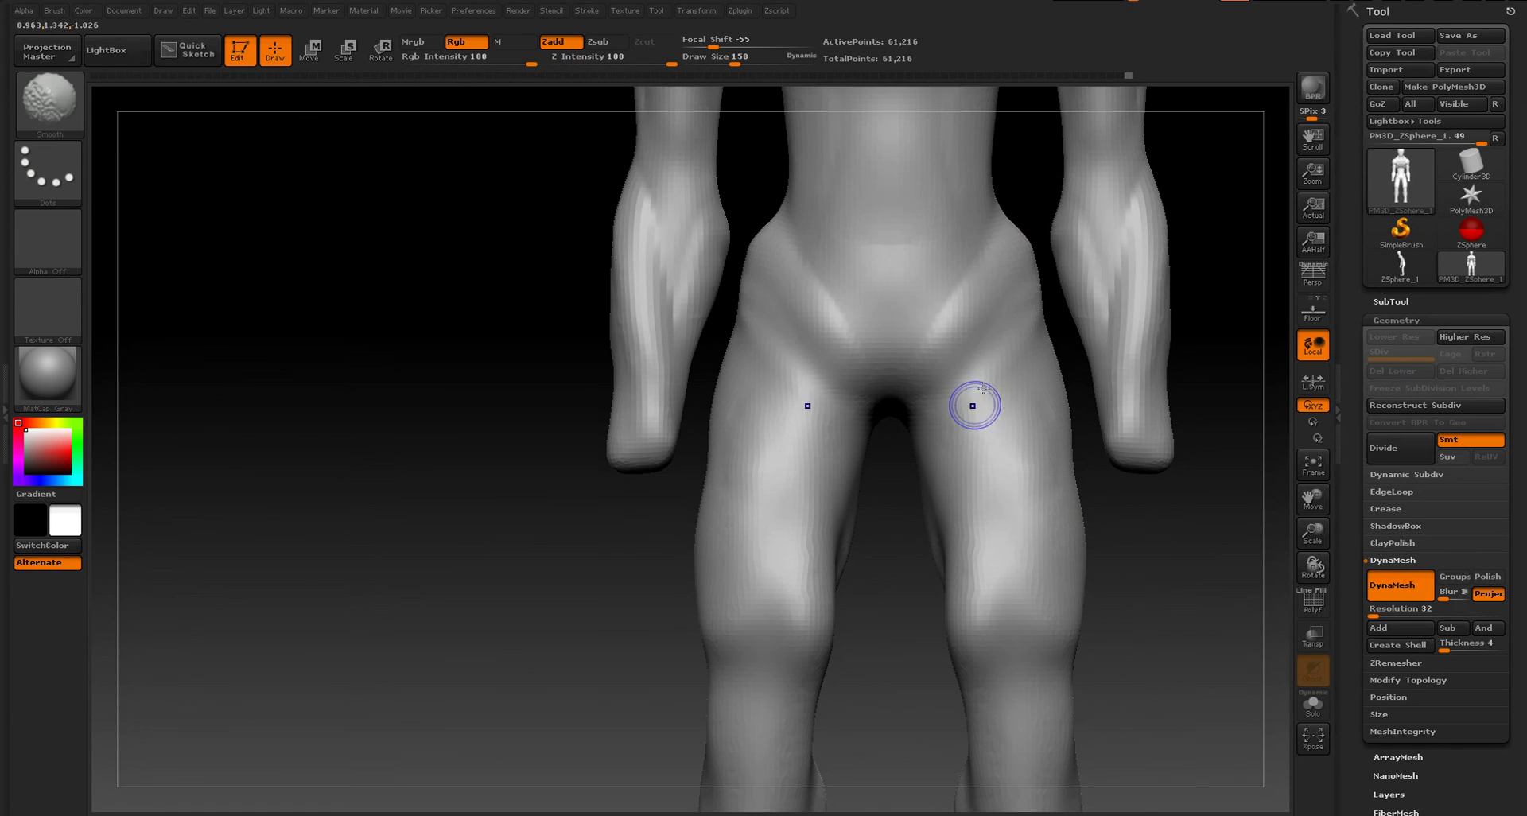
shift+drag(983, 385, 1026, 247)
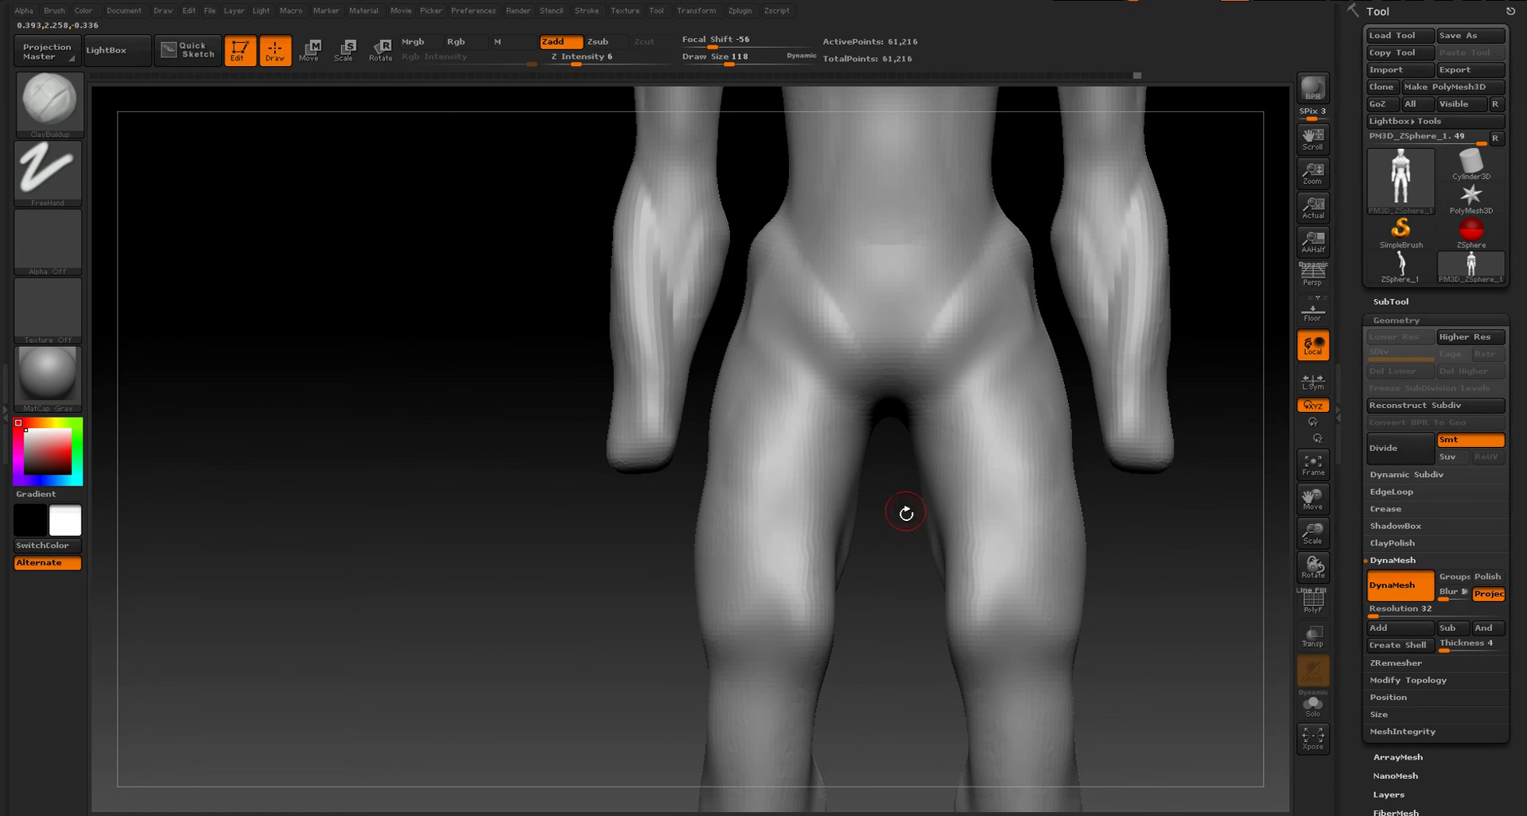
- Define the diagonal thigh muscle from the outer hip to the inner knee with a draw size of 82 and soften it
drag(906, 513, 1042, 356)
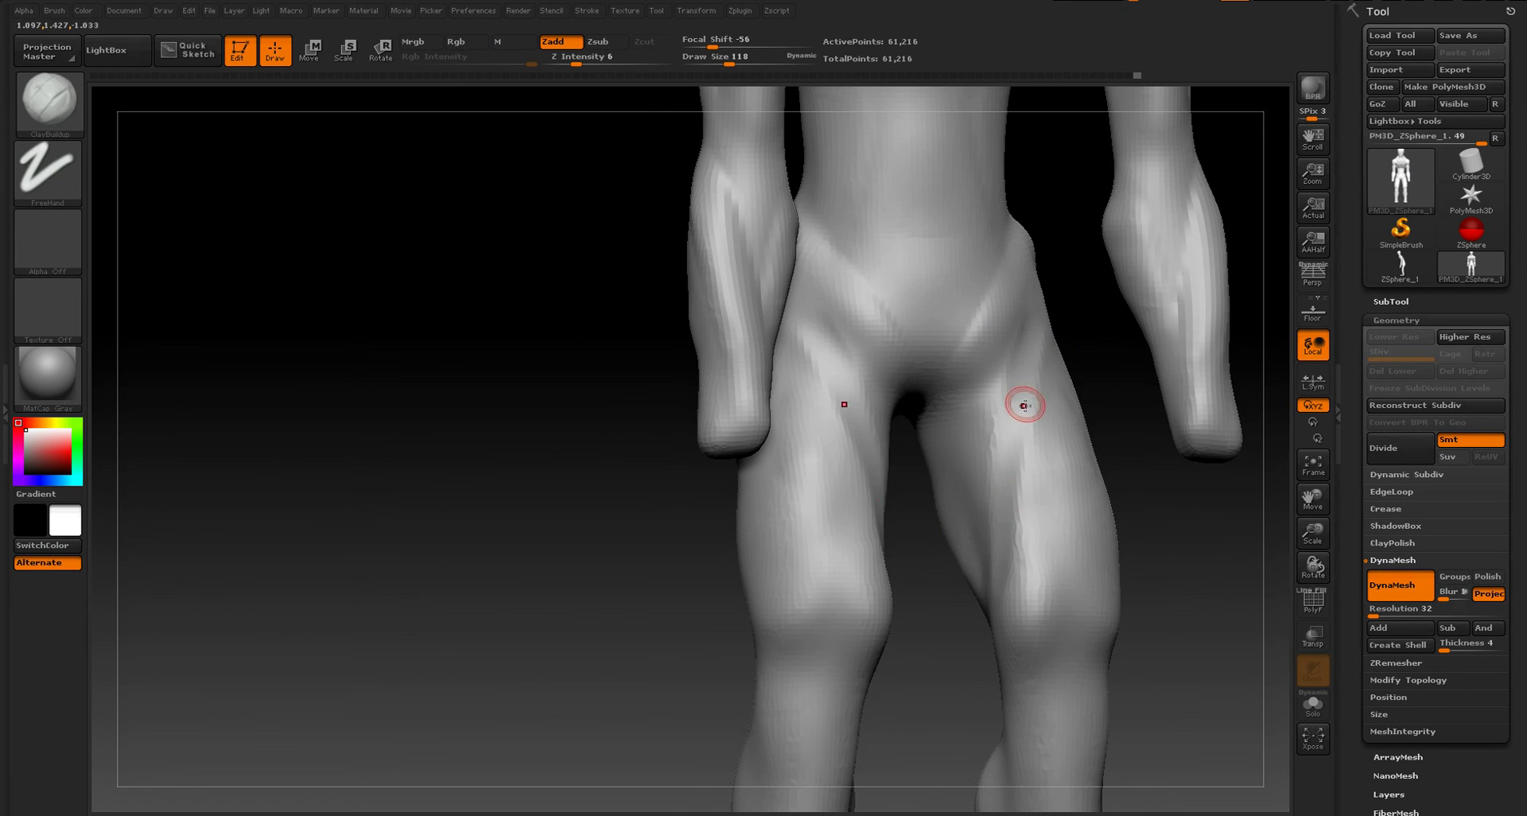
drag(1028, 319, 987, 542)
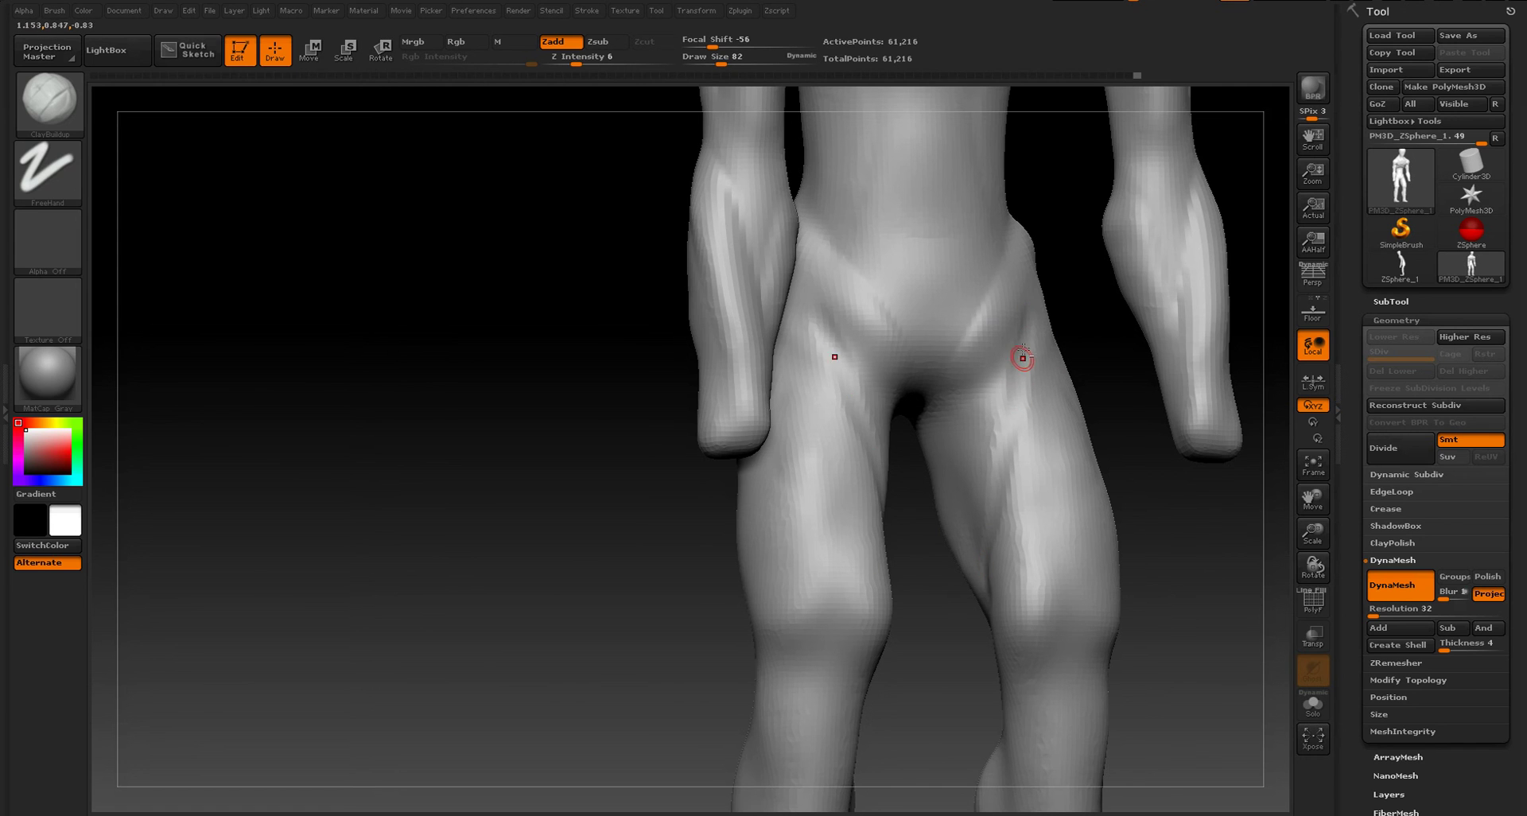
drag(1015, 406, 990, 555)
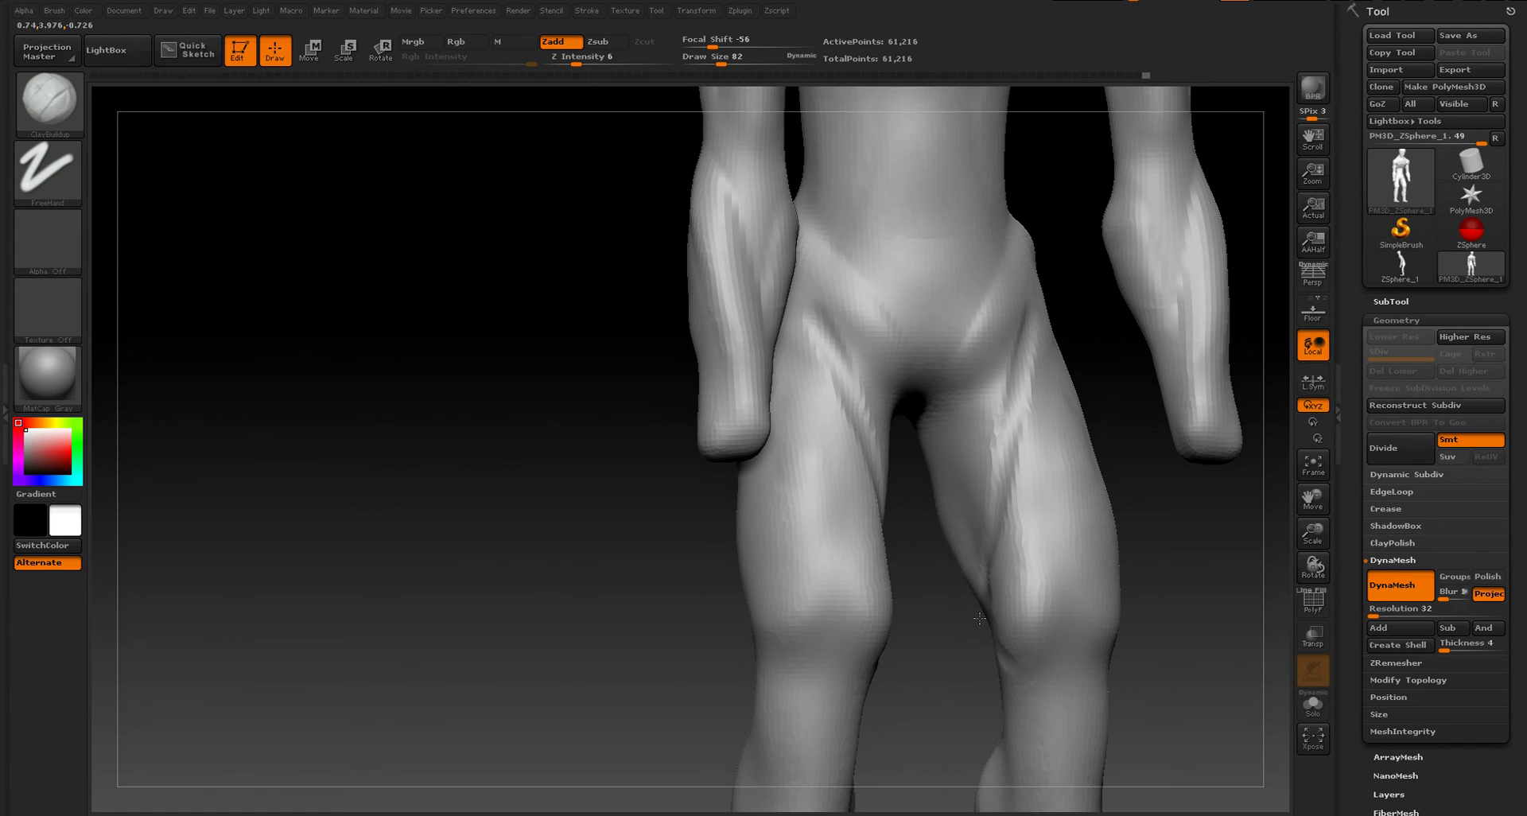
drag(992, 637, 1011, 608)
key(shift)
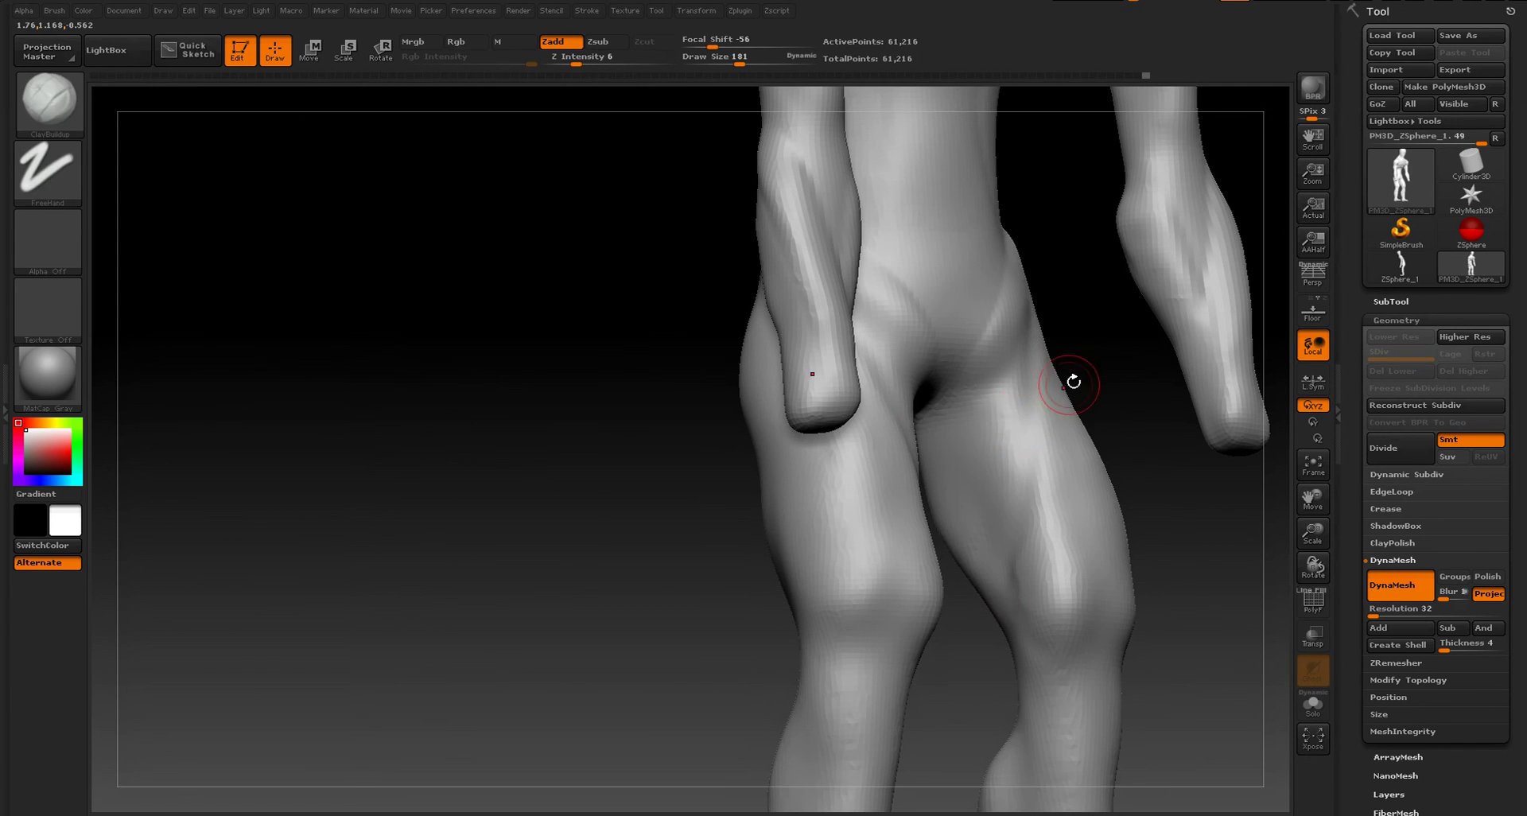
mouse_move(1074, 379)
shift+mouse_down()
mouse_move(1030, 433)
mouse_move(1034, 486)
shift+mouse_up()
key(shift)
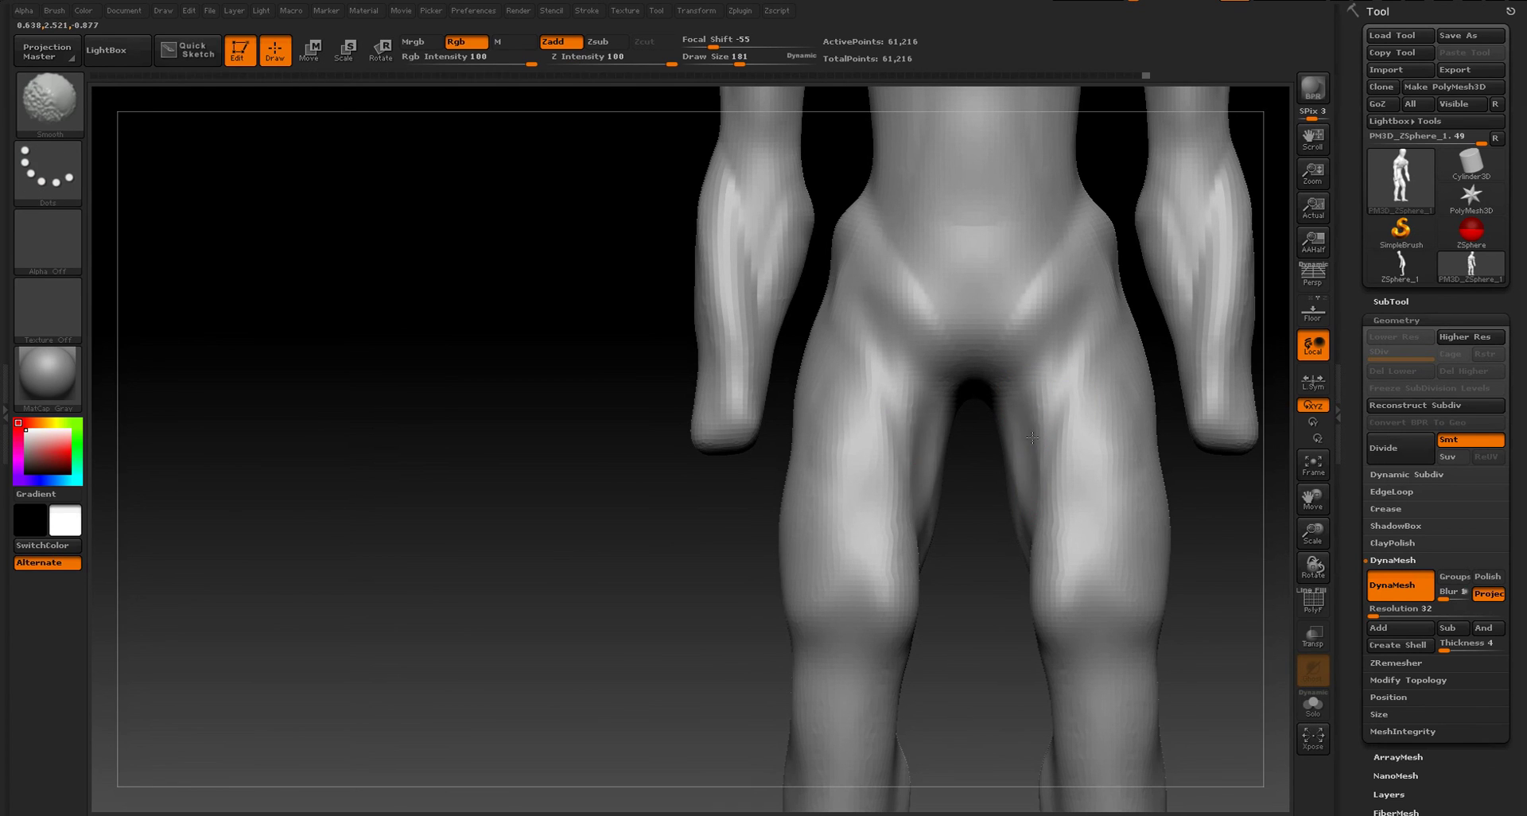
- Build up the lower thigh muscles above the knees and add rounded kneecaps
drag(1045, 597, 1073, 590)
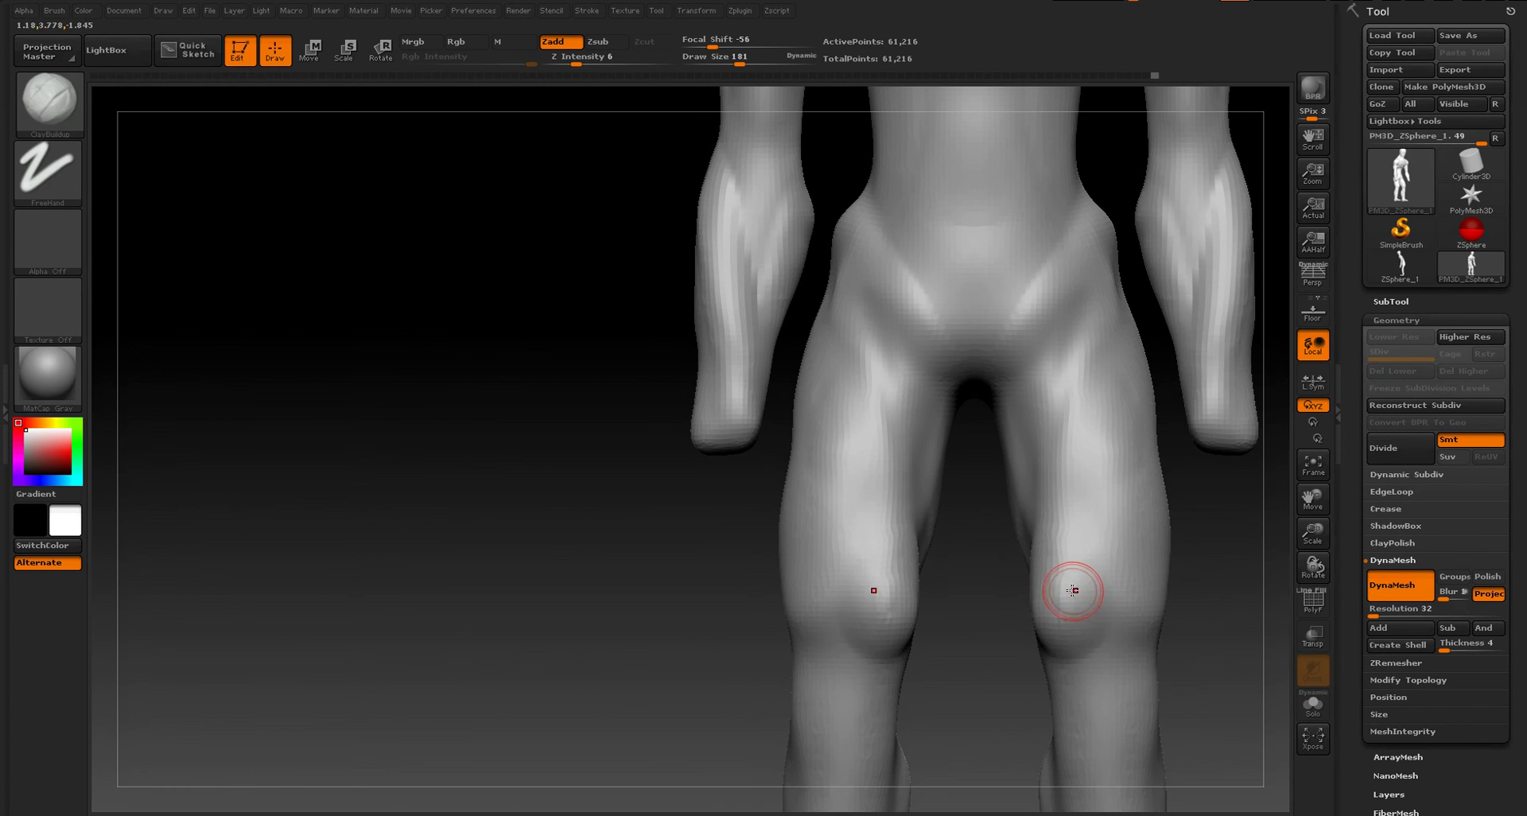
mouse_move(1099, 686)
mouse_down()
mouse_move(1107, 725)
mouse_move(1113, 704)
mouse_up()
key(f)
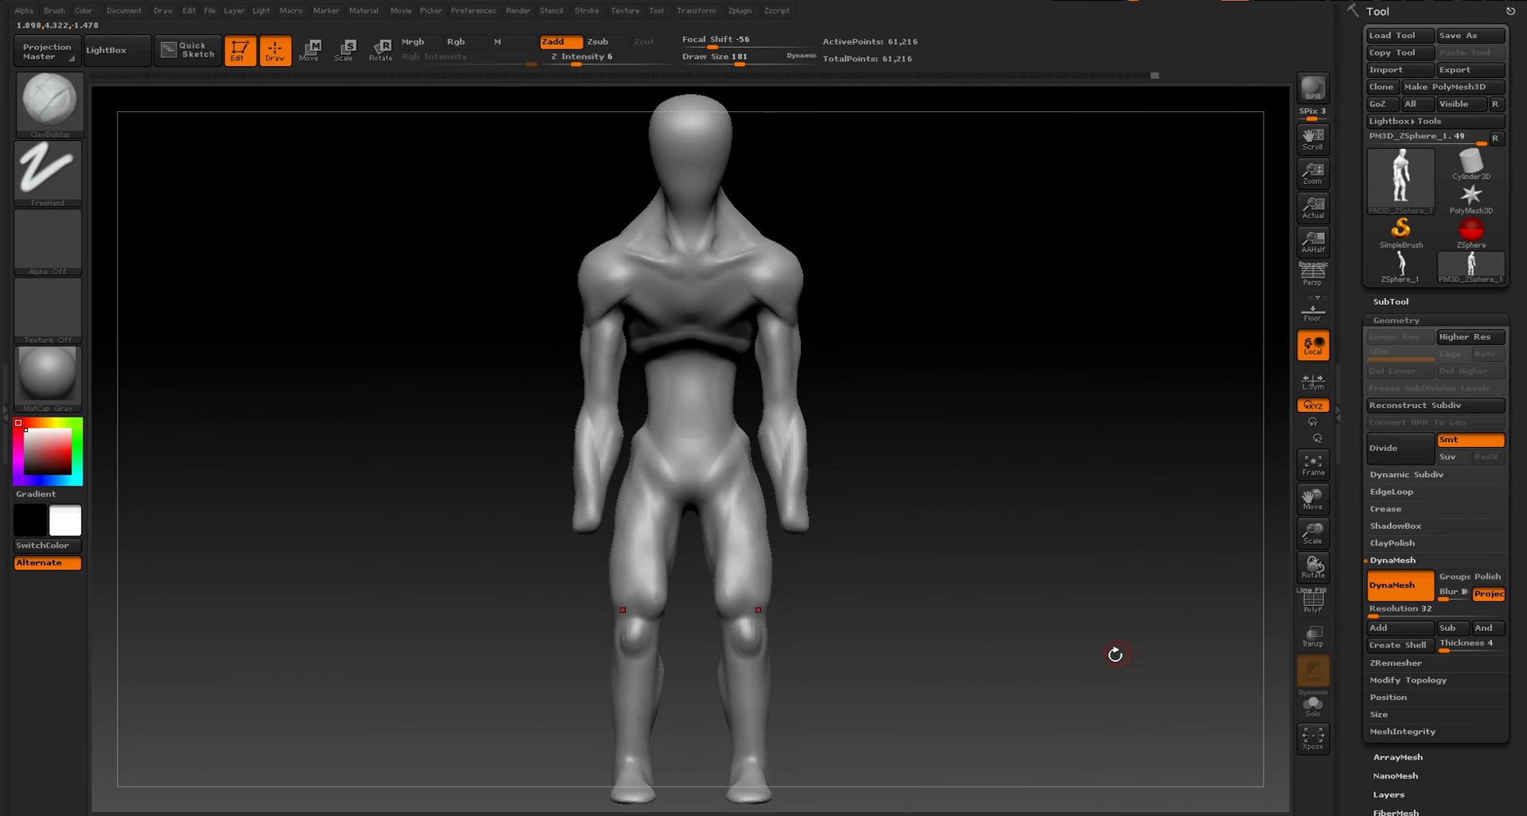
- Smooth the shoulder blades and upper back with a draw size of 378
mouse_move(1017, 550)
mouse_down()
mouse_move(960, 567)
mouse_move(957, 549)
mouse_move(1045, 380)
mouse_move(1077, 395)
mouse_move(1059, 444)
mouse_move(1009, 422)
mouse_move(1066, 426)
mouse_move(1002, 437)
mouse_move(1144, 407)
mouse_up()
key(s)
key(s)
drag(1057, 364, 1036, 338)
mouse_move(1026, 370)
mouse_down()
mouse_move(1042, 409)
mouse_move(1002, 299)
mouse_move(1052, 350)
mouse_up()
mouse_move(1102, 401)
shift+mouse_down()
mouse_move(1132, 433)
mouse_move(1067, 450)
mouse_move(735, 299)
shift+mouse_up()
key(f)
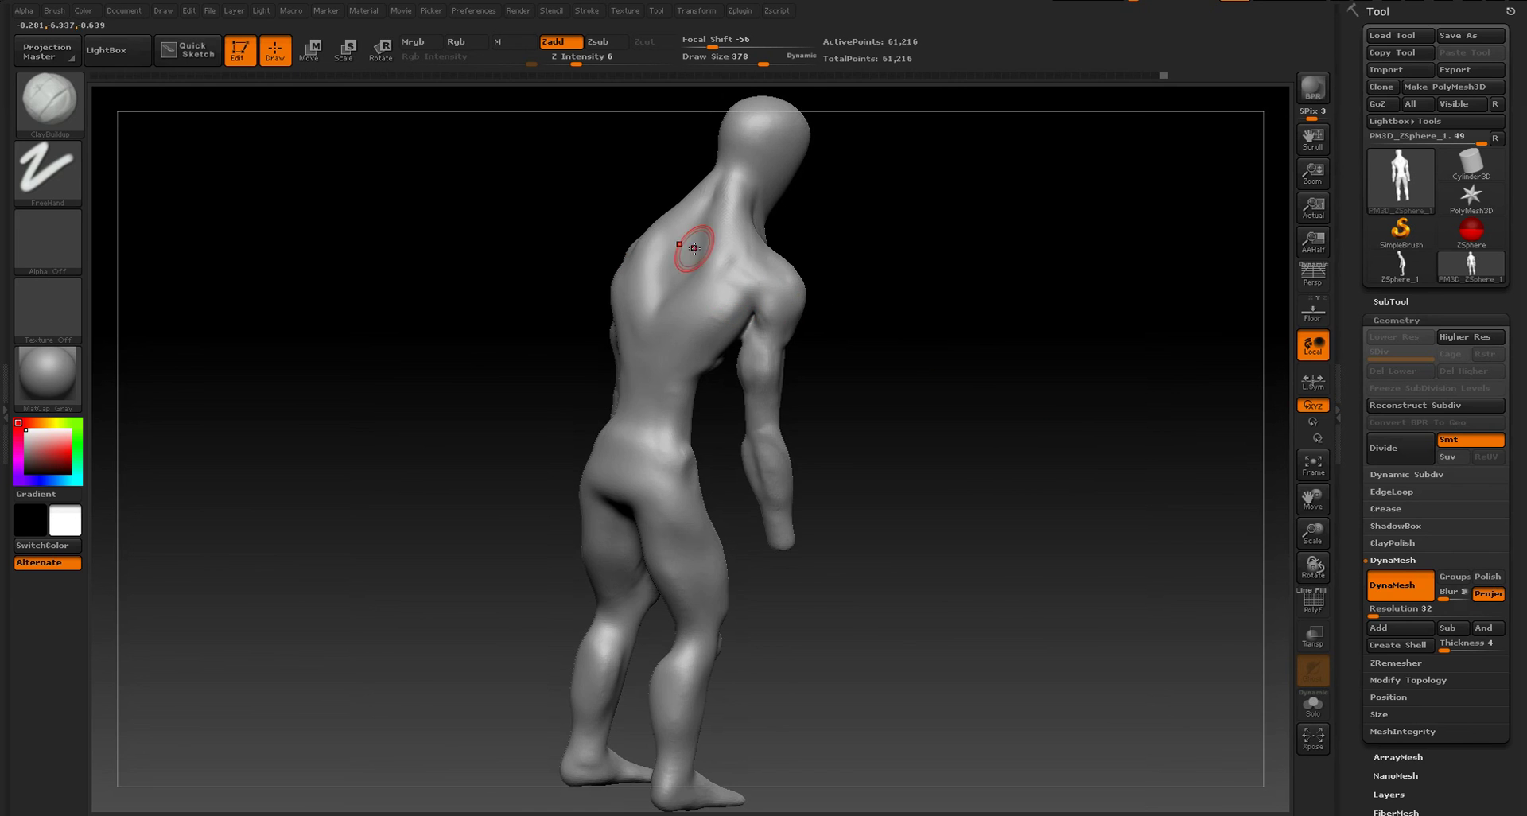
key(shift)
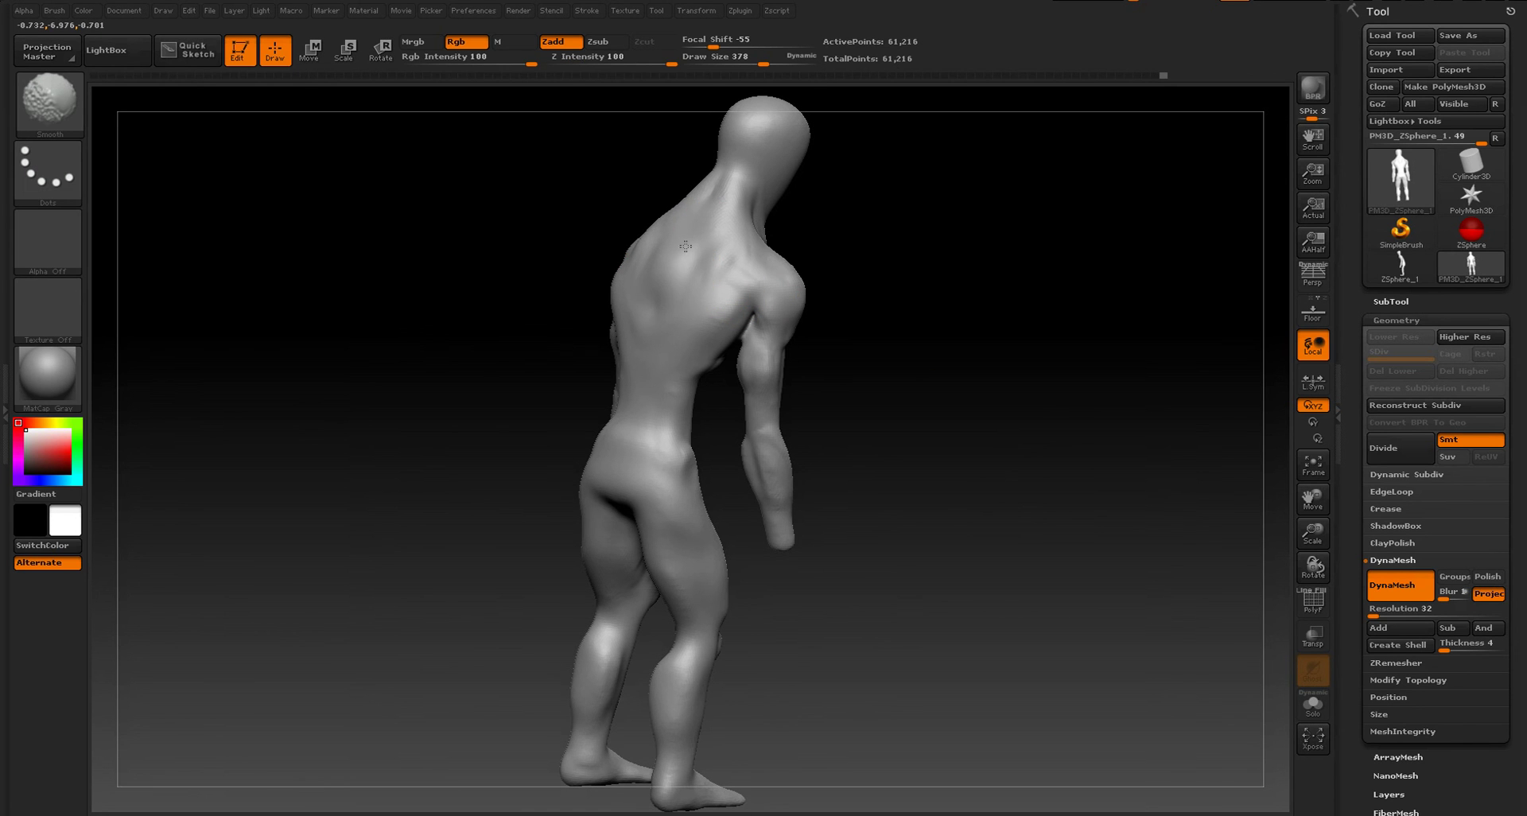
shift+drag(884, 280, 844, 294)
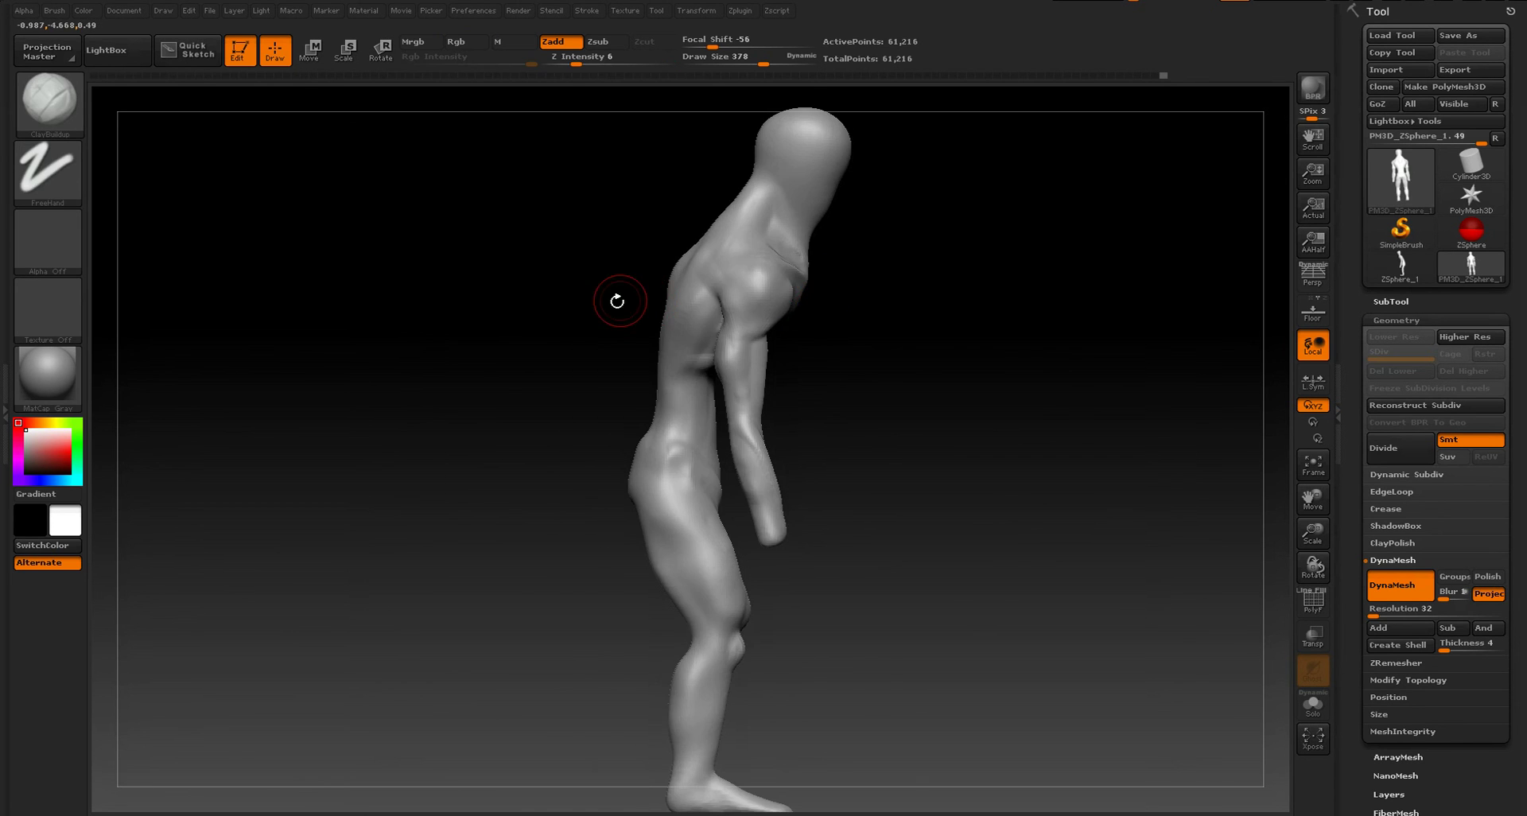
- Smooth the middle of the back and the lower back down to the waist
drag(617, 300, 675, 266)
key(shift)
shift+drag(870, 300, 891, 317)
mouse_move(633, 309)
mouse_down()
mouse_move(725, 312)
mouse_move(655, 349)
mouse_move(695, 300)
mouse_move(669, 329)
mouse_up()
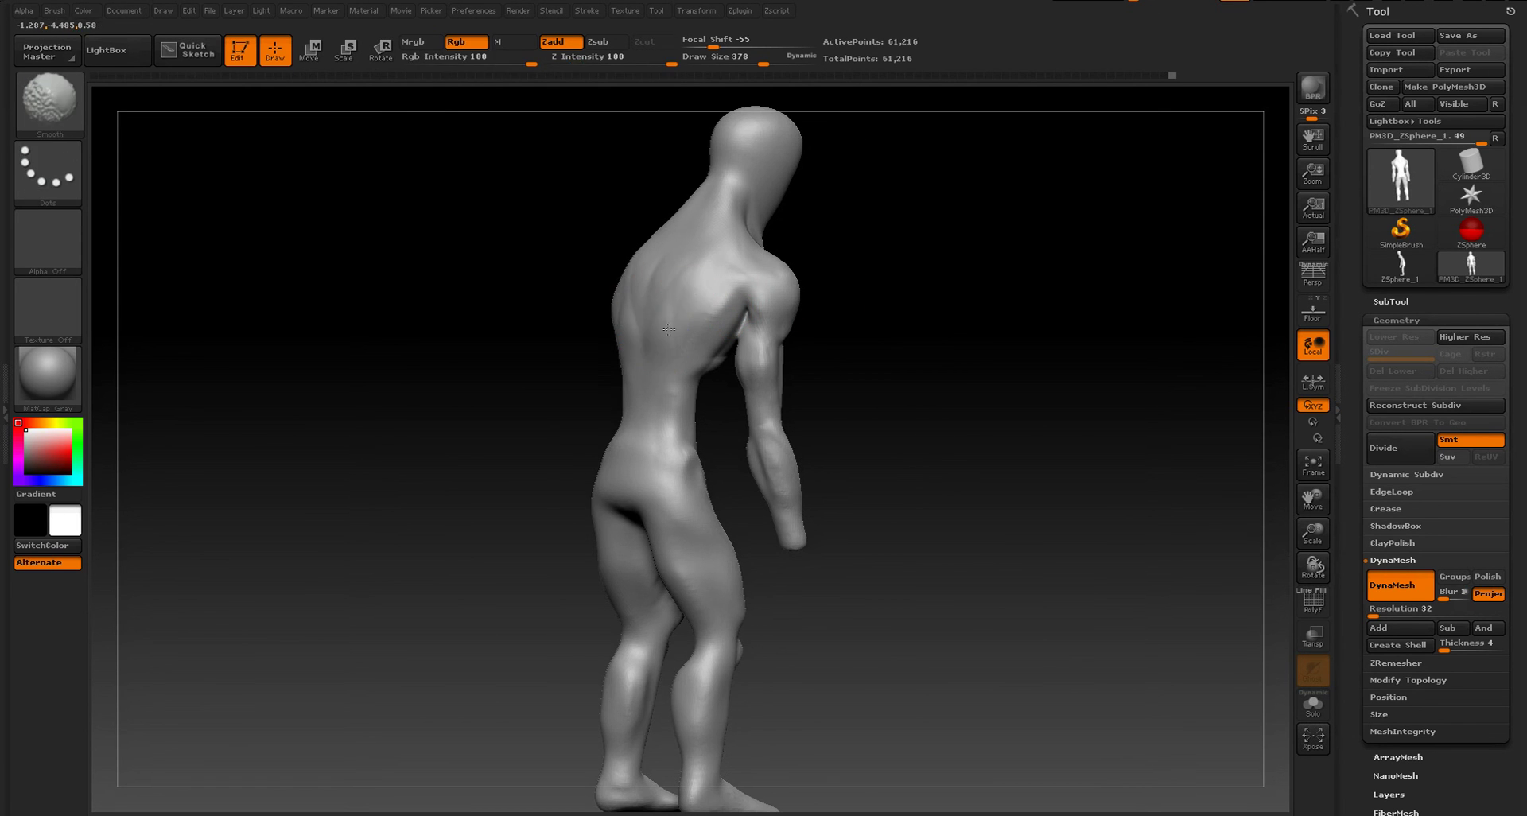
mouse_move(867, 306)
shift+mouse_down()
mouse_move(945, 313)
mouse_move(812, 344)
shift+mouse_up()
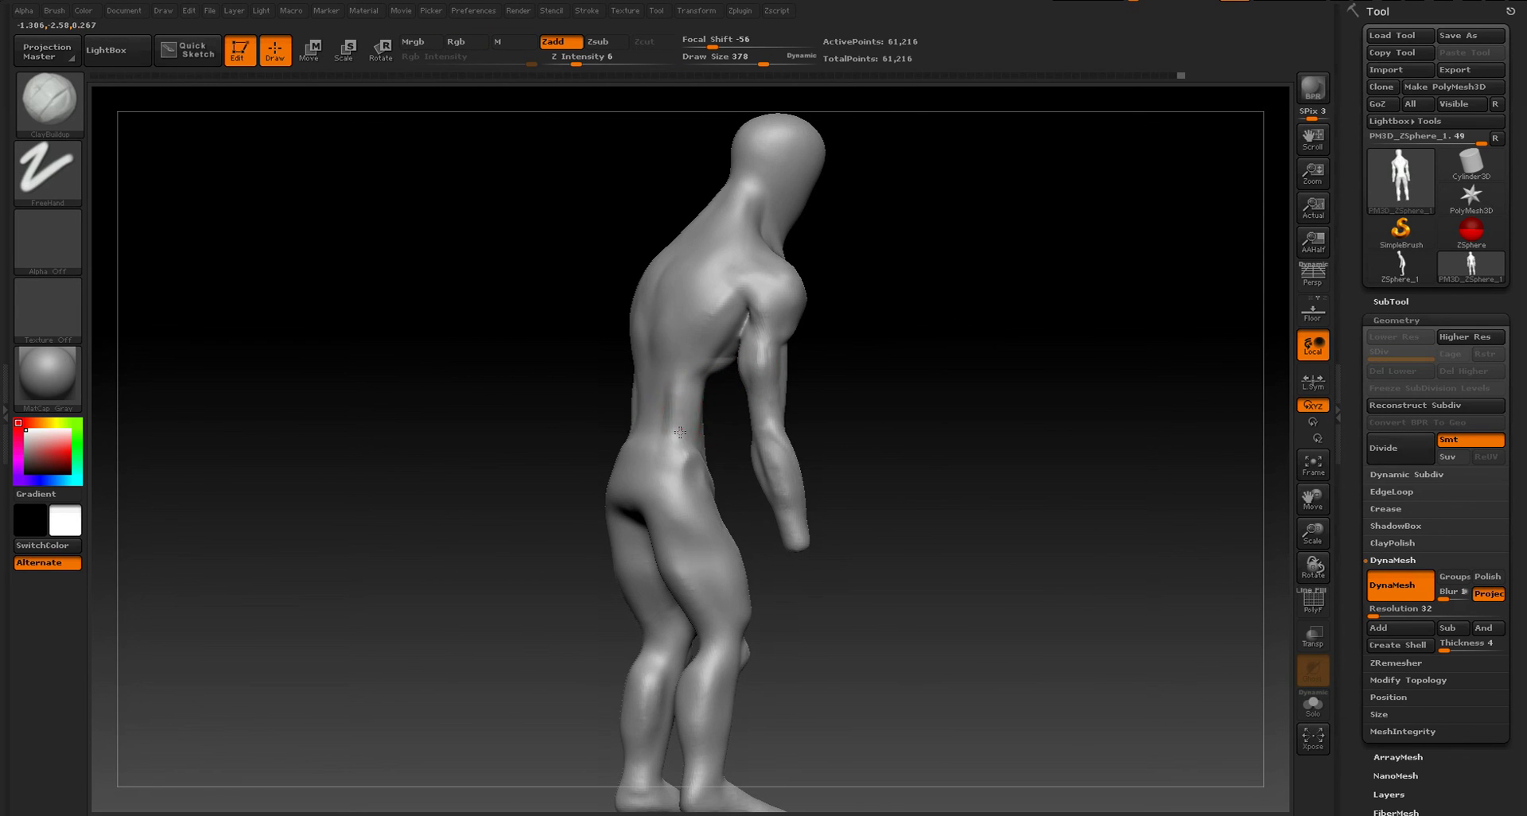
key(shift)
shift+drag(653, 436, 649, 404)
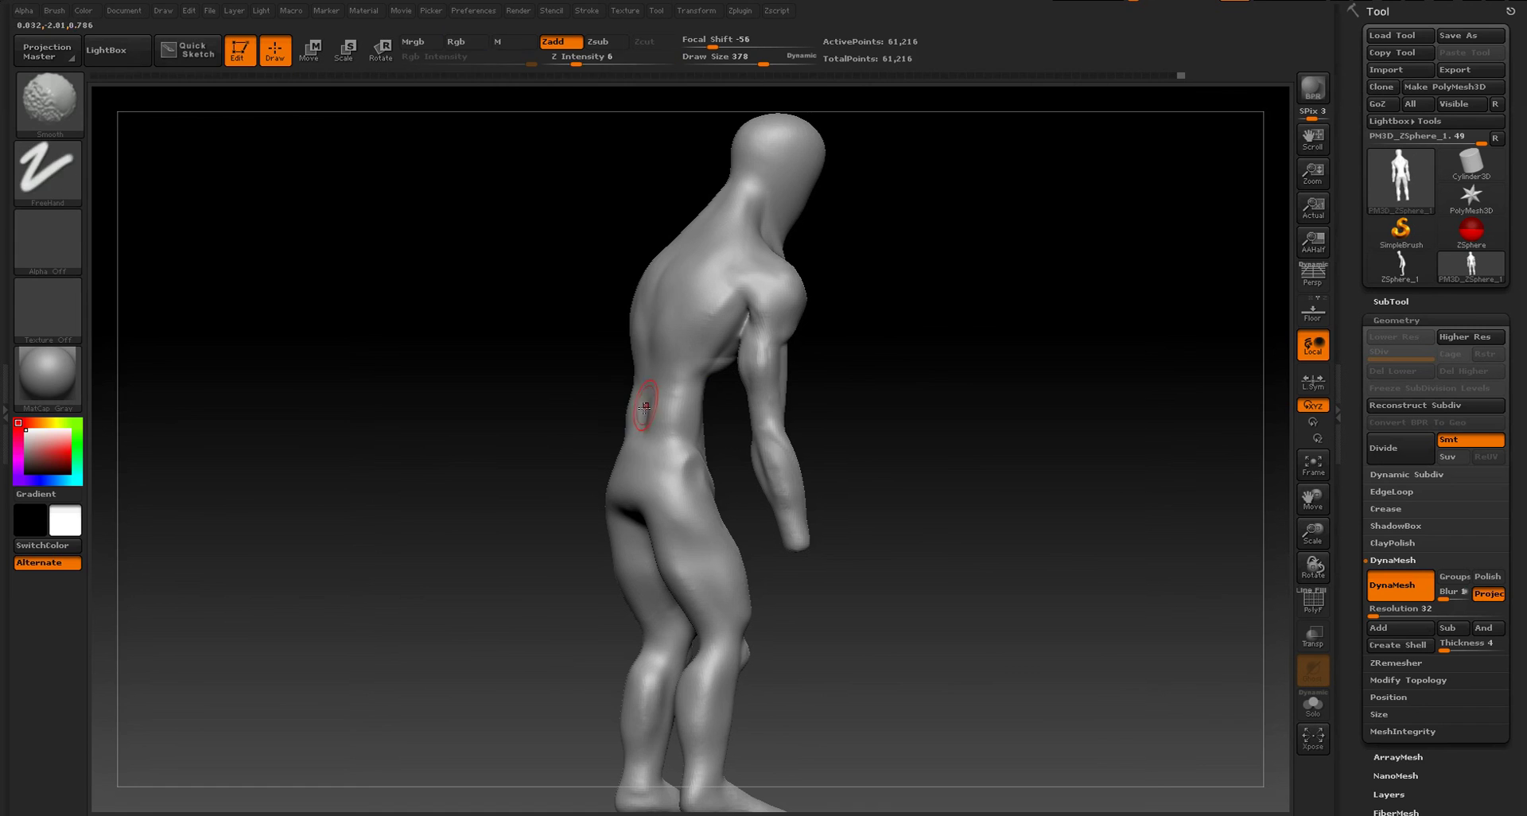
key(shift)
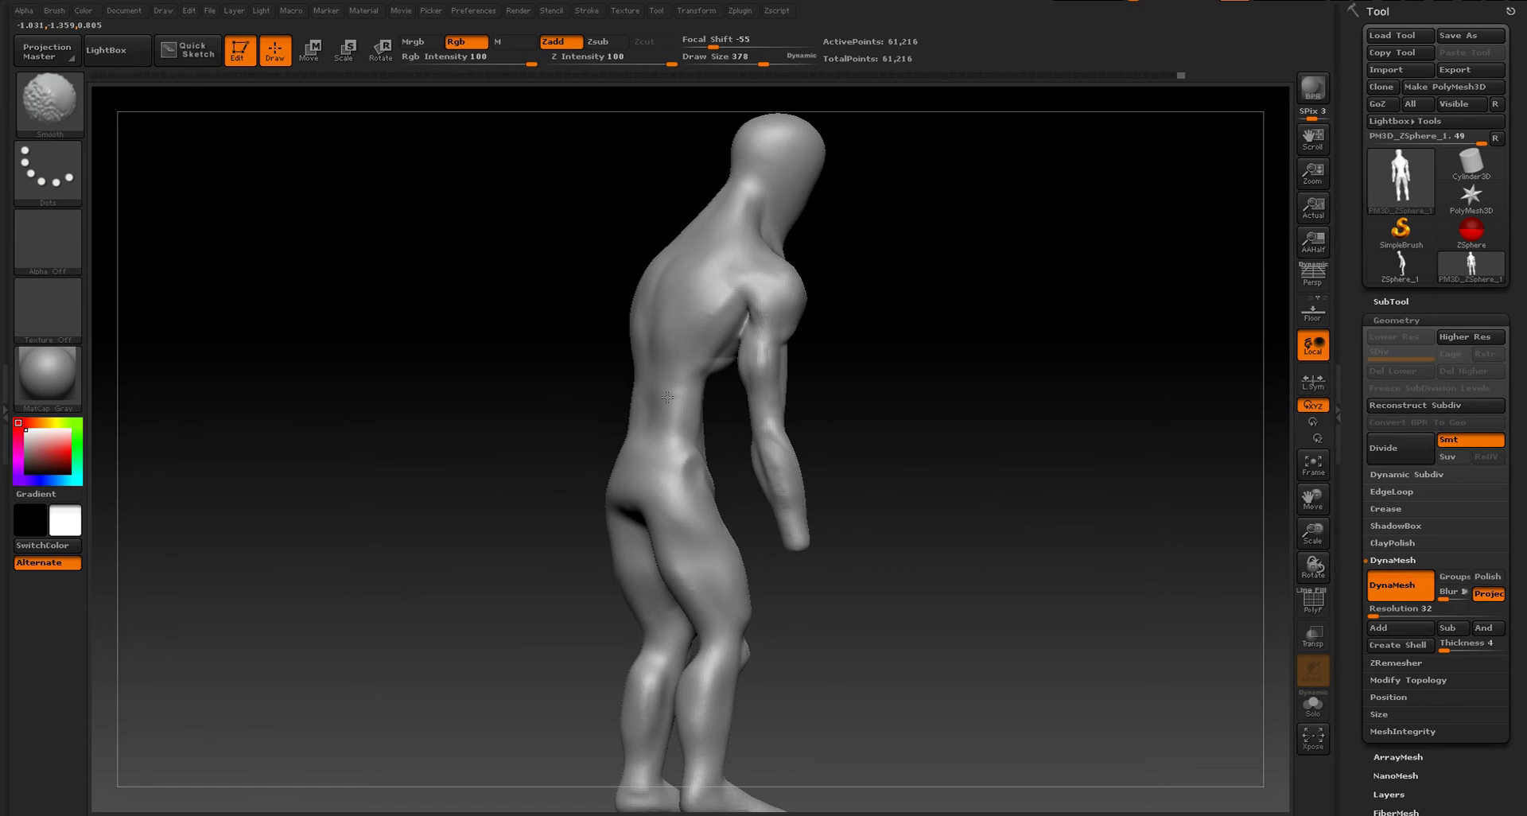
shift+drag(935, 410, 1042, 426)
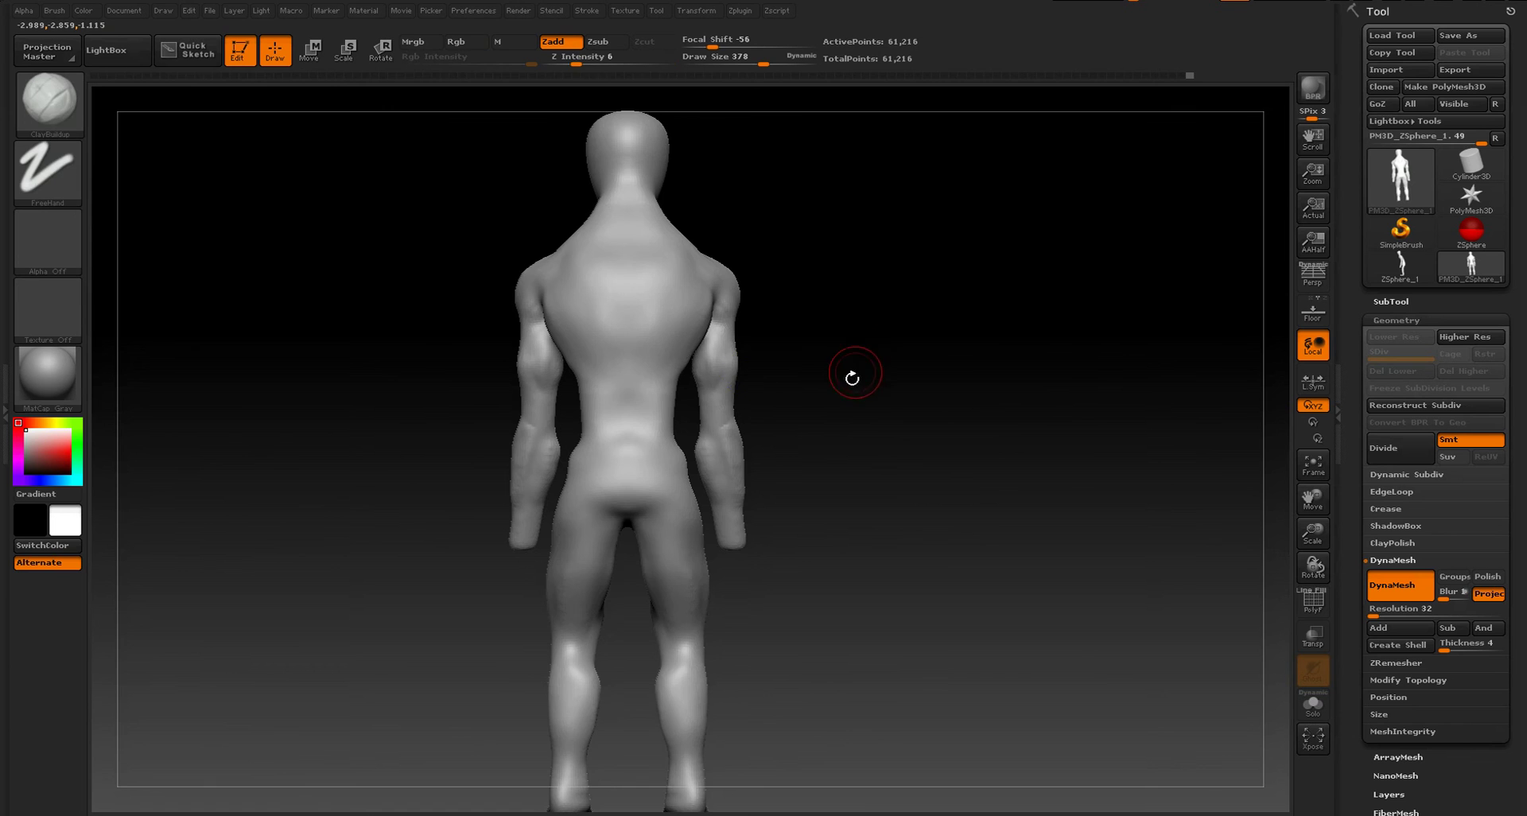
- Build up a rounded bony knob on the back of each elbow with a draw size of 122
drag(851, 375, 867, 309)
ctrl+right_drag(867, 308, 869, 482)
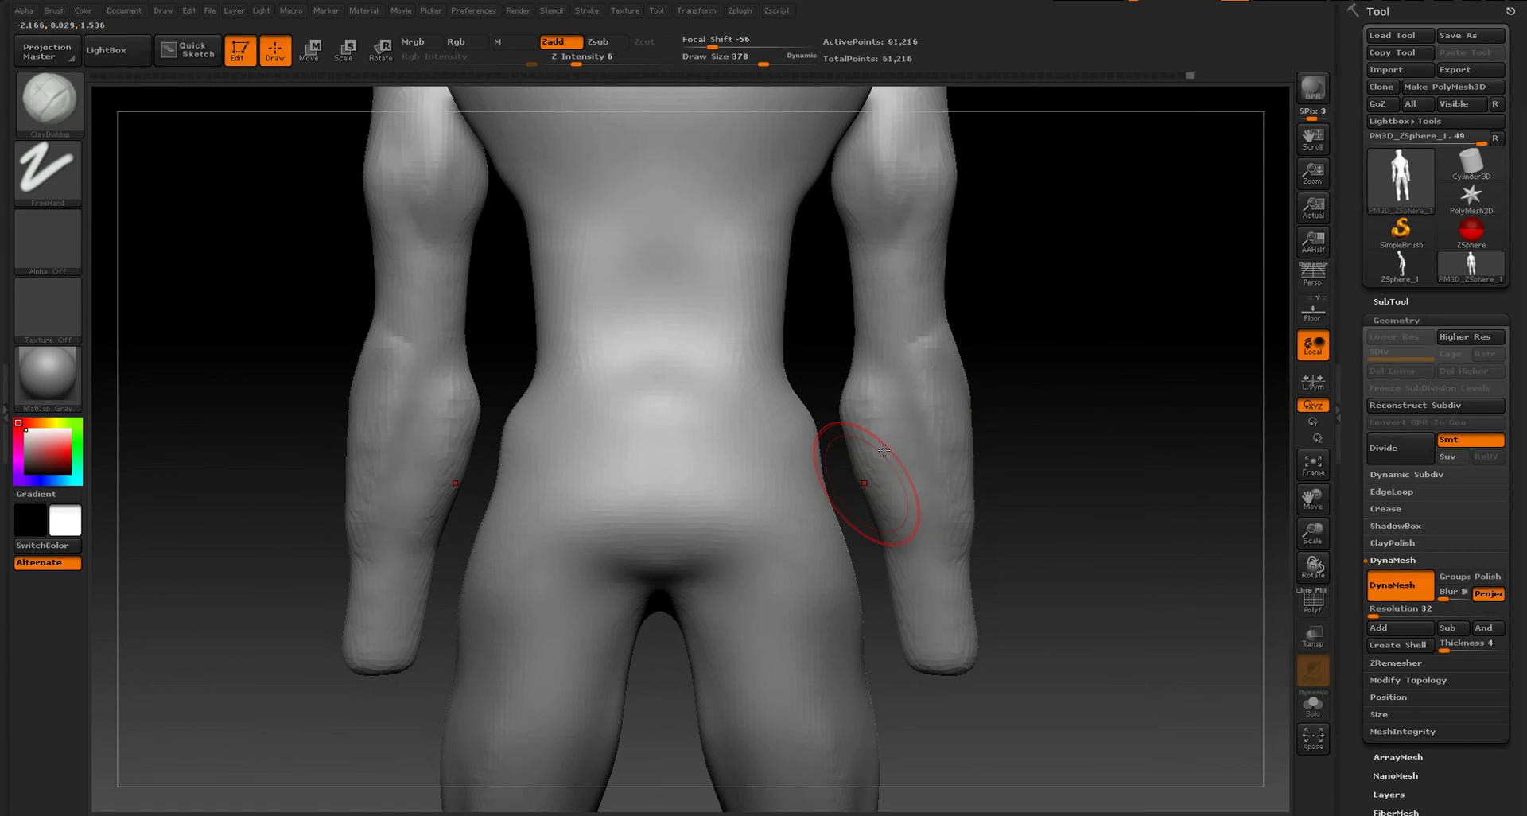
key(s)
click(917, 317)
key(s)
click(890, 308)
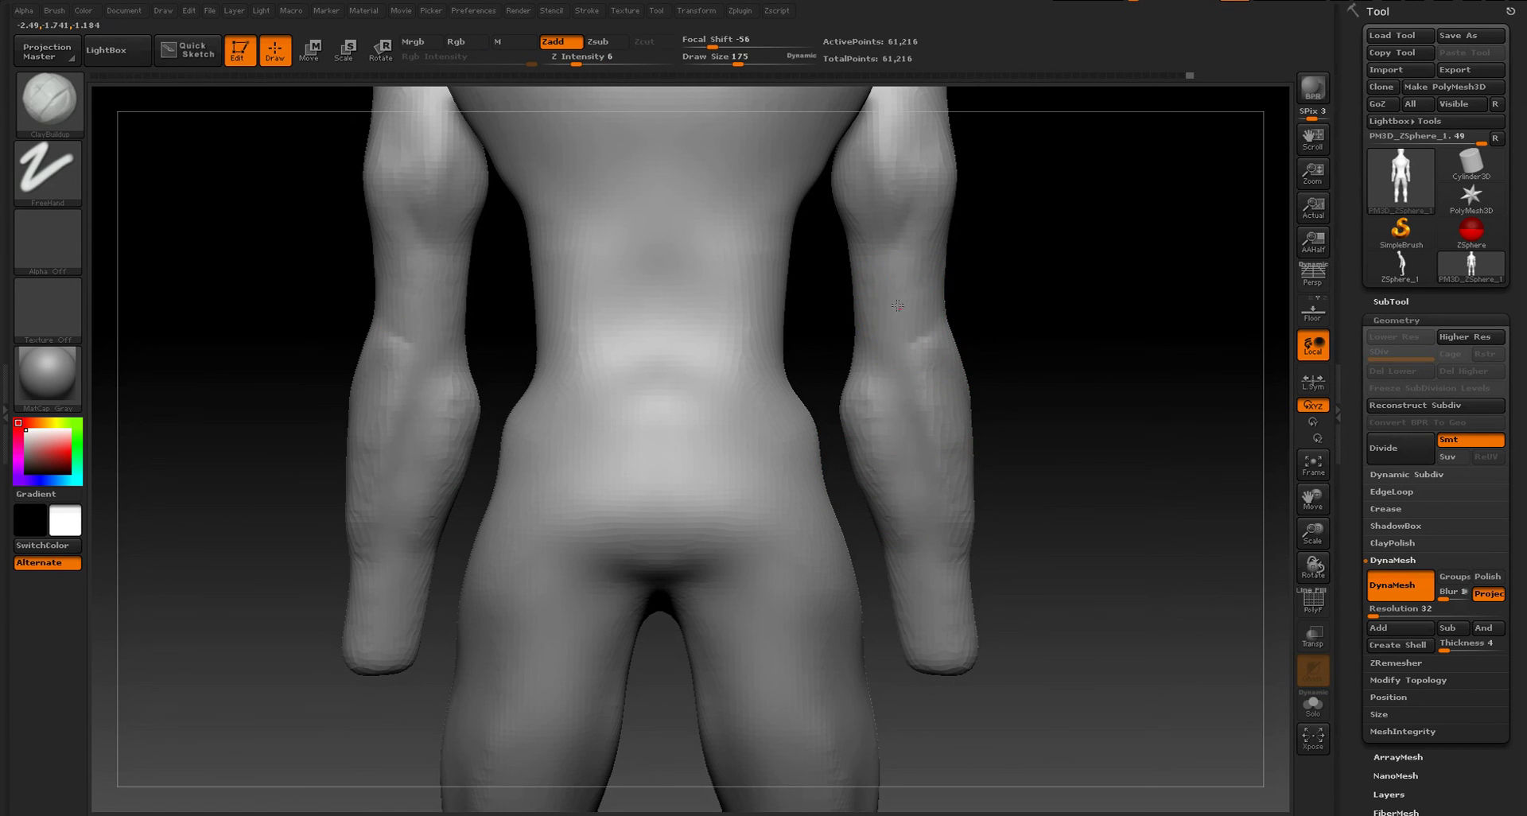
key(s)
click(901, 293)
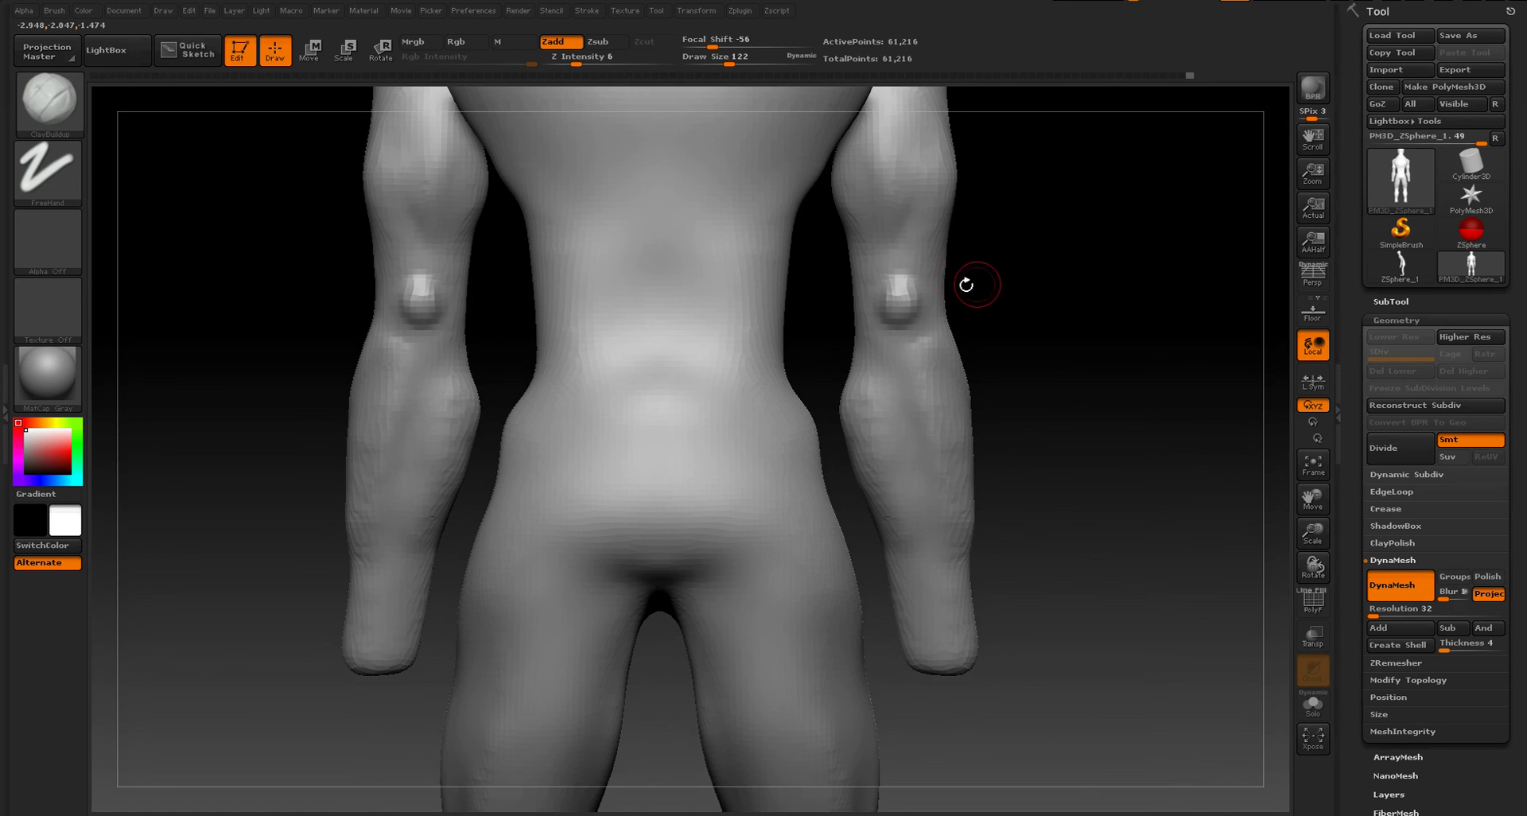
- Sculpt the area just above the elbow tips with a draw size of 78, then blend the elbows at 109
key(s)
click(881, 258)
drag(896, 226, 924, 263)
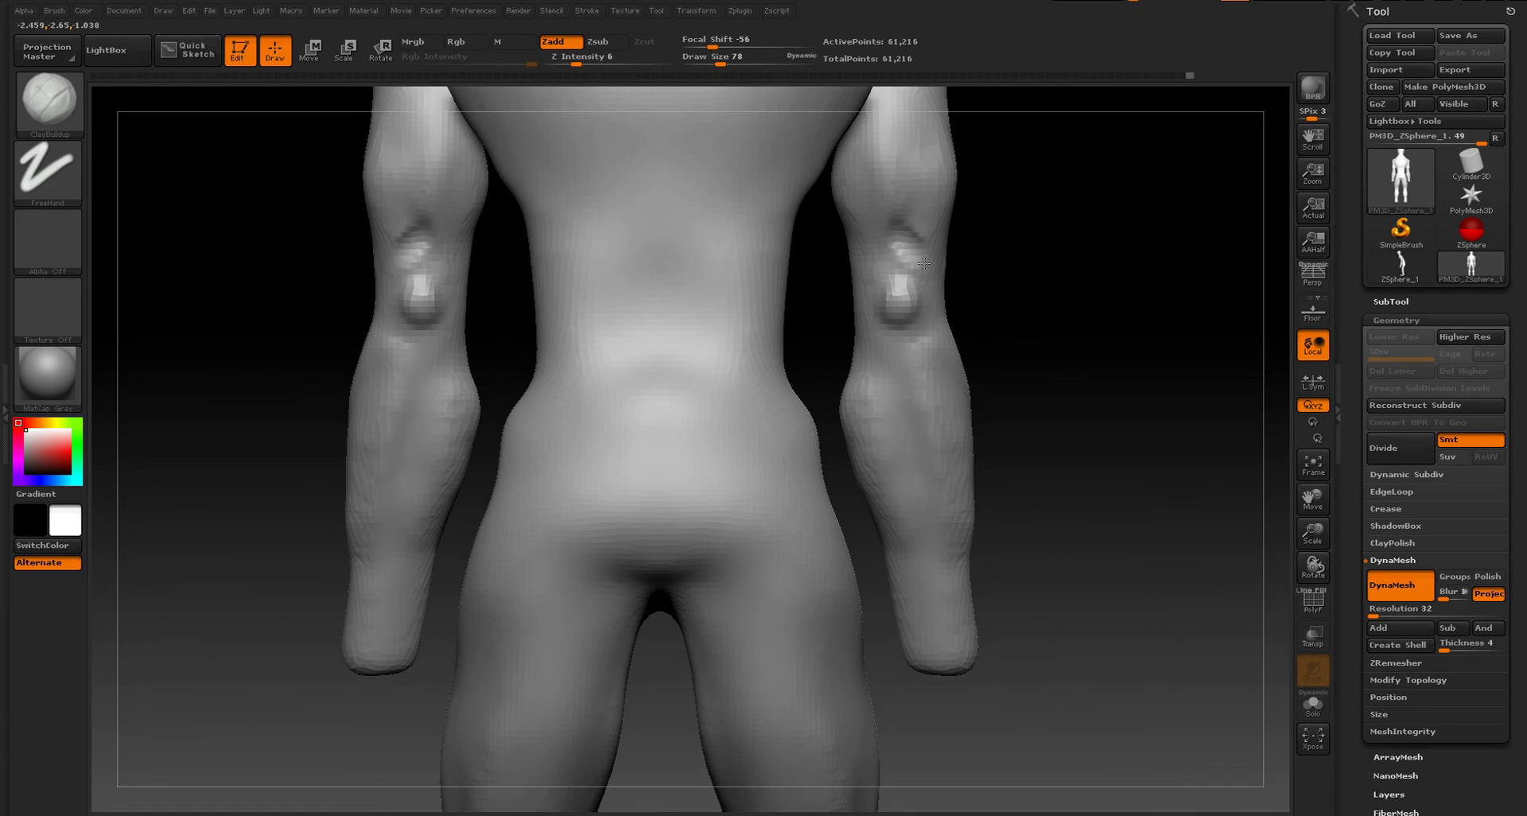
alt+right_drag(920, 220, 925, 322)
alt+drag(909, 233, 905, 280)
key(s)
click(915, 325)
shift+drag(897, 348, 901, 372)
alt+right_drag(982, 452, 976, 347)
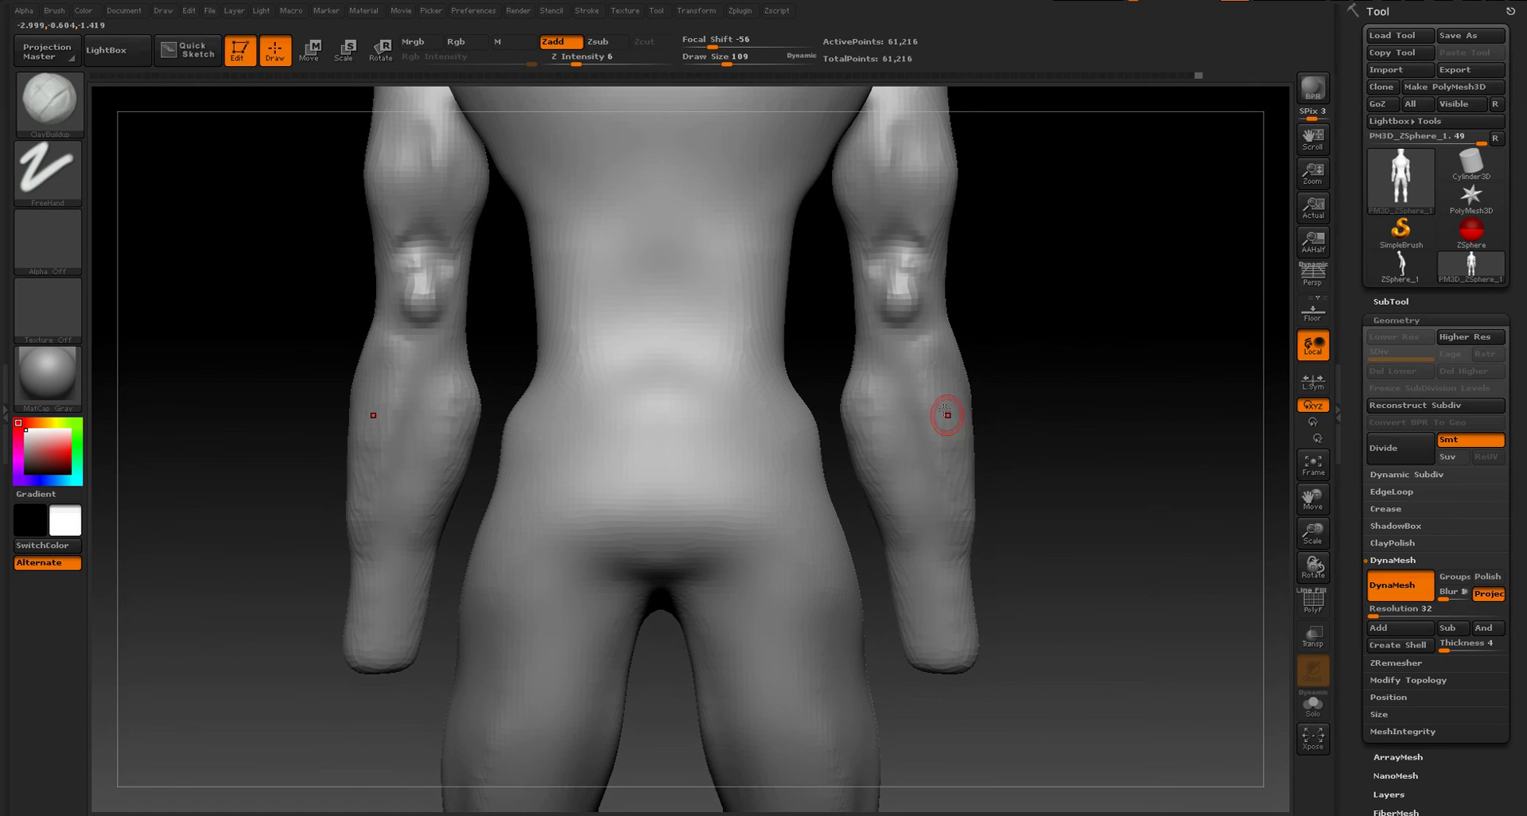
- Define the muscles on the back of the forearms with a draw size of 170 and smooth them
key(s)
click(953, 415)
mouse_move(929, 342)
mouse_down()
mouse_move(967, 471)
mouse_move(929, 343)
mouse_move(893, 454)
mouse_move(917, 541)
mouse_up()
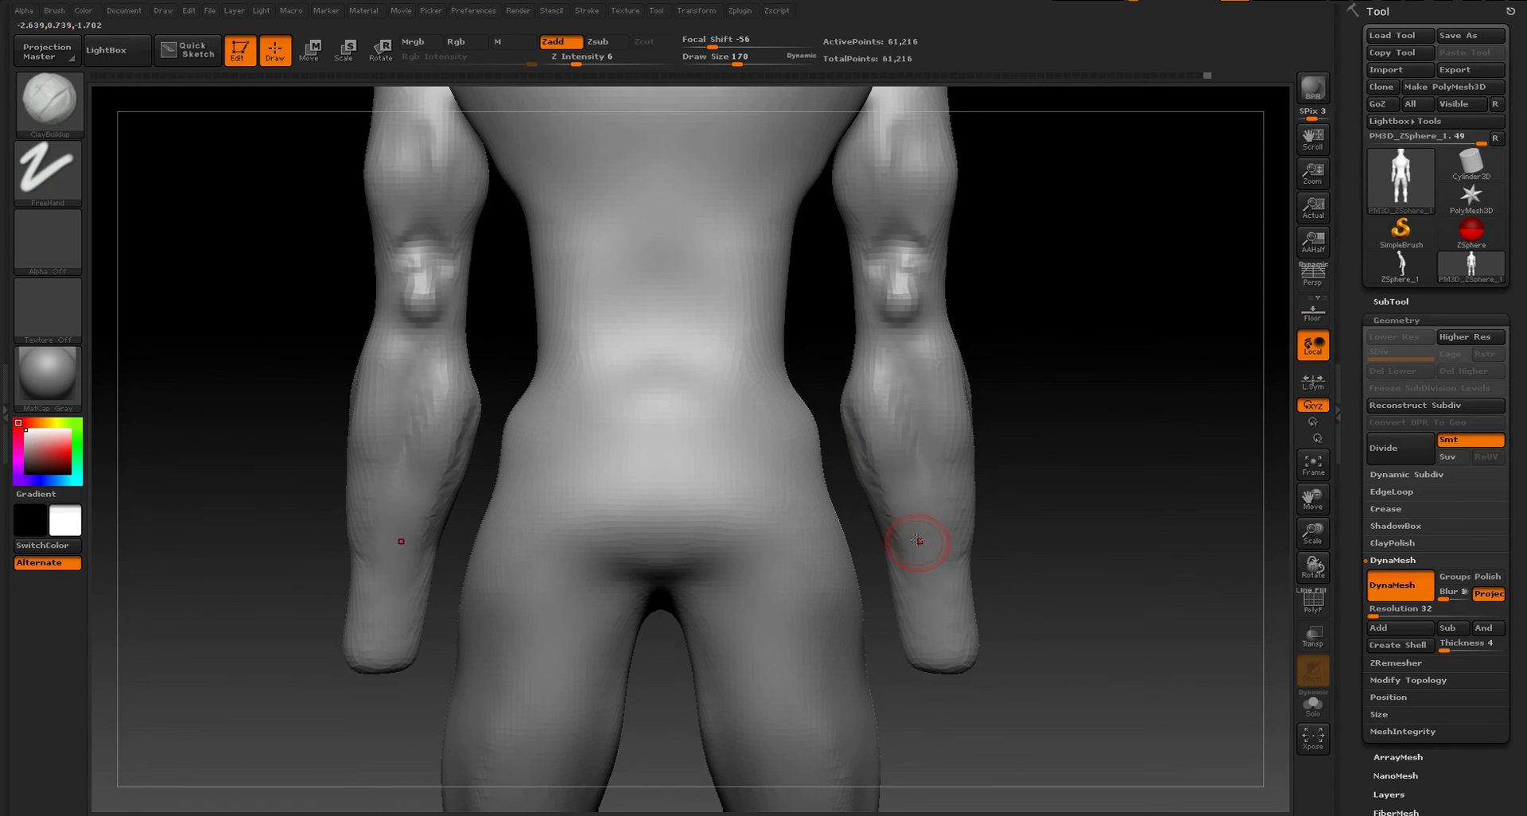
drag(1033, 475, 985, 512)
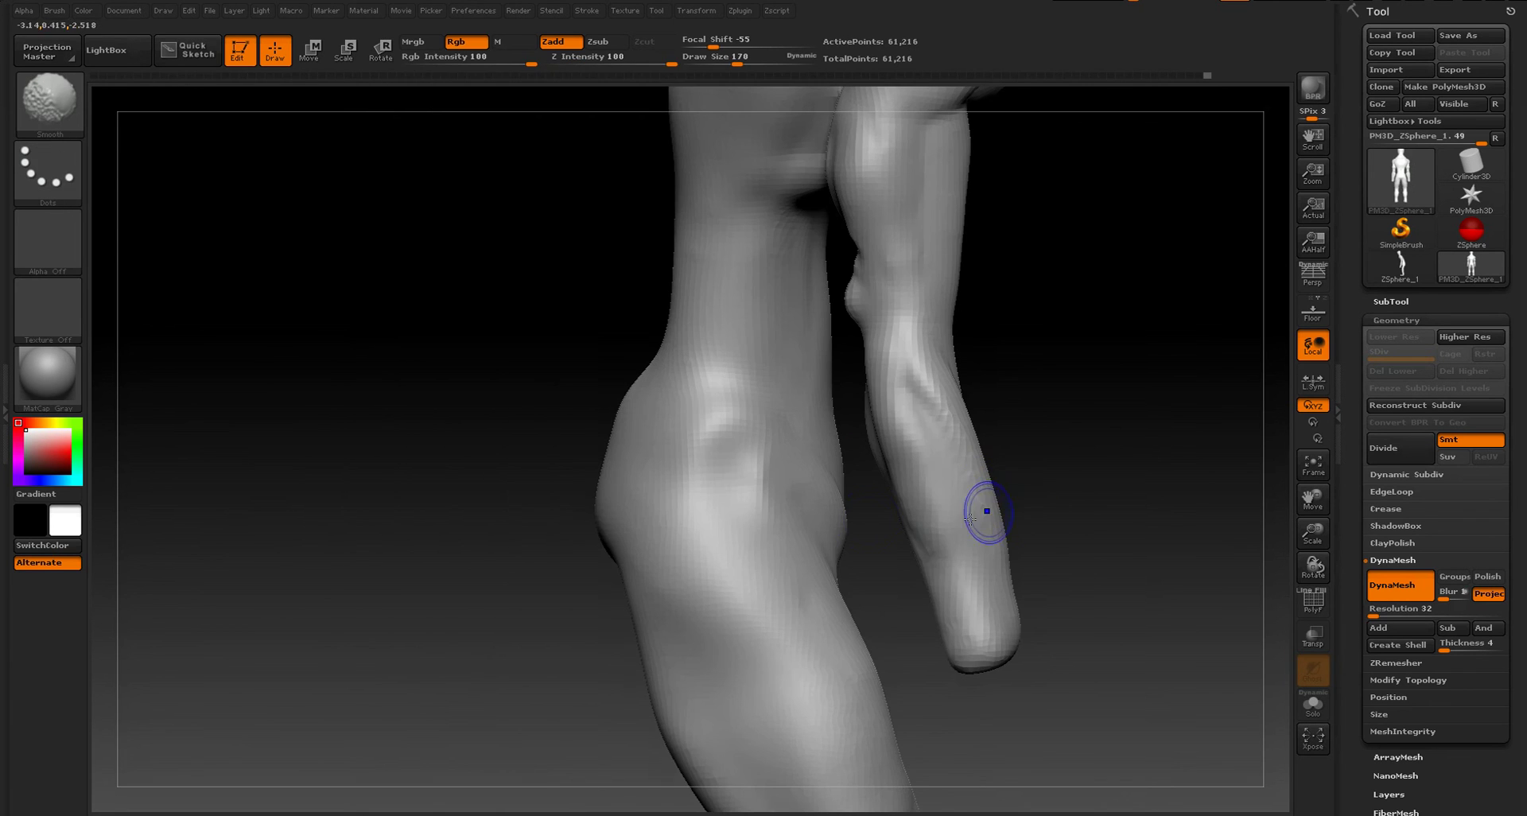
mouse_move(501, 561)
mouse_down()
mouse_move(909, 405)
mouse_move(978, 608)
mouse_up()
- Refine the upper abdomen below the rib arch with a draw size of 75 and smooth it with a larger brush
key(f)
mouse_move(953, 490)
mouse_down()
mouse_move(962, 446)
mouse_move(979, 484)
mouse_up()
mouse_move(1007, 479)
ctrl+right_down()
mouse_move(999, 416)
mouse_move(1048, 498)
ctrl+right_up()
mouse_move(1125, 374)
mouse_down()
mouse_move(1137, 300)
mouse_move(1135, 364)
mouse_up()
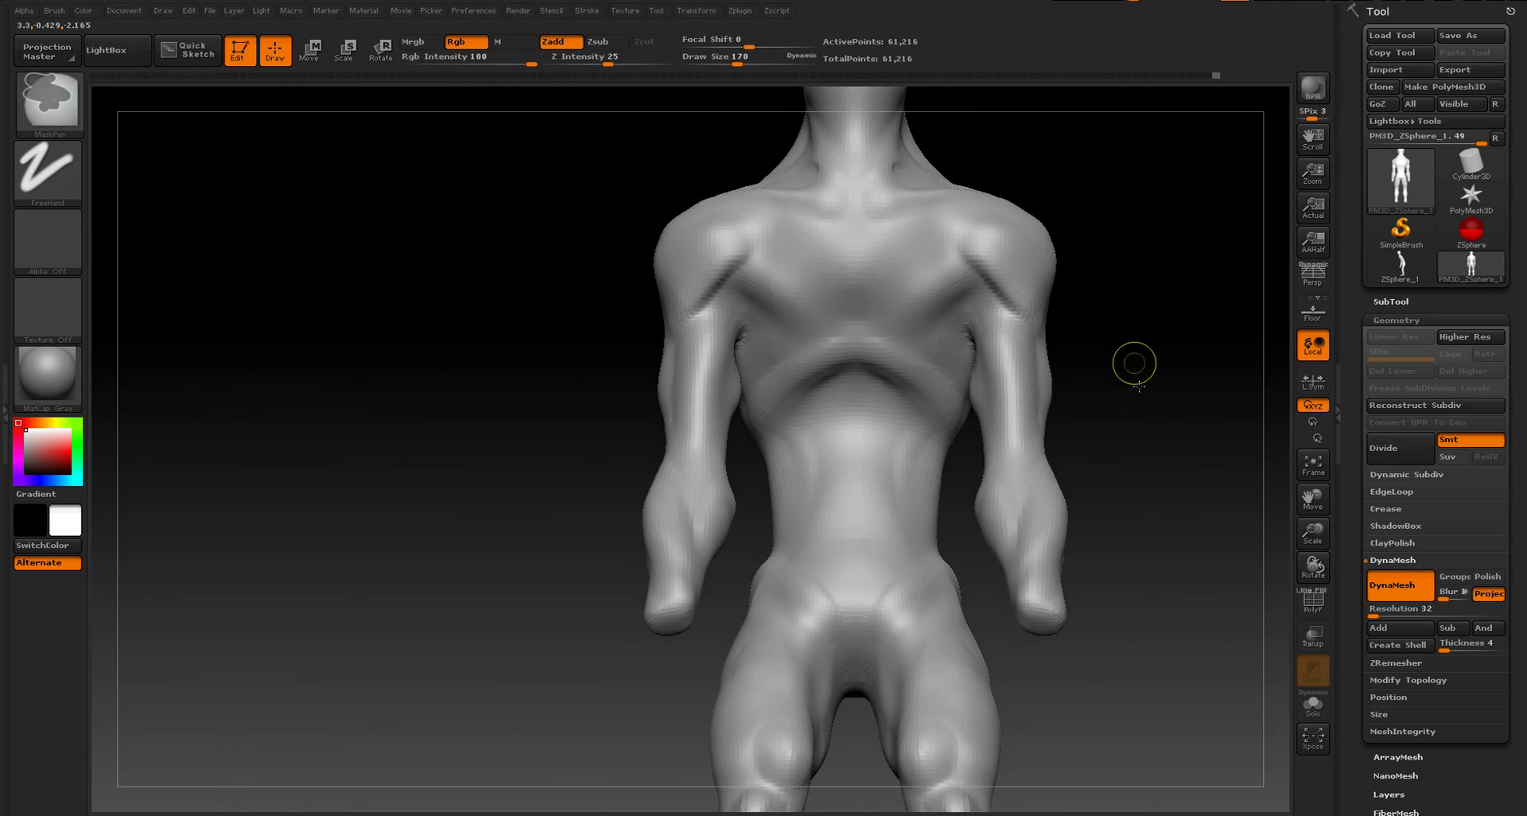
ctrl+right_drag(1135, 364, 1114, 471)
mouse_move(1088, 473)
mouse_down()
mouse_move(1070, 382)
mouse_move(1102, 348)
mouse_move(1057, 330)
mouse_up()
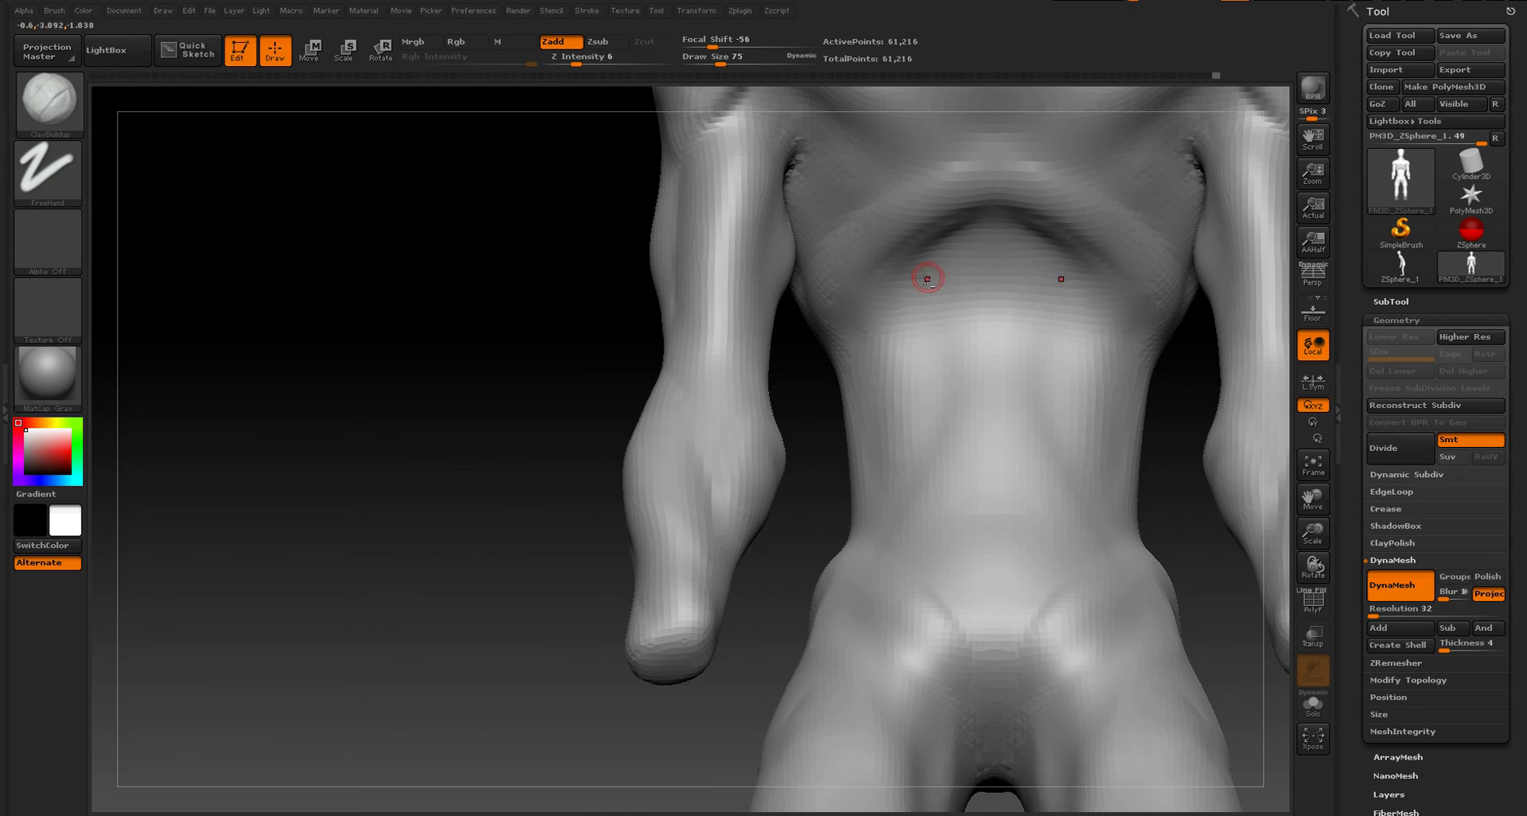
mouse_move(927, 278)
mouse_down()
mouse_move(974, 242)
mouse_move(1065, 283)
mouse_move(994, 275)
mouse_move(966, 290)
mouse_up()
key(s)
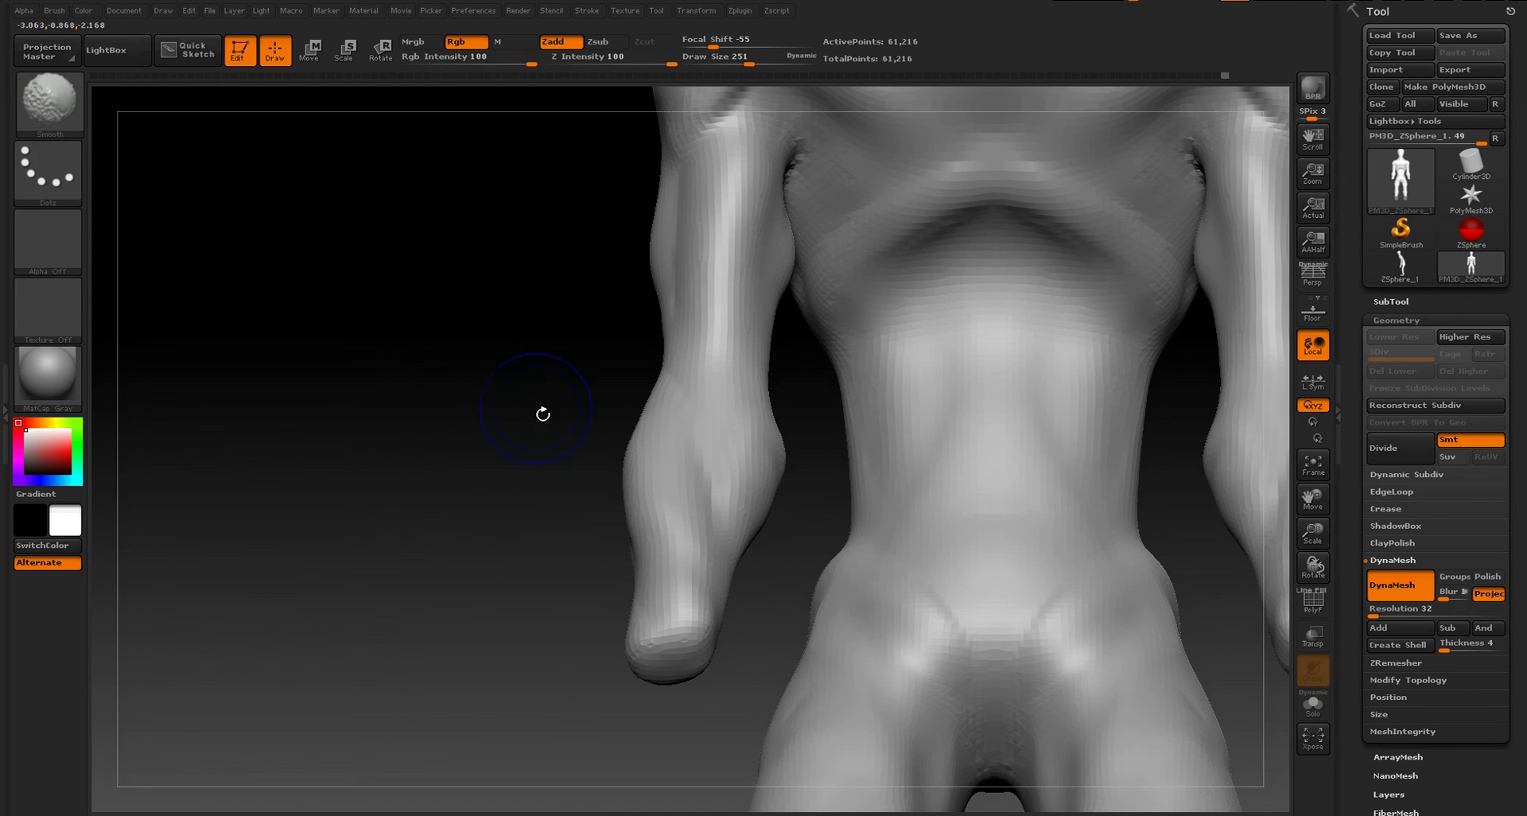
mouse_move(542, 414)
mouse_down()
mouse_move(562, 437)
mouse_move(511, 470)
mouse_move(513, 489)
mouse_move(477, 398)
mouse_up()
key(s)
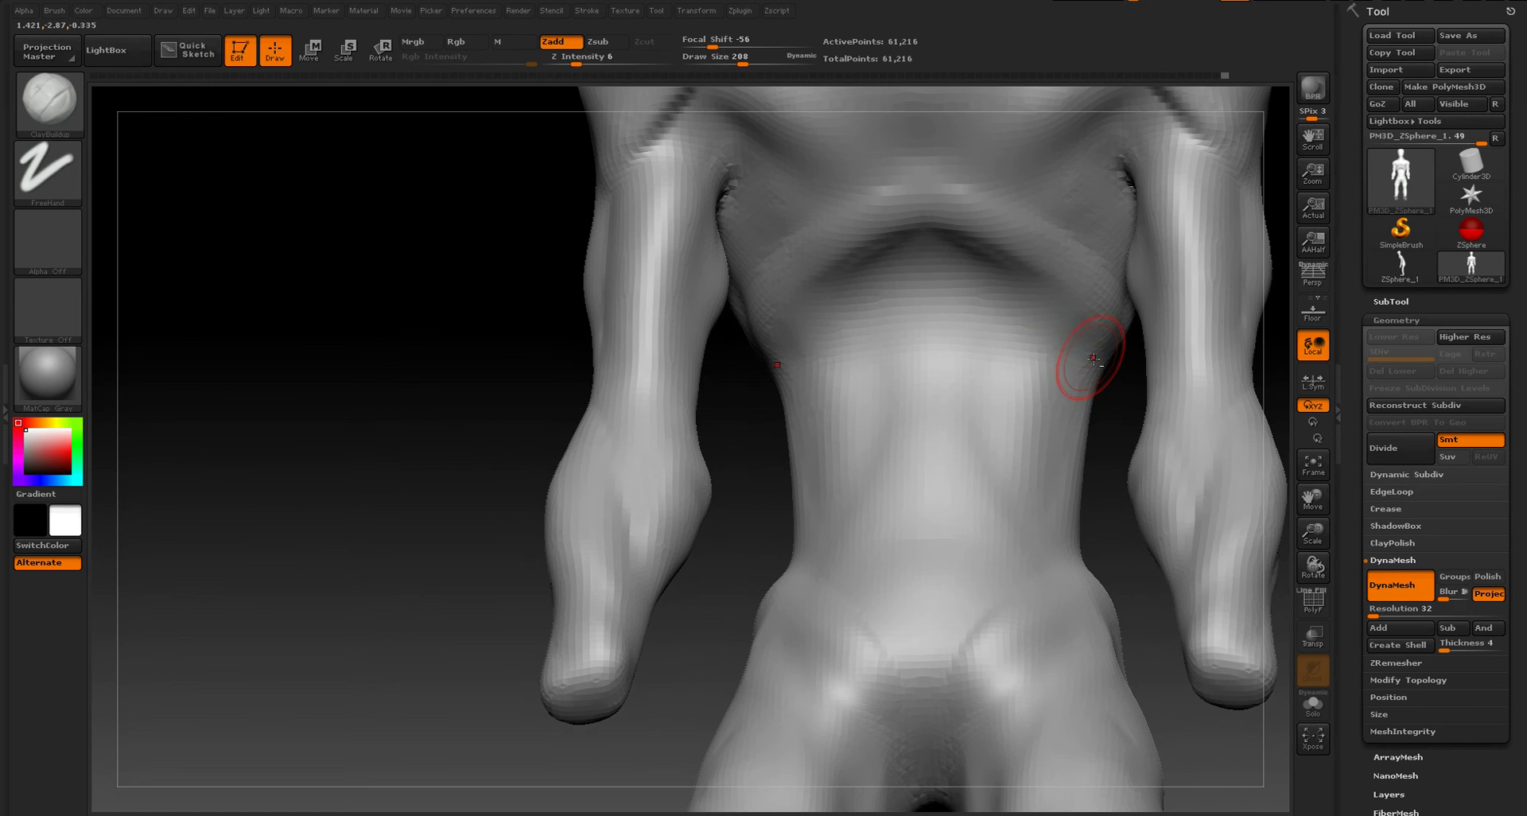
- Refine the lower sides of the ribcage with a draw size of 136 and smooth them into the waist
key(s)
drag(1099, 352, 1083, 352)
drag(1066, 354, 1084, 326)
key(shift)
mouse_move(1115, 453)
shift+mouse_down()
mouse_move(1106, 395)
mouse_move(819, 368)
shift+mouse_up()
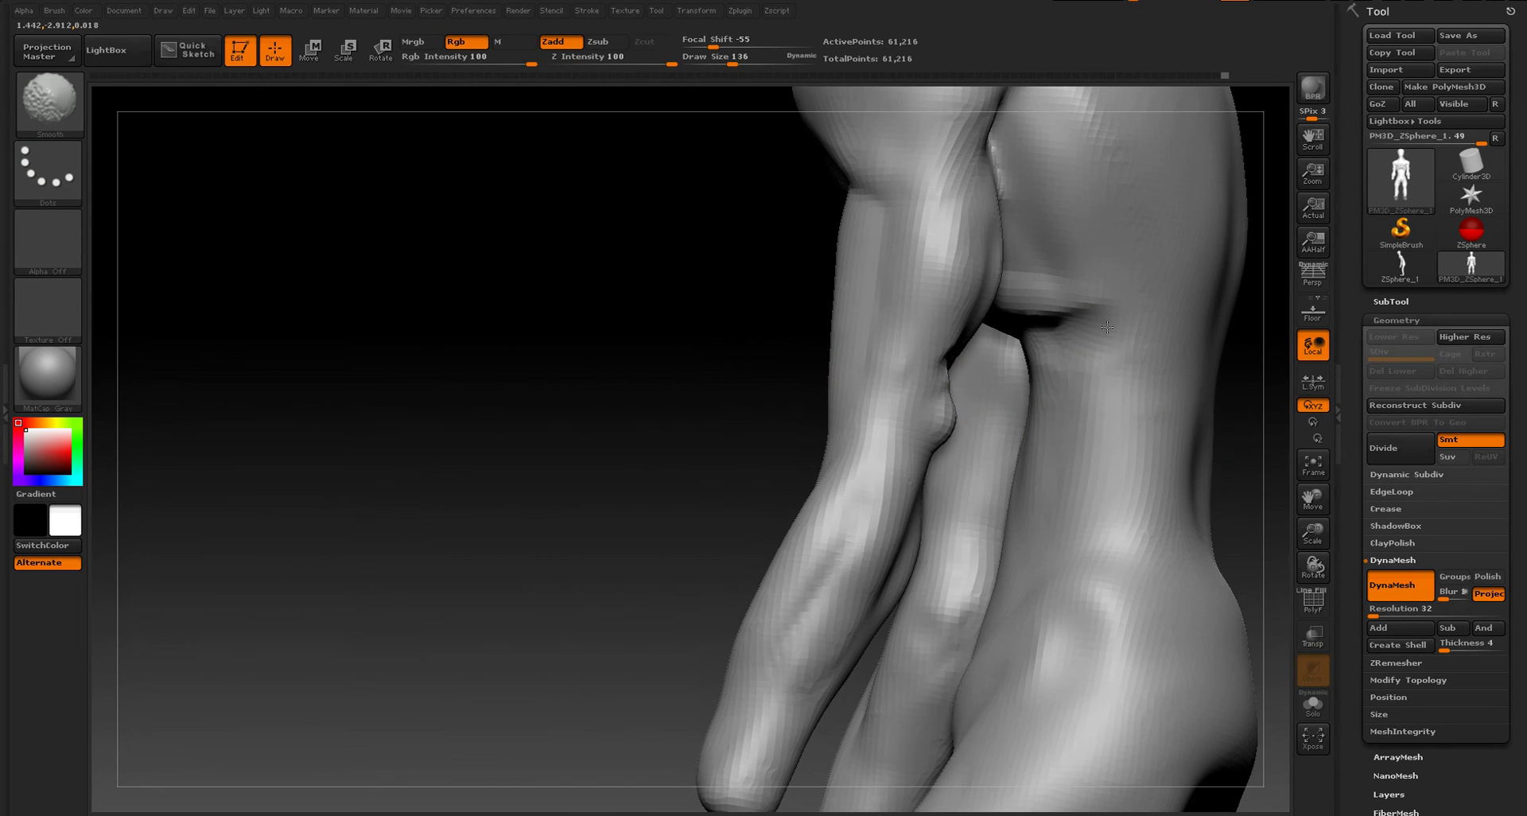
- Reshape the lower edge of the ribcage at the sides using the Move brush with a draw size of 304
key(b)
key(b)
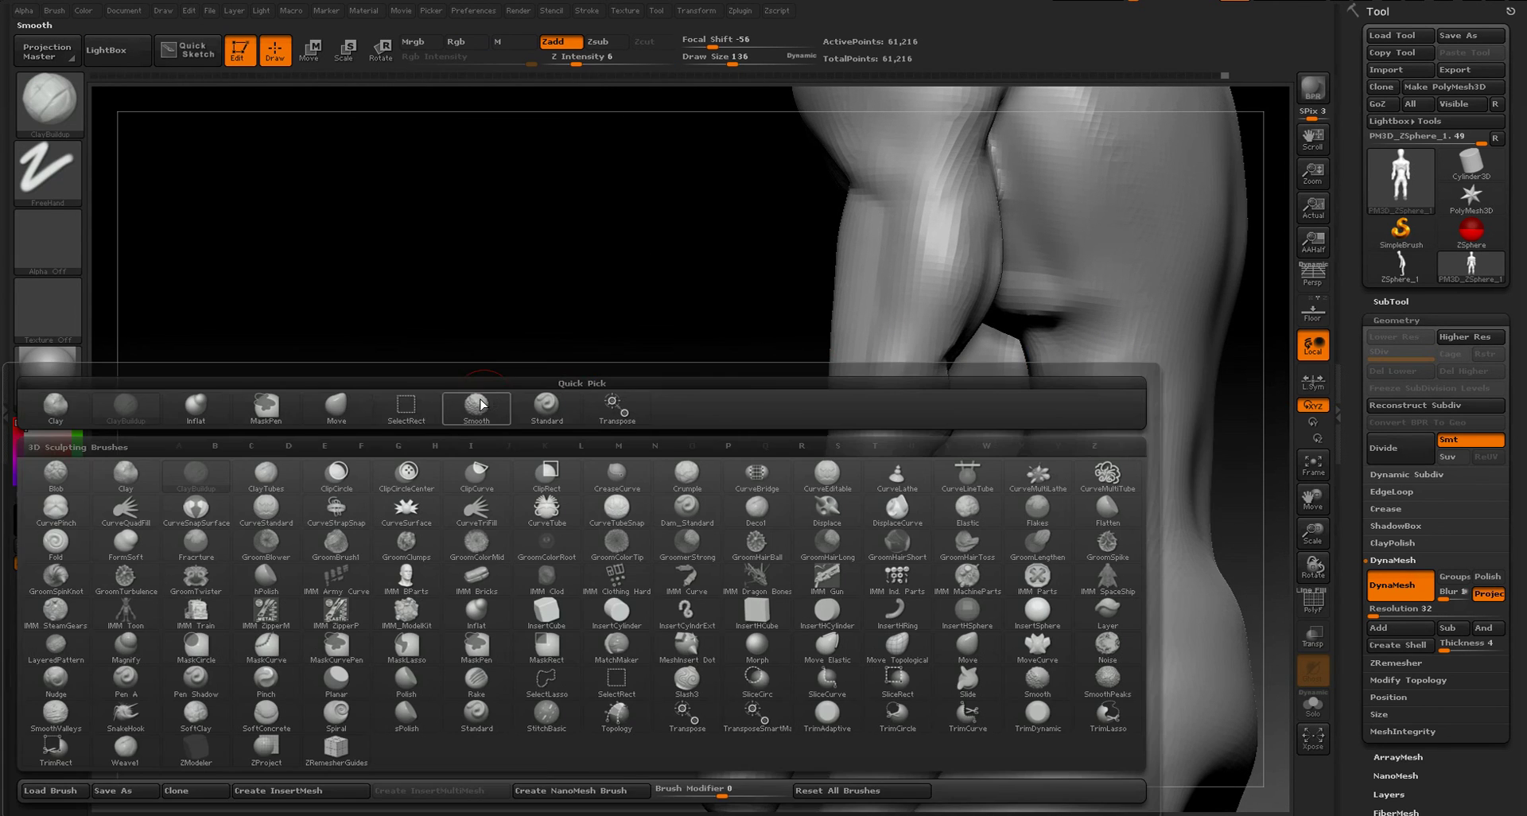
click(353, 413)
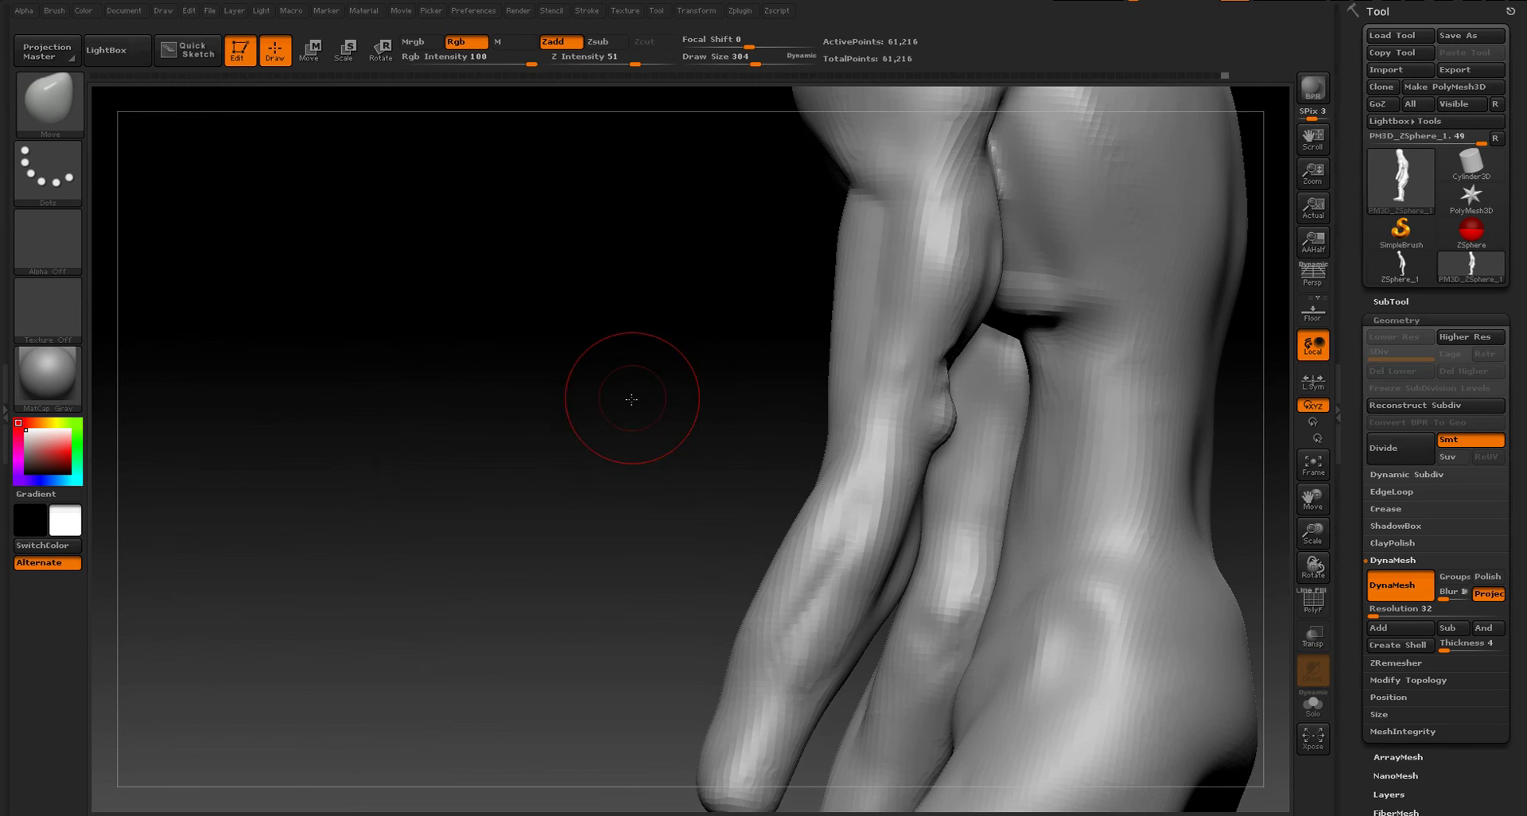
drag(631, 392, 817, 404)
drag(1112, 437, 1106, 475)
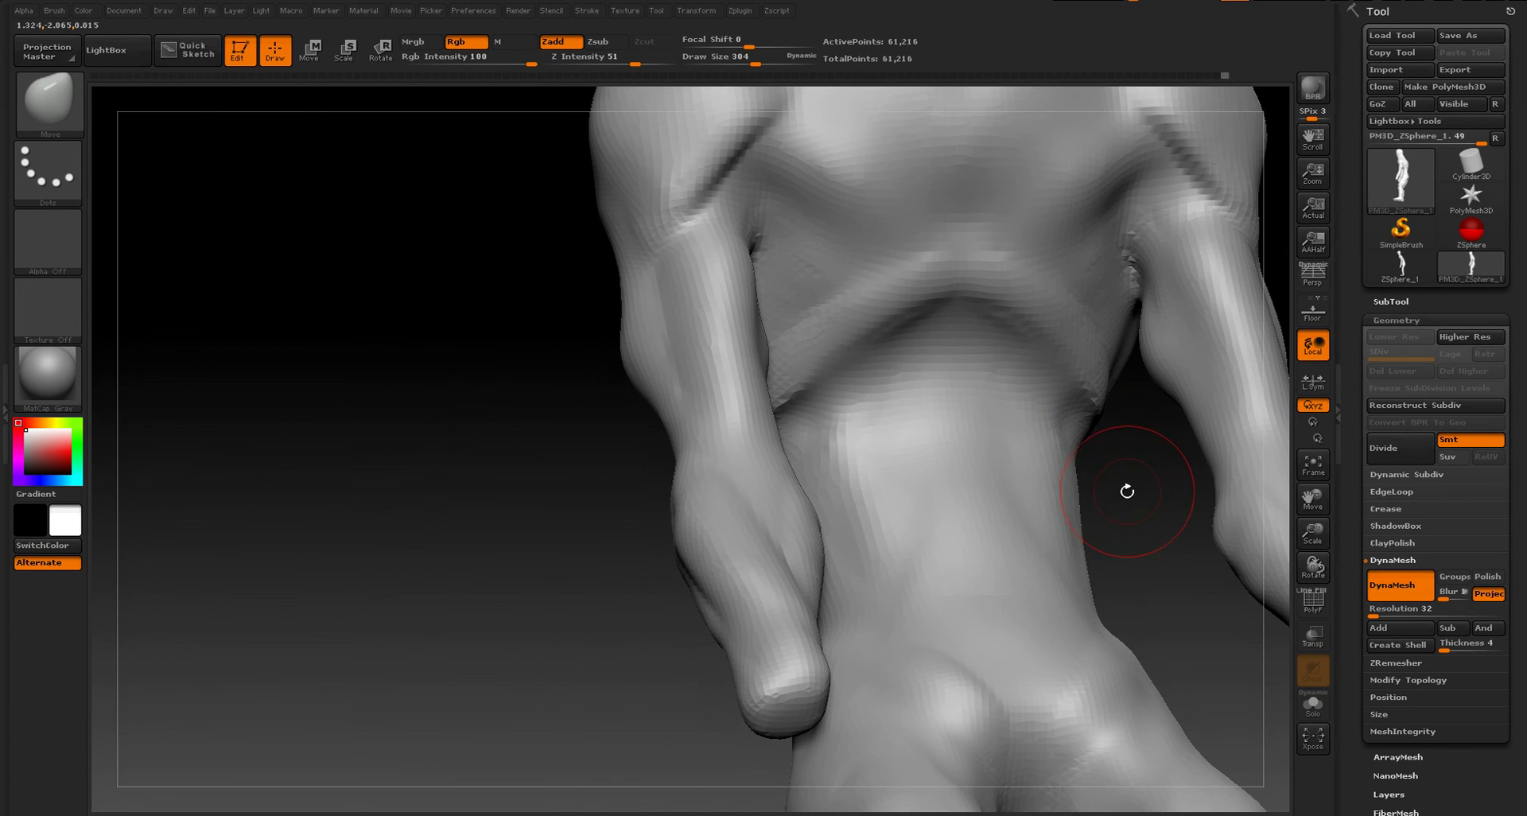
- Isolate the lower ribcage, adjust and smooth the fold under its side edges, and show the whole body again
key(ctrl+shift)
ctrl+shift+drag(1139, 370, 869, 512)
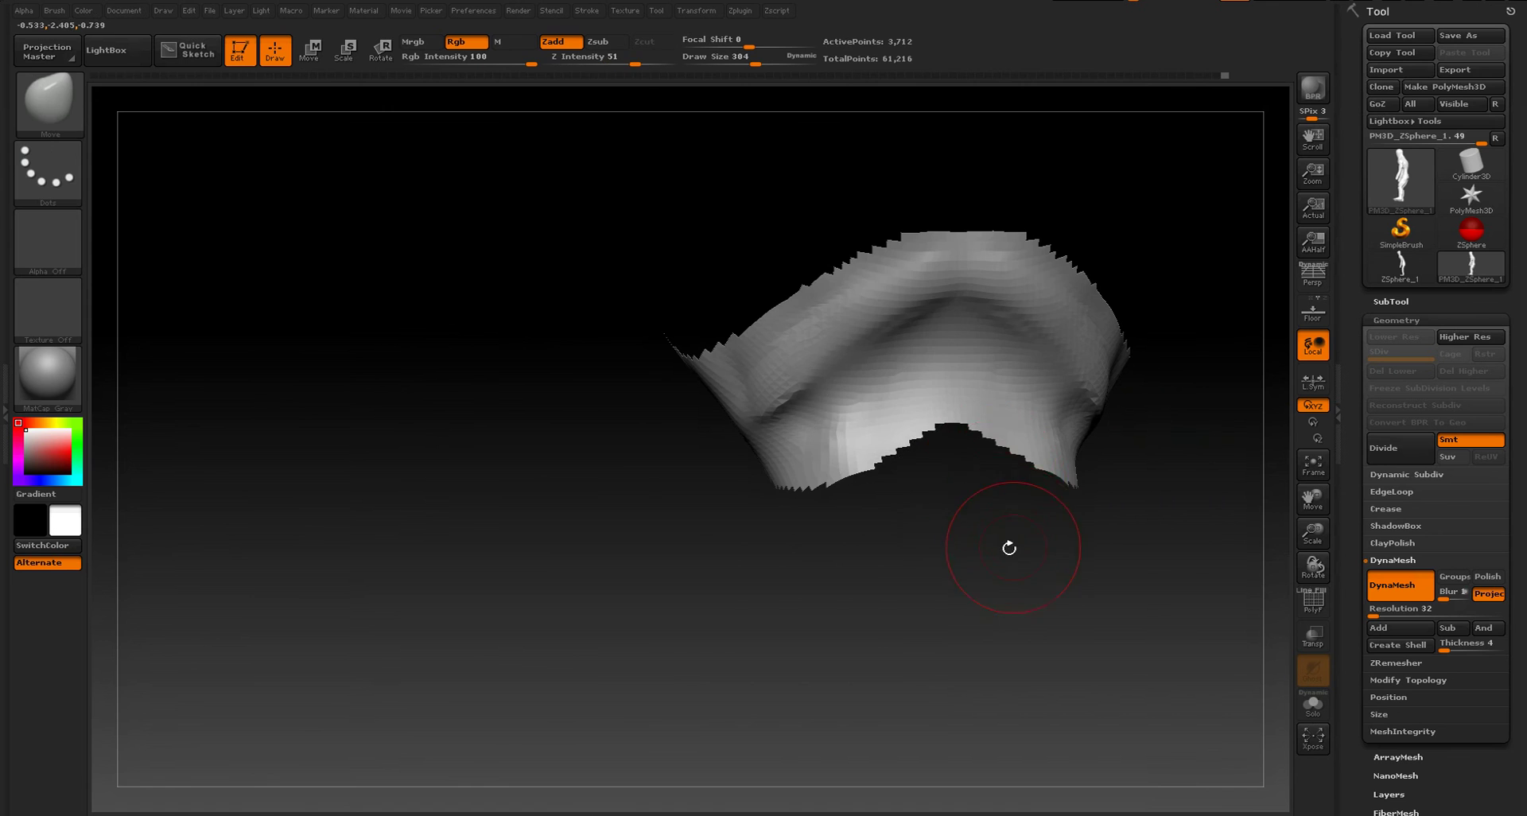
drag(1009, 538, 1027, 505)
mouse_move(1066, 415)
mouse_down()
mouse_move(1026, 442)
mouse_move(1056, 414)
mouse_up()
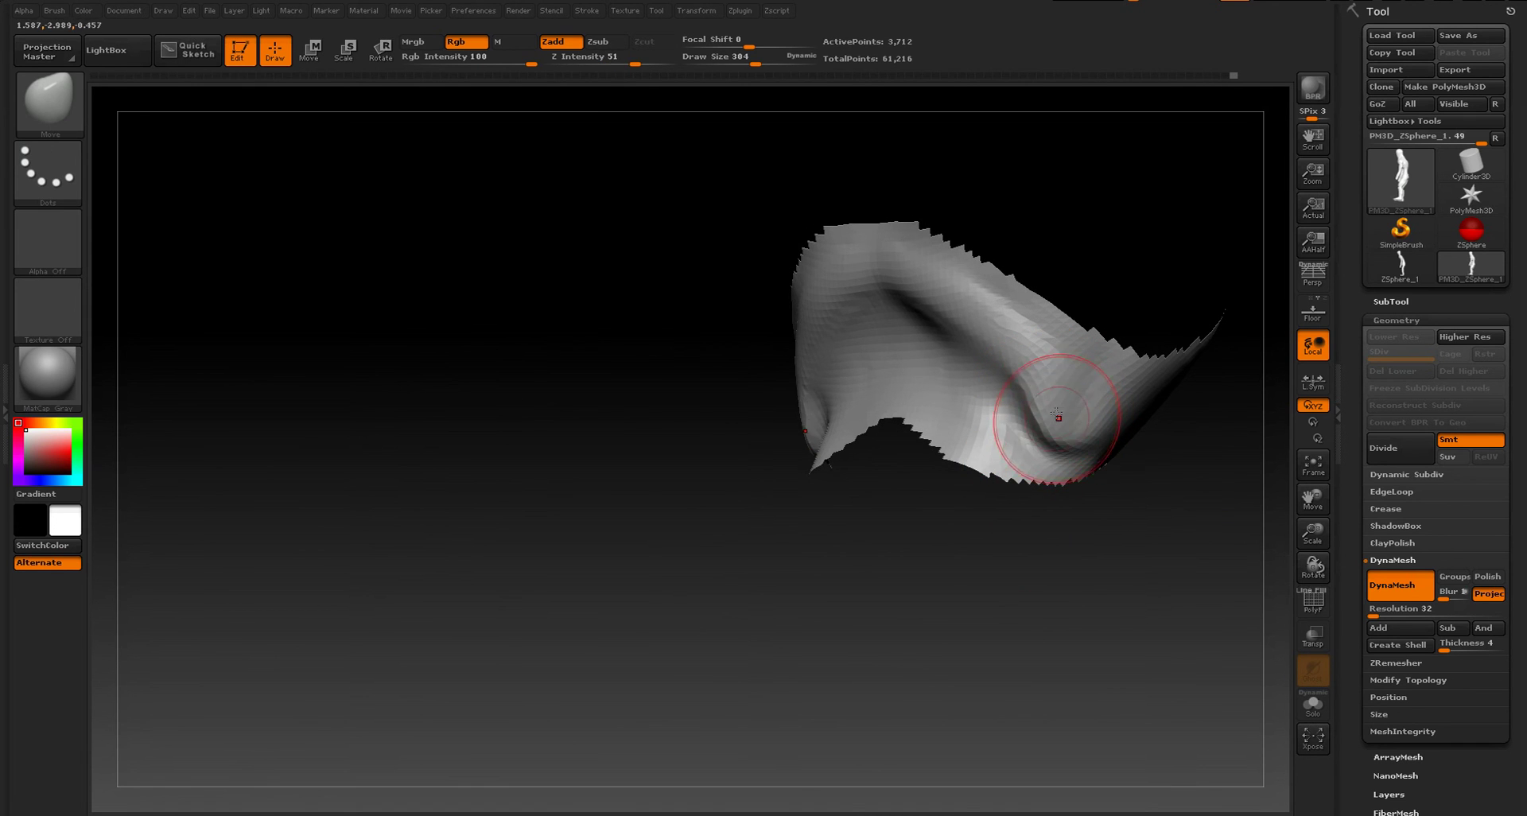
drag(1017, 517, 1008, 600)
drag(1065, 533, 1097, 438)
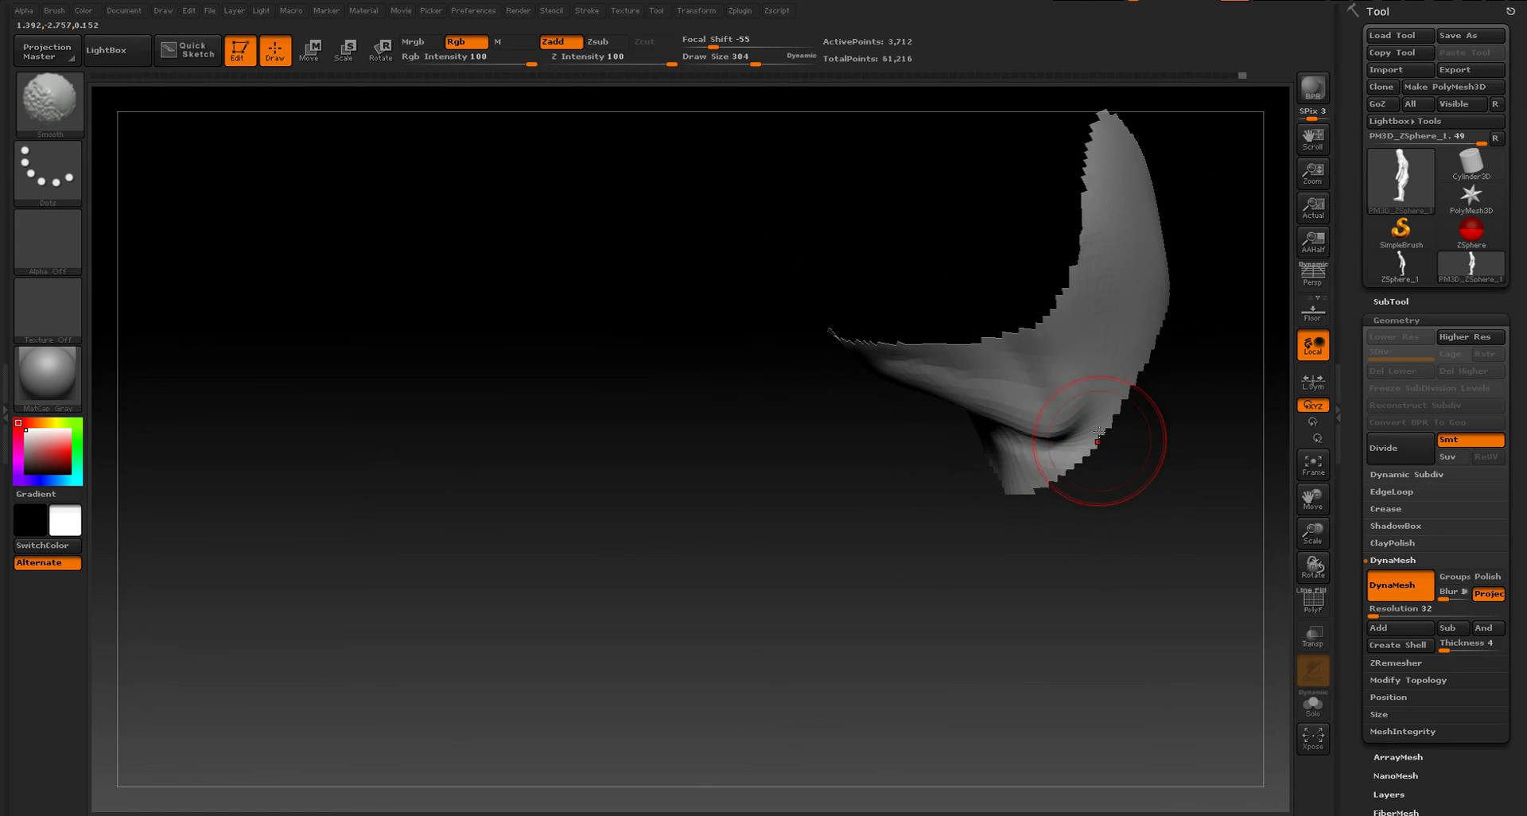
ctrl+shift+click(1081, 550)
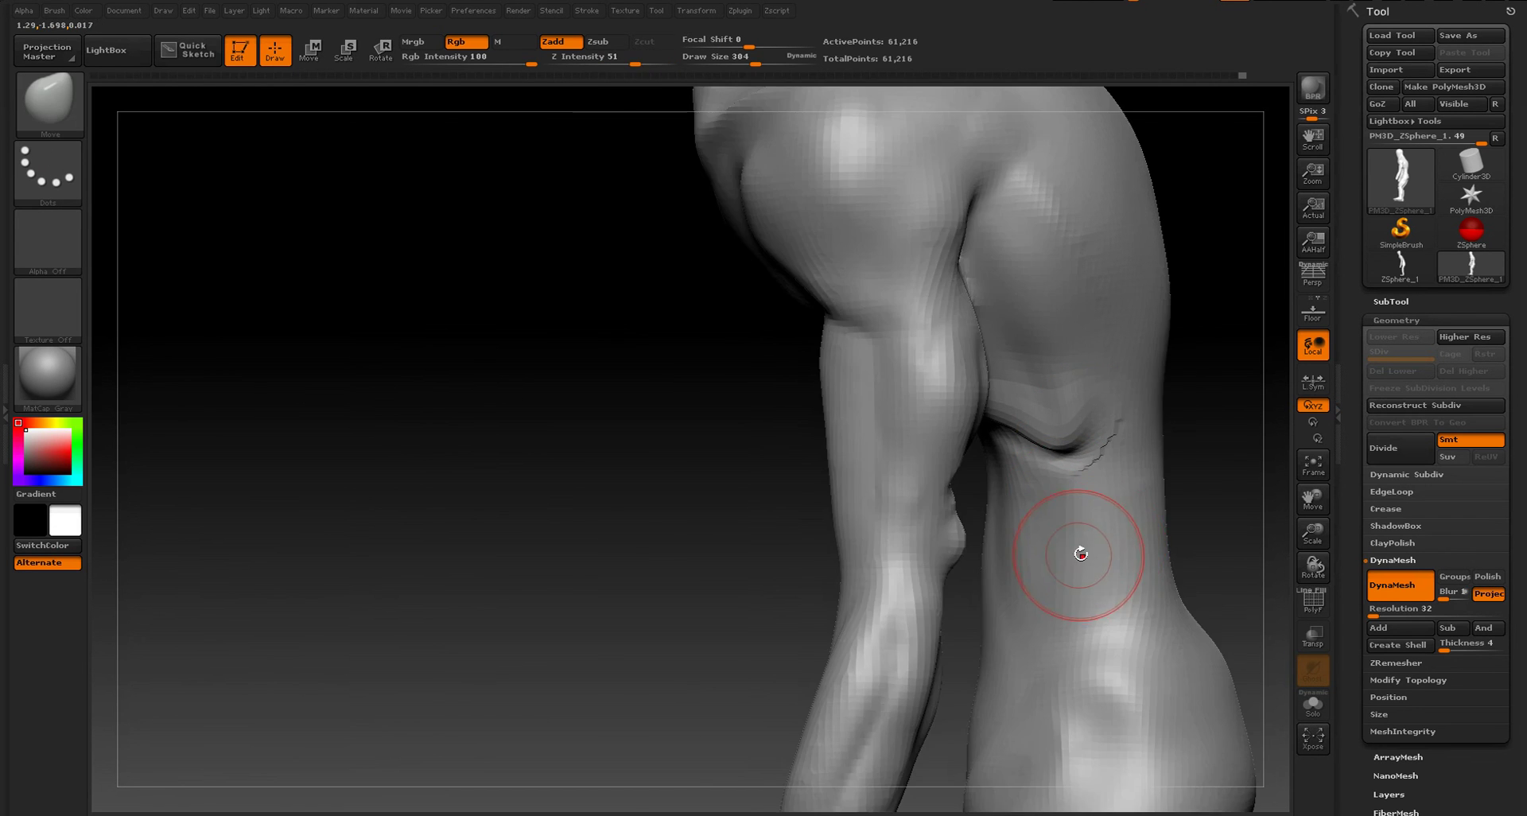
- Mask the whole pelvis from waist to upper thighs and invert the mask so only the pelvis is editable
key(f)
mouse_move(823, 388)
shift+mouse_down()
mouse_move(981, 431)
mouse_move(941, 423)
mouse_move(961, 398)
mouse_move(1026, 439)
mouse_move(1049, 399)
mouse_move(967, 488)
mouse_move(995, 393)
shift+mouse_up()
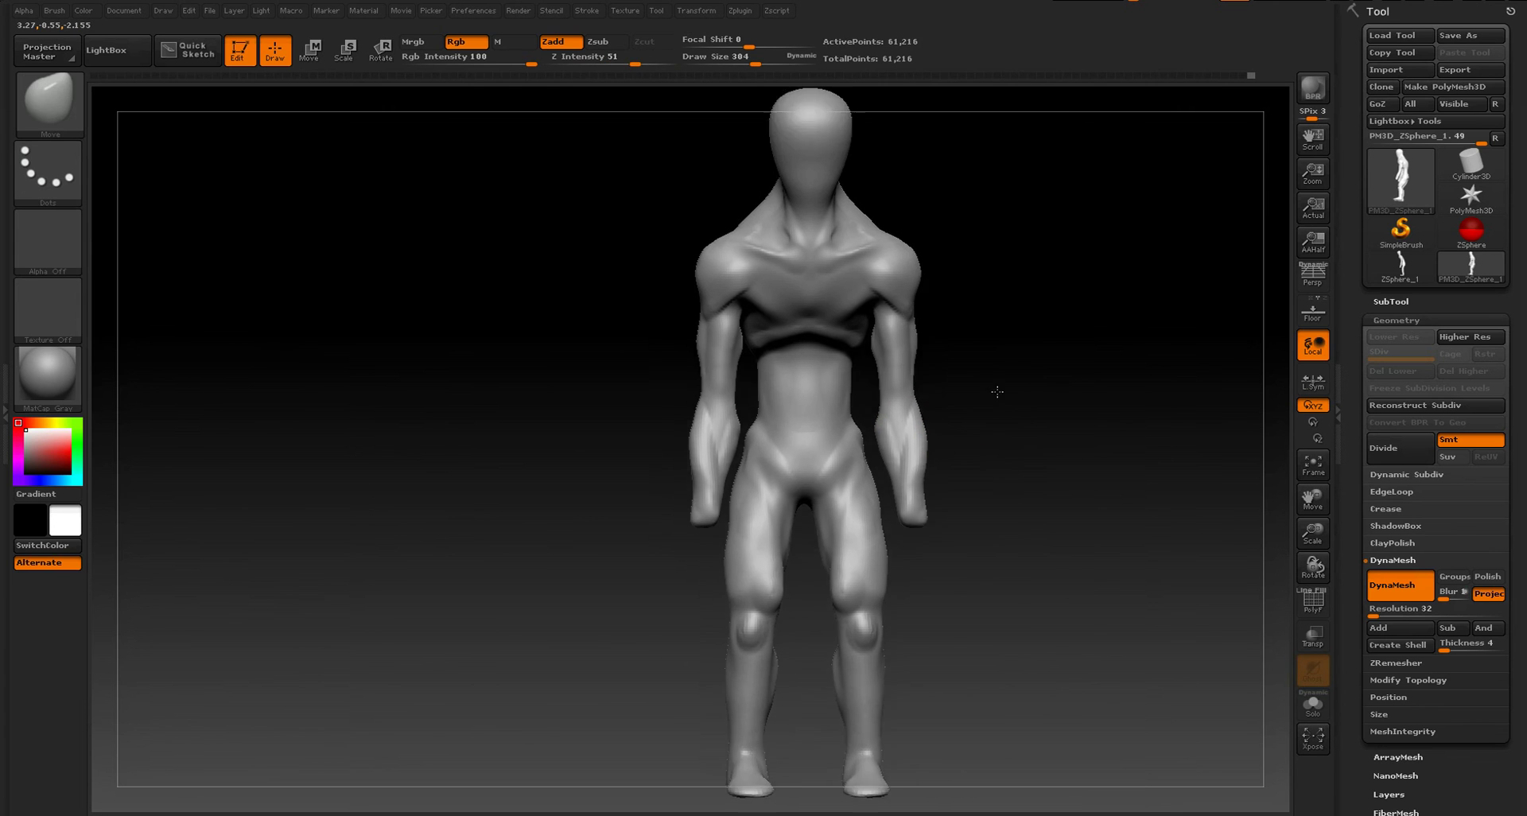
ctrl+right_drag(995, 393, 955, 597)
mouse_move(806, 482)
ctrl+mouse_down()
mouse_move(795, 517)
mouse_move(859, 429)
mouse_move(942, 455)
ctrl+mouse_up()
right_drag(888, 524, 771, 512)
mouse_move(770, 511)
ctrl+mouse_down()
mouse_move(796, 509)
mouse_move(837, 446)
mouse_move(803, 525)
mouse_move(743, 513)
mouse_move(873, 523)
ctrl+mouse_up()
mouse_move(873, 522)
right_down()
mouse_move(1015, 521)
mouse_move(980, 531)
right_up()
ctrl+drag(846, 534, 814, 529)
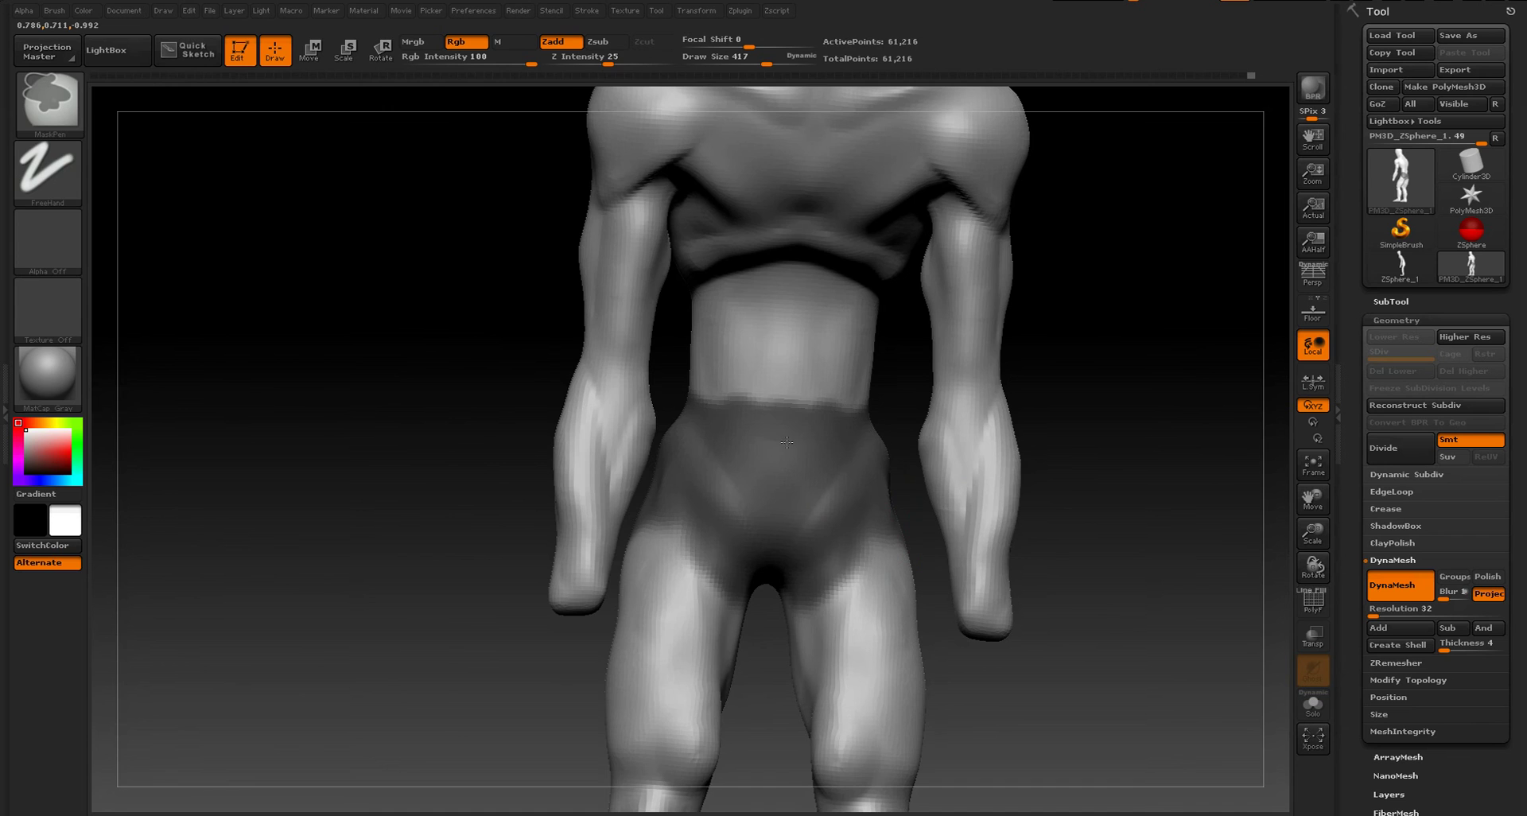
ctrl+click(1101, 497)
- Activate the Move brush and blur the mask edges around the waist and upper thighs
key(b)
key(m)
key(v)
right_drag(1114, 518, 1030, 517)
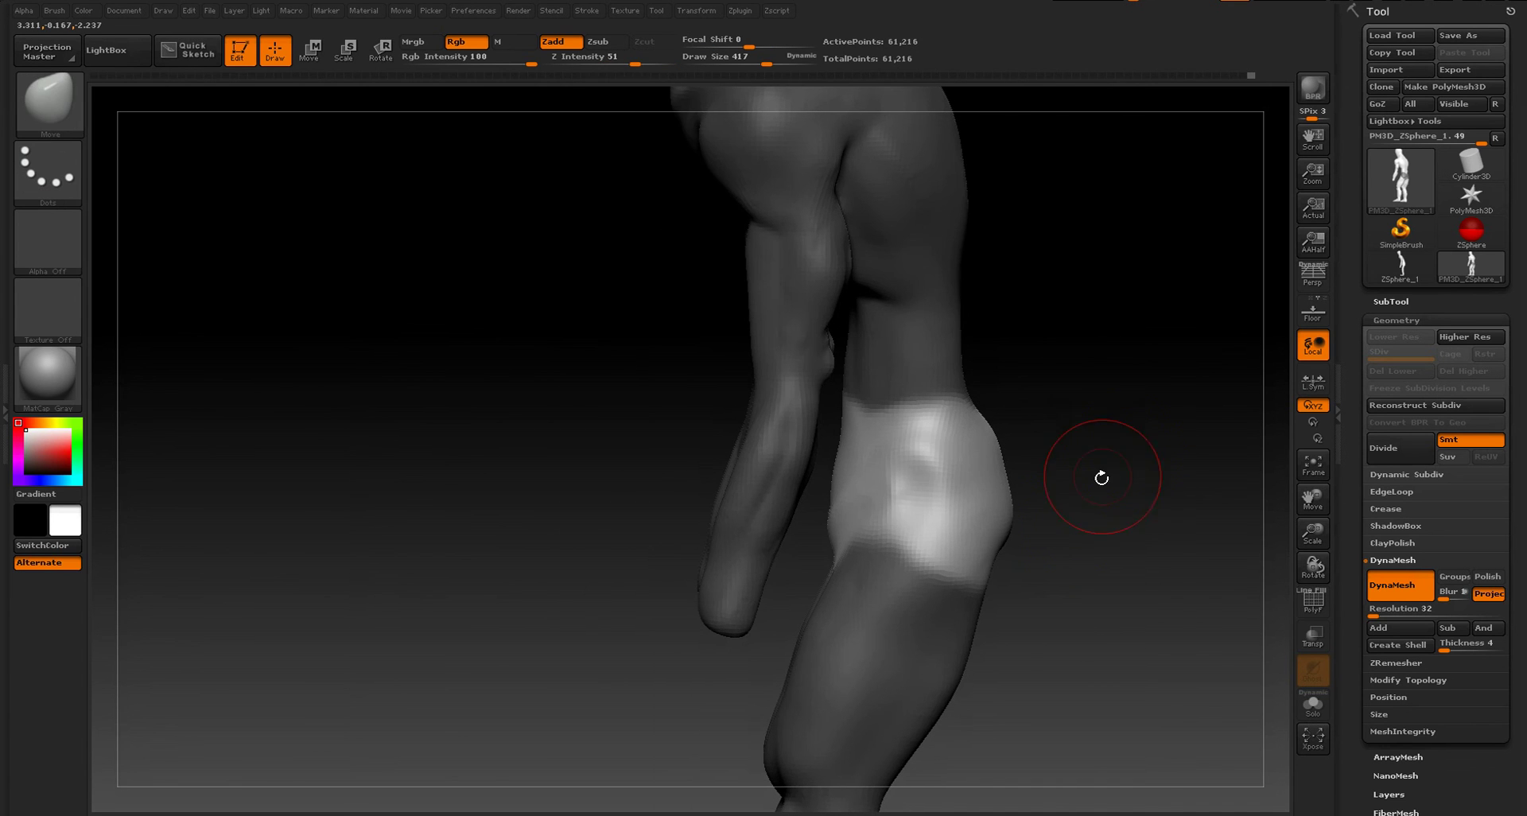
scroll(1401, 583, down, 5)
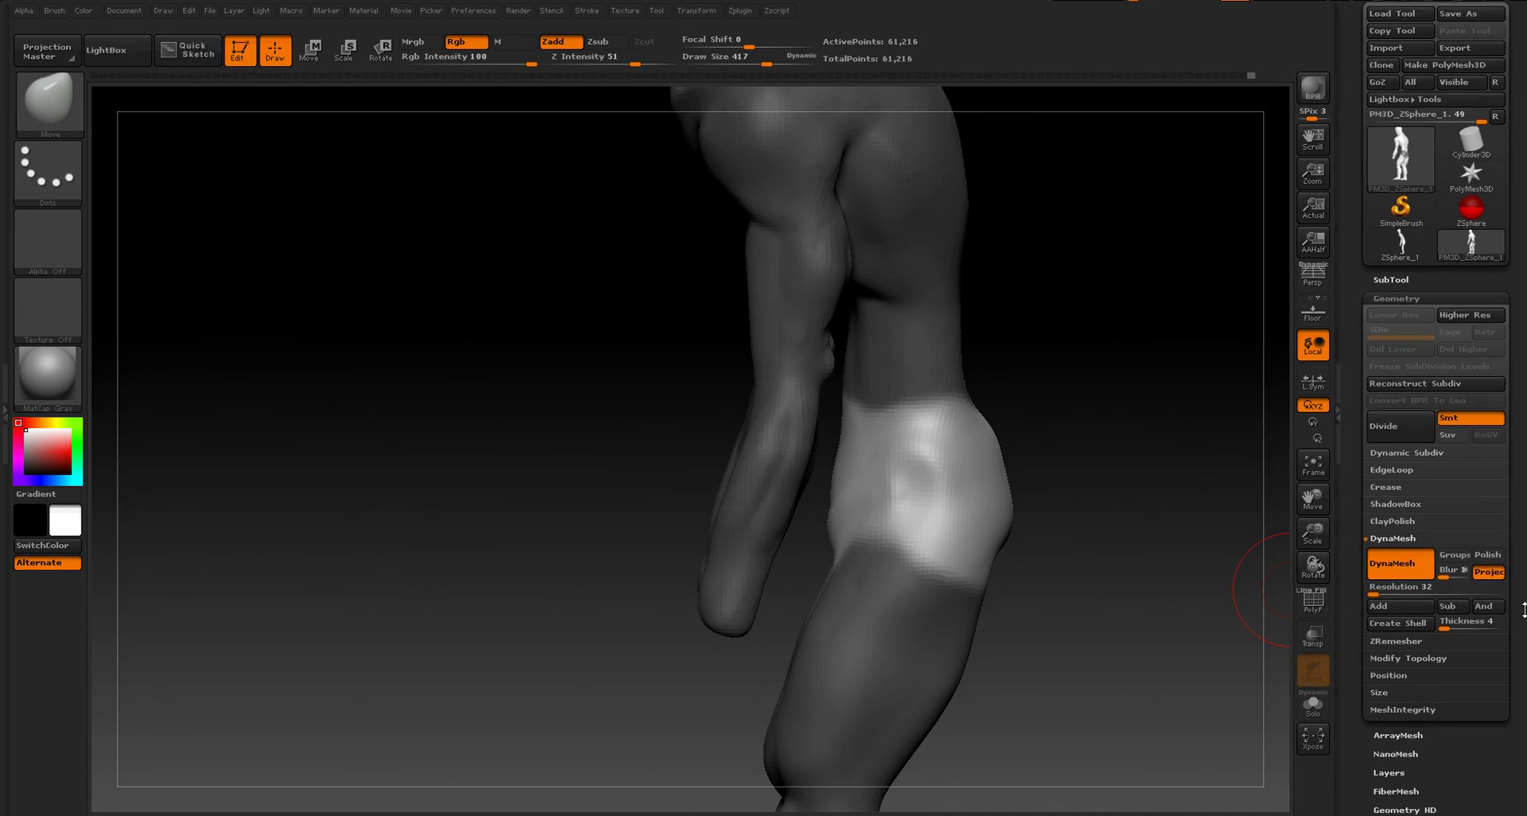
click(1398, 574)
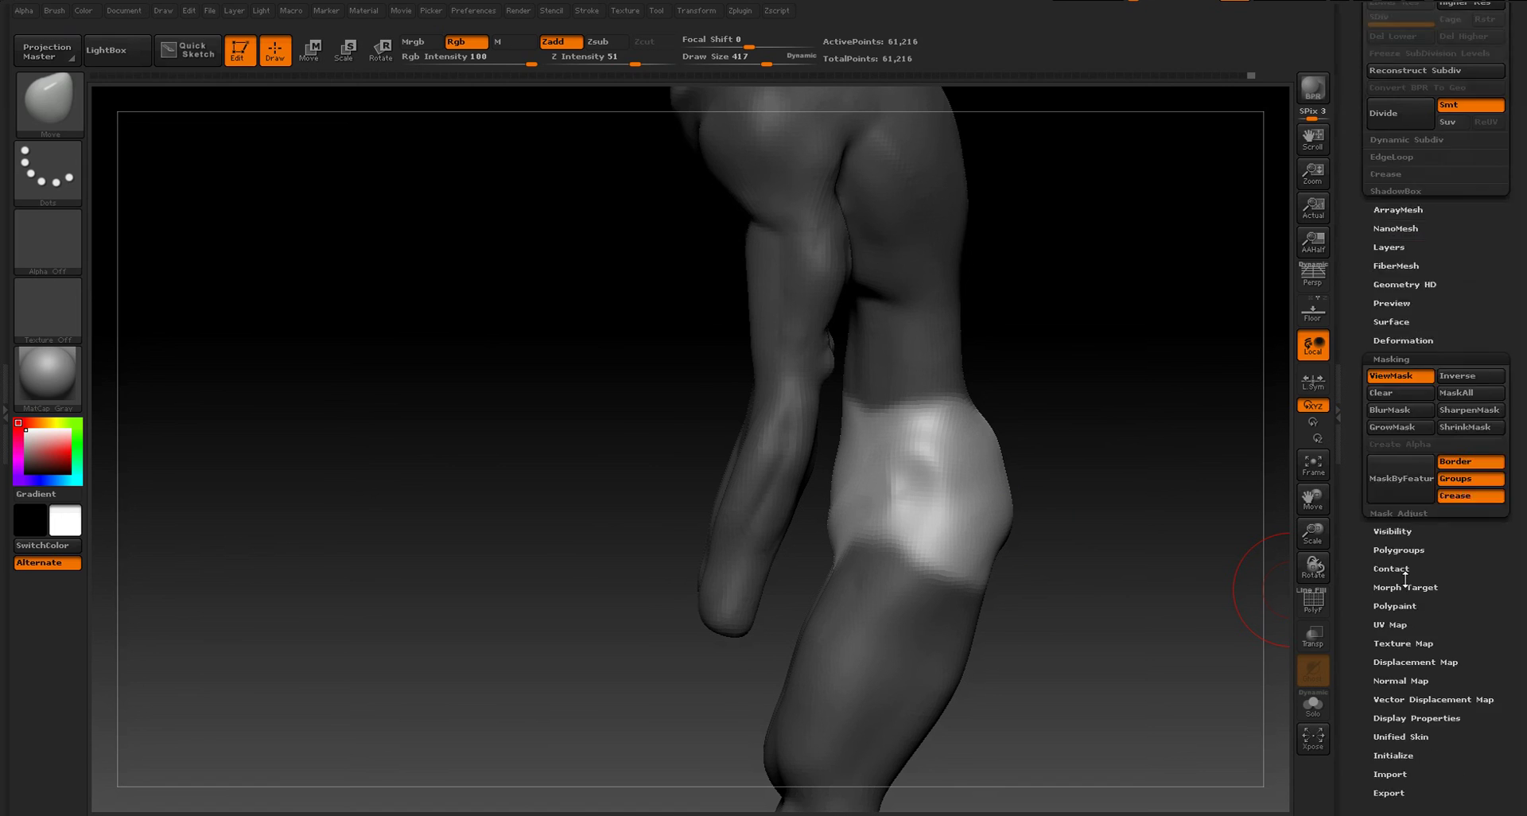
click(1405, 209)
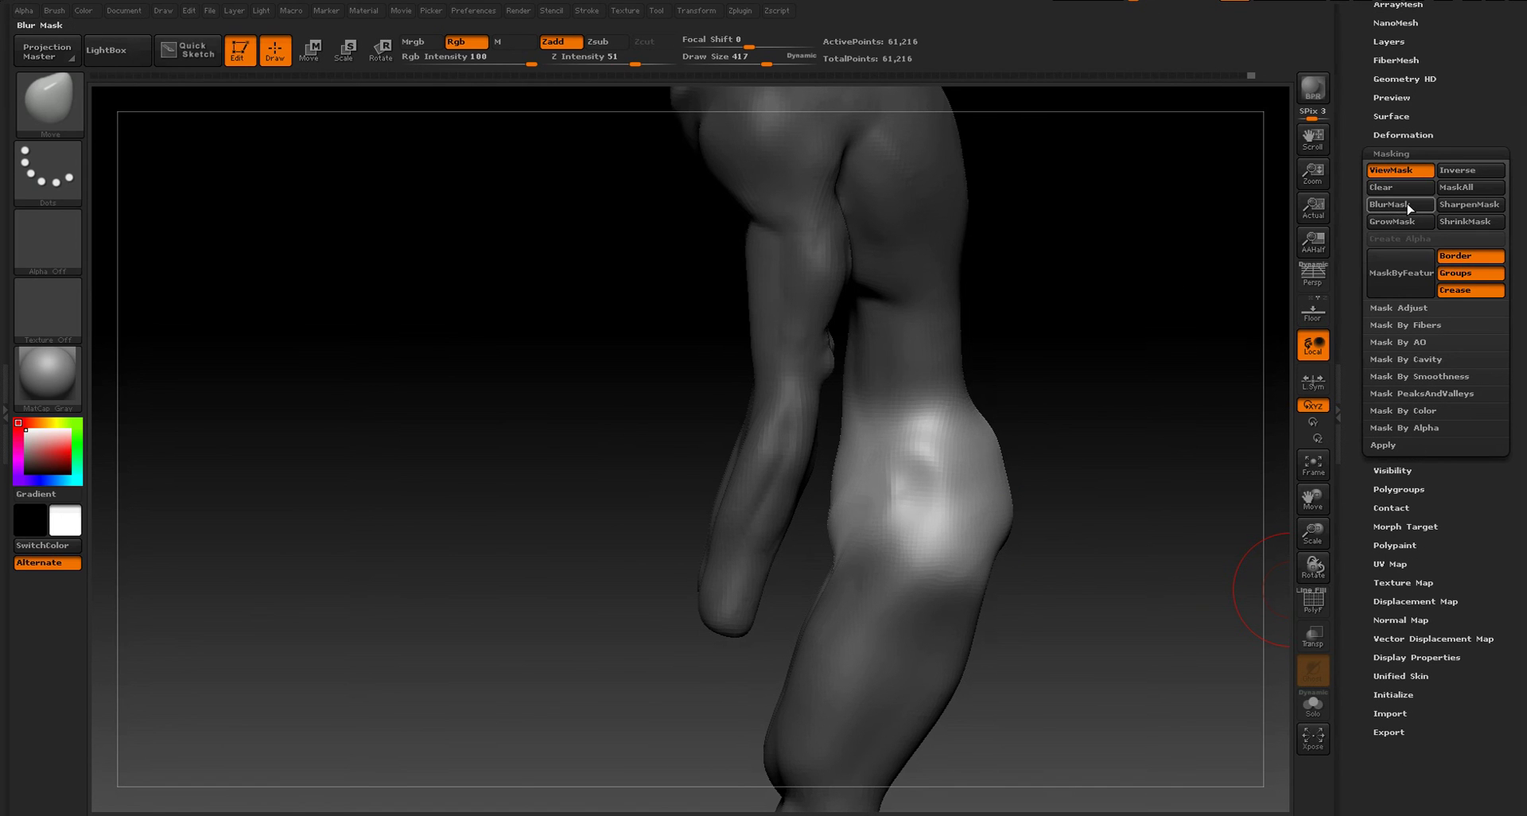
- Shift the unmasked pelvis with a short Transpose move line along the side of the hip, and clear the mask
drag(1023, 420, 1057, 440)
key(w)
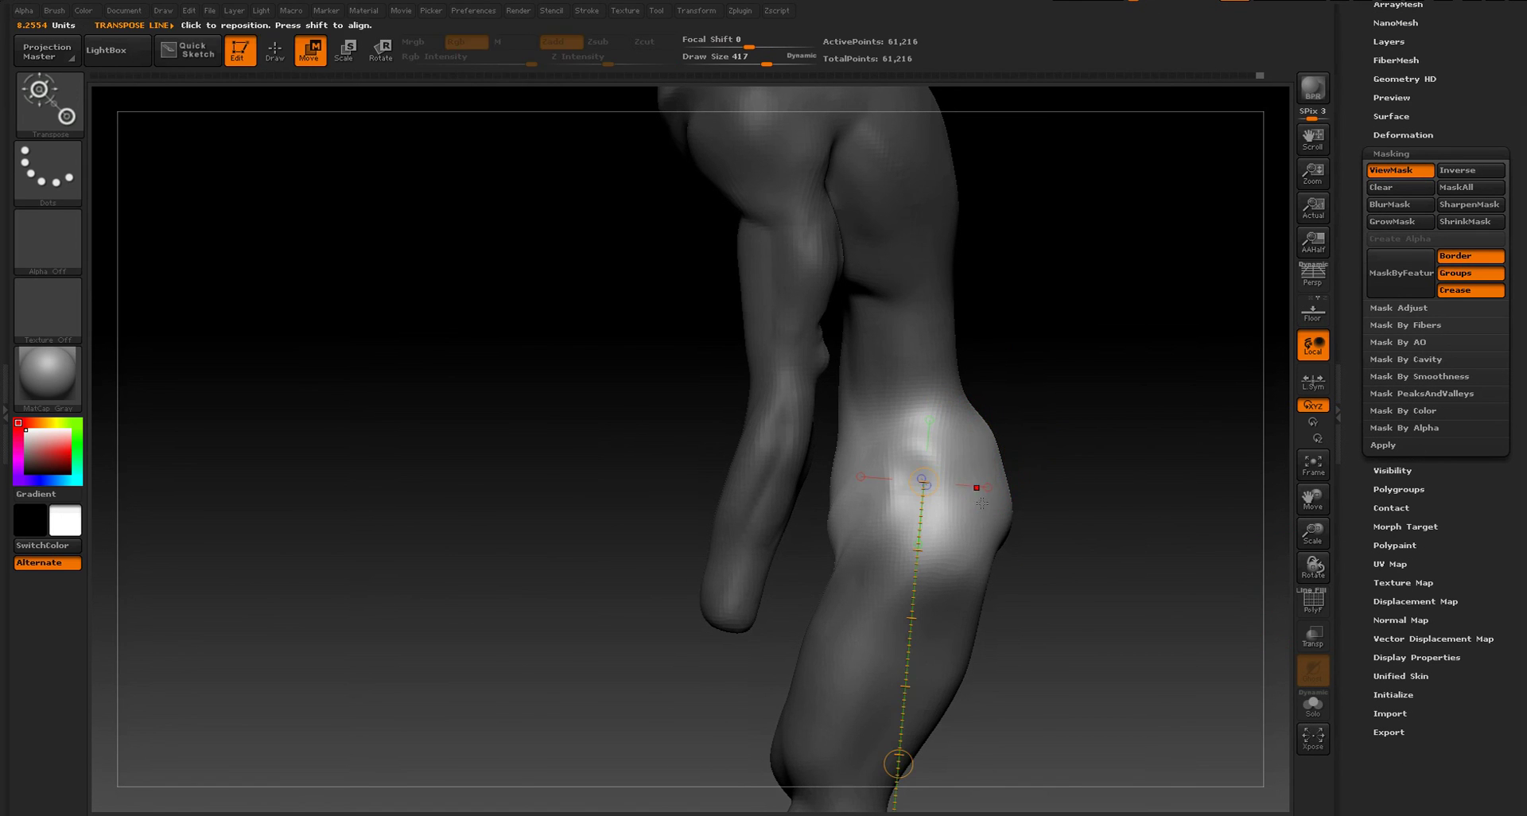
drag(923, 400, 921, 569)
drag(927, 483, 934, 466)
shift+drag(1027, 477, 952, 482)
key(f)
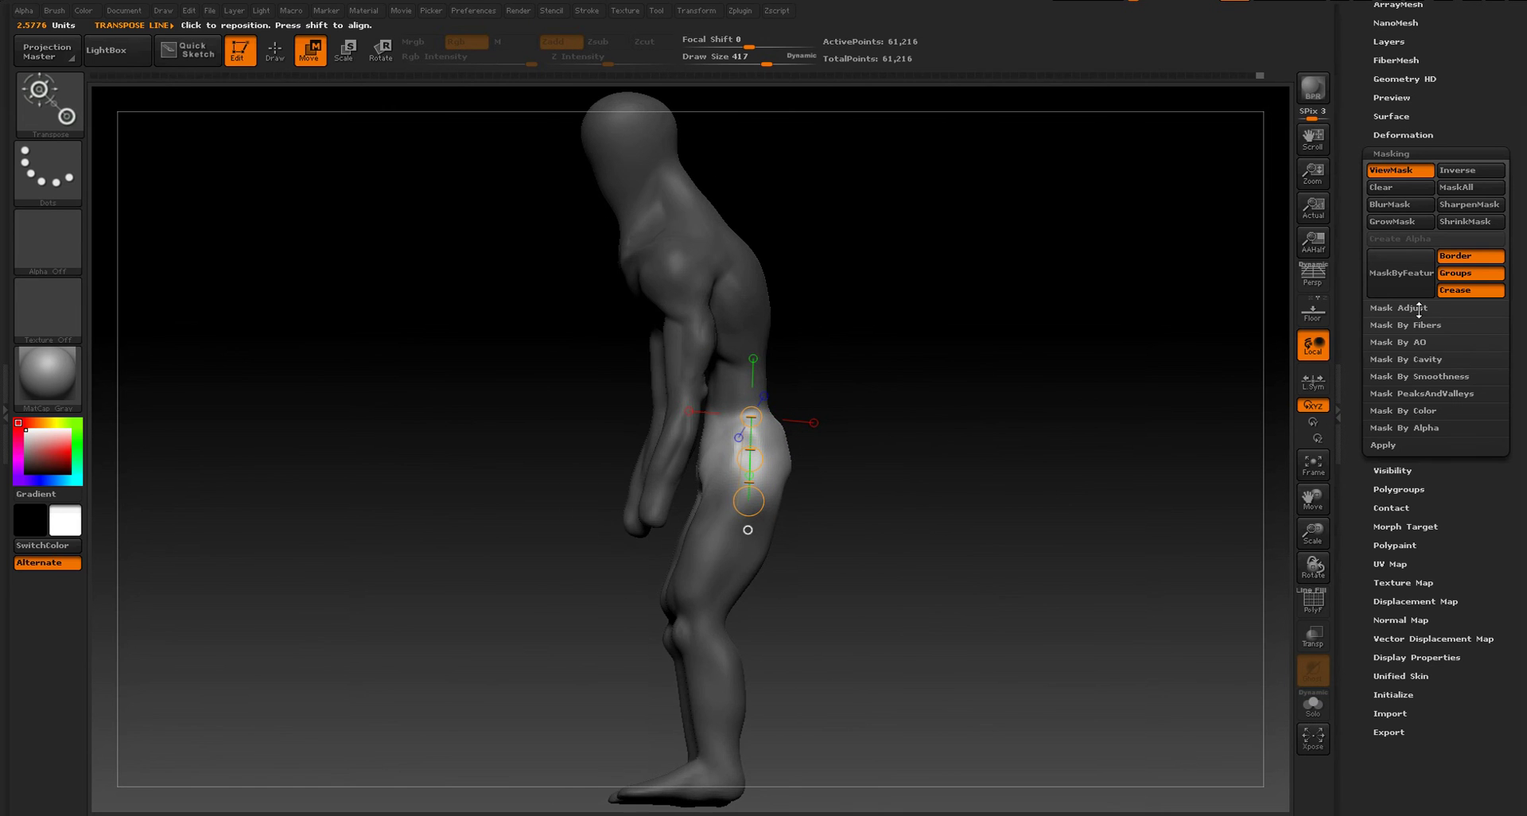
click(1401, 186)
- Reshape the hips and buttocks from the front and back with the Move brush at a draw size of 417
mouse_move(862, 463)
mouse_down()
mouse_move(926, 491)
mouse_move(1004, 397)
mouse_up()
key(q)
ctrl+right_drag(995, 384, 980, 522)
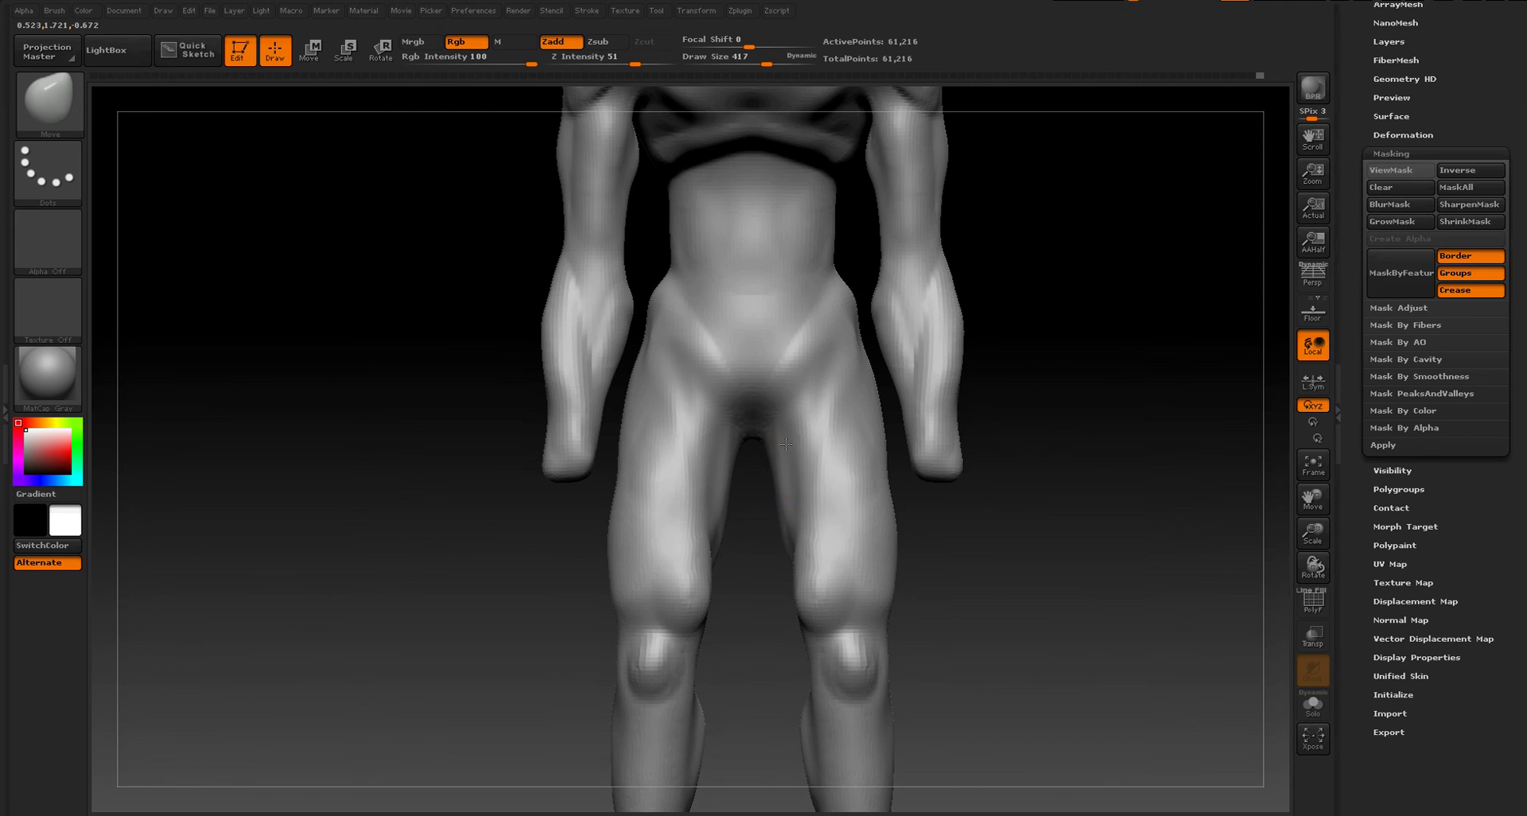
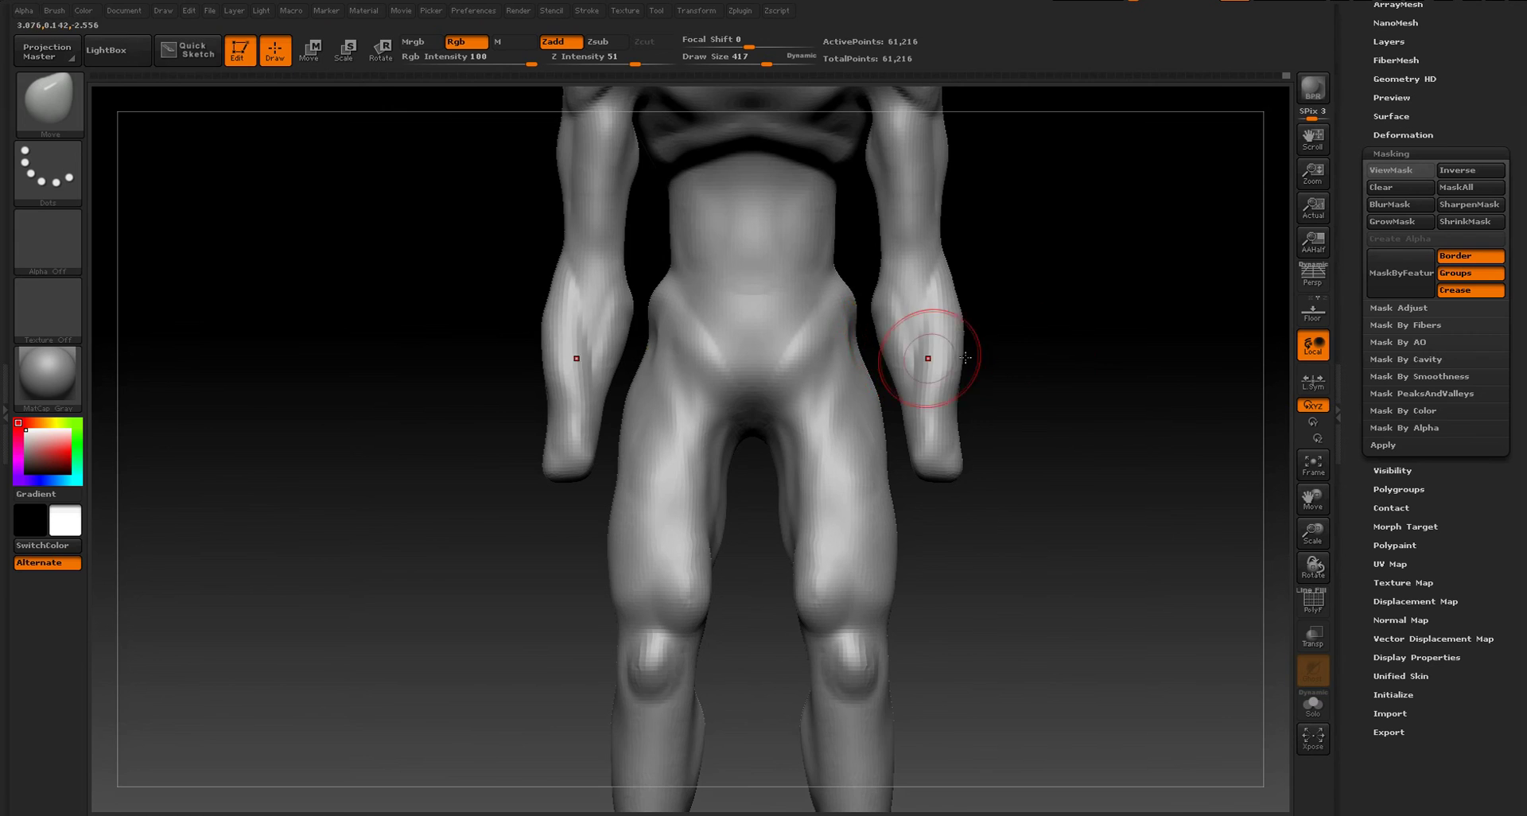
drag(965, 358, 917, 363)
shift+drag(1082, 349, 1066, 349)
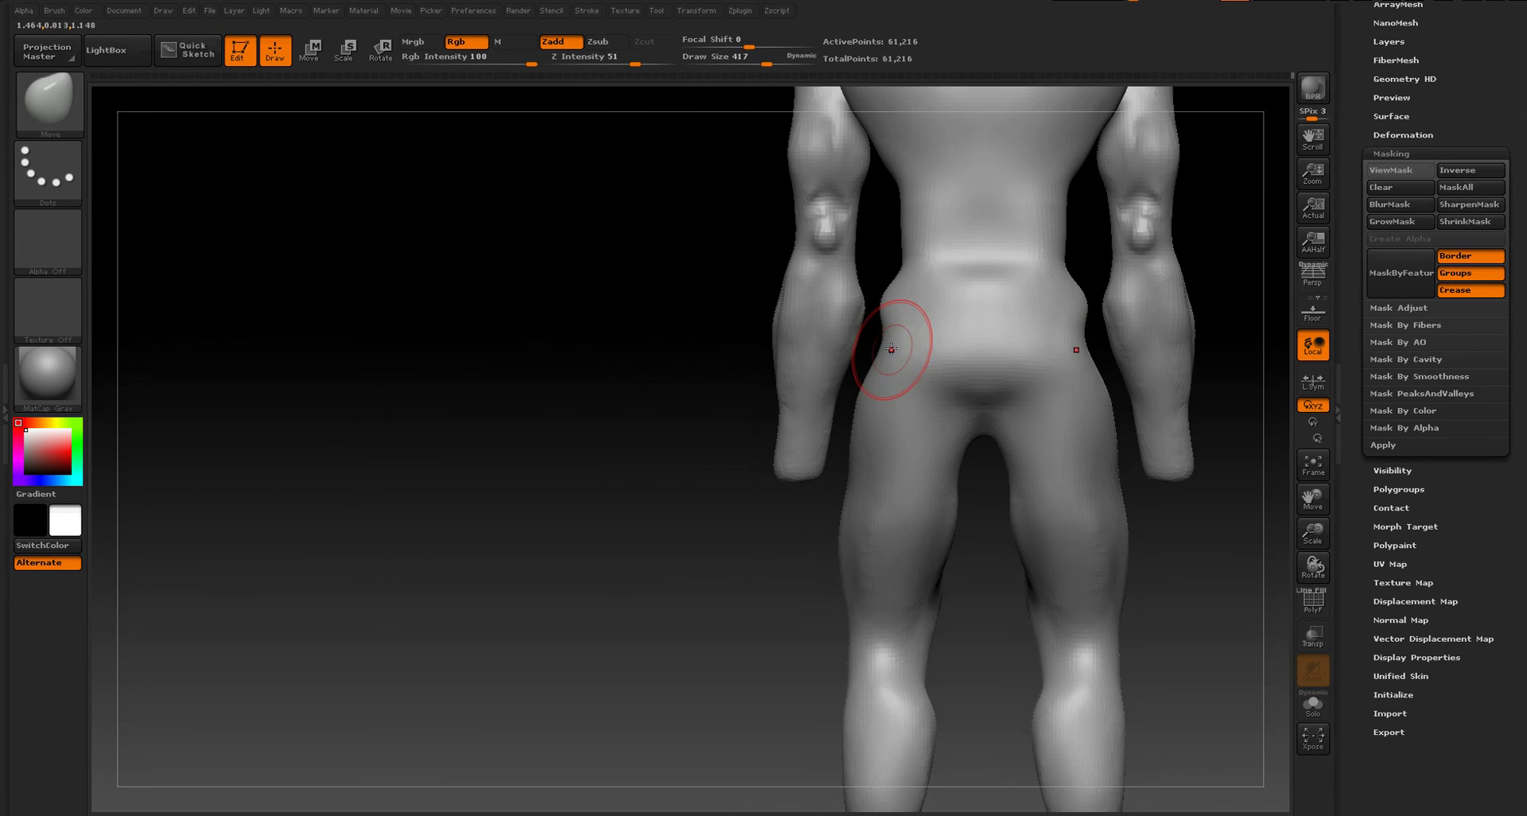
mouse_move(947, 388)
mouse_down()
mouse_move(980, 411)
mouse_move(929, 401)
mouse_move(942, 415)
mouse_up()
mouse_move(966, 413)
mouse_down()
mouse_move(968, 426)
mouse_move(931, 418)
mouse_up()
drag(752, 414, 822, 444)
drag(986, 366, 1057, 413)
key(f)
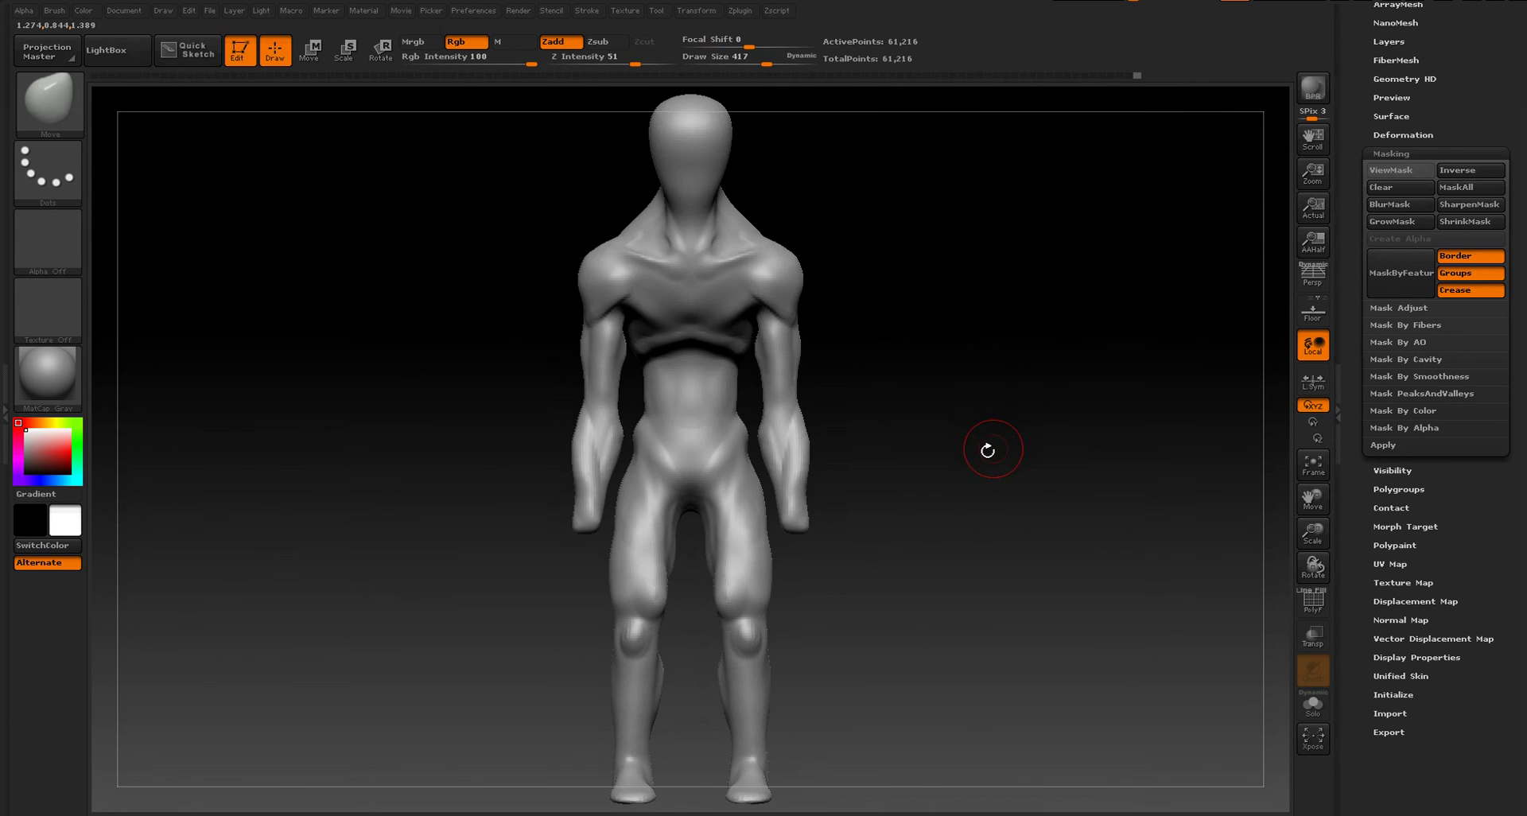
- Adjust the flank just below the side edges of the ribcage with the Move brush, and smooth the transition into the waist
drag(986, 453, 969, 482)
mouse_move(970, 482)
shift+right_down()
mouse_move(1040, 313)
mouse_move(923, 517)
shift+right_up()
shift+drag(920, 668, 889, 415)
mouse_move(1177, 135)
alt+mouse_down()
mouse_move(1162, 478)
mouse_move(1147, 406)
mouse_move(1130, 421)
alt+mouse_up()
drag(869, 448, 874, 475)
drag(842, 411, 843, 418)
mouse_move(1091, 469)
shift+mouse_down()
mouse_move(1094, 485)
mouse_move(993, 455)
shift+mouse_up()
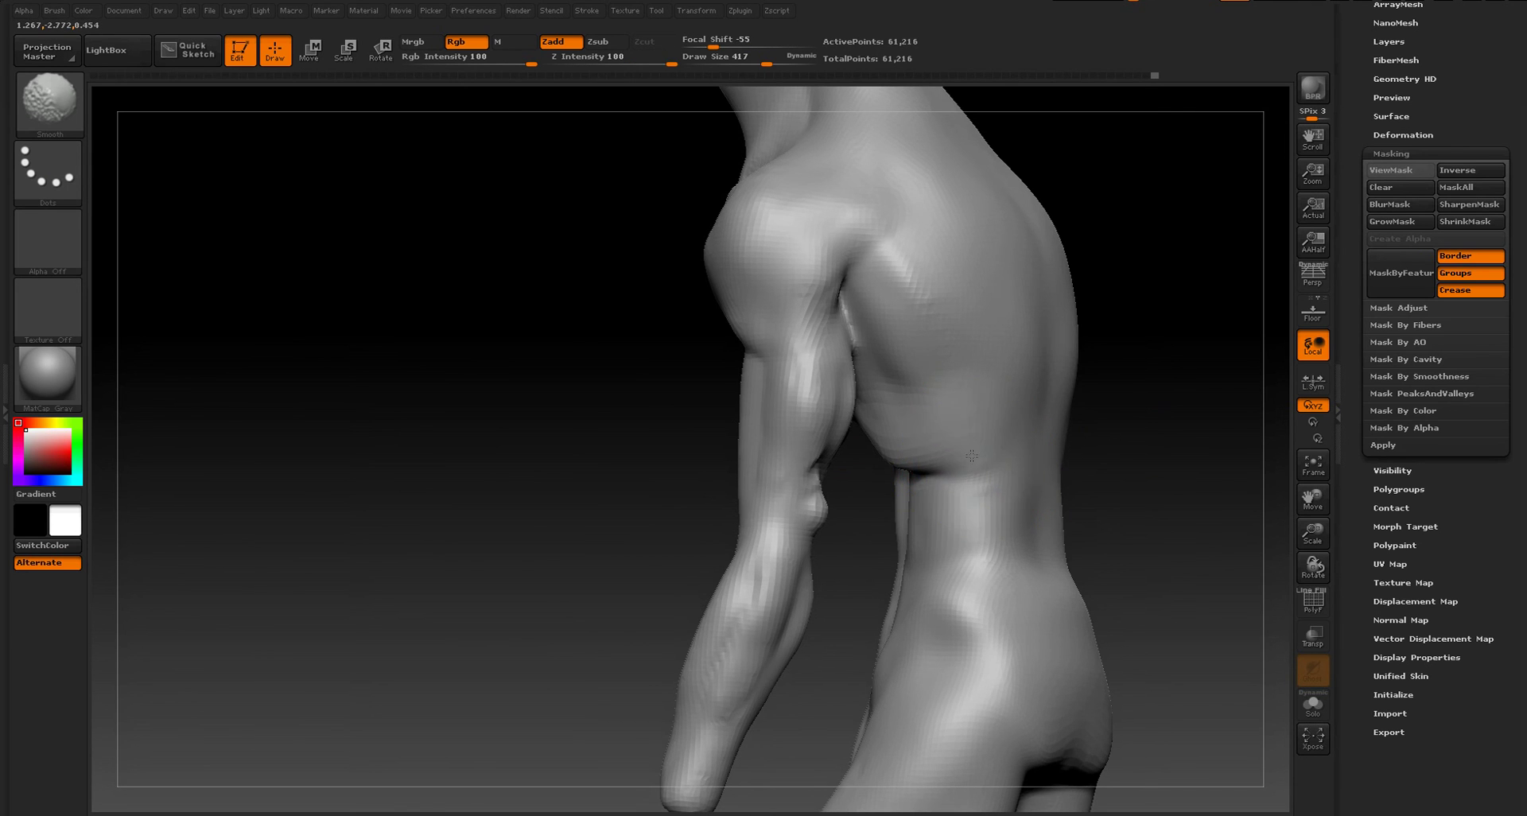
shift+drag(1149, 432, 1176, 451)
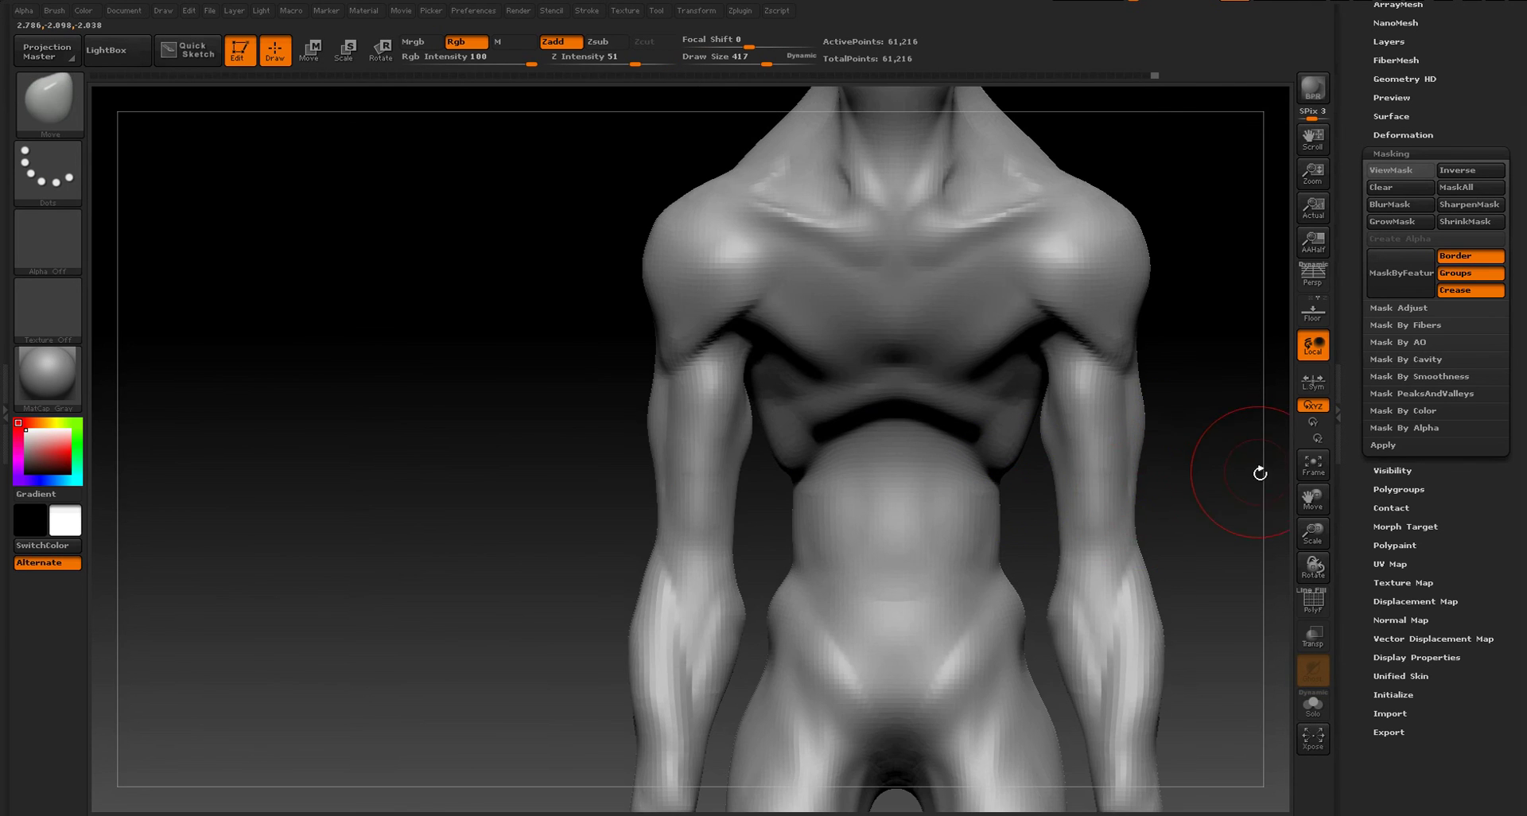
key(f)
- Sculpt the upper inner thighs with the ClayBuildup brush at a draw size of 101, and smooth them at a draw size of 232
mouse_move(1176, 504)
mouse_down()
mouse_move(979, 396)
mouse_move(1092, 404)
mouse_move(1016, 359)
mouse_move(1049, 399)
mouse_move(1043, 464)
mouse_move(1107, 326)
mouse_move(961, 443)
mouse_move(823, 398)
mouse_up()
key(b)
click(375, 405)
key(s)
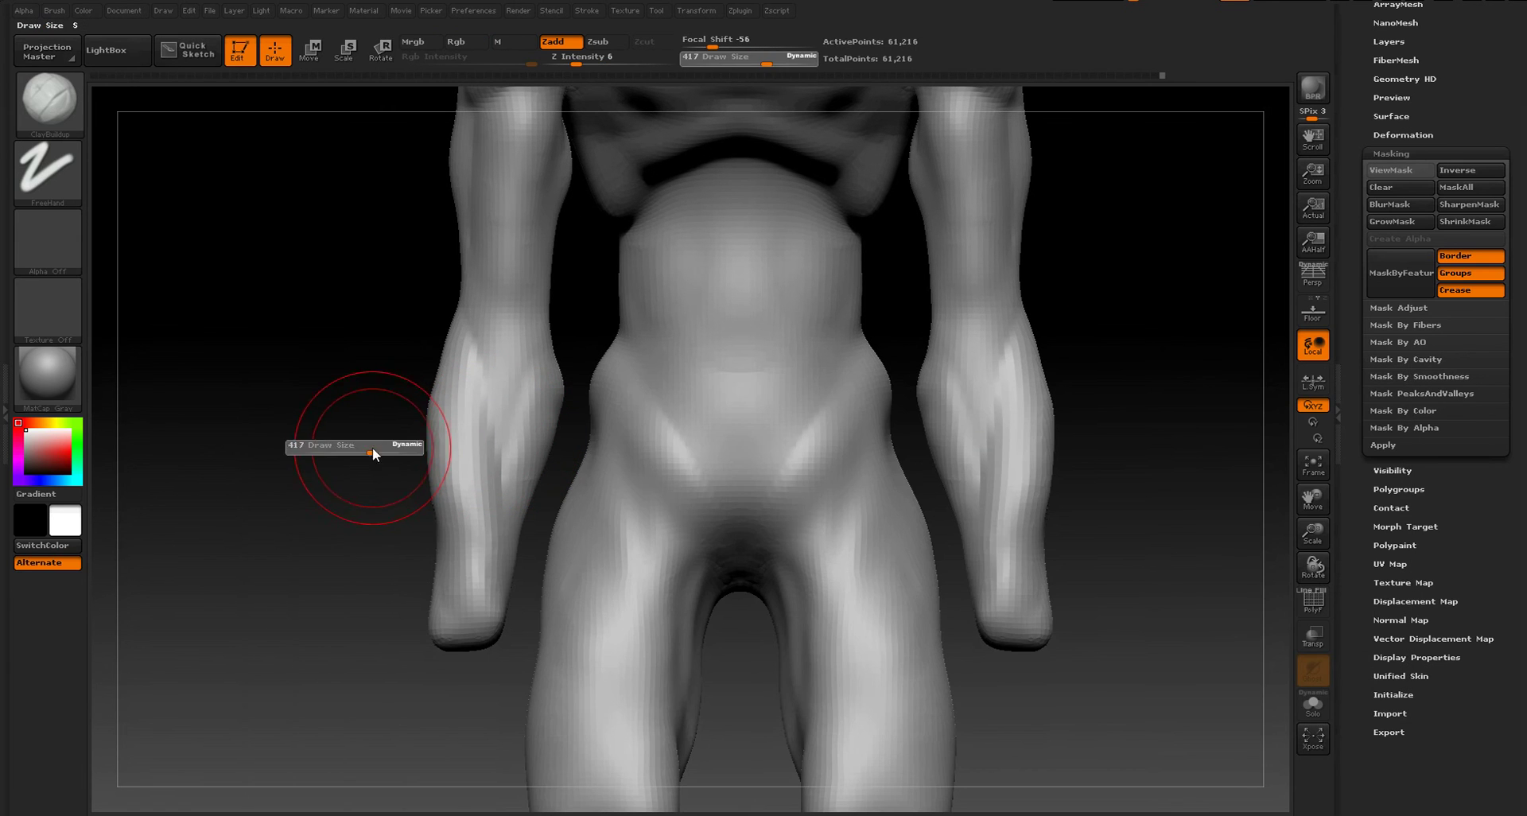
drag(337, 451, 329, 451)
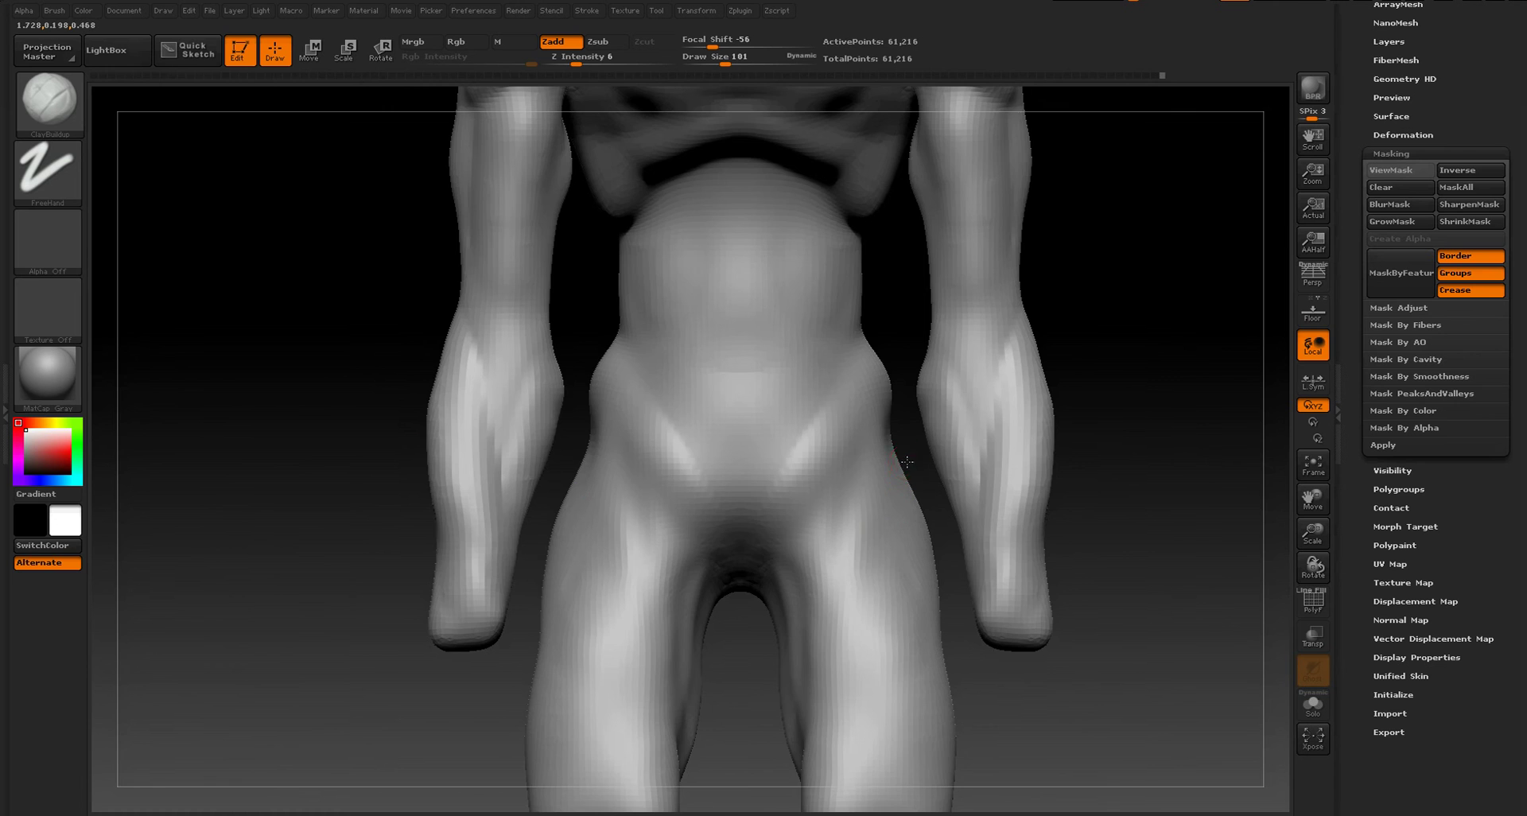
mouse_move(907, 462)
mouse_down()
mouse_move(947, 471)
mouse_move(905, 375)
mouse_move(823, 556)
mouse_up()
mouse_move(857, 395)
mouse_down()
mouse_move(812, 637)
mouse_move(839, 636)
mouse_up()
key(s)
shift+drag(860, 398, 833, 497)
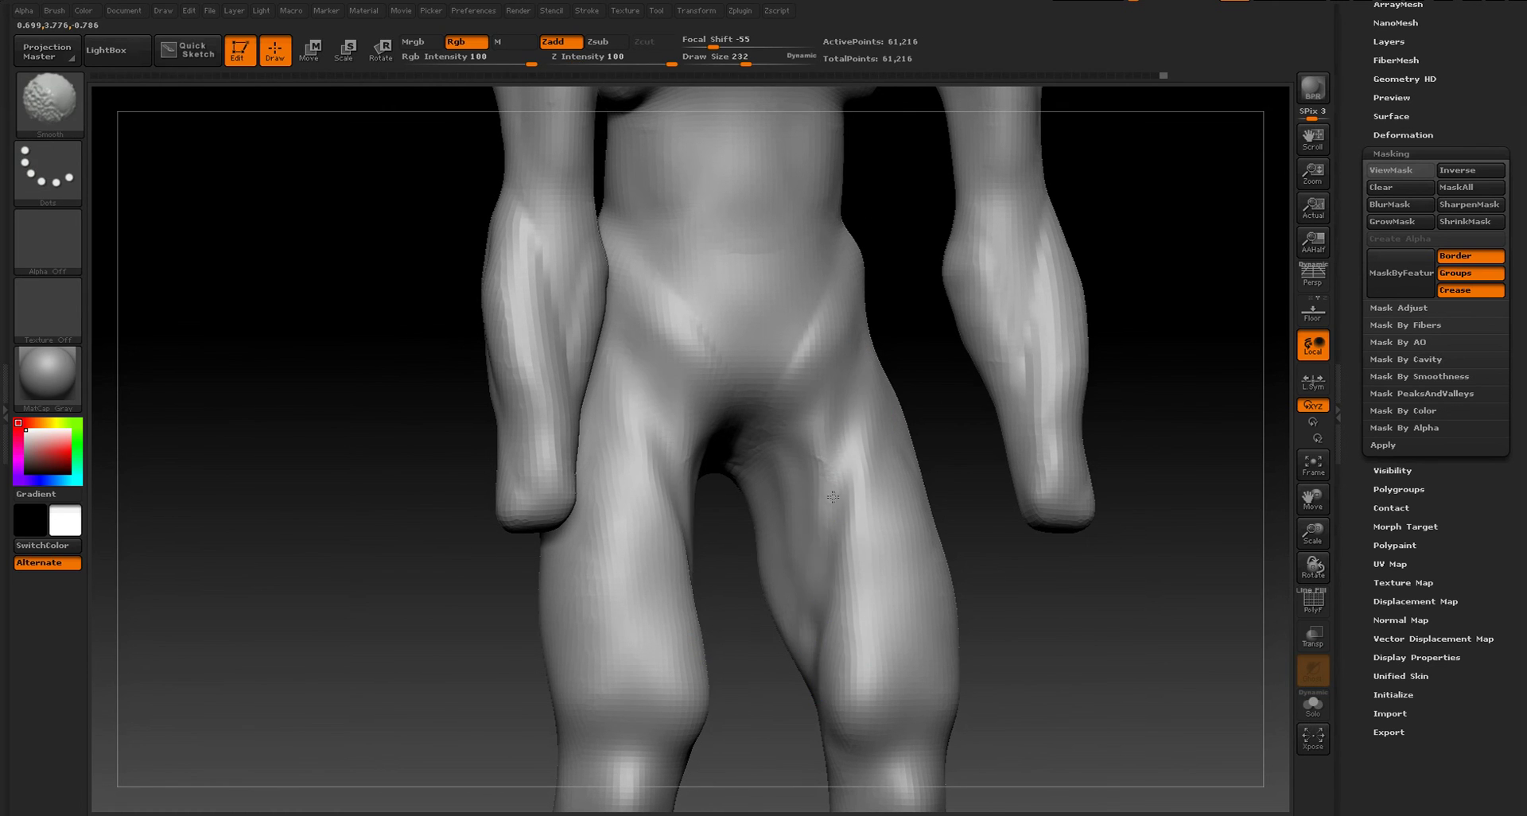
- Sculpt the lower end of the thigh muscles just above the kneecaps with the ClayBuildup brush, reducing its draw size to 197
key(f)
mouse_move(914, 586)
shift+right_down()
mouse_move(856, 617)
mouse_move(908, 449)
mouse_move(908, 611)
shift+right_up()
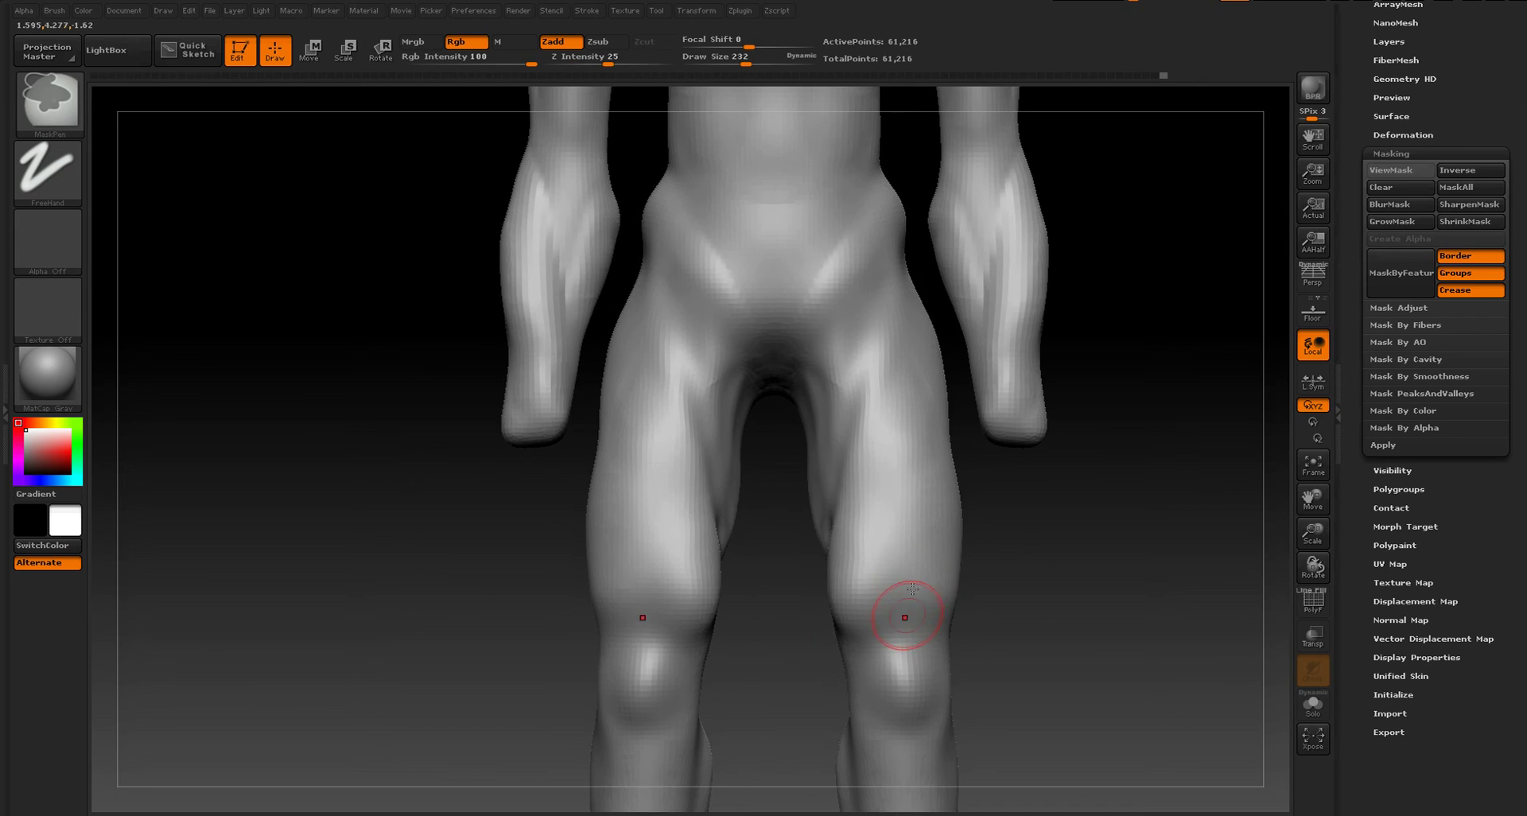
key(s)
mouse_move(894, 598)
mouse_down()
mouse_move(869, 603)
mouse_move(878, 623)
mouse_move(889, 579)
mouse_up()
key(s)
mouse_move(930, 604)
right_down()
mouse_move(1044, 611)
mouse_move(856, 624)
mouse_move(771, 580)
mouse_move(834, 574)
right_up()
right_drag(1040, 531, 1010, 582)
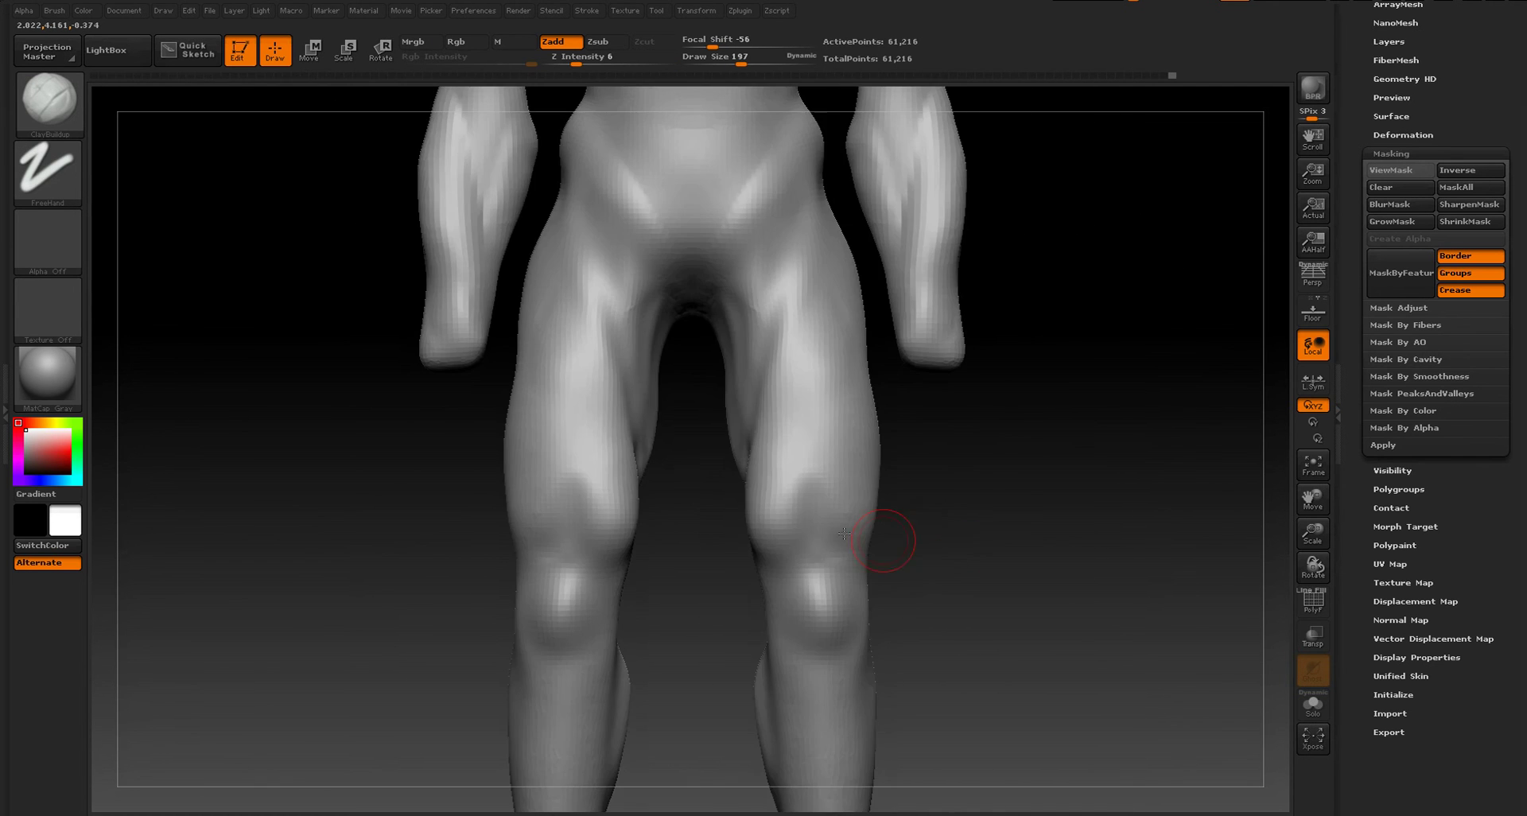
- Isolate both knees and reshape their outer contours with the Move brush at a draw size of 325
ctrl+shift+drag(687, 441, 868, 646)
mouse_move(1030, 535)
right_down()
mouse_move(1109, 539)
mouse_move(968, 532)
mouse_move(1037, 422)
mouse_move(743, 443)
right_up()
key(b)
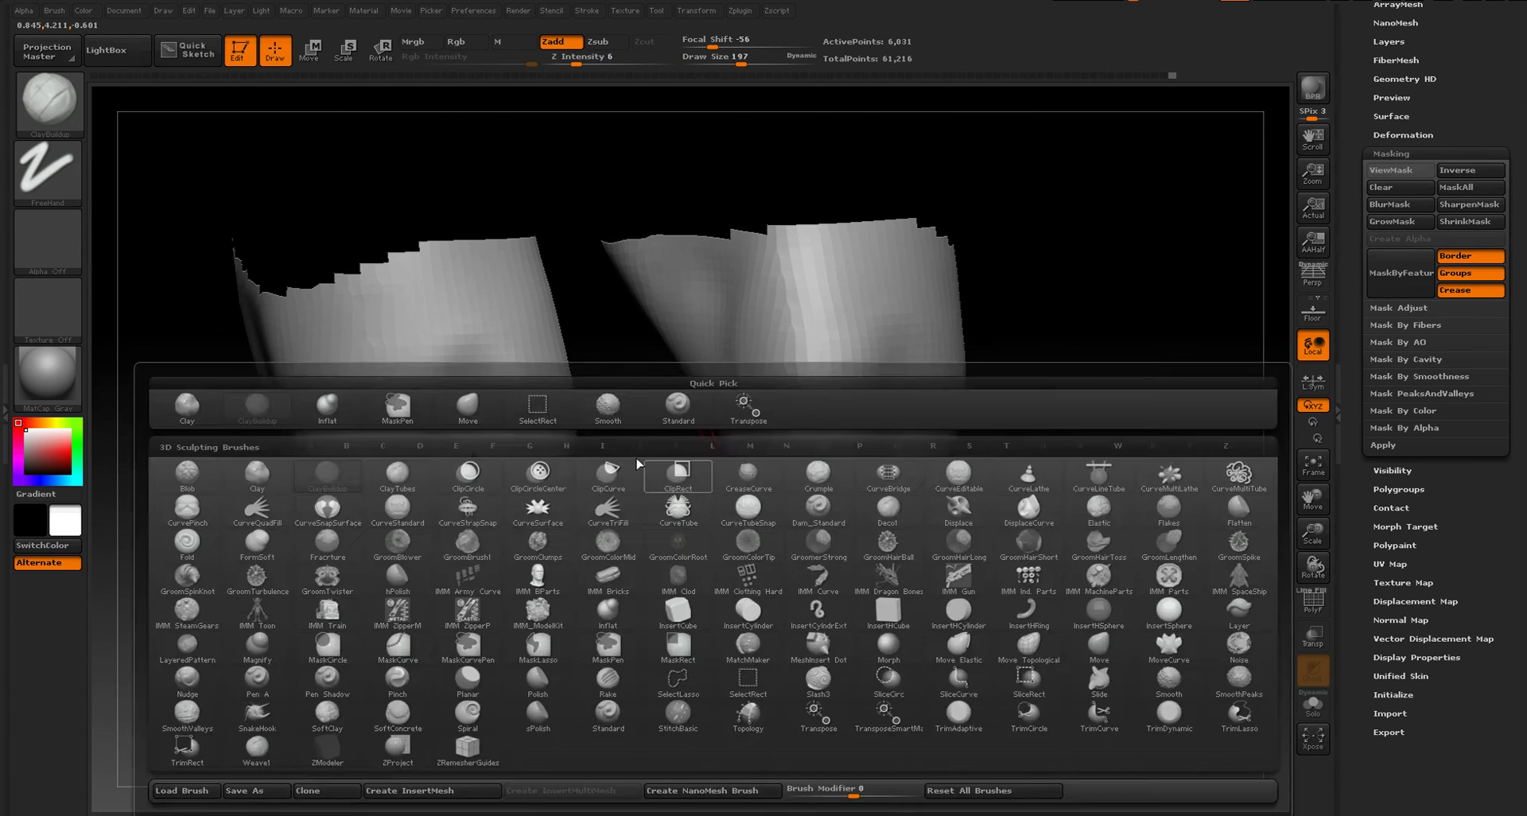
key(b)
click(374, 413)
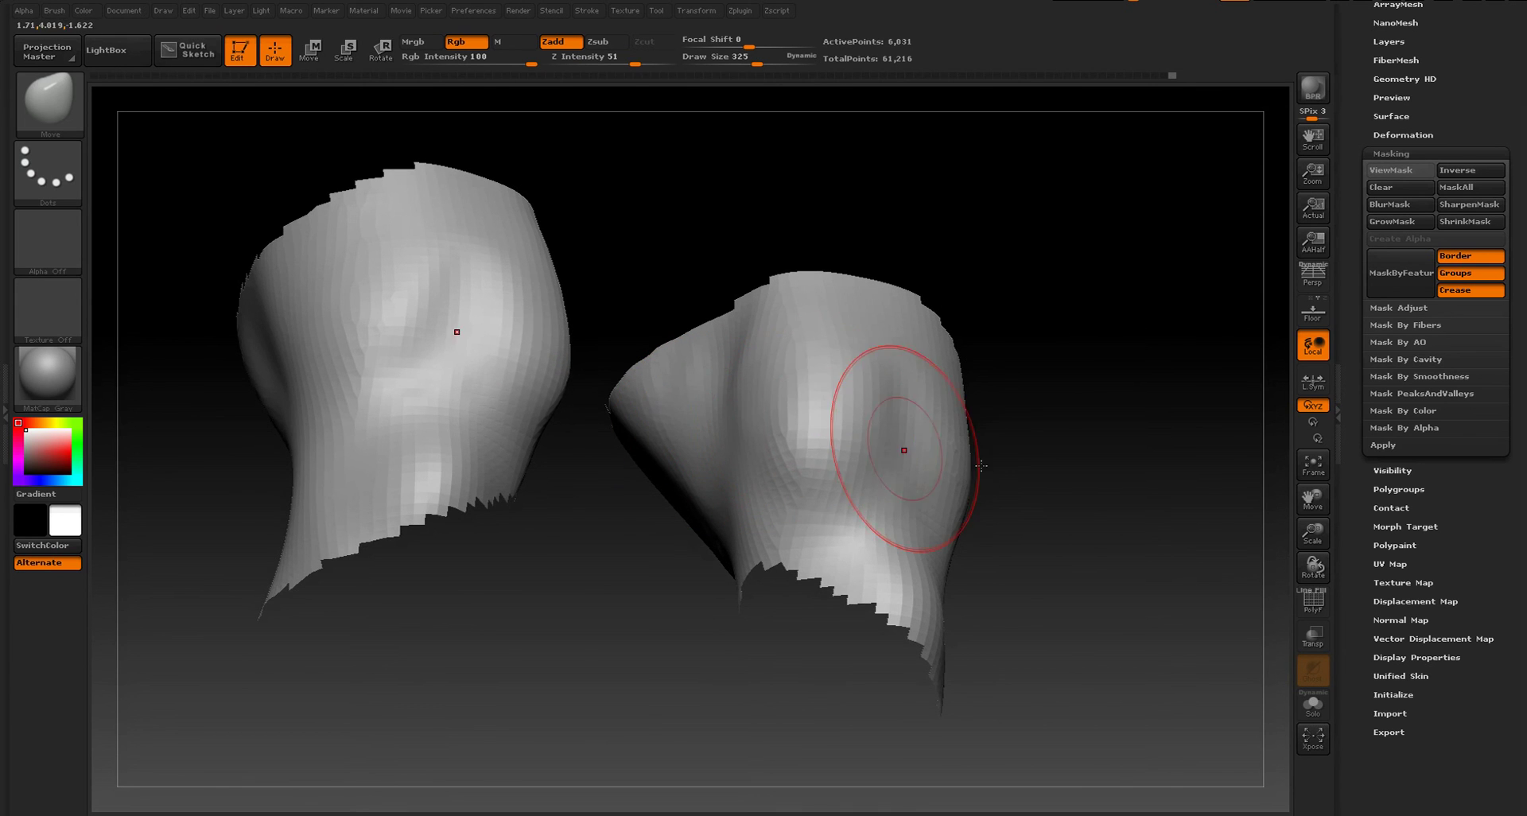
right_drag(981, 465, 917, 447)
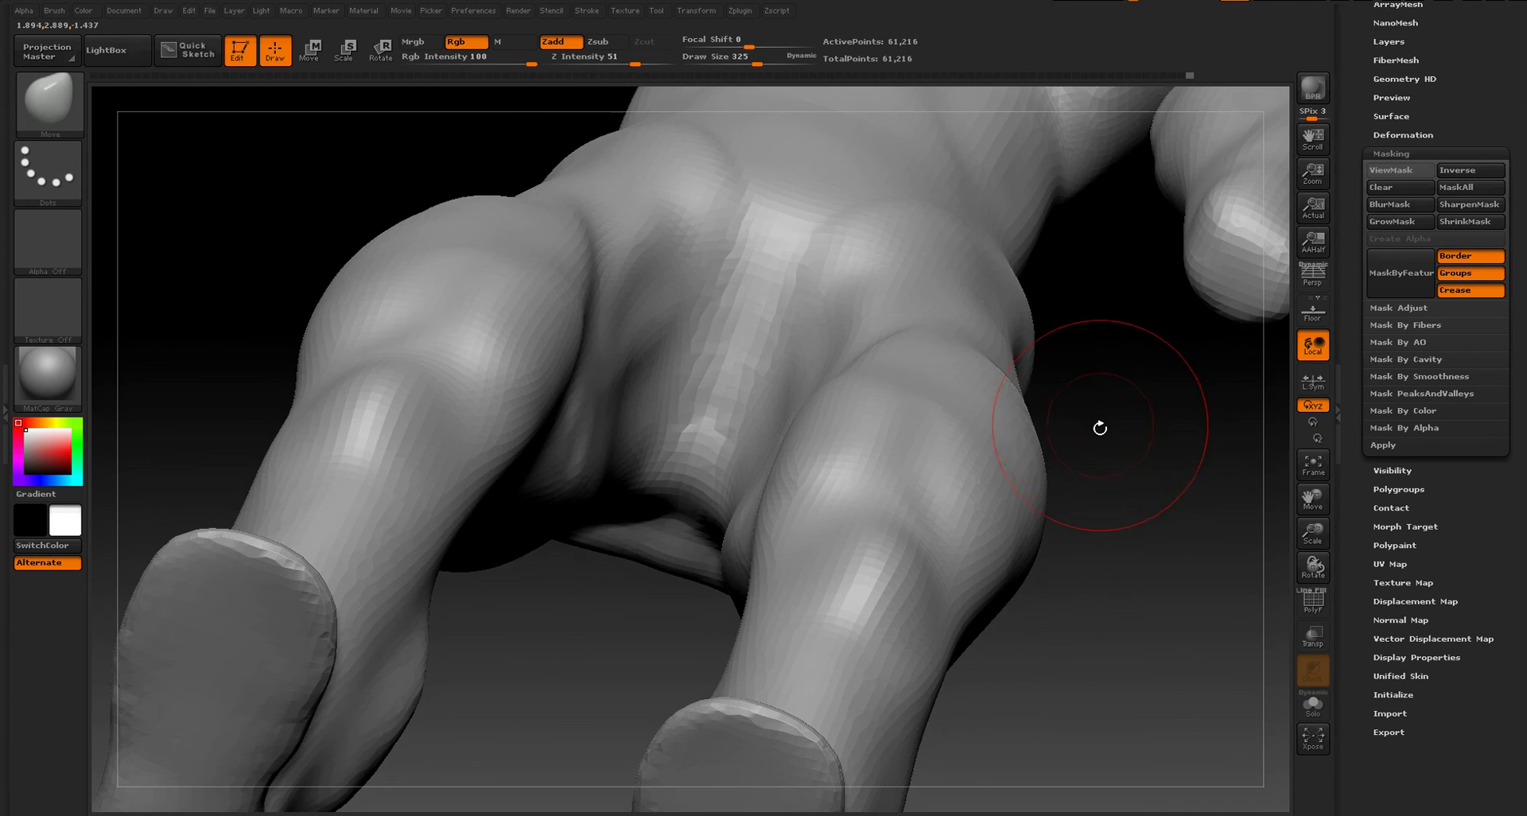
- Show the whole body again and smooth the groin and upper inner thighs
alt+drag(1100, 428, 852, 513)
drag(851, 514, 1030, 548)
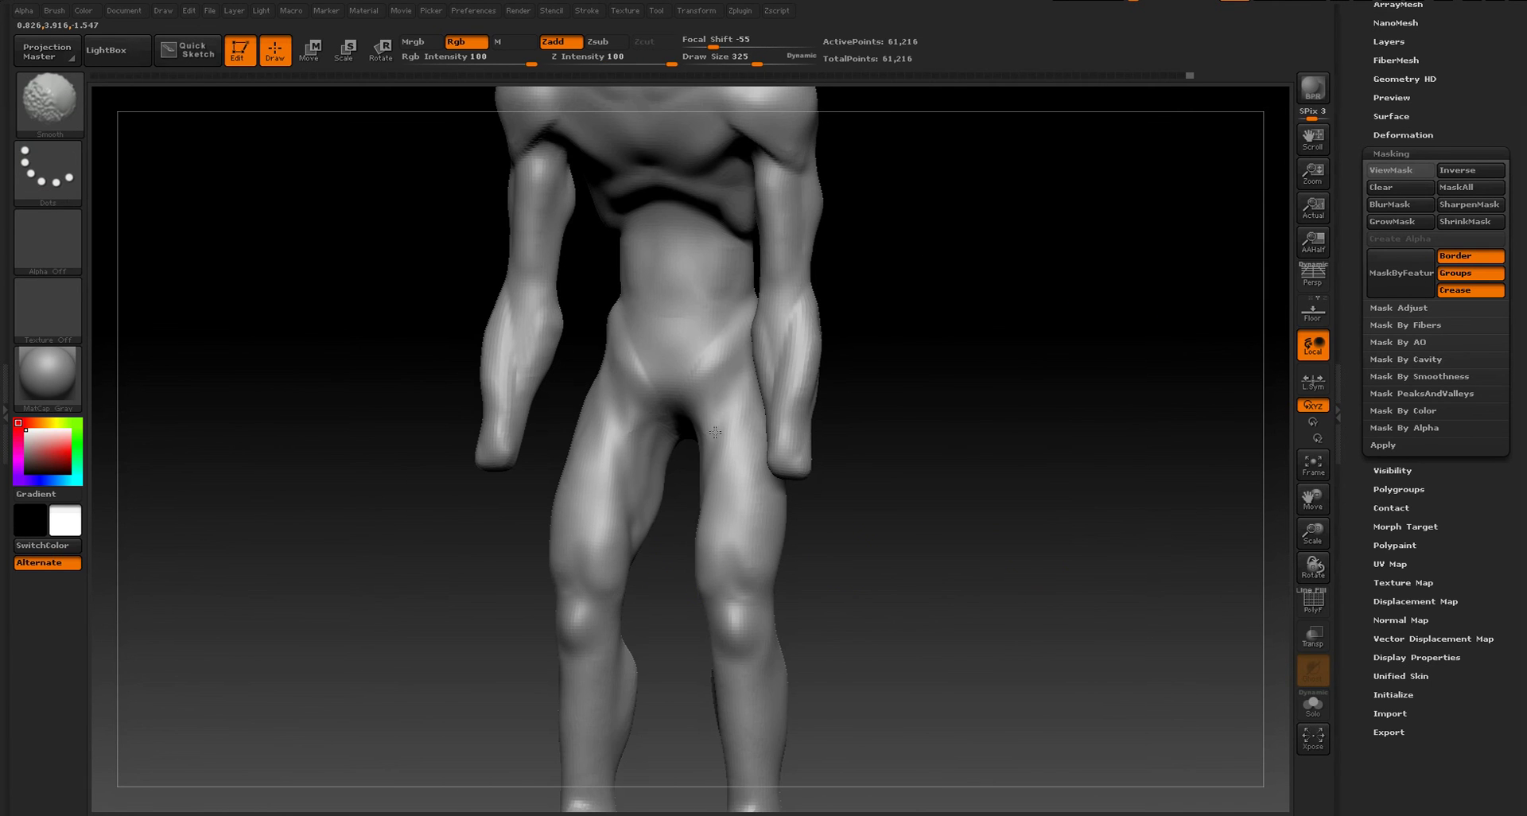
mouse_move(854, 588)
shift+mouse_down()
mouse_move(896, 573)
mouse_move(900, 590)
mouse_move(915, 565)
mouse_move(869, 552)
shift+mouse_up()
key(f)
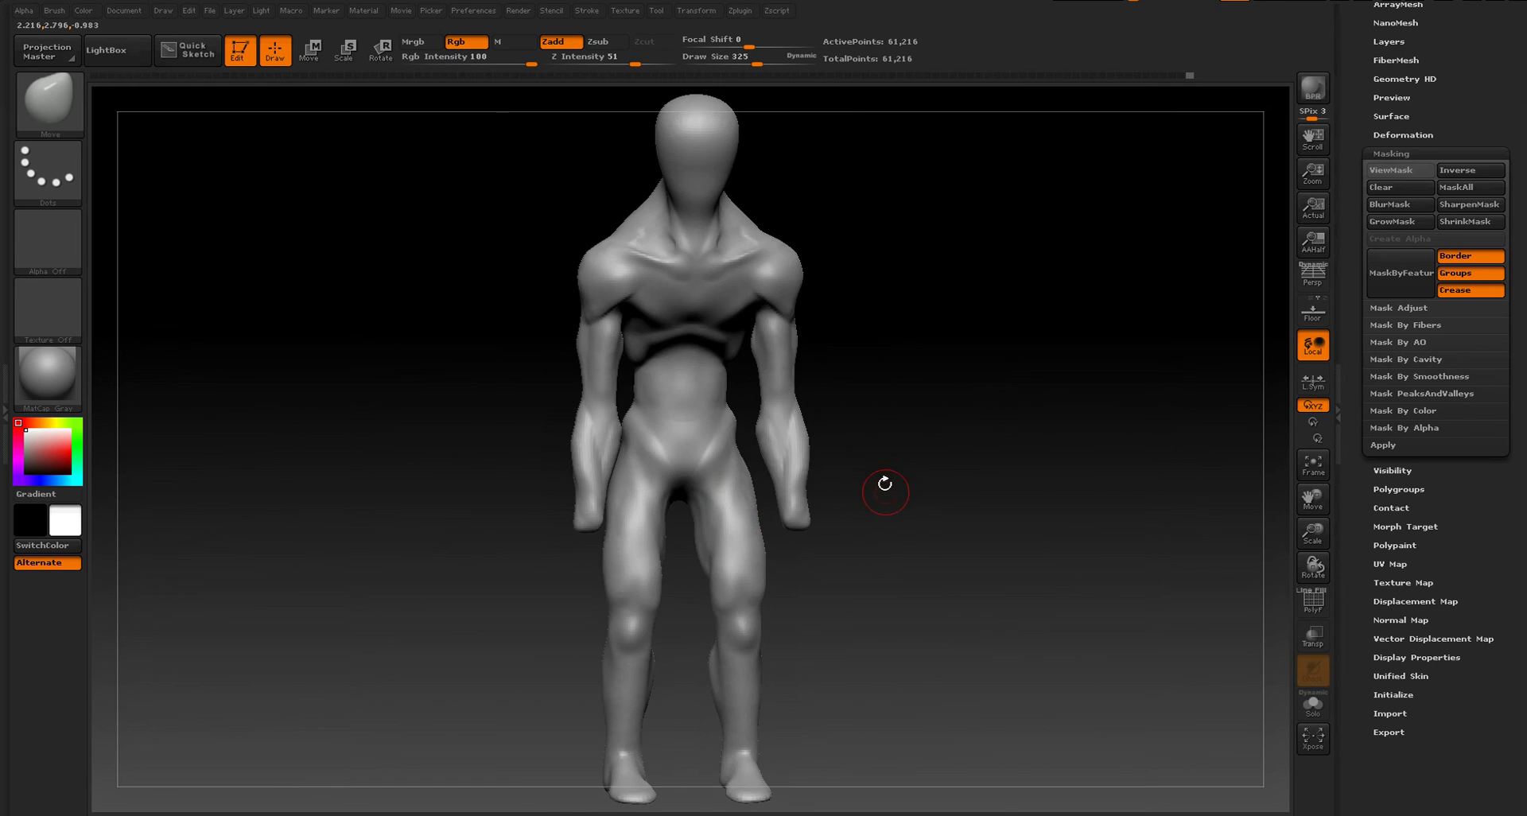
- Enlarge the Move brush to a draw size of 451 for reshaping the upper body
drag(886, 480, 919, 421)
mouse_move(832, 239)
alt+right_down()
mouse_move(890, 310)
mouse_move(845, 382)
alt+right_up()
alt+right_drag(583, 310, 583, 600)
key(s)
drag(771, 379, 789, 380)
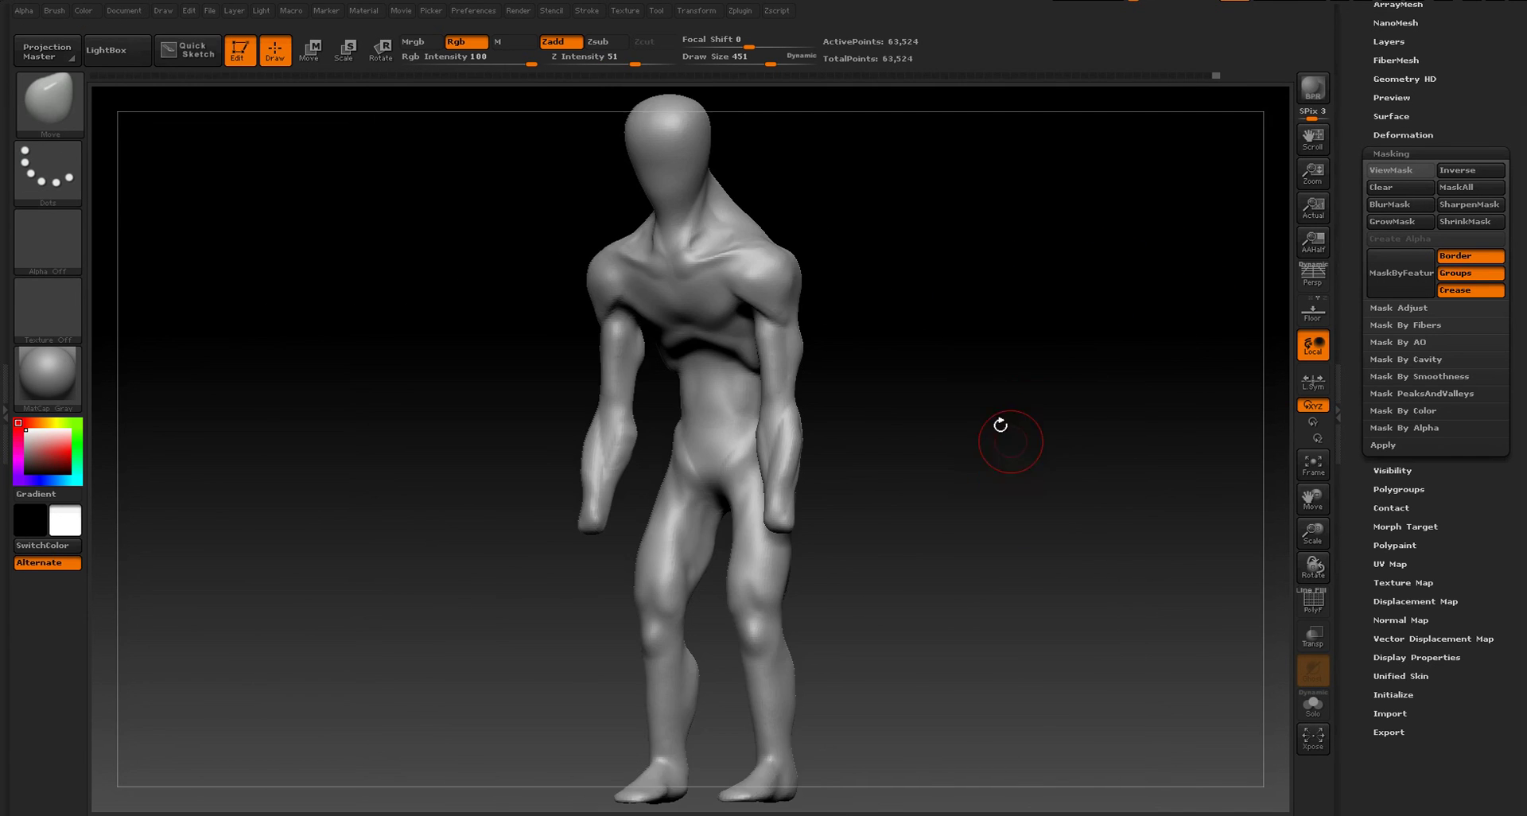
- Reshape the face and jaw into a defined chin with the Move brush at a draw size of 626
mouse_move(1000, 434)
mouse_down()
mouse_move(928, 382)
mouse_move(1016, 477)
mouse_up()
right_drag(1017, 477, 1080, 471)
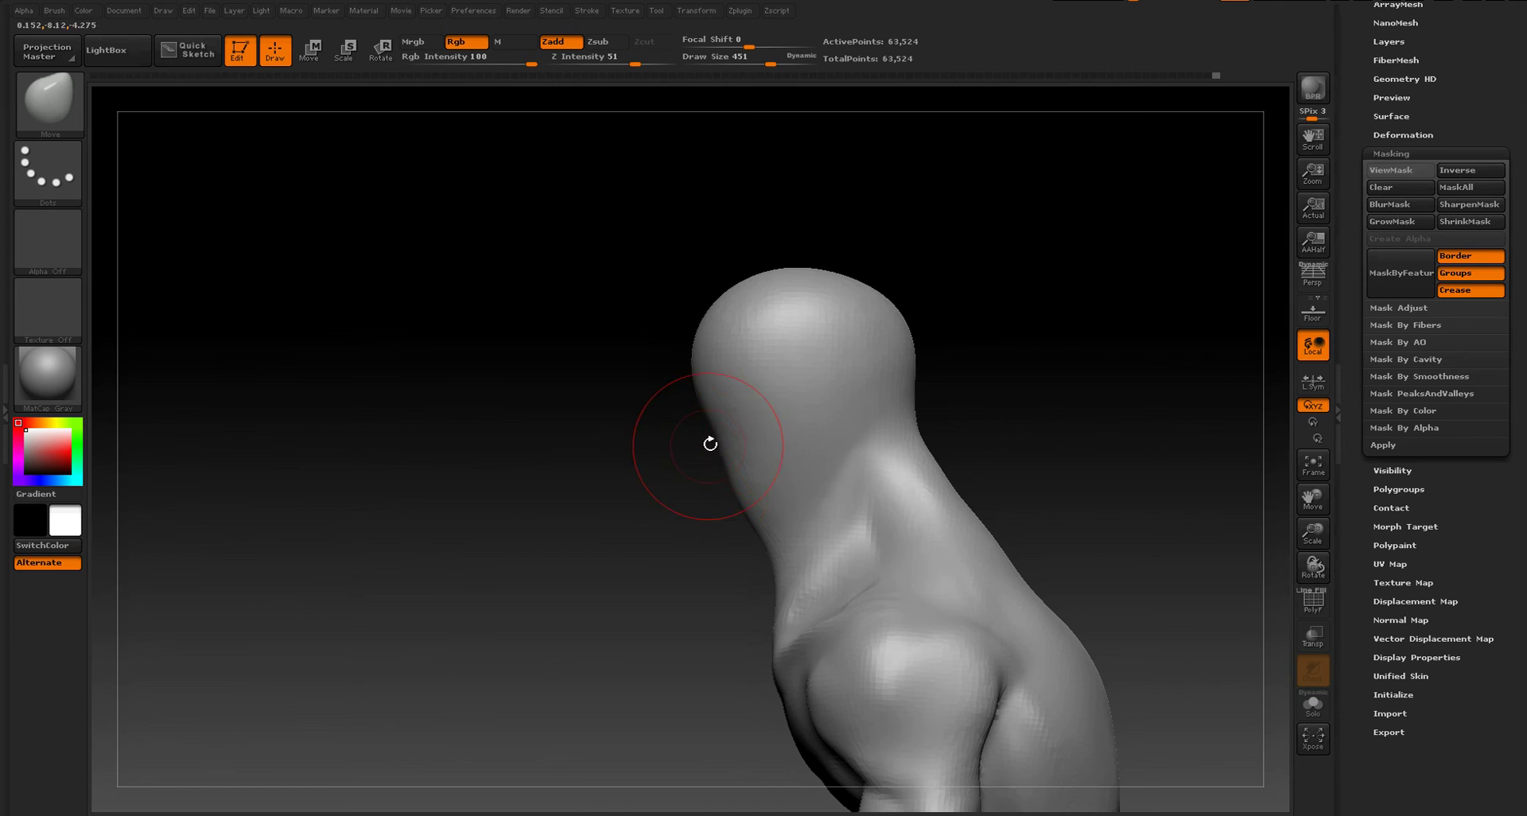
key(s)
mouse_move(719, 439)
mouse_down()
mouse_move(732, 438)
mouse_move(709, 448)
mouse_move(699, 545)
mouse_up()
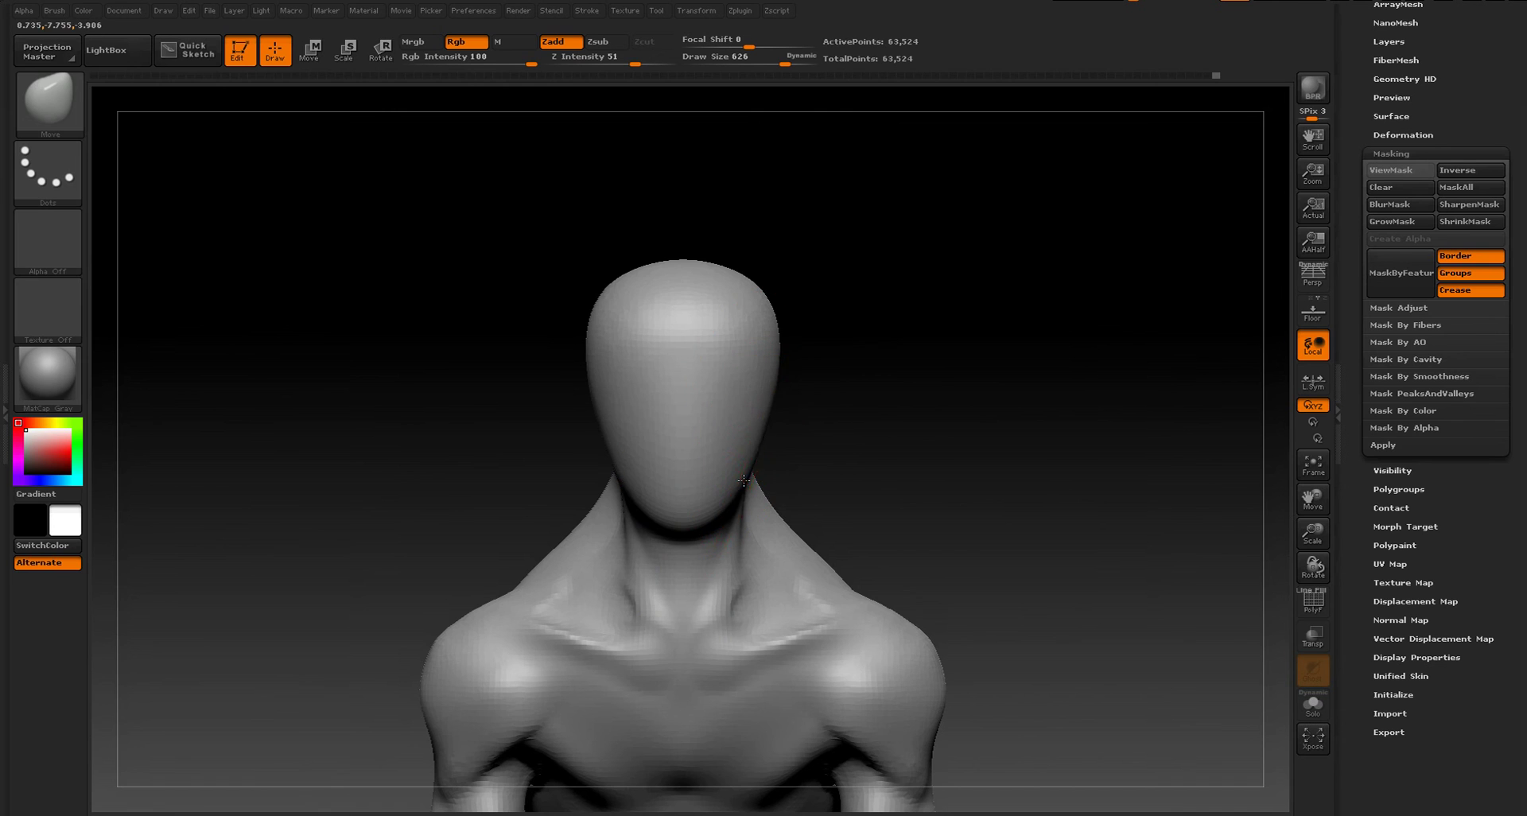
drag(743, 481, 761, 479)
drag(772, 331, 835, 340)
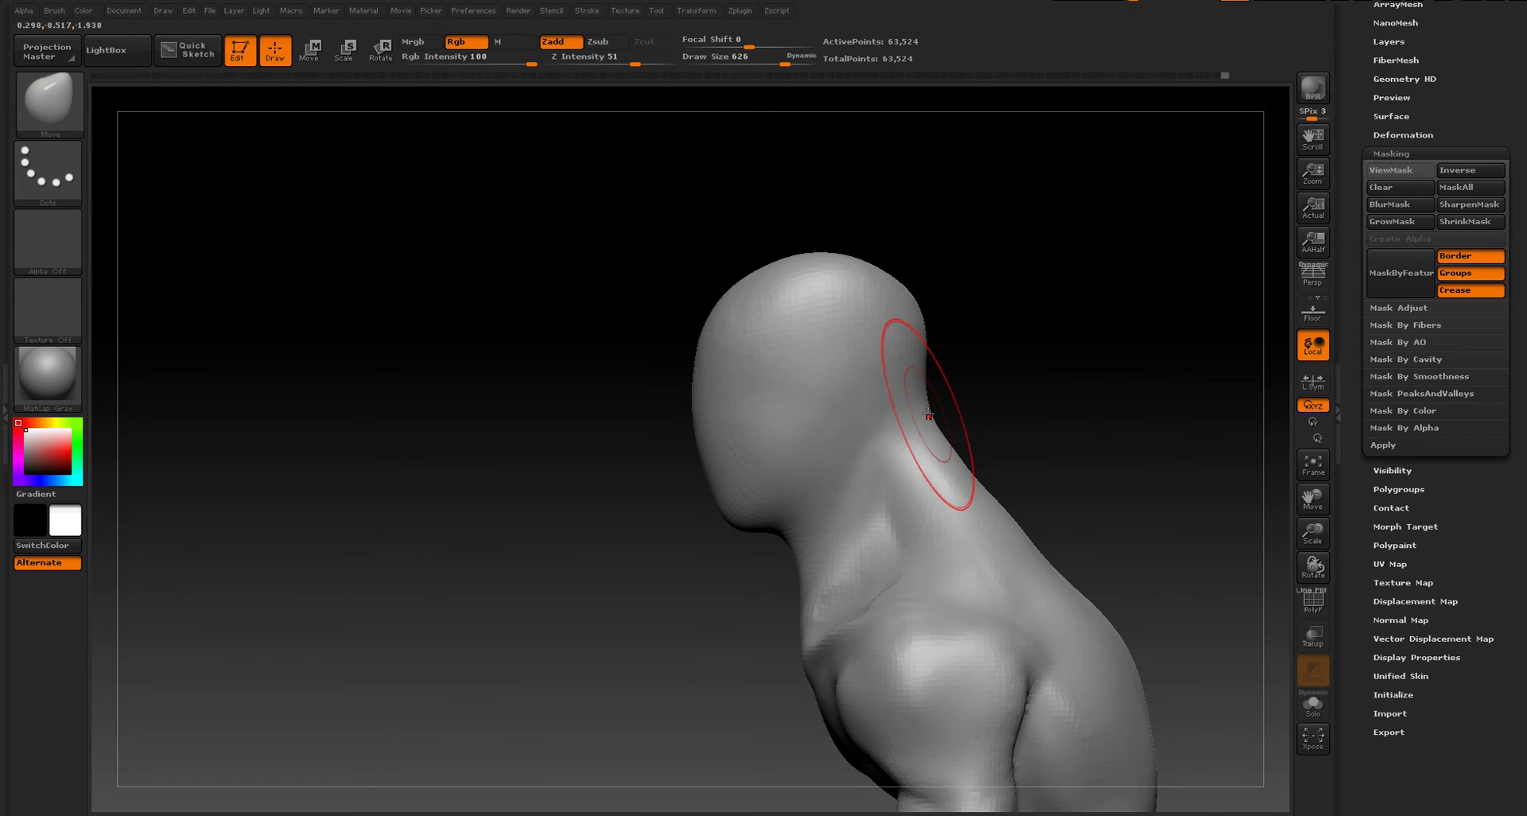
- Pull out the back of the skull, round the crown with the Move brush, and smooth the head's upper surface
drag(929, 392, 912, 318)
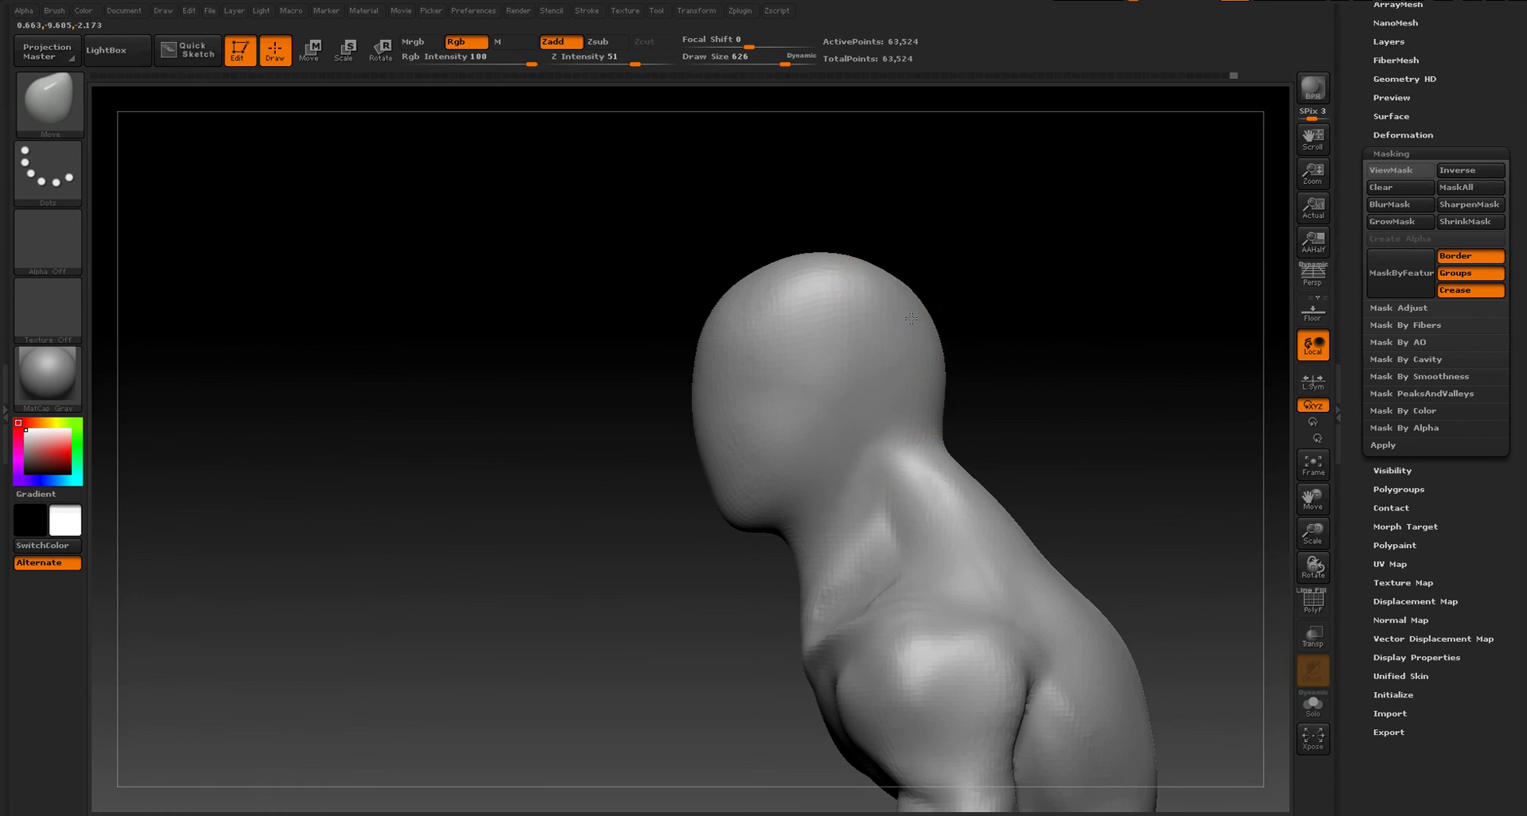
shift+drag(990, 386, 1043, 388)
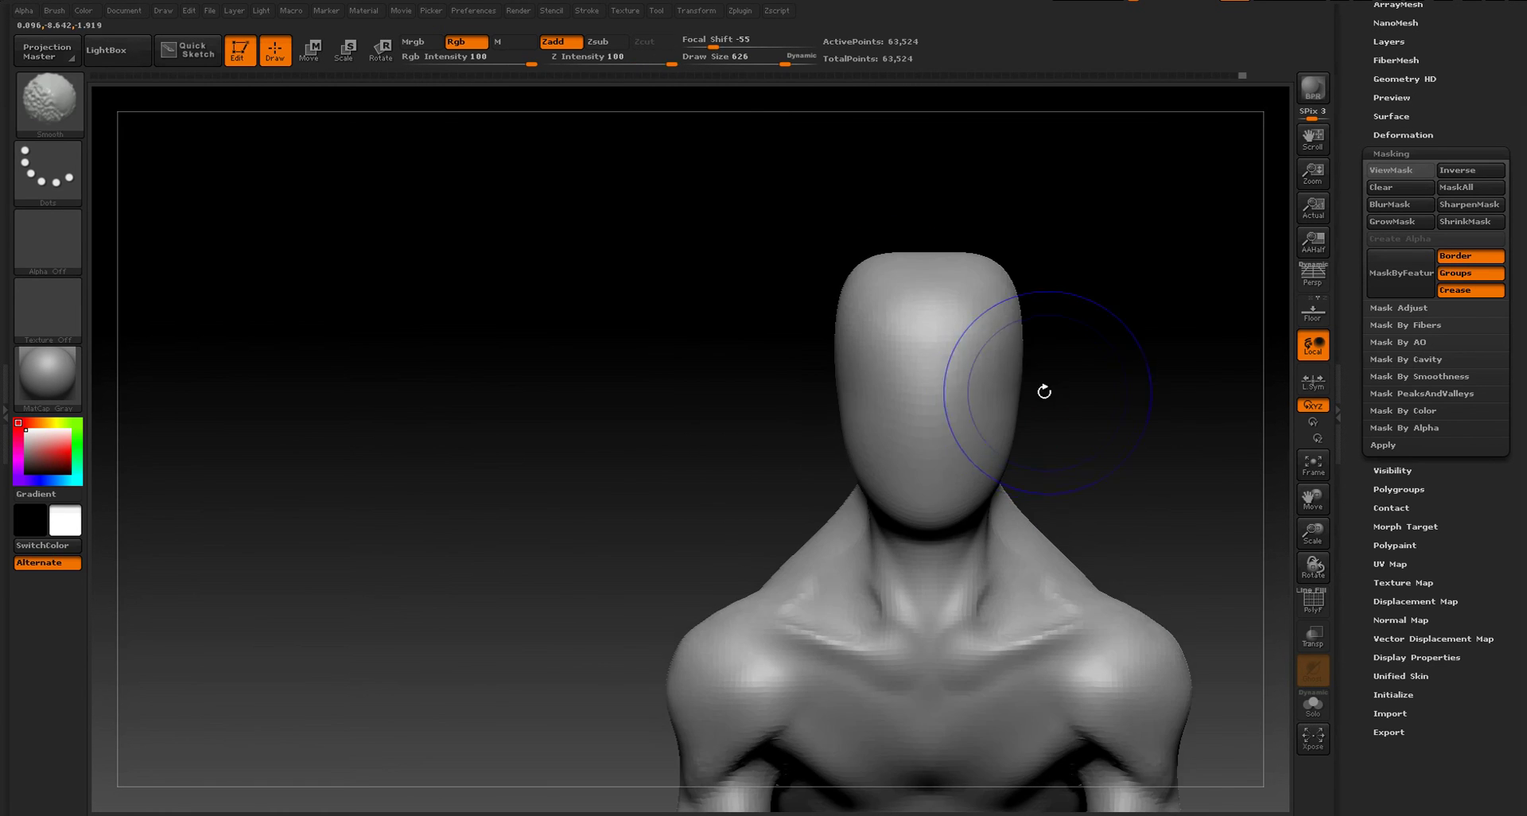
drag(934, 258, 1005, 278)
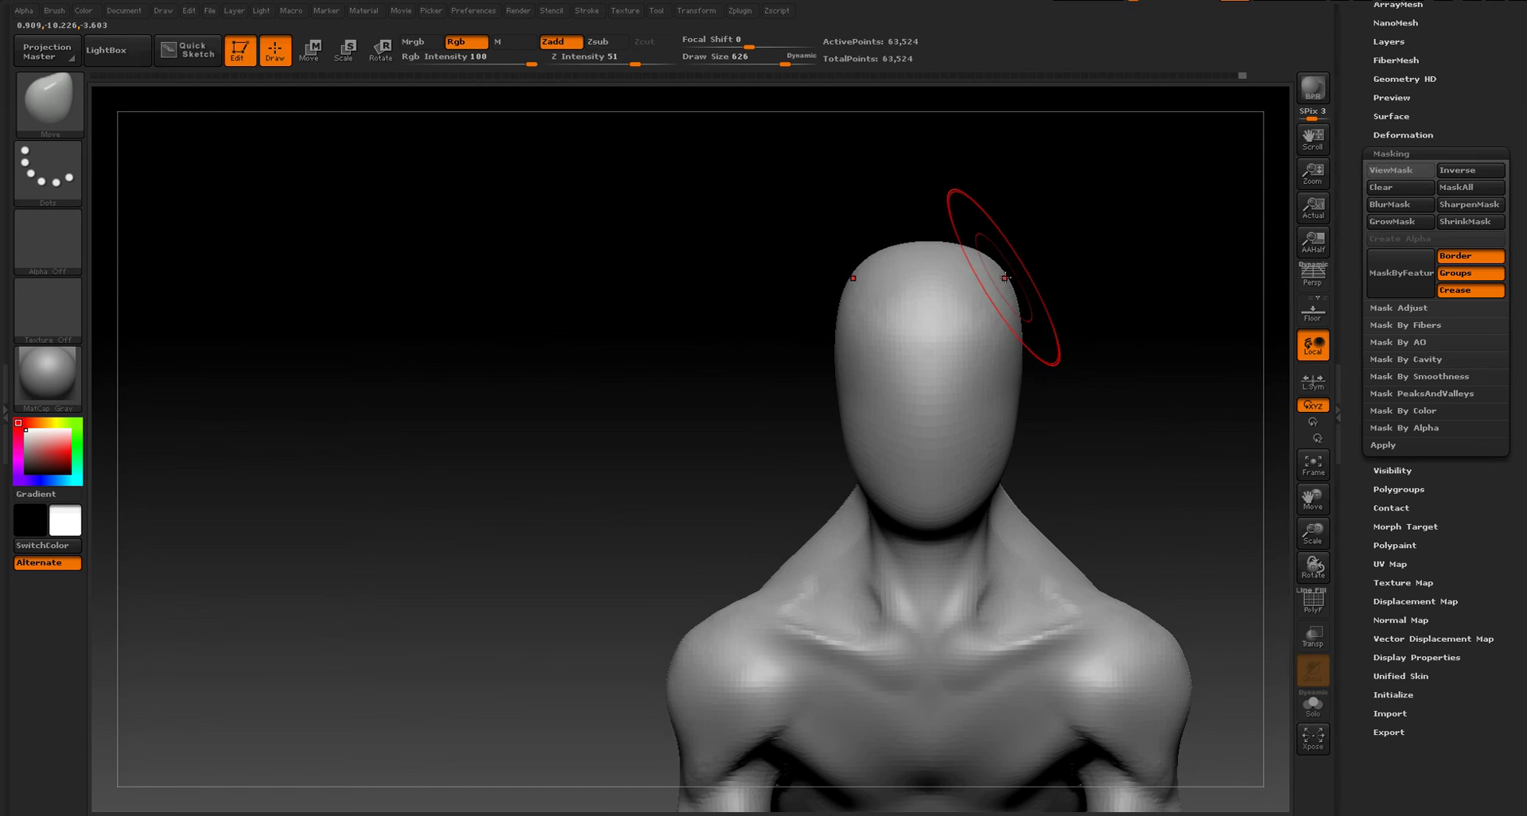
drag(1089, 371, 631, 478)
shift+drag(917, 251, 831, 256)
- Set up the ClayBuildup brush for facial detail with a draw size of 56 and a Z intensity of 13
shift+right_drag(549, 344, 774, 355)
alt+right_drag(1029, 351, 944, 266)
ctrl+right_drag(948, 378, 931, 501)
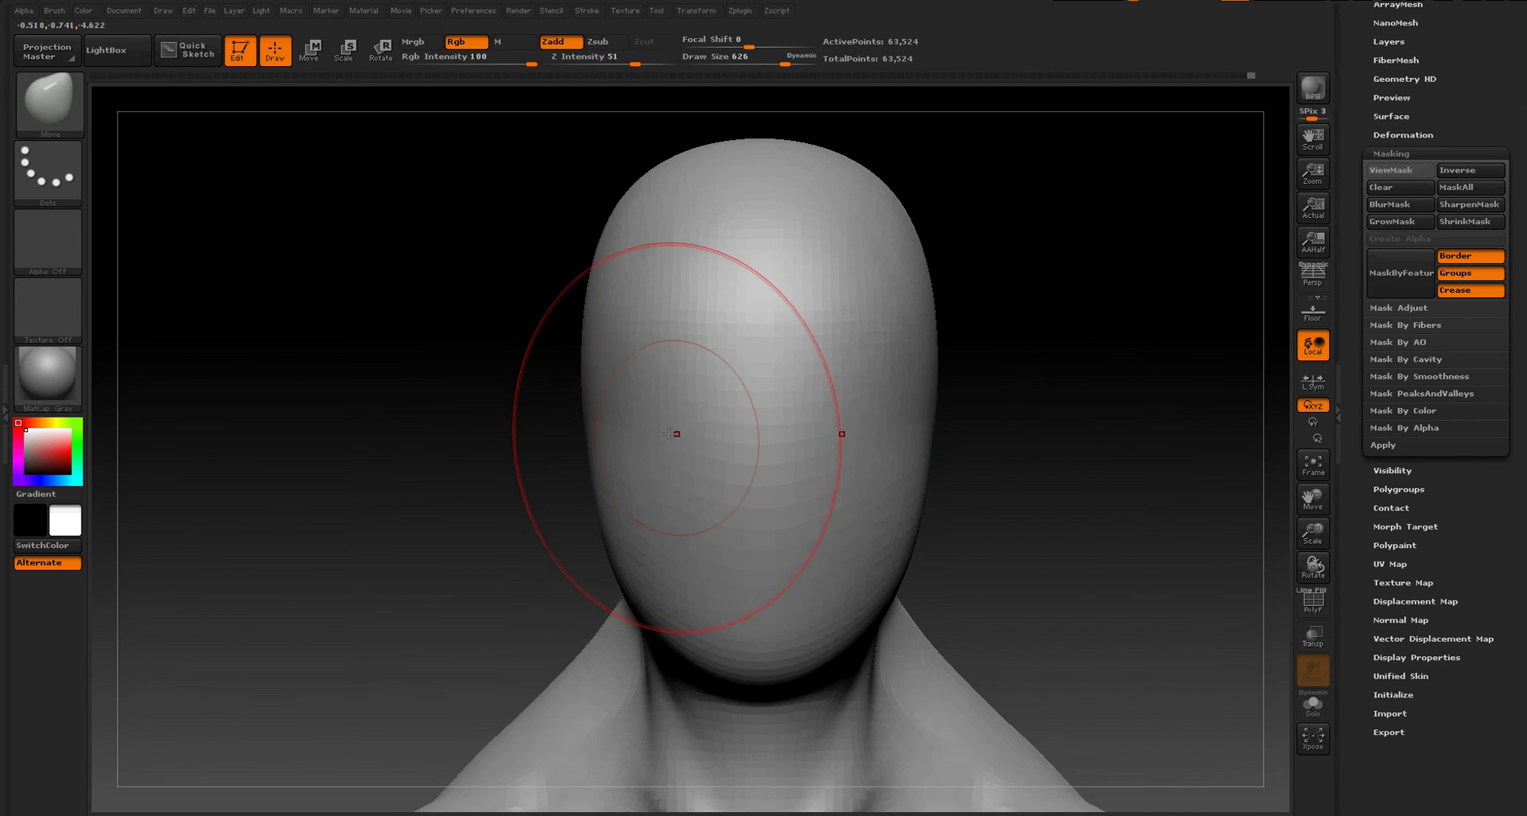
key(b)
click(143, 409)
key(s)
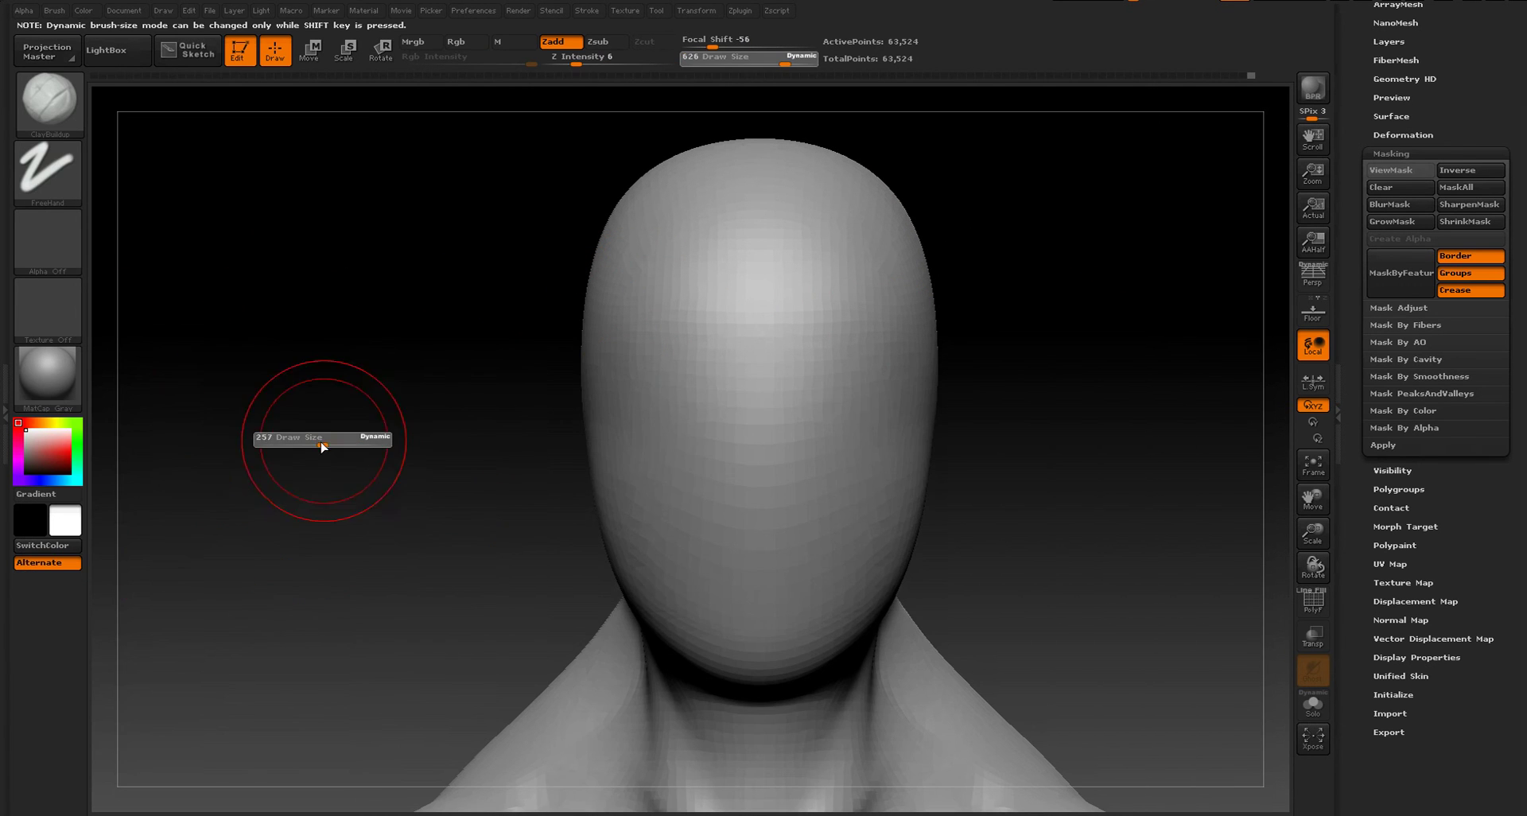
drag(295, 450, 289, 449)
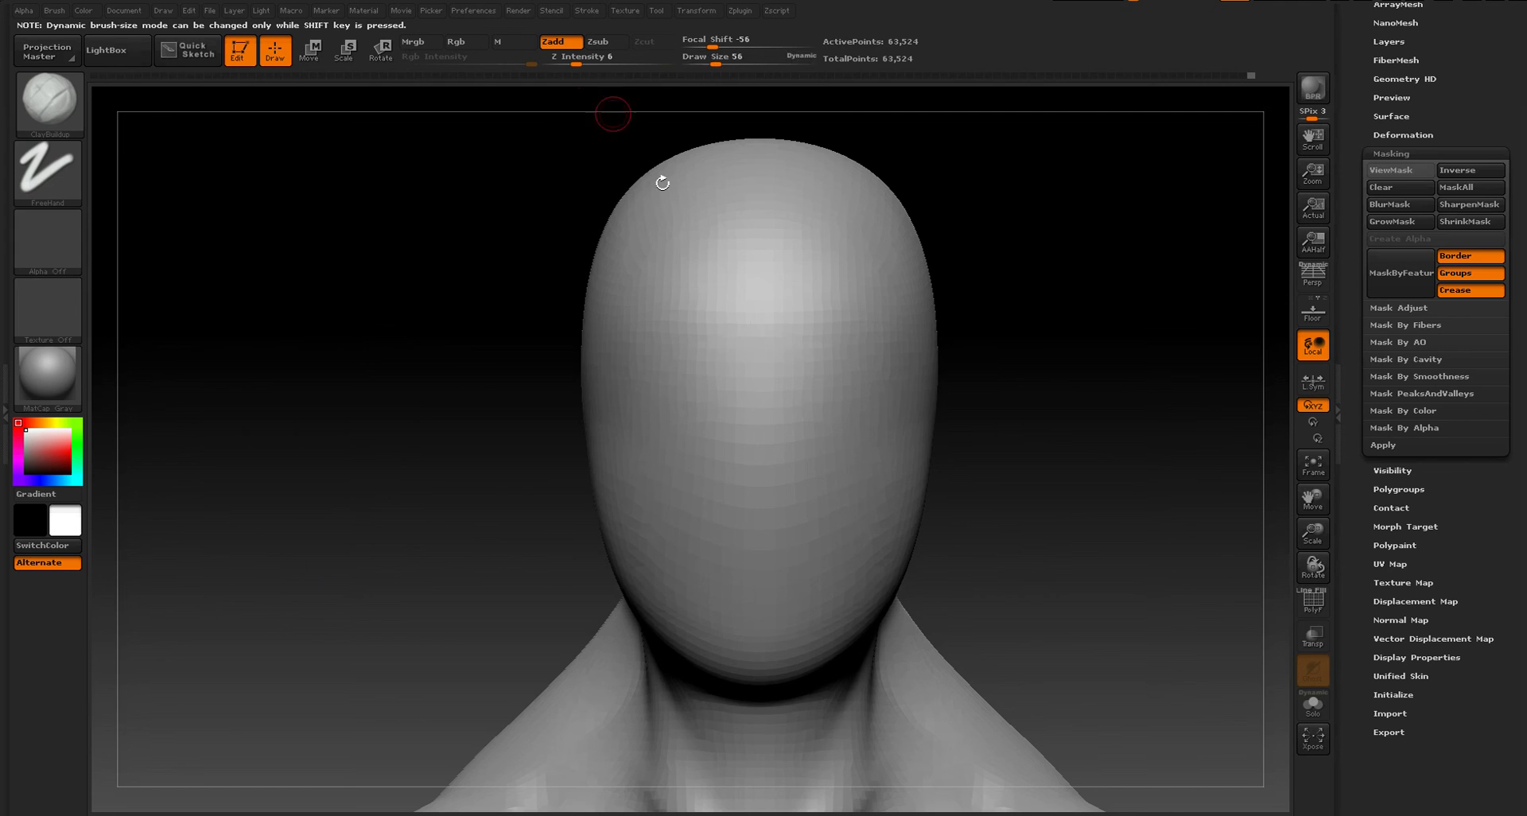
key(space)
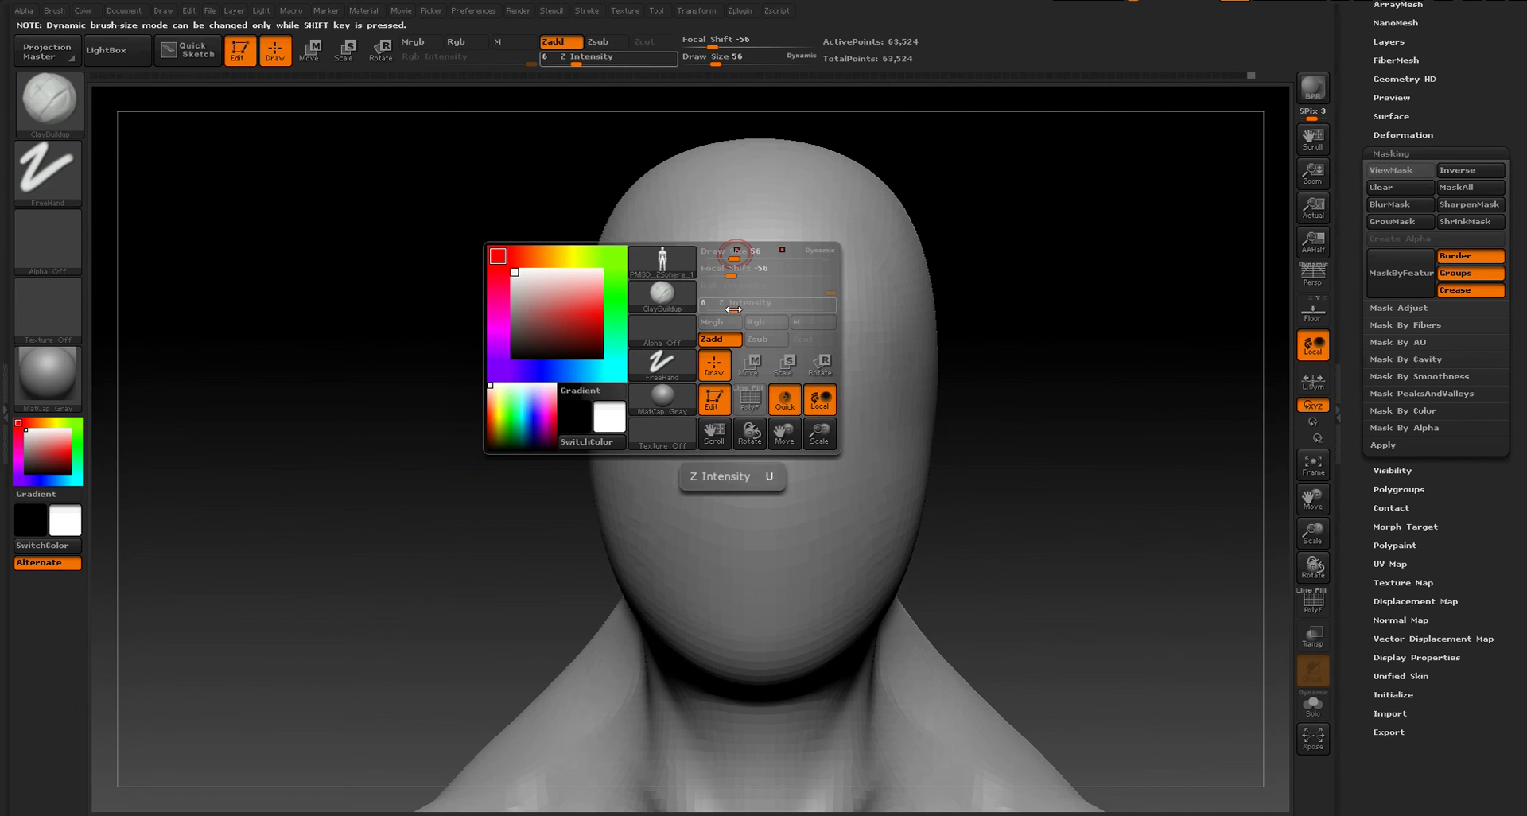
drag(732, 310, 752, 310)
- Carve both eye sockets and build up the nose bridge with the ClayBuildup brush at a draw size of 86
mouse_move(834, 398)
mouse_down()
mouse_move(870, 388)
mouse_move(815, 402)
mouse_move(852, 409)
mouse_up()
mouse_move(975, 429)
mouse_down()
mouse_move(896, 443)
mouse_move(920, 389)
mouse_move(843, 395)
mouse_move(874, 417)
mouse_move(855, 402)
mouse_move(799, 410)
mouse_up()
key(ctrl+z)
drag(990, 428, 945, 385)
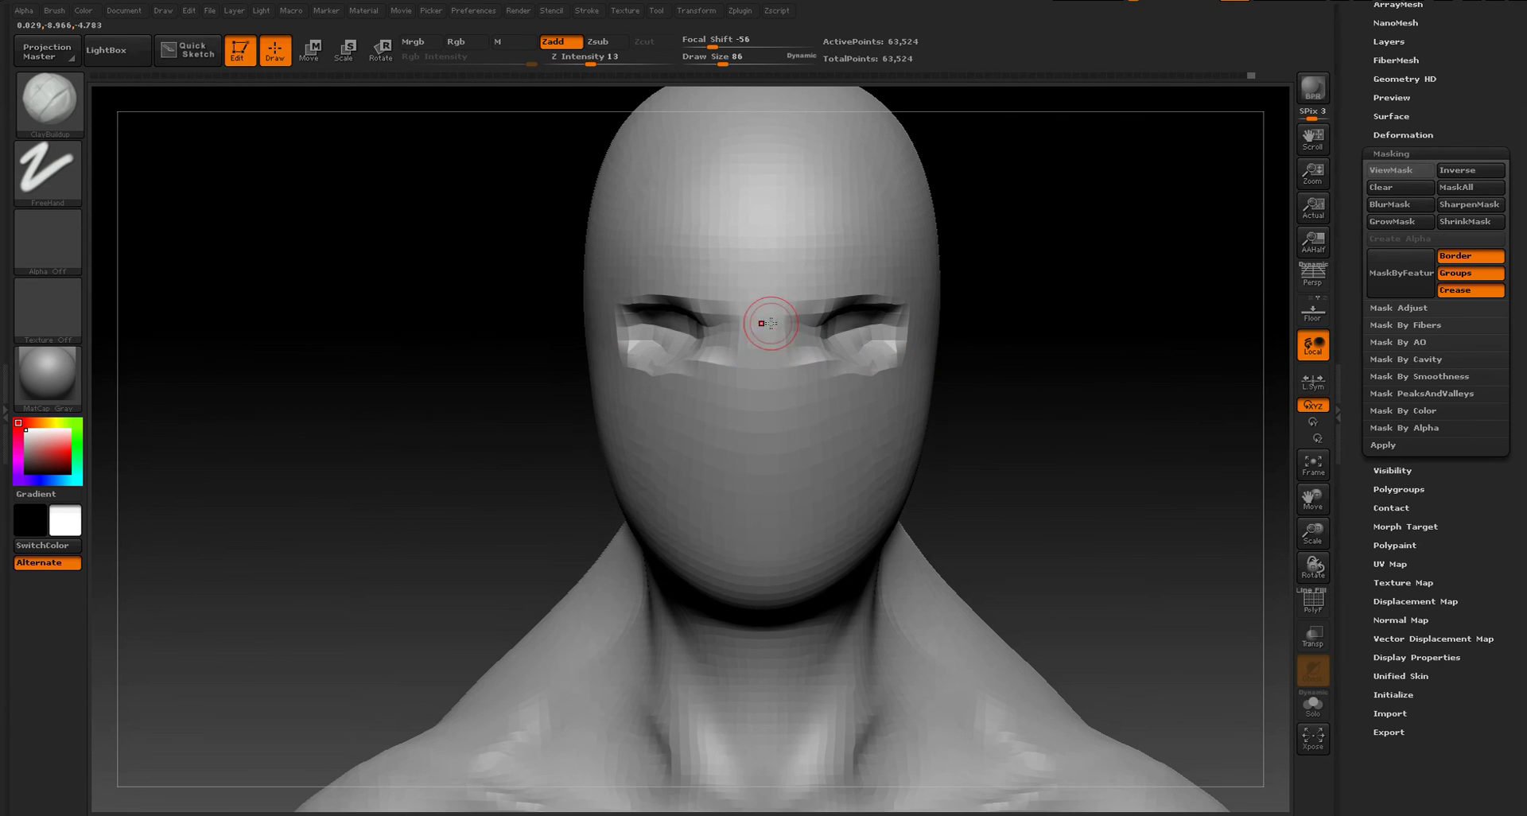
drag(769, 323, 767, 450)
drag(1021, 439, 964, 422)
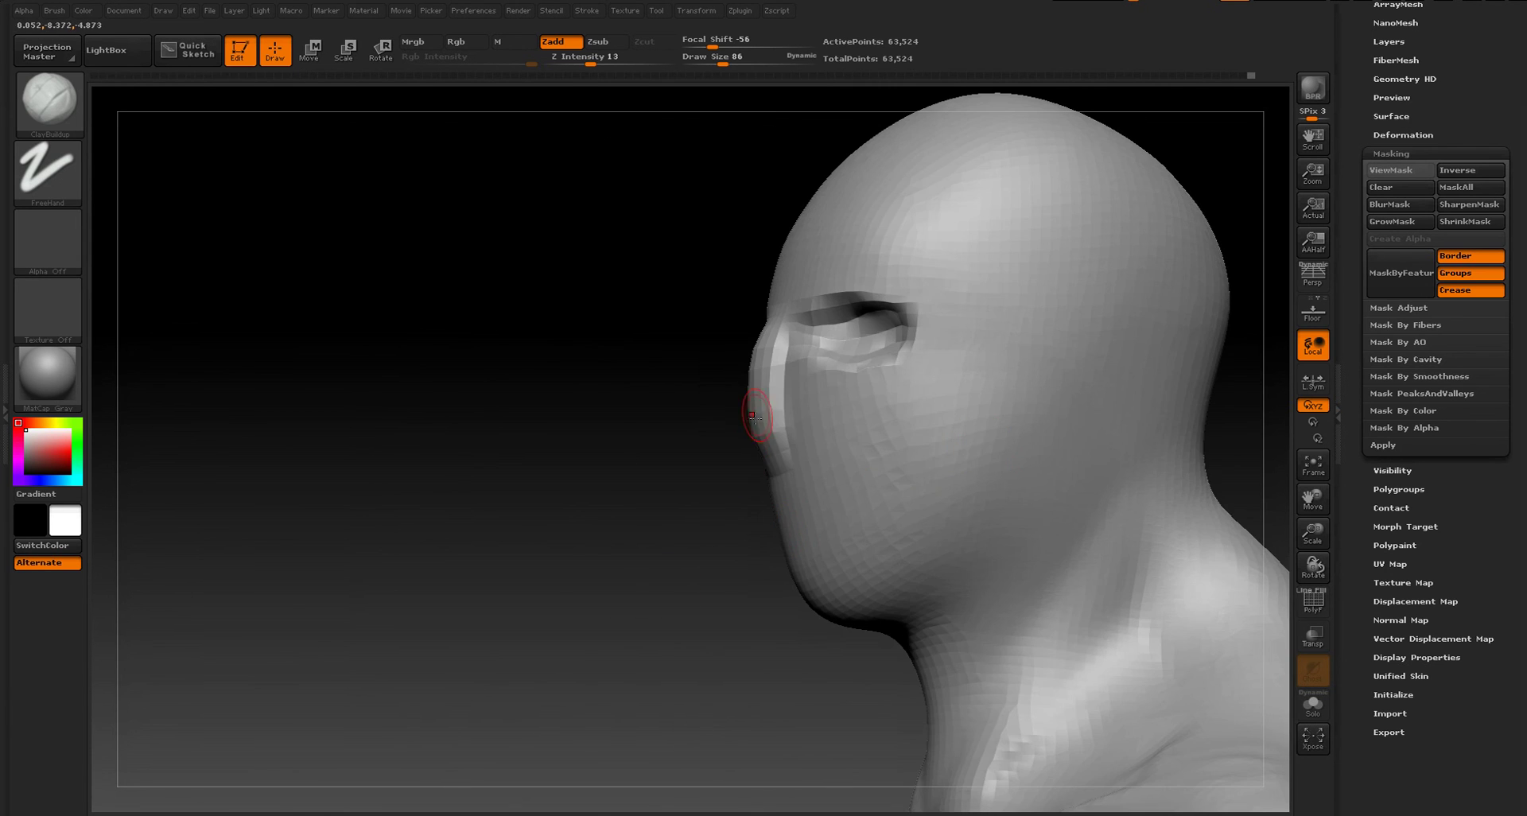
- Carve the jawline and the area under the chin with the ClayBuildup brush, and smooth the cuts
drag(681, 547, 810, 530)
alt+drag(848, 583, 823, 628)
mouse_move(1019, 364)
alt+mouse_down()
mouse_move(946, 505)
mouse_move(897, 555)
alt+mouse_up()
alt+drag(1015, 394, 878, 563)
alt+drag(977, 424, 890, 558)
mouse_move(818, 630)
shift+mouse_down()
mouse_move(914, 556)
mouse_move(969, 421)
shift+mouse_up()
key(f)
- Soften the eye sockets, nose and cheeks into a plain face surface with the Smooth brush at an enlarged draw size
alt+drag(923, 280, 981, 715)
mouse_move(910, 609)
alt+mouse_down()
mouse_move(917, 552)
mouse_move(844, 358)
alt+mouse_up()
alt+drag(937, 239, 942, 389)
ctrl+right_drag(944, 383, 932, 338)
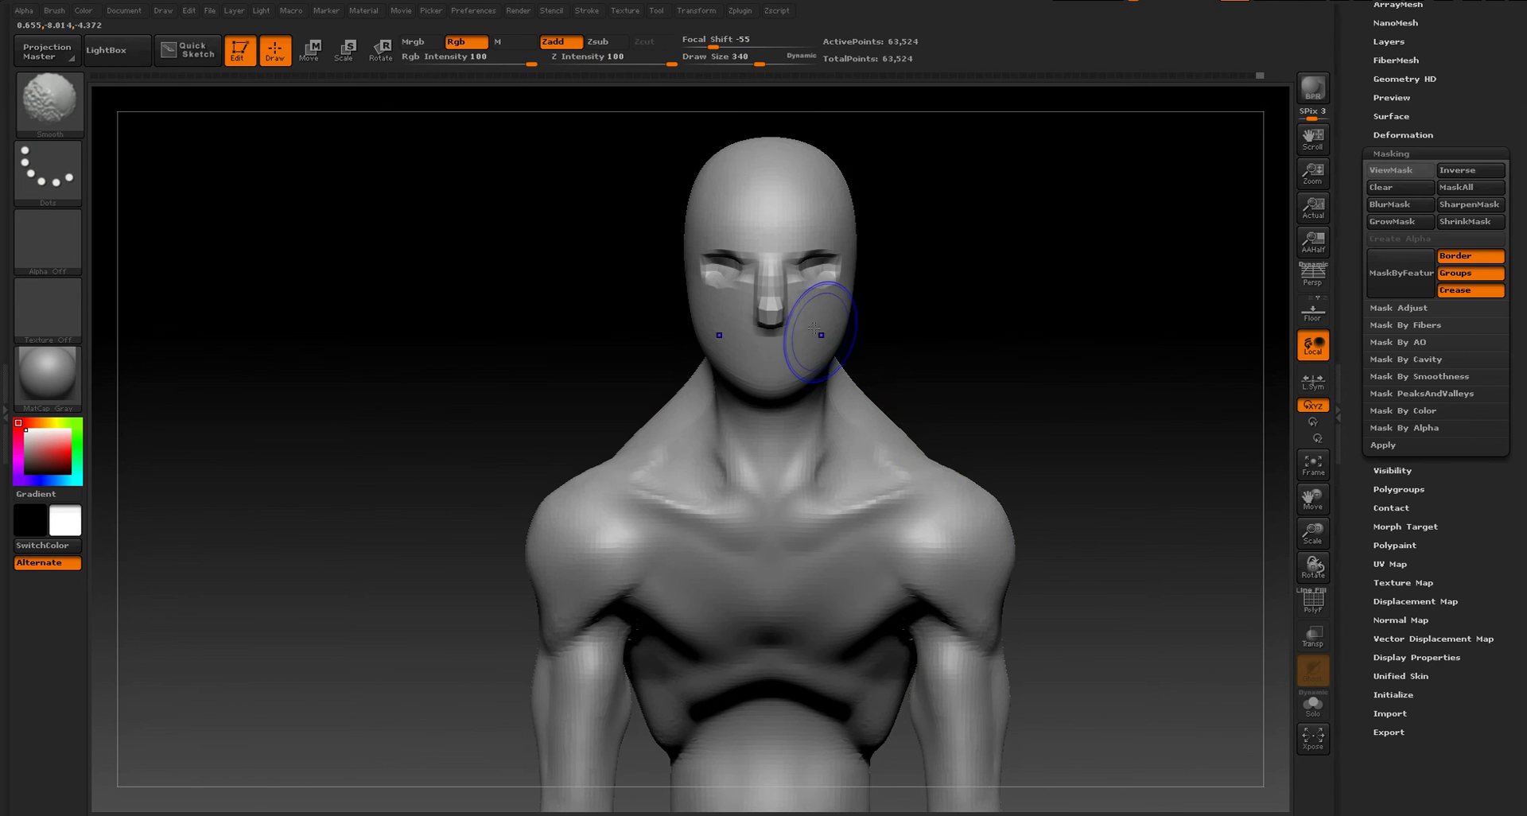
mouse_move(803, 328)
shift+mouse_down()
mouse_move(775, 295)
mouse_move(786, 304)
shift+mouse_up()
mouse_move(903, 244)
mouse_down()
mouse_move(764, 246)
mouse_move(835, 271)
mouse_up()
alt+drag(743, 400, 729, 567)
shift+drag(822, 376, 828, 422)
alt+drag(717, 581, 758, 488)
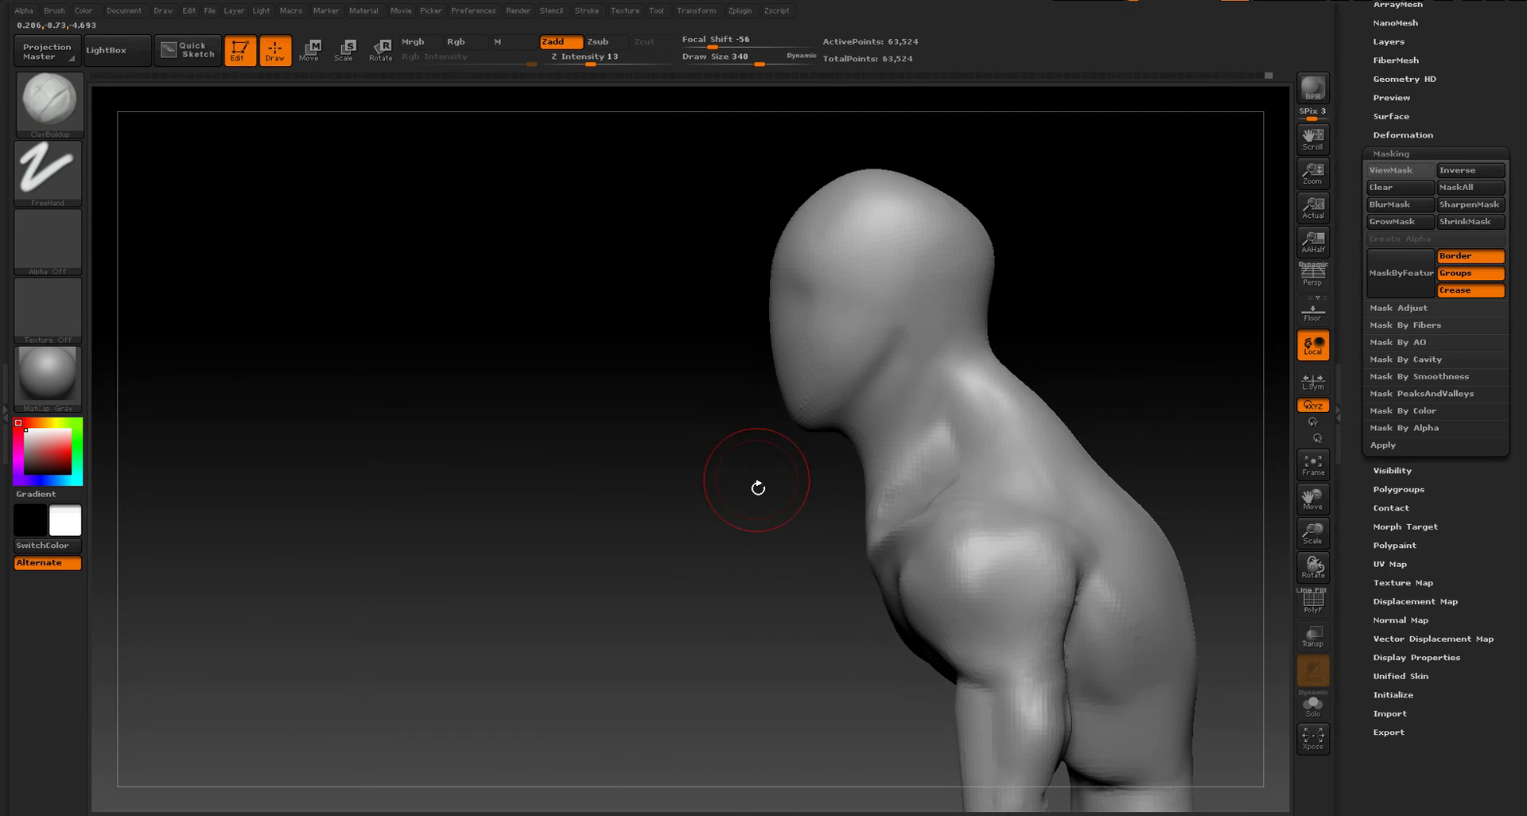
- Smooth the jaw and reshape the underside of the chin and the throat with the Move brush
shift+drag(881, 355, 840, 423)
key(b)
click(482, 410)
ctrl+right_drag(712, 515, 736, 608)
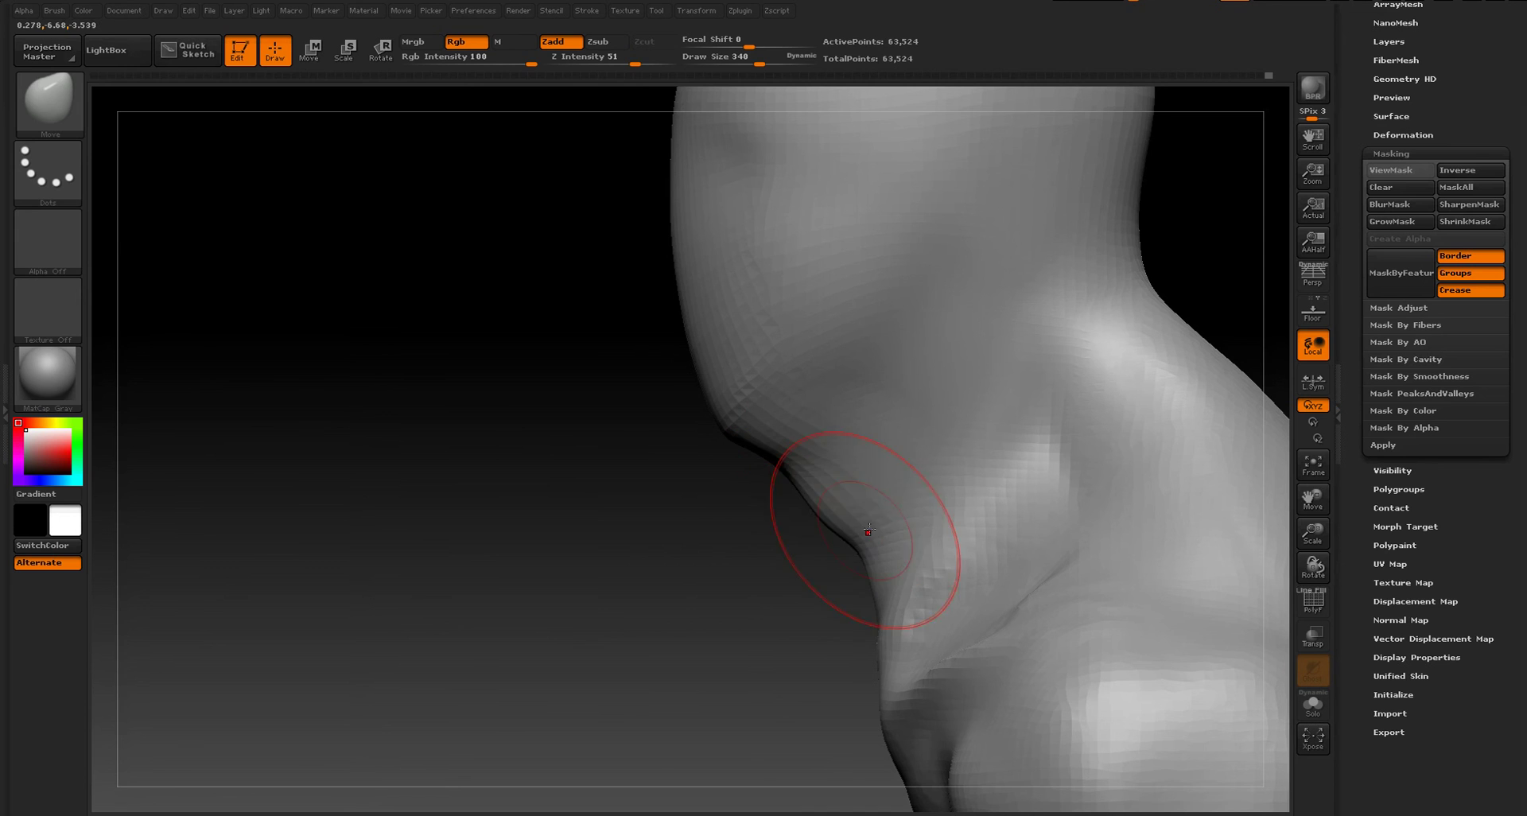
drag(710, 604, 753, 657)
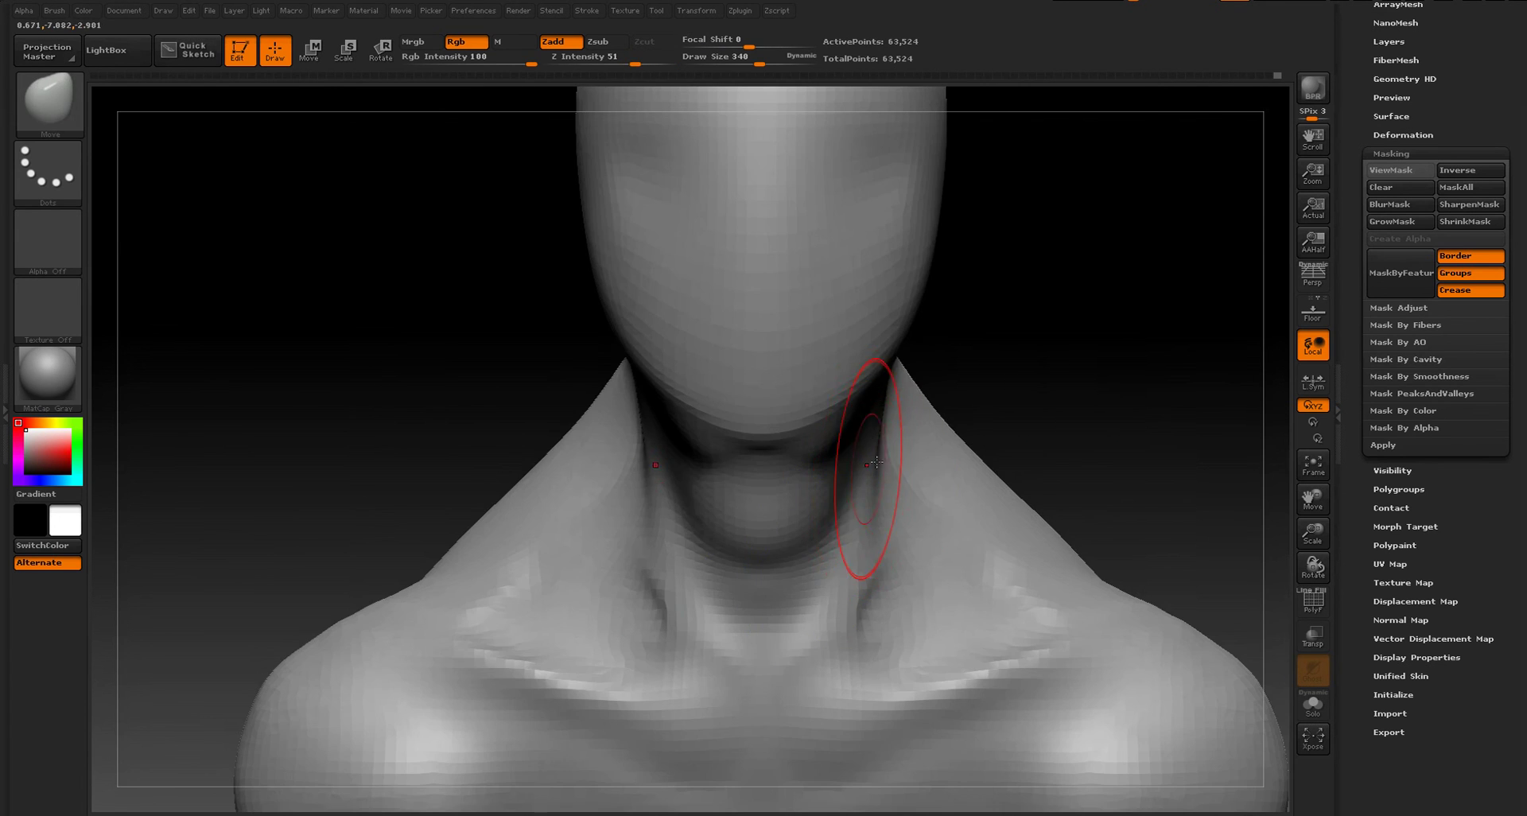
drag(1048, 358, 1038, 292)
drag(895, 476, 934, 431)
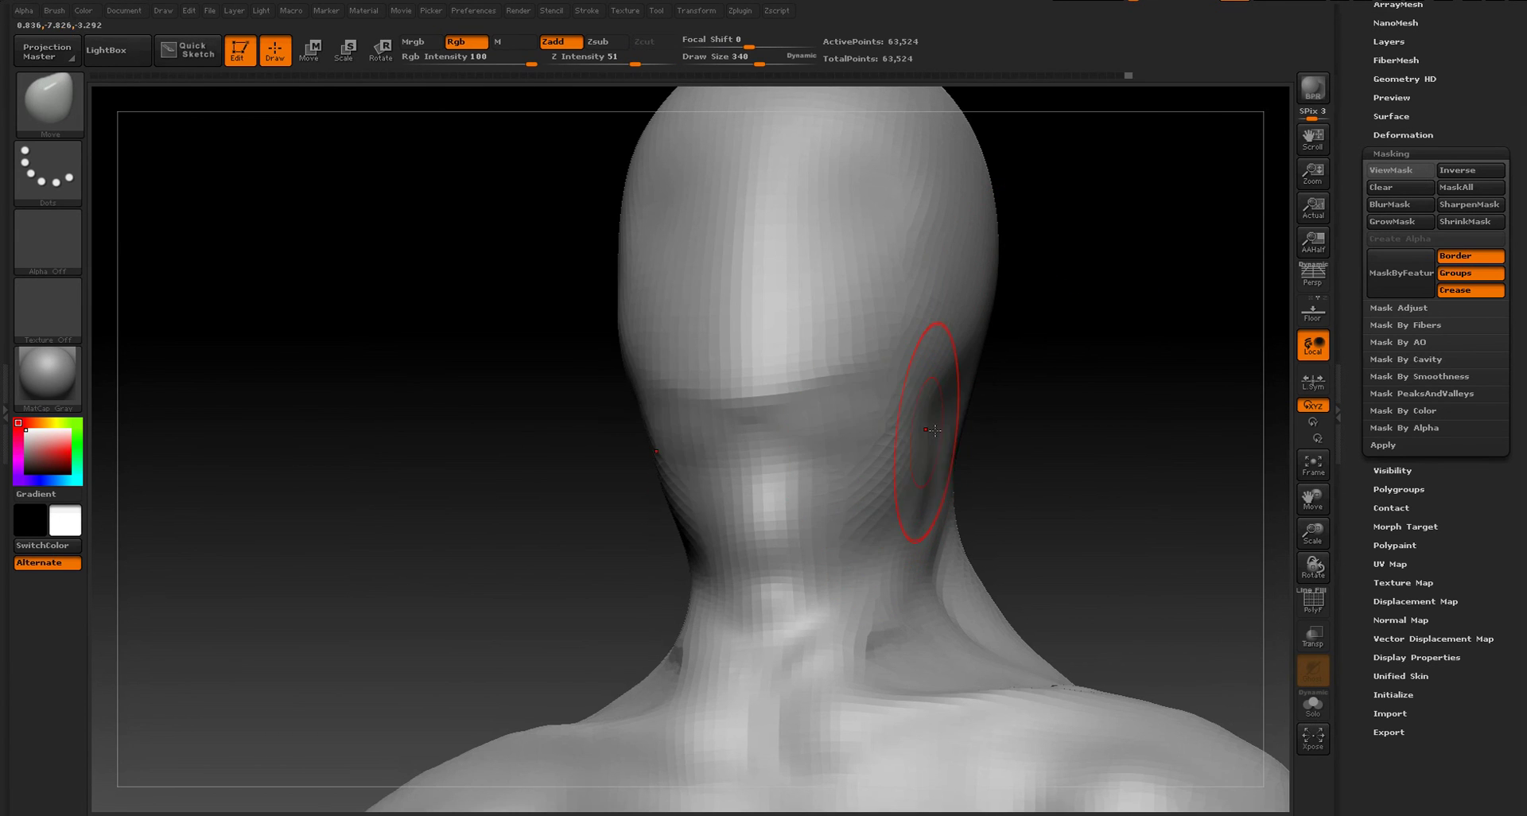
- Smooth the transition beneath the chin and adjust the slope from the neck to the shoulders with the Move brush
shift+drag(898, 383, 843, 391)
drag(1023, 473, 1009, 528)
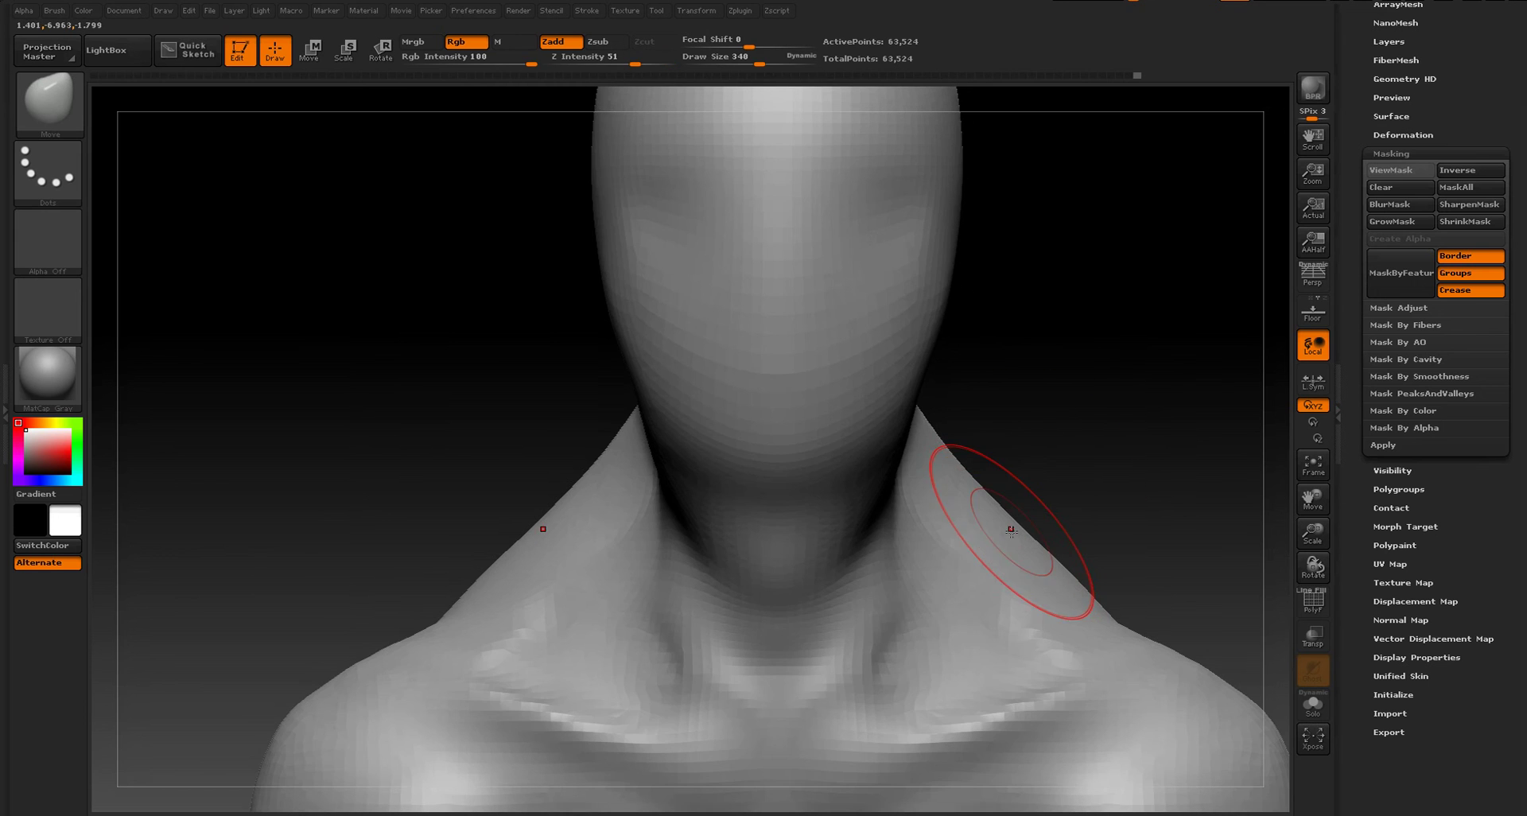
mouse_move(1040, 428)
mouse_down()
mouse_move(997, 425)
mouse_move(940, 382)
mouse_up()
shift+drag(820, 545, 770, 610)
key(f)
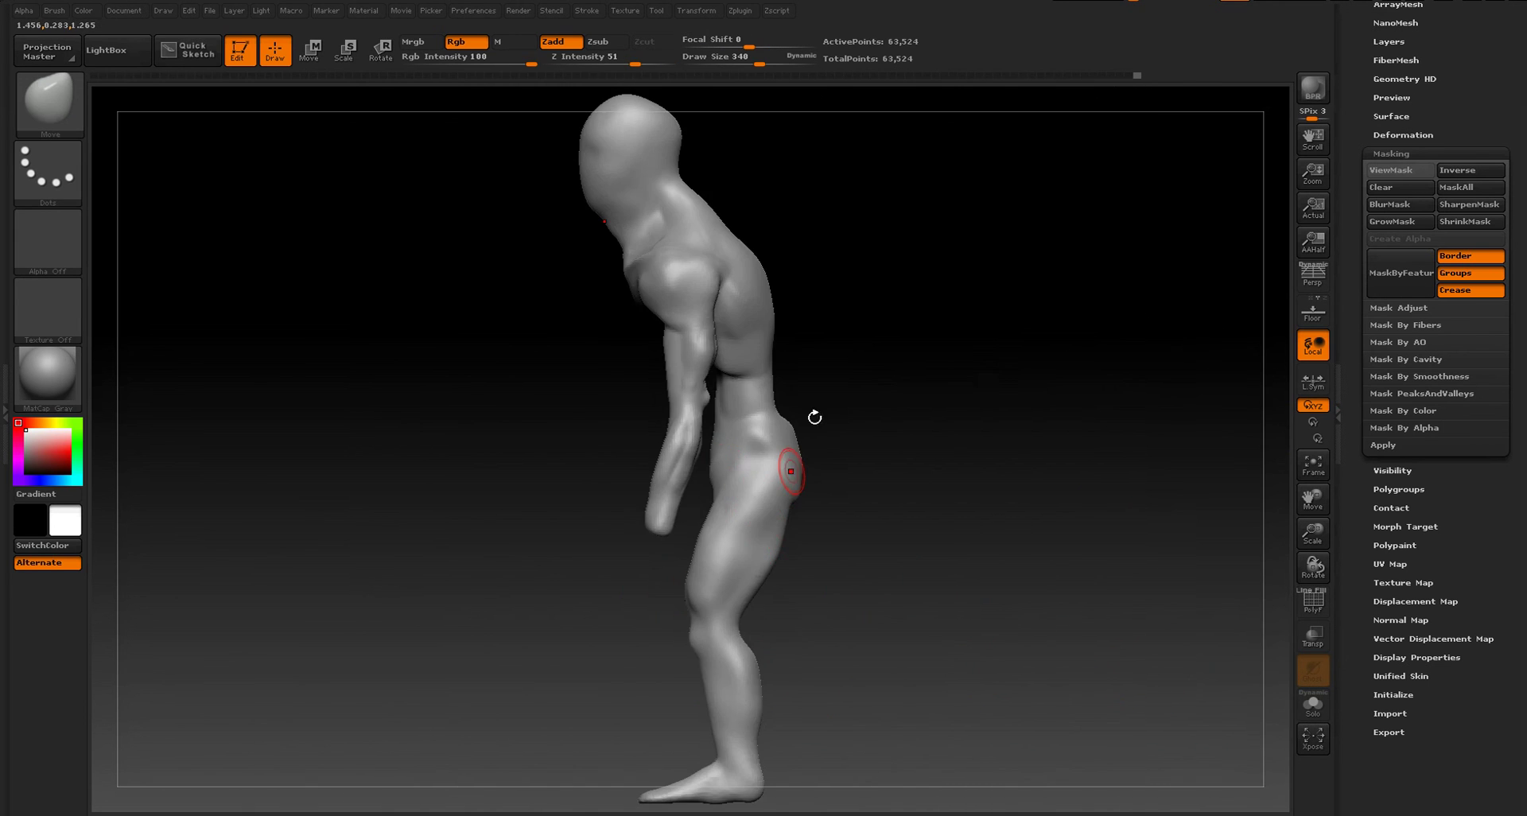
- Refine the profile of the nape and throat with the Move brush at an enlarged draw size
mouse_move(897, 318)
mouse_down()
mouse_move(923, 327)
mouse_move(901, 346)
mouse_move(1018, 438)
mouse_up()
mouse_move(1010, 366)
mouse_down()
mouse_move(946, 340)
mouse_move(913, 359)
mouse_move(967, 390)
mouse_up()
ctrl+right_drag(966, 389, 999, 513)
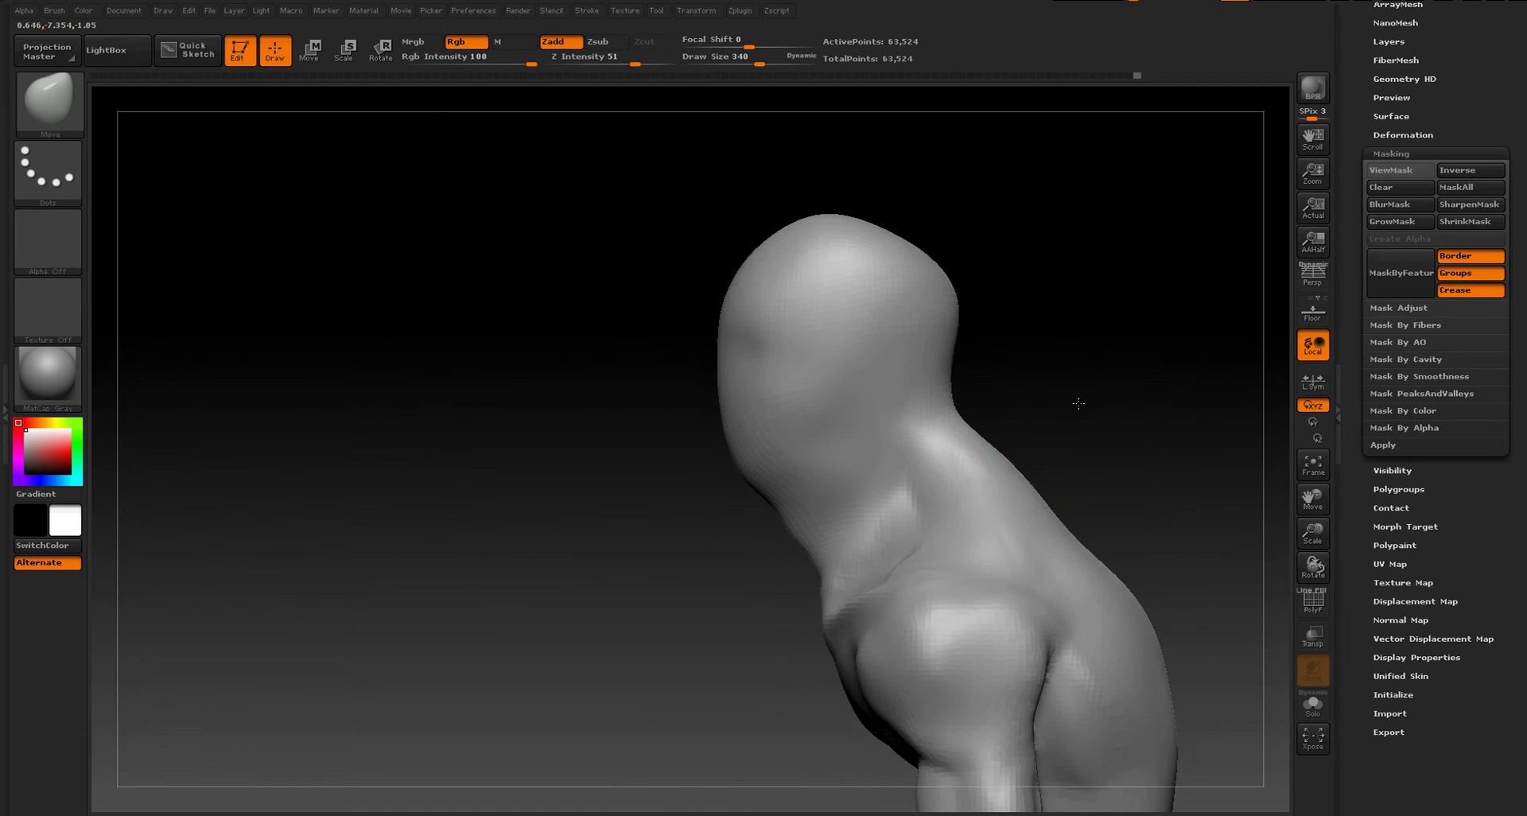
mouse_move(1078, 403)
mouse_down()
mouse_move(1009, 546)
mouse_move(1019, 465)
mouse_move(958, 444)
mouse_up()
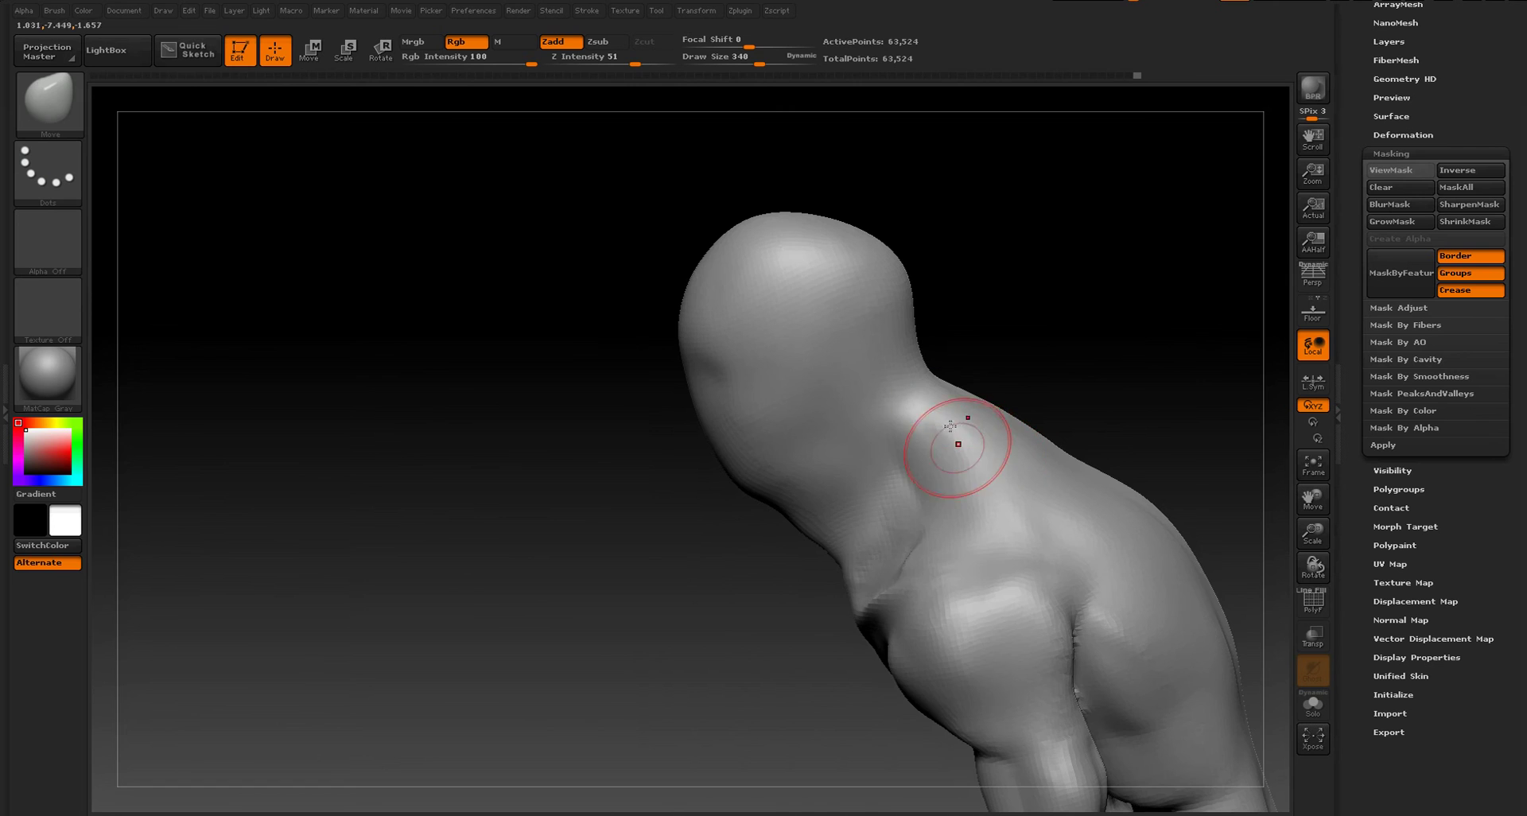
drag(759, 568, 833, 527)
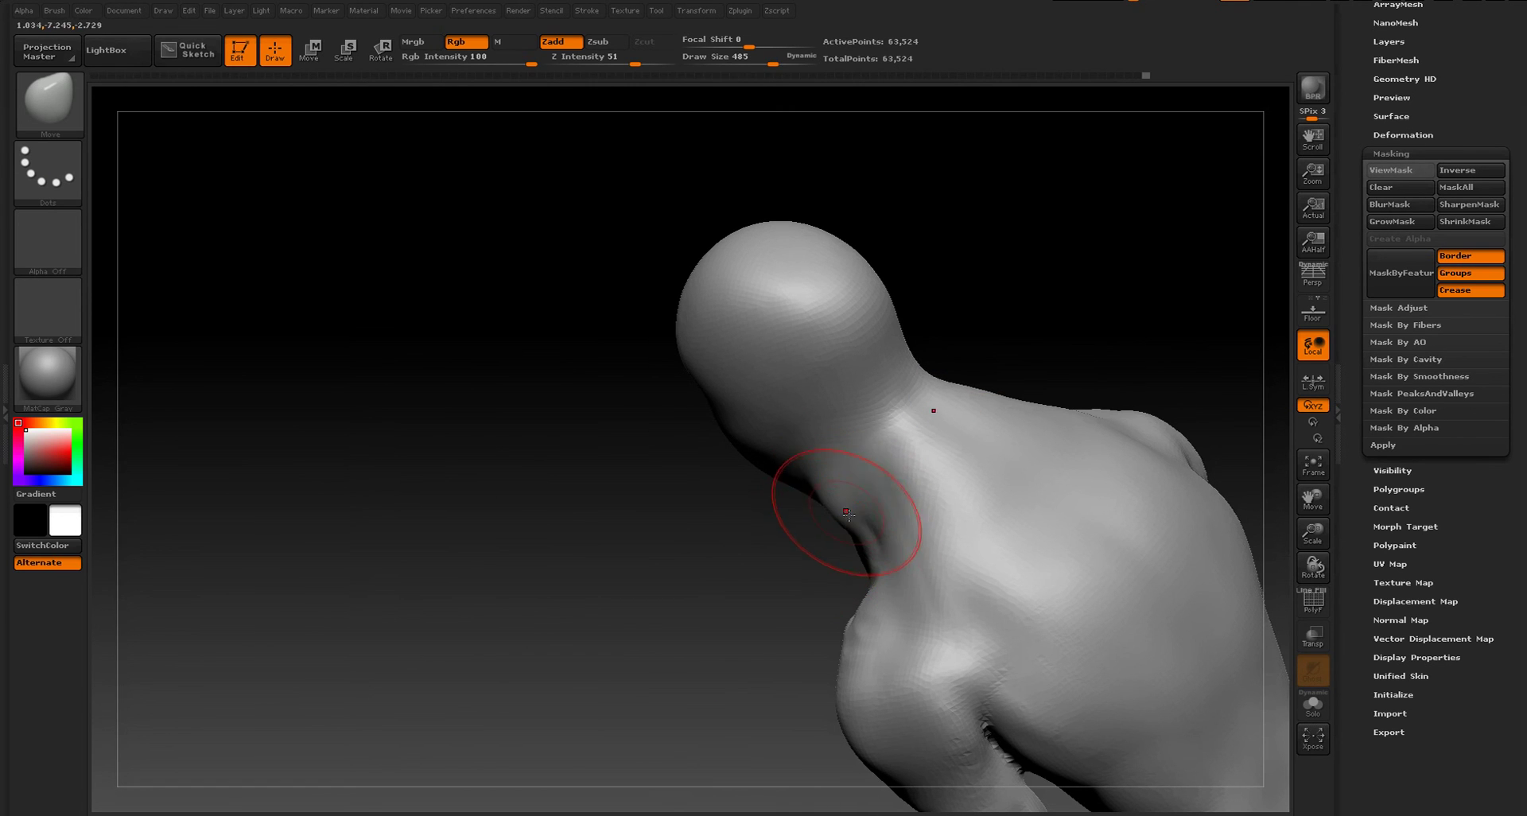
mouse_move(743, 517)
mouse_down()
mouse_move(955, 426)
mouse_move(860, 485)
mouse_up()
shift+drag(1010, 366, 962, 389)
drag(748, 486, 818, 470)
- Build up the side of the neck with the ClayBuildup brush at draw size 244 and Z intensity 13, and smooth it into the shoulders
key(b)
click(441, 468)
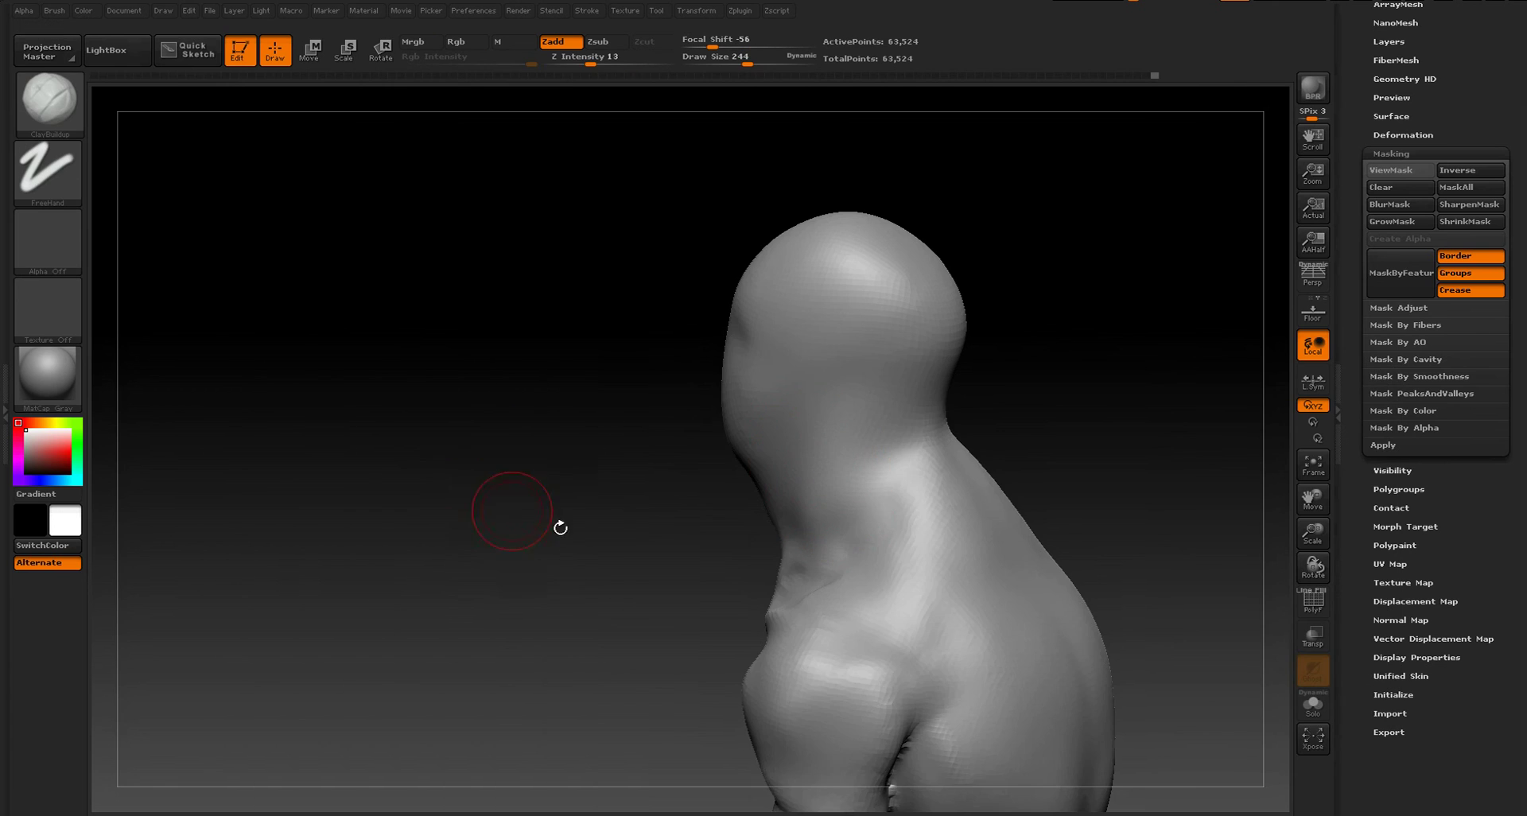
mouse_move(889, 396)
shift+mouse_down()
mouse_move(894, 470)
mouse_move(907, 431)
shift+mouse_up()
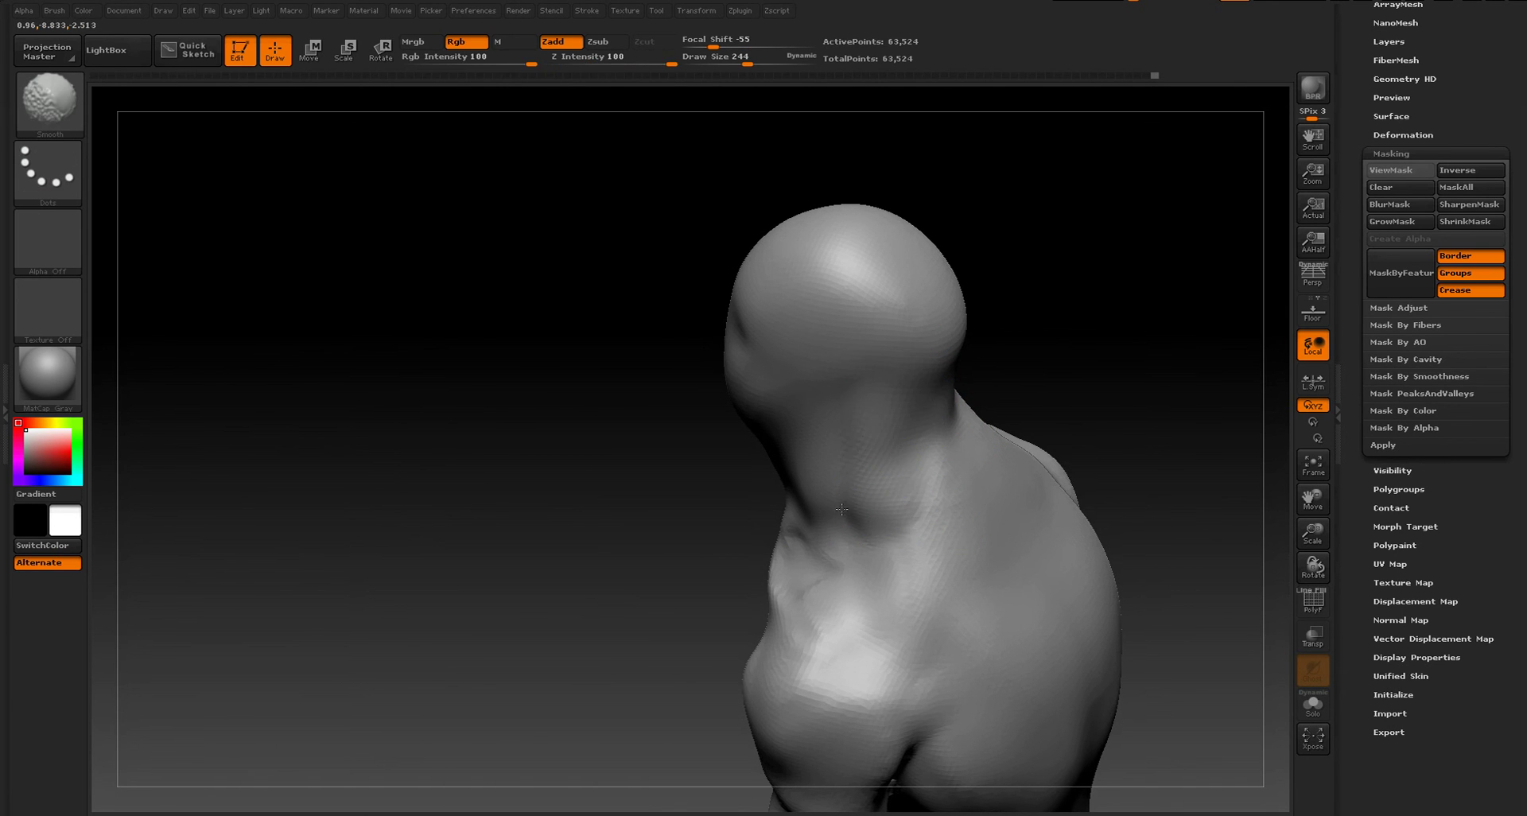
mouse_move(841, 509)
shift+mouse_down()
mouse_move(847, 522)
mouse_move(881, 502)
shift+mouse_up()
drag(750, 556, 703, 581)
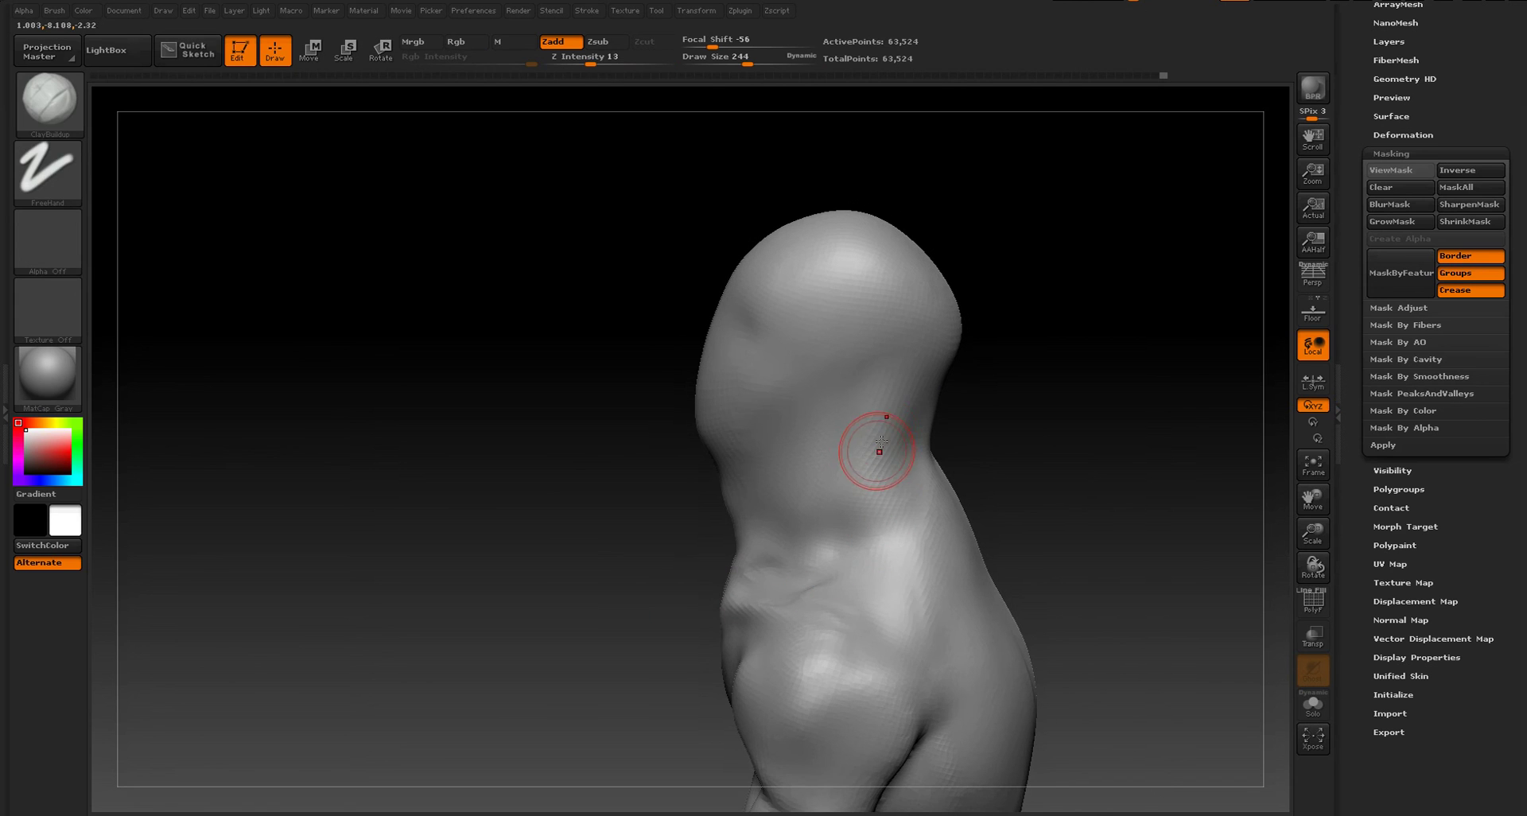
shift+drag(873, 457, 866, 589)
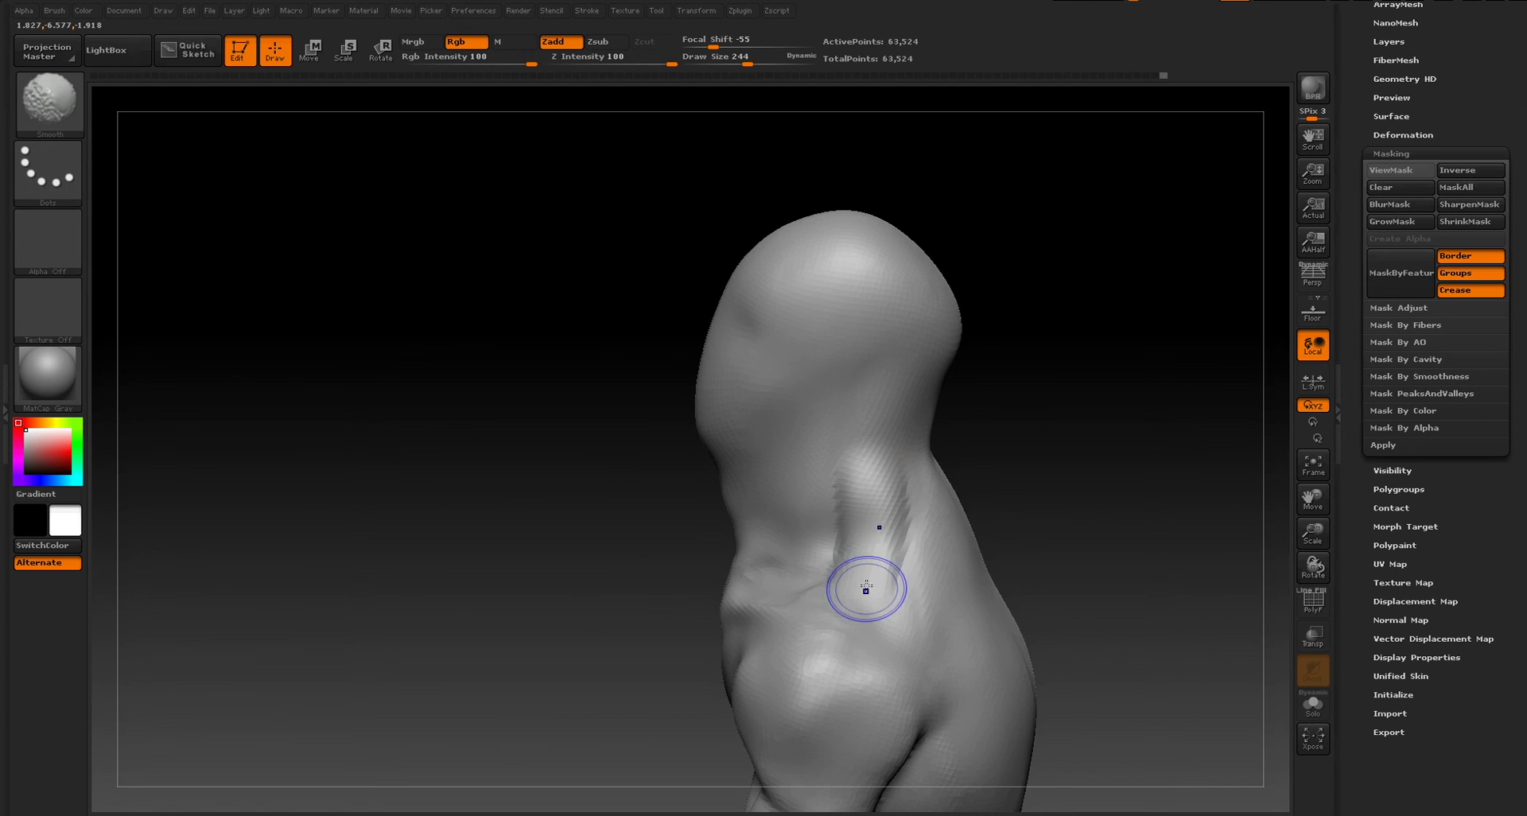
mouse_move(1022, 475)
mouse_down()
mouse_move(1101, 468)
mouse_move(1026, 505)
mouse_move(1041, 376)
mouse_move(903, 385)
mouse_up()
key(shift)
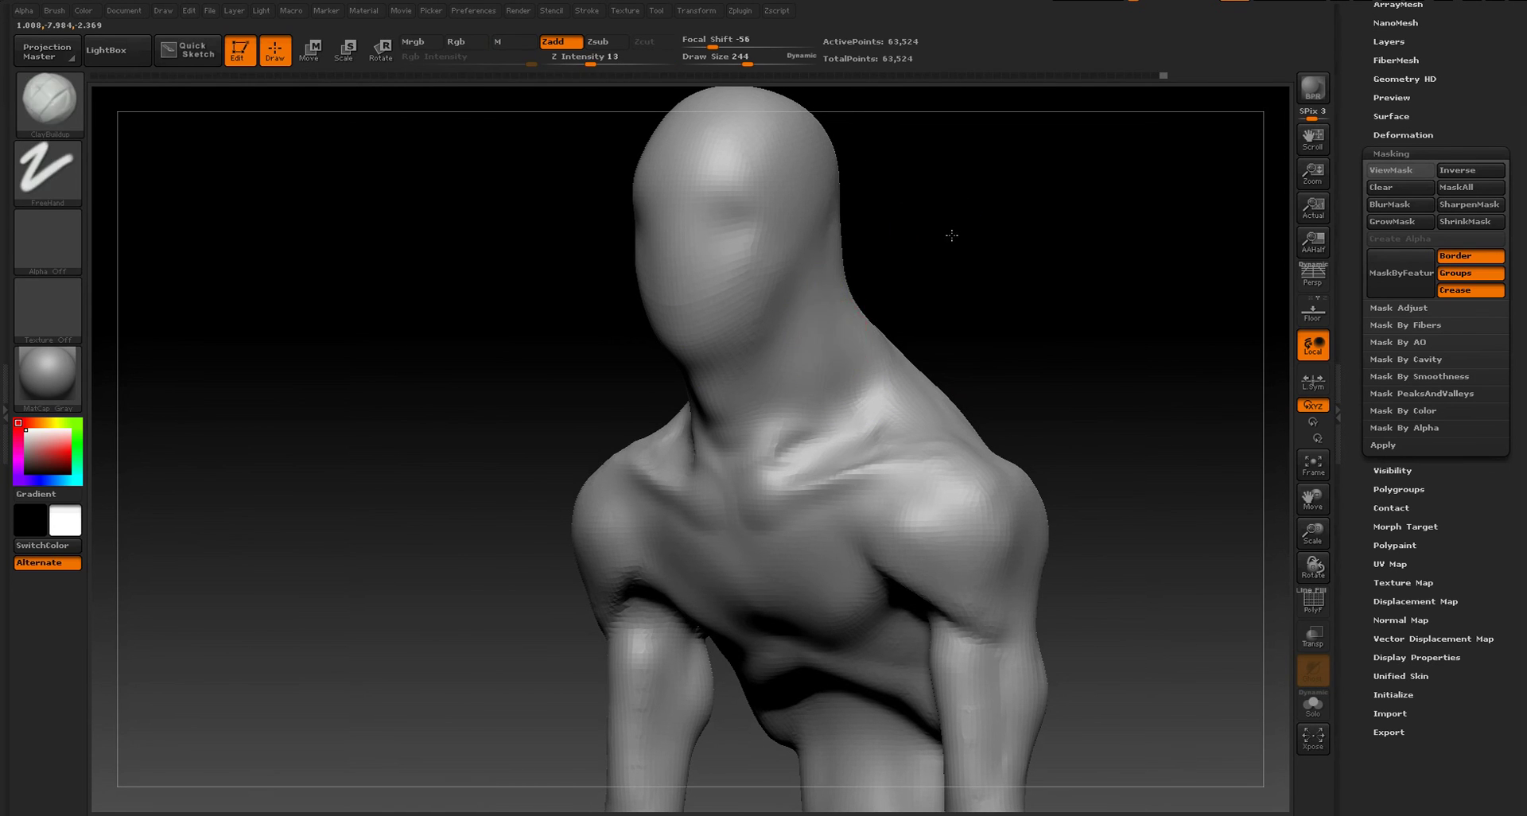
mouse_move(951, 235)
shift+mouse_down()
mouse_move(865, 322)
mouse_move(958, 265)
mouse_move(907, 299)
shift+mouse_up()
key(shift)
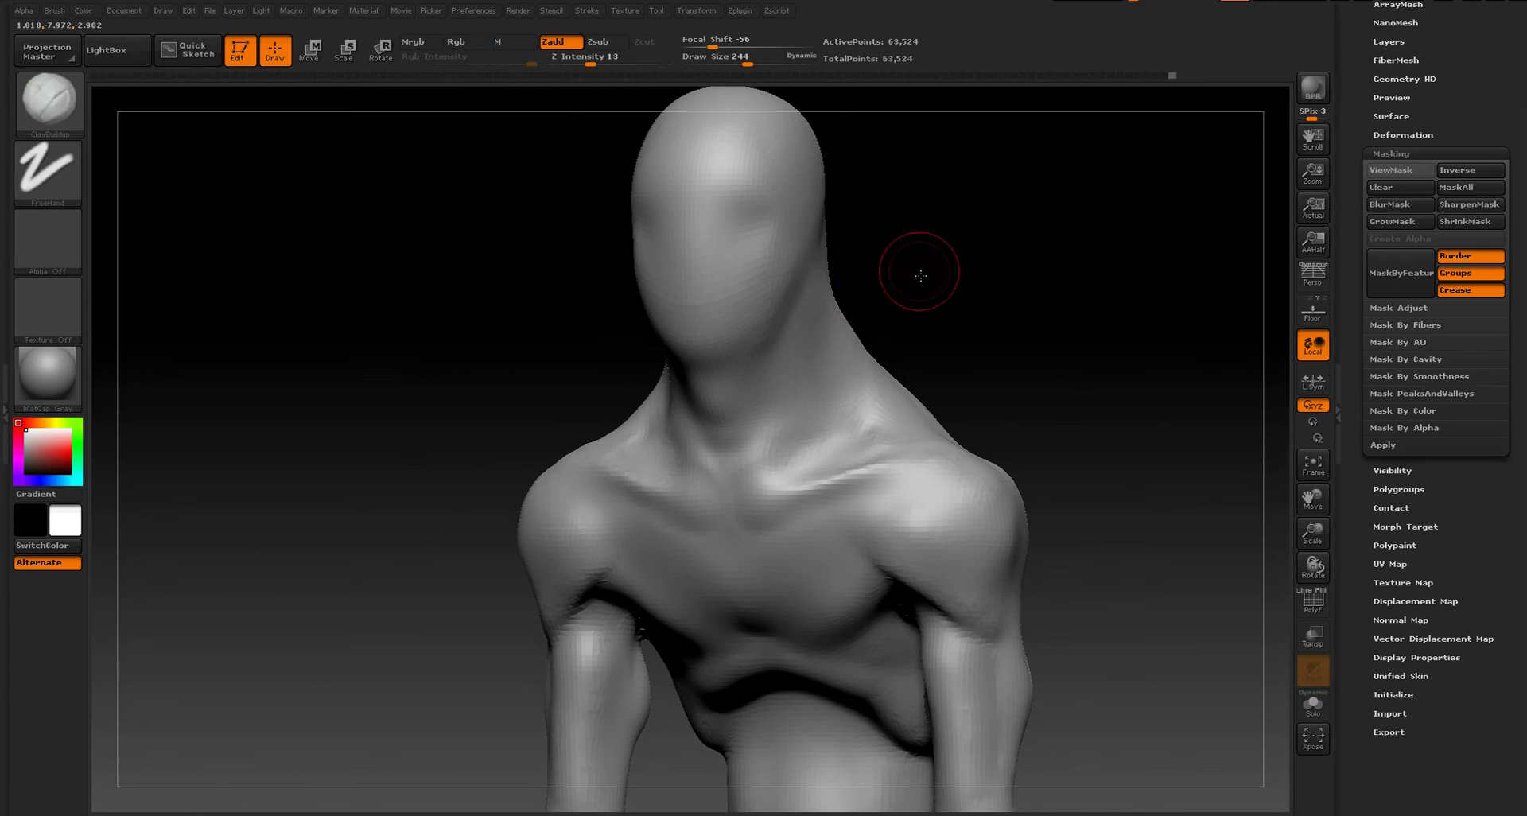
mouse_move(920, 266)
shift+mouse_down()
mouse_move(923, 314)
mouse_move(852, 301)
shift+mouse_up()
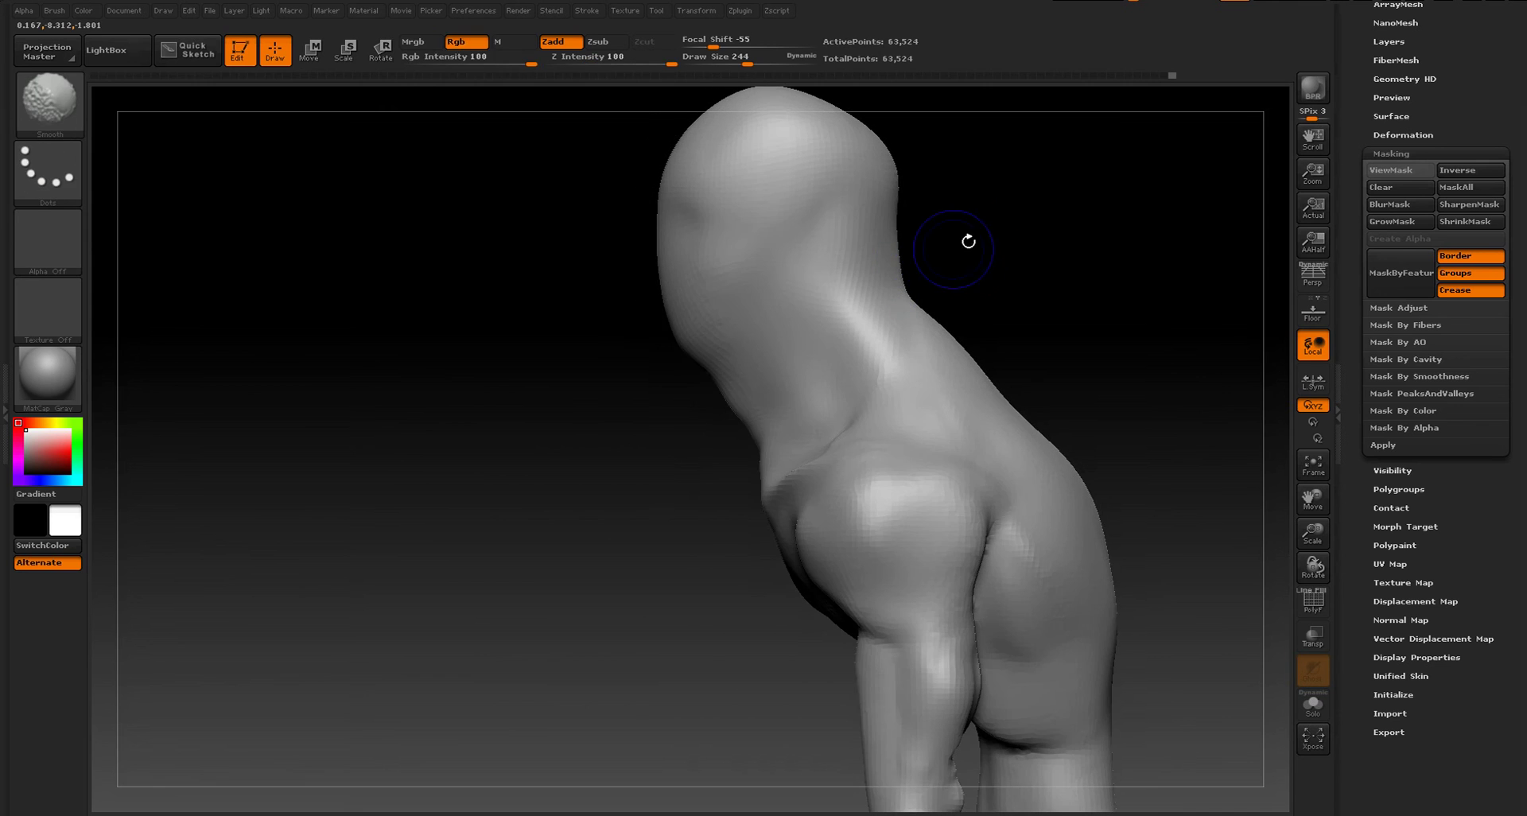
- Smooth the back of the head and nape into the upper back with the Smooth brush at a draw size of 393
alt+drag(988, 263, 1005, 341)
key(bracketright)
key(bracketright)
mouse_move(936, 207)
mouse_down()
mouse_move(866, 235)
mouse_move(872, 210)
mouse_up()
mouse_move(952, 182)
mouse_down()
mouse_move(991, 177)
mouse_move(1005, 273)
mouse_up()
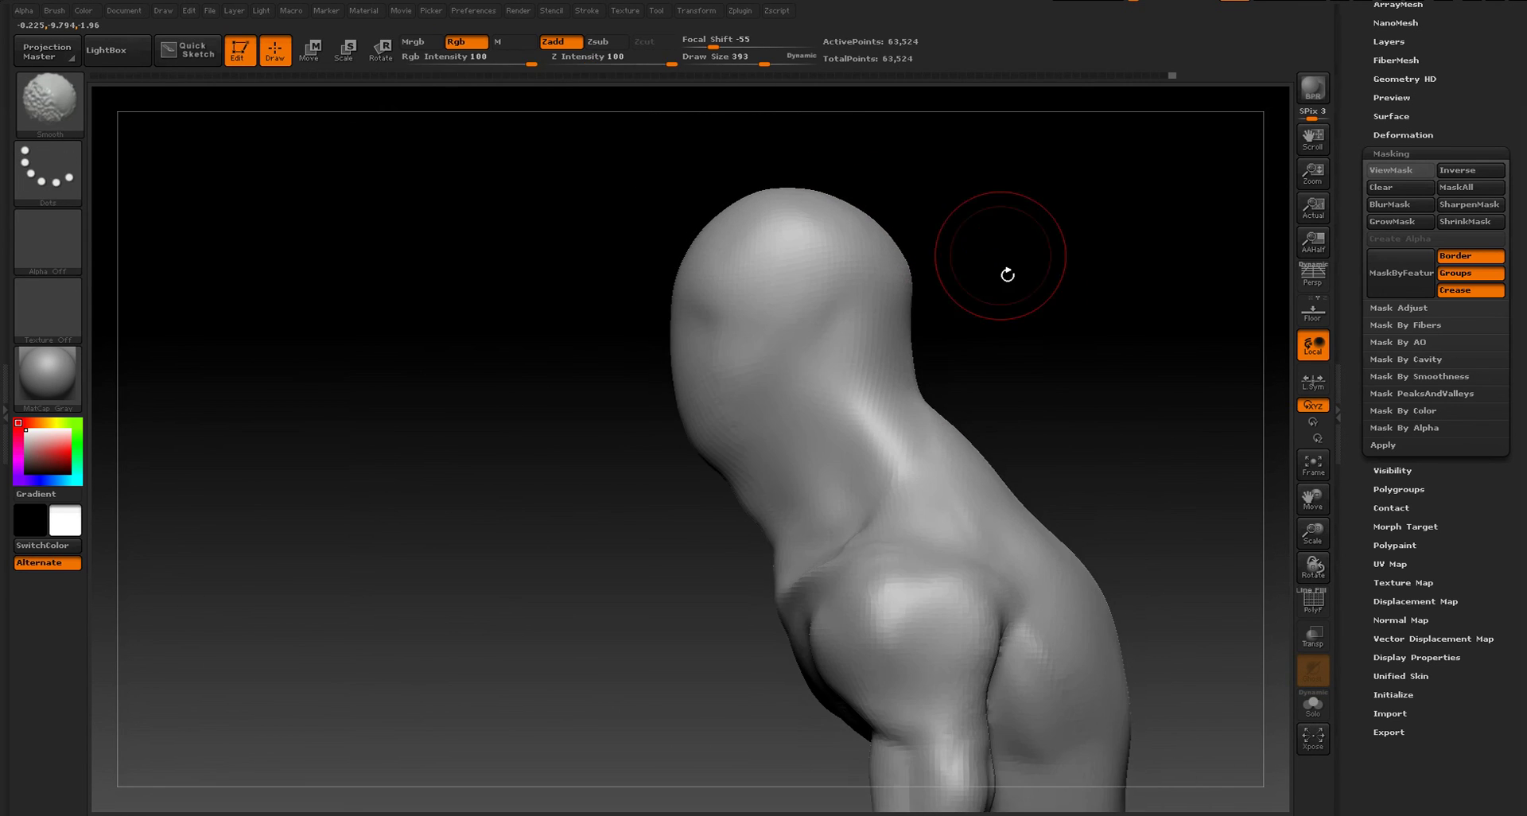
mouse_move(1043, 344)
alt+mouse_down()
mouse_move(1019, 249)
mouse_move(890, 263)
mouse_move(864, 330)
mouse_move(986, 290)
mouse_move(889, 282)
mouse_move(927, 231)
alt+mouse_up()
shift+drag(884, 170, 890, 176)
drag(1022, 244, 1145, 241)
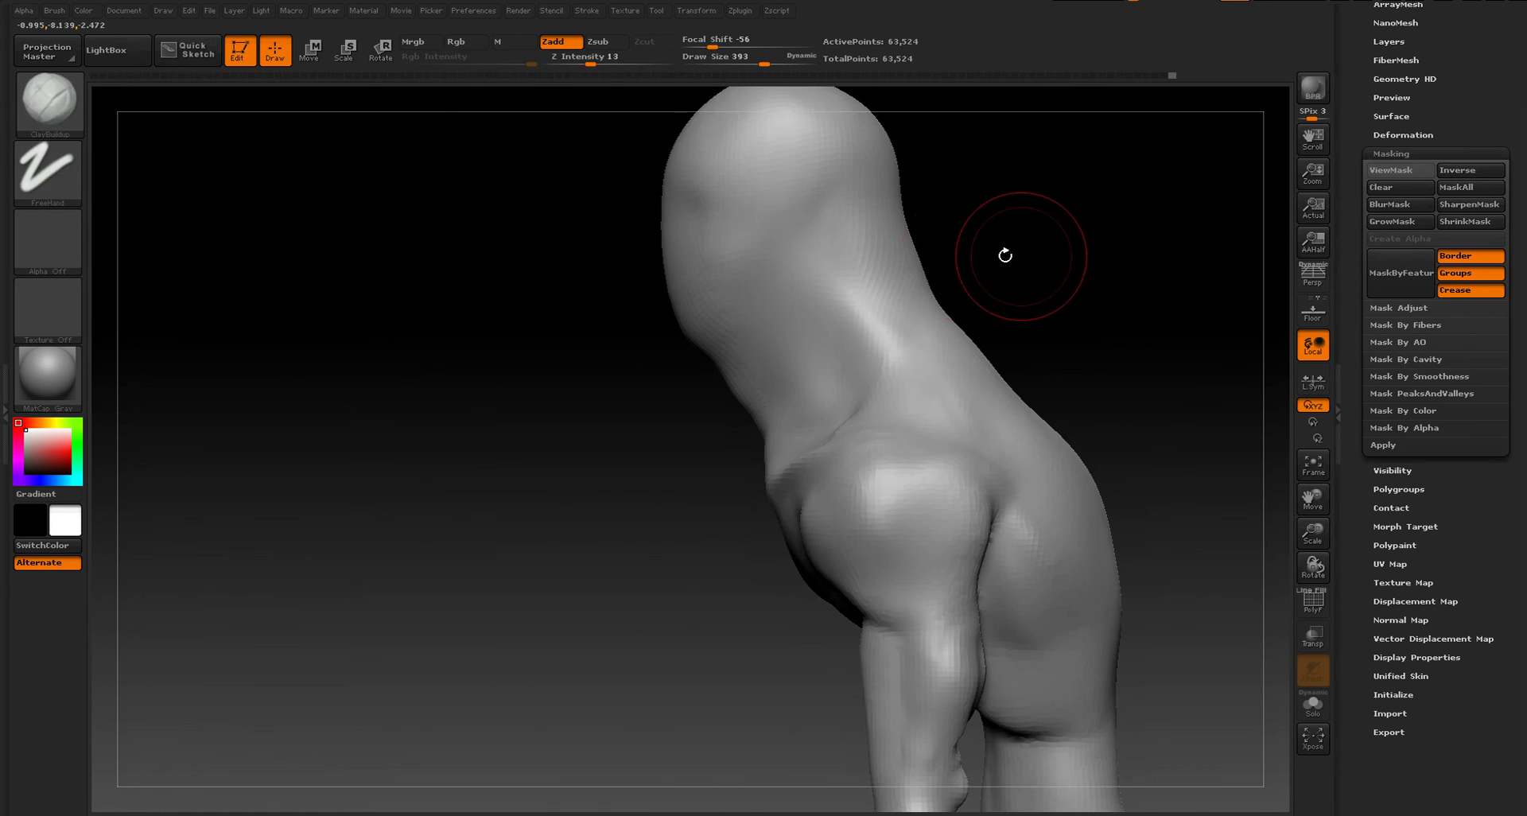
shift+drag(887, 171, 910, 292)
- Smooth the lower back into the upper buttocks with the Smooth brush at a draw size of 393
key(f)
shift+right_drag(957, 314, 1108, 320)
mouse_move(1058, 271)
ctrl+right_down()
mouse_move(1070, 342)
mouse_move(1109, 397)
ctrl+right_up()
mouse_move(1128, 283)
shift+right_down()
mouse_move(1097, 272)
mouse_move(1089, 373)
mouse_move(1051, 478)
mouse_move(963, 512)
shift+right_up()
key(shift)
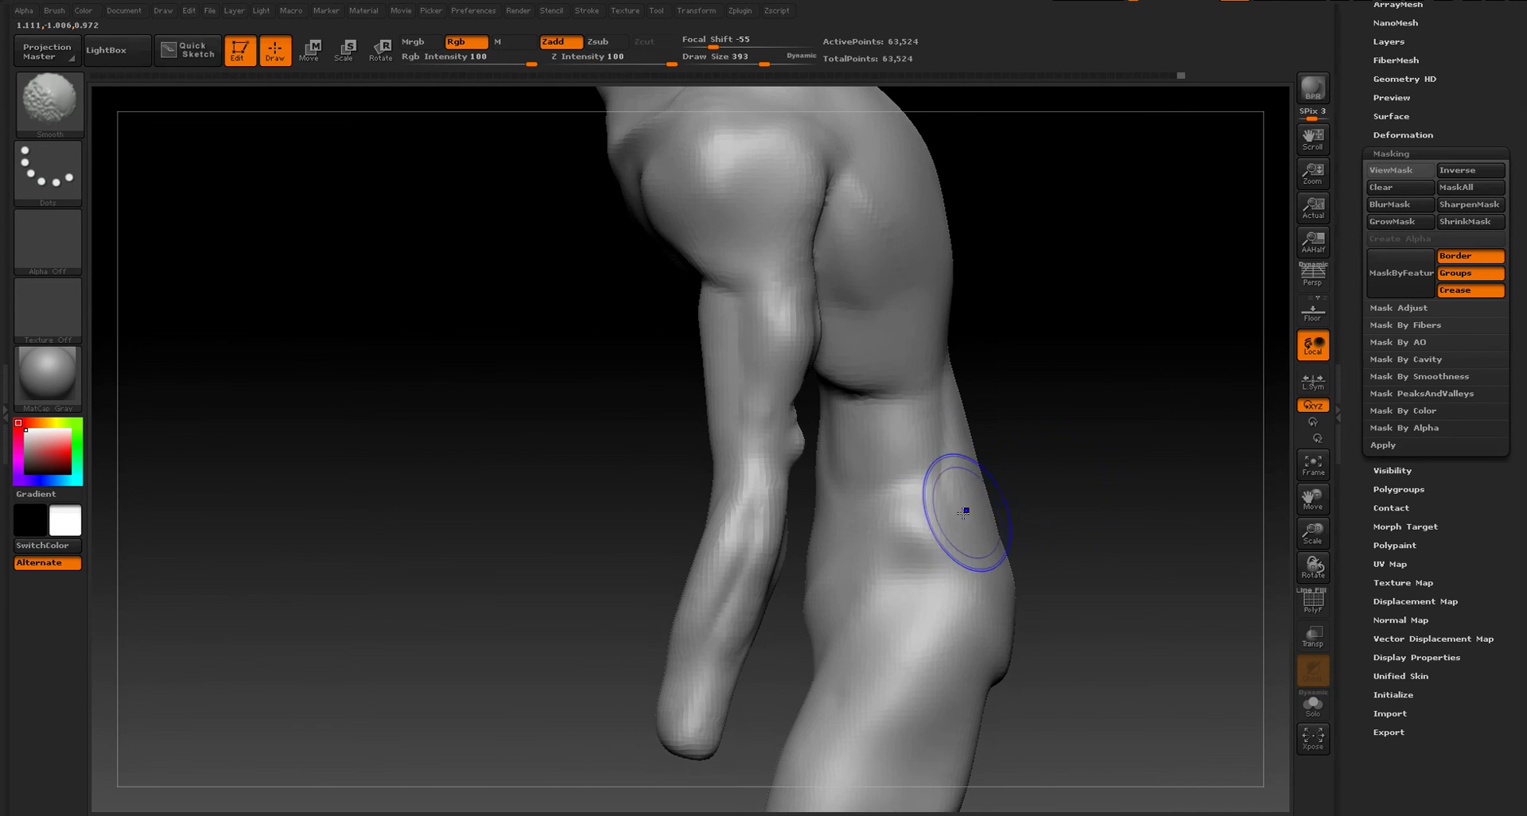
mouse_move(1033, 546)
right_down()
mouse_move(1029, 446)
mouse_move(1054, 414)
right_up()
mouse_move(1055, 414)
shift+mouse_down()
mouse_move(1064, 436)
mouse_move(1033, 443)
mouse_move(862, 407)
mouse_move(930, 382)
mouse_move(918, 369)
mouse_move(932, 366)
shift+mouse_up()
key(f)
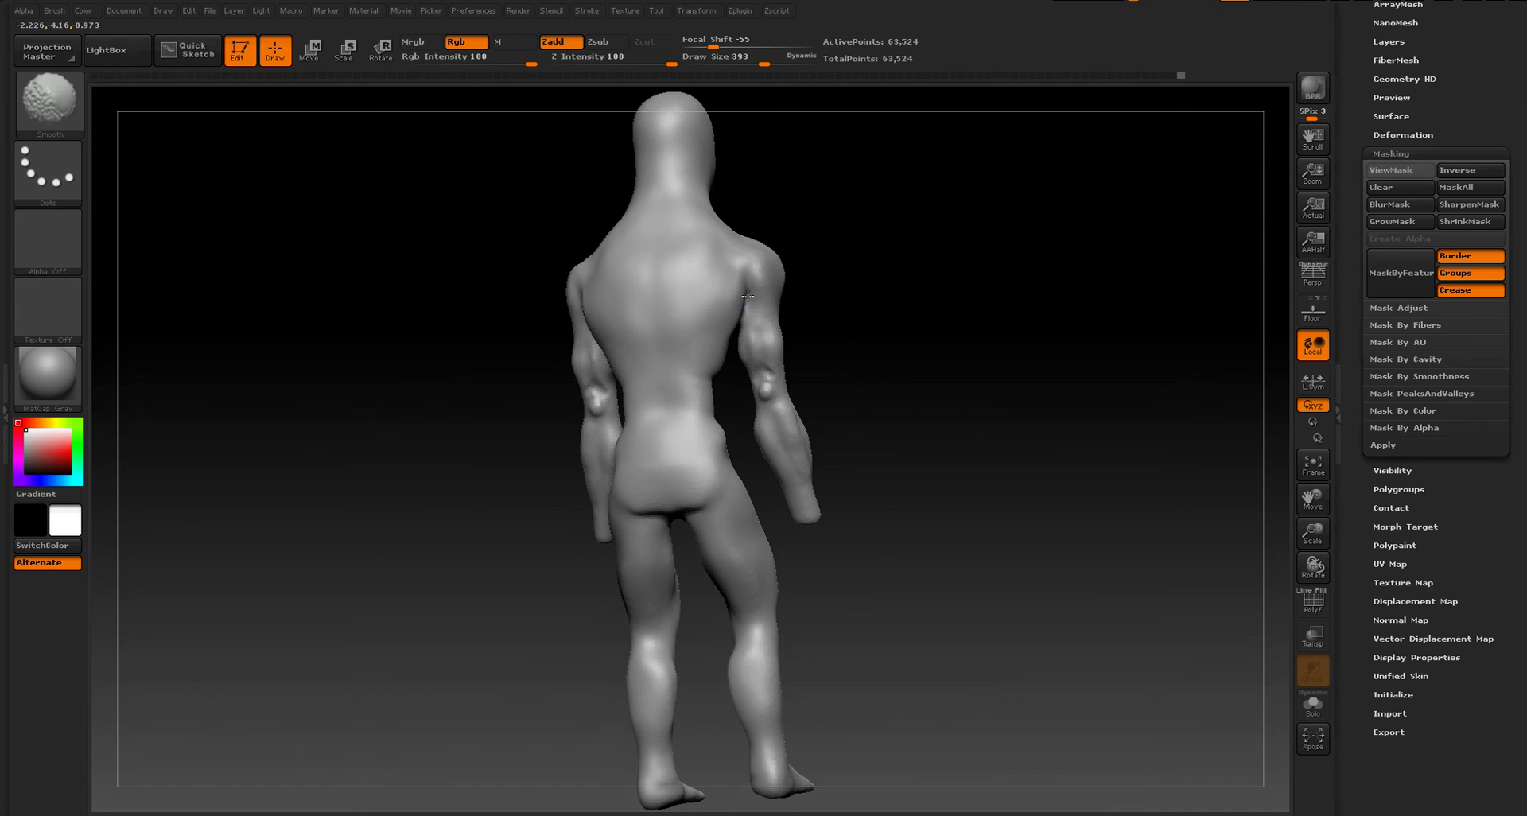
- Try a ClayBuildup stroke on the outer shoulder at a reduced draw size, and undo it
mouse_move(874, 299)
mouse_down()
mouse_move(907, 296)
mouse_move(891, 317)
mouse_move(861, 297)
mouse_up()
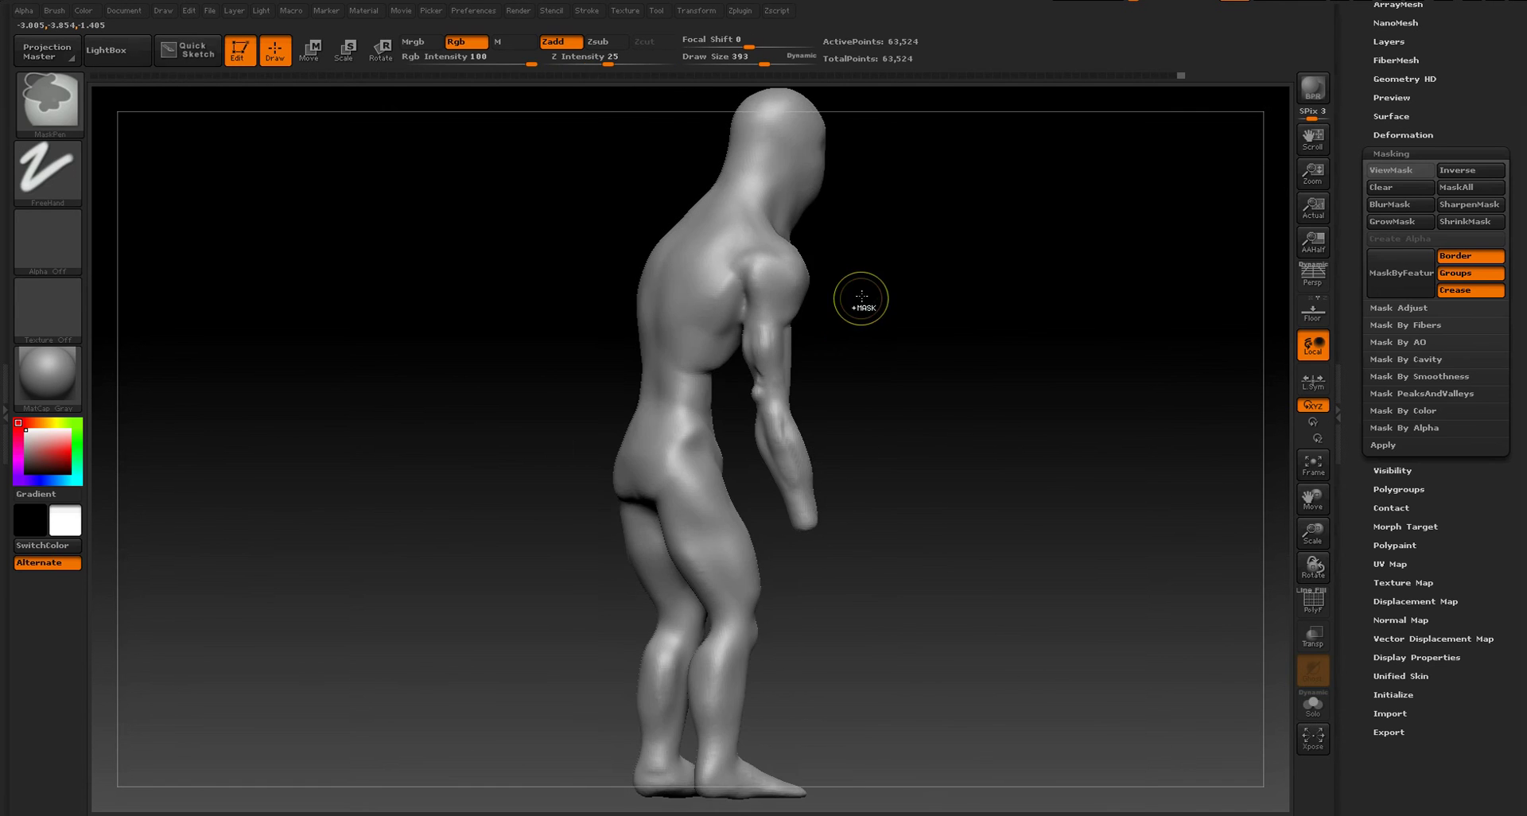
mouse_move(862, 296)
ctrl+right_down()
mouse_move(992, 372)
mouse_move(1005, 351)
mouse_move(928, 327)
ctrl+right_up()
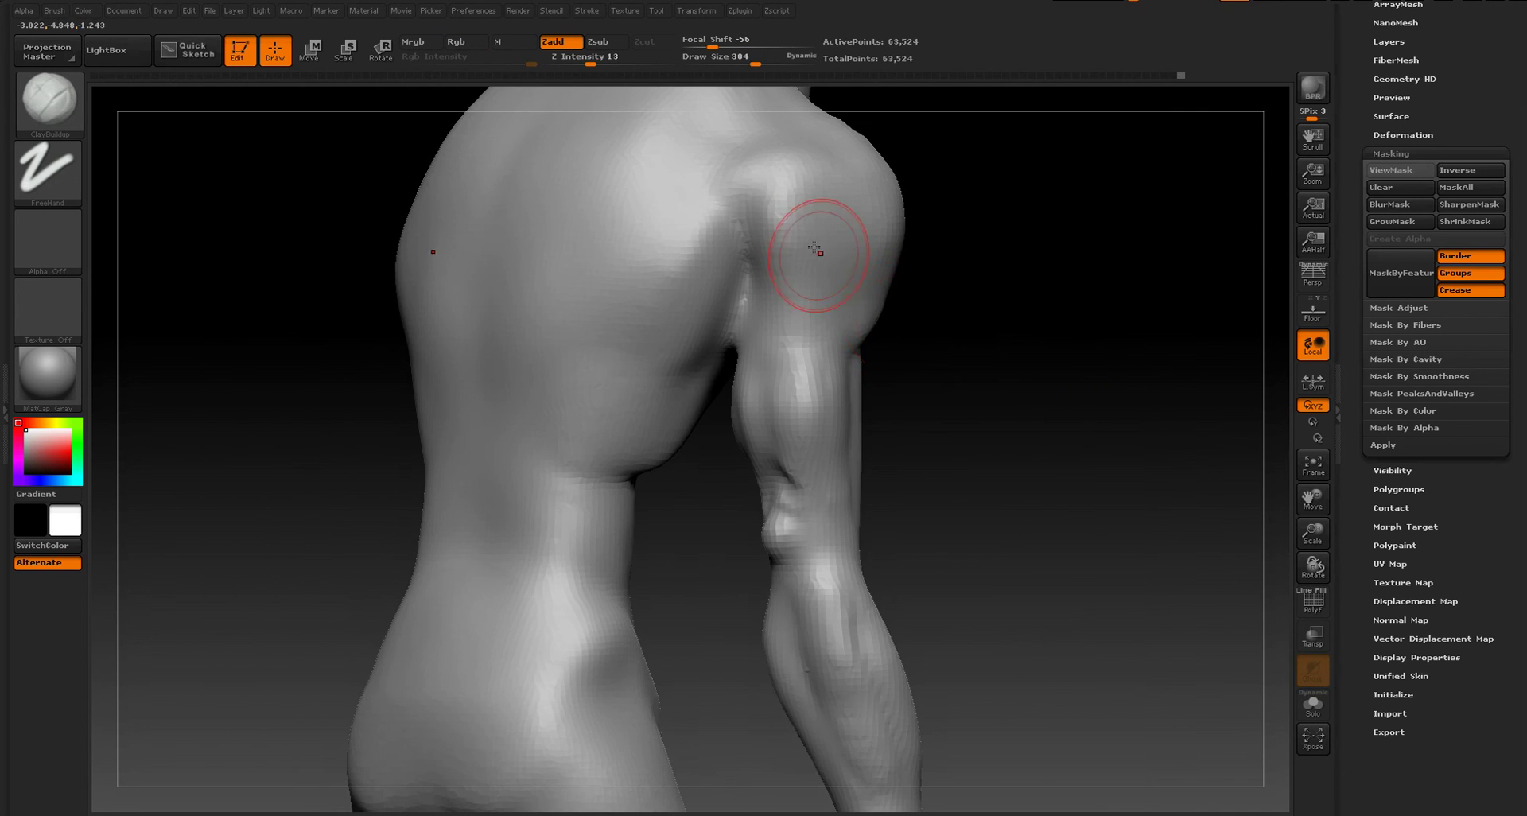
mouse_move(820, 219)
mouse_down()
mouse_move(836, 311)
mouse_move(899, 246)
mouse_up()
key(ctrl+z)
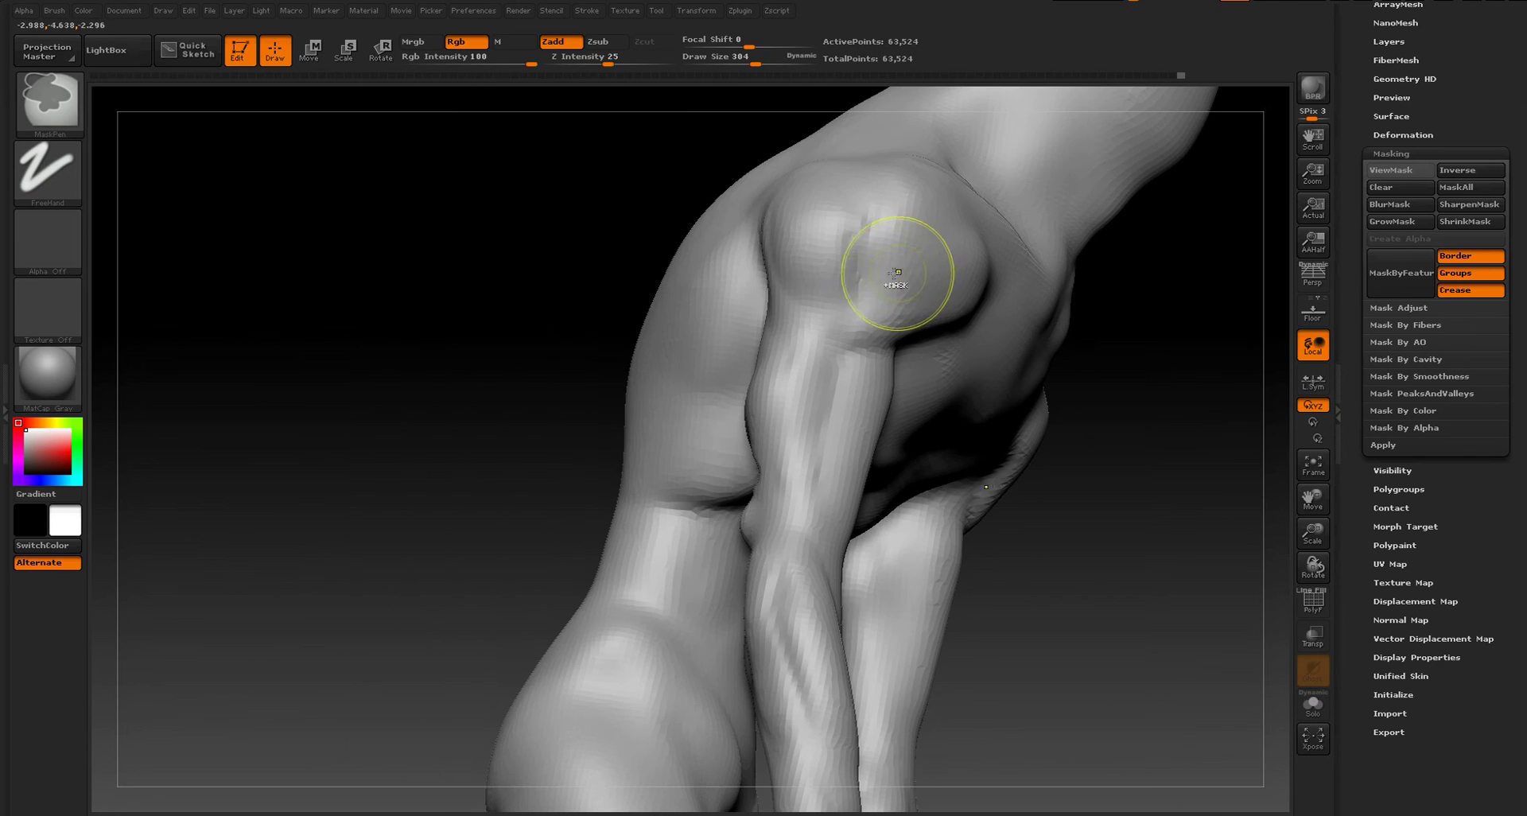
drag(720, 213, 664, 239)
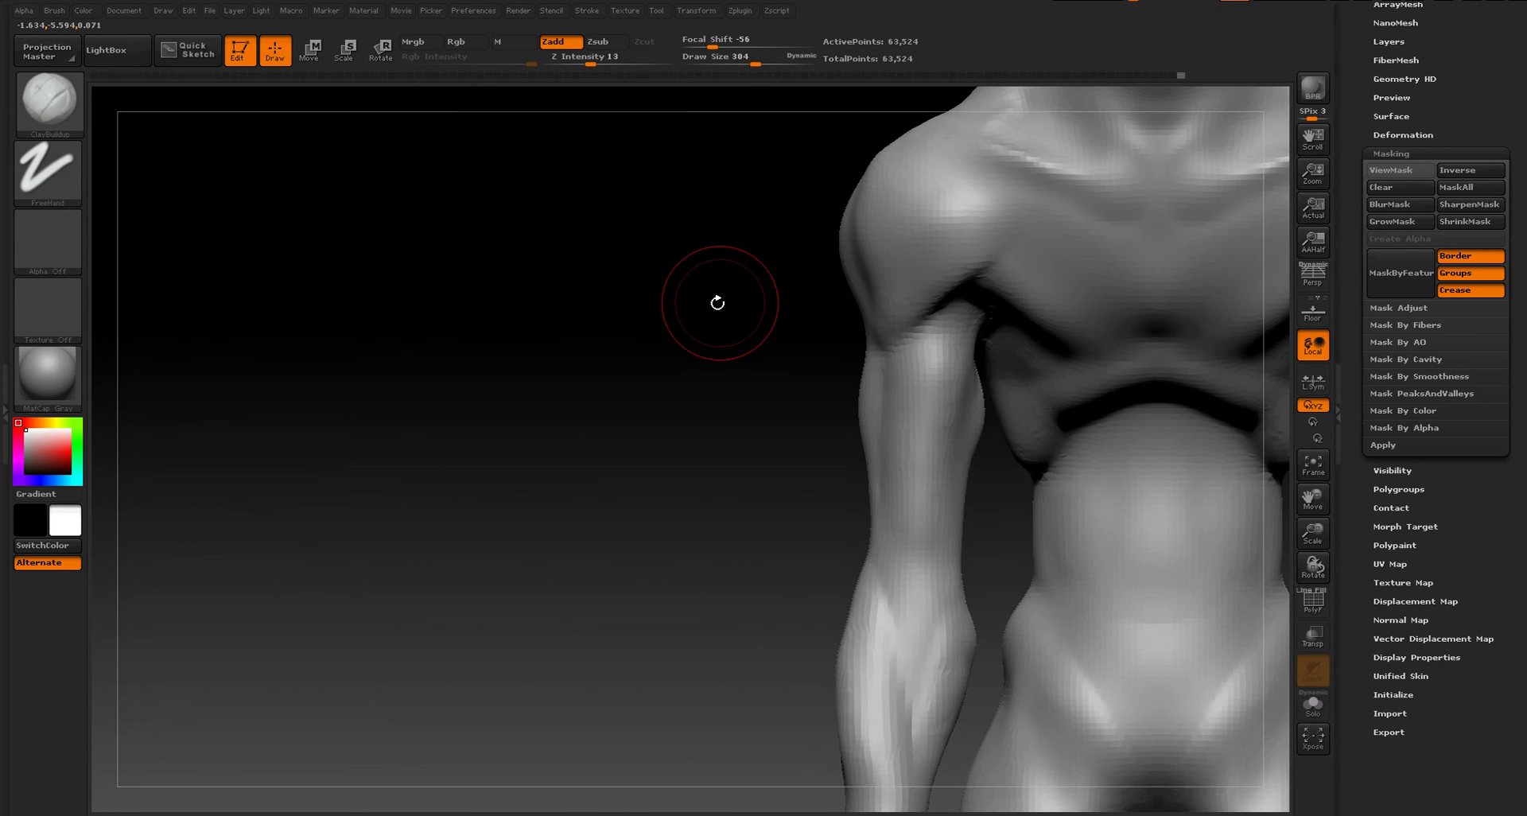
- Remesh the whole figure with DynaMesh to even out its topology, and check the full body
mouse_move(717, 302)
mouse_down()
mouse_move(1005, 255)
mouse_move(1021, 193)
mouse_move(997, 179)
mouse_up()
drag(829, 202, 859, 283)
mouse_move(1055, 309)
mouse_down()
mouse_move(1025, 360)
mouse_move(665, 480)
mouse_move(506, 410)
mouse_move(583, 509)
mouse_up()
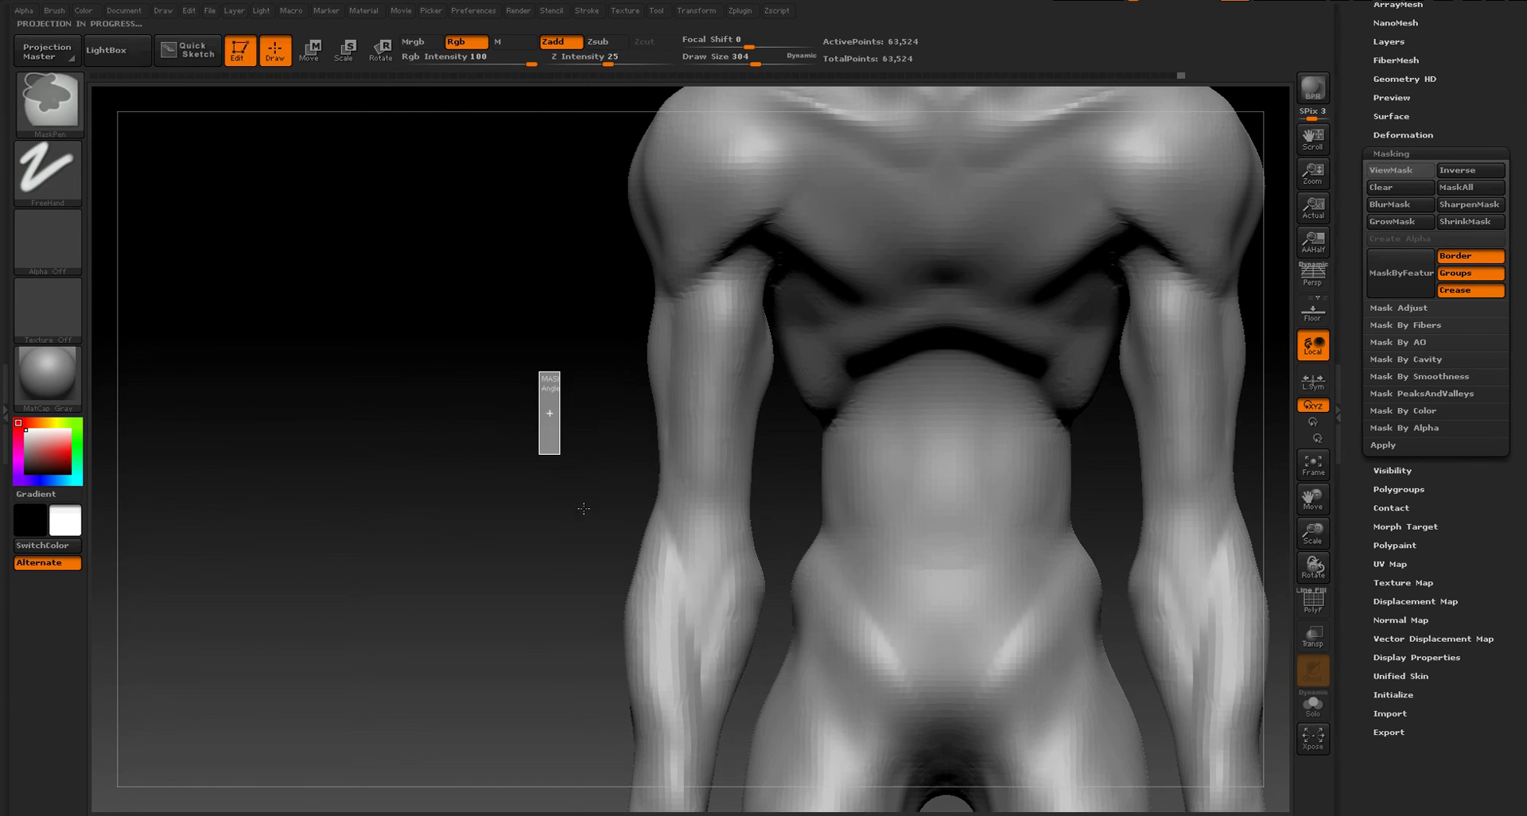
key(f)
drag(985, 342, 853, 193)
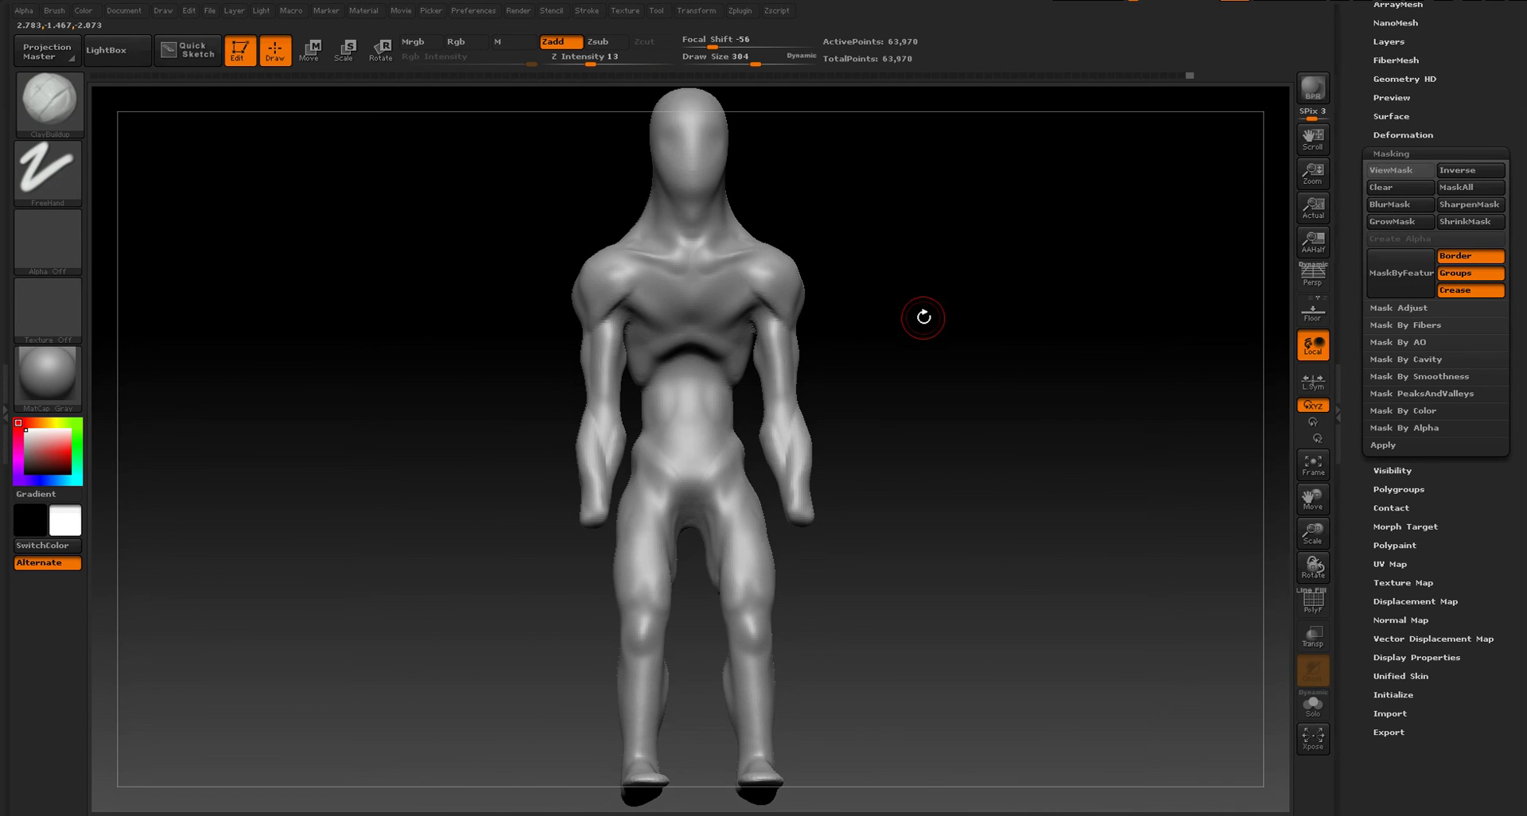
drag(925, 315, 930, 344)
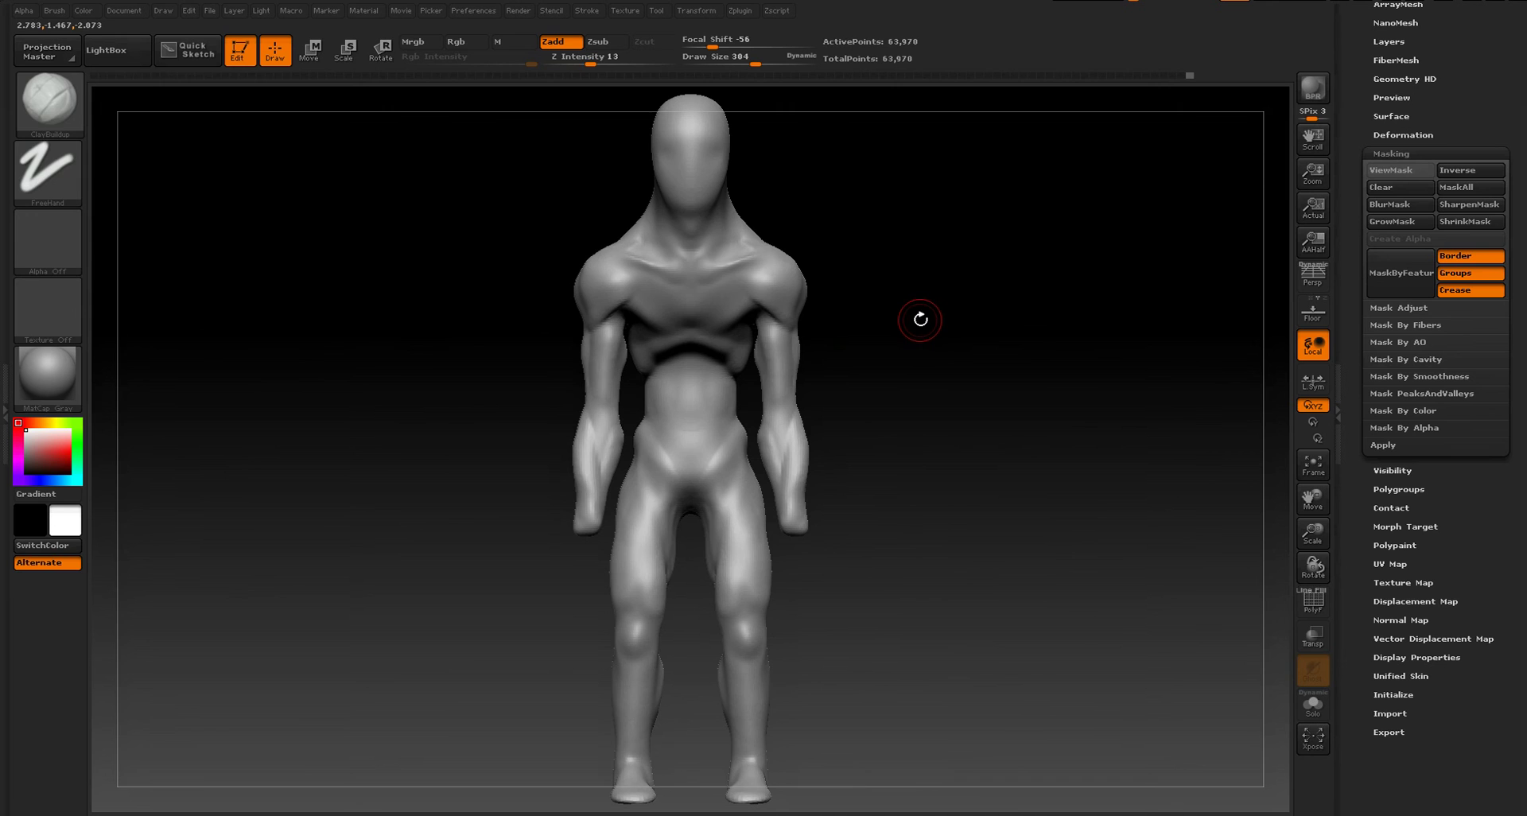
alt+drag(946, 241, 975, 381)
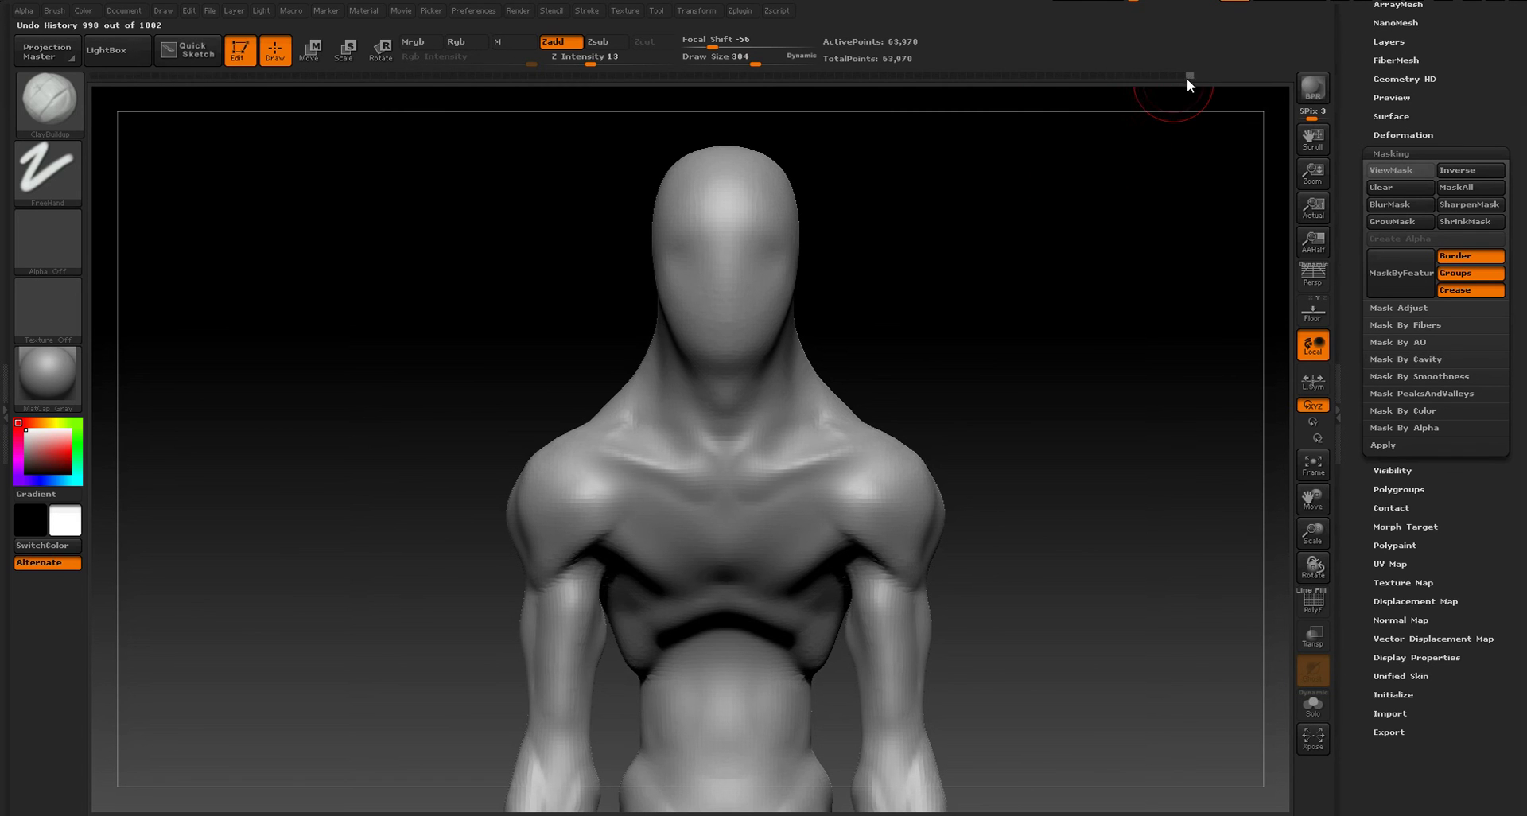
- Scrub the undo history back to the early low-poly figure and forward again to the latest sculpt
mouse_move(1188, 75)
mouse_down()
mouse_move(502, 83)
mouse_move(203, 59)
mouse_move(89, 78)
mouse_up()
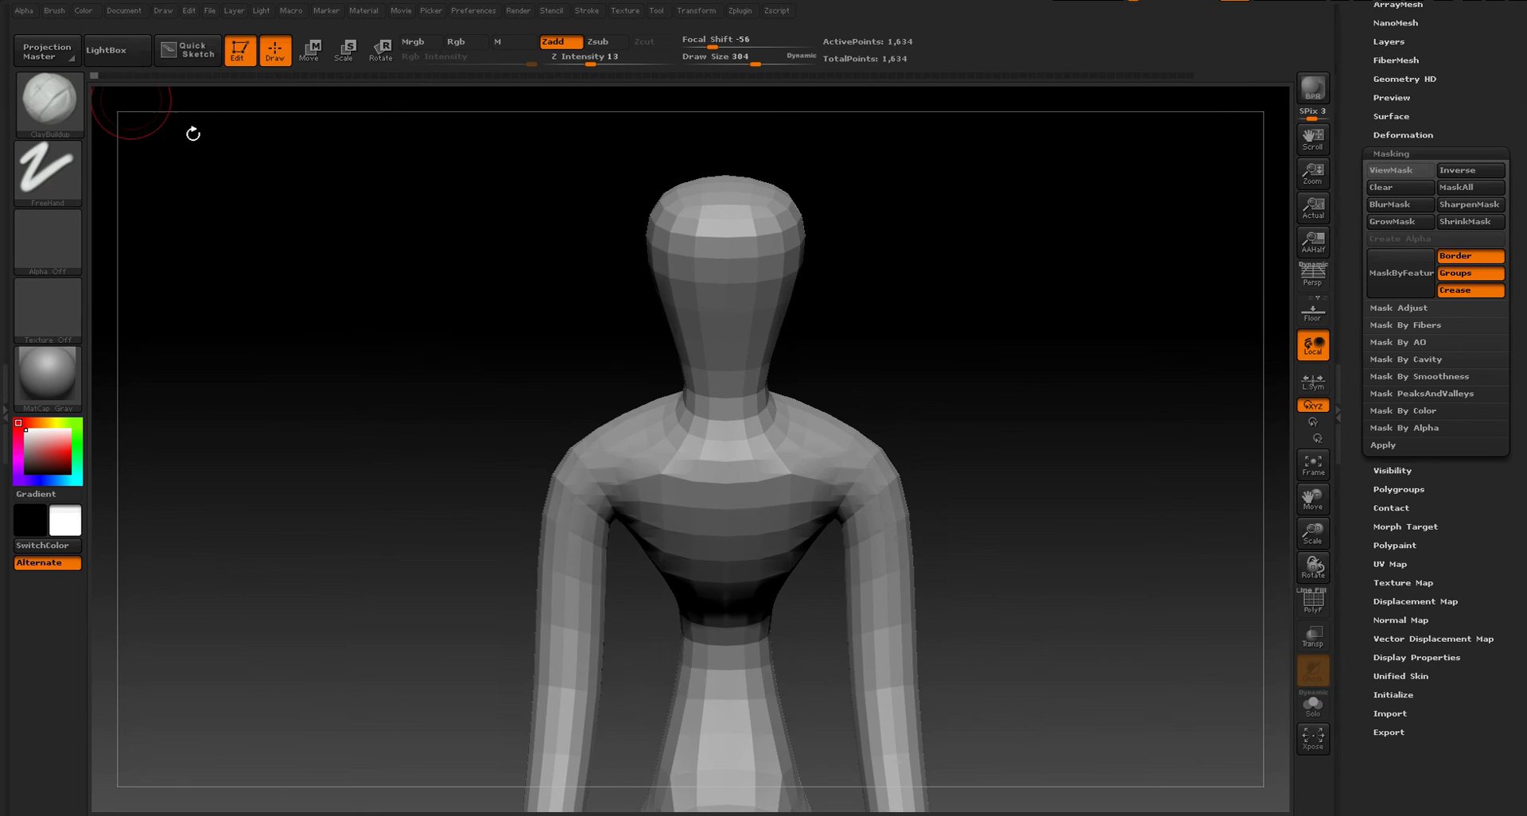
ctrl+right_drag(413, 343, 408, 237)
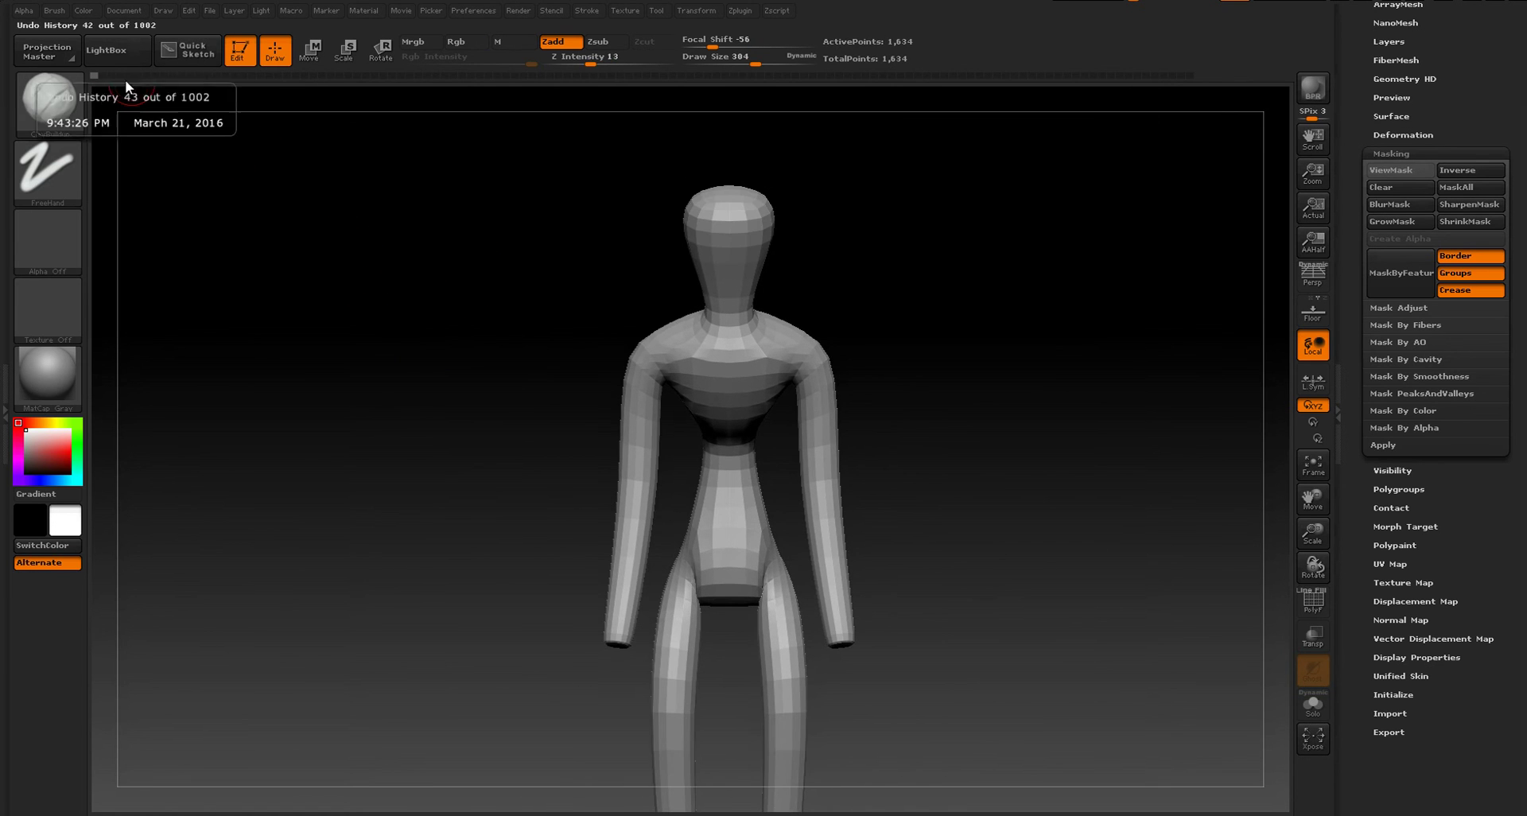
mouse_move(96, 74)
mouse_down()
mouse_move(528, 89)
mouse_move(1161, 79)
mouse_up()
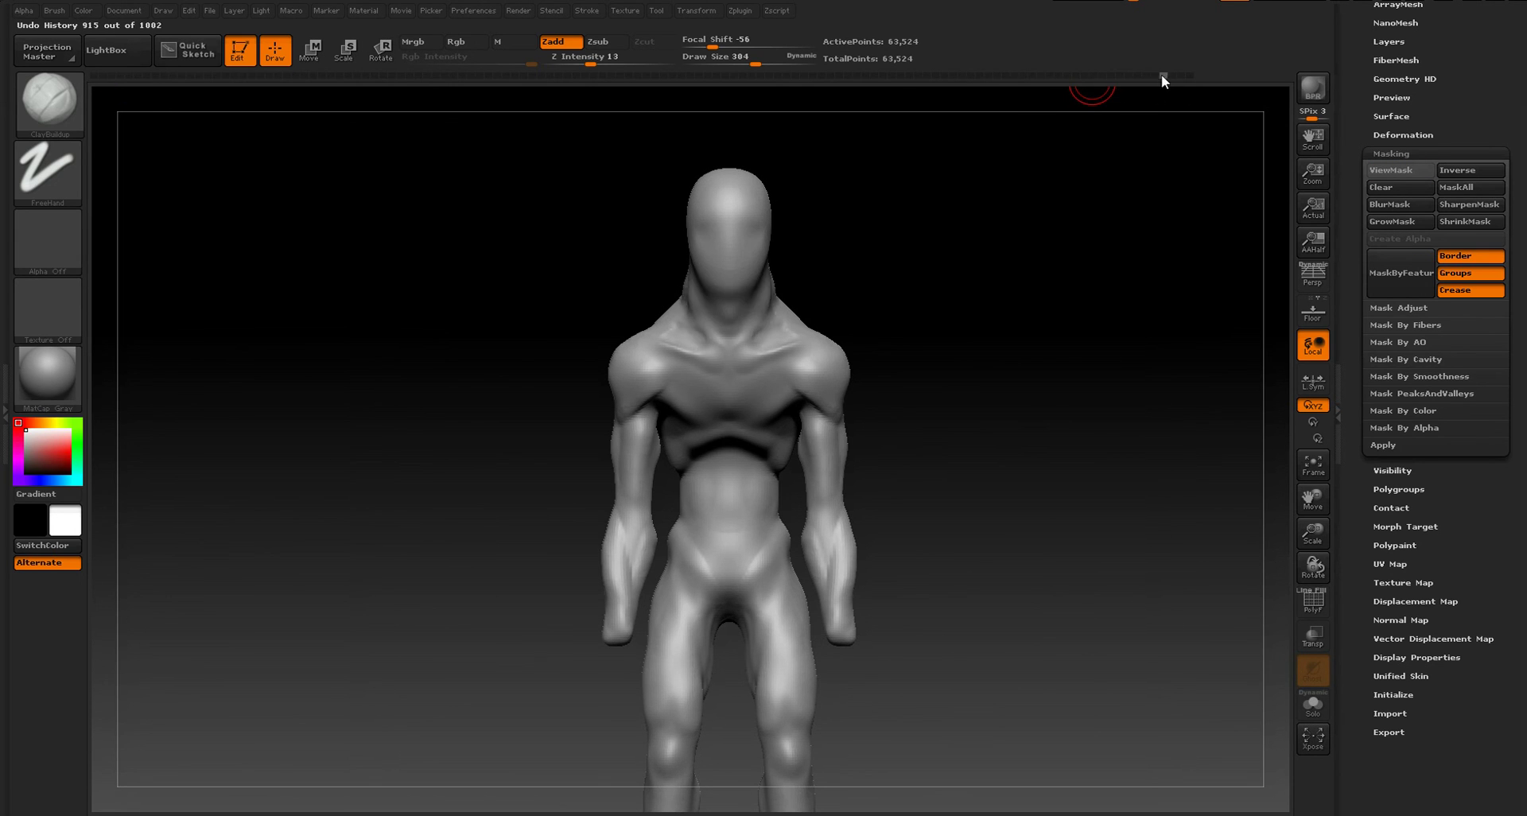
- Save the sculpt as a ZTool named creep in the Saxion folder on the Data (D:) drive
click(659, 10)
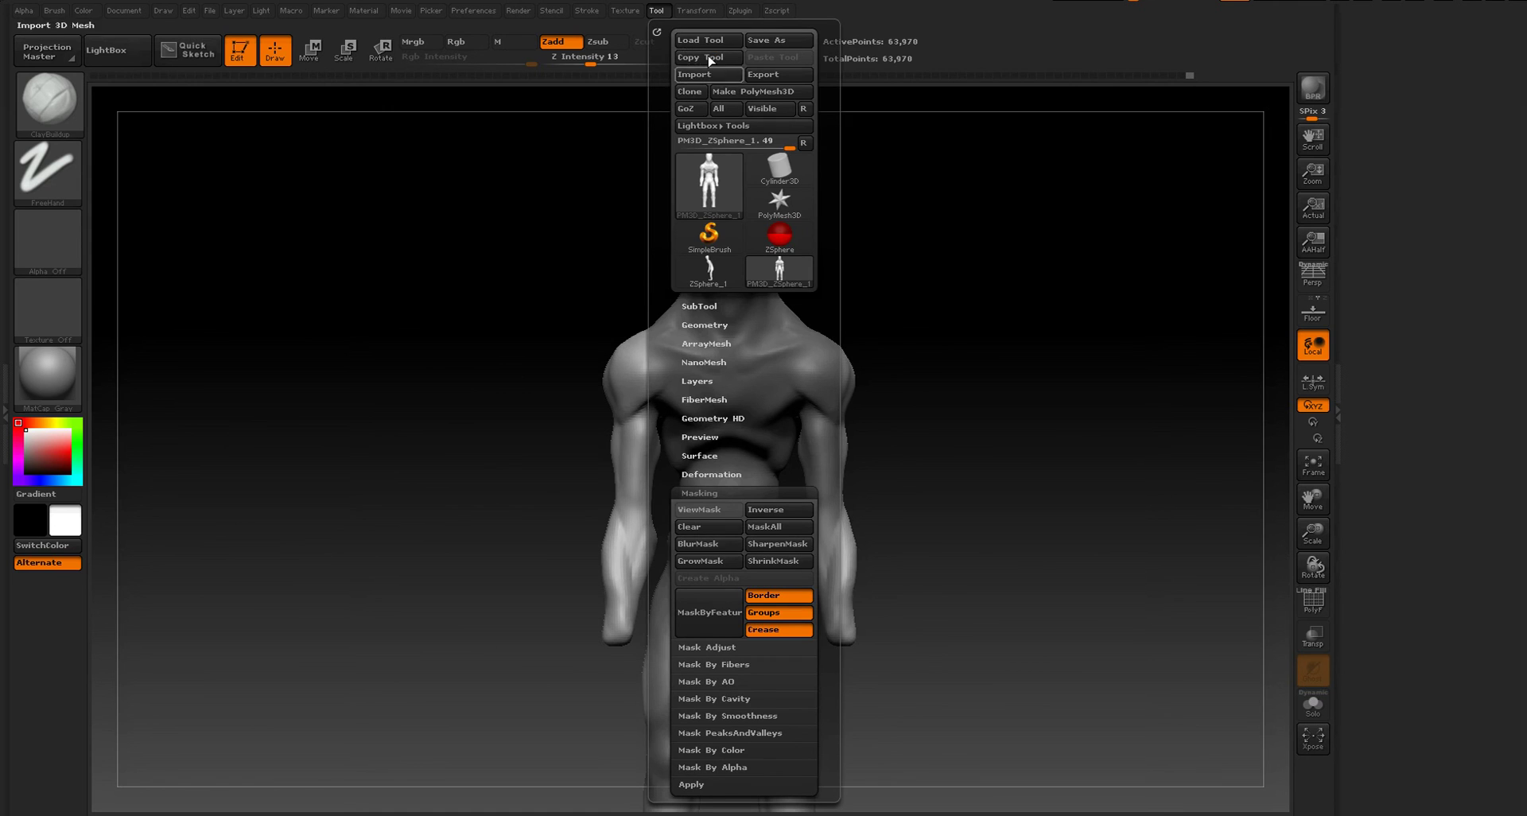
click(762, 41)
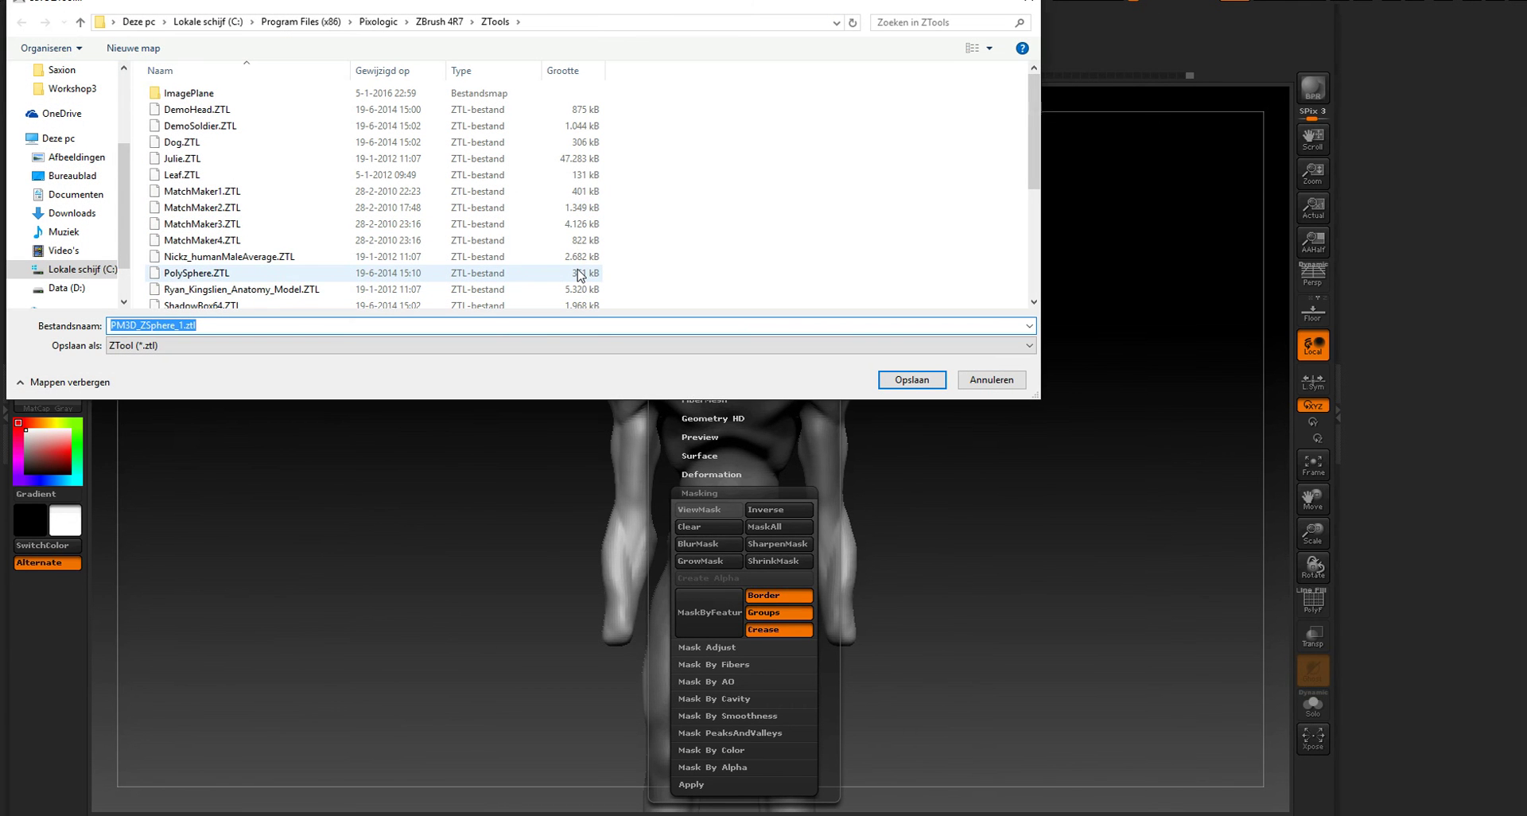
click(67, 288)
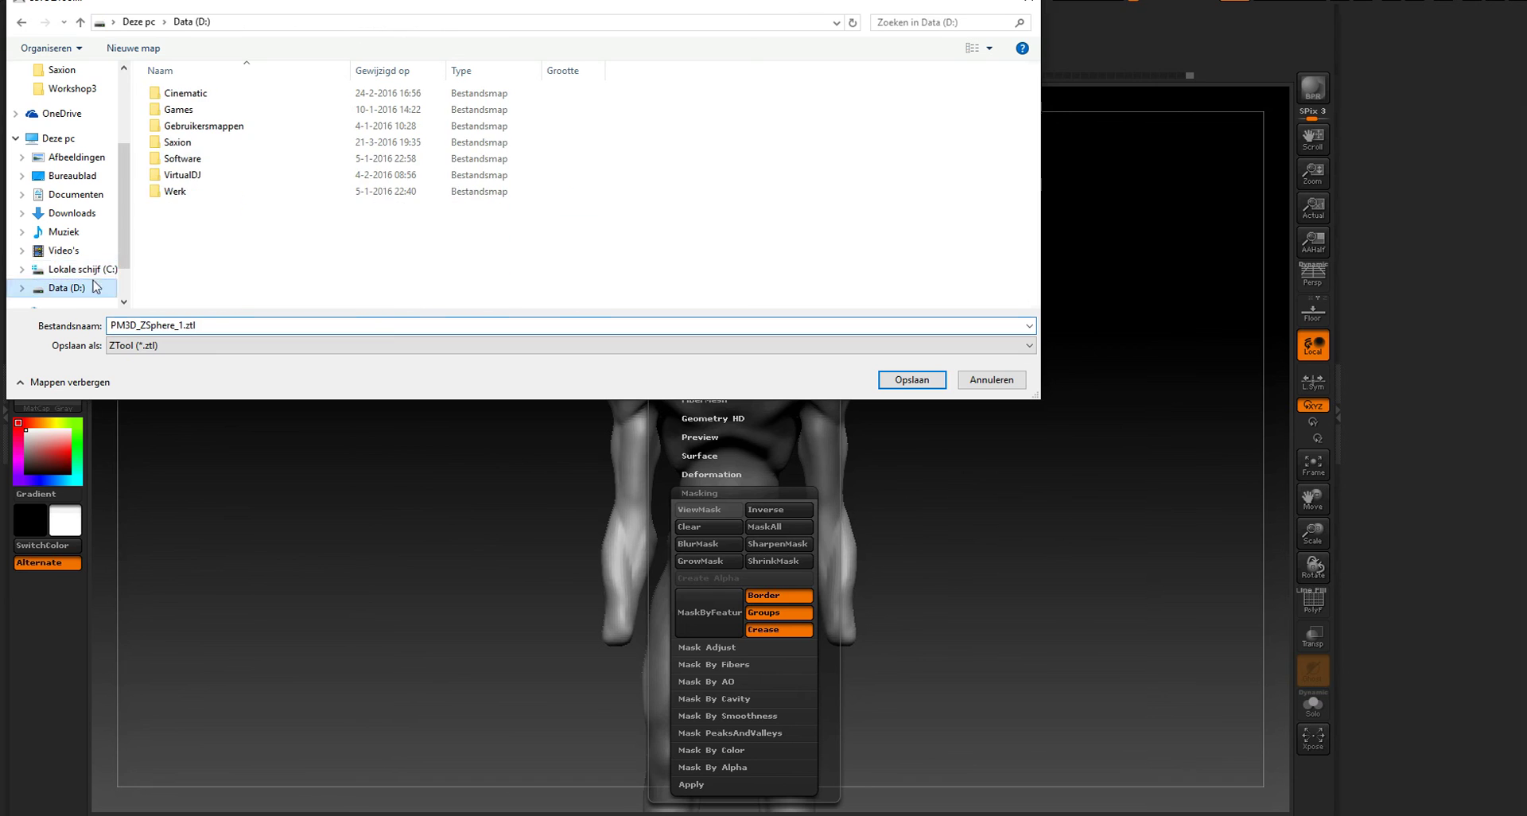
double_click(202, 143)
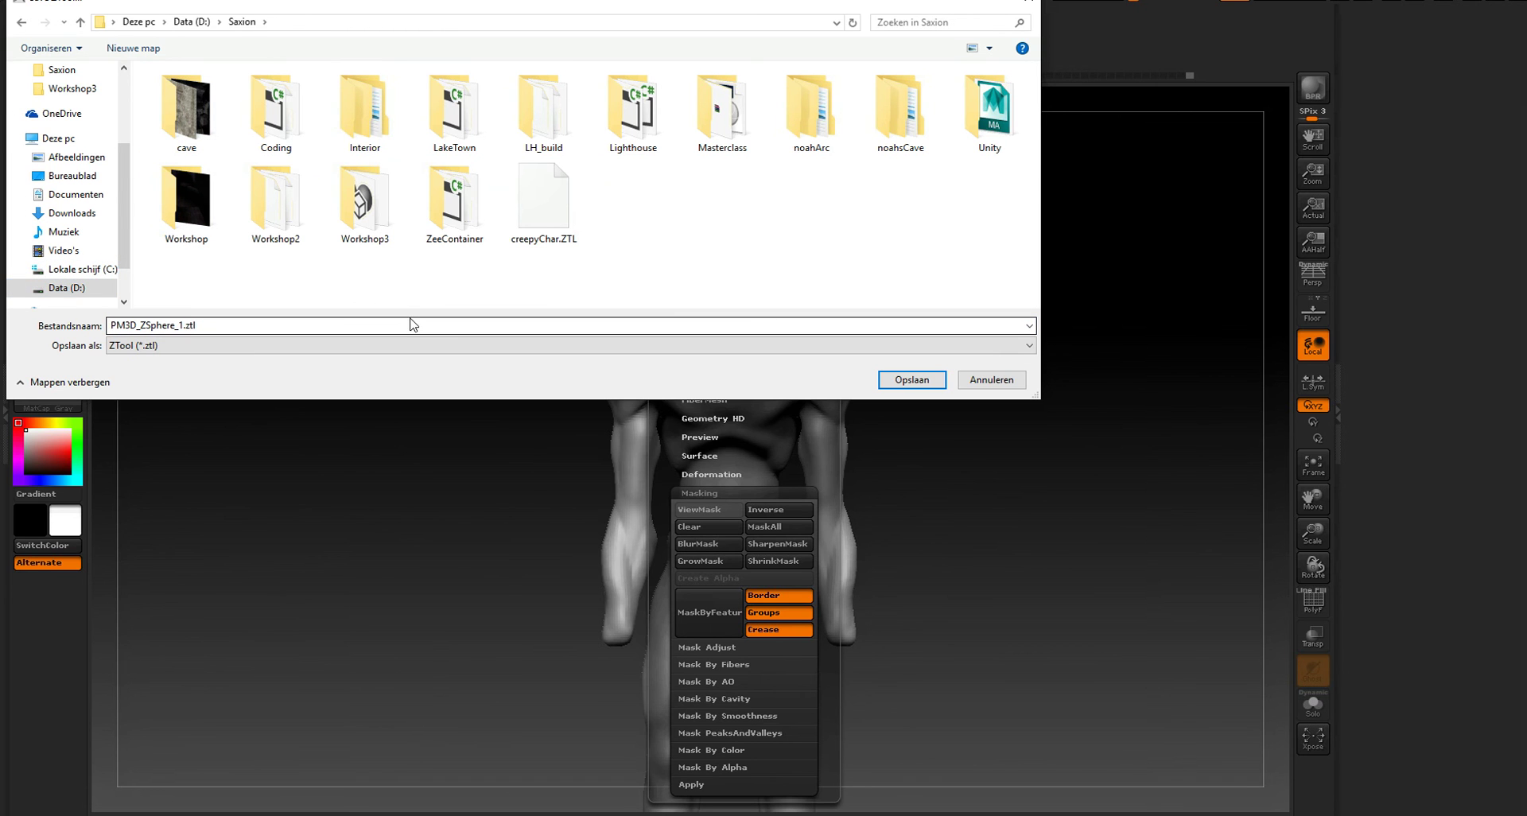
text(crr)
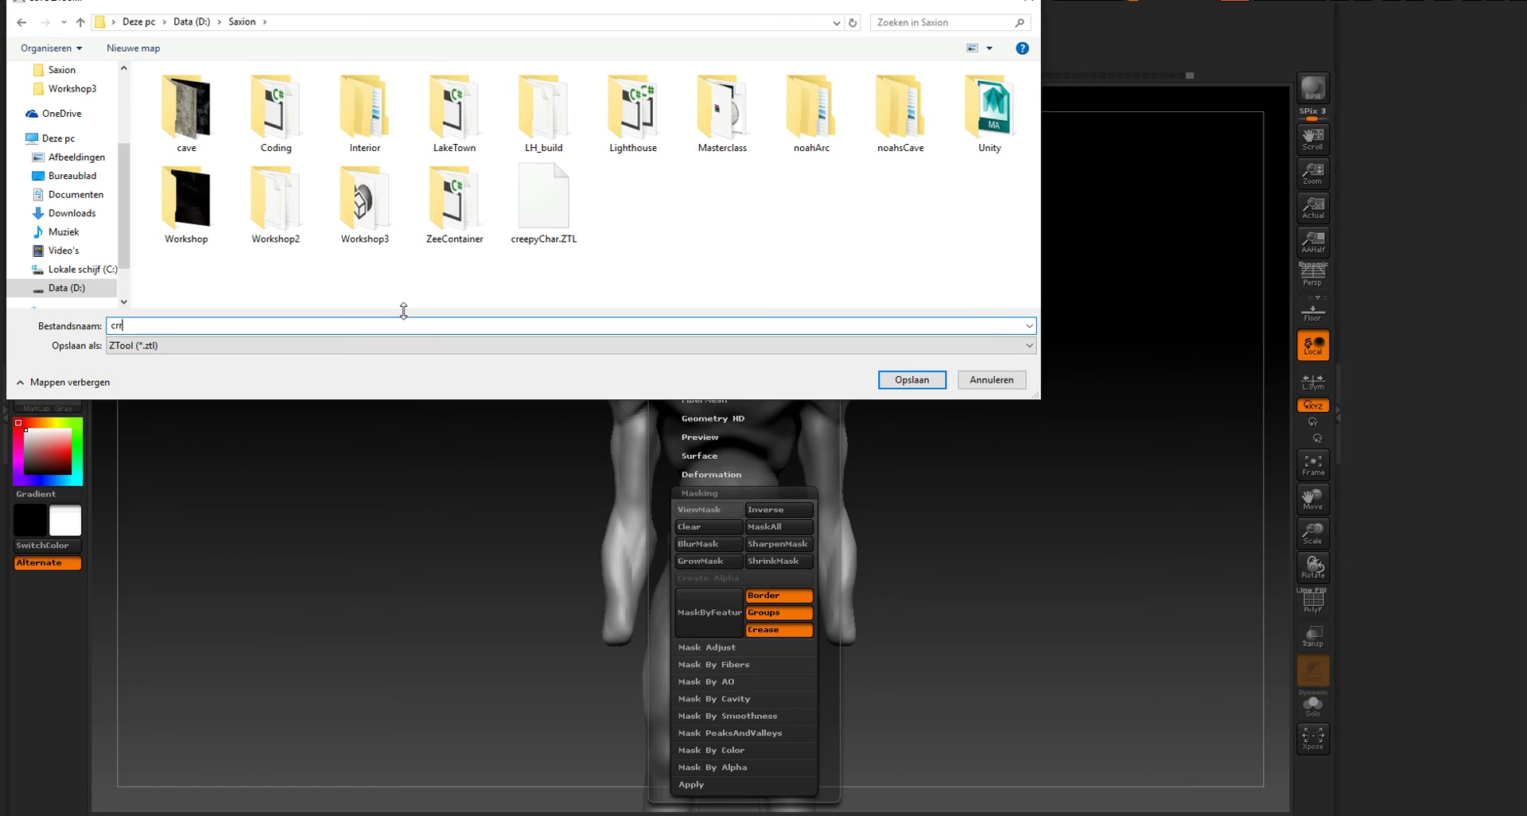
key(BackSpace)
text(ee)
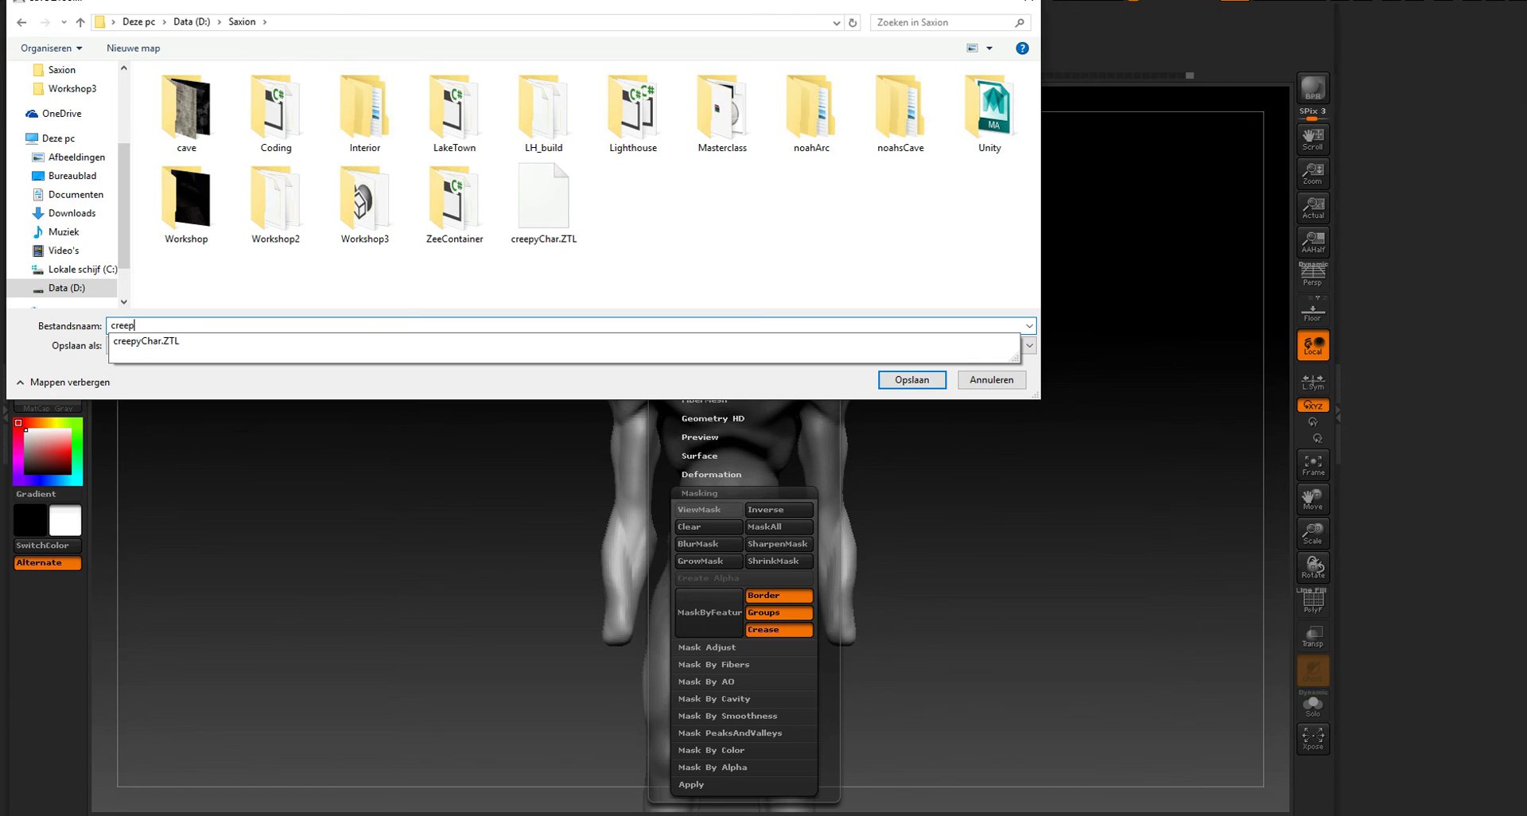
text(p)
key(Return)
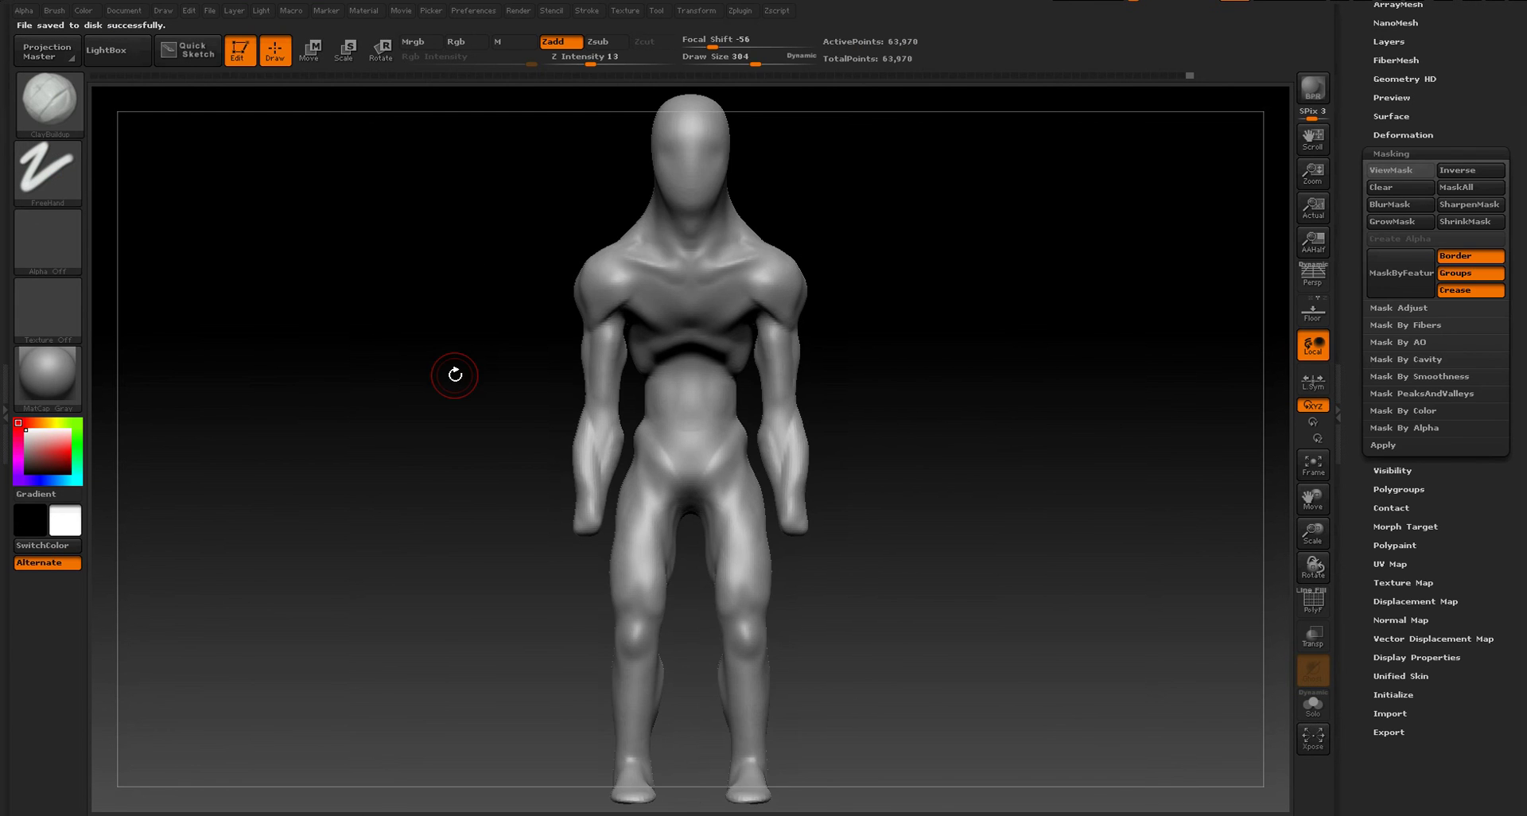